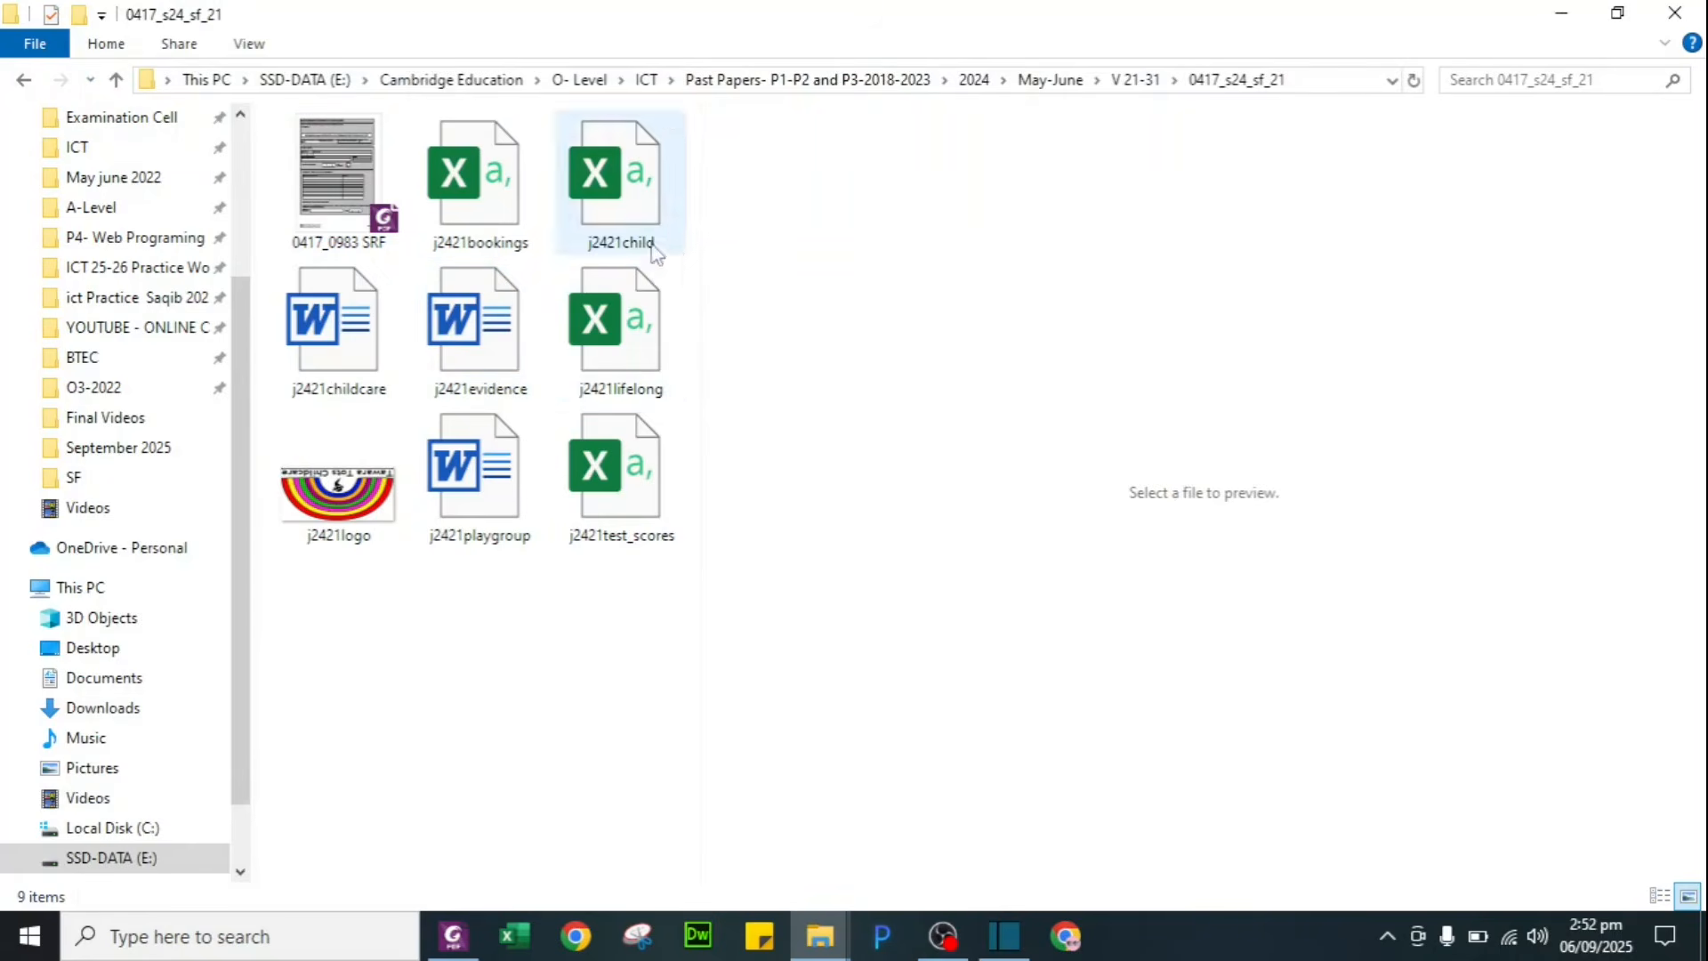
# Step: Read the Task 1 instructions in the question paper and select the word EVIDENCE in the save instruction
pyautogui.hotkey('alt', 'Tab')
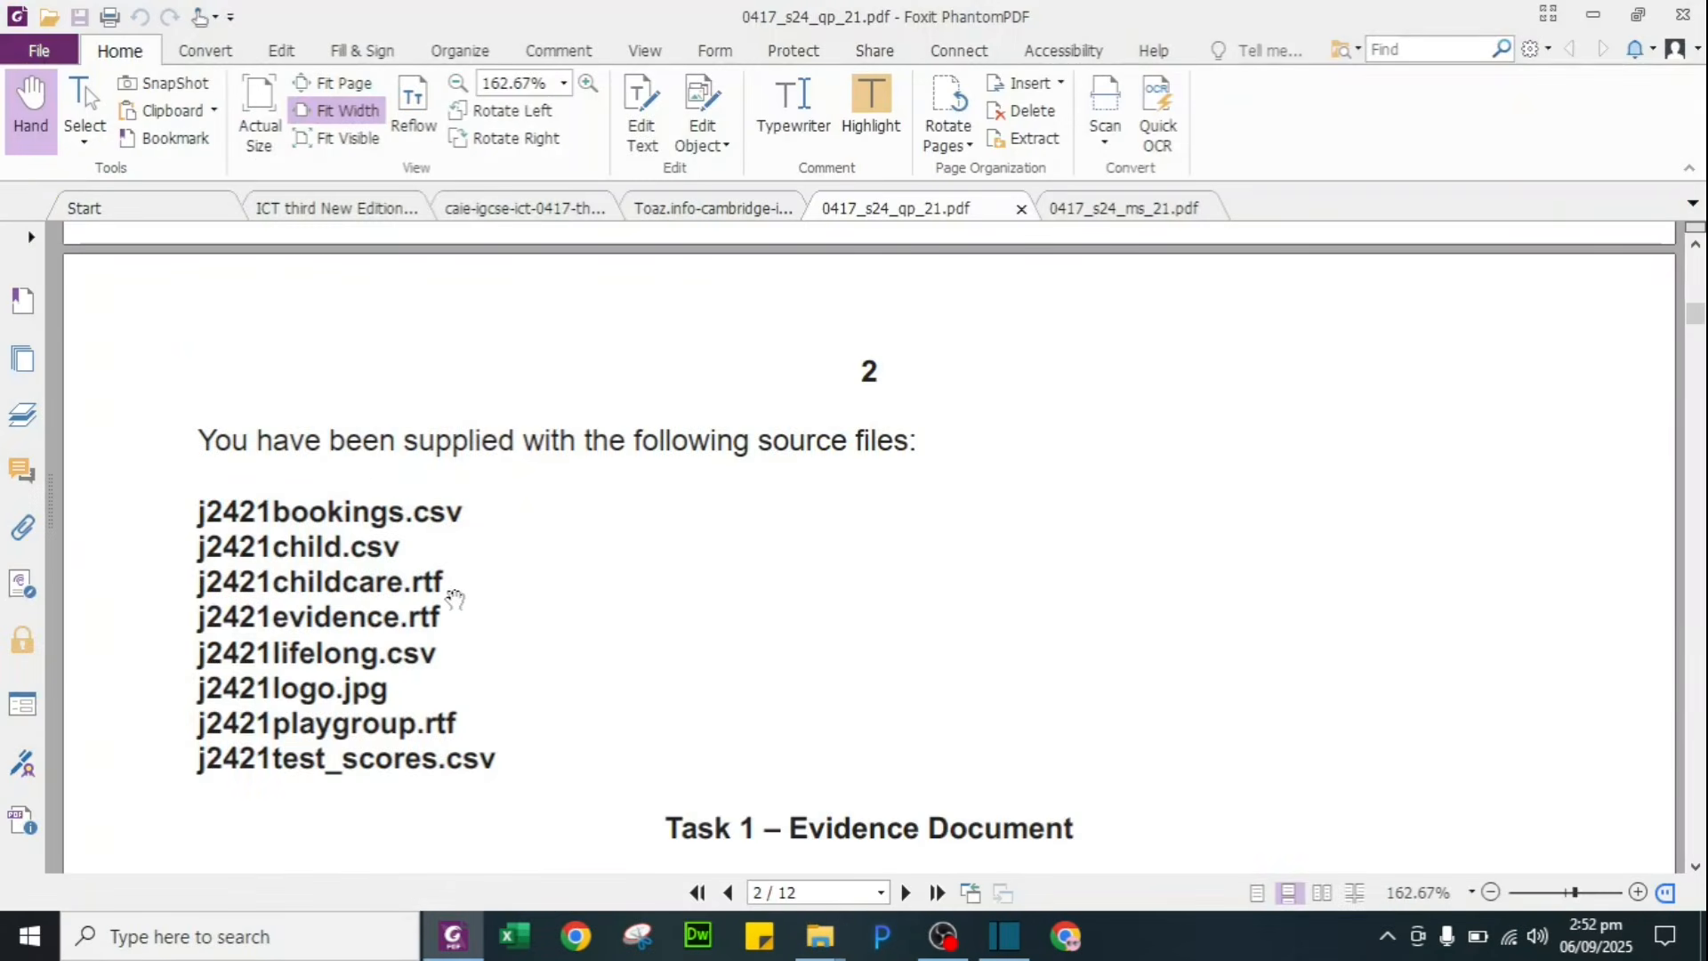
pyautogui.scroll(-5, 459, 647)
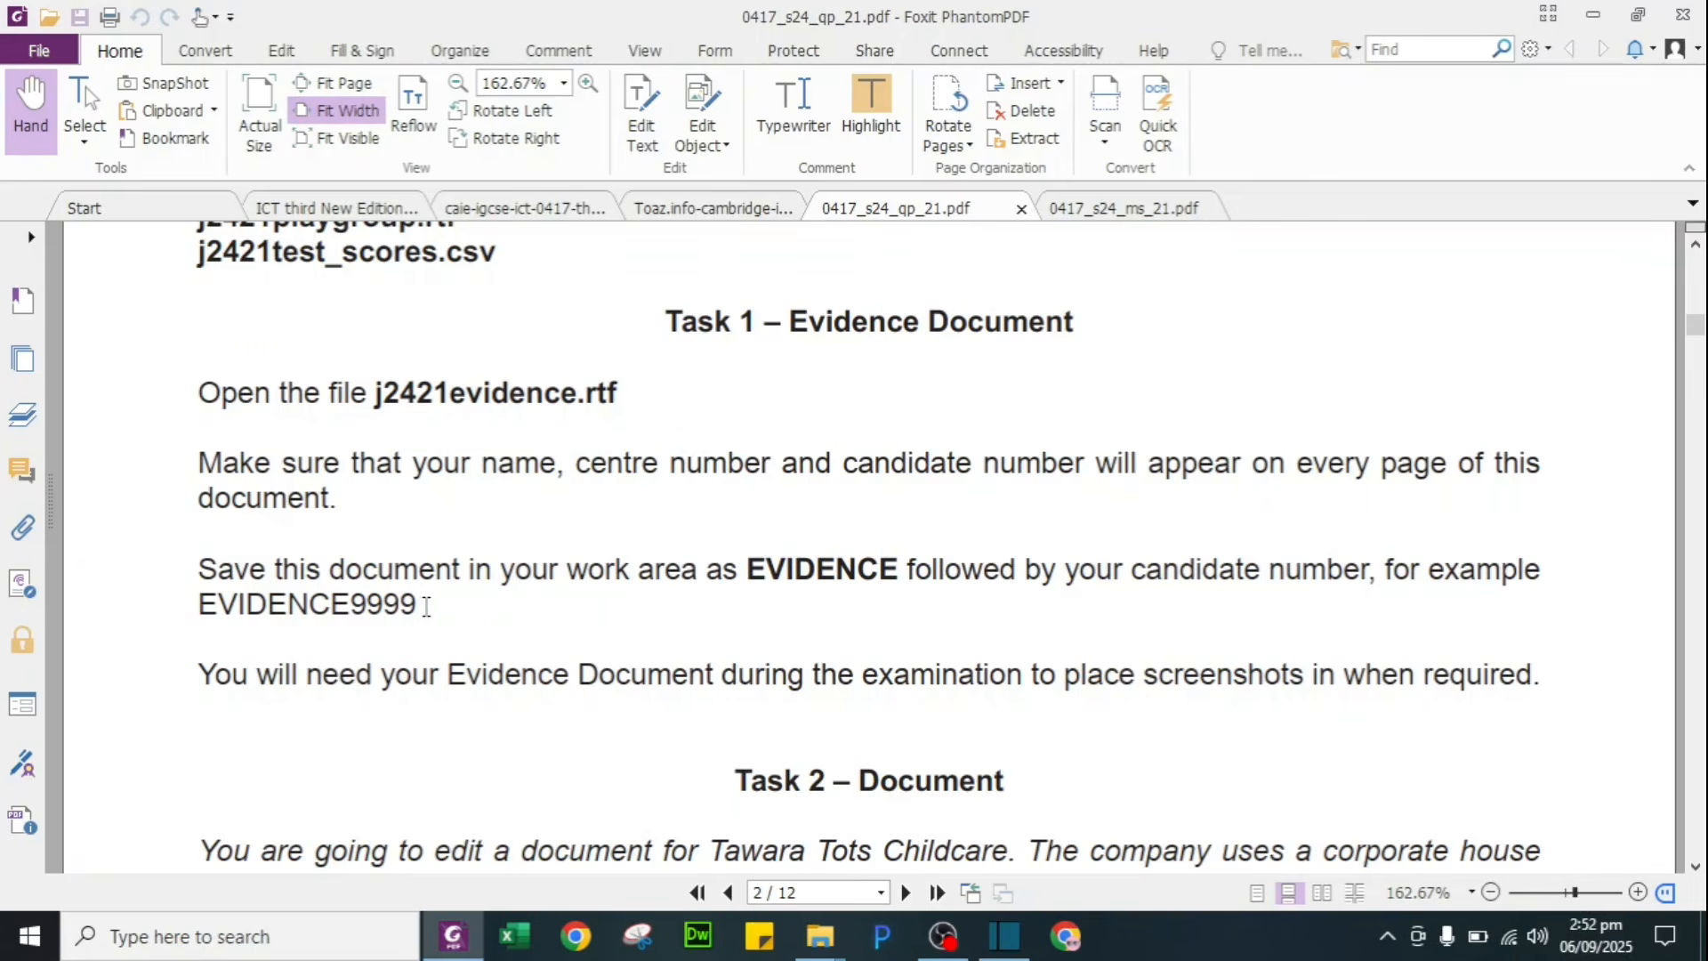
pyautogui.moveTo(747, 564); pyautogui.dragTo(897, 569)
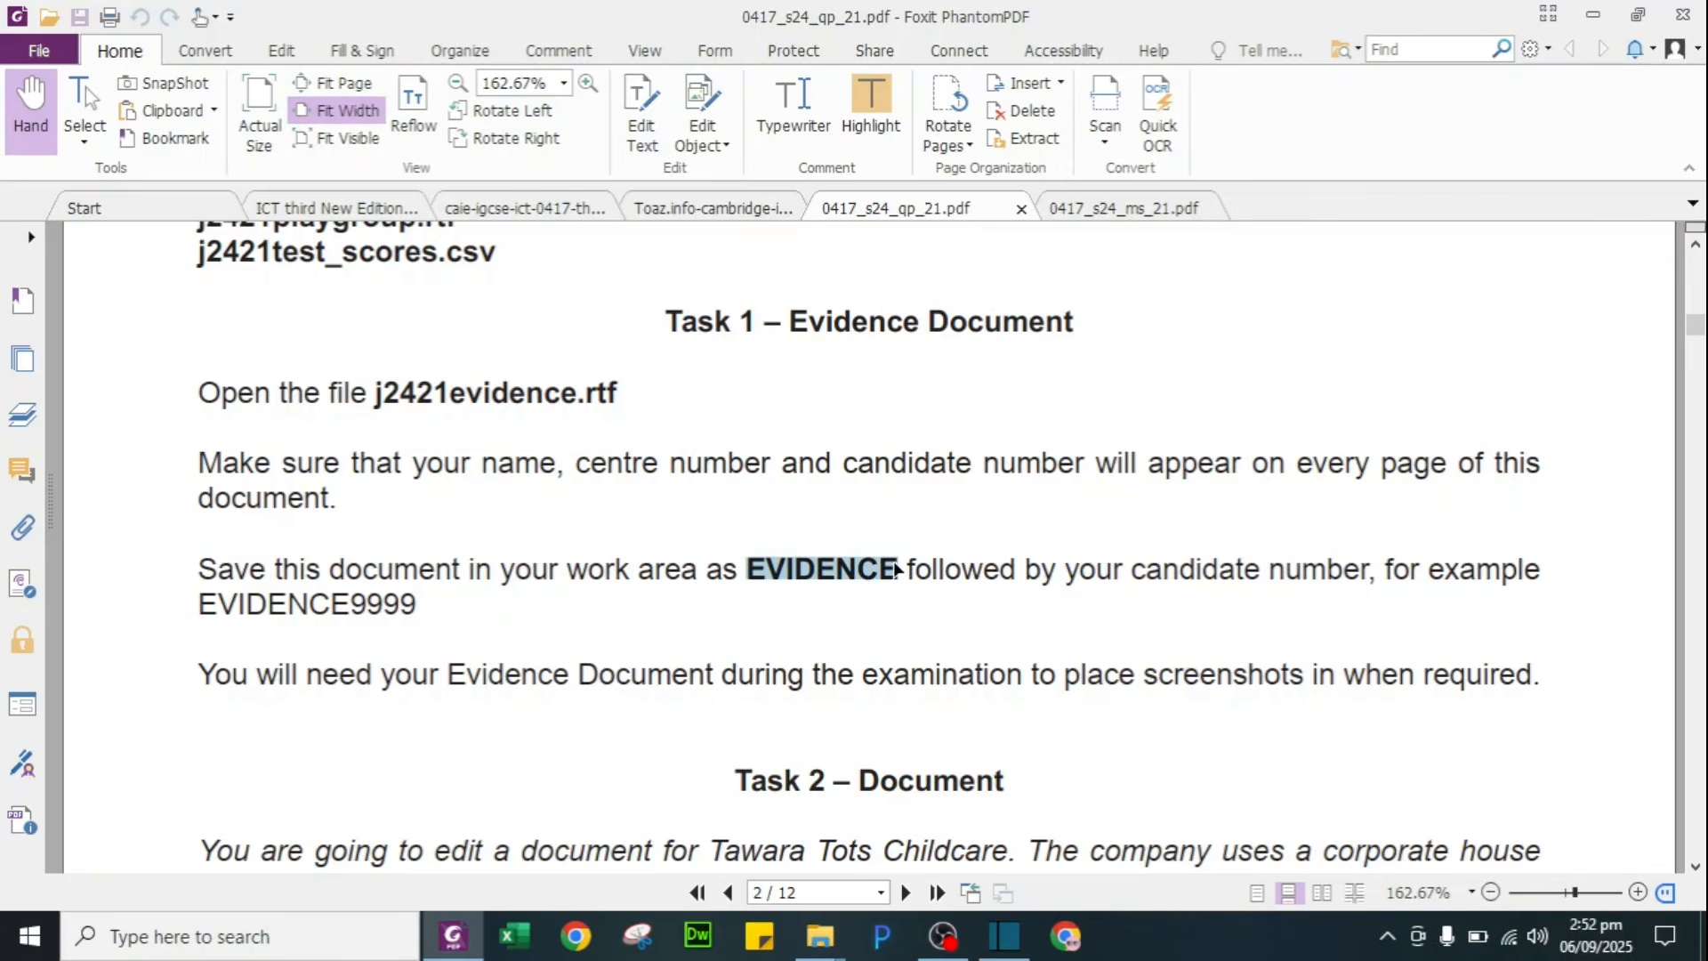
pyautogui.hotkey('alt', 'Tab')
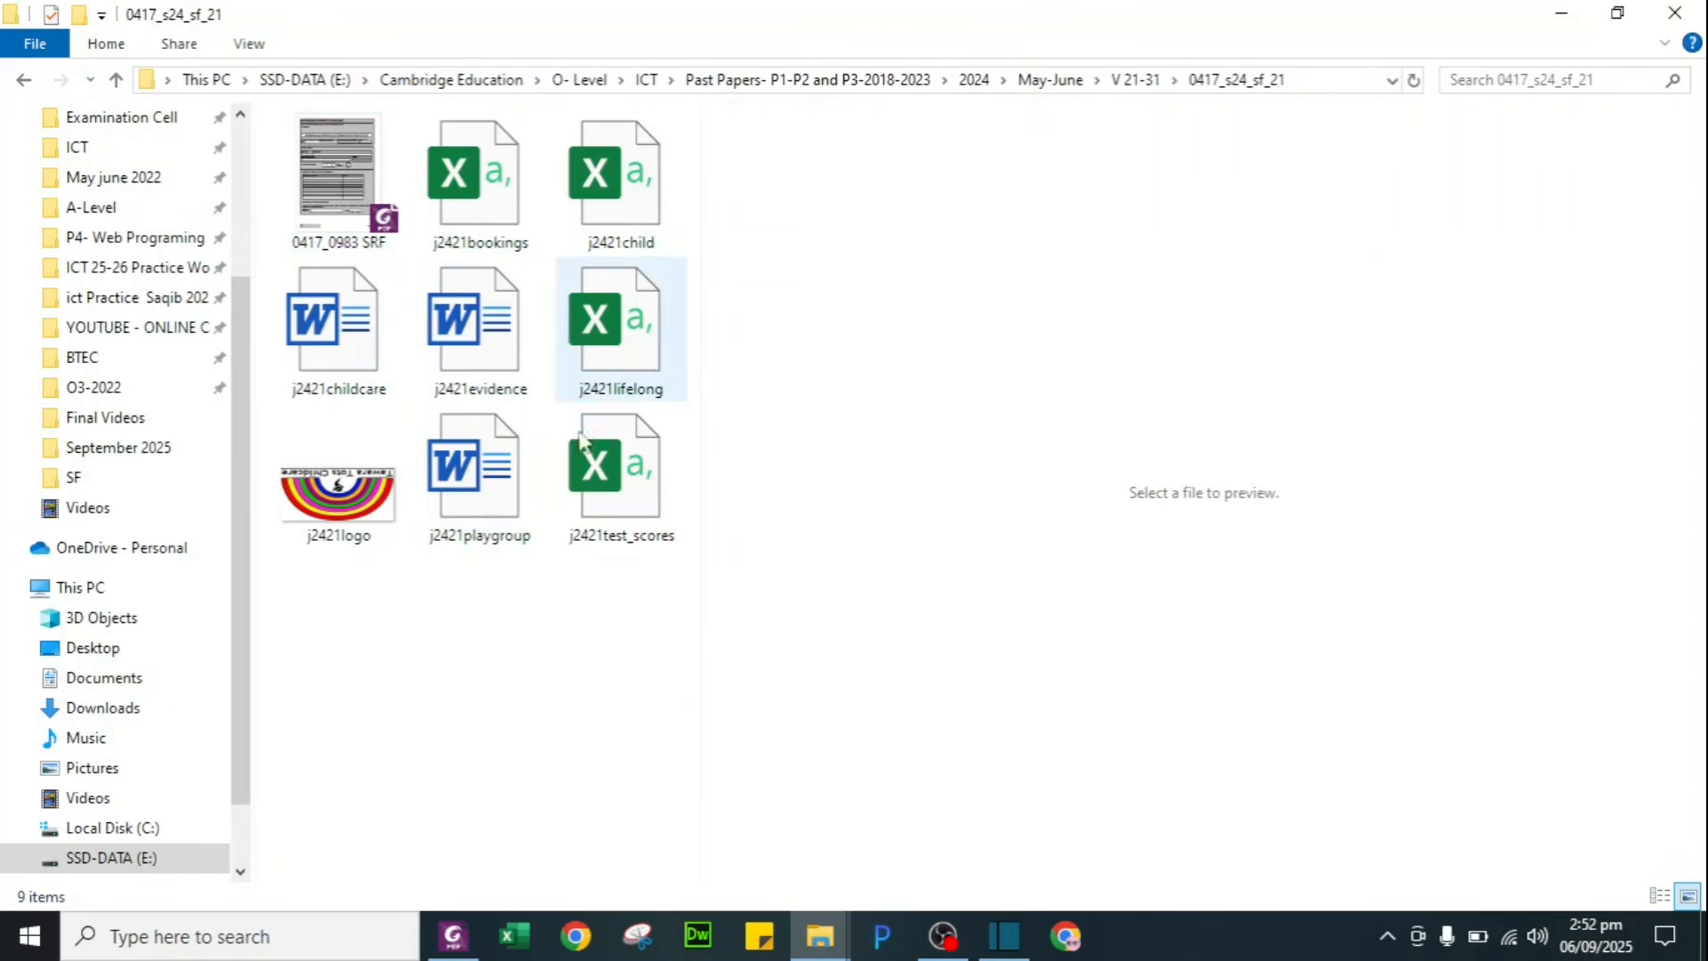
# Step: Open the j2421evidence file in Word
pyautogui.click(481, 348)
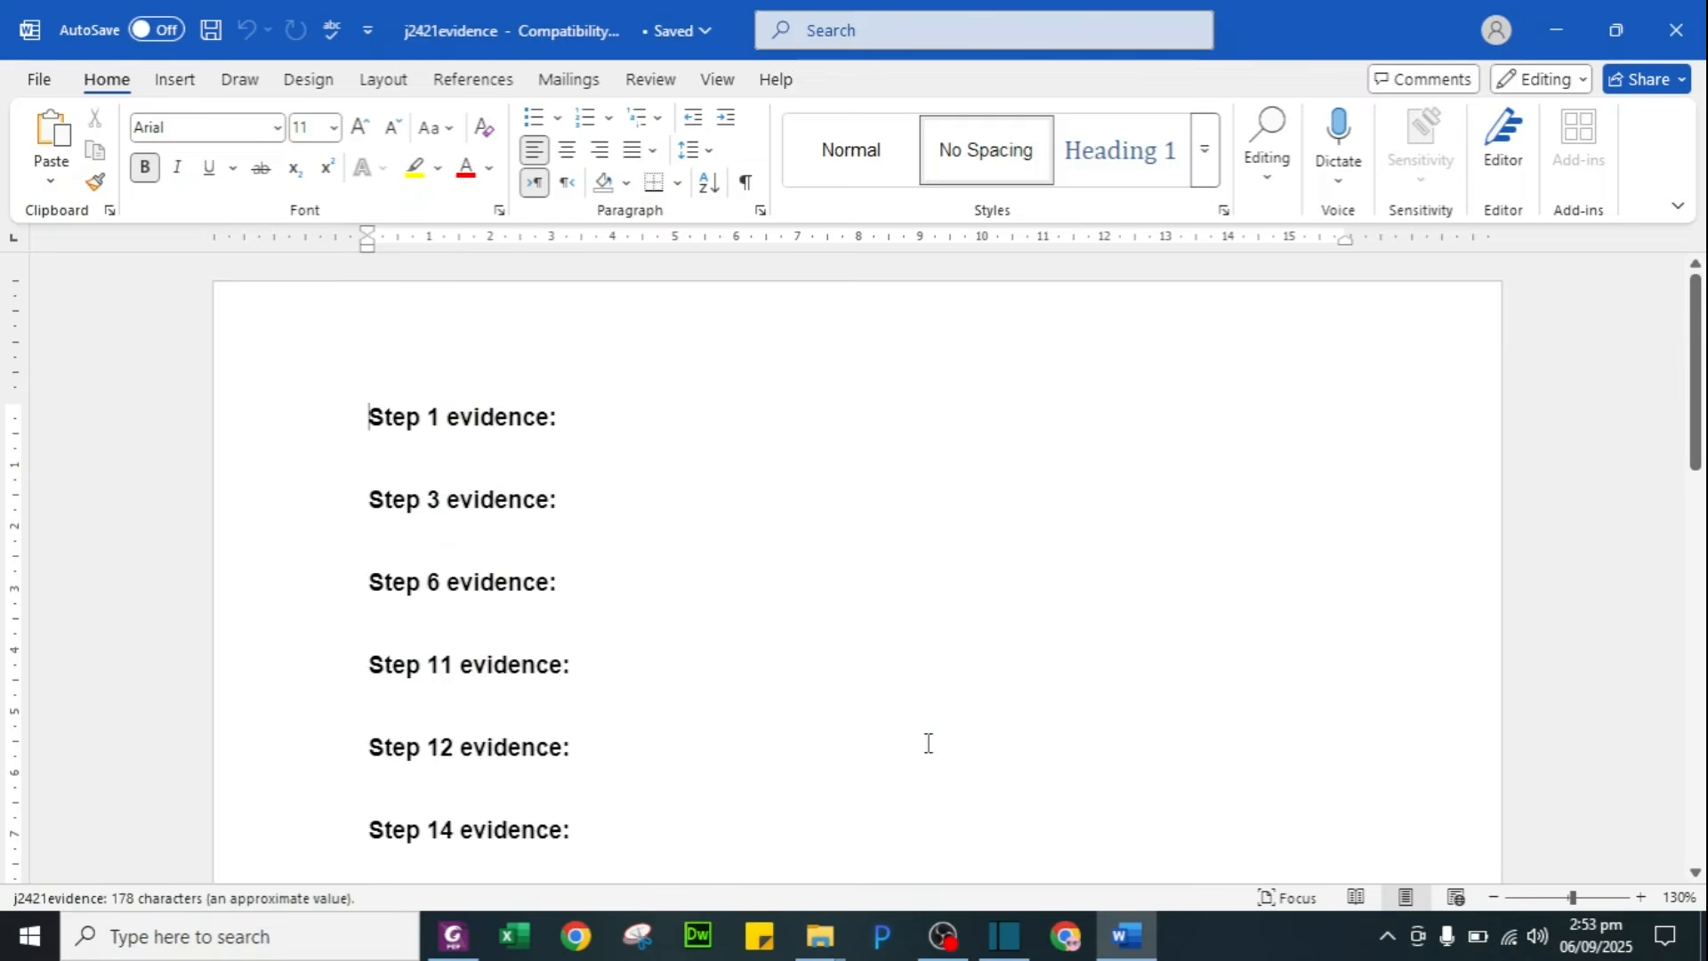
pyautogui.scroll(-8, 928, 743)
pyautogui.scroll(8, 928, 742)
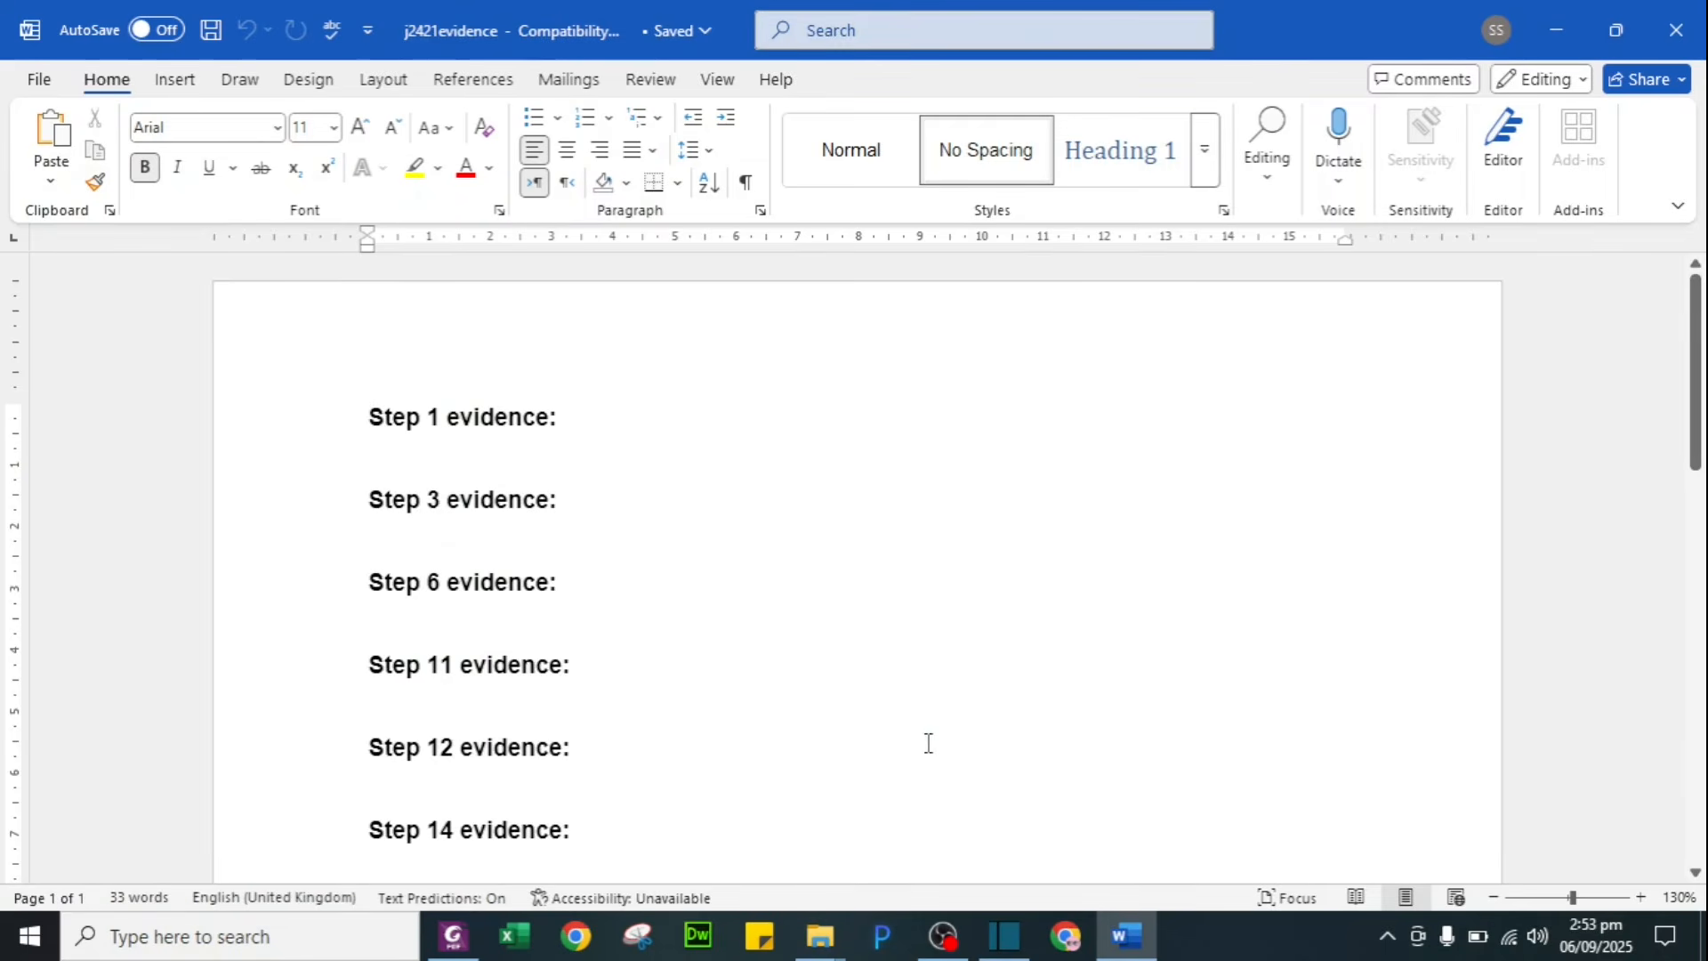
# Step: Save it as EVIDENCE1234 in Word Document (.docx) format
pyautogui.click(39, 85)
pyautogui.click(79, 464)
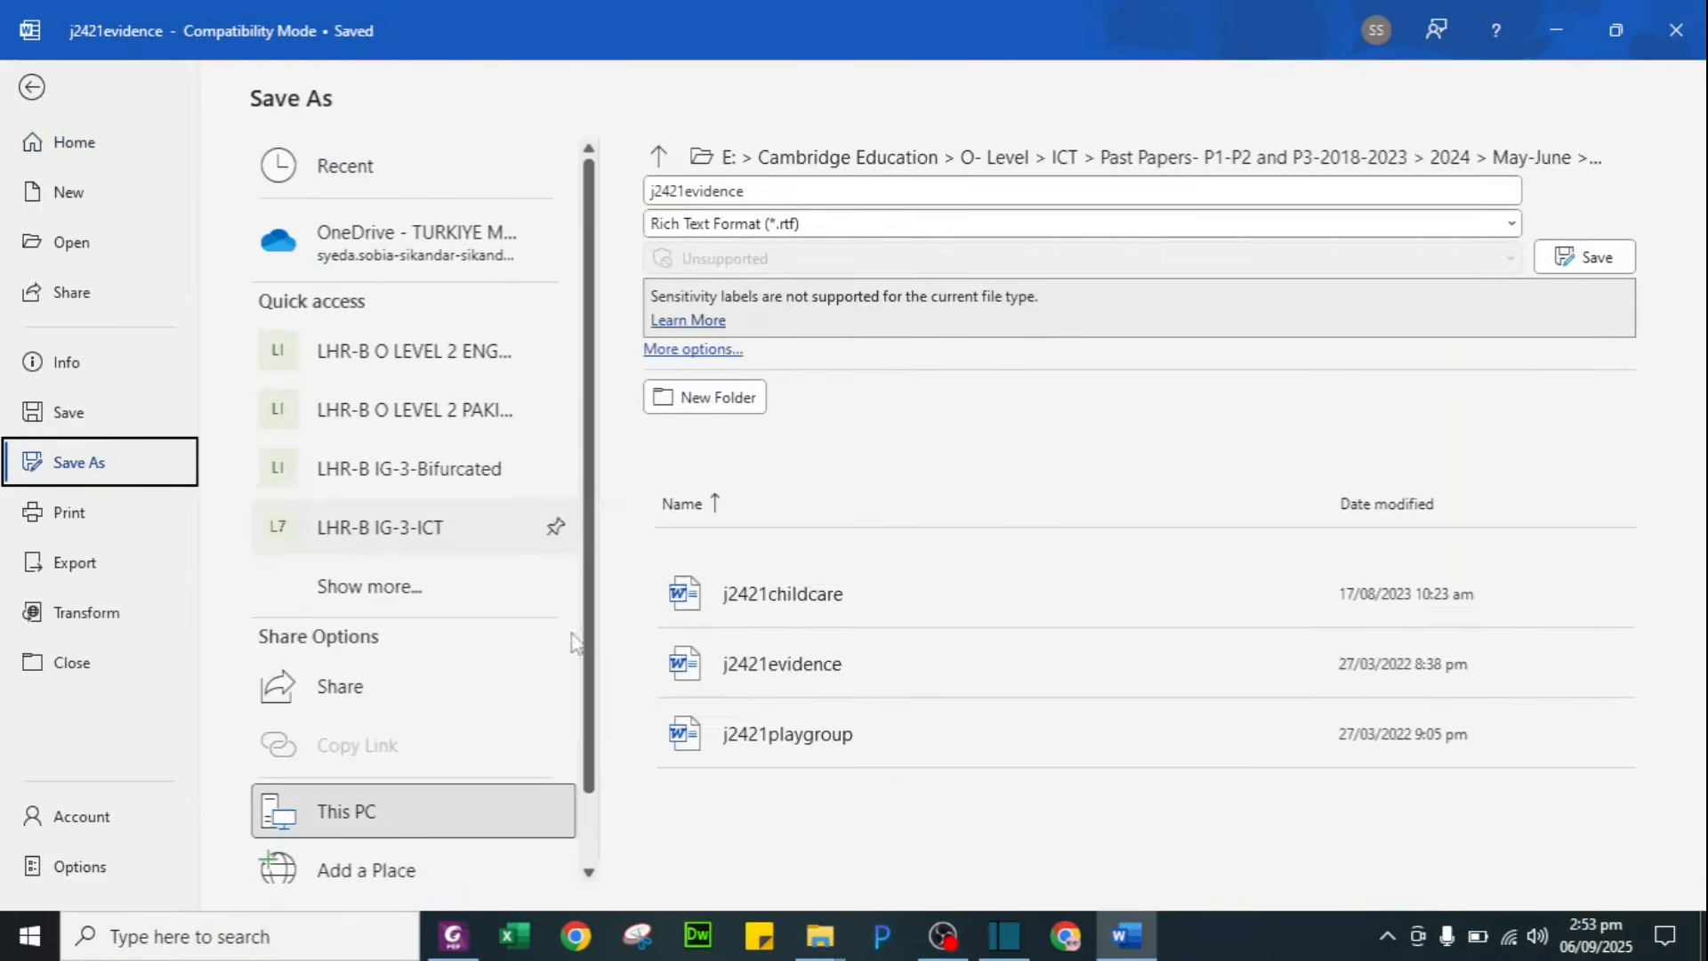
pyautogui.write('EVIDENCE1234')
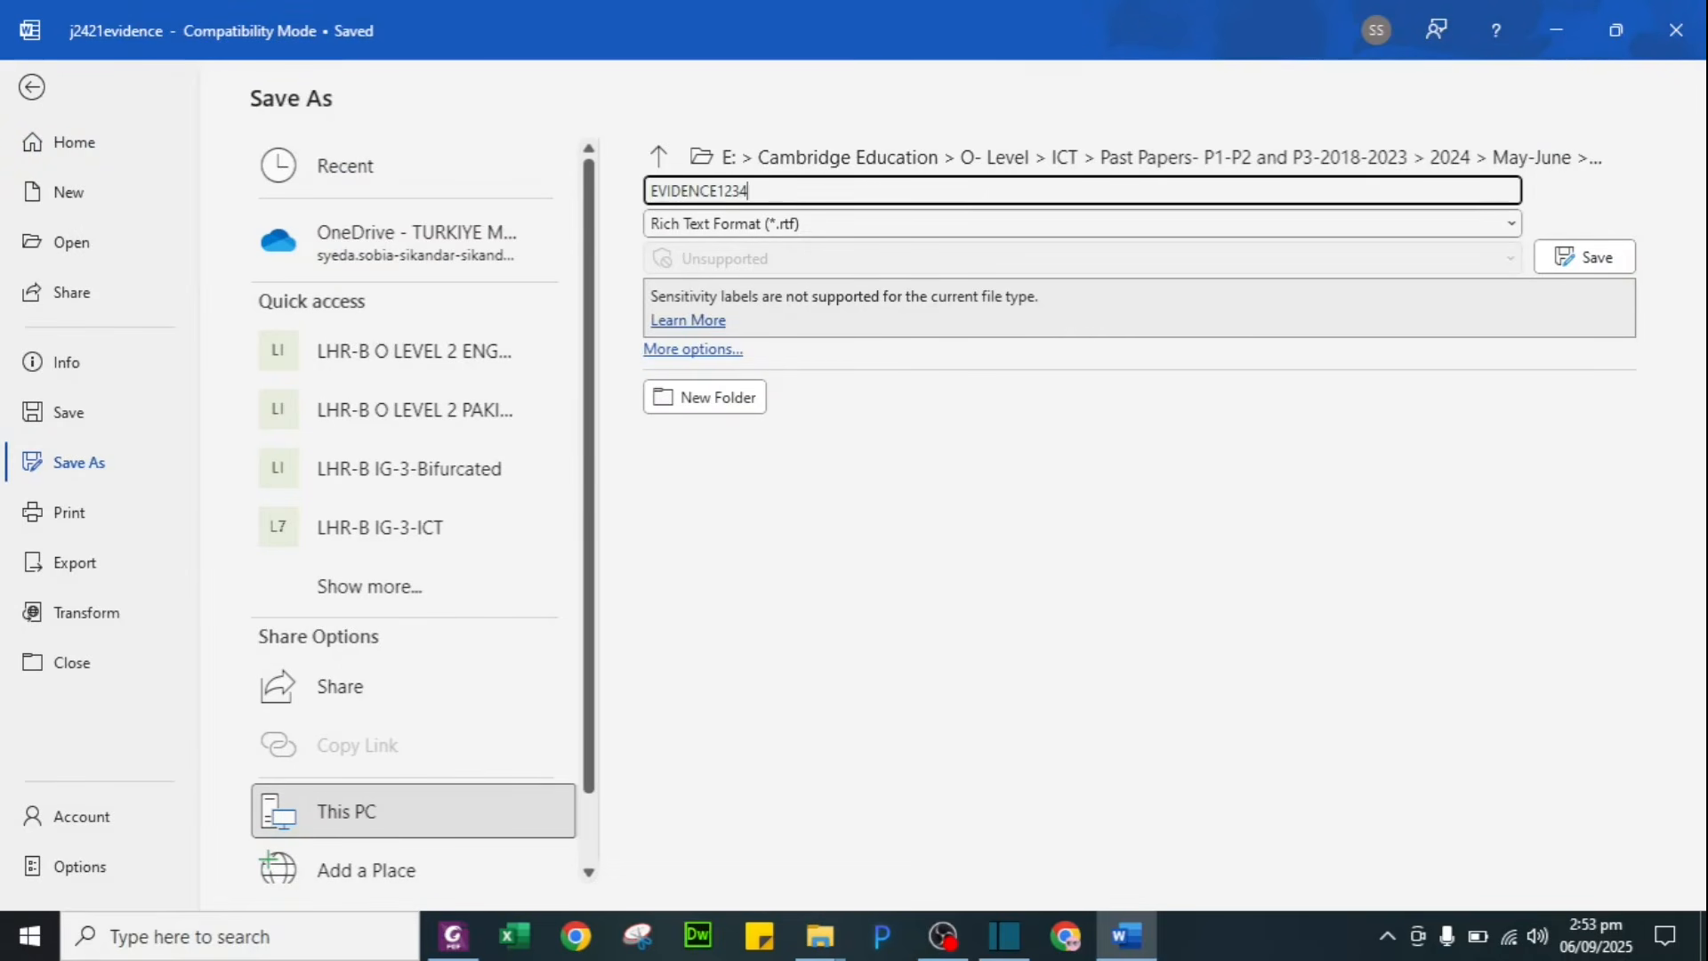
pyautogui.click(841, 231)
pyautogui.click(834, 243)
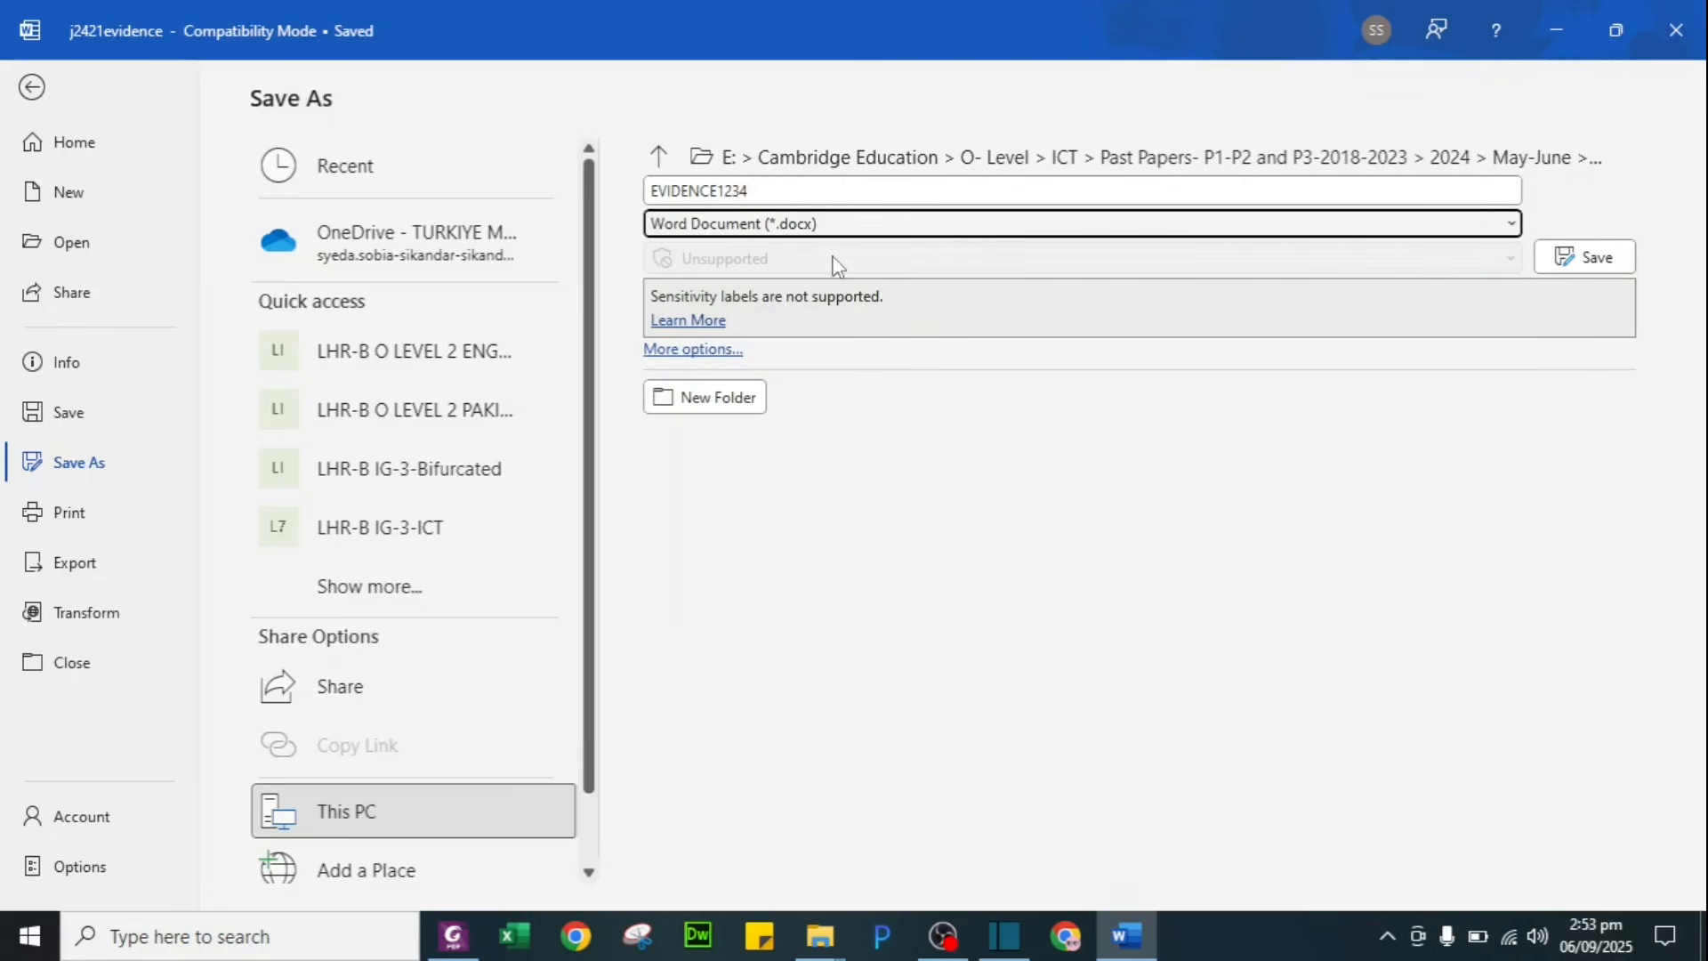
pyautogui.click(1627, 258)
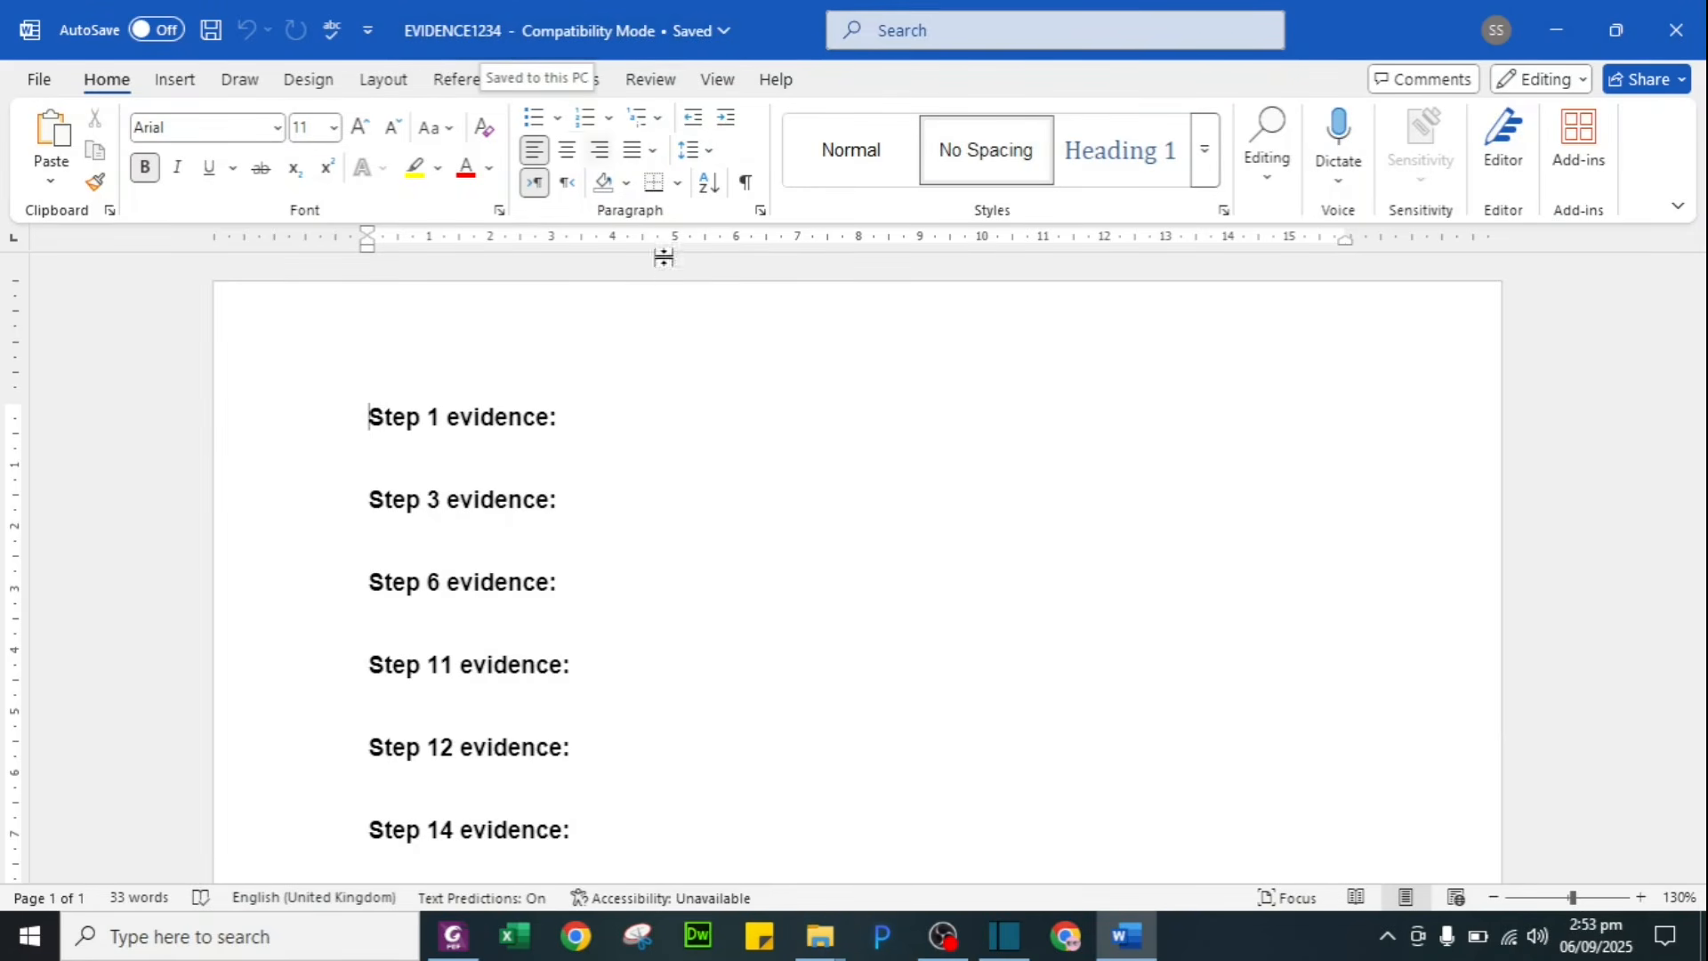
# Step: Enter the candidate's name, centre number and candidate number in the EVIDENCE1234 header
pyautogui.doubleClick(510, 337)
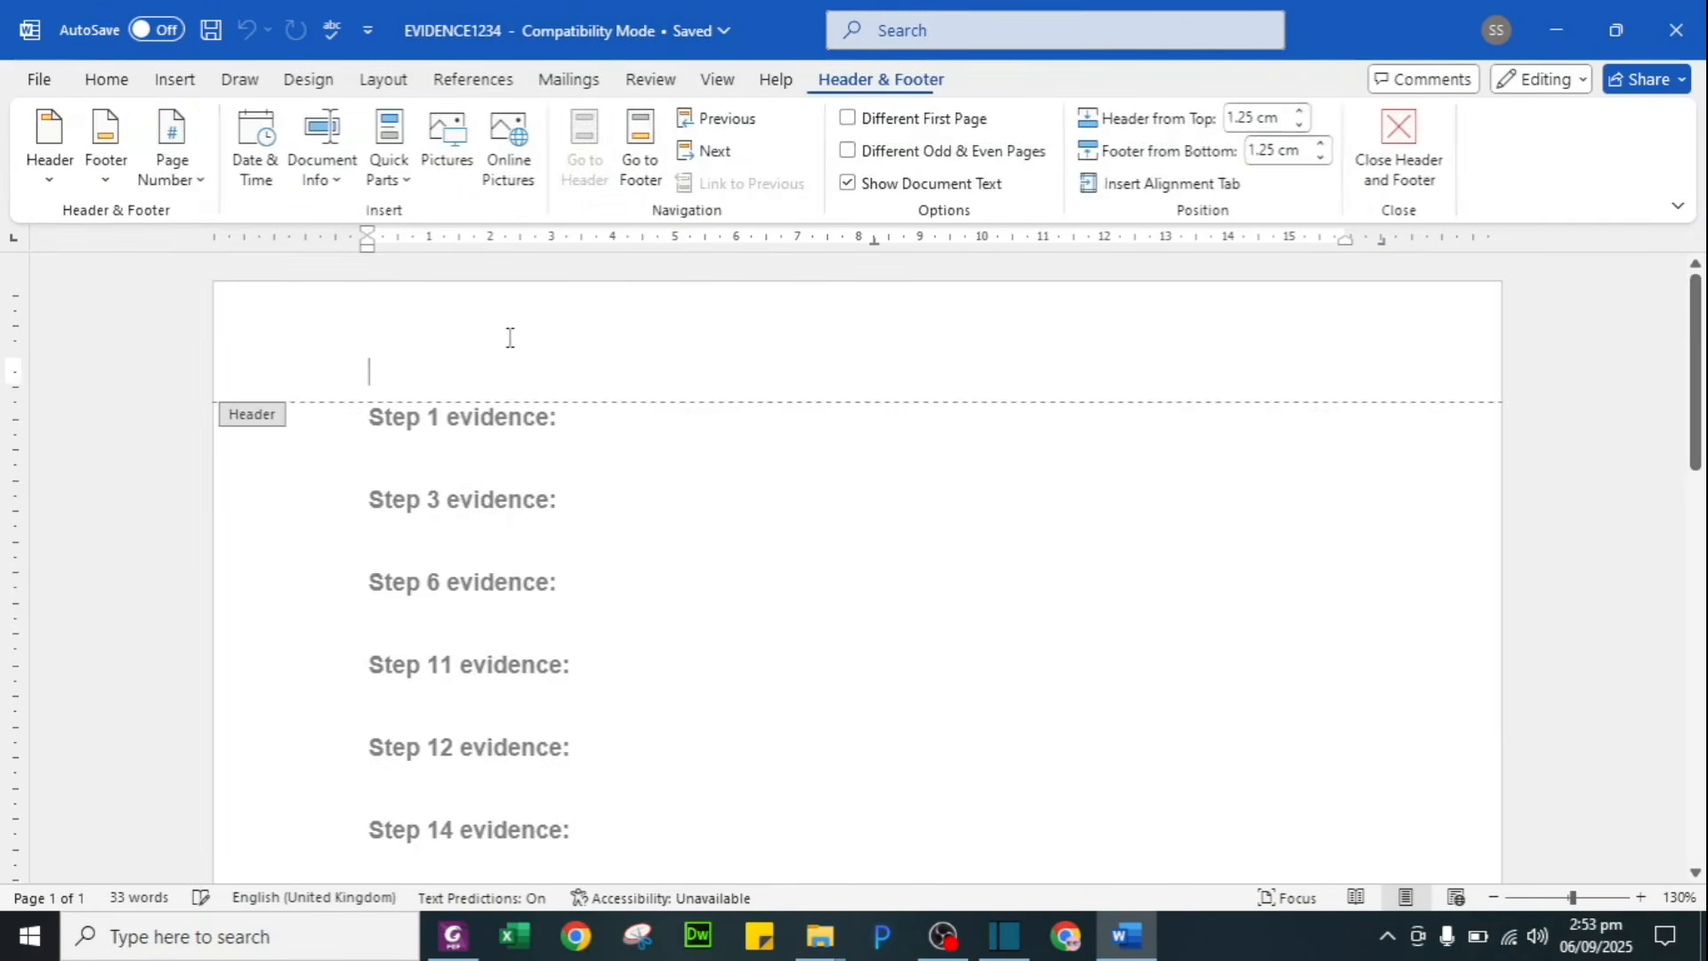
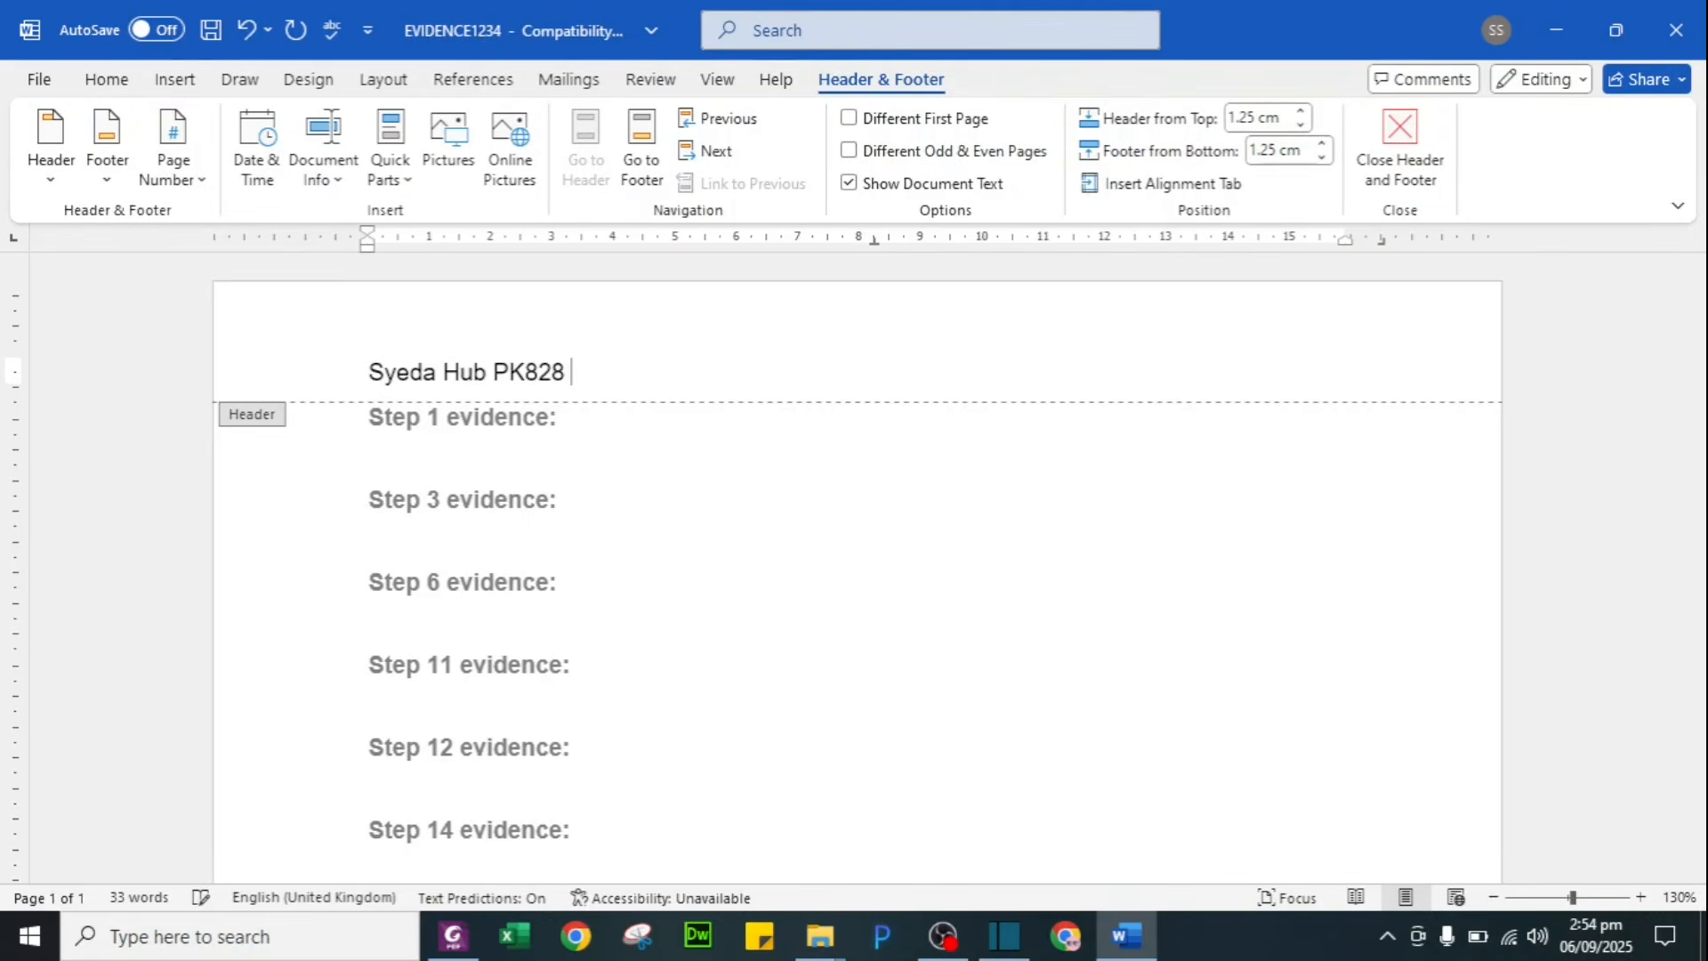
pyautogui.write('1234')
pyautogui.press('Escape')
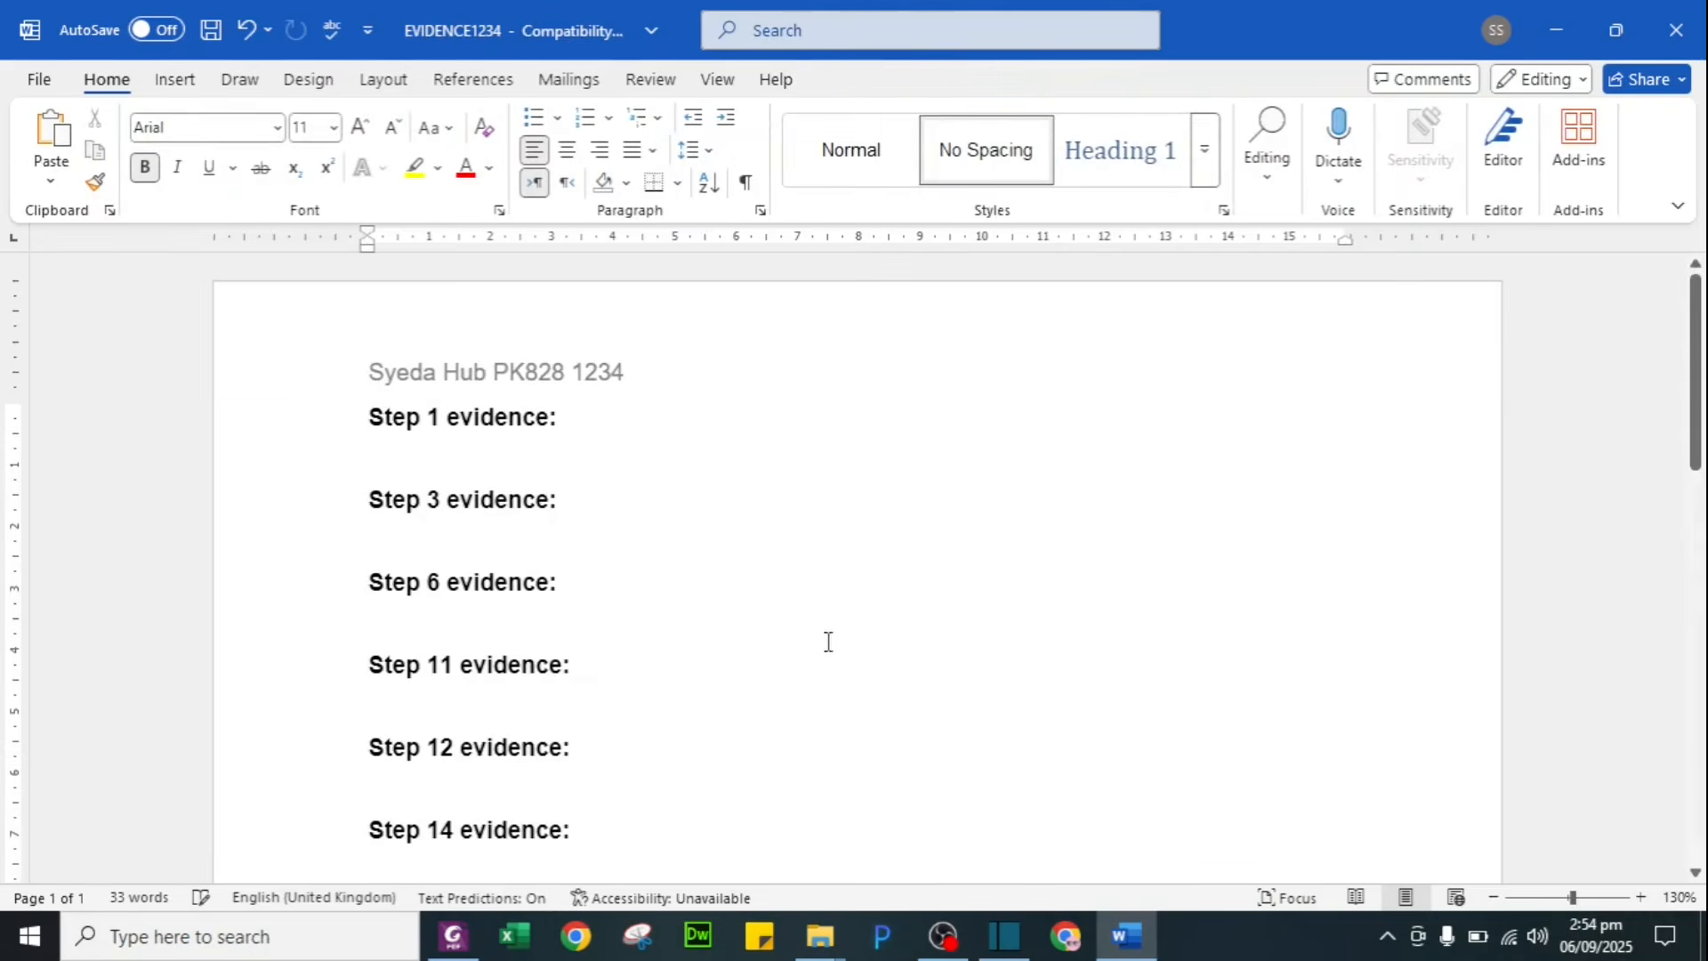
pyautogui.scroll(-10, 900, 601)
pyautogui.scroll(5, 900, 602)
pyautogui.scroll(5, 900, 602)
pyautogui.hotkey('alt', 'Tab')
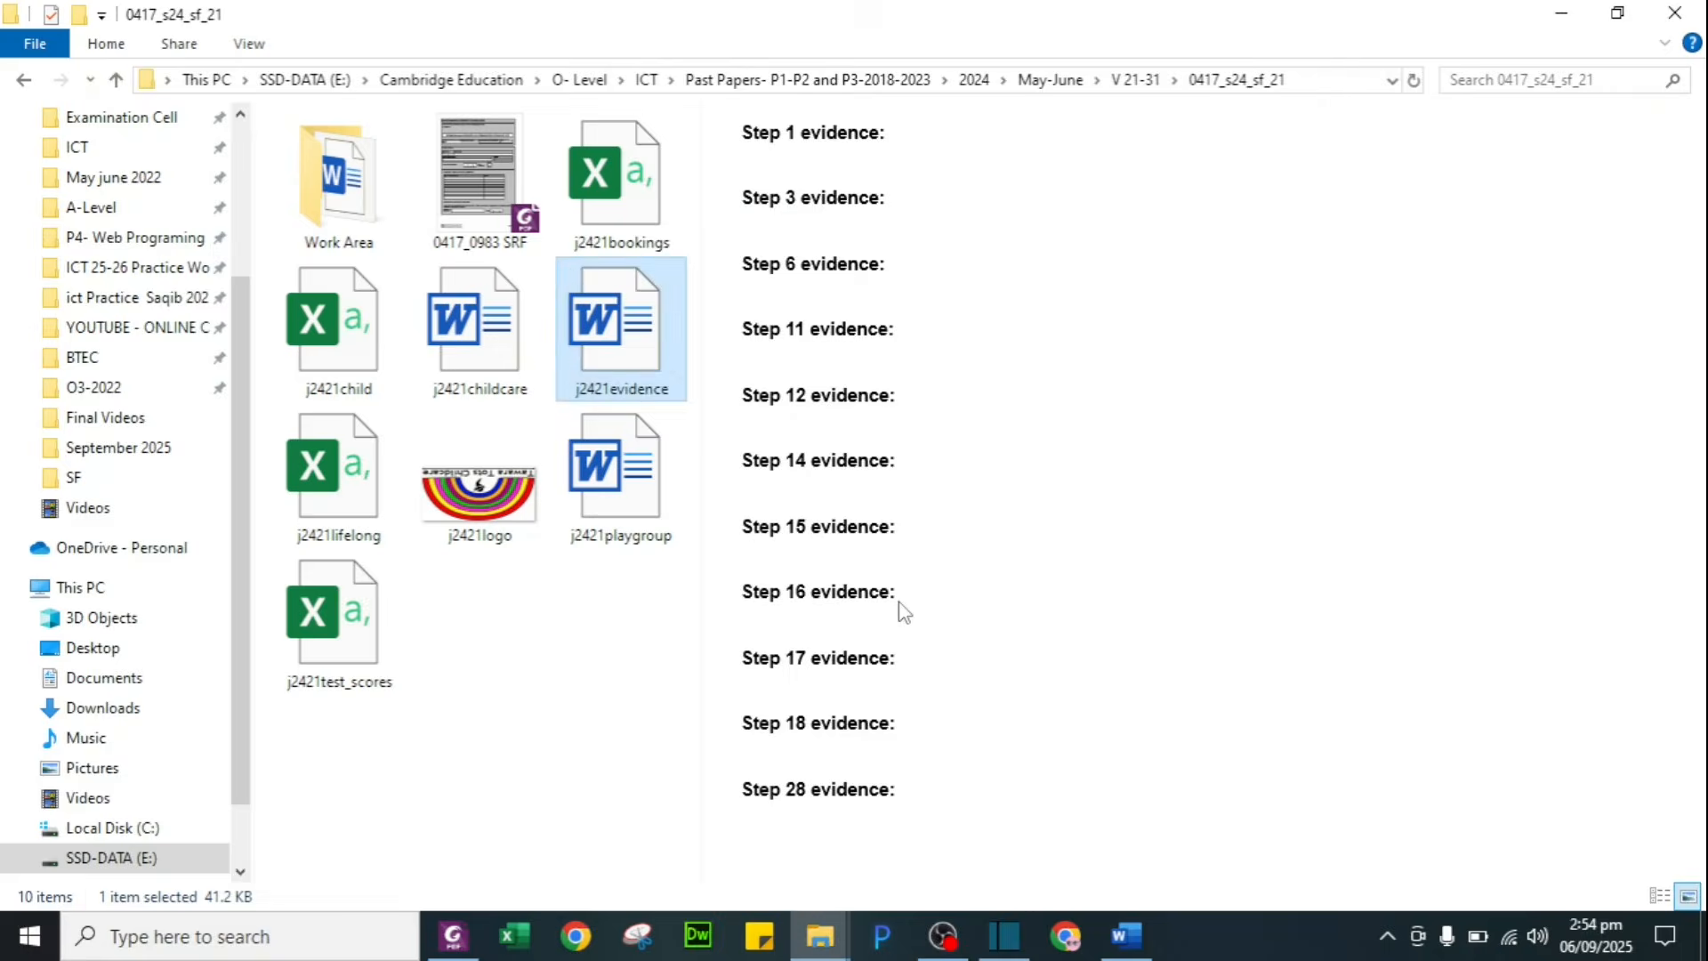
# Step: Highlight the Task 2 sentence 'Paragraph styles must be created and applied as instructed' in green
pyautogui.hotkey('alt', 'Tab')
pyautogui.hotkey('alt', 'Tab')
pyautogui.press('Tab')
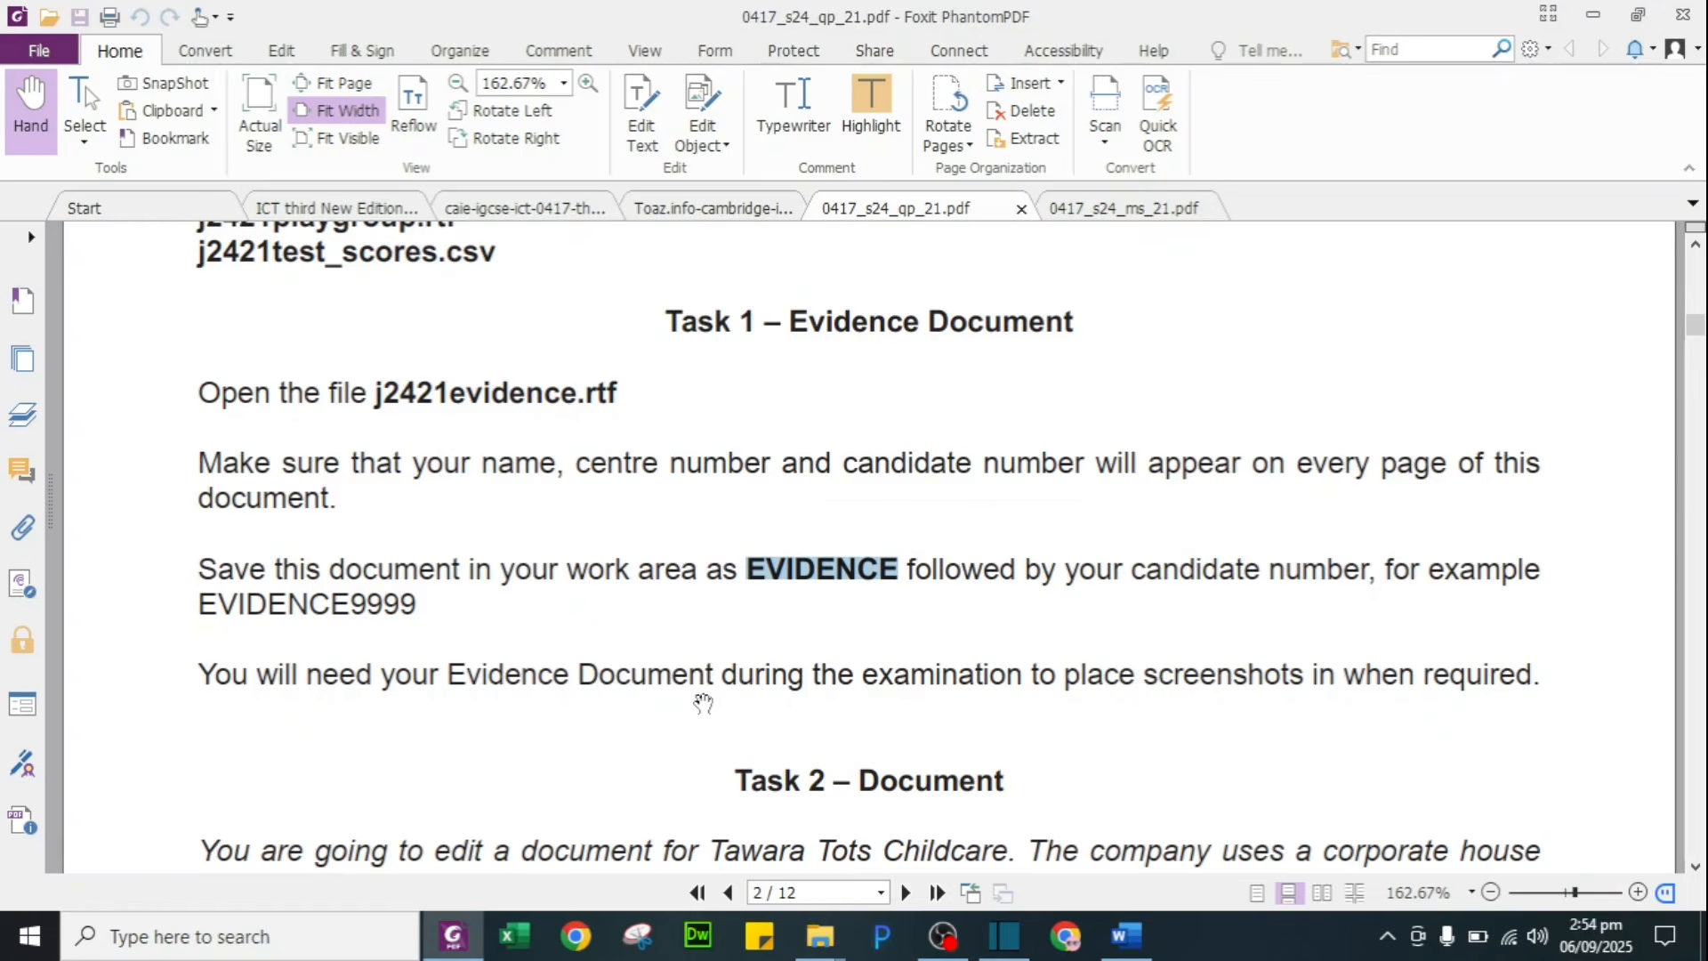
pyautogui.scroll(-2, 705, 694)
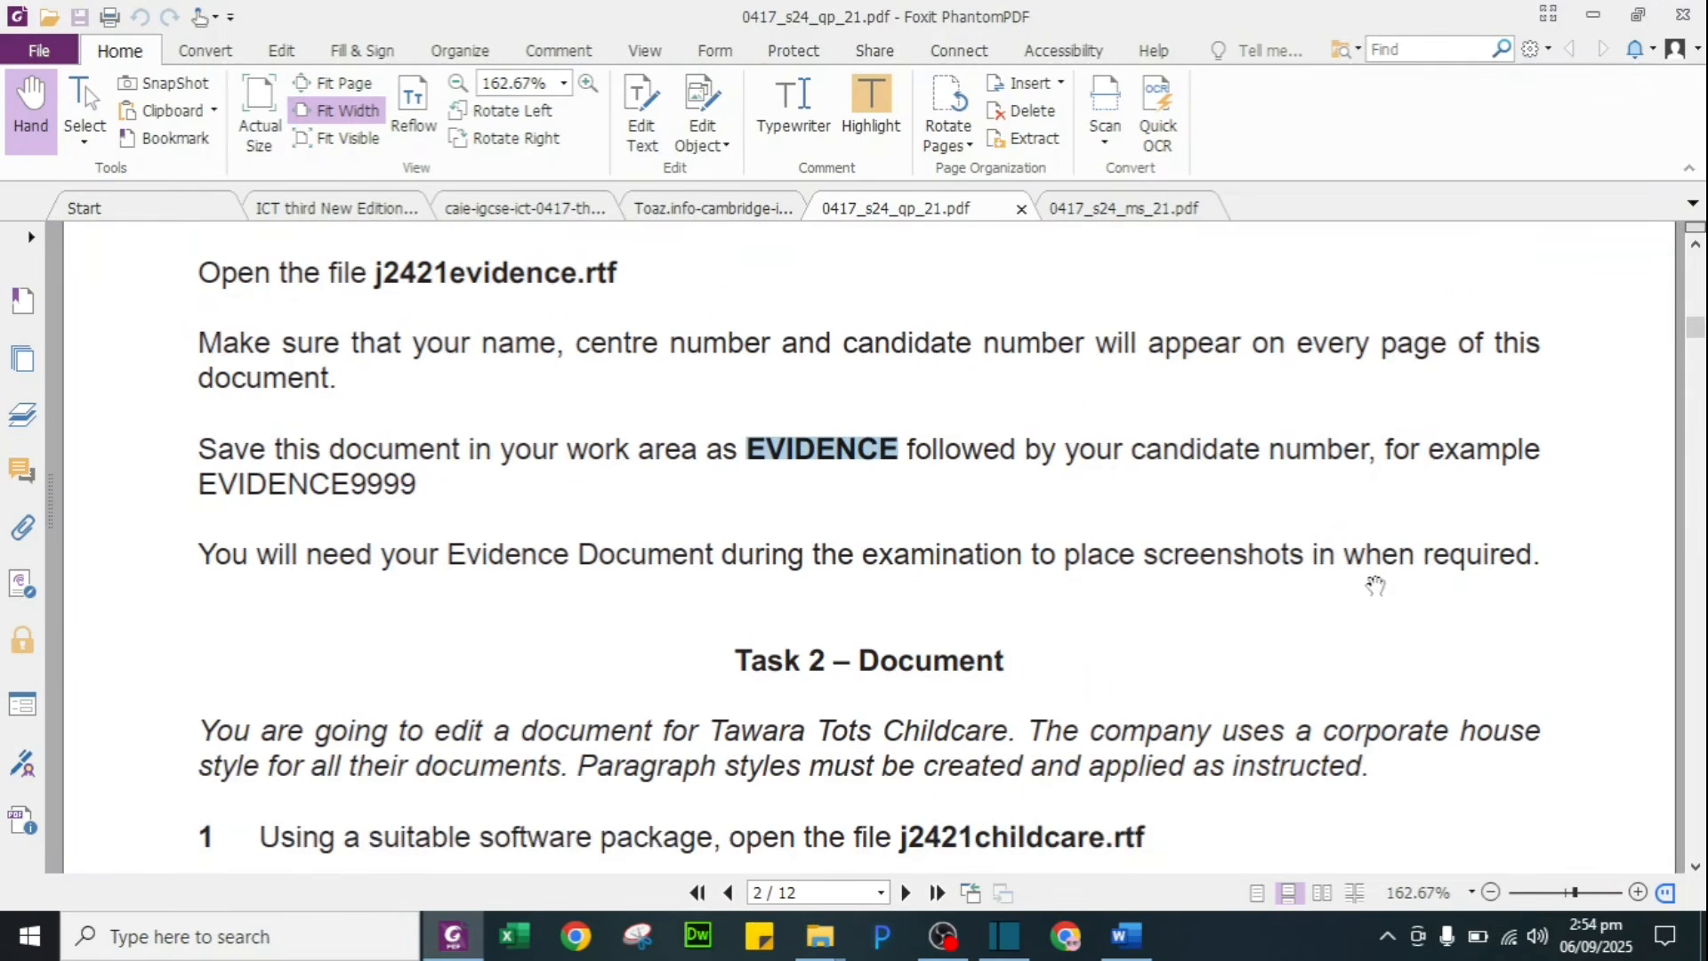
pyautogui.scroll(-4, 938, 633)
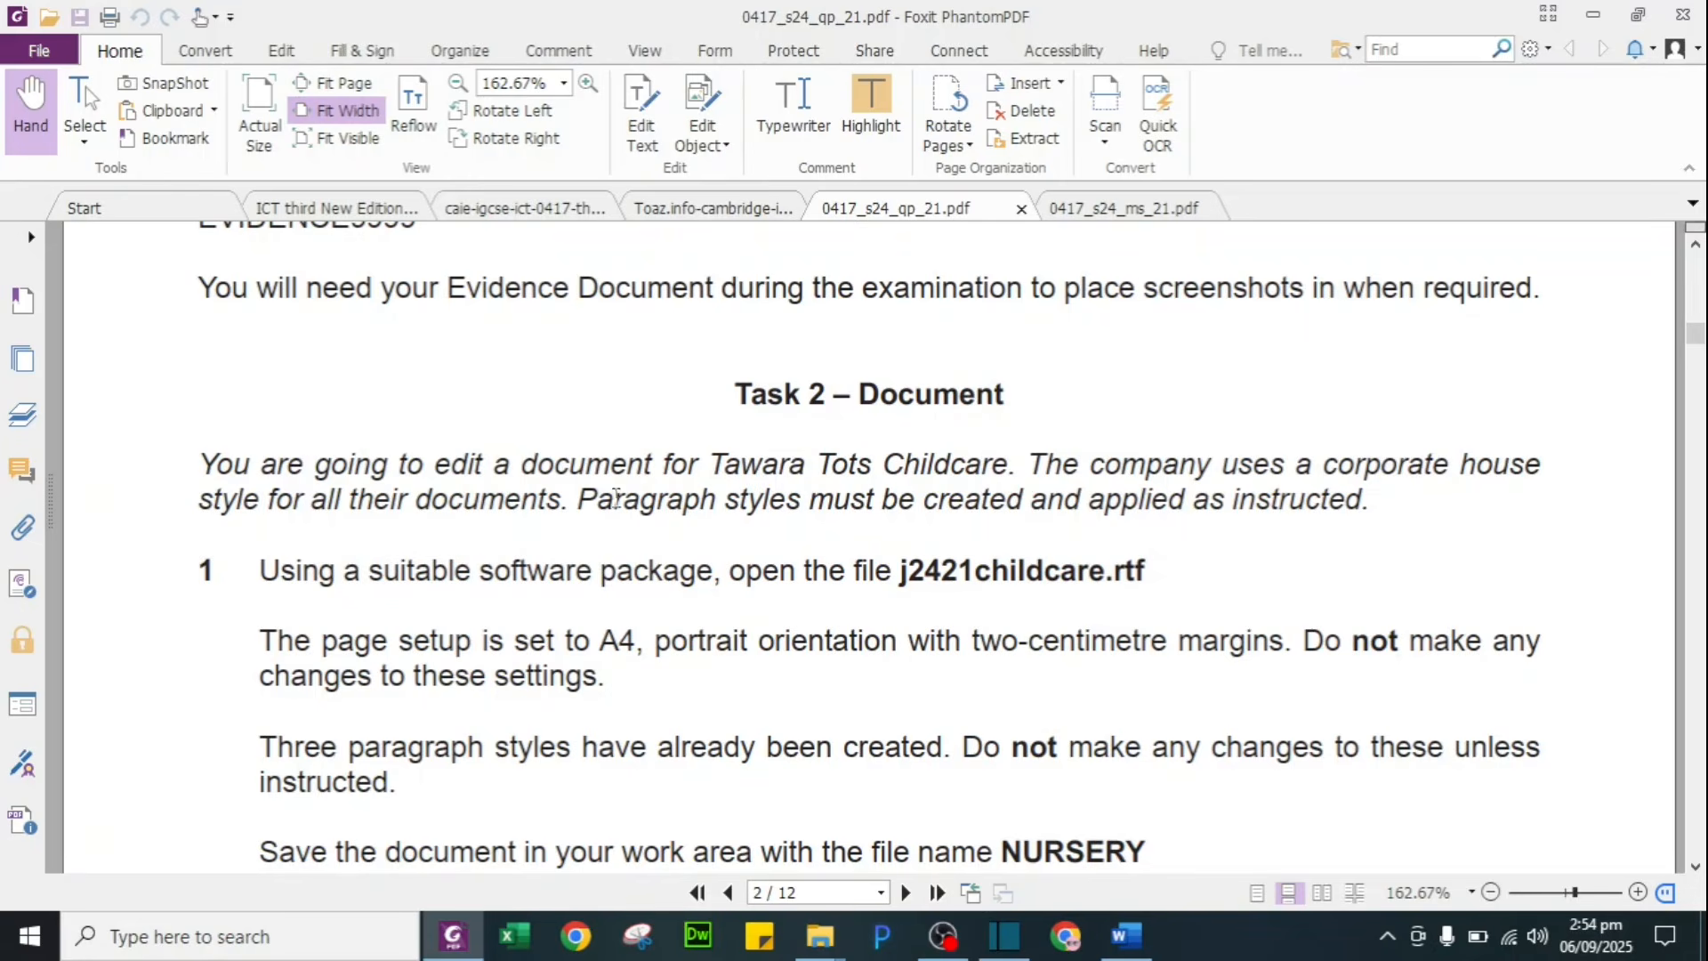
pyautogui.moveTo(578, 498); pyautogui.dragTo(1365, 503)
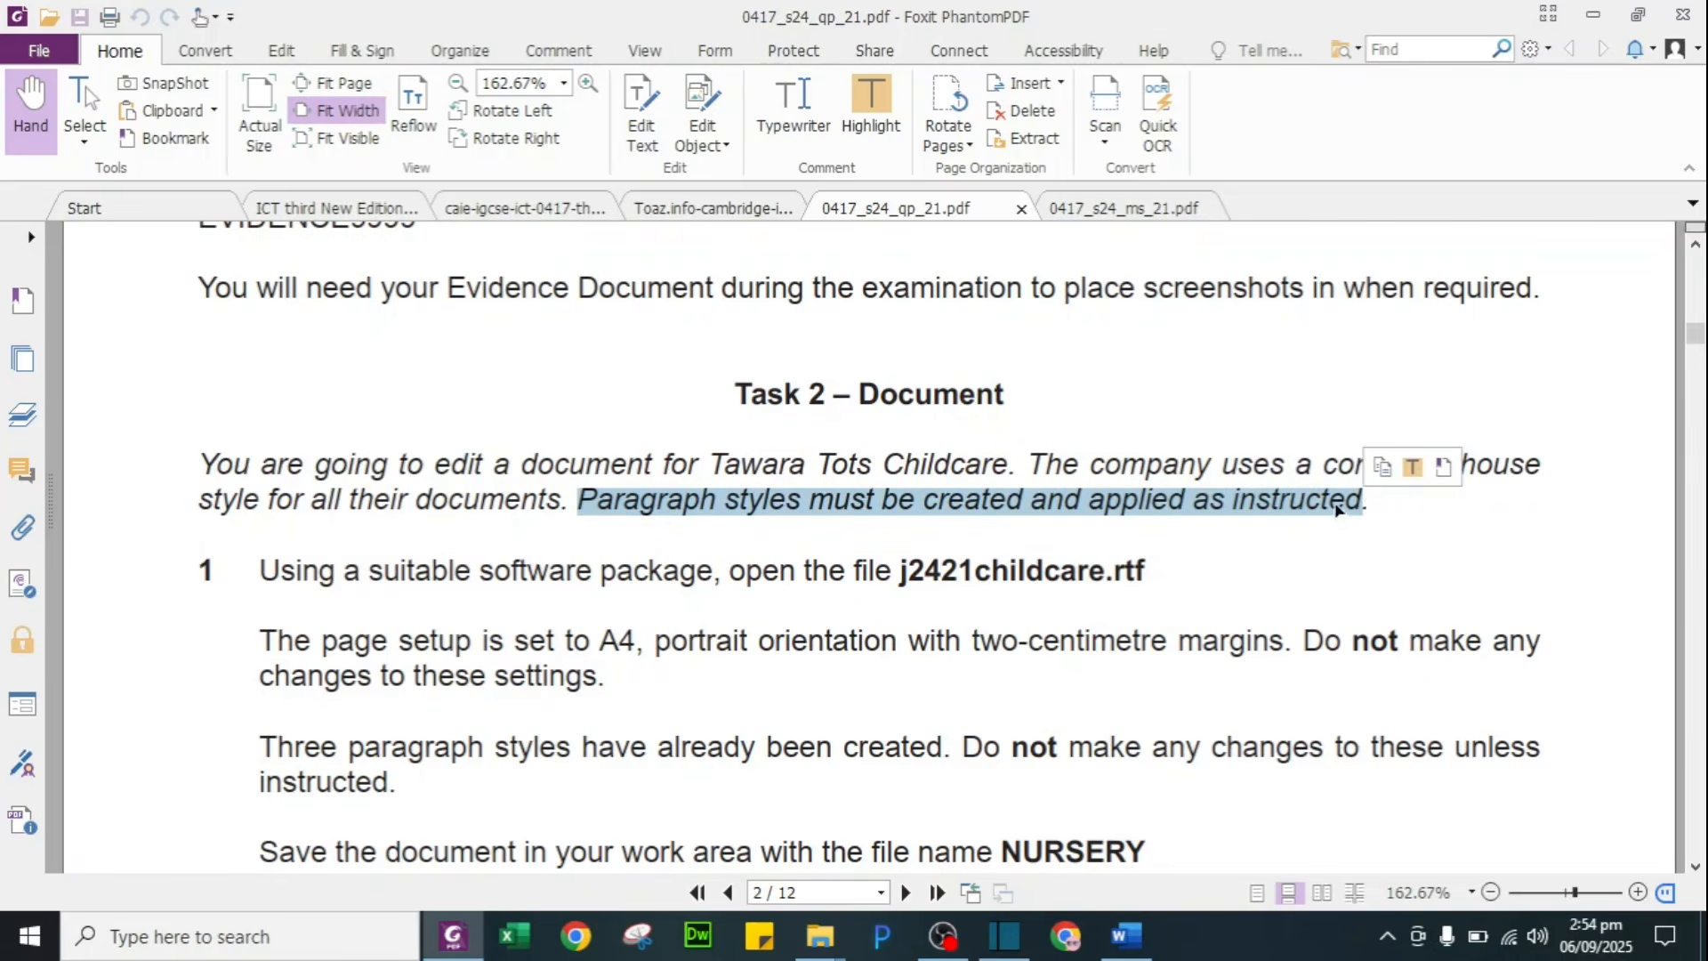
pyautogui.click(1414, 475)
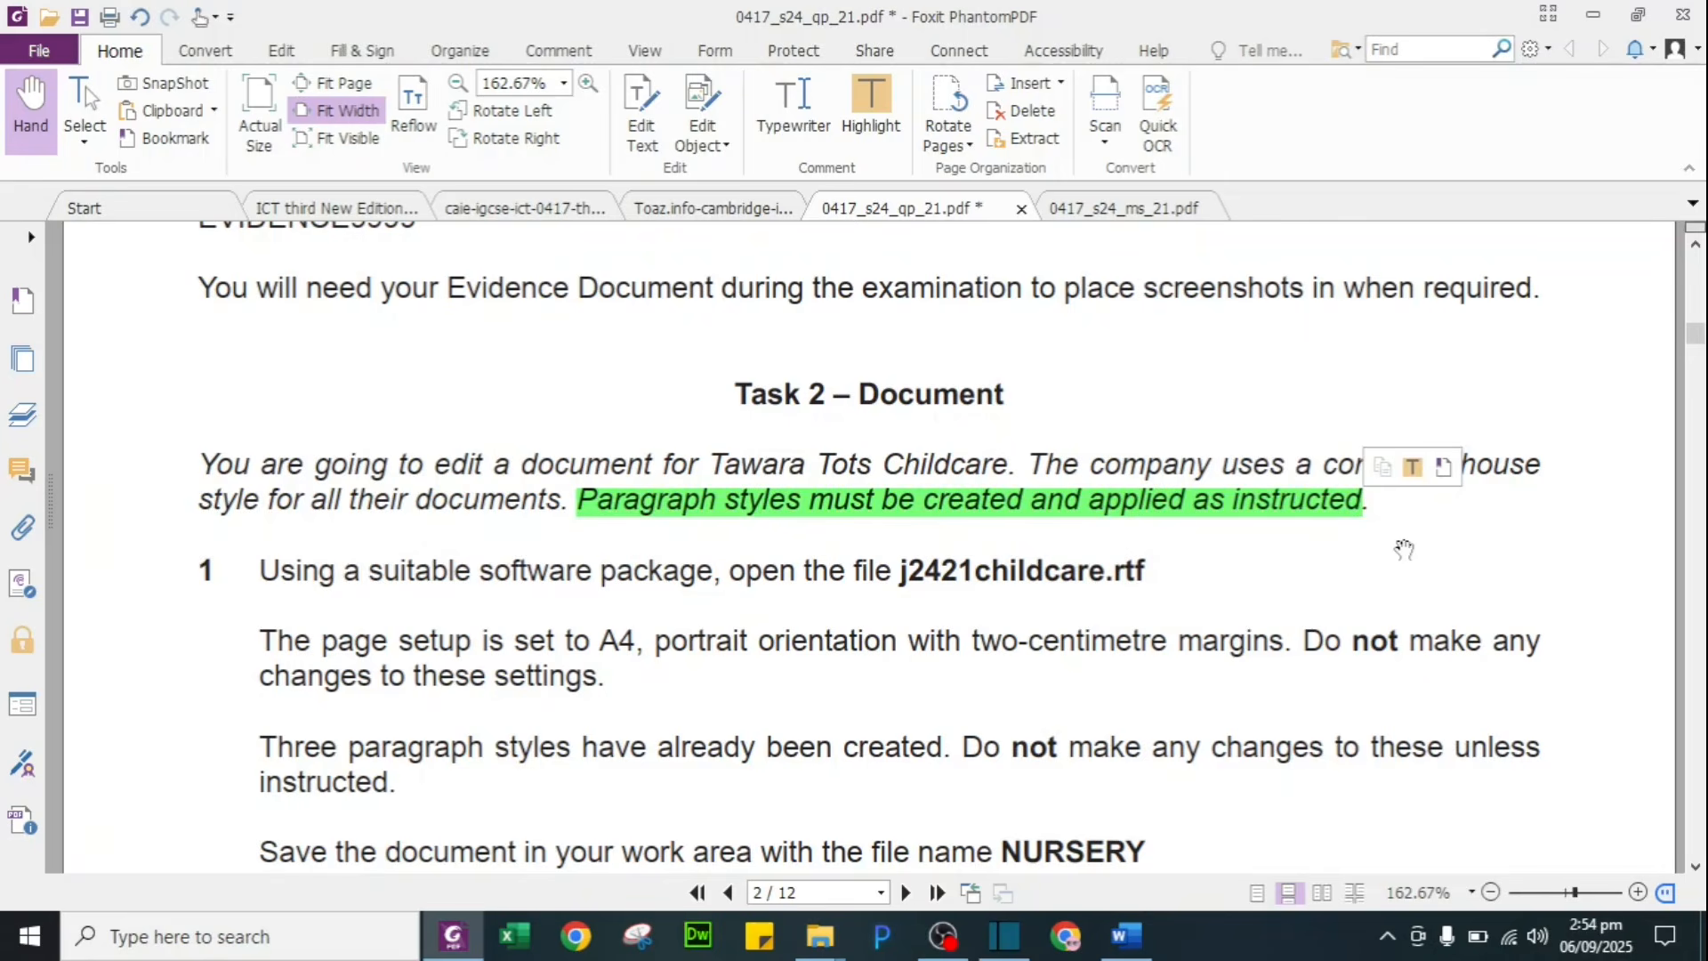
pyautogui.scroll(-2, 1403, 549)
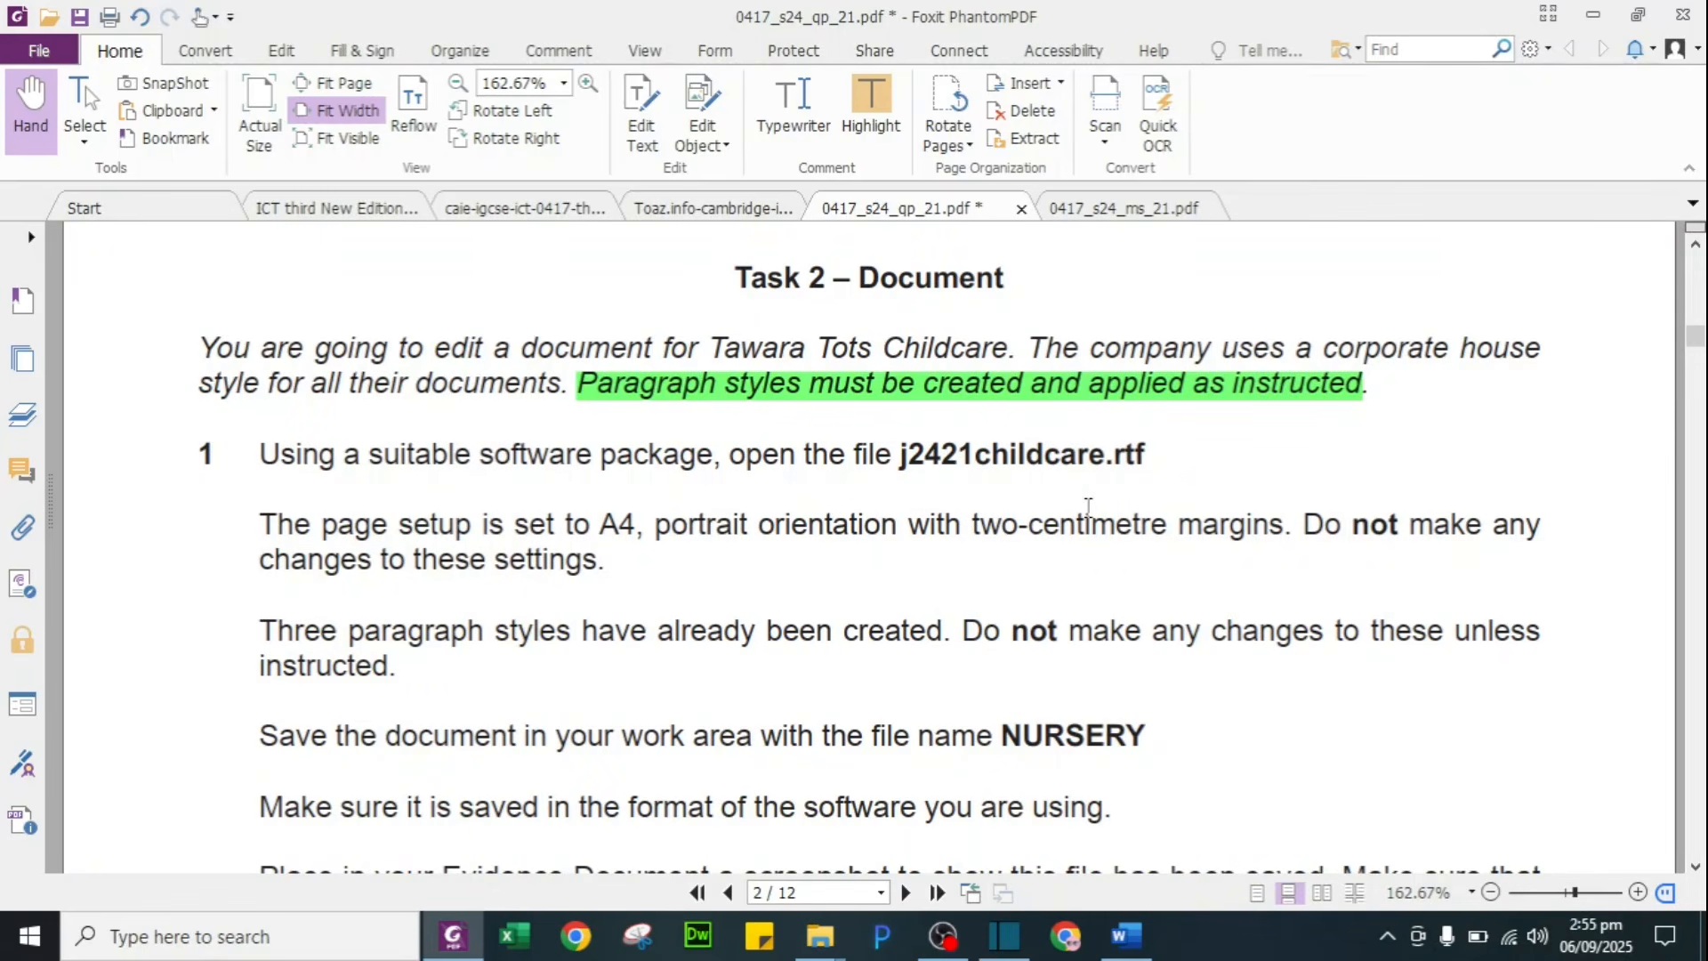
pyautogui.hotkey('alt', 'Tab')
pyautogui.hotkey('alt', 'Tab')
pyautogui.press('Tab')
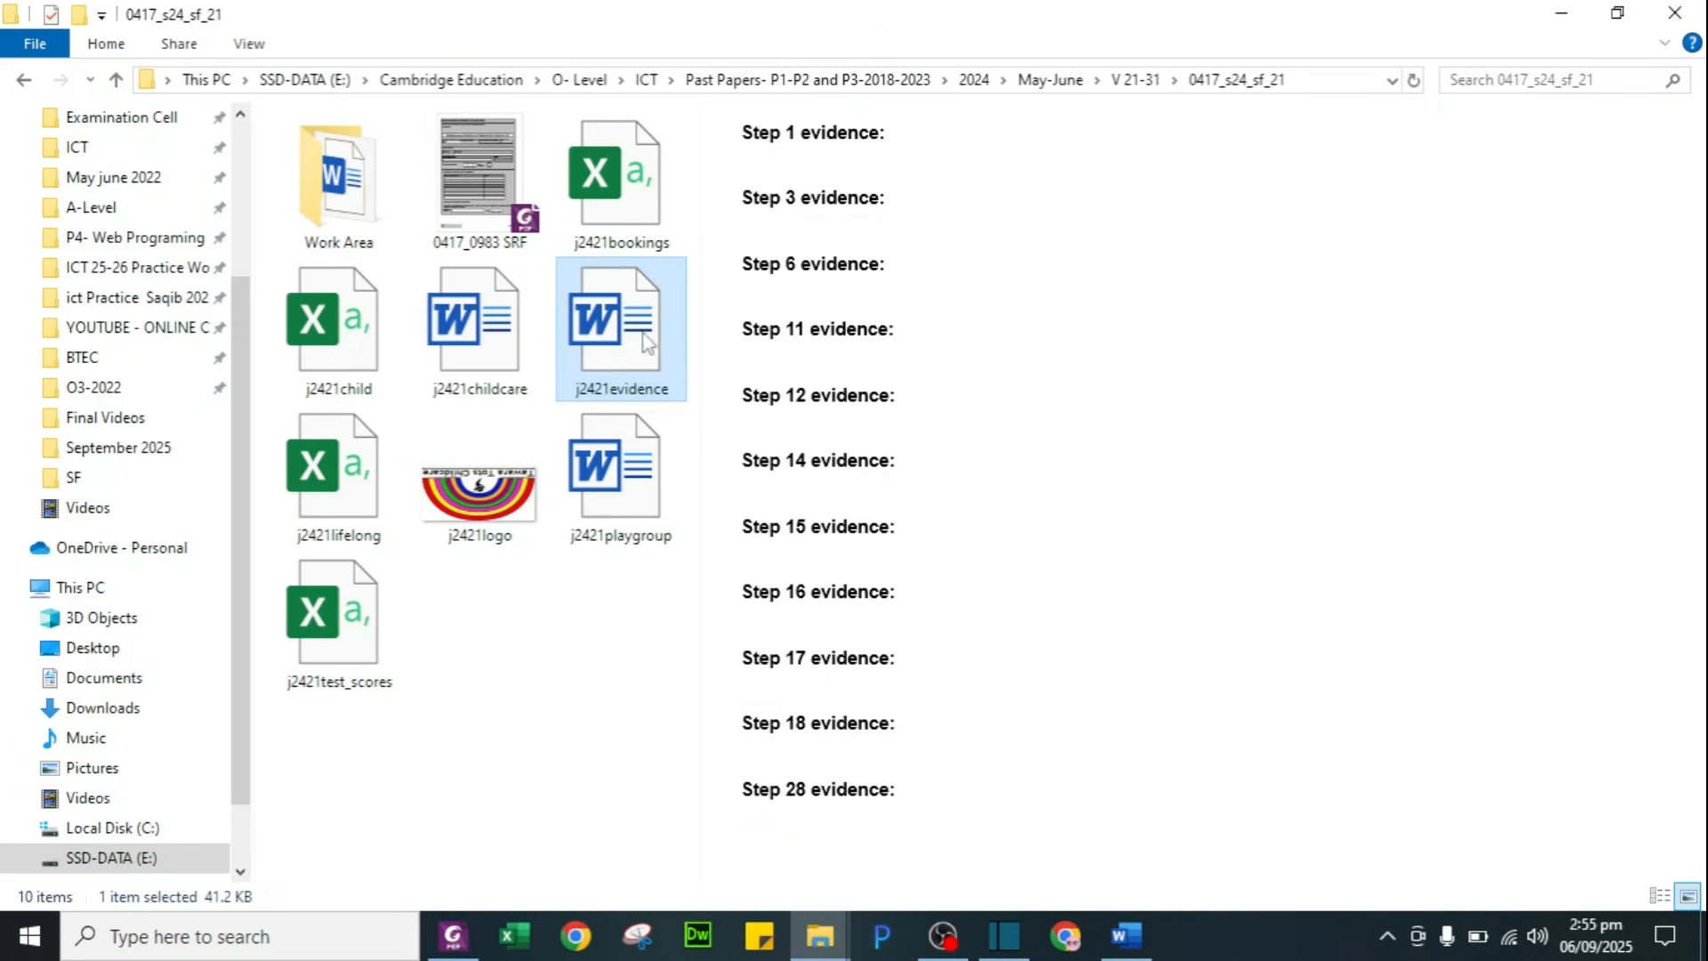
# Step: Open j2421childcare in Word and return to the question paper's page-setup instructions
pyautogui.click(485, 347)
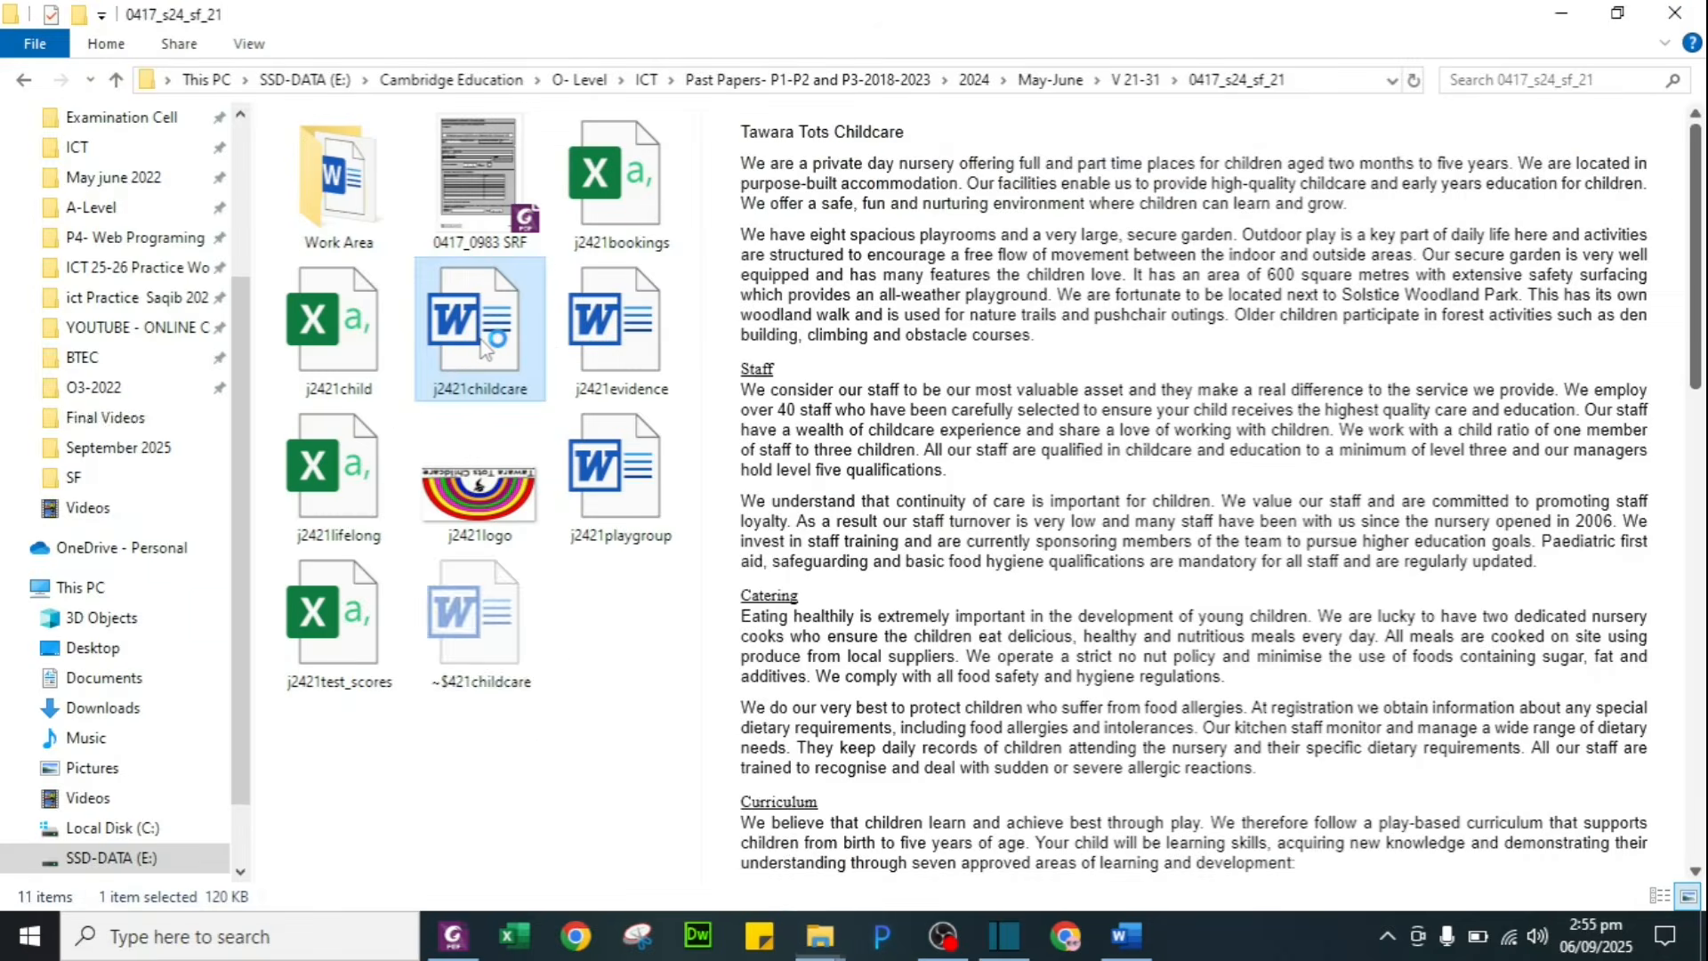
pyautogui.hotkey('alt', 'Tab')
pyautogui.hotkey('alt', 'Tab')
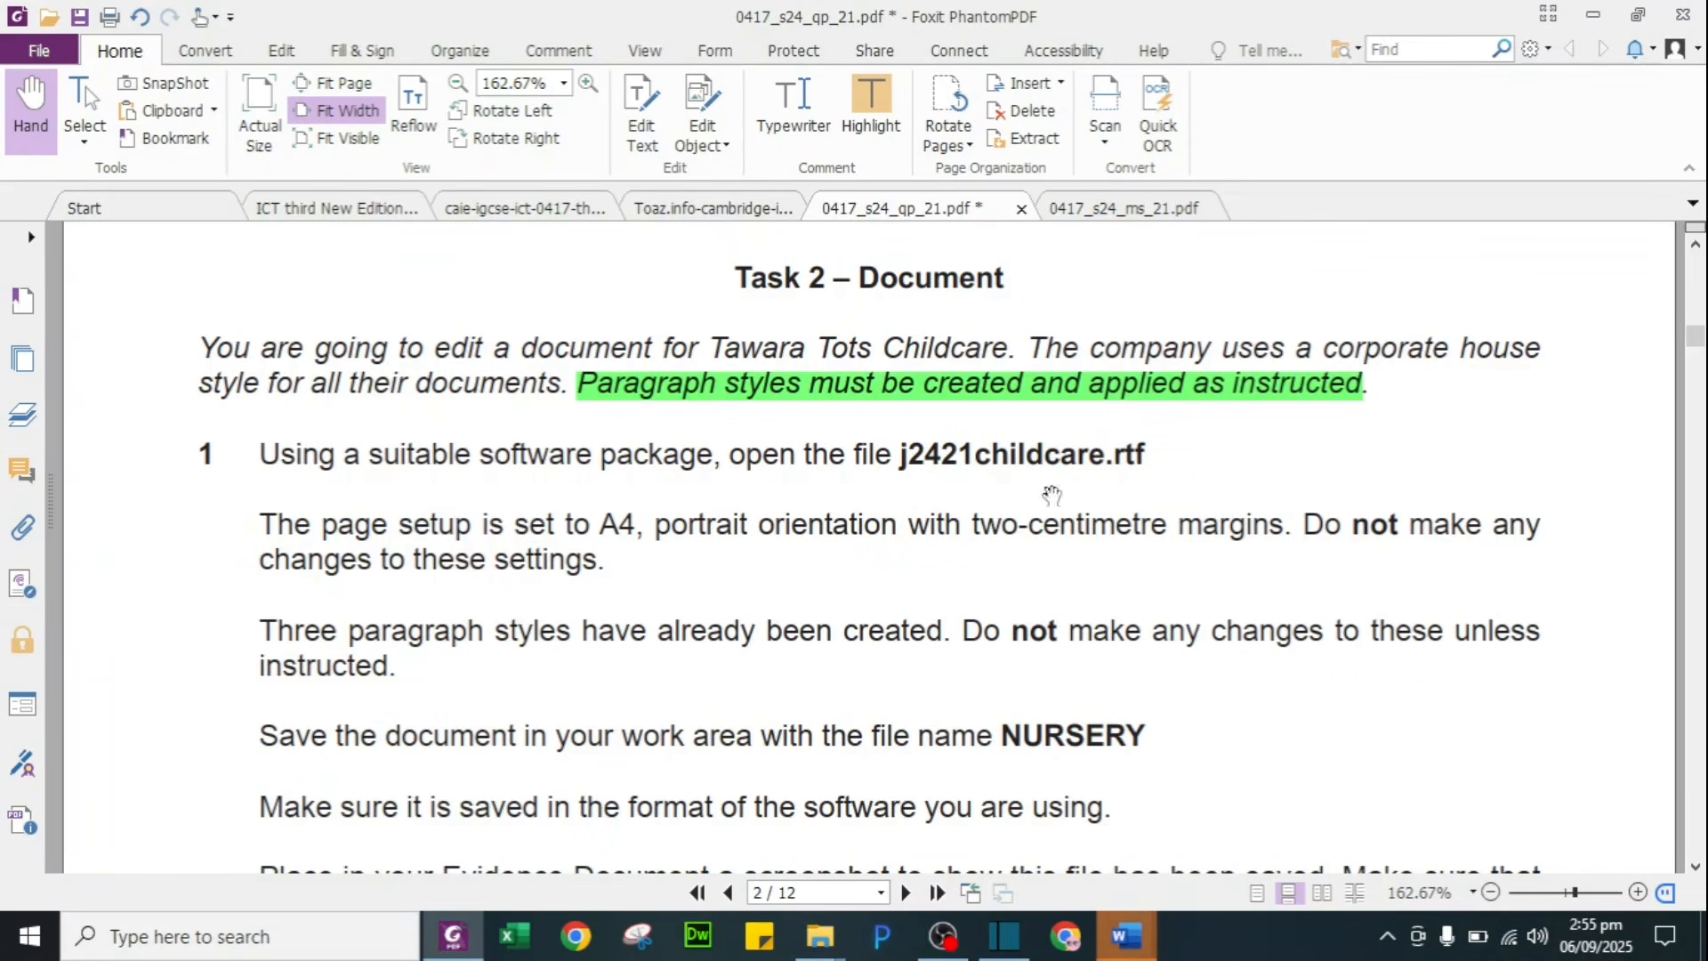
pyautogui.scroll(-1, 792, 523)
pyautogui.scroll(-2, 792, 523)
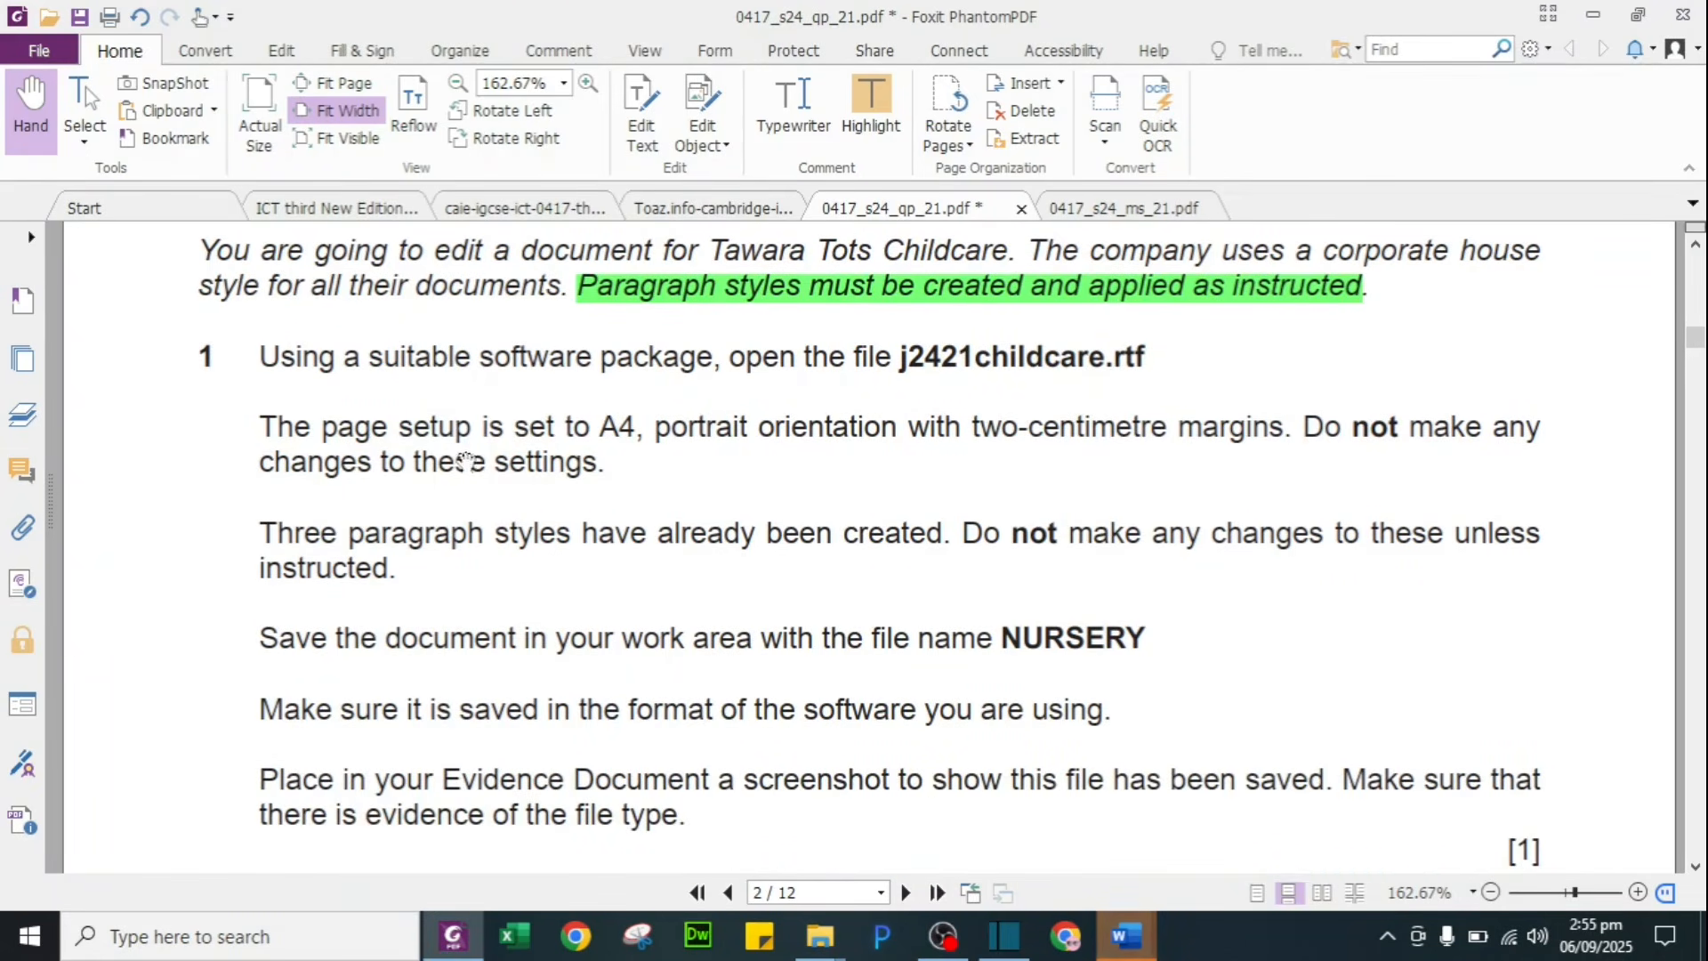
# Step: Highlight 'page setup is set to A4' and 'portrait orientation with two-centimetre margins' in green
pyautogui.moveTo(321, 430); pyautogui.dragTo(642, 428)
pyautogui.click(689, 385)
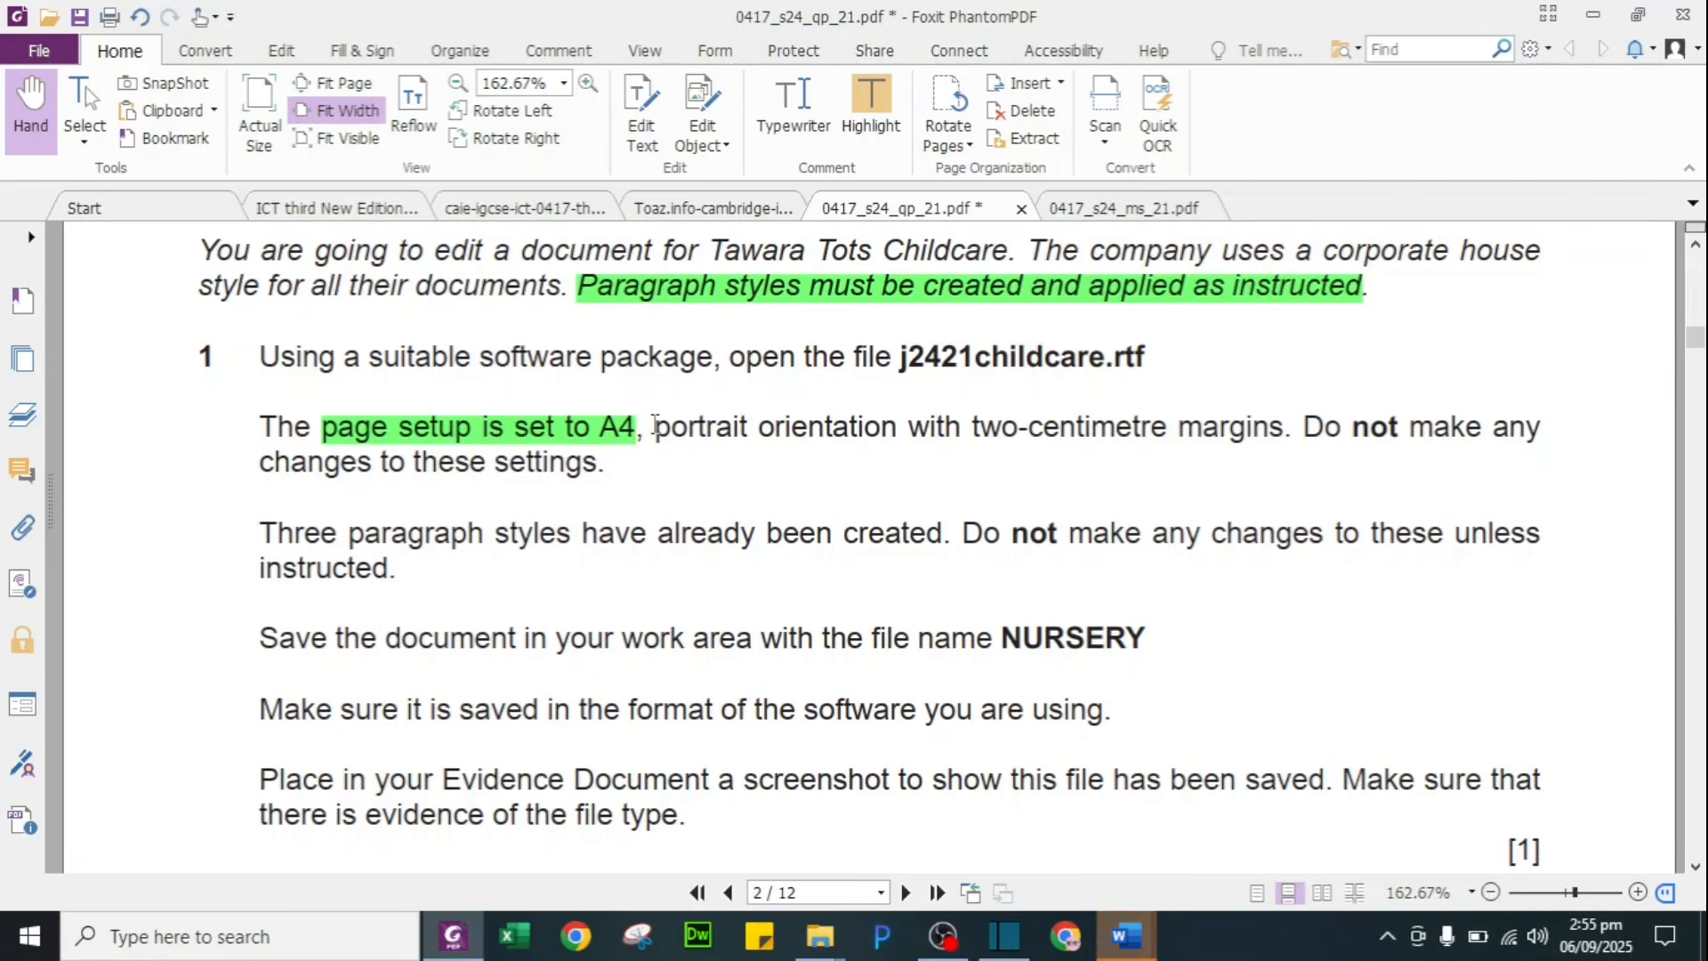
pyautogui.moveTo(655, 426); pyautogui.dragTo(1287, 422)
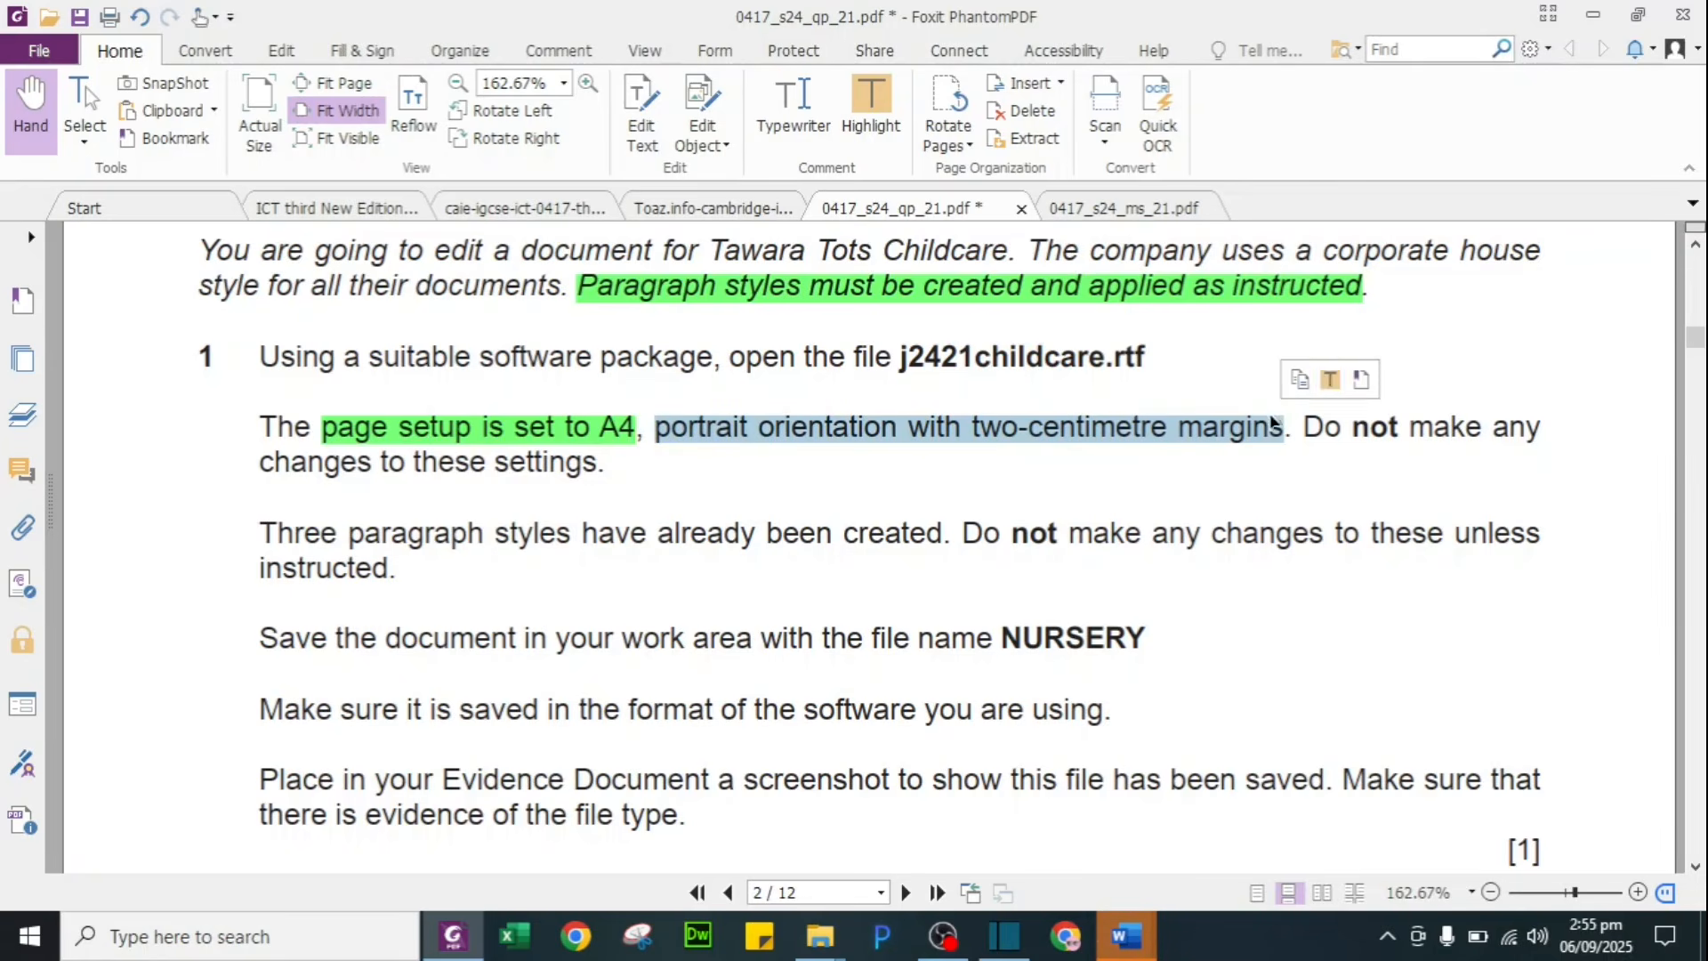
pyautogui.click(1331, 380)
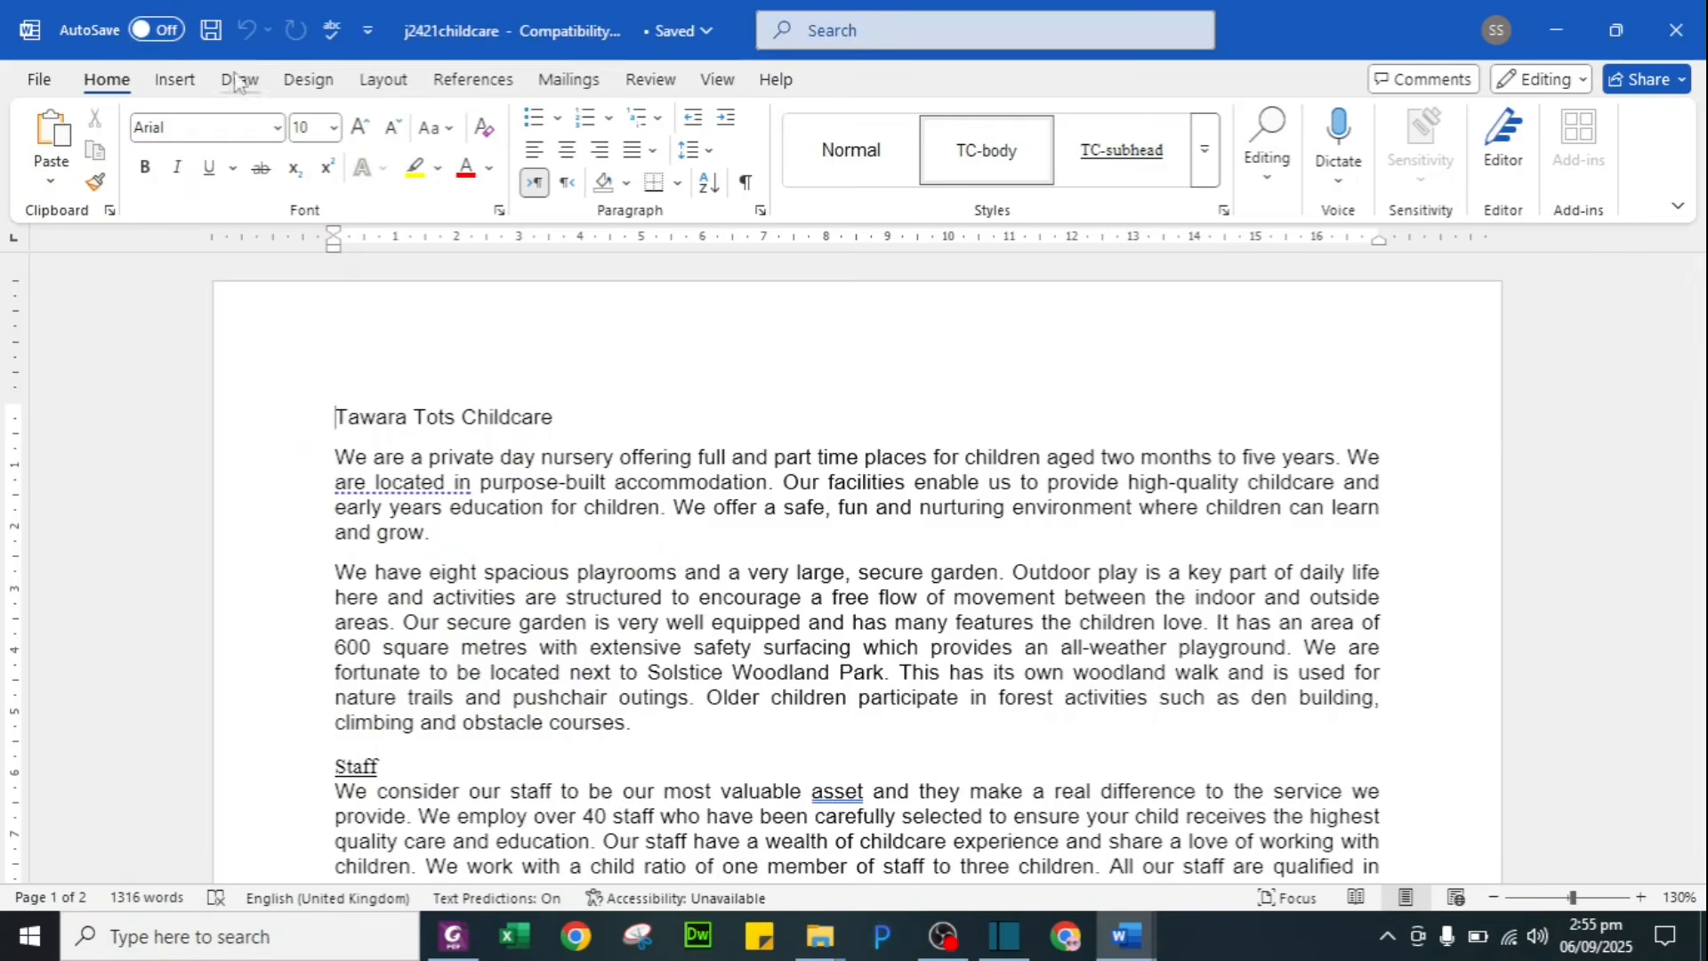
pyautogui.click(379, 81)
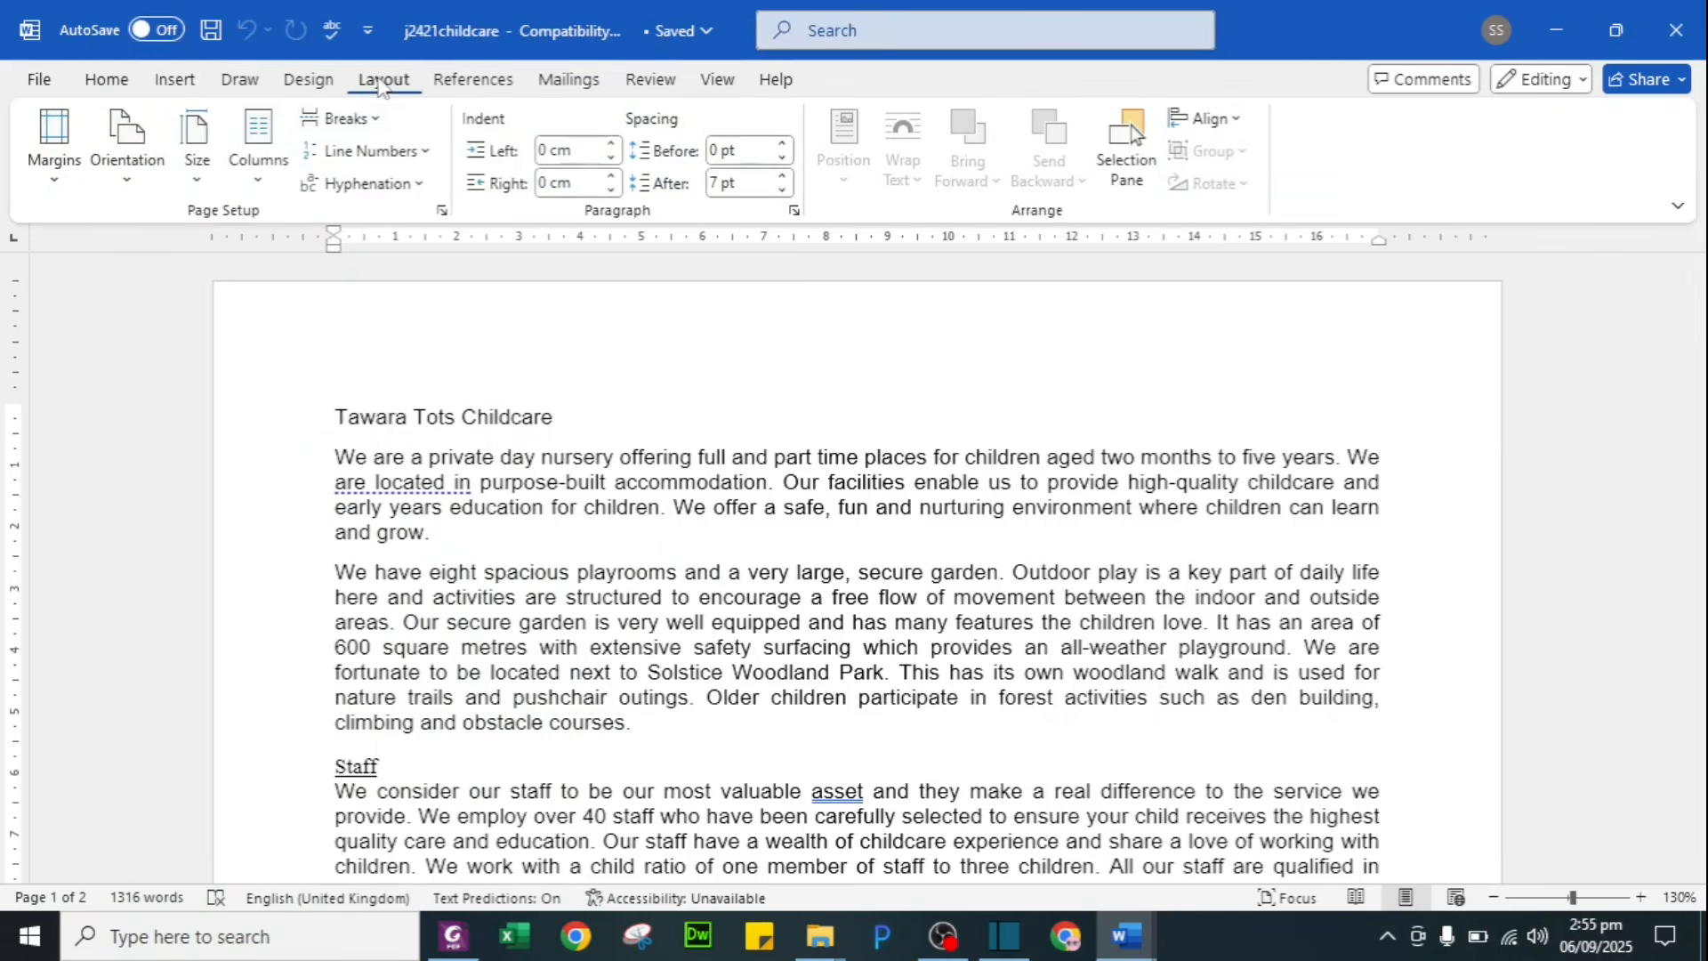
pyautogui.click(116, 181)
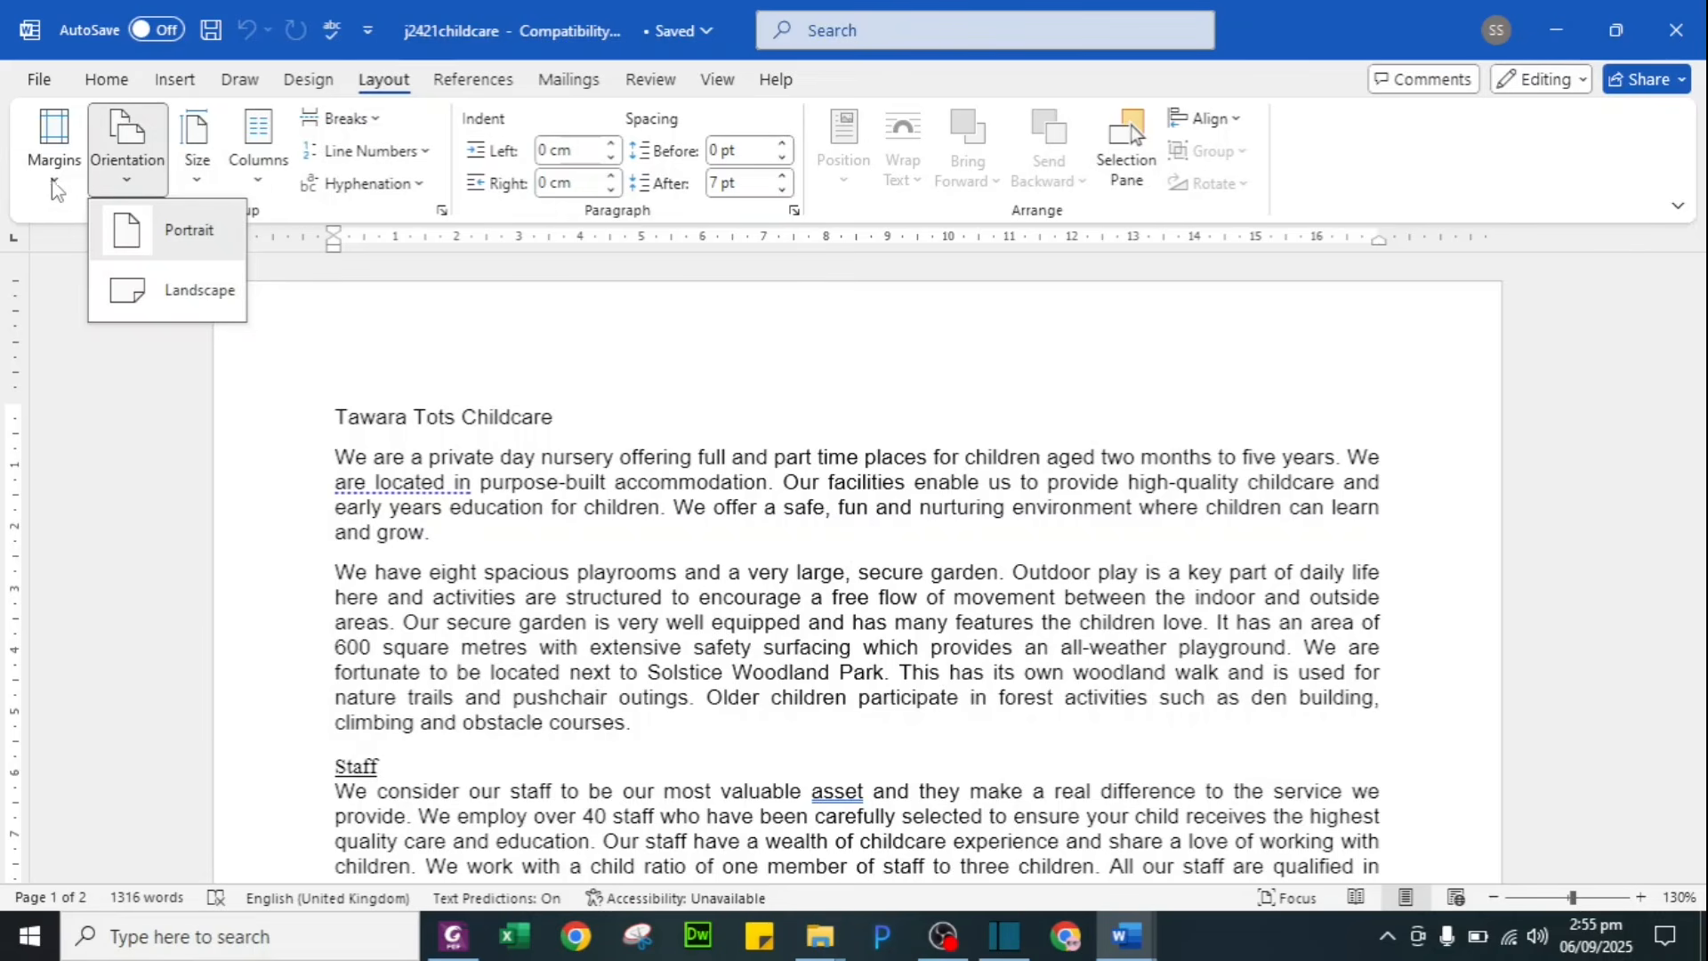
pyautogui.click(54, 191)
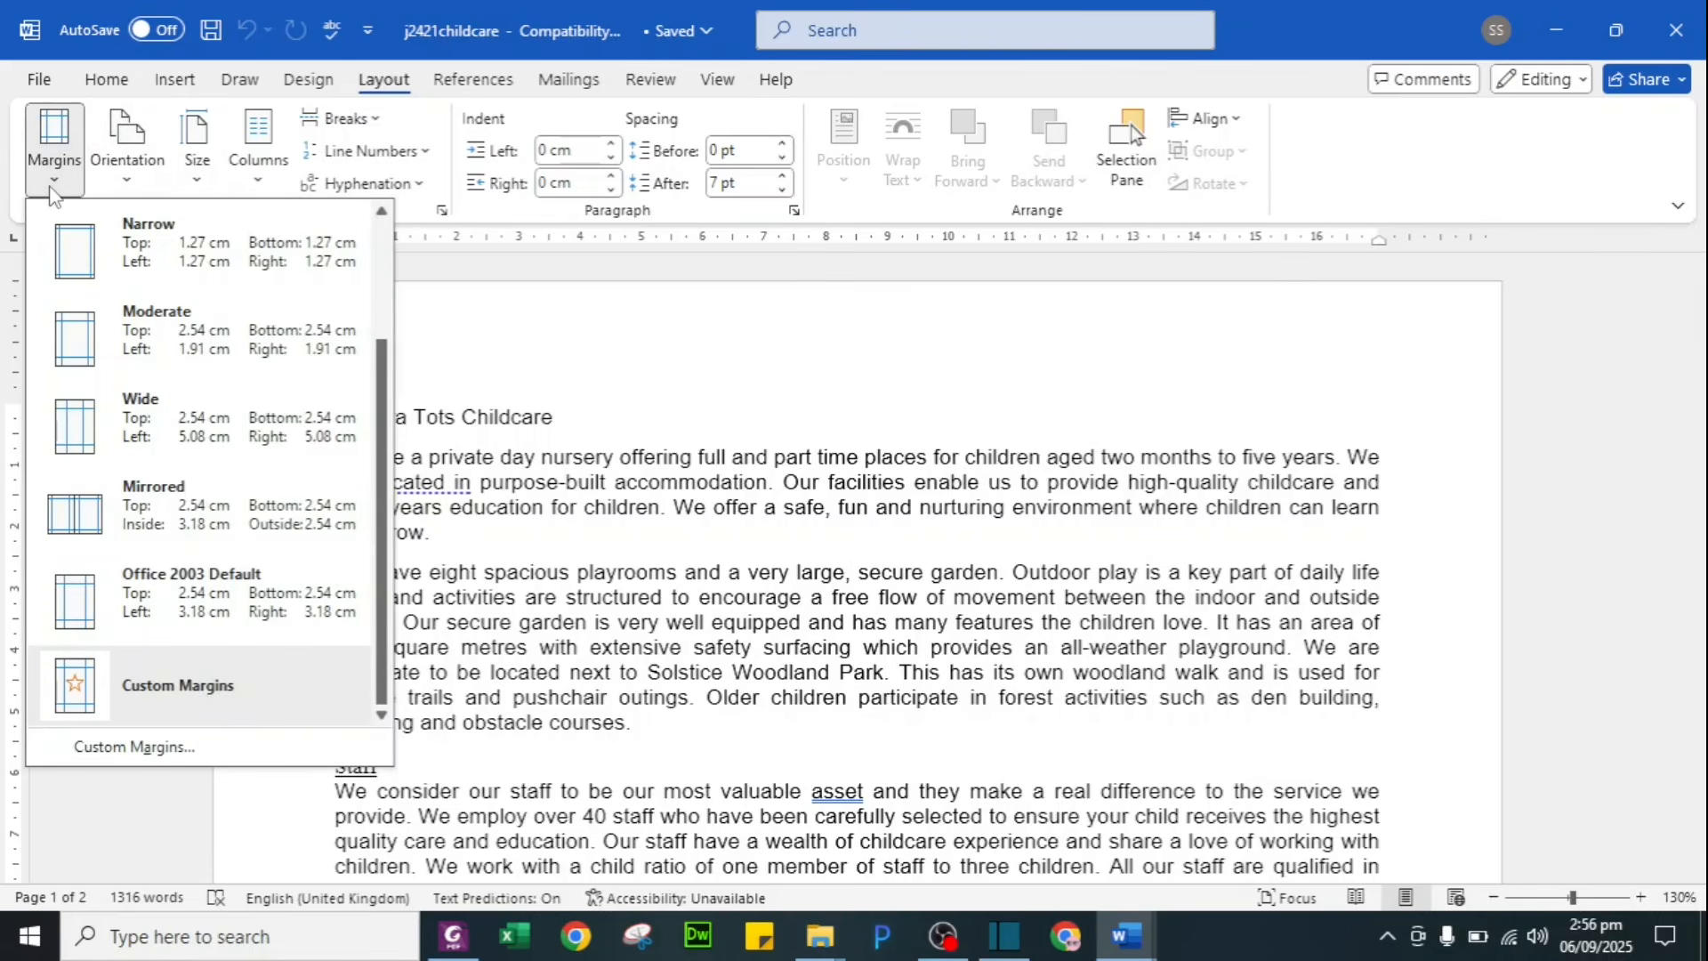
pyautogui.click(133, 746)
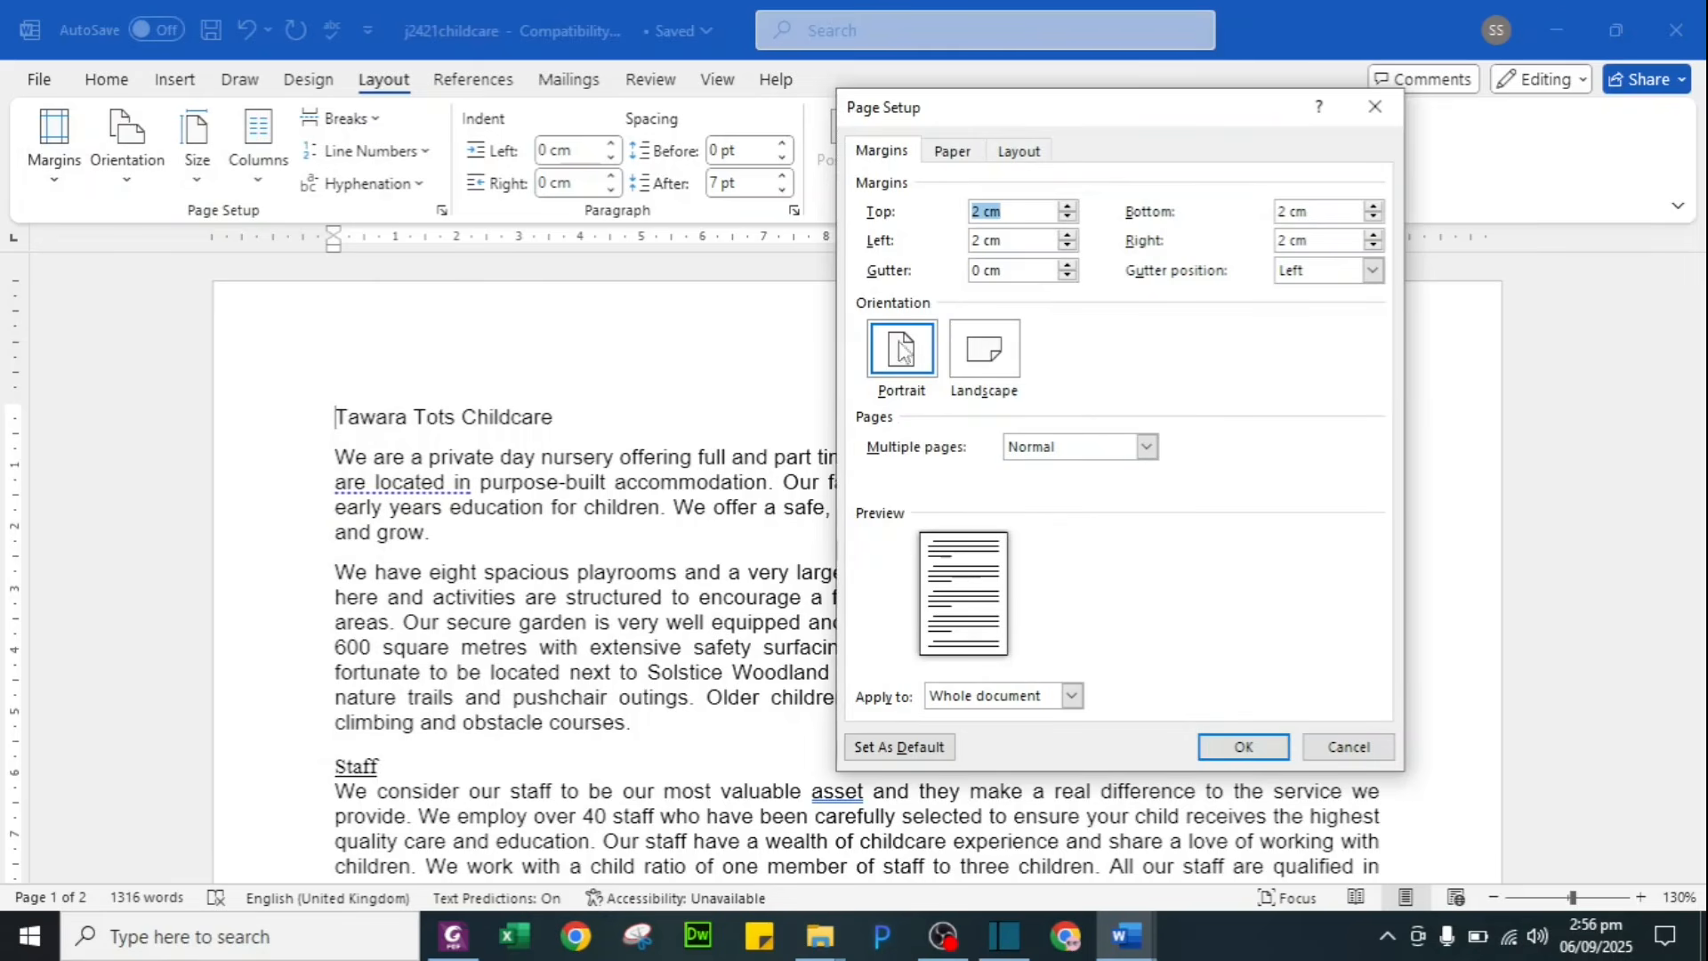
pyautogui.click(951, 151)
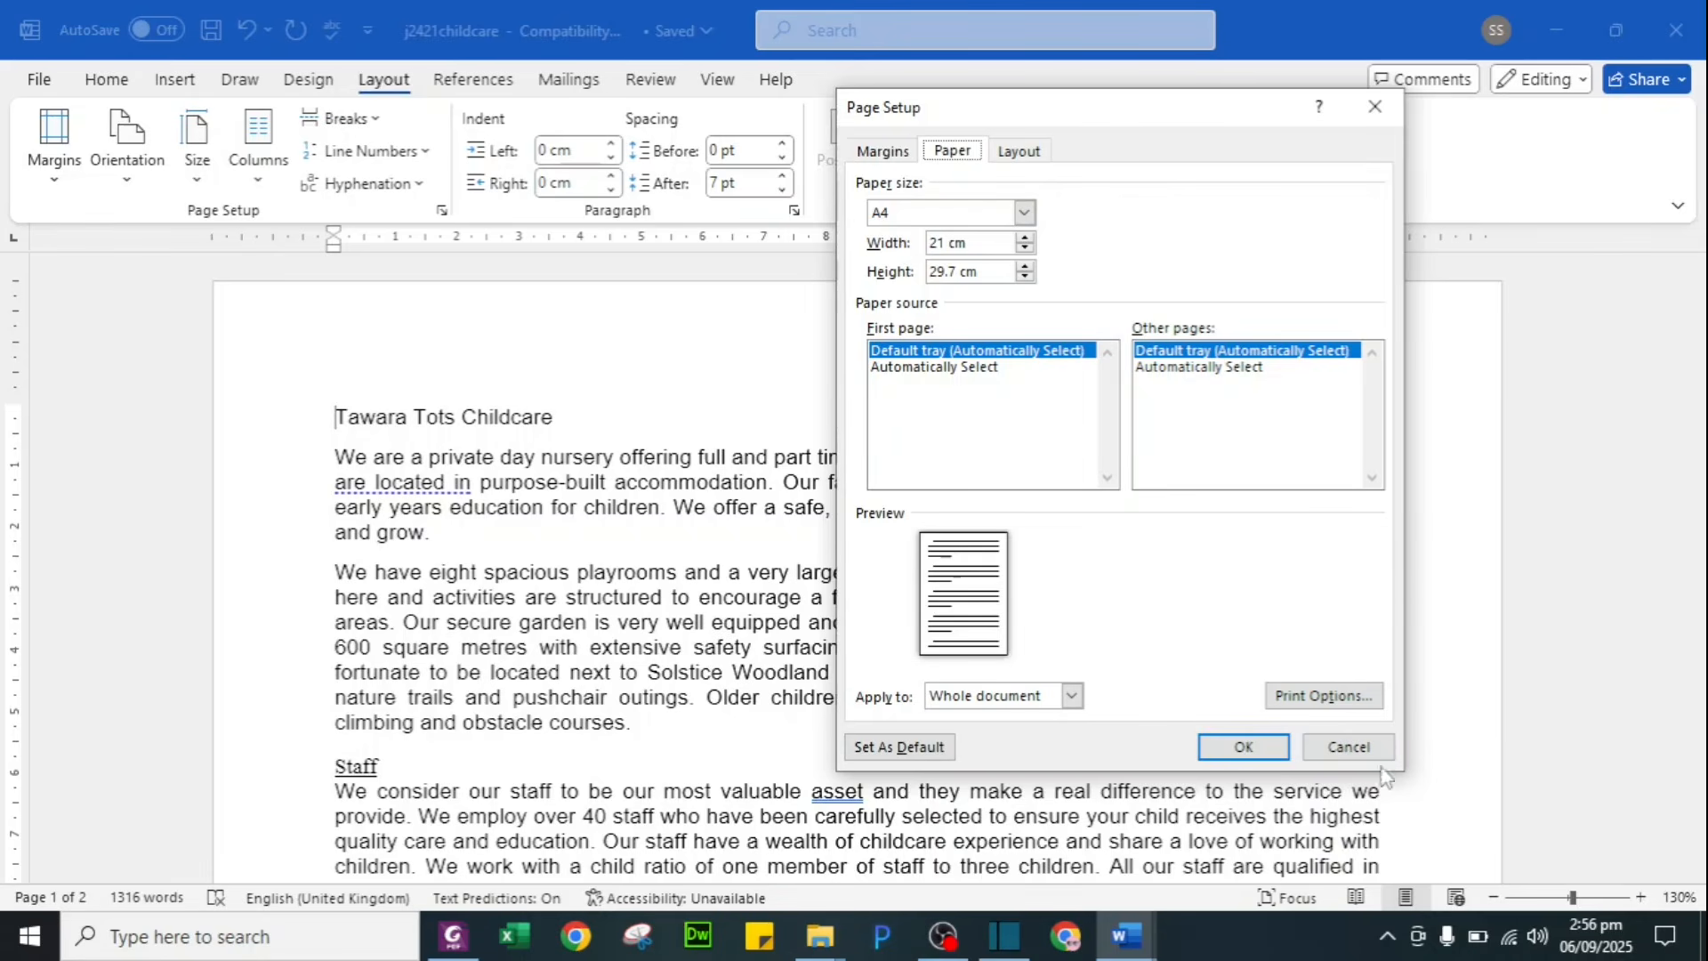
pyautogui.click(1243, 747)
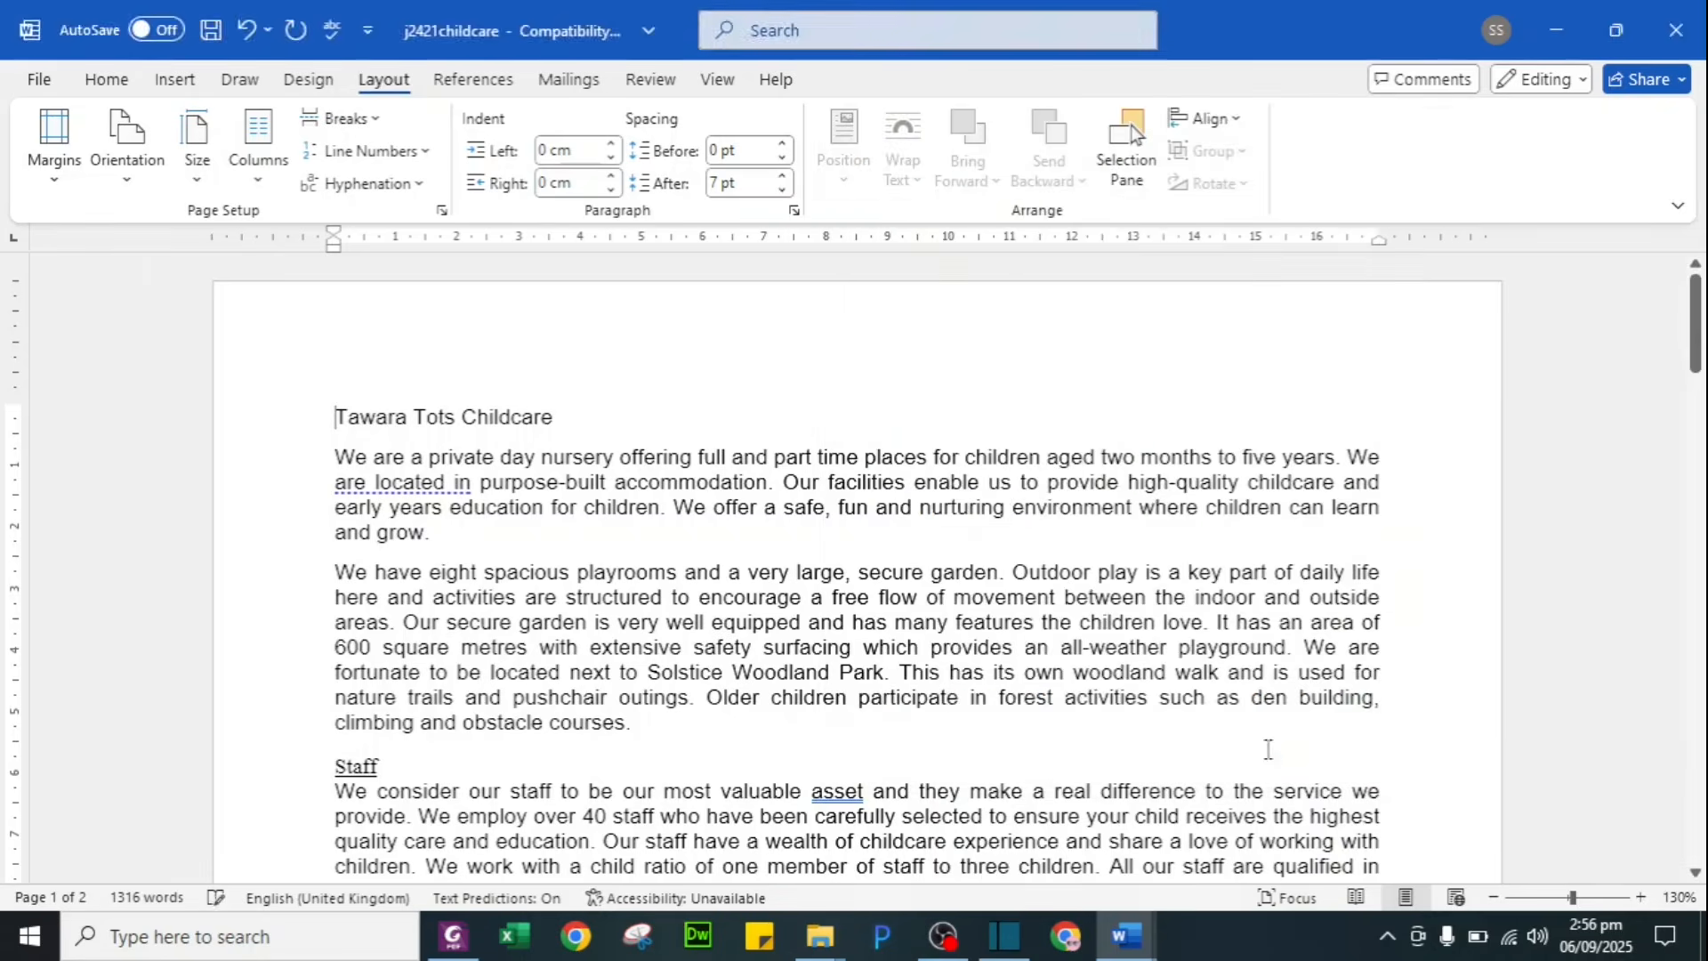
pyautogui.hotkey('alt', 'Tab')
pyautogui.hotkey('alt', 'Tab')
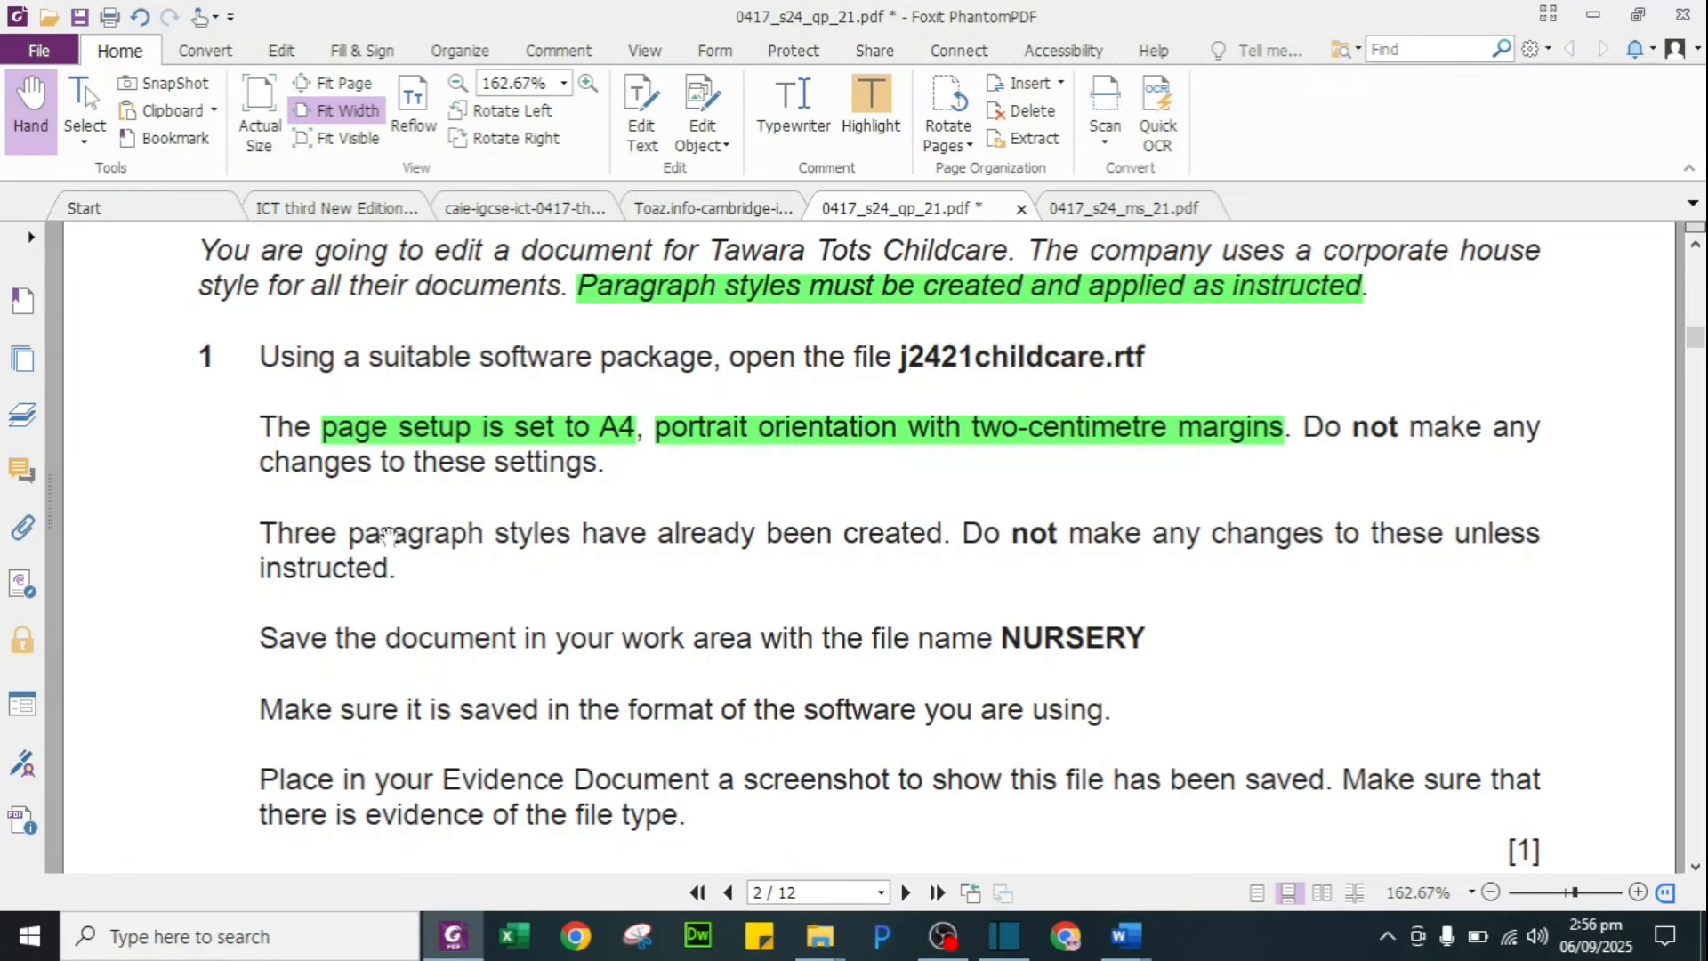
# Step: Highlight 'Three paragraph styles have already been created.' green and select the file name NURSERY
pyautogui.moveTo(260, 532); pyautogui.dragTo(951, 533)
pyautogui.click(1005, 498)
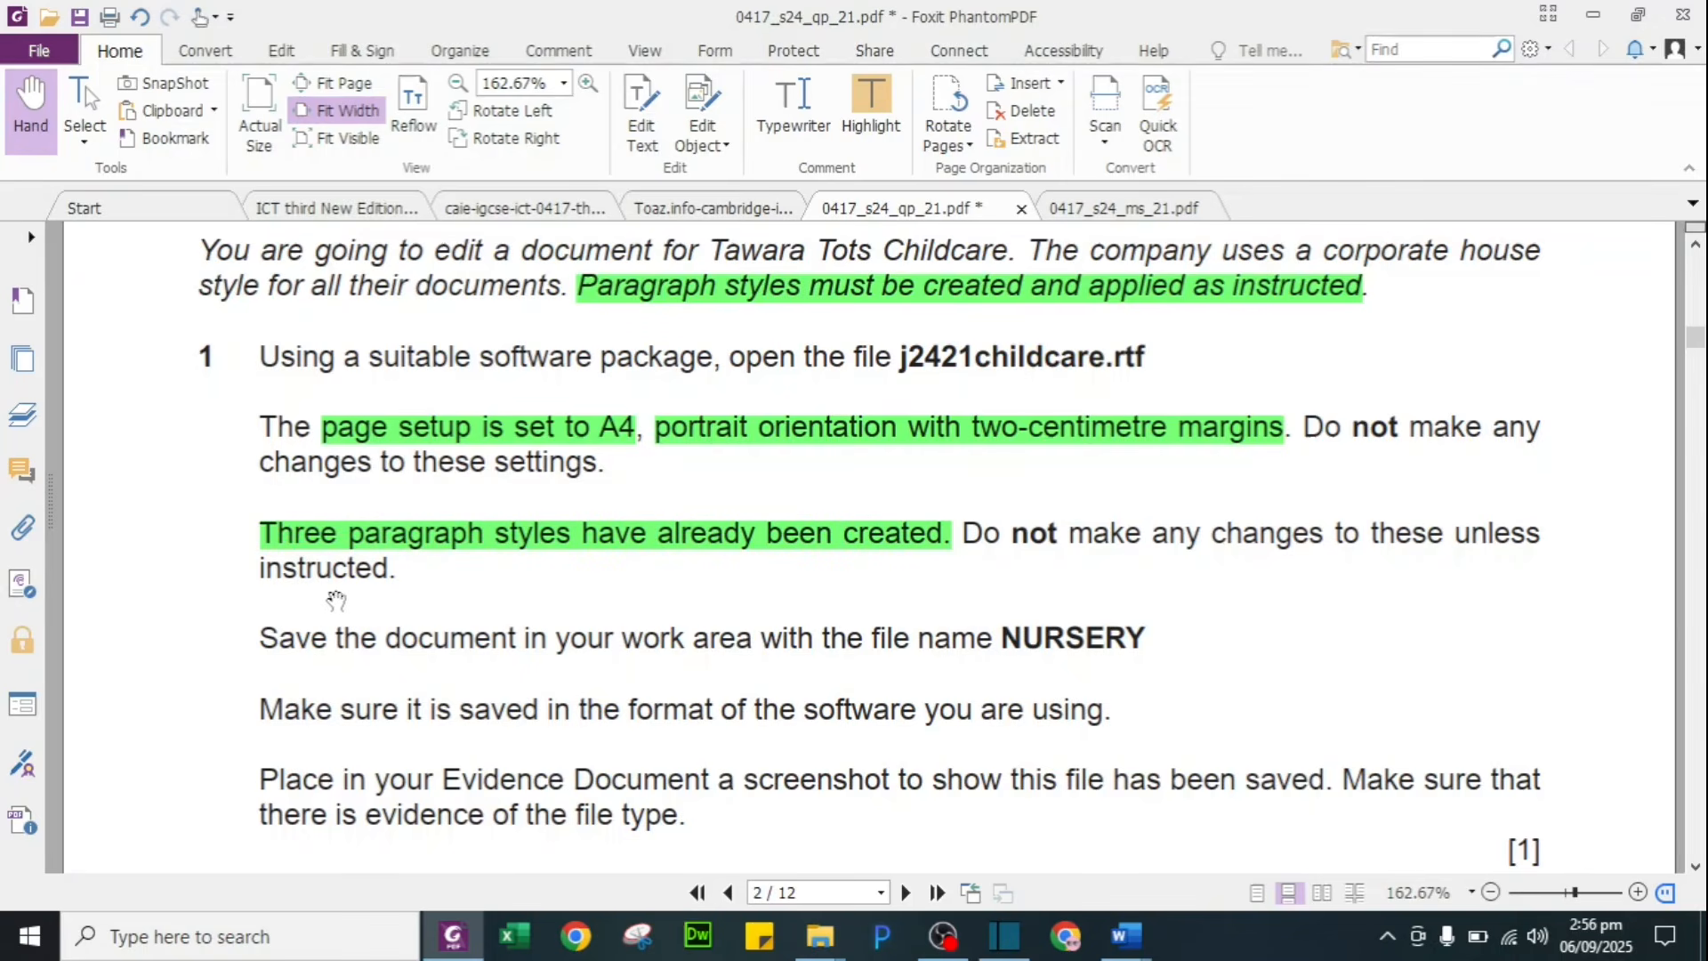
pyautogui.scroll(-3, 413, 598)
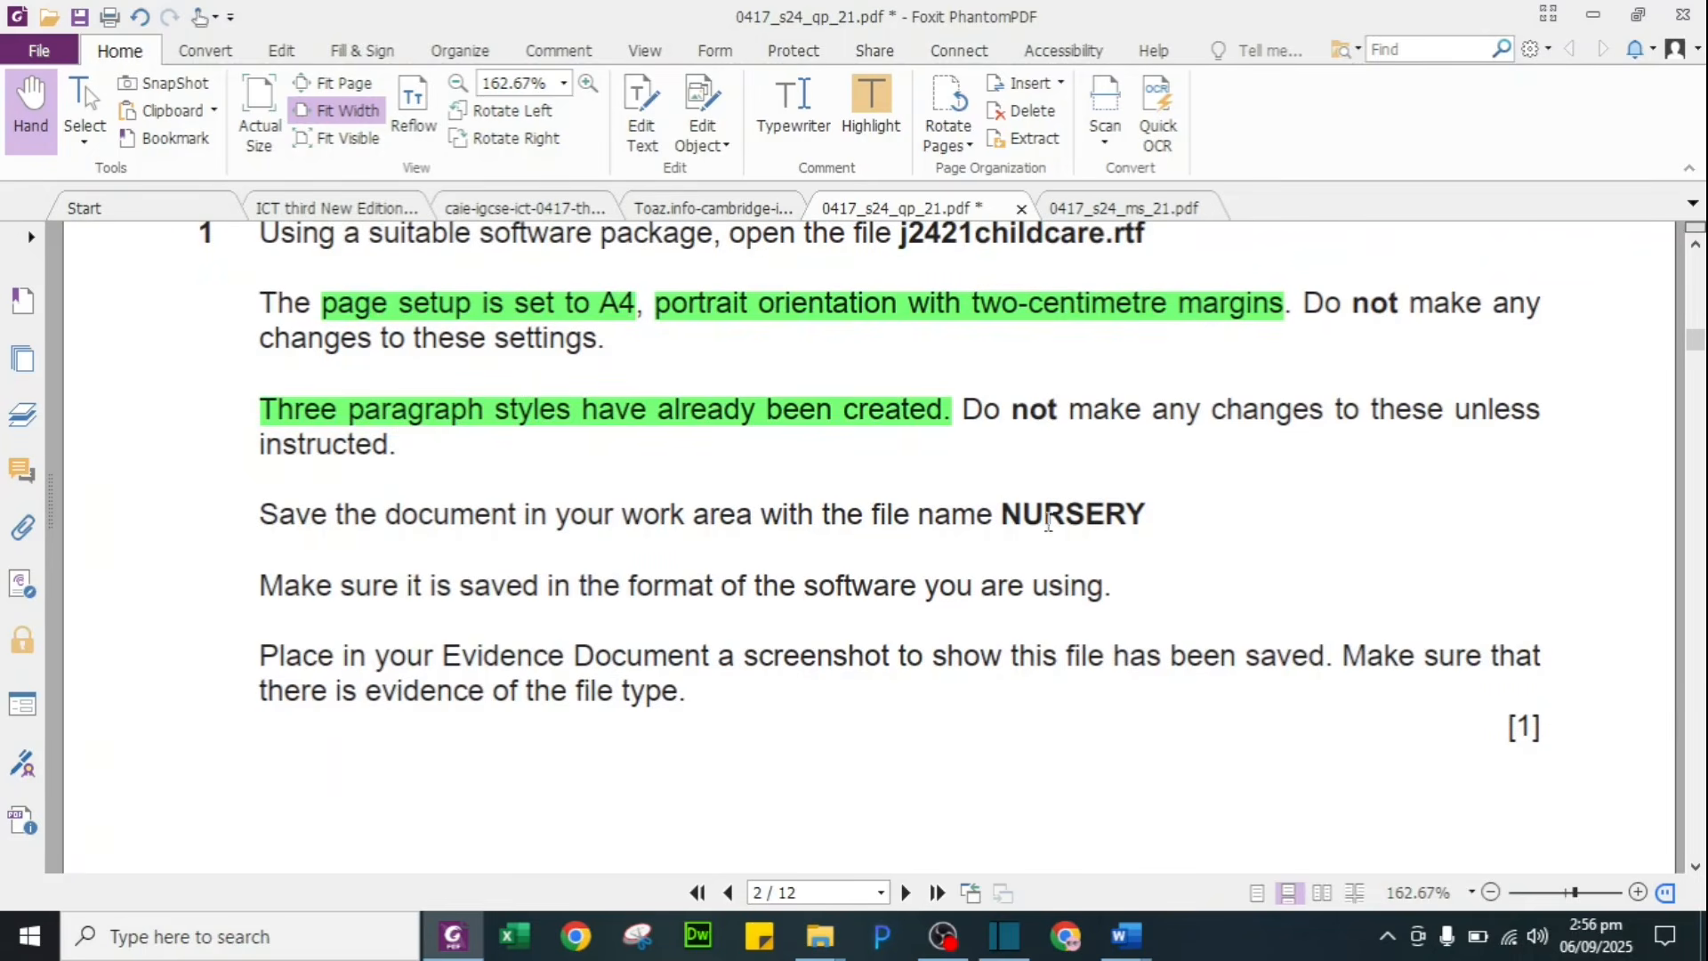
pyautogui.moveTo(1015, 509); pyautogui.dragTo(1152, 500)
pyautogui.hotkey('alt', 'Tab')
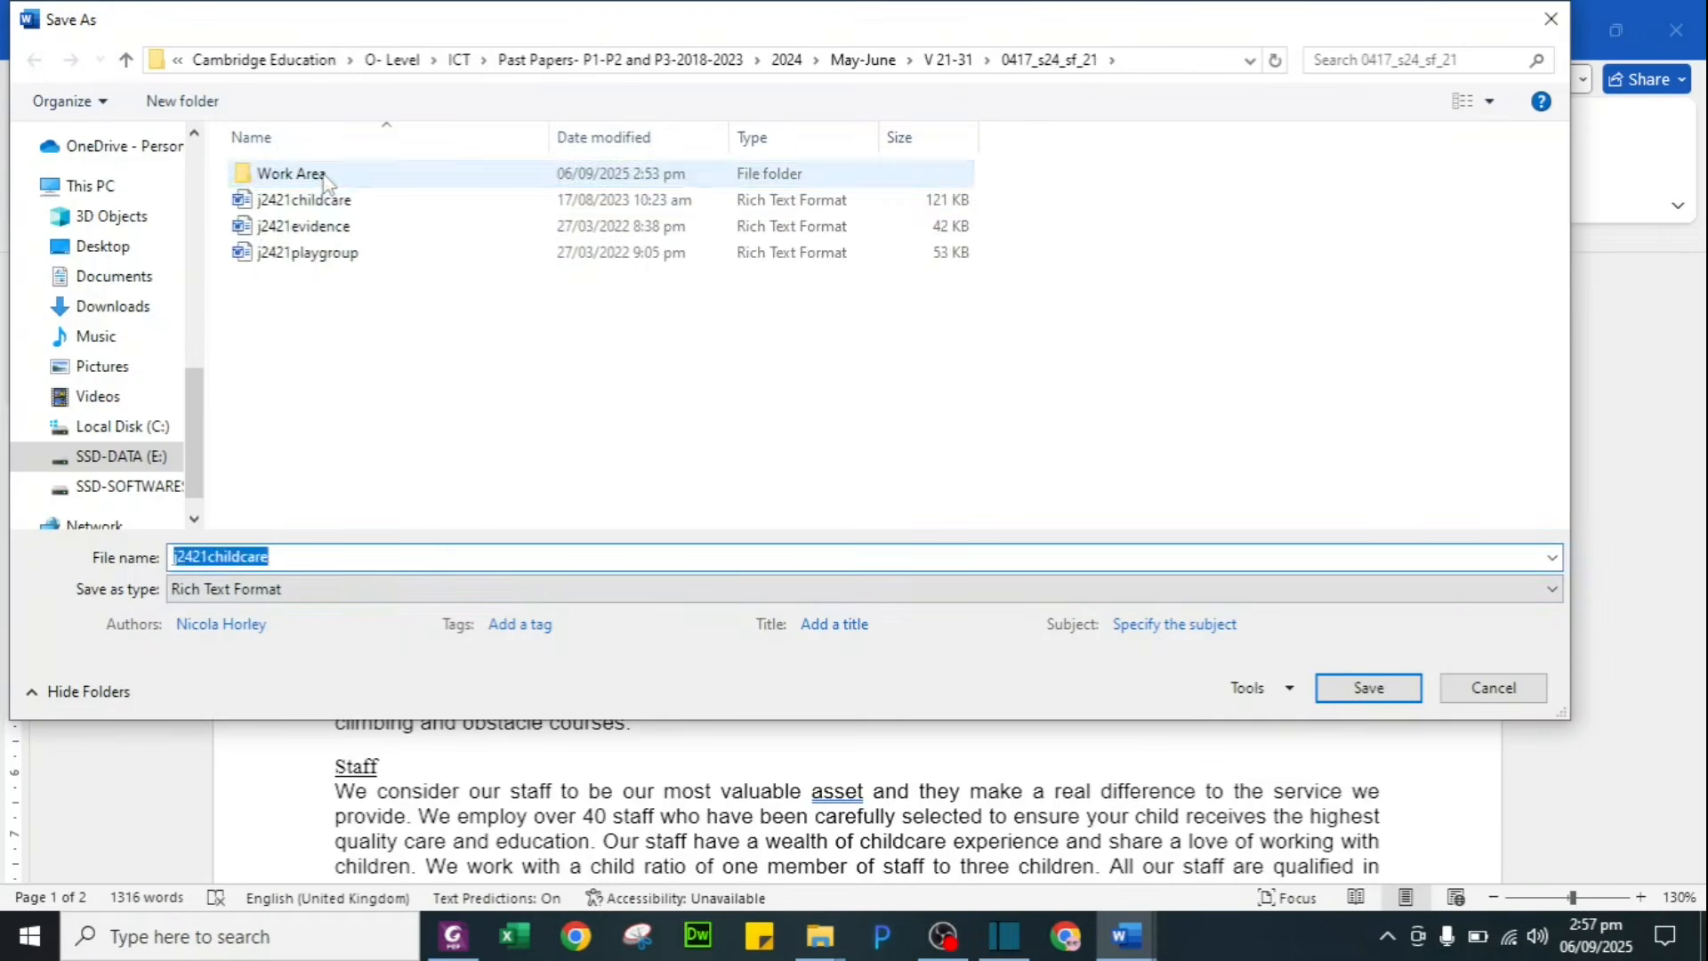
# Step: Save j2421childcare as NURSERY, a Word Document, in the Work Area folder
pyautogui.click(324, 175)
pyautogui.doubleClick(324, 175)
pyautogui.click(308, 553)
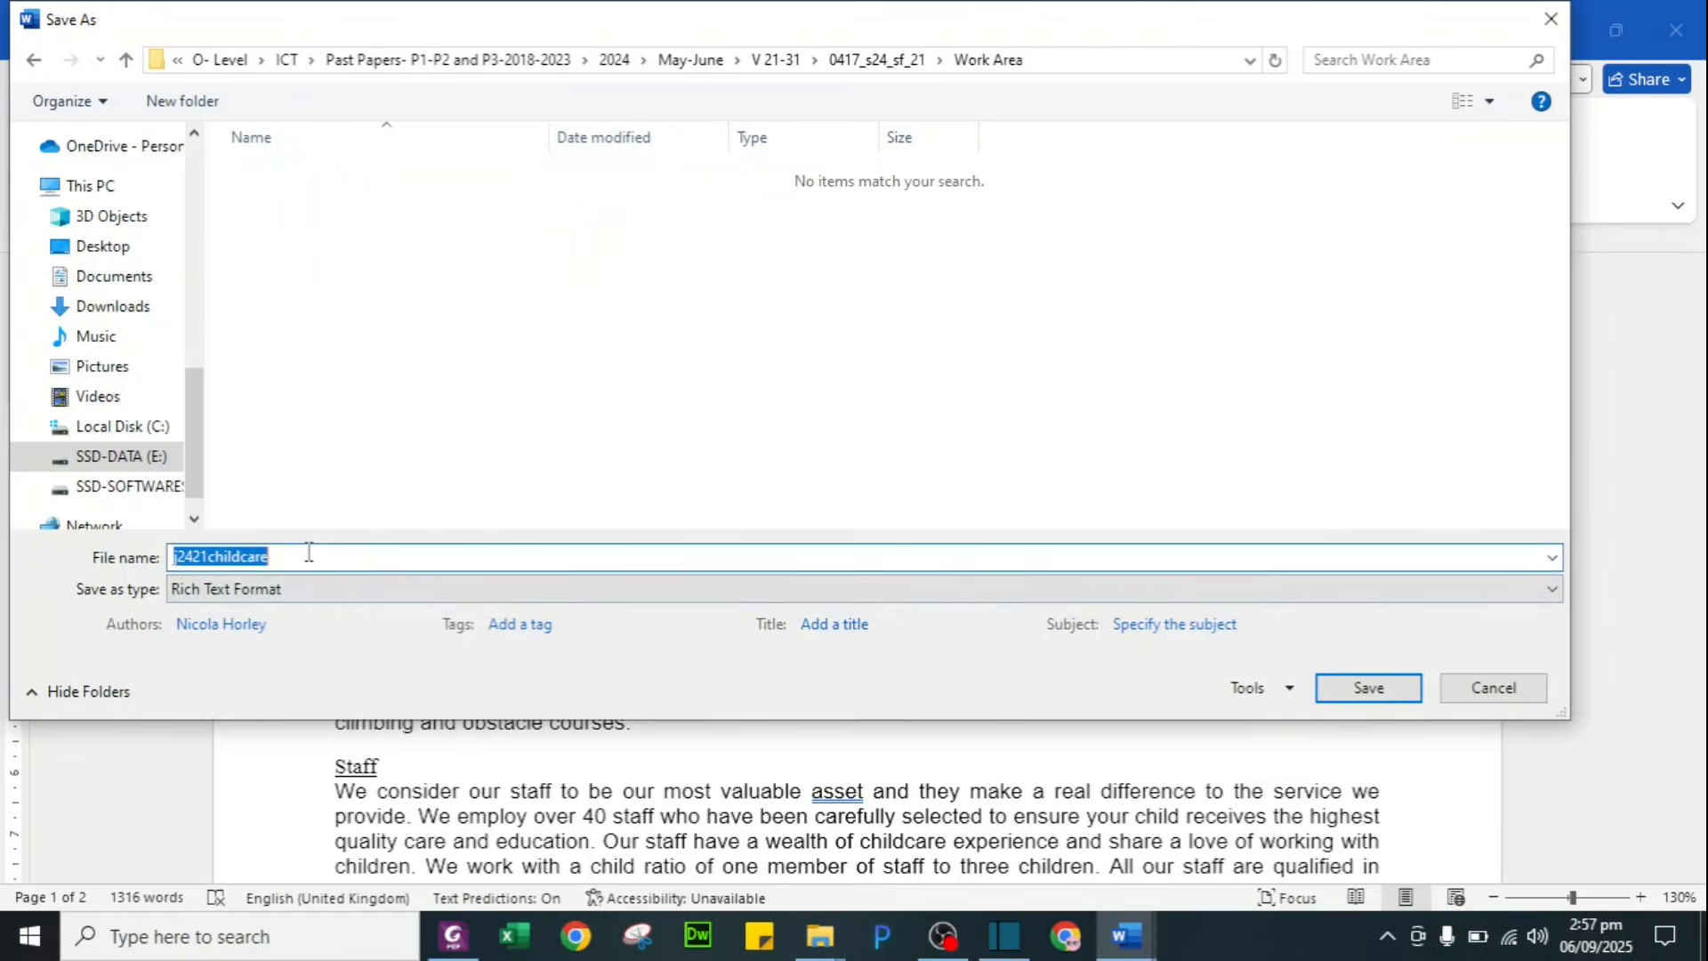
pyautogui.write('NURSERY')
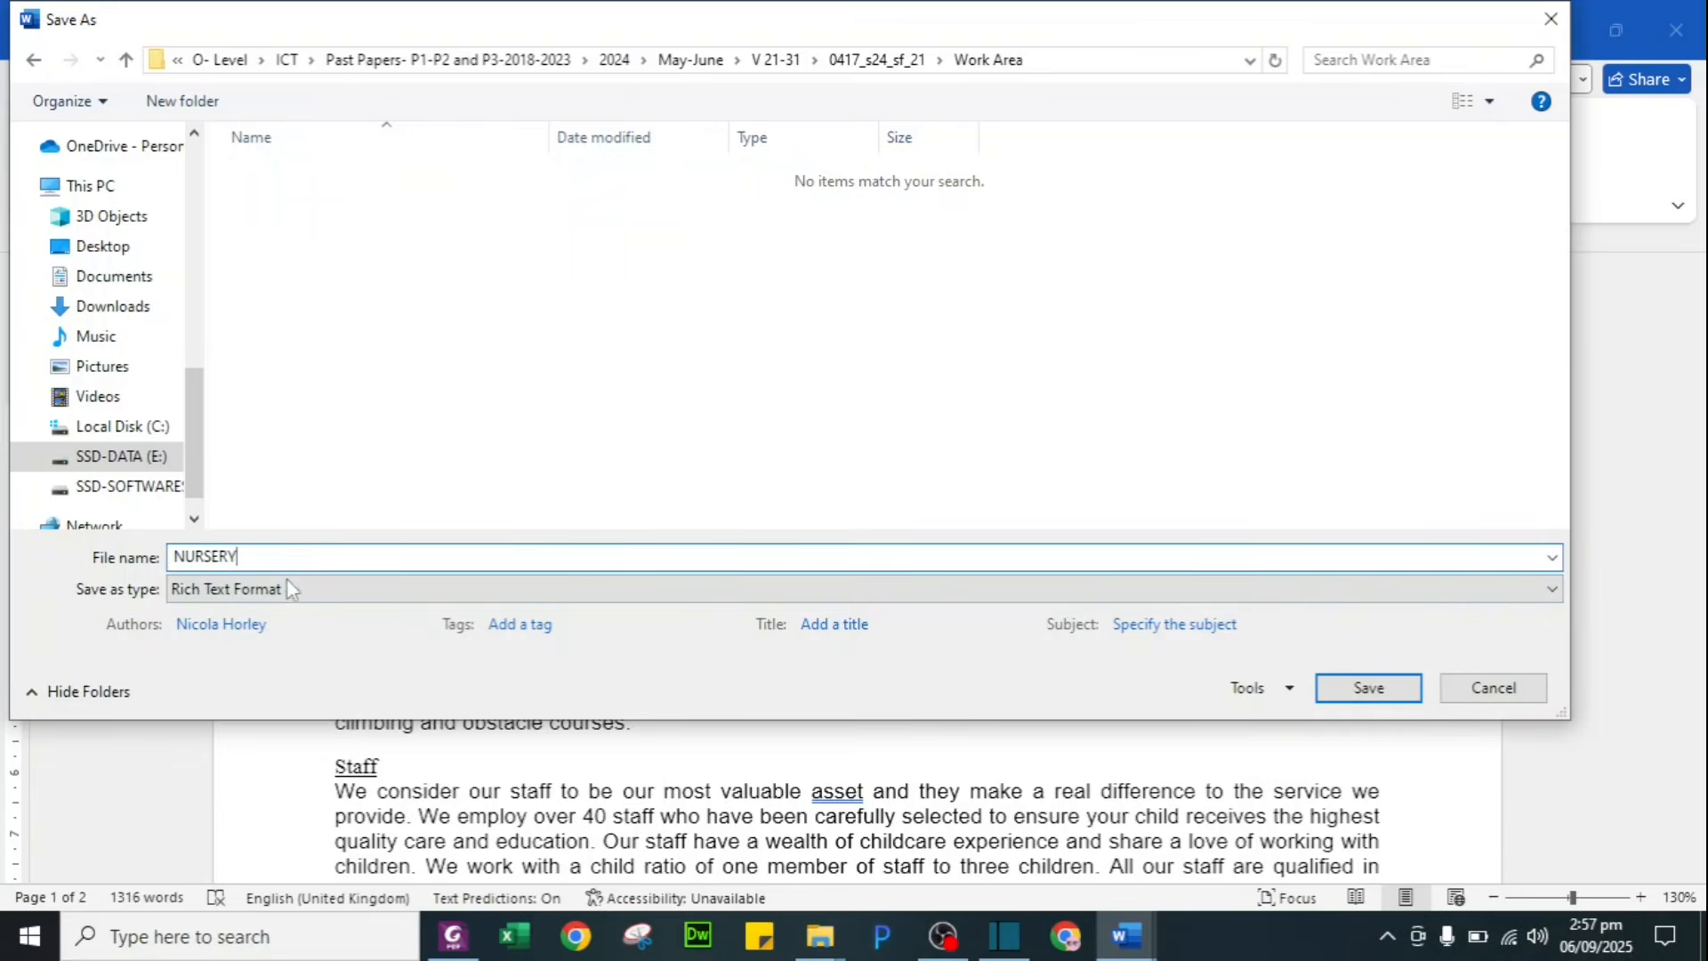
pyautogui.click(290, 587)
pyautogui.click(684, 611)
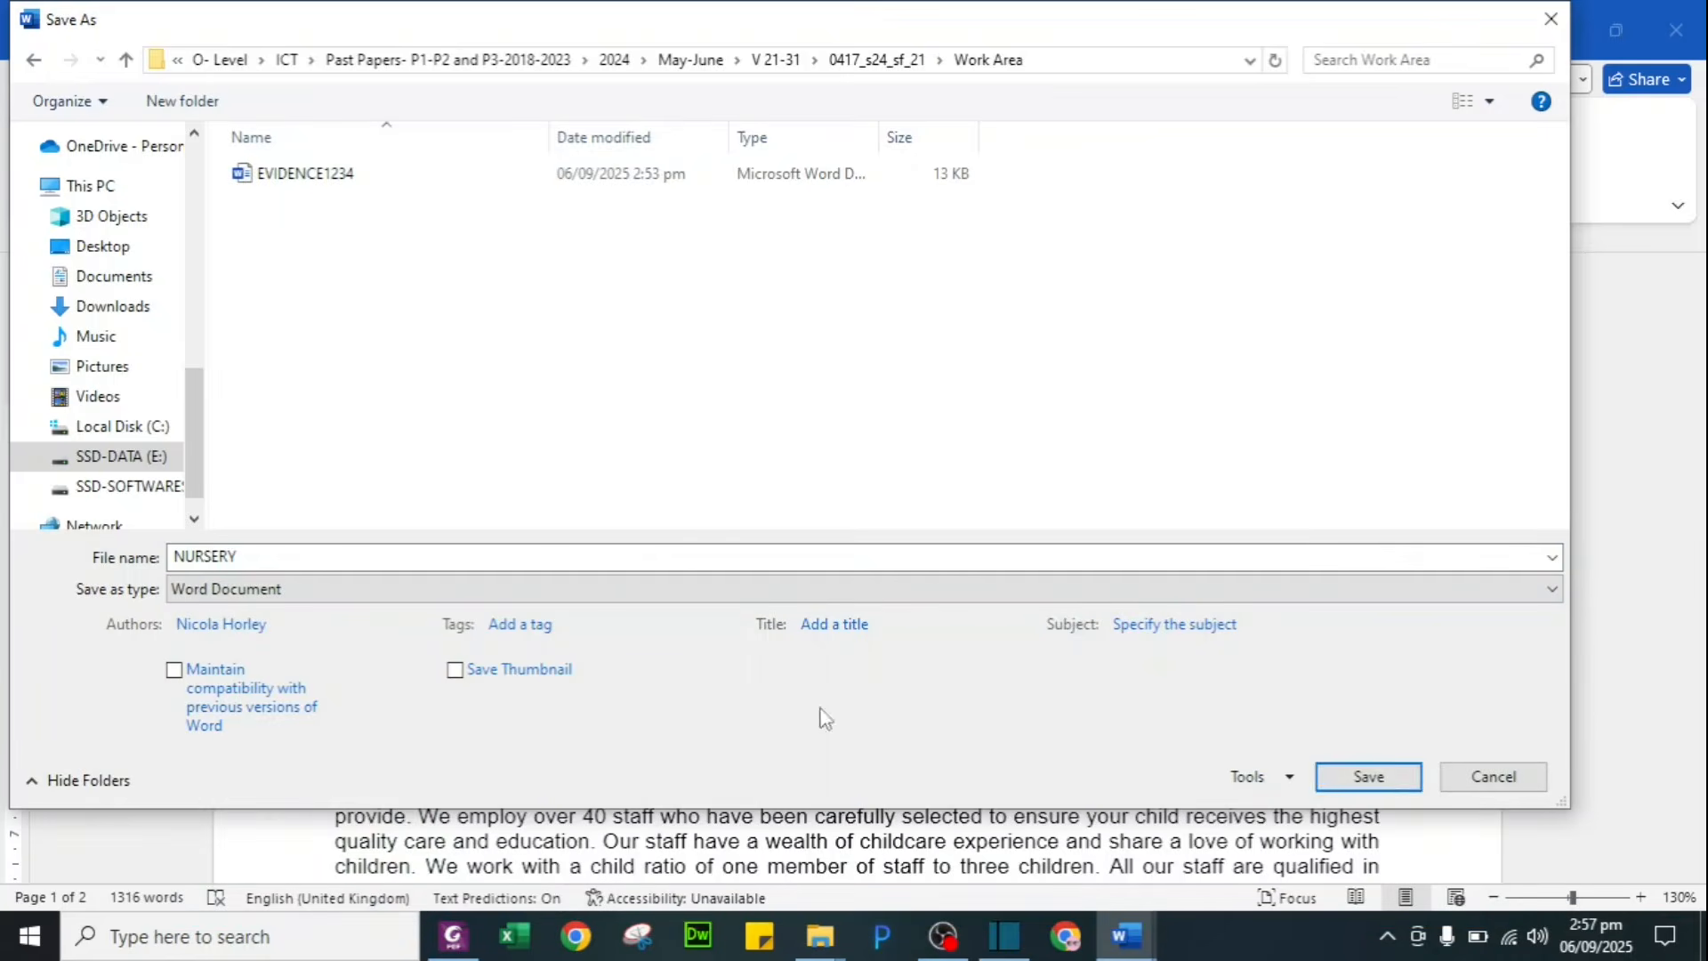
pyautogui.click(1392, 779)
pyautogui.hotkey('alt', 'Tab')
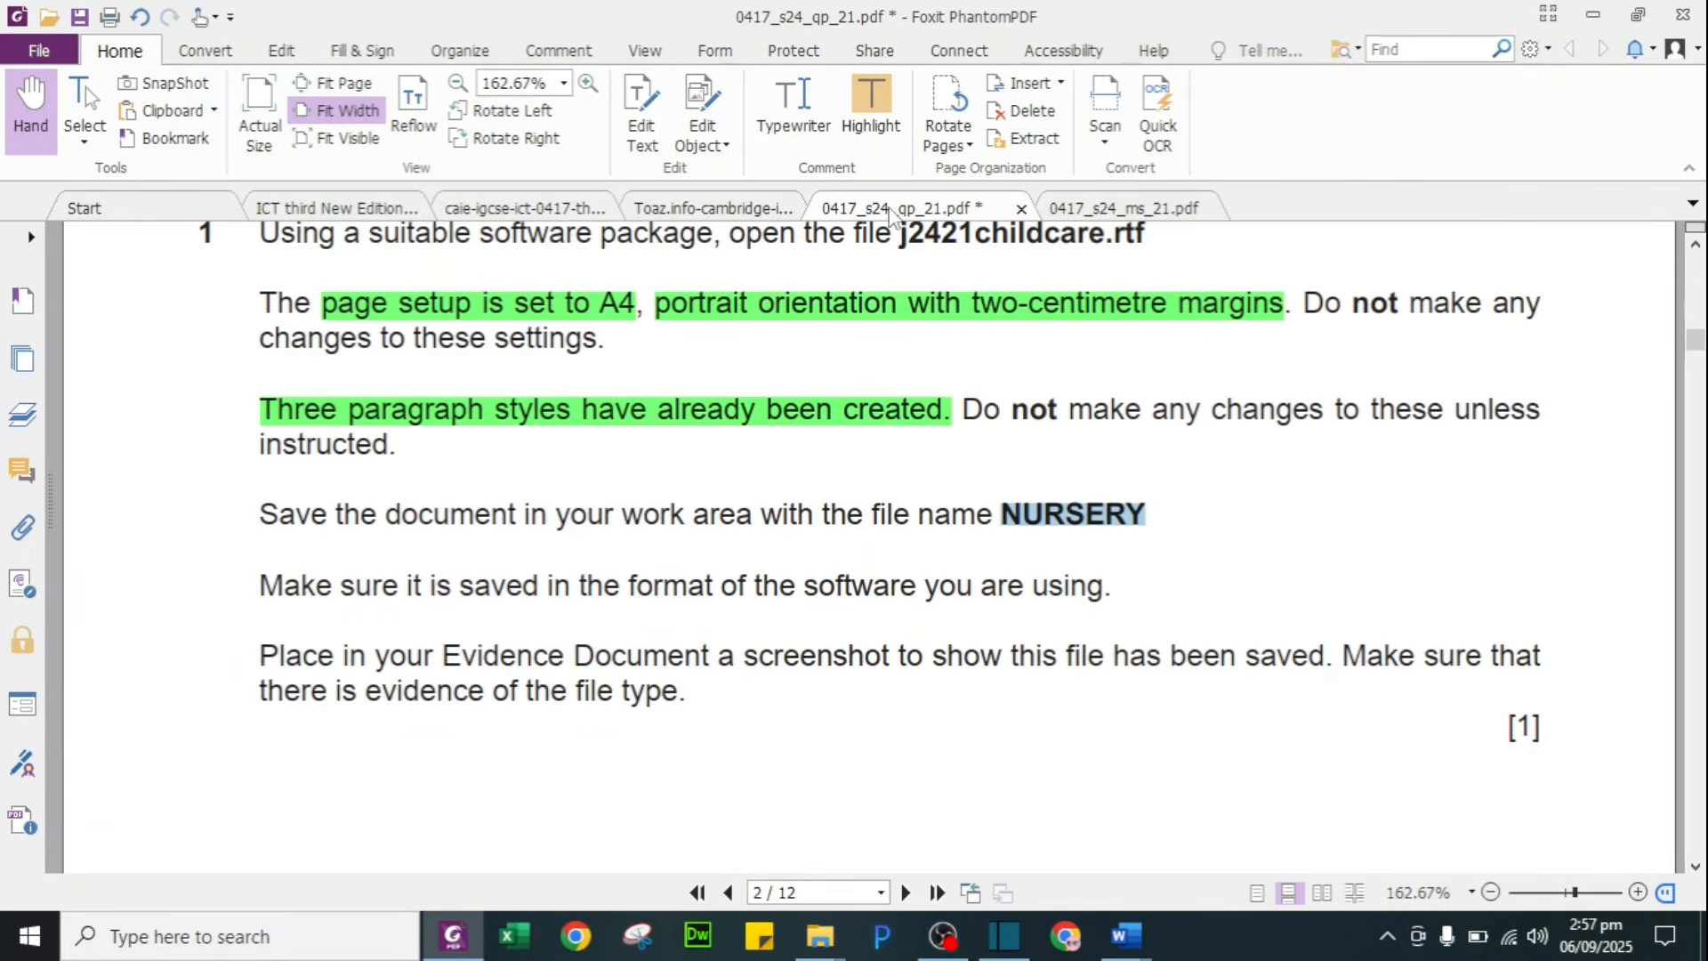
# Step: Highlight NURSERY and 'format of the software' green in the Task 1 save instructions
pyautogui.click(872, 94)
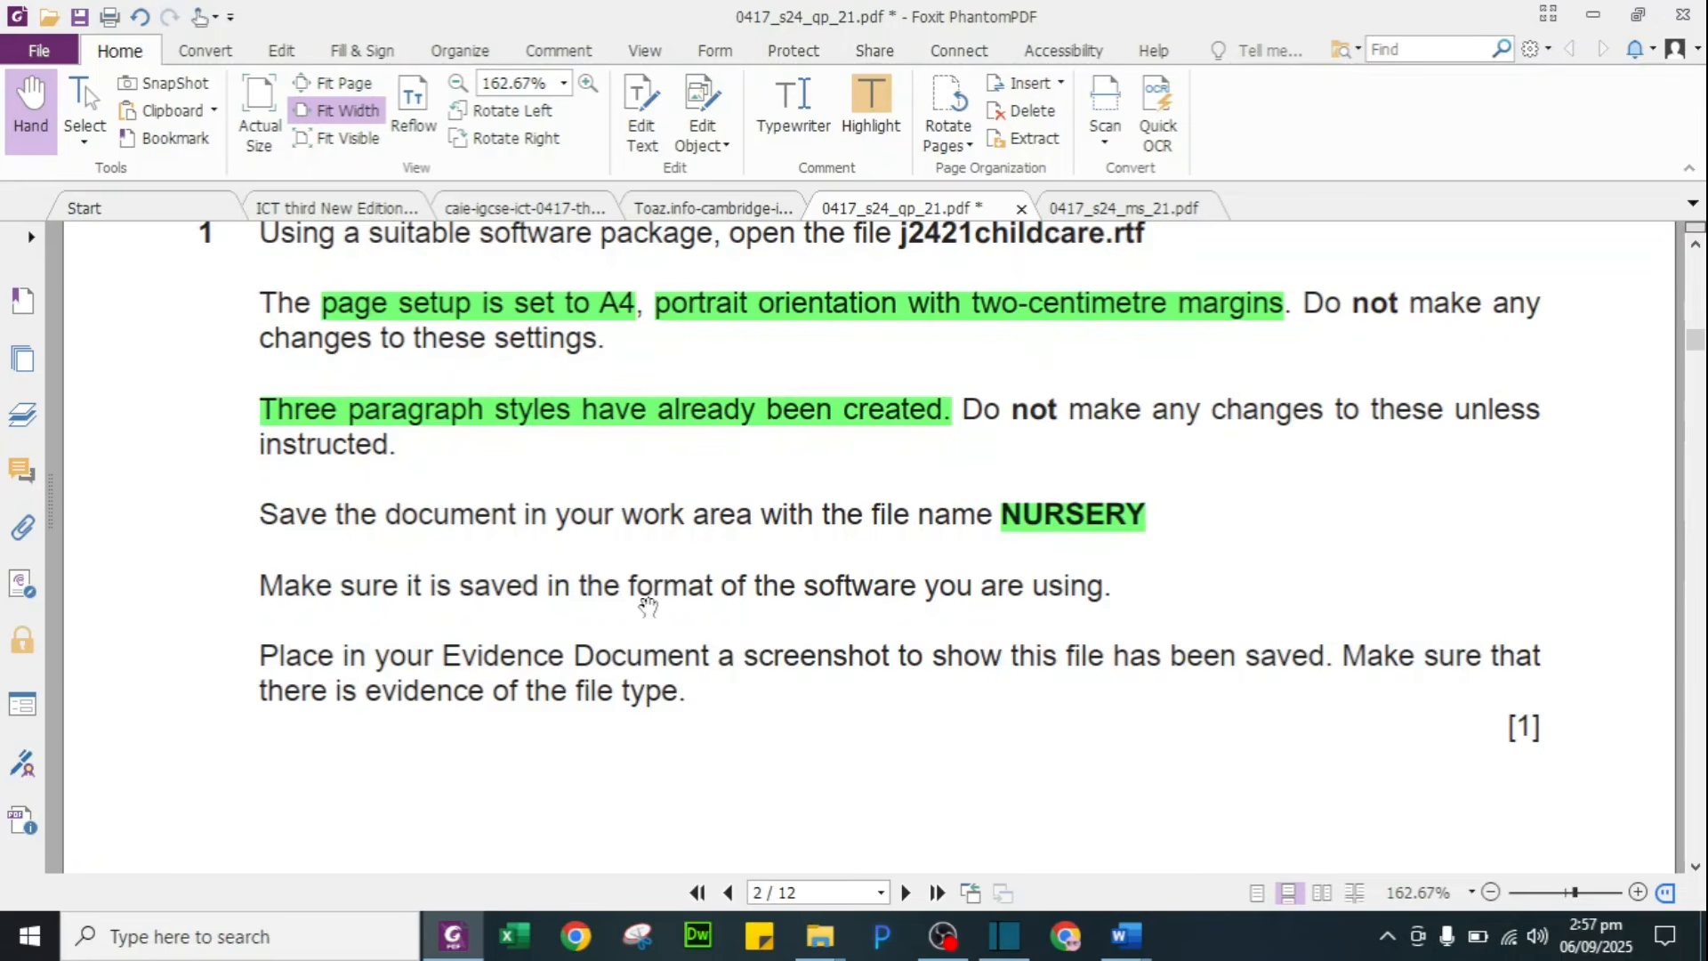
pyautogui.moveTo(627, 600); pyautogui.dragTo(922, 589)
pyautogui.click(969, 549)
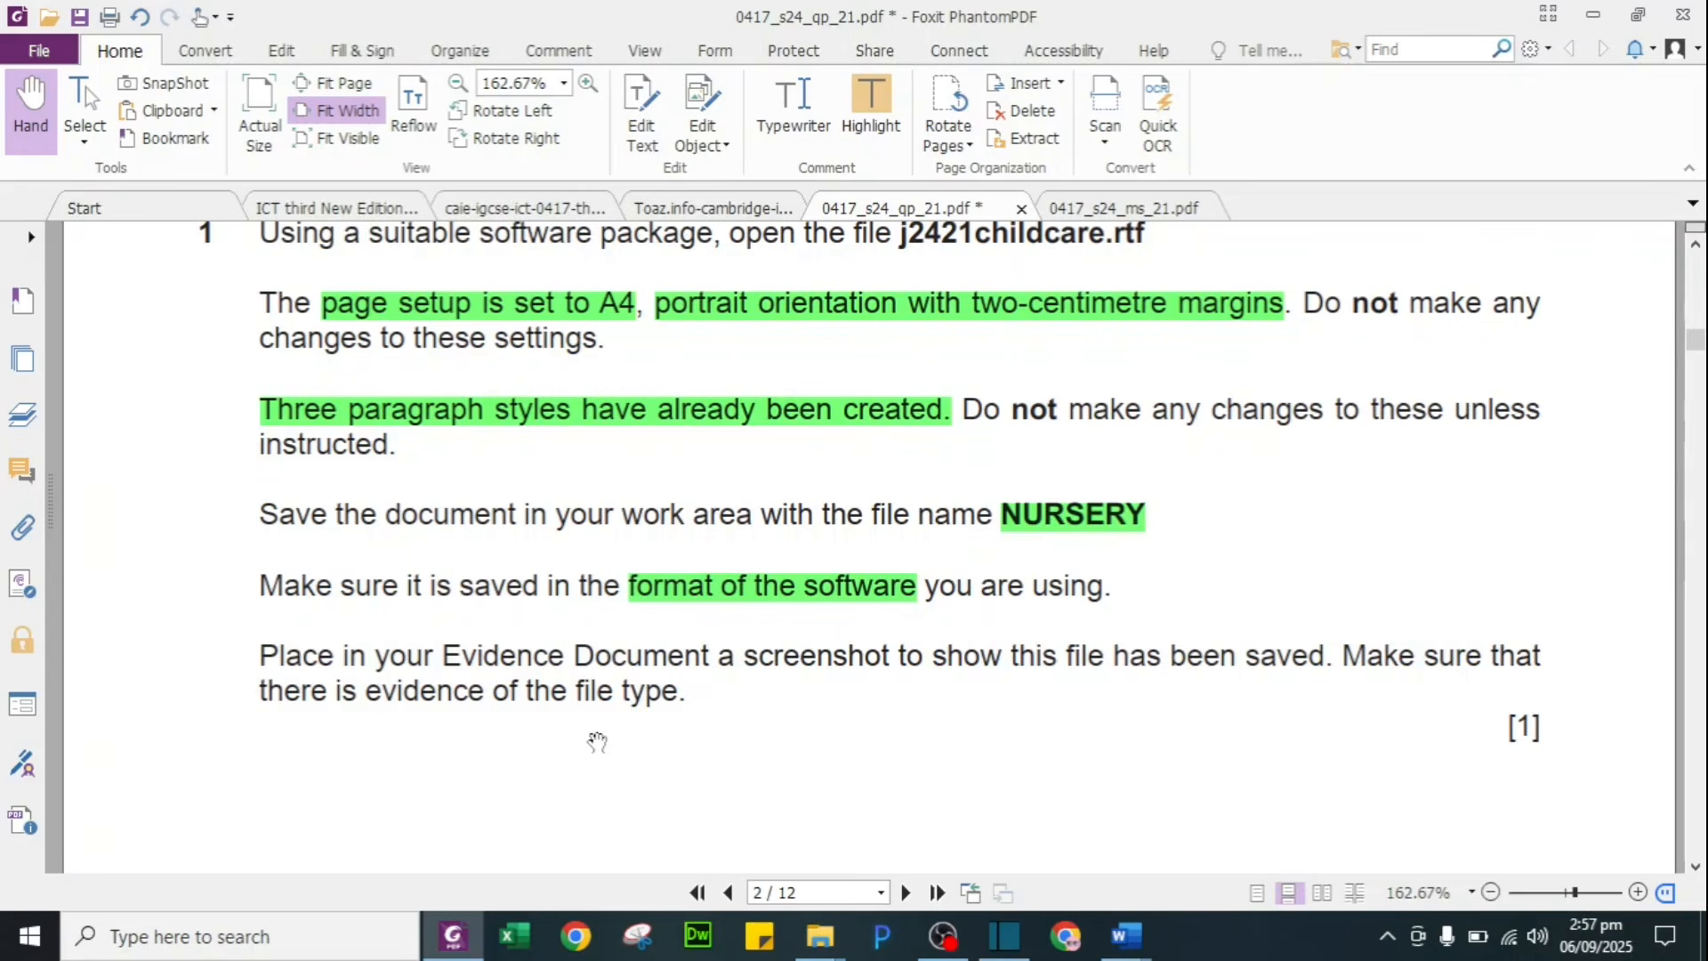
pyautogui.scroll(-3, 597, 742)
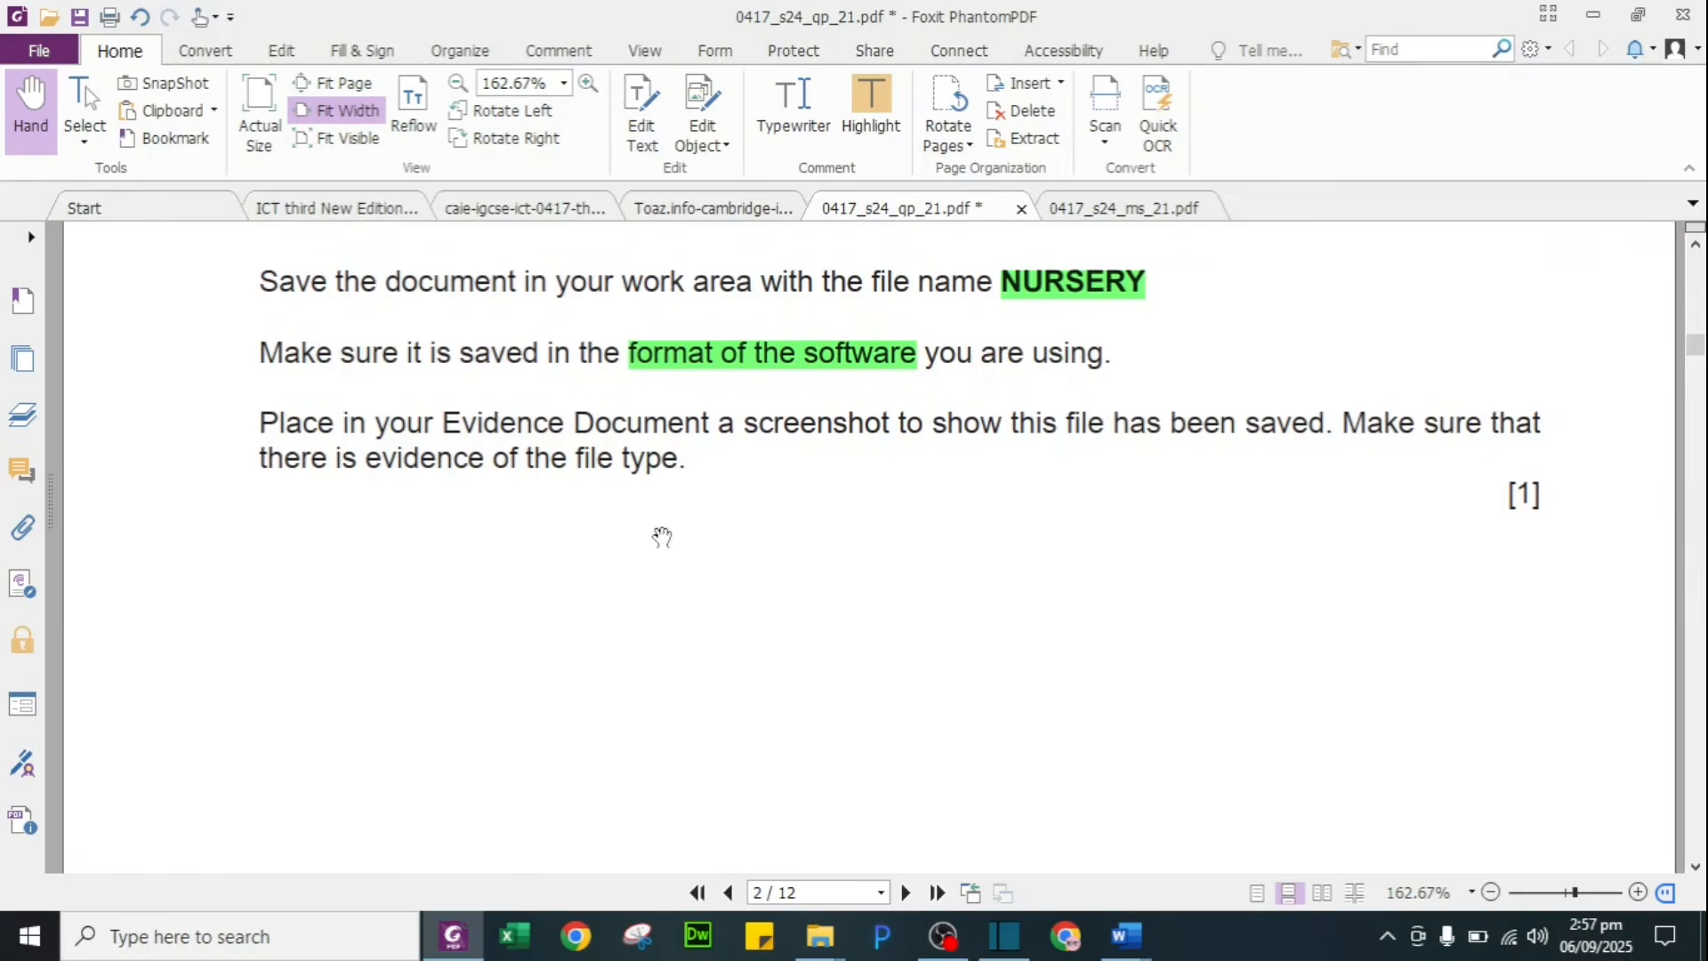
pyautogui.scroll(-1, 684, 636)
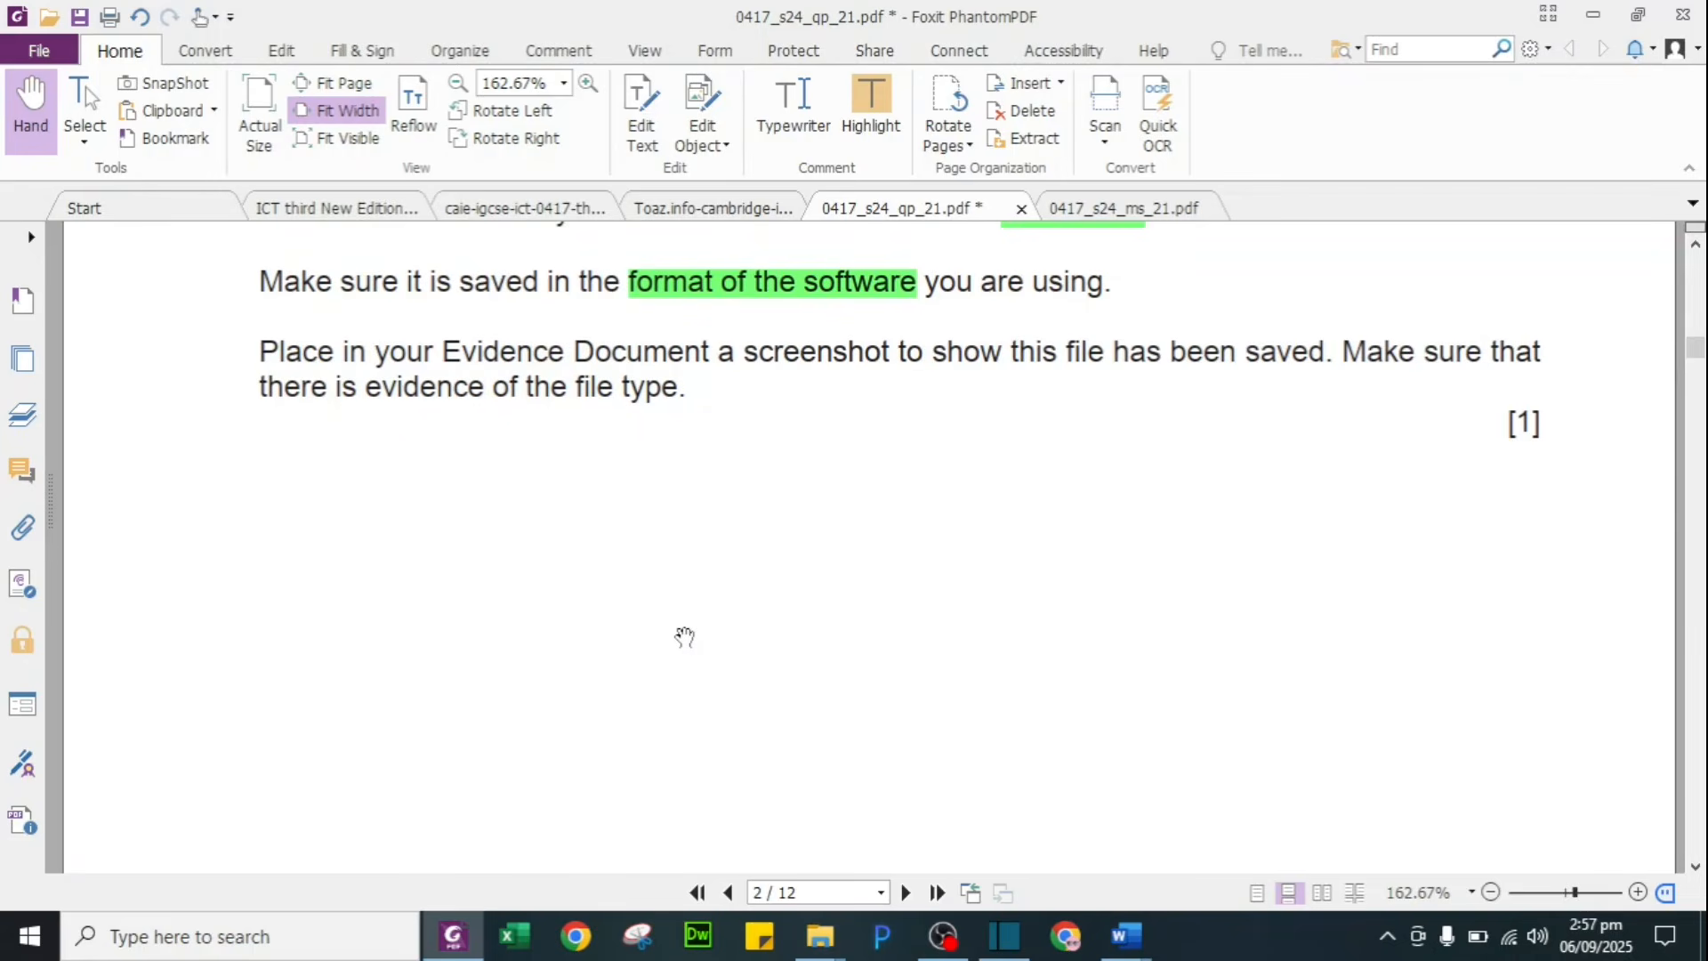
# Step: Show the Work Area folder in File Explorer's Details view
pyautogui.click(819, 935)
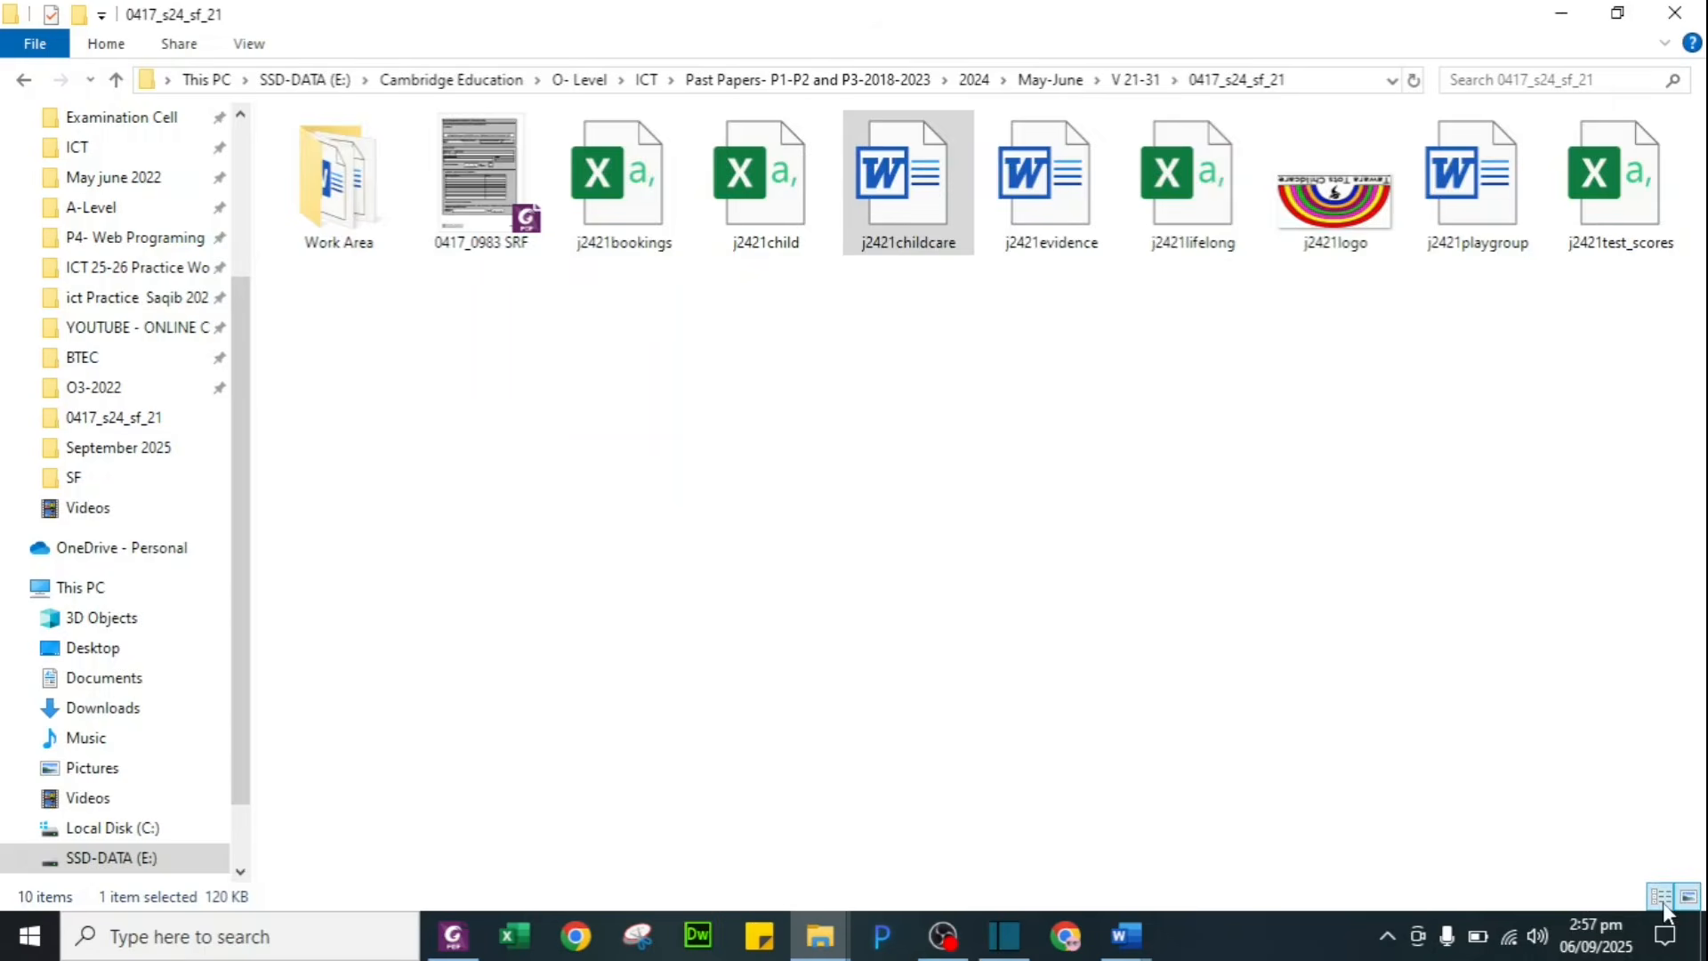
pyautogui.click(1660, 895)
pyautogui.doubleClick(342, 156)
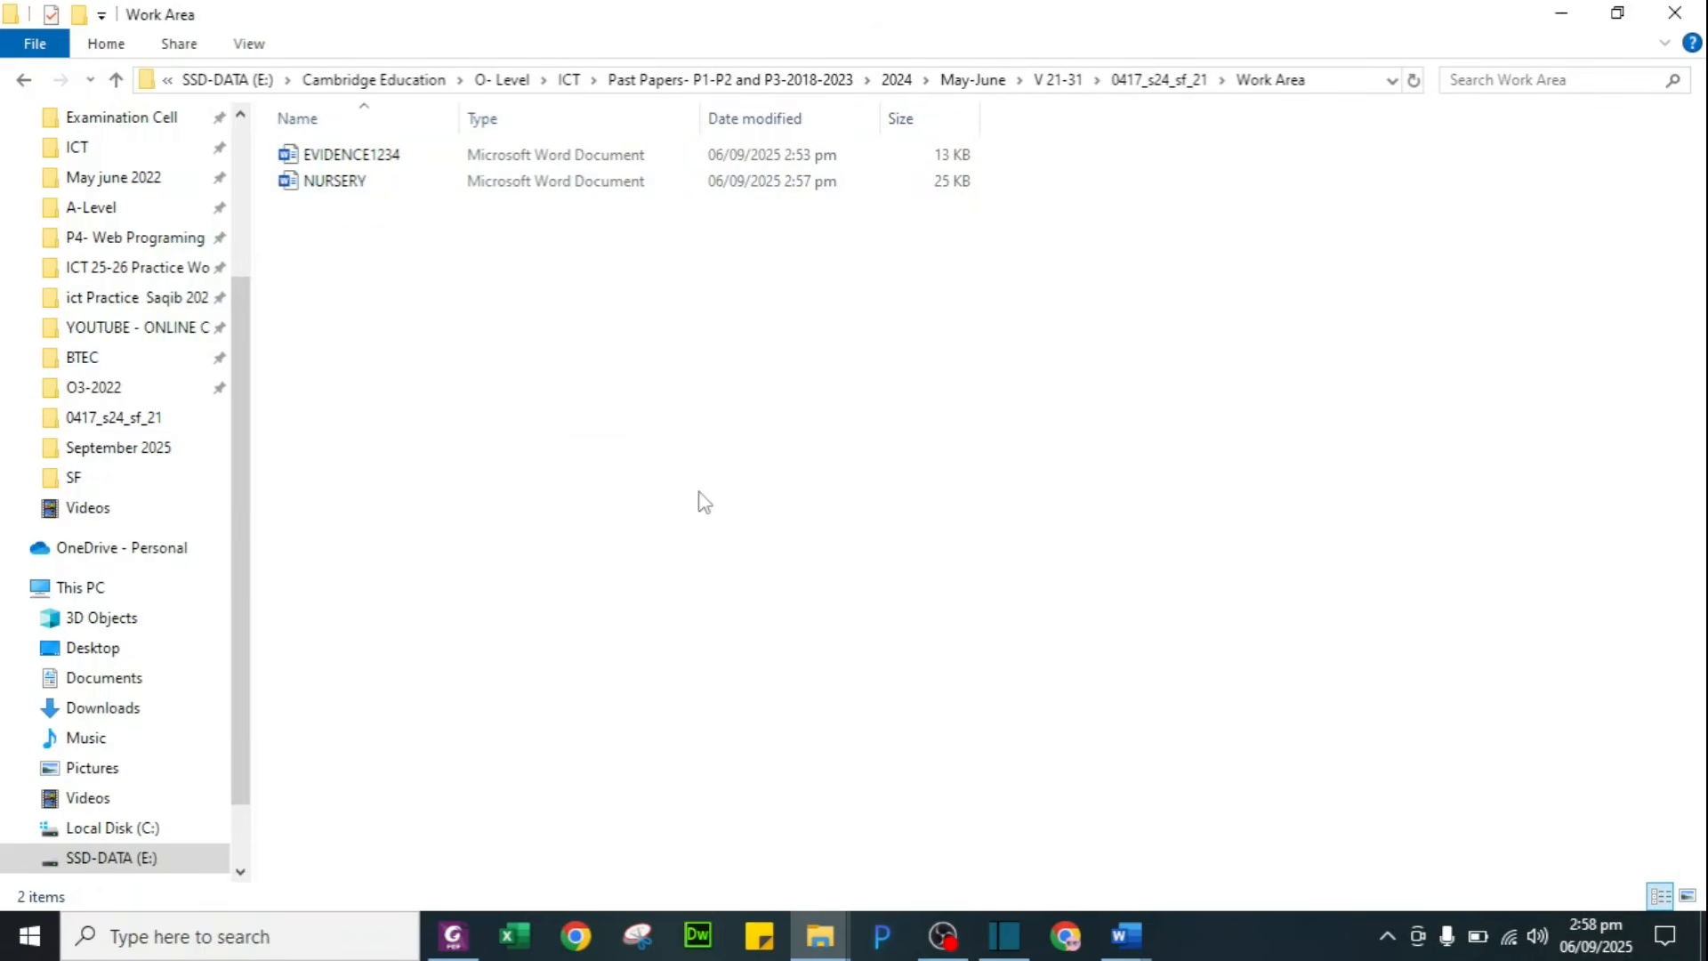
# Step: Snip the file list showing NURSERY's type, closing the Snipping Tool without saving
pyautogui.click(638, 935)
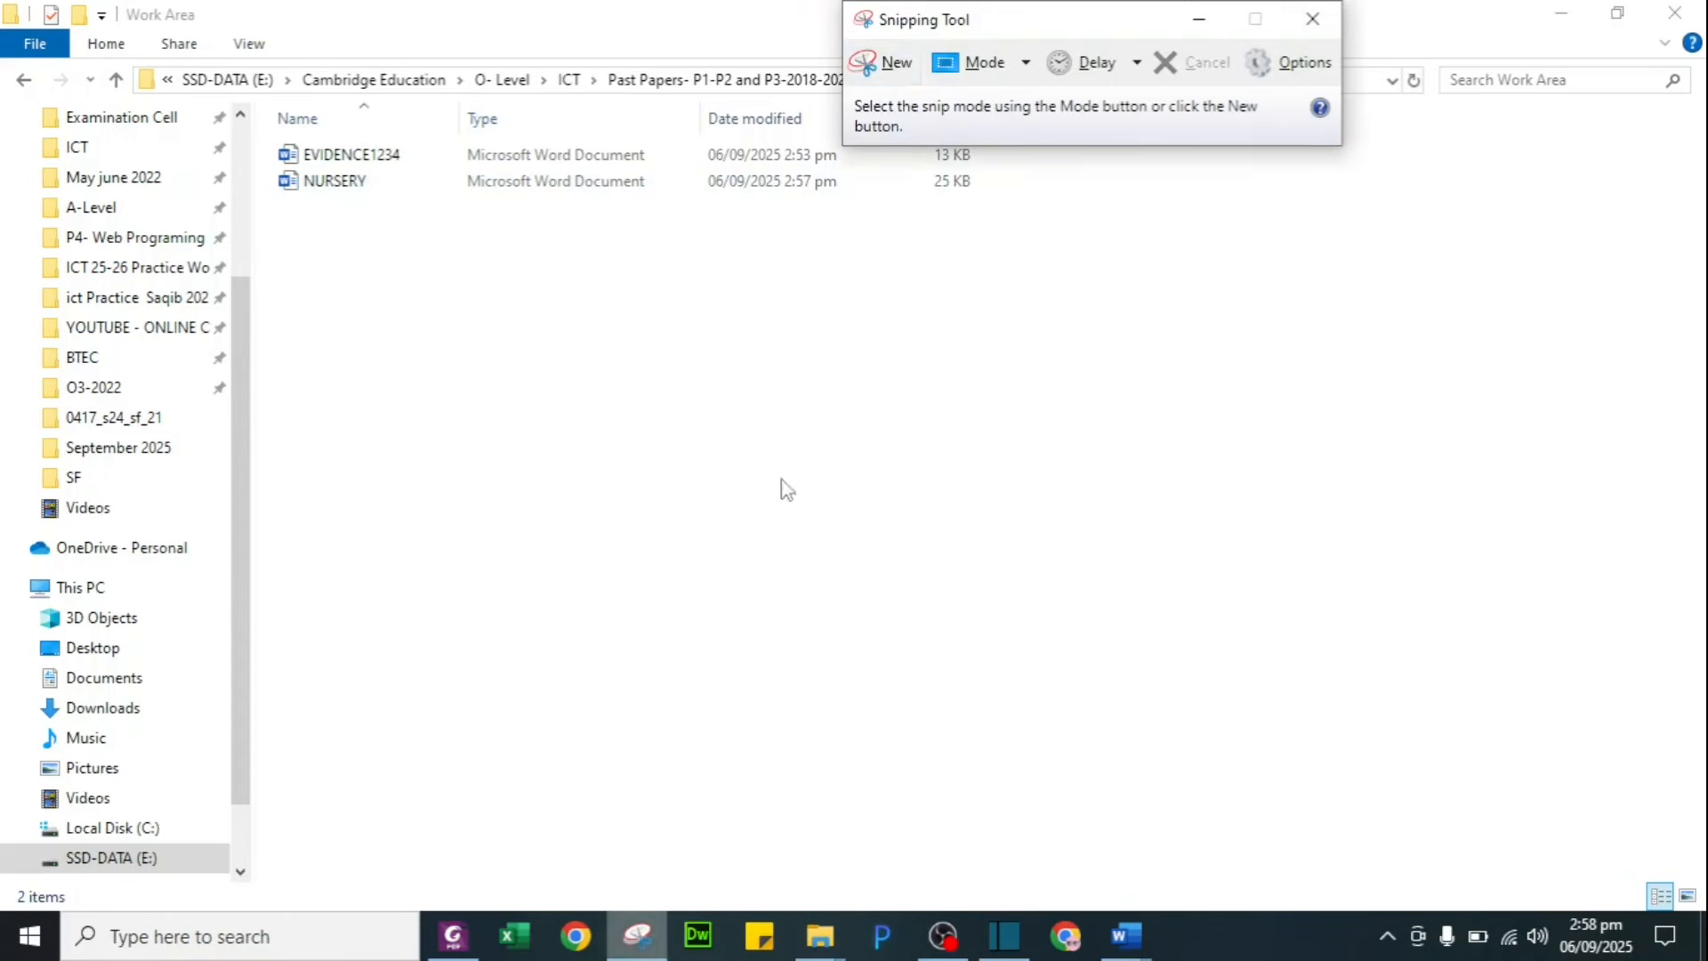
pyautogui.click(881, 63)
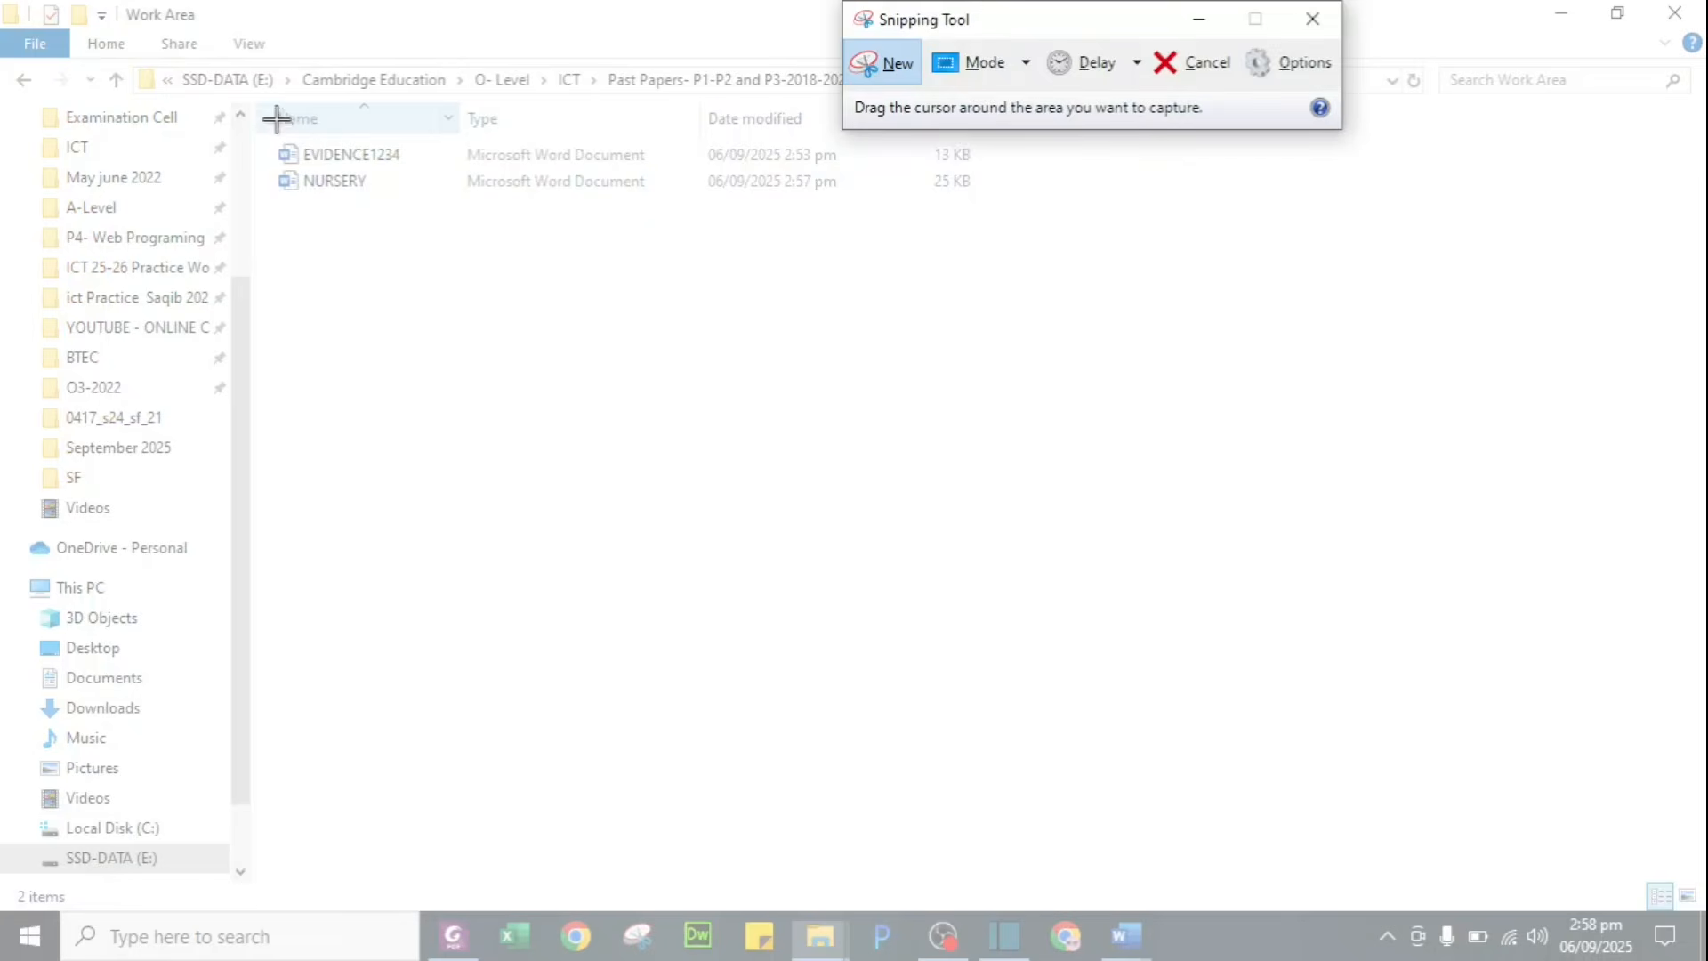
pyautogui.moveTo(265, 100); pyautogui.dragTo(665, 221)
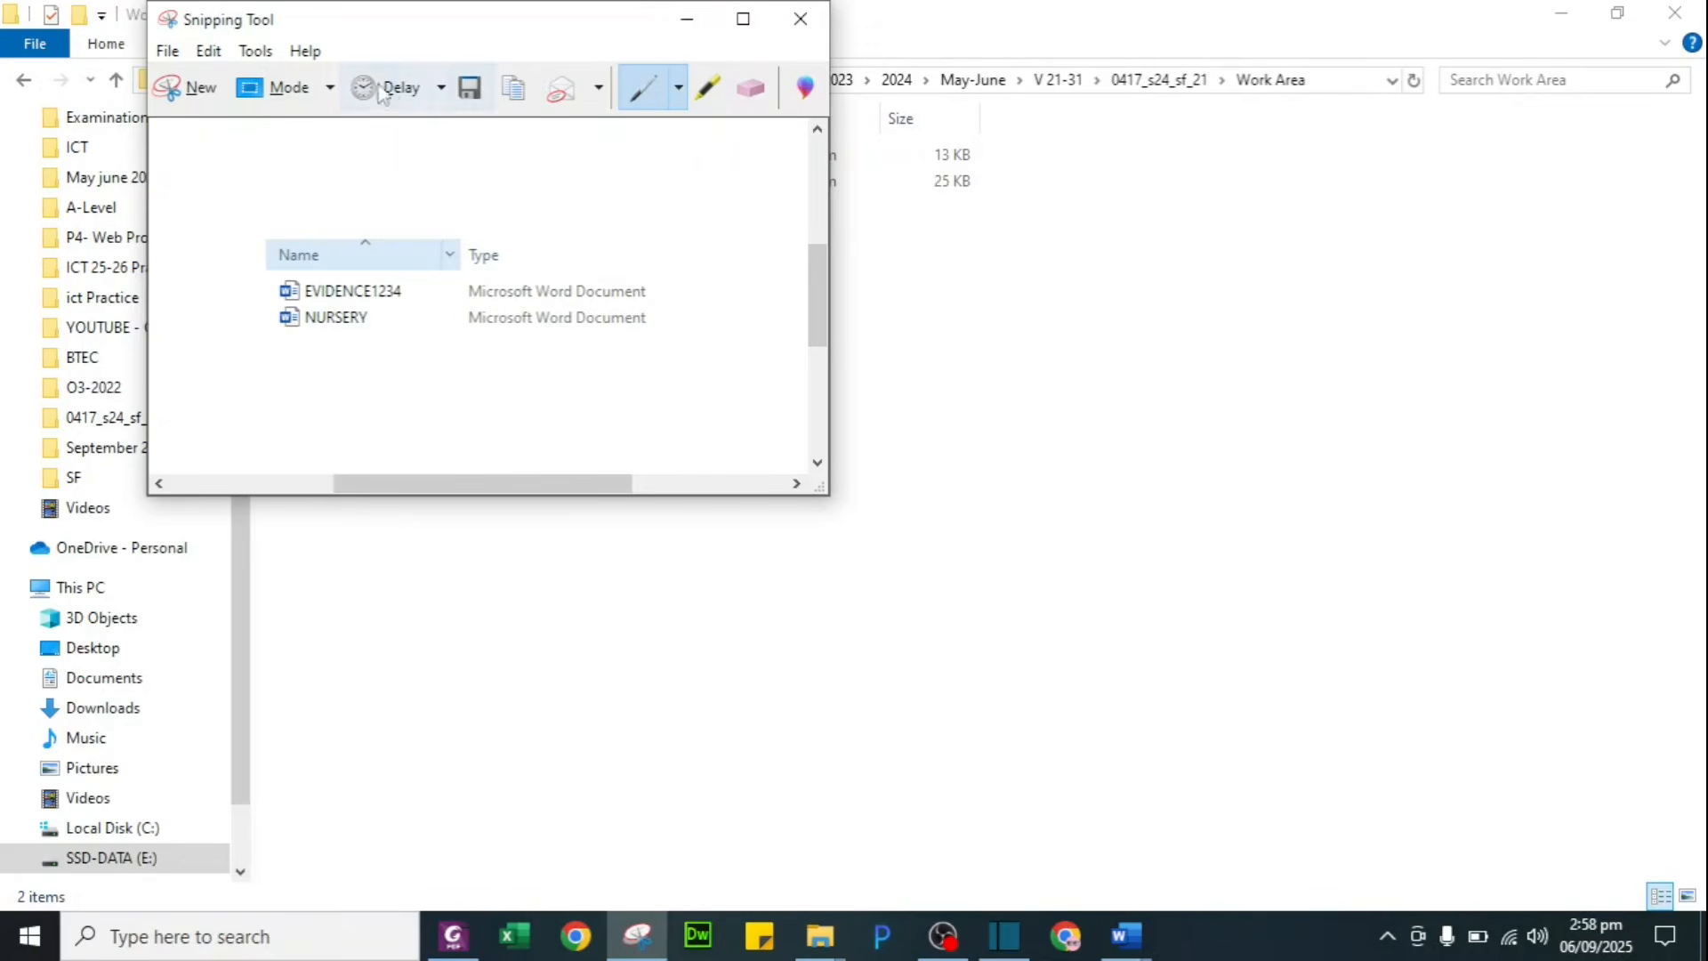
pyautogui.click(799, 19)
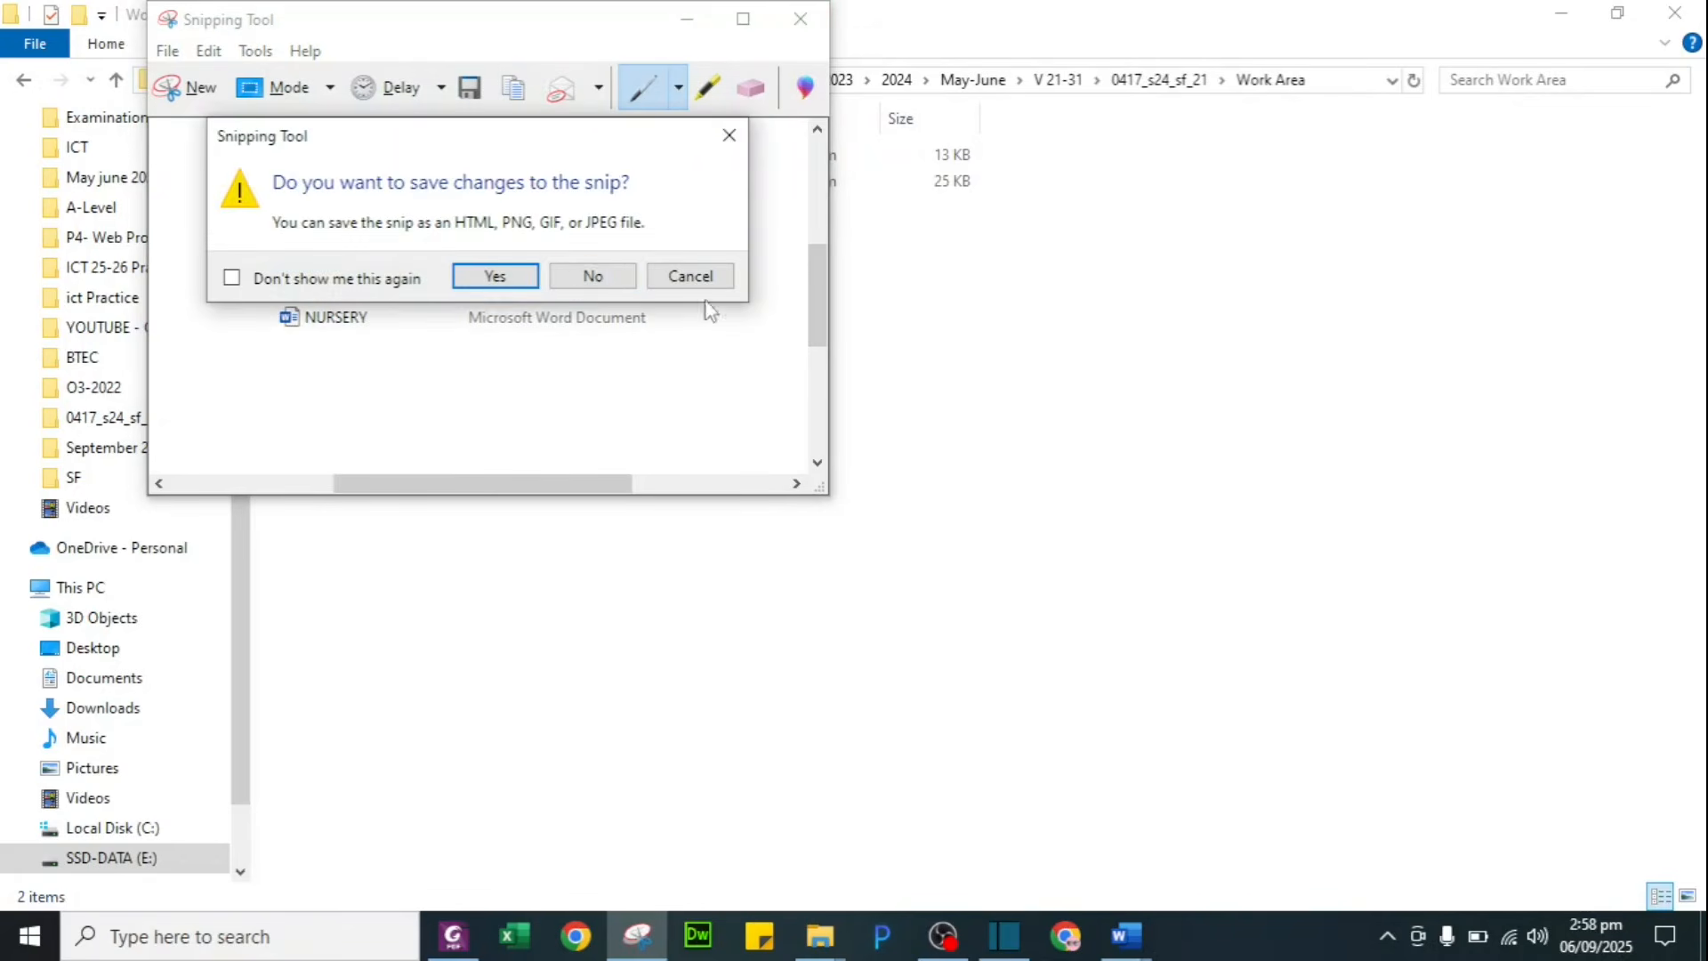
pyautogui.click(592, 276)
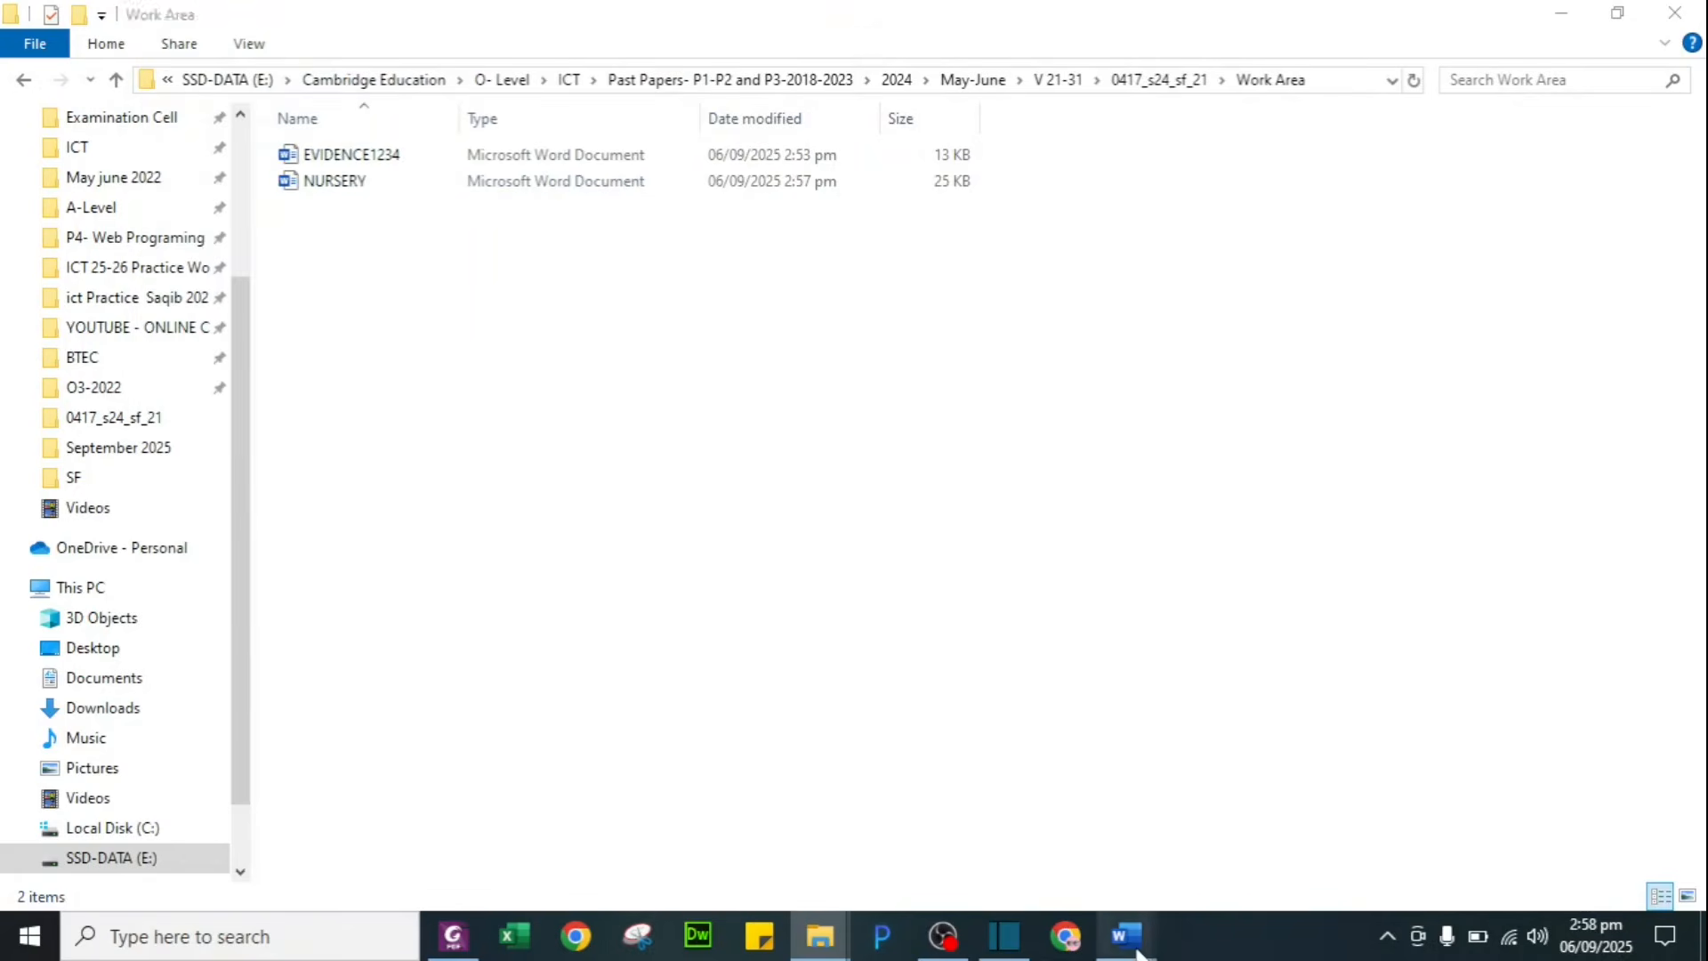
# Step: Paste the file-list screenshot under Step 1 evidence in EVIDENCE1234, then bring NURSERY forward
pyautogui.moveTo(1139, 954)
pyautogui.click(996, 861)
pyautogui.hotkey('ctrl', 'b')
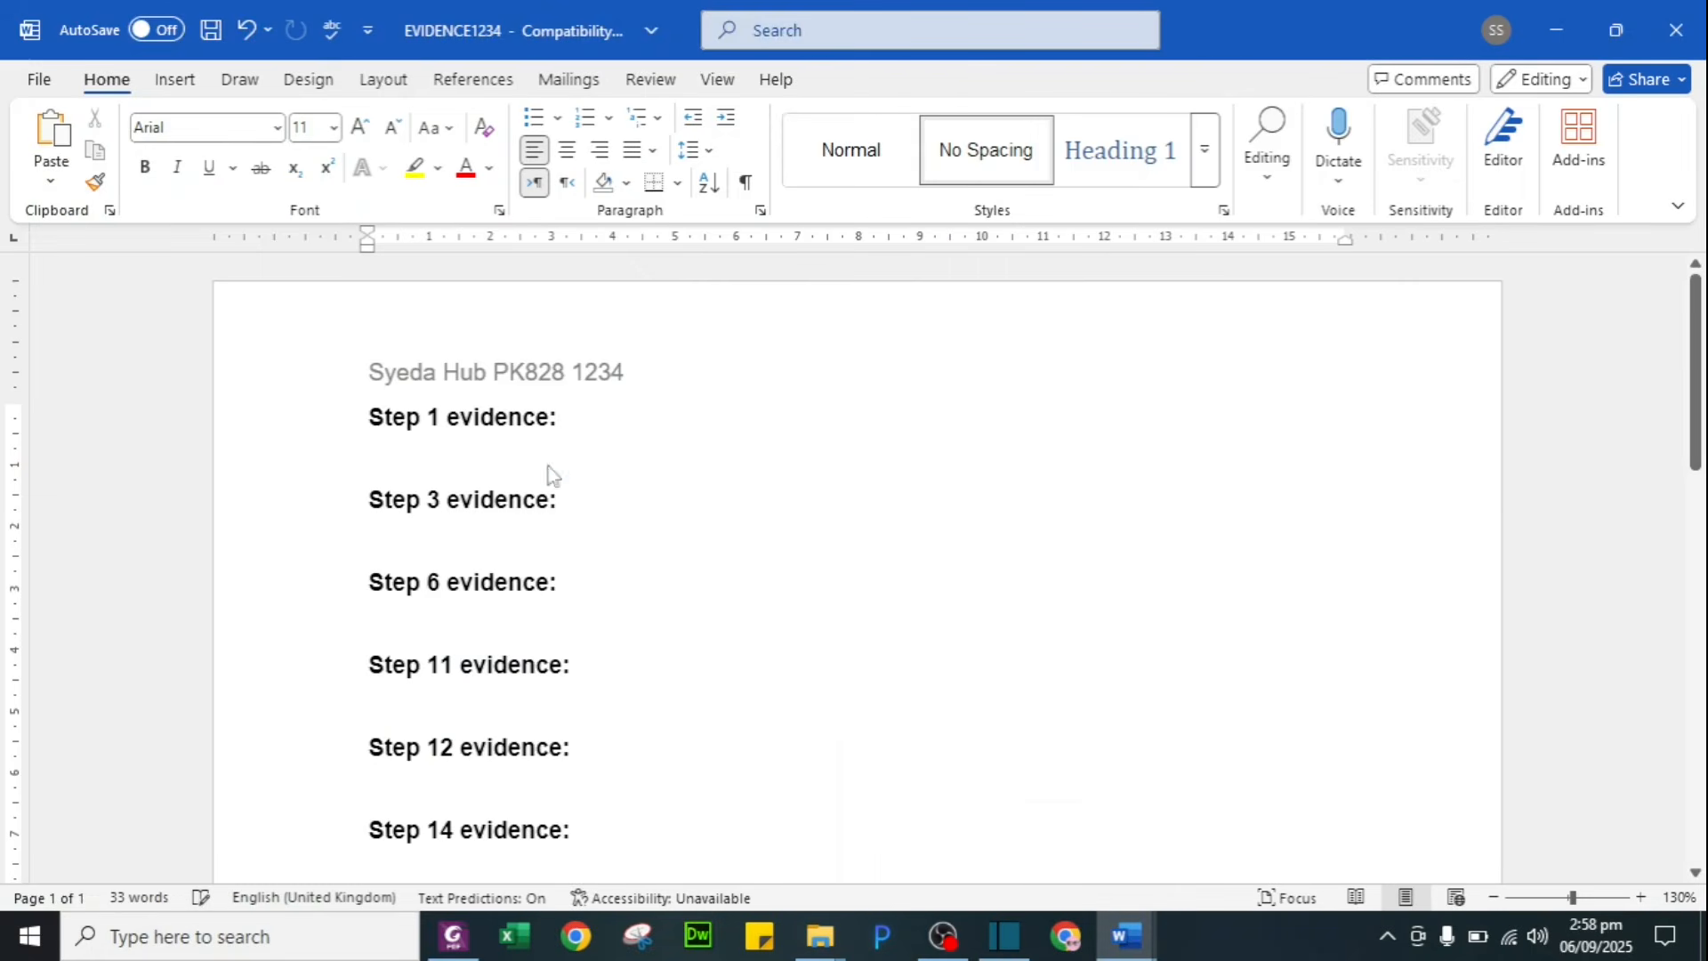
pyautogui.hotkey('ctrl', 'v')
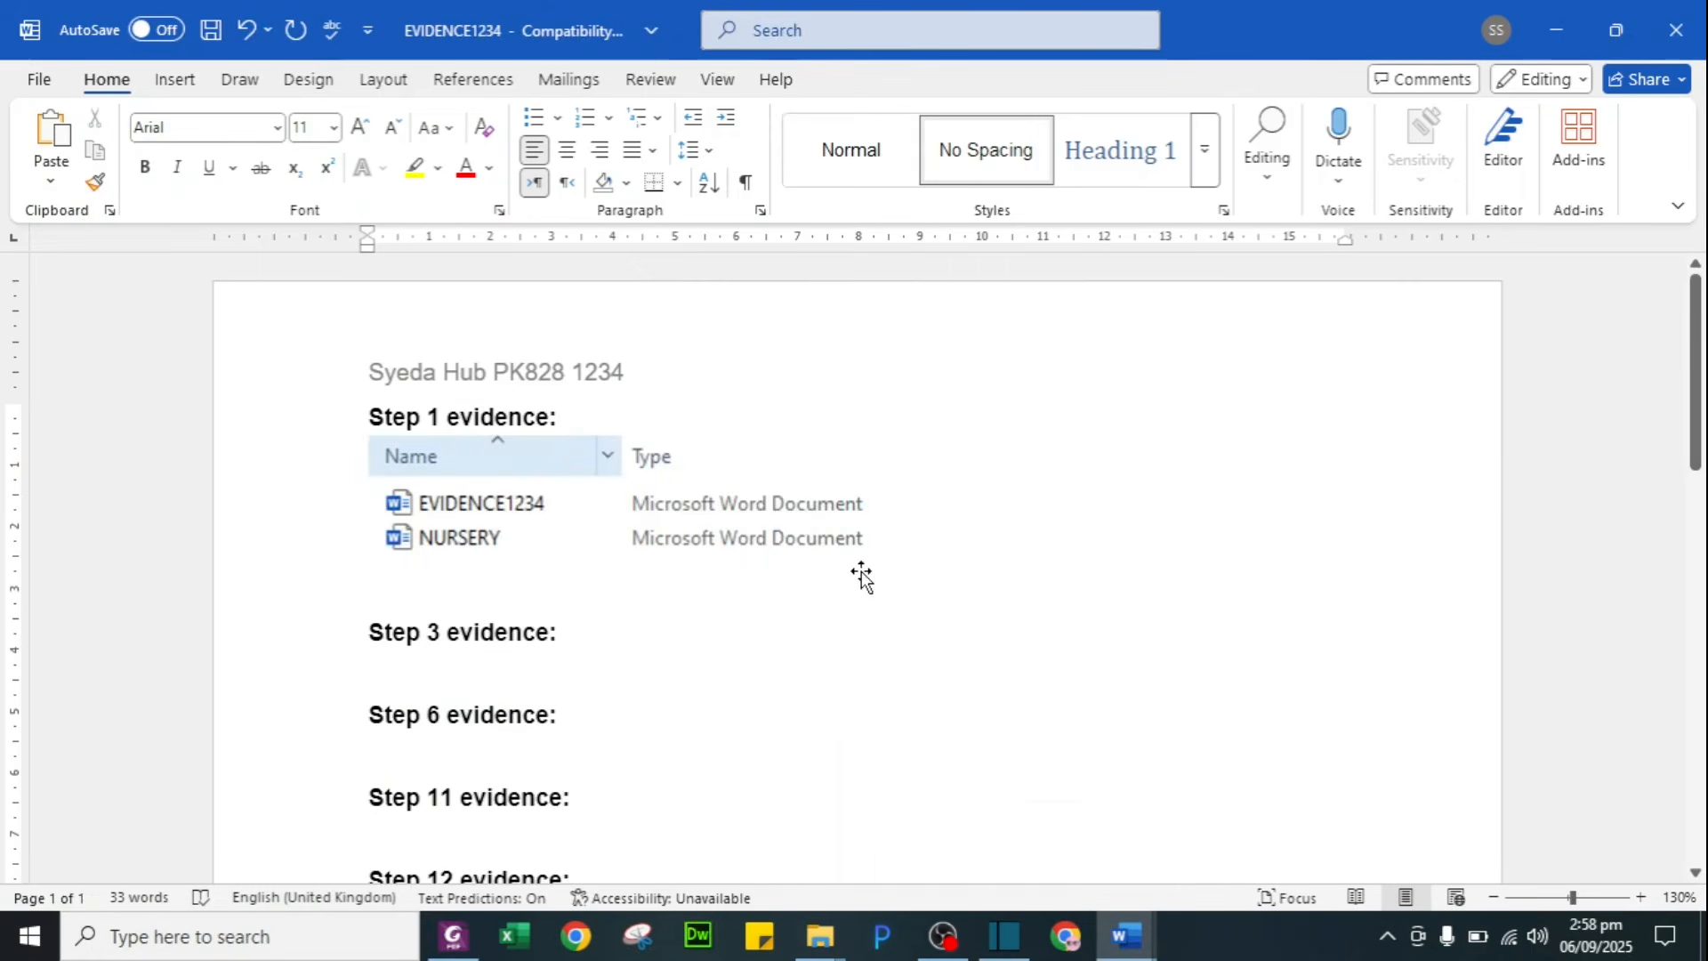
pyautogui.hotkey('alt', 'Tab')
pyautogui.hotkey('alt', 'Tab')
pyautogui.hotkey('alt', 'Tab')
pyautogui.hotkey('alt', 'Tab')
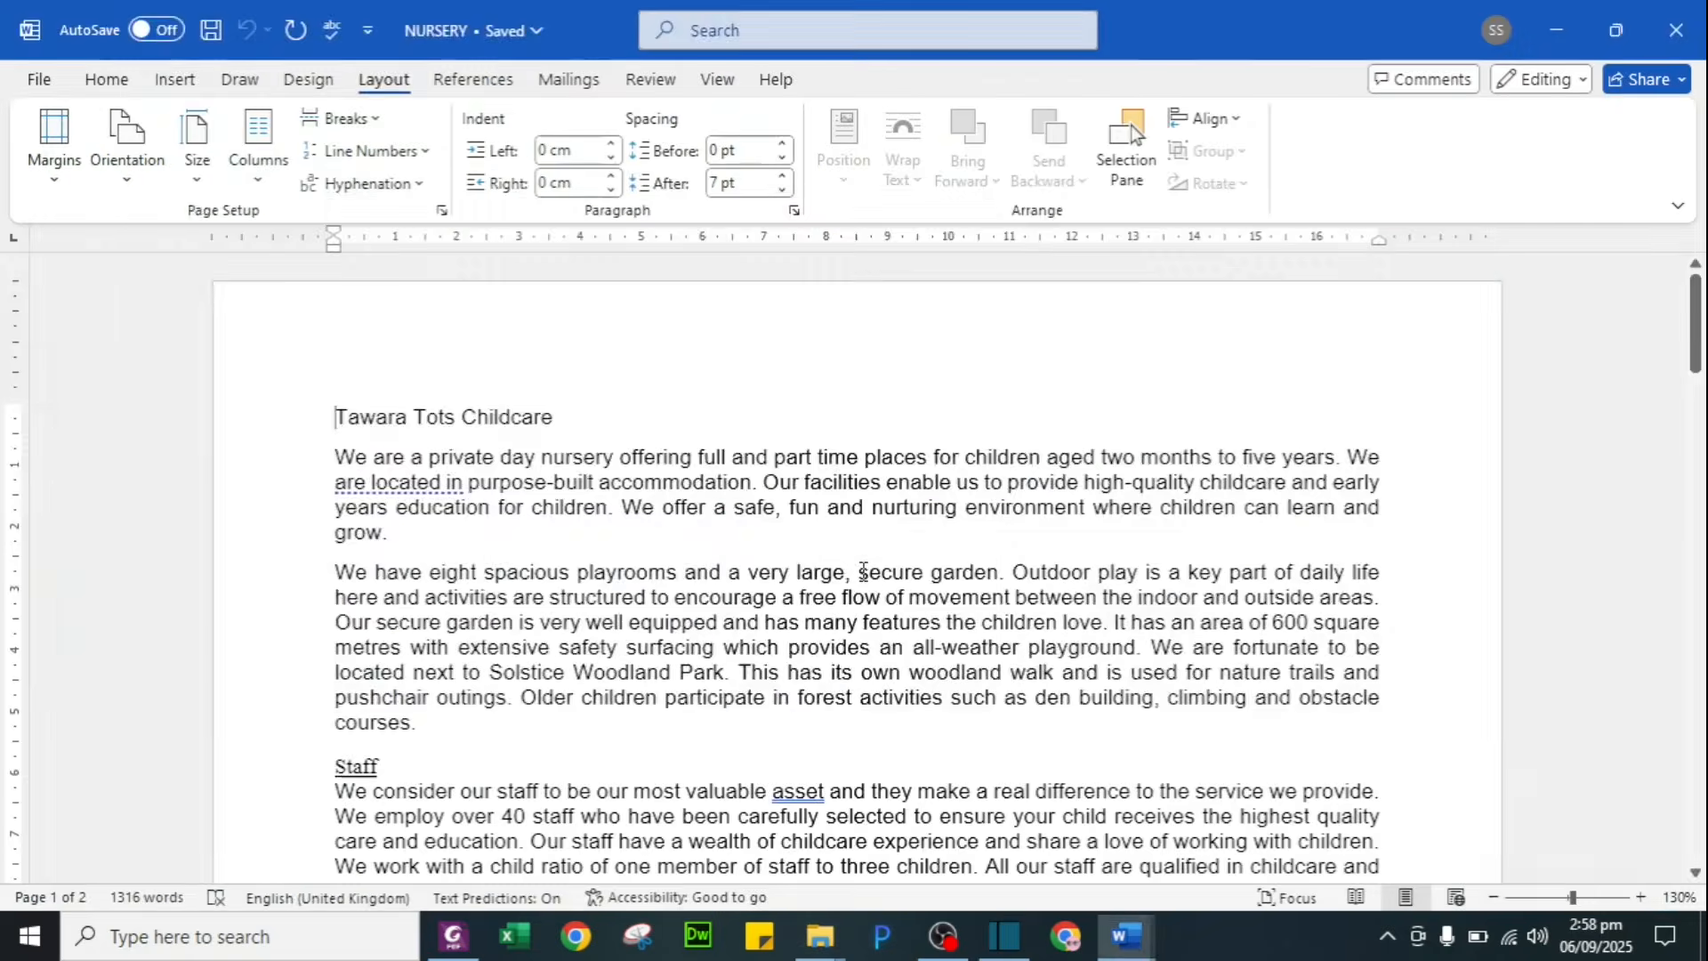
pyautogui.hotkey('alt', 'Tab')
pyautogui.hotkey('alt', 'Tab')
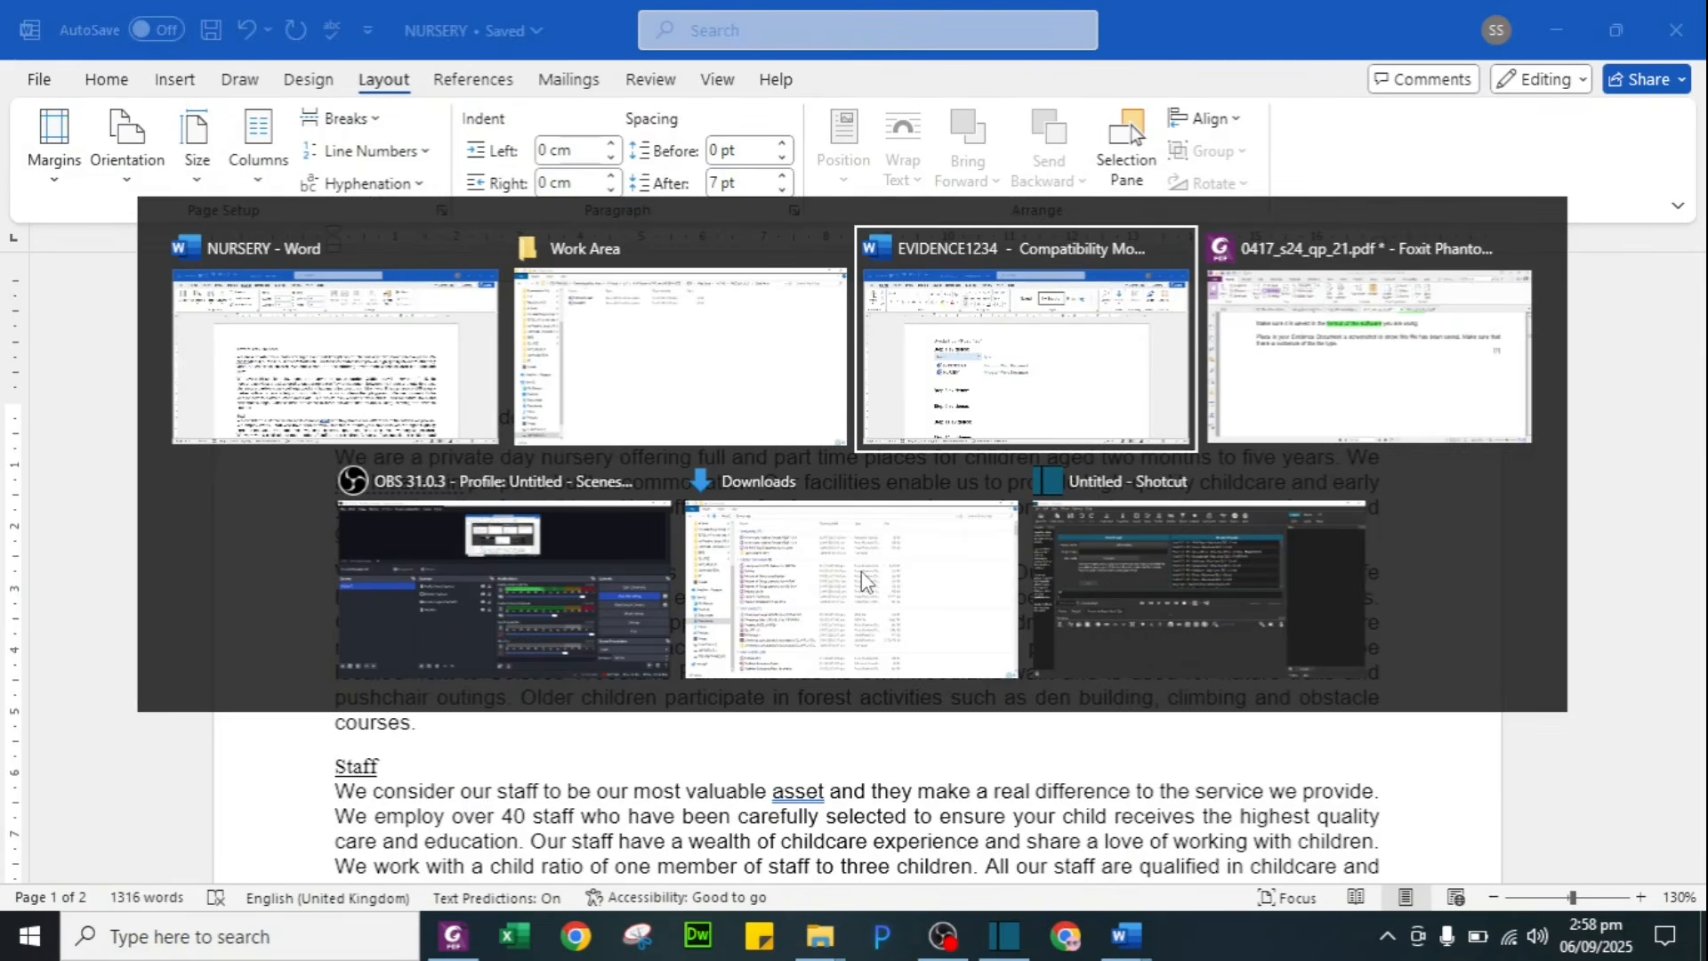
# Step: Copy the phrase 'Prospectus produced by:' from question 2 on page 3 of the exam paper PDF
pyautogui.hotkey('alt', 'Tab')
pyautogui.scroll(-5, 852, 601)
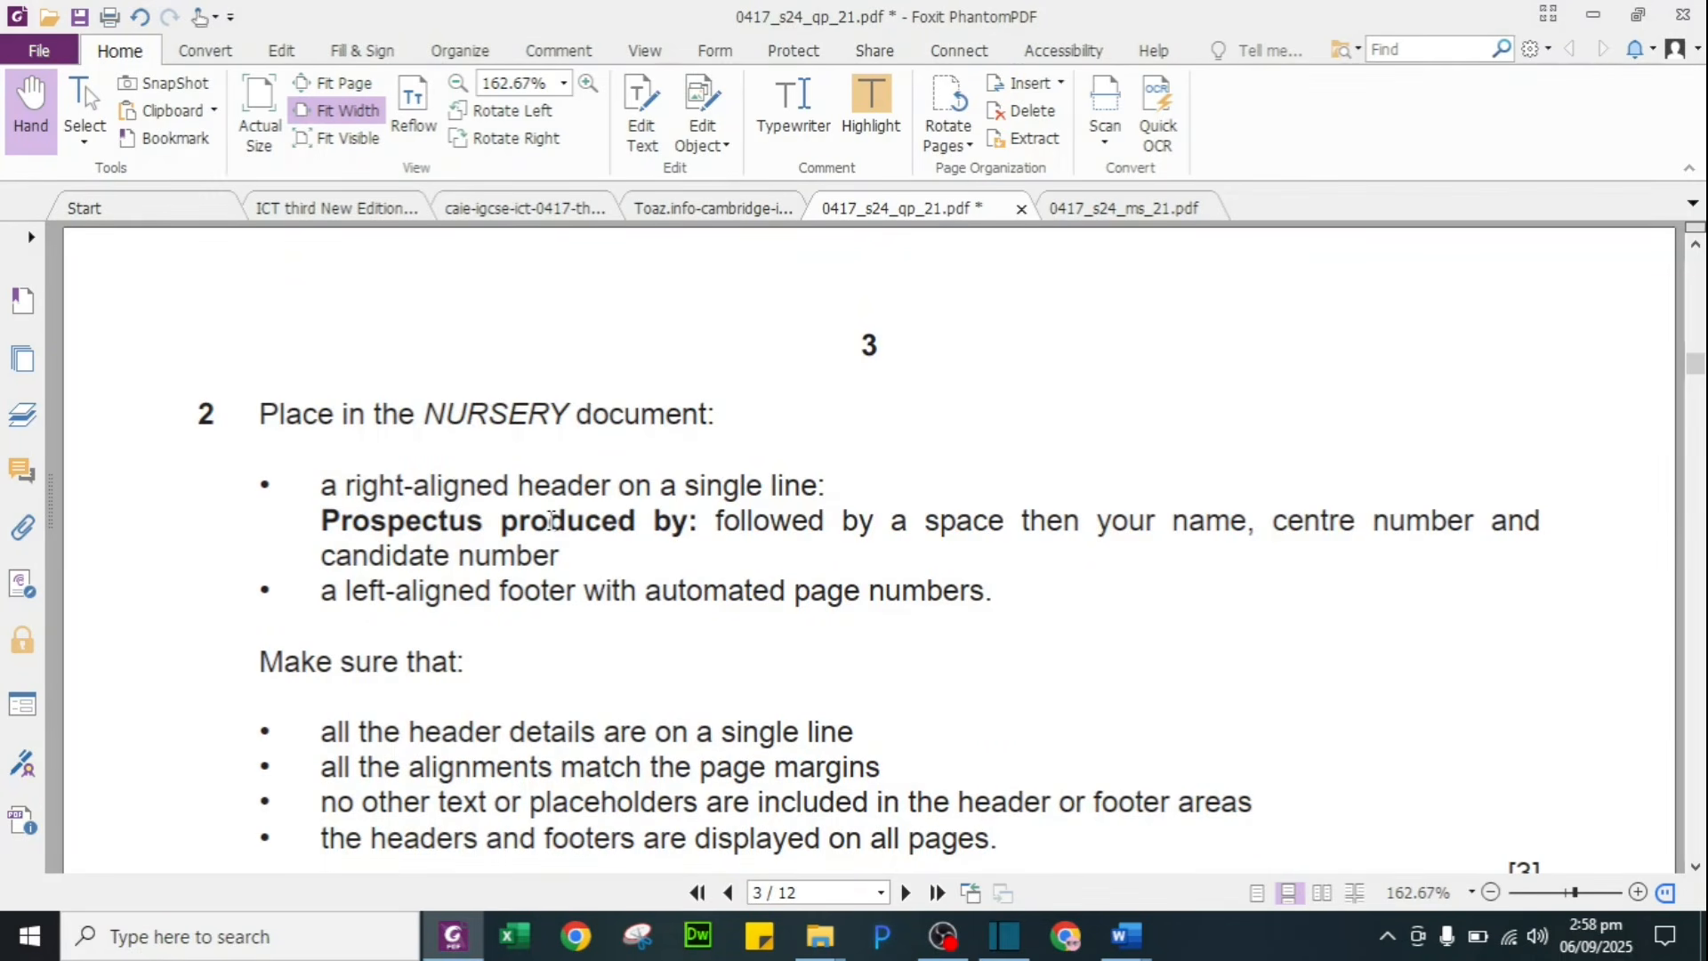
pyautogui.moveTo(321, 530); pyautogui.dragTo(713, 530)
pyautogui.hotkey('ctrl', 'c')
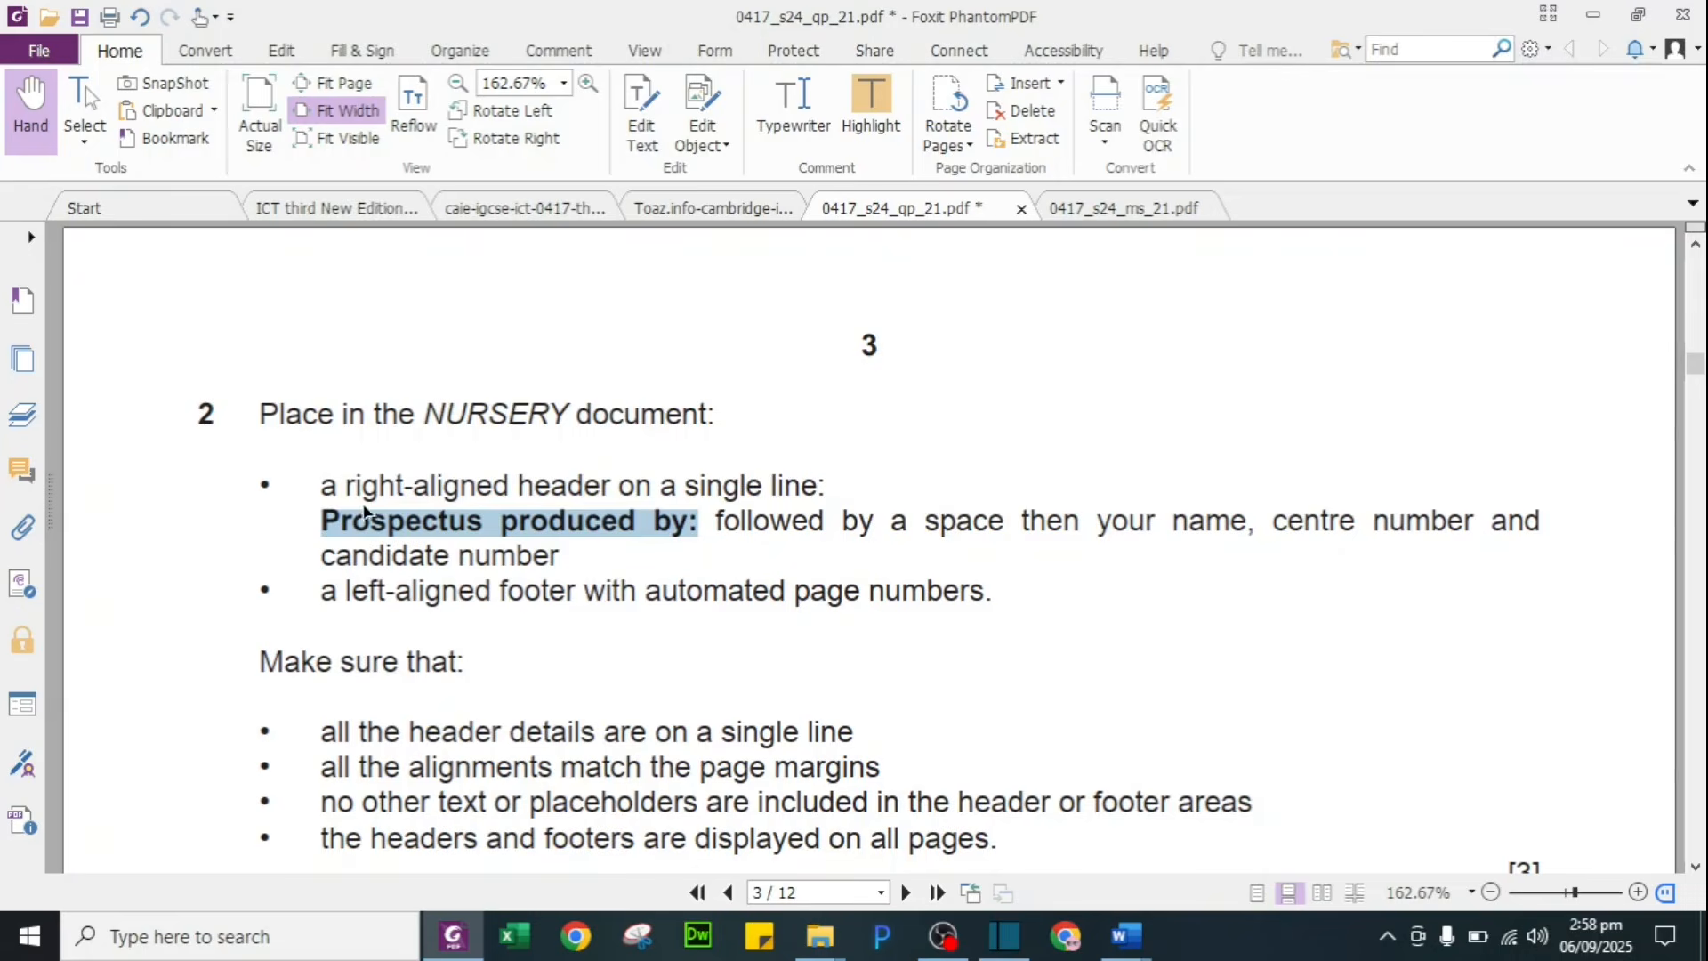
# Step: Put 'Prospectus produced by:' and the candidate's name in NURSERY's right header; highlight the phrase green in the PDF
pyautogui.hotkey('alt', 'Tab')
pyautogui.click(1319, 374)
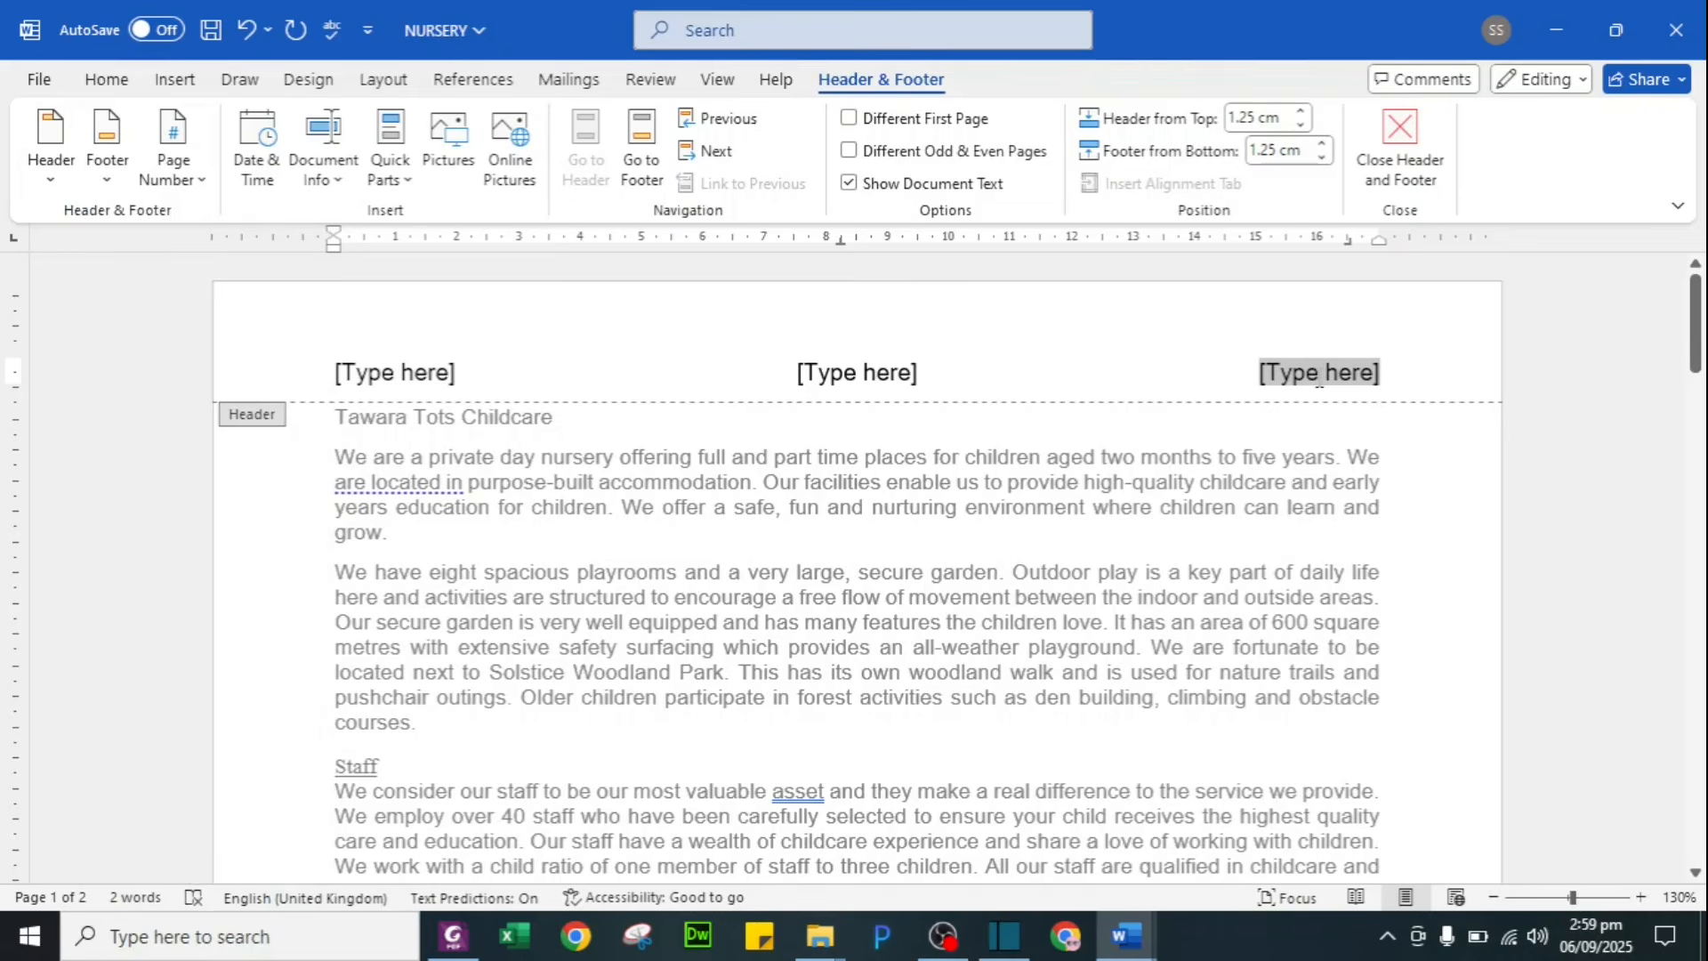
pyautogui.hotkey('ctrl', 'v')
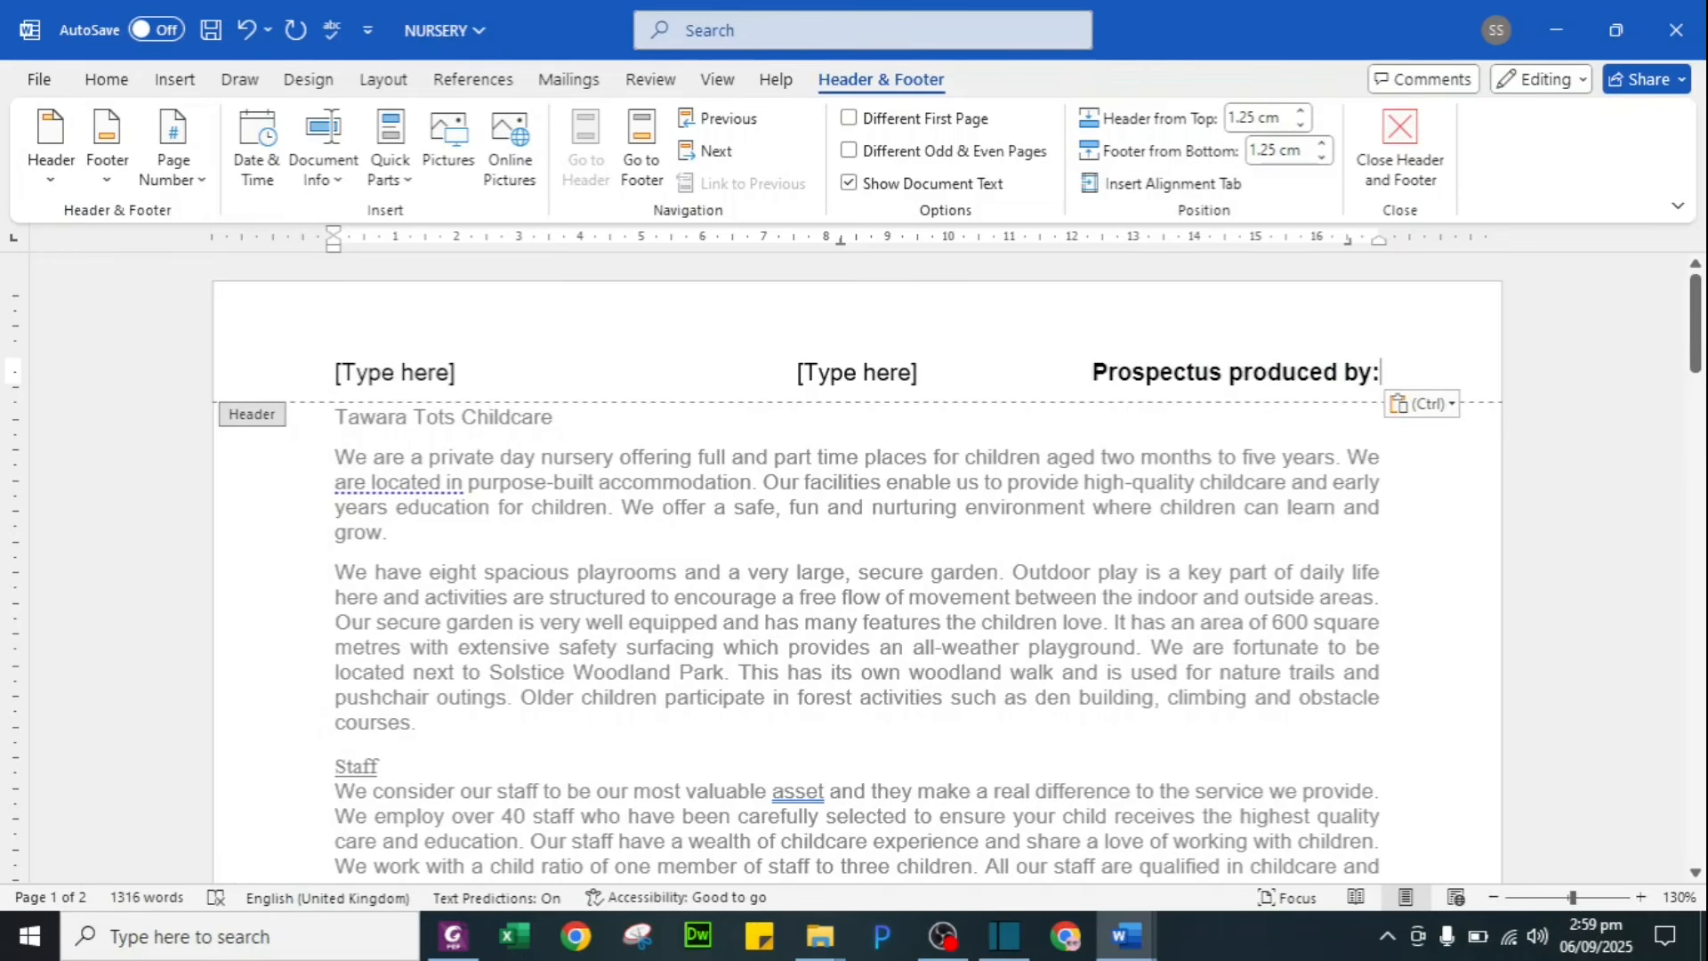
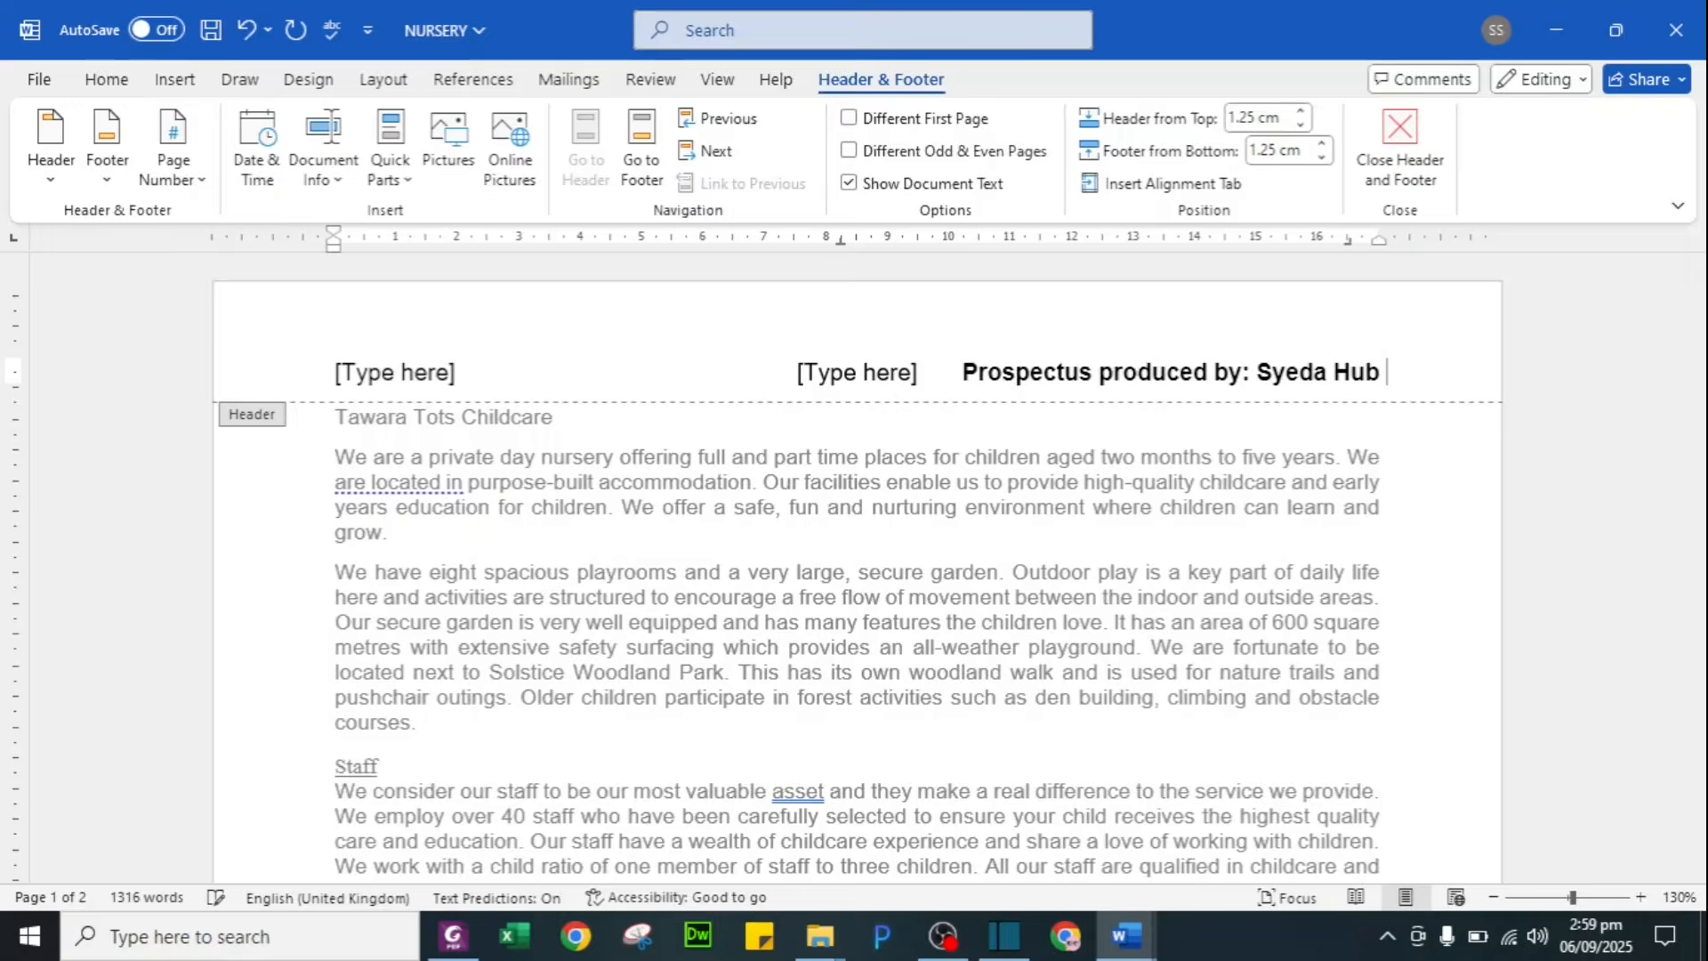
pyautogui.hotkey('alt', 'Tab')
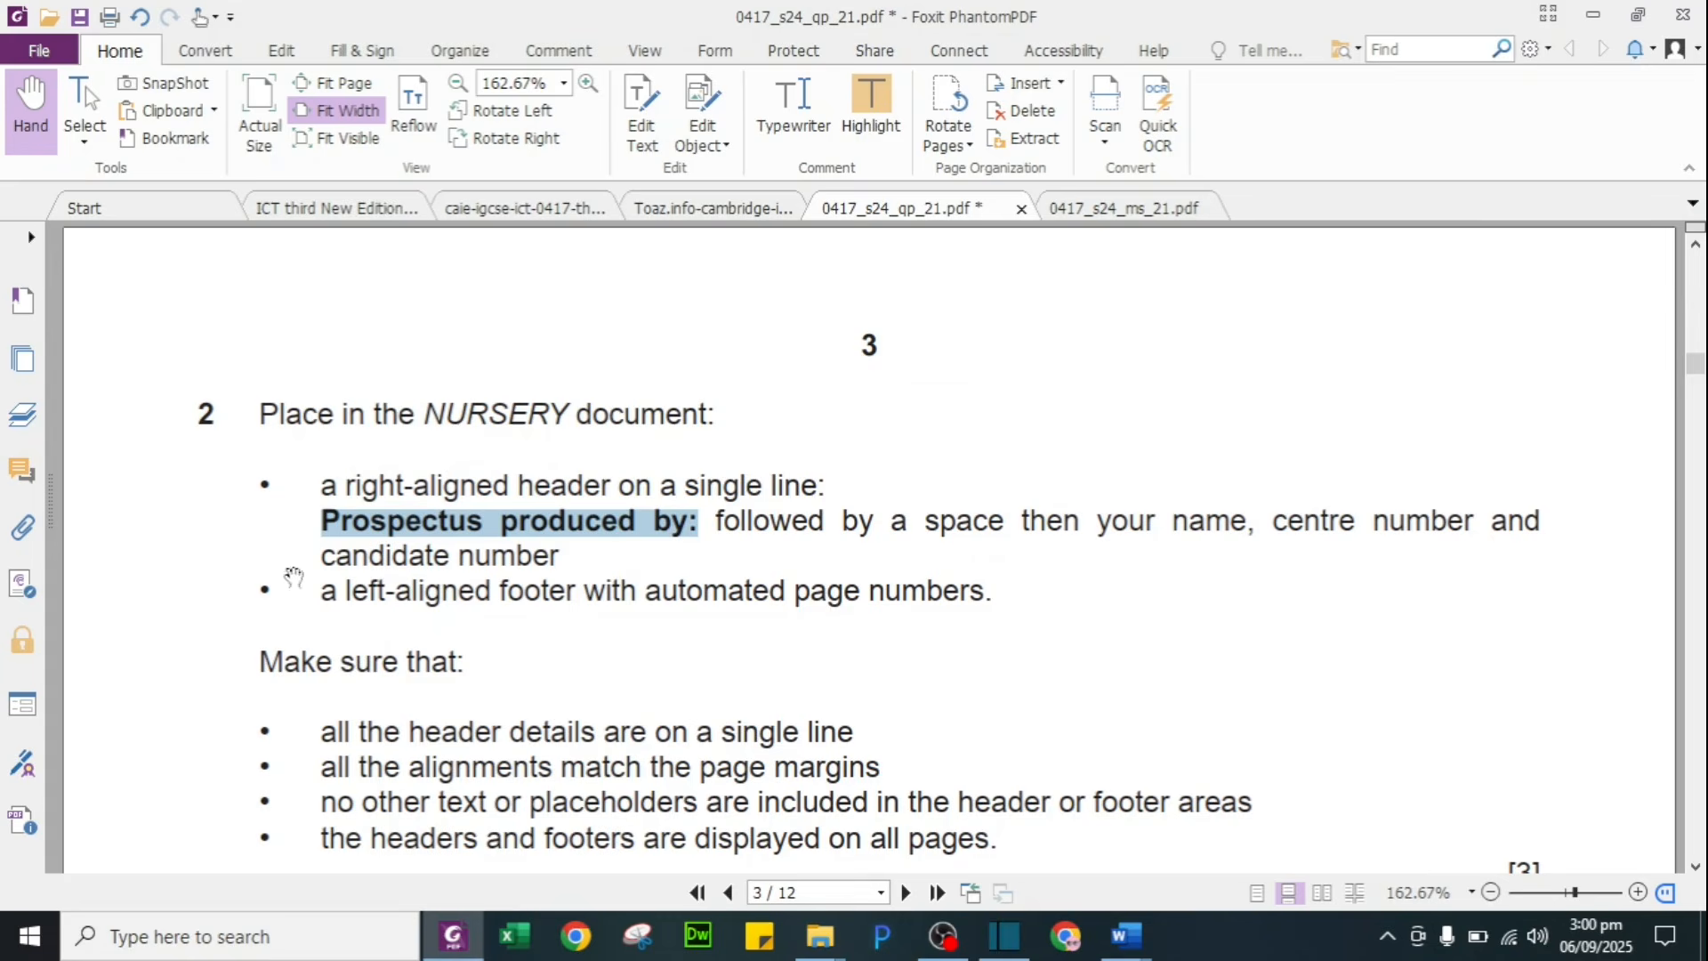
pyautogui.click(872, 100)
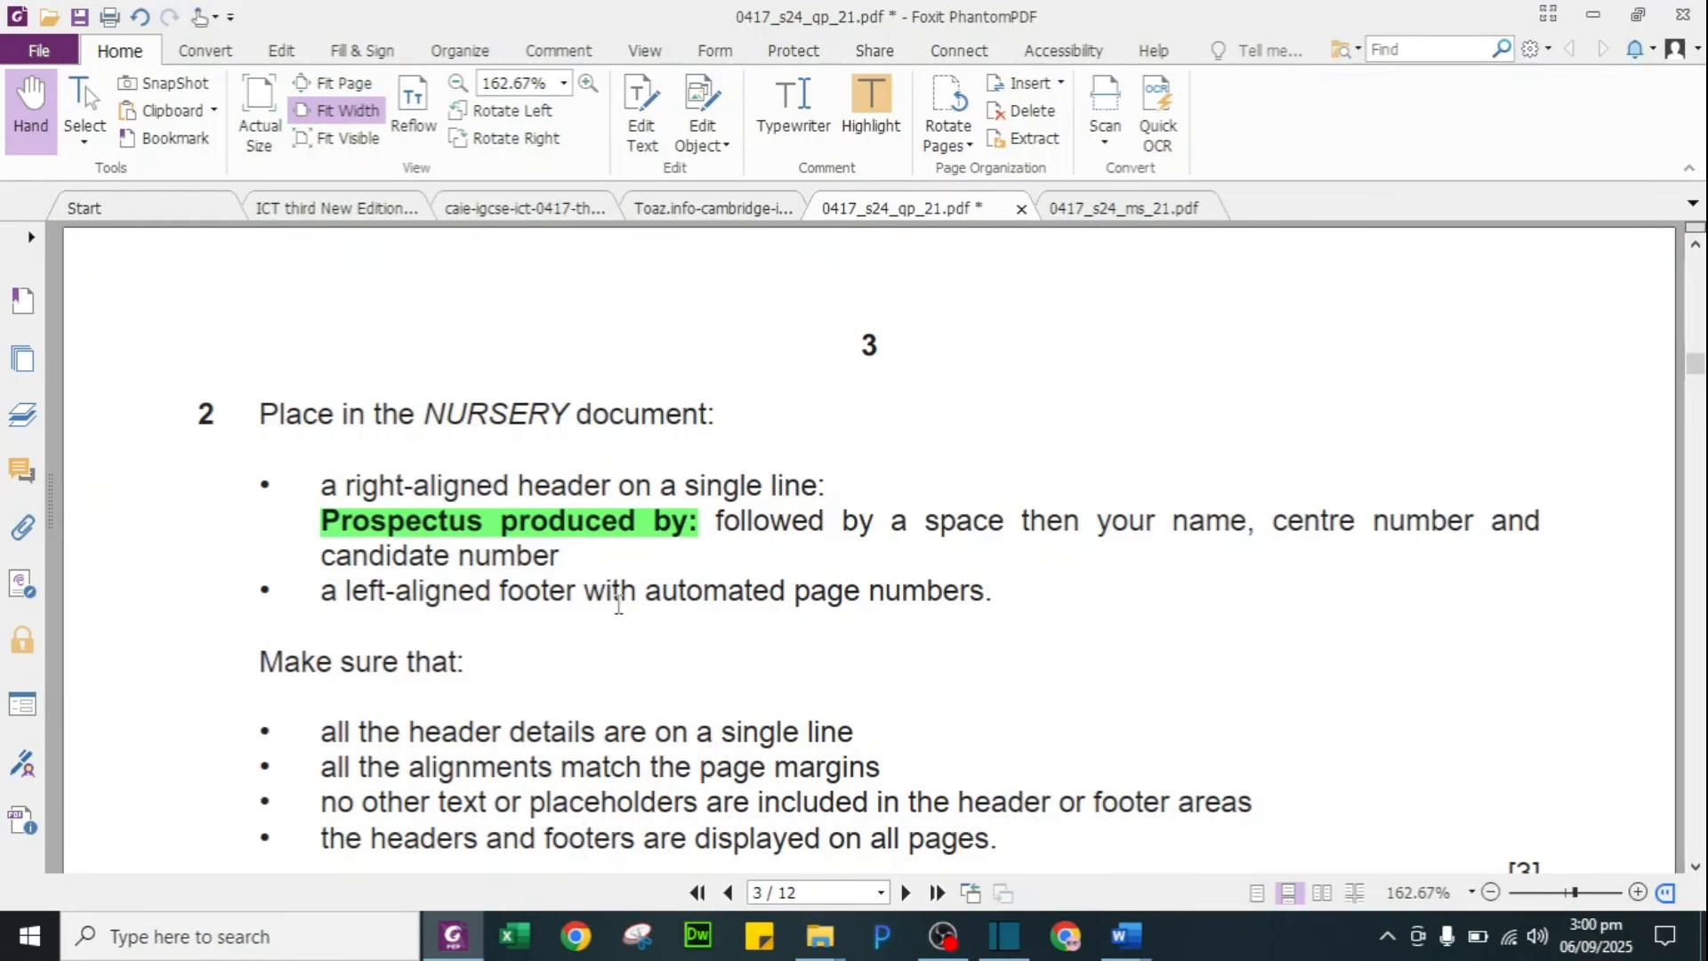
pyautogui.hotkey('alt', 'Tab')
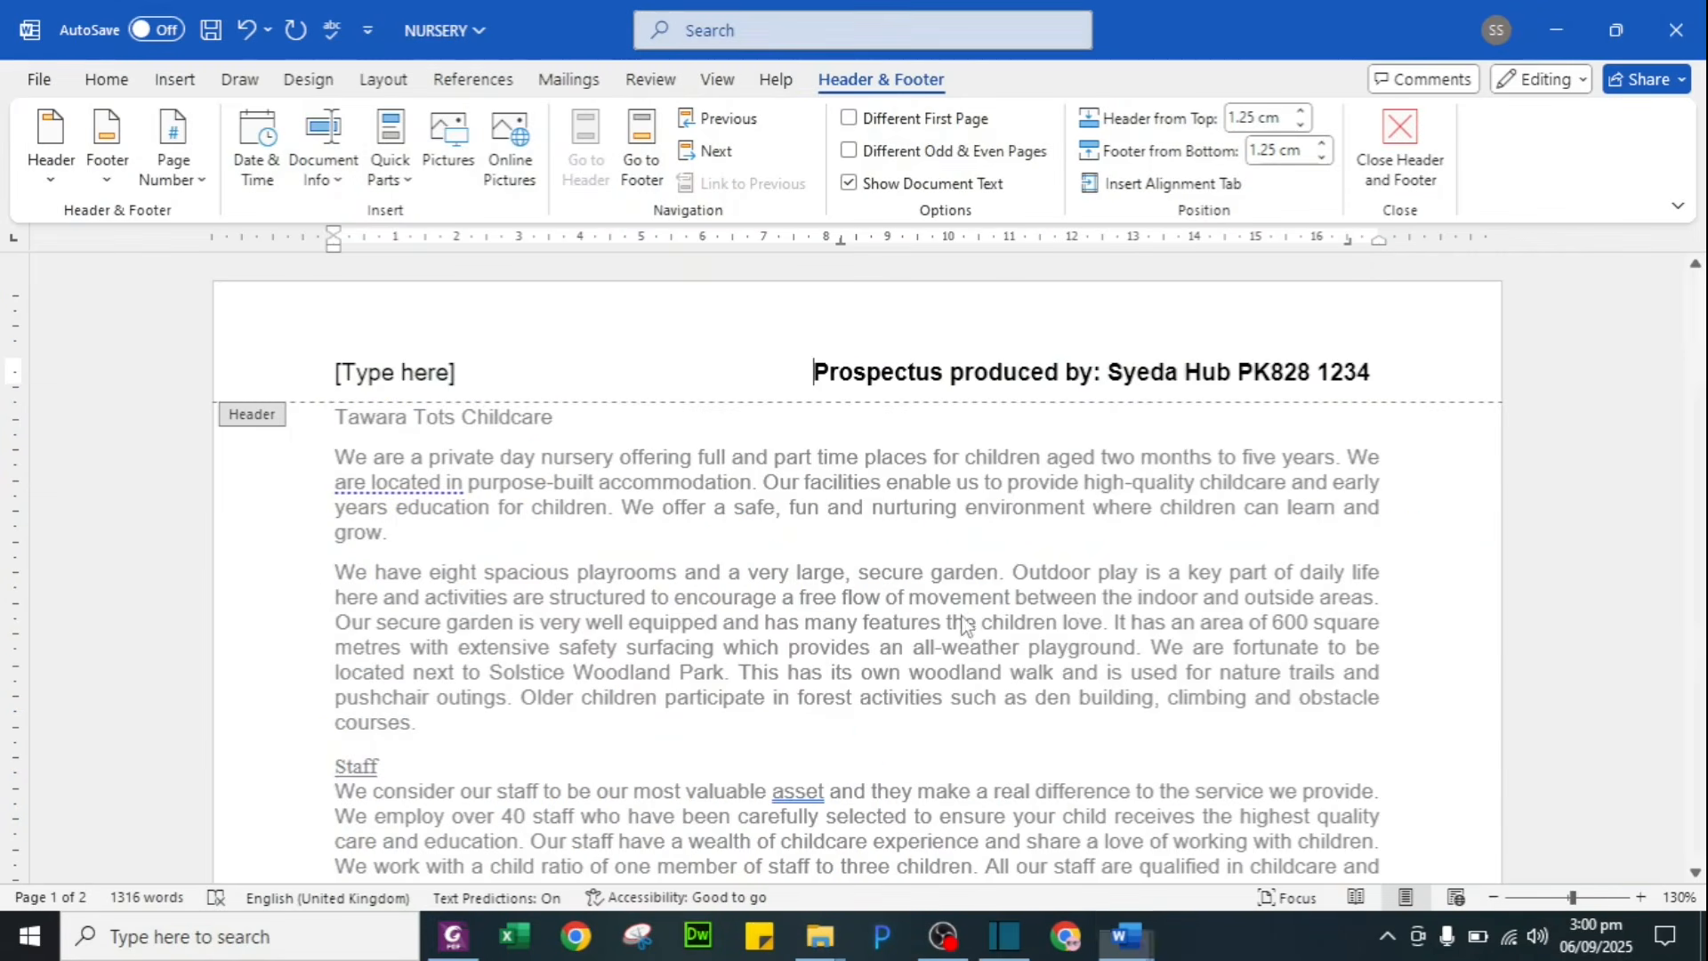
# Step: Delete the left header placeholder so the right-aligned text stands alone
pyautogui.click(444, 373)
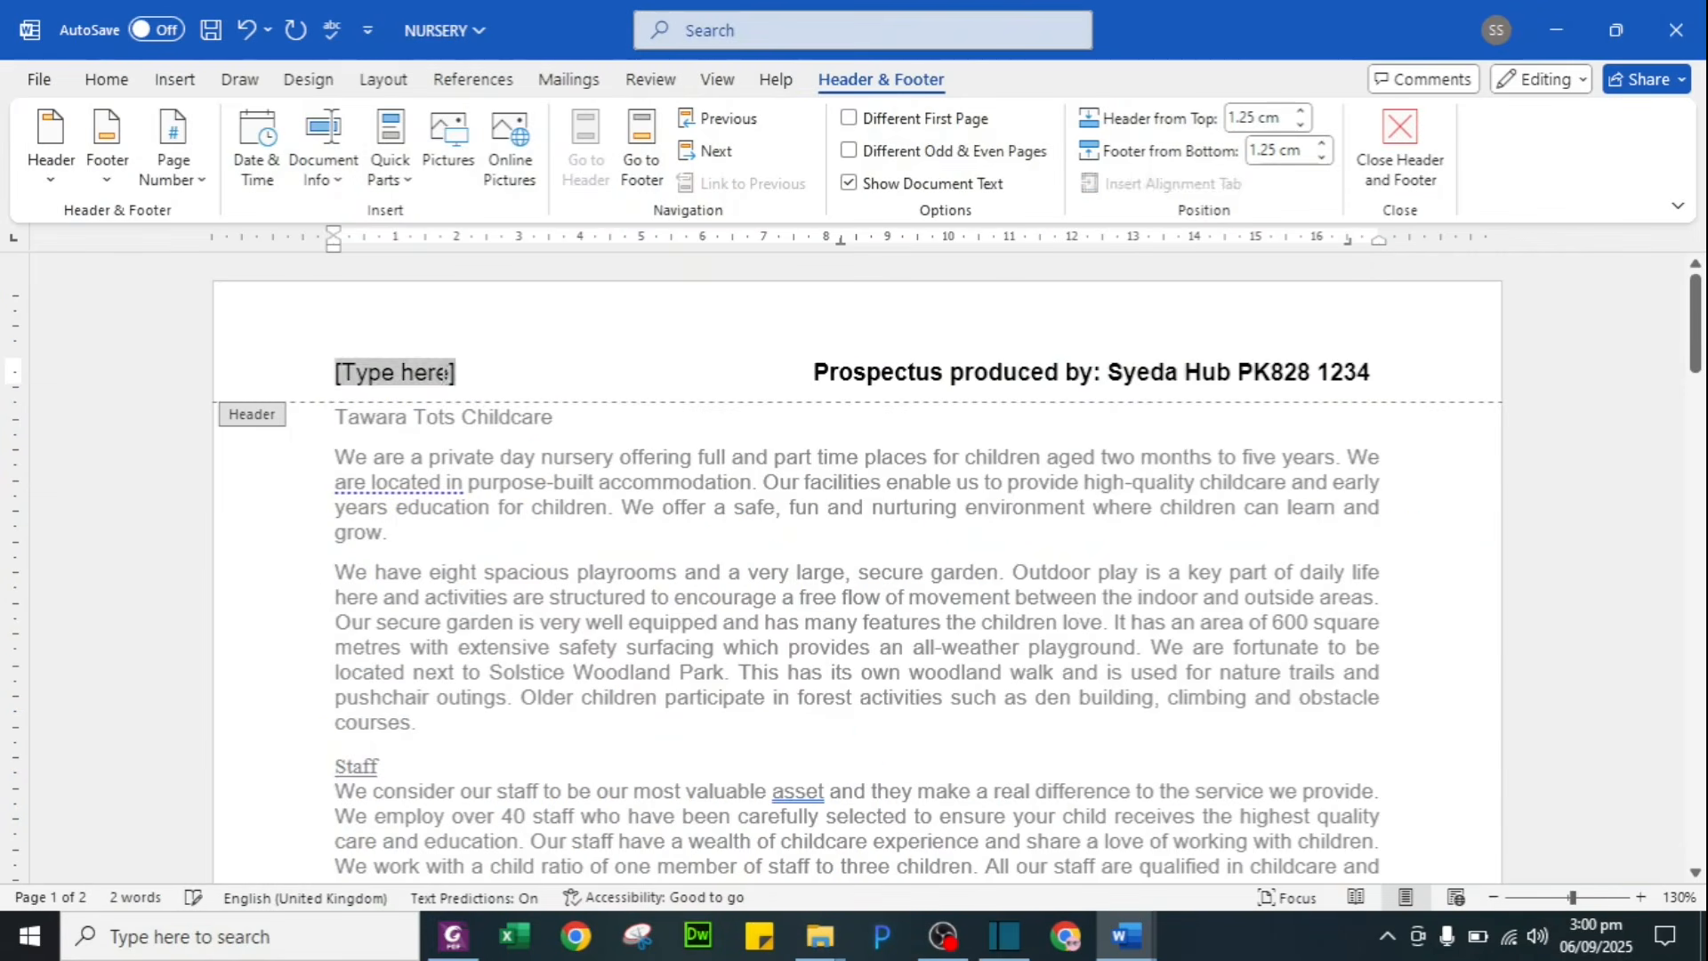
pyautogui.press('Delete')
pyautogui.click(750, 373)
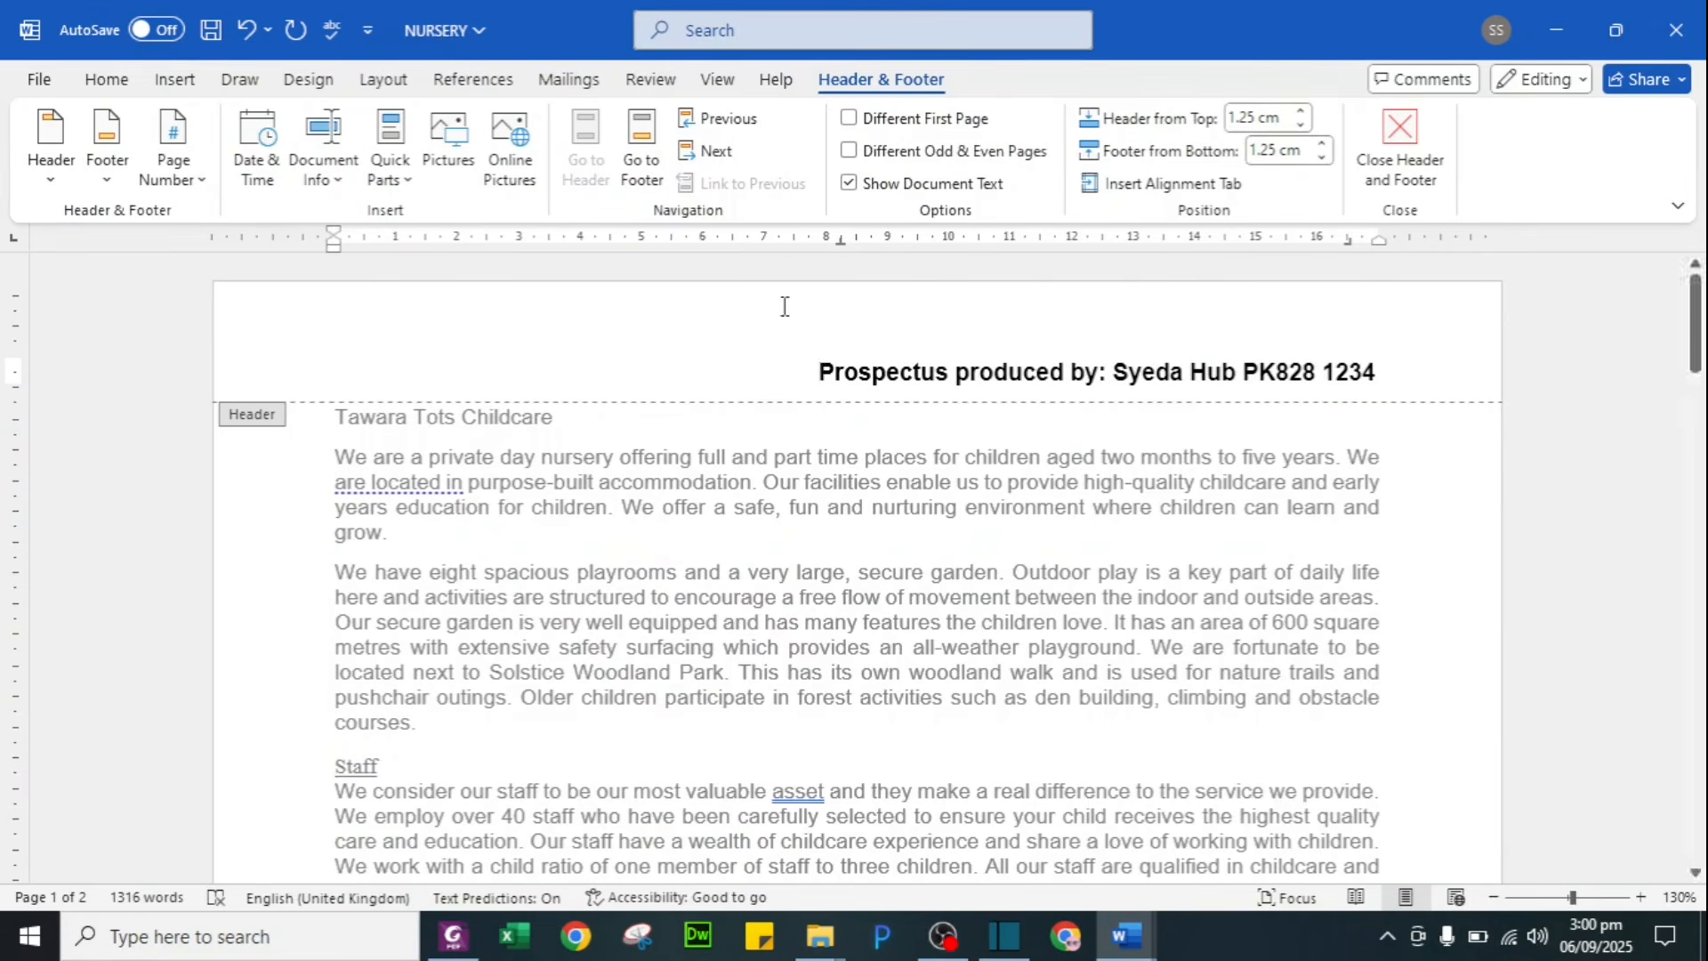
# Step: Add a Bottom of Page page number to the footer and close header/footer editing
pyautogui.click(641, 149)
pyautogui.click(173, 135)
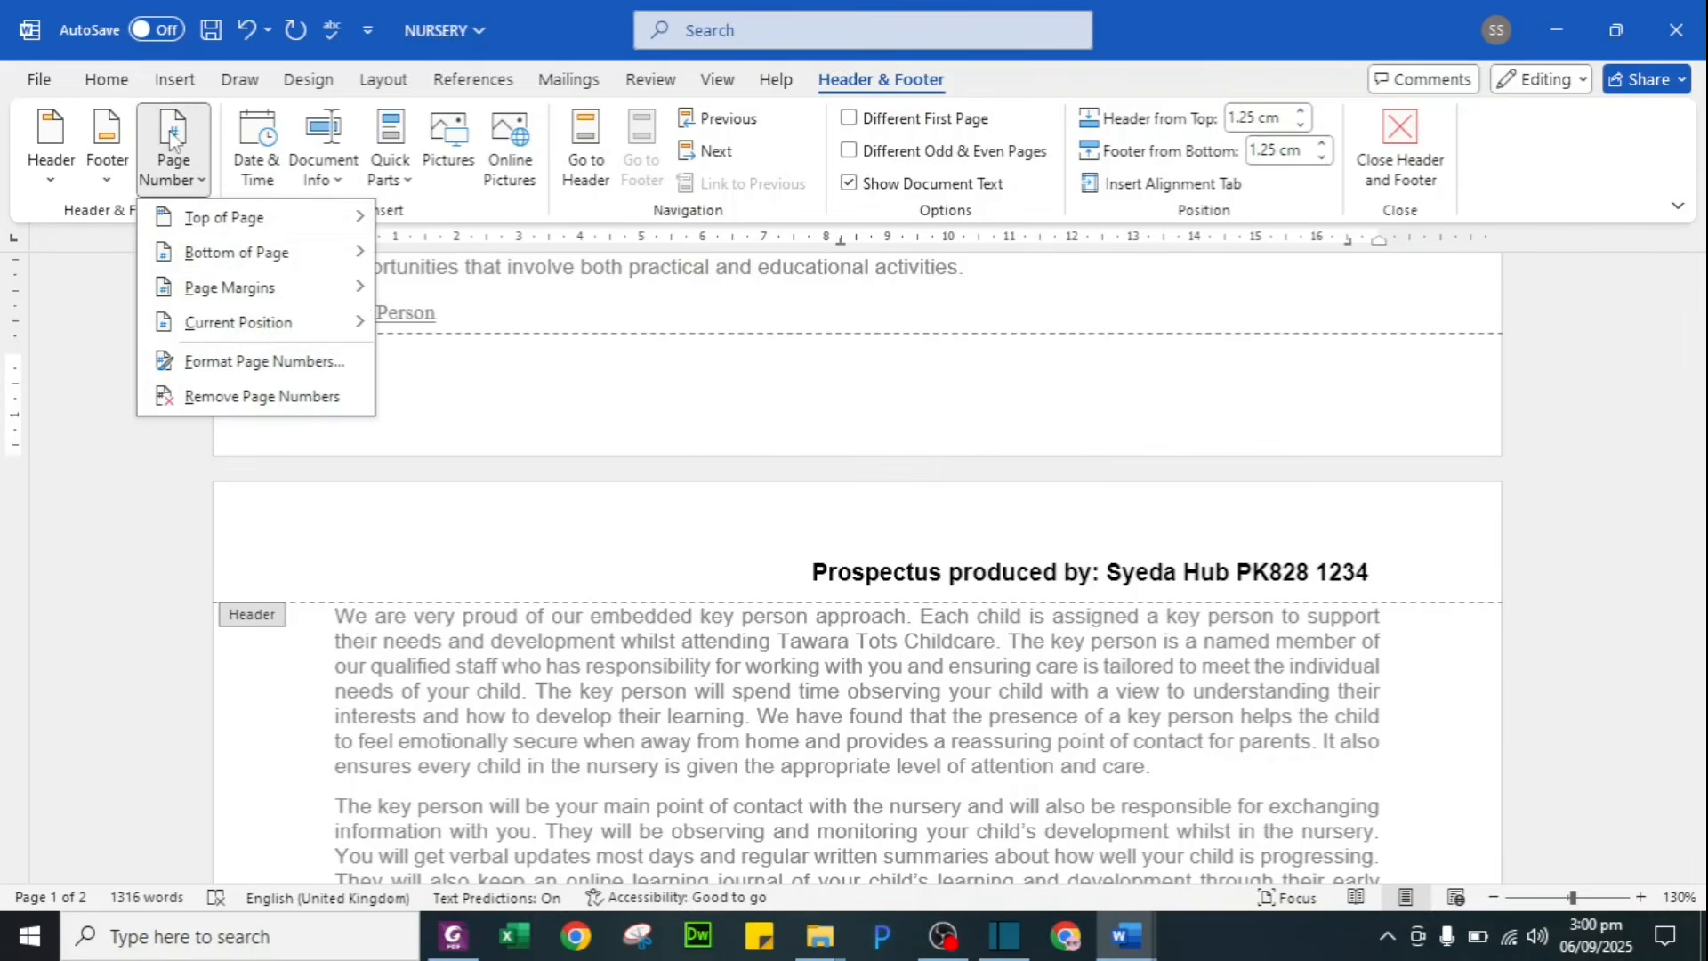
pyautogui.press('Escape')
pyautogui.press('Escape')
pyautogui.hotkey('alt', 'Tab')
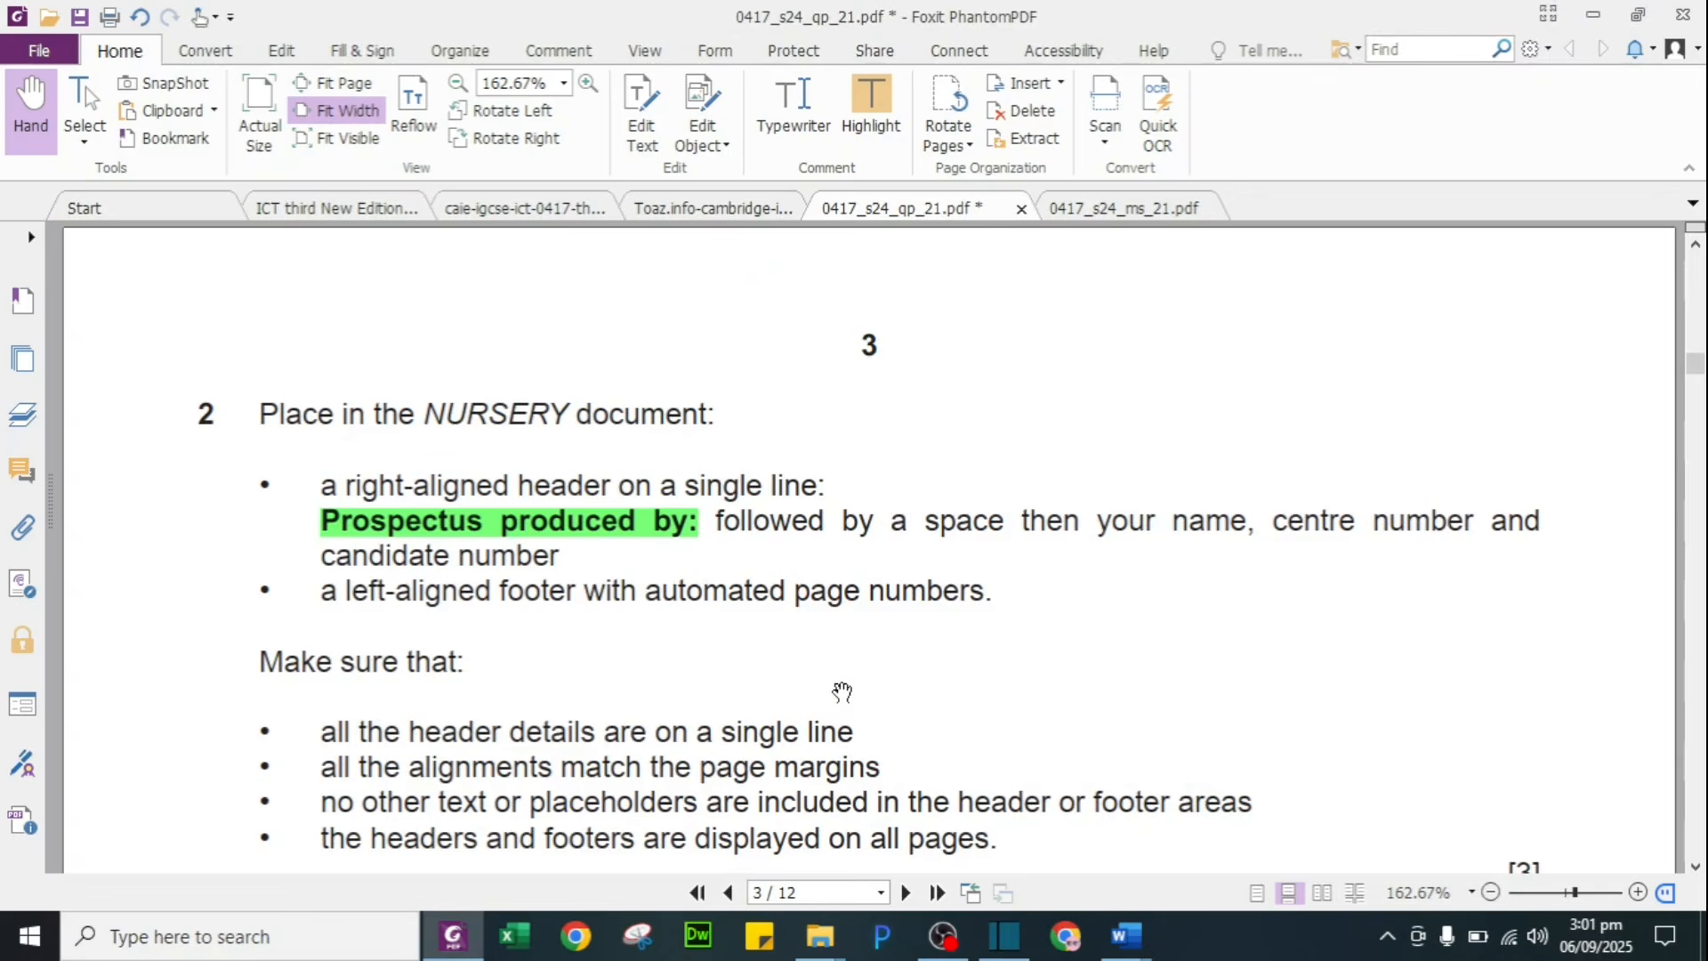
# Step: Read the rest of question 2 in the PDF, then return to the NURSERY document
pyautogui.scroll(-1, 842, 691)
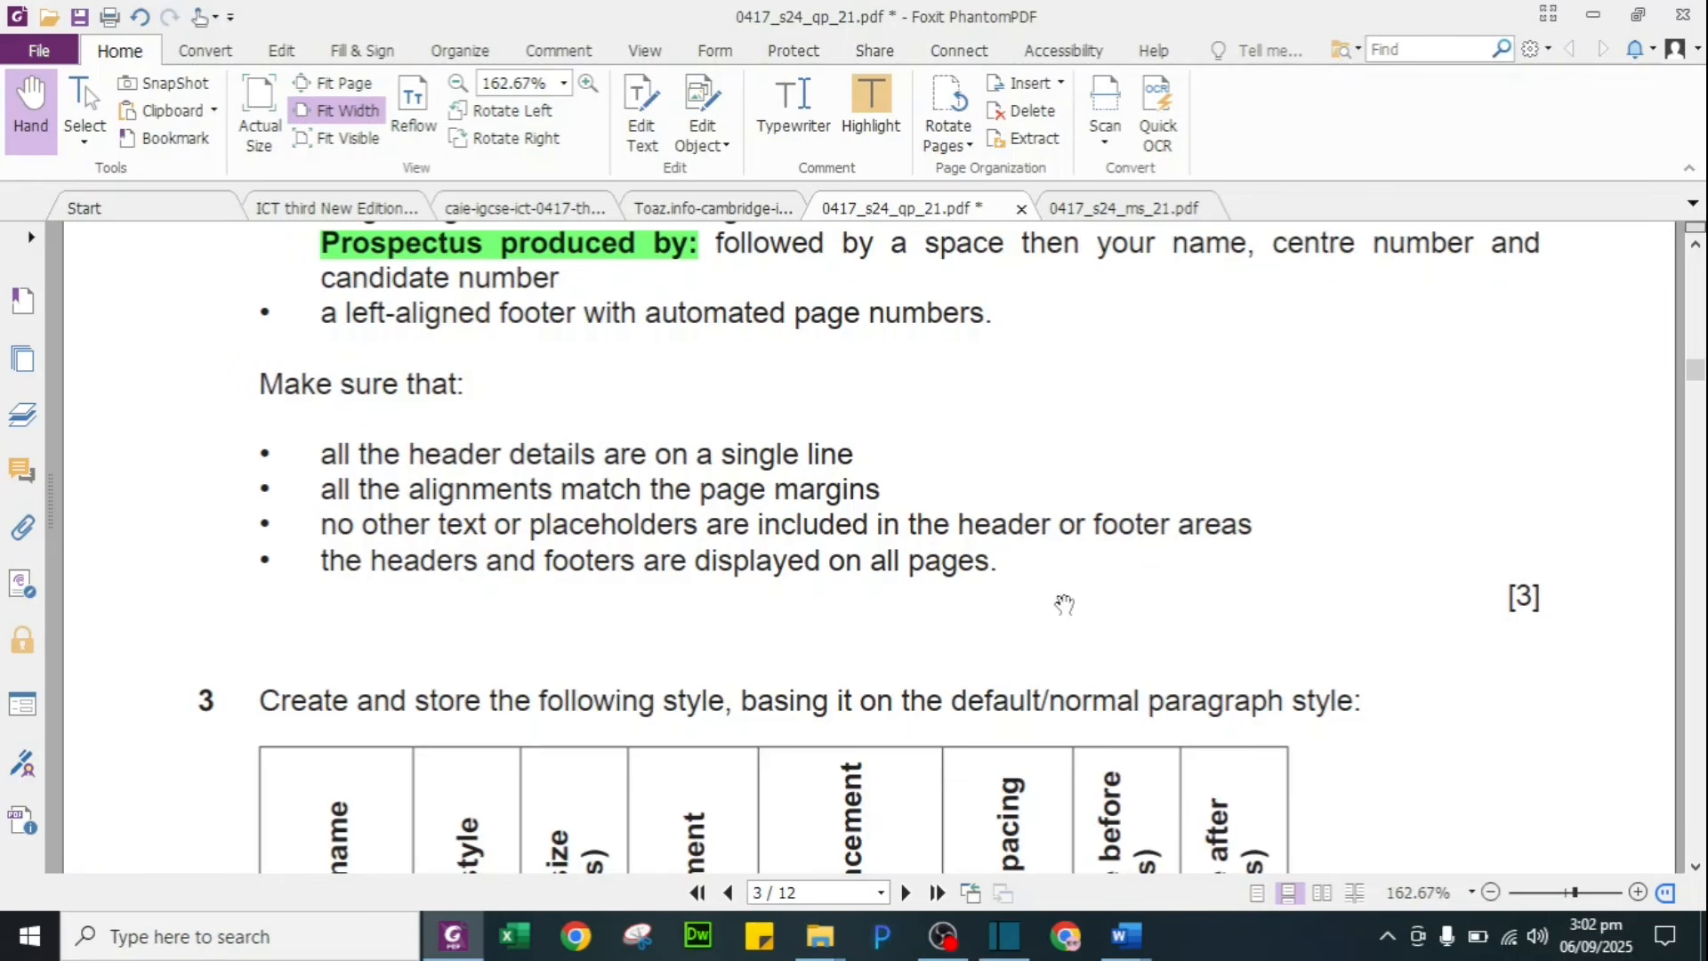
pyautogui.hotkey('alt', 'Tab')
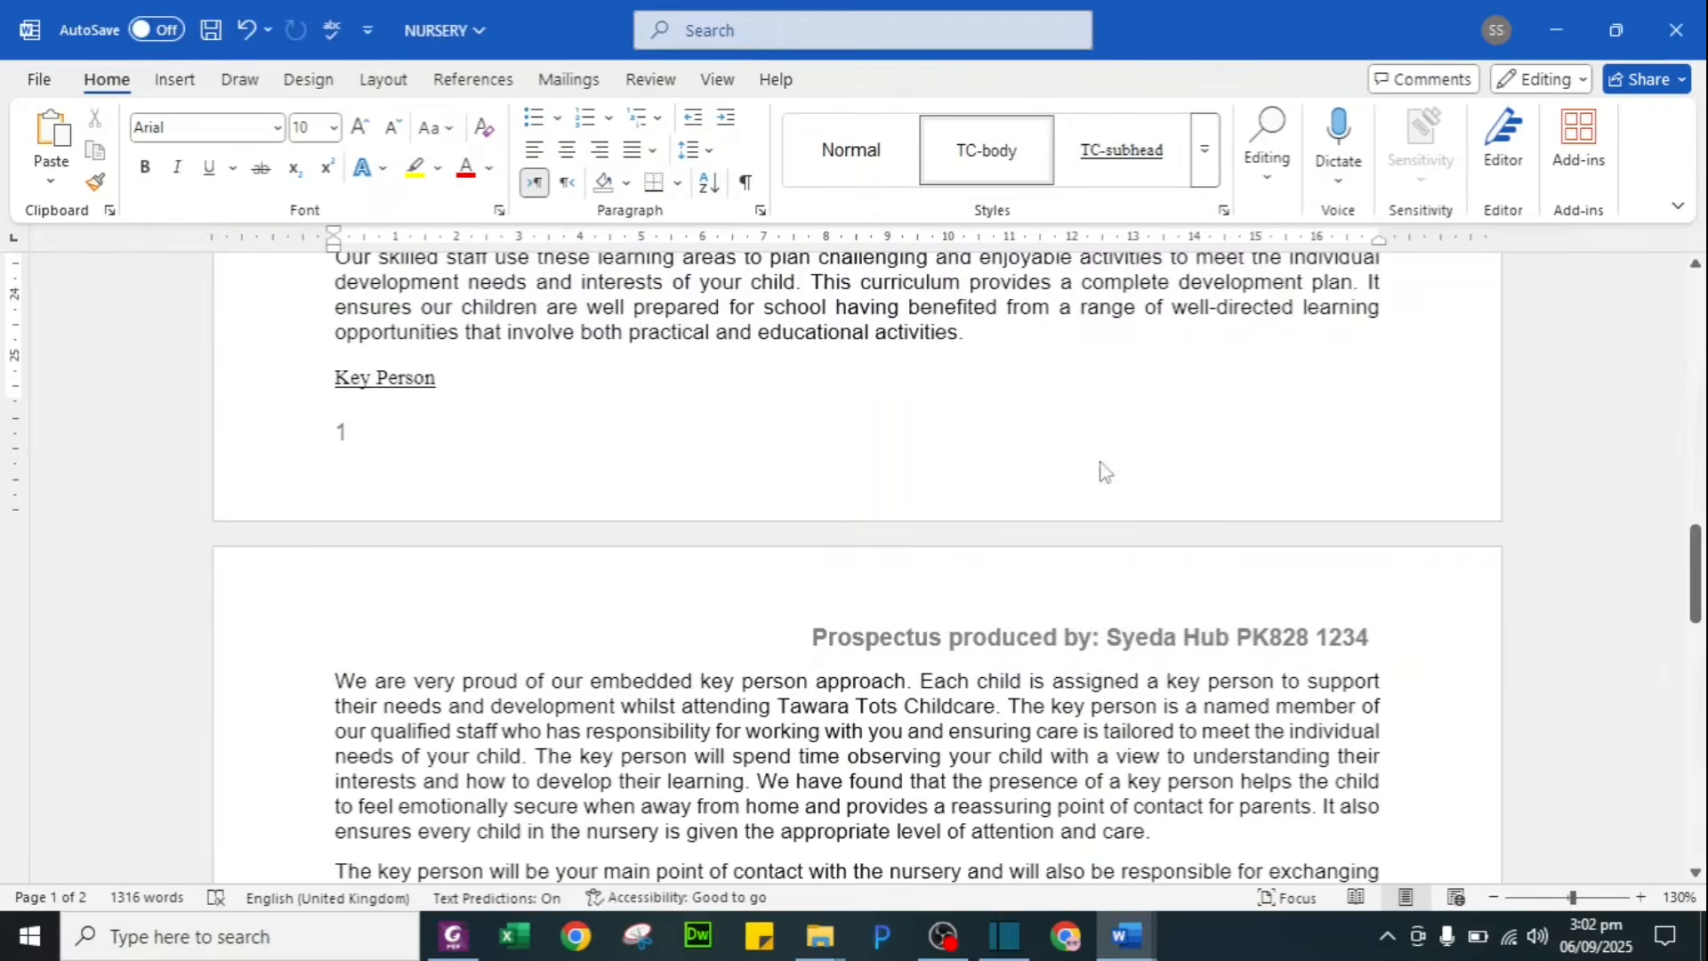
# Step: Check NURSERY's header and page-number footer, return to the top, then find question 3's TC-title table in the PDF
pyautogui.scroll(1, 1072, 462)
pyautogui.scroll(15, 1072, 462)
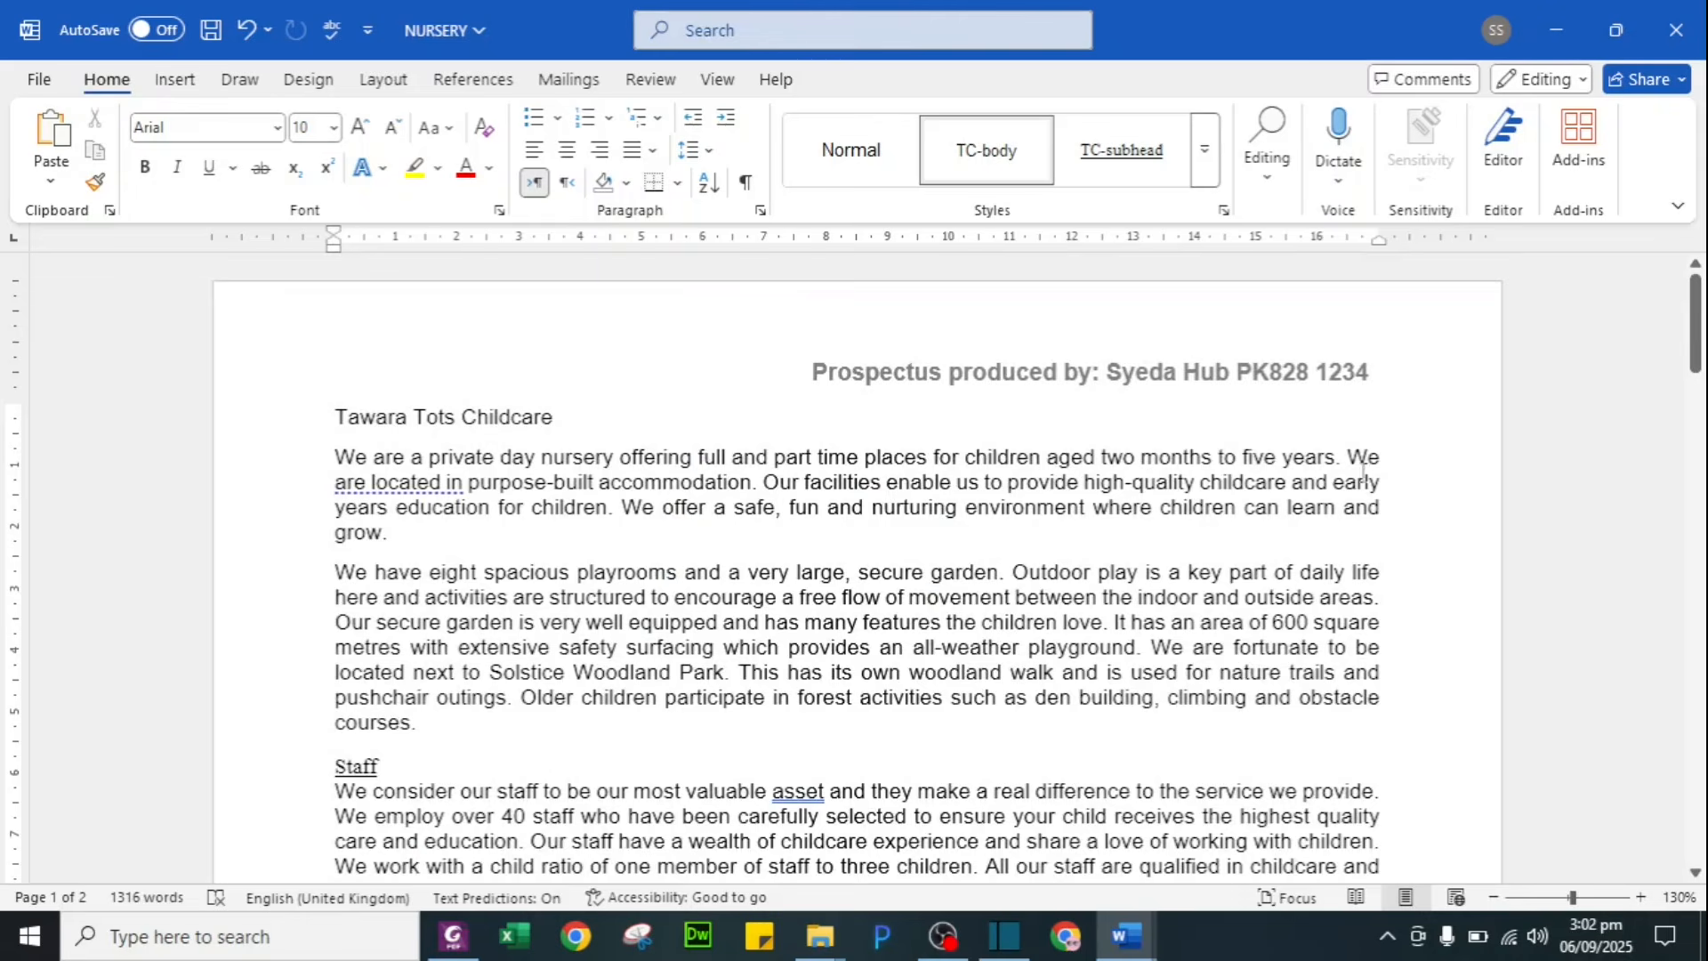
pyautogui.scroll(-12, 998, 494)
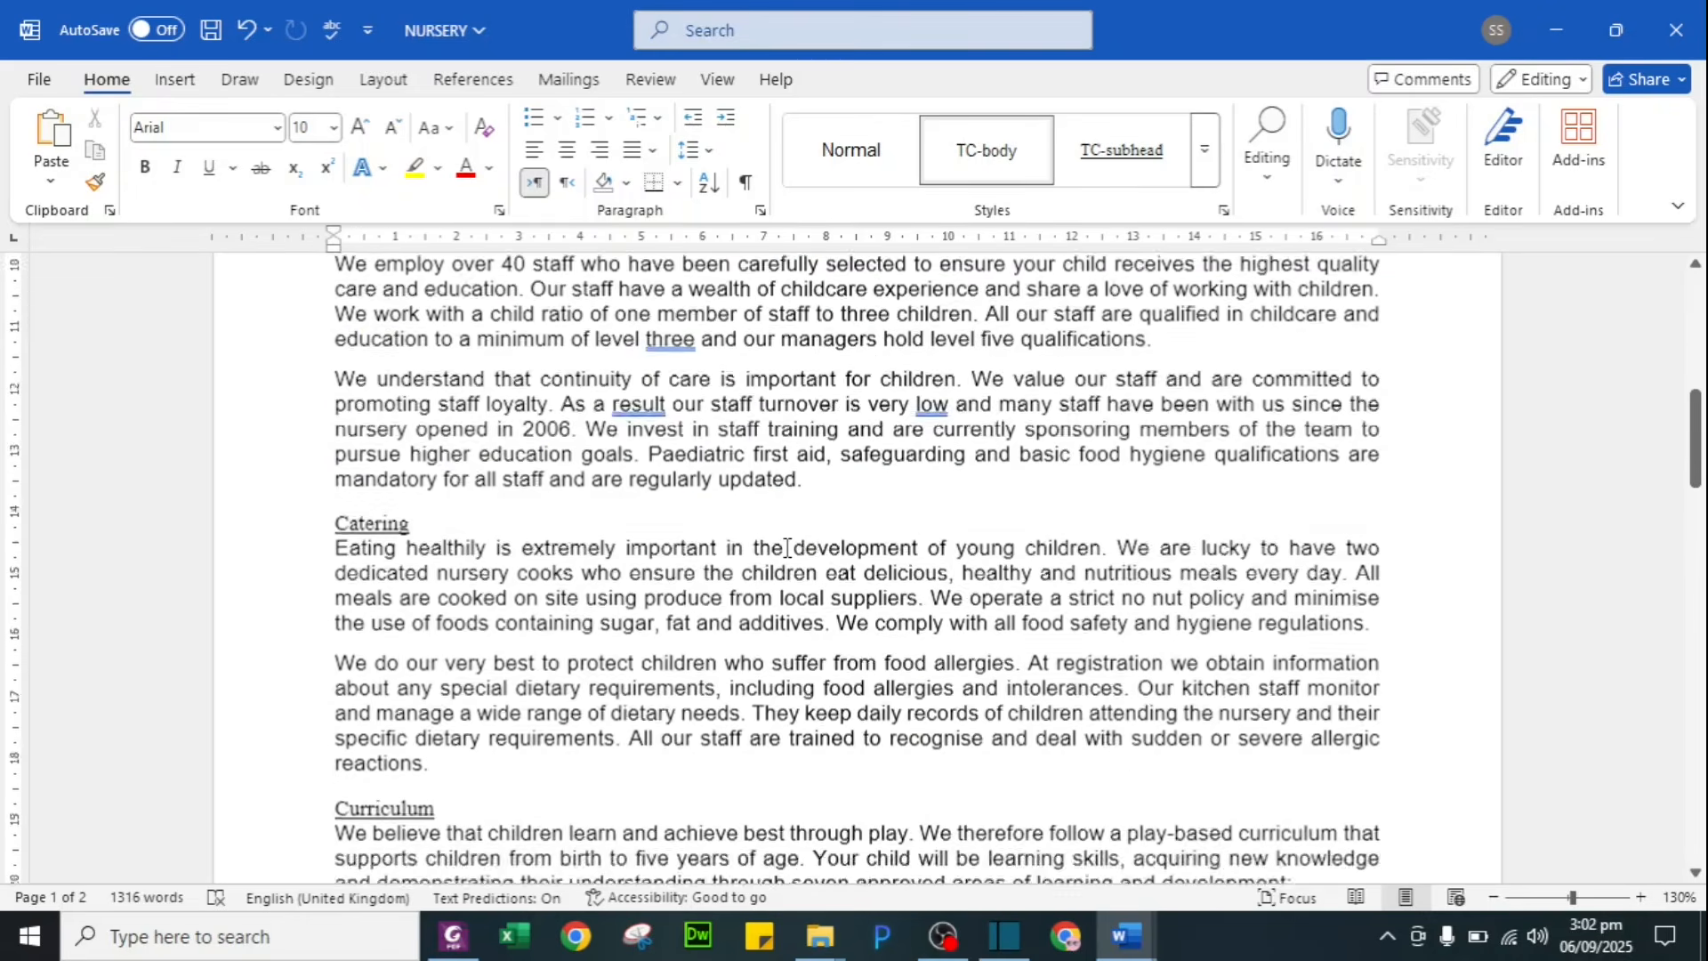
pyautogui.scroll(-7, 596, 574)
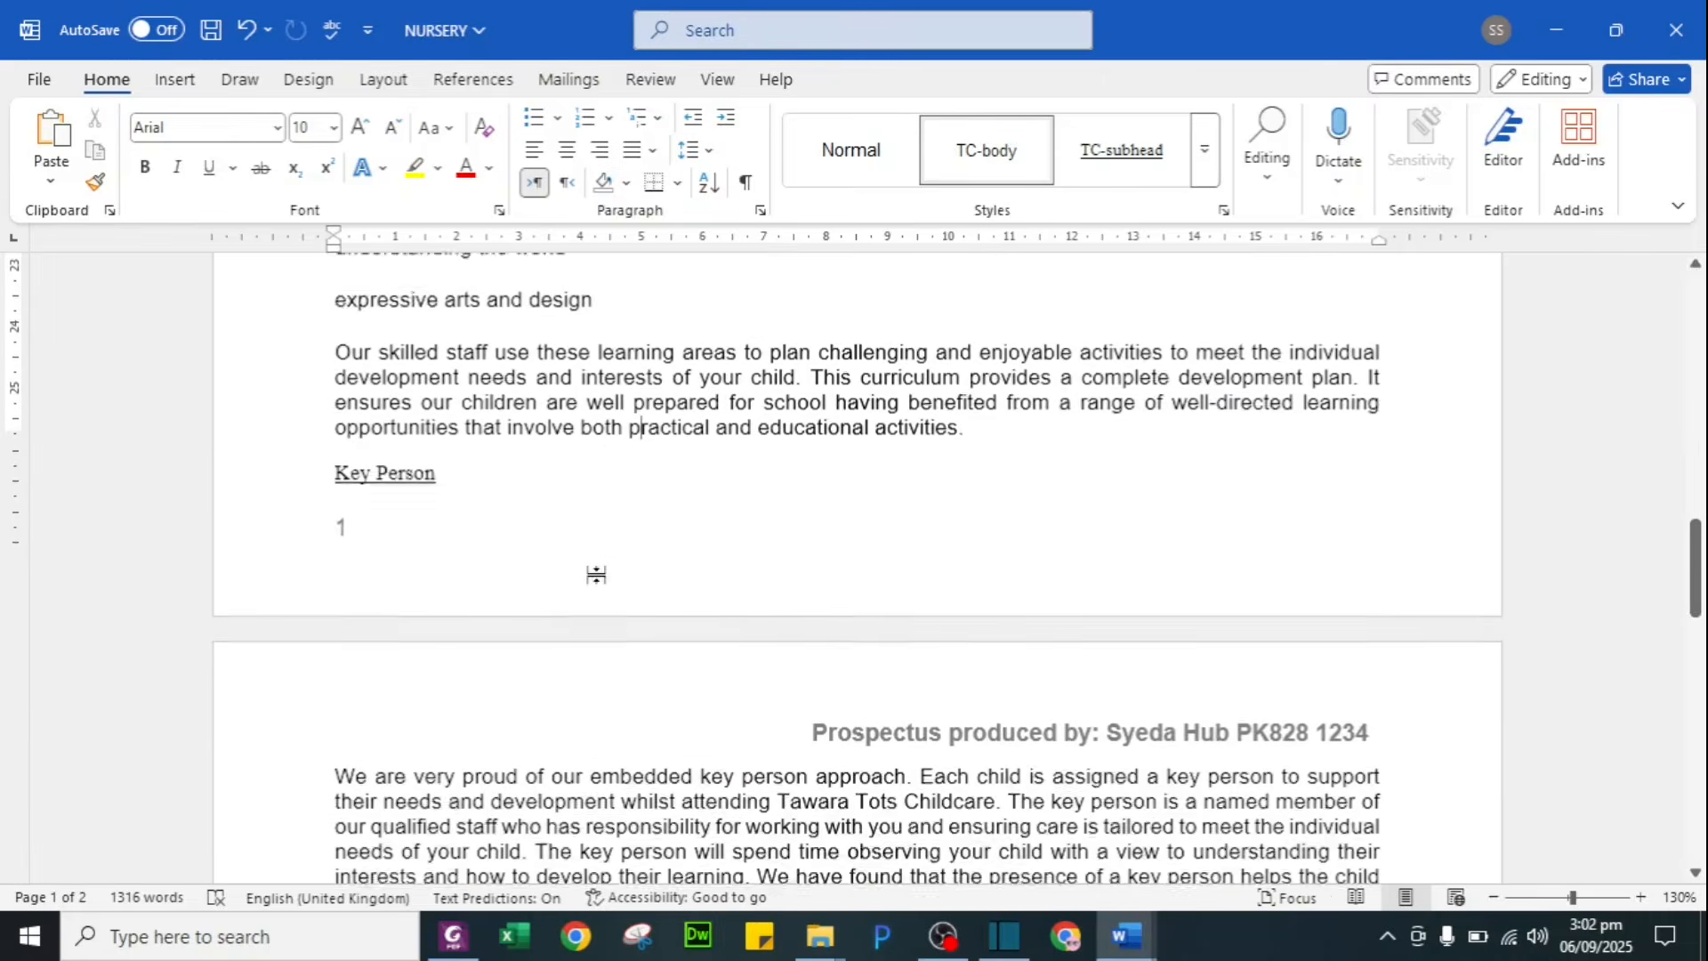
pyautogui.scroll(-12, 723, 646)
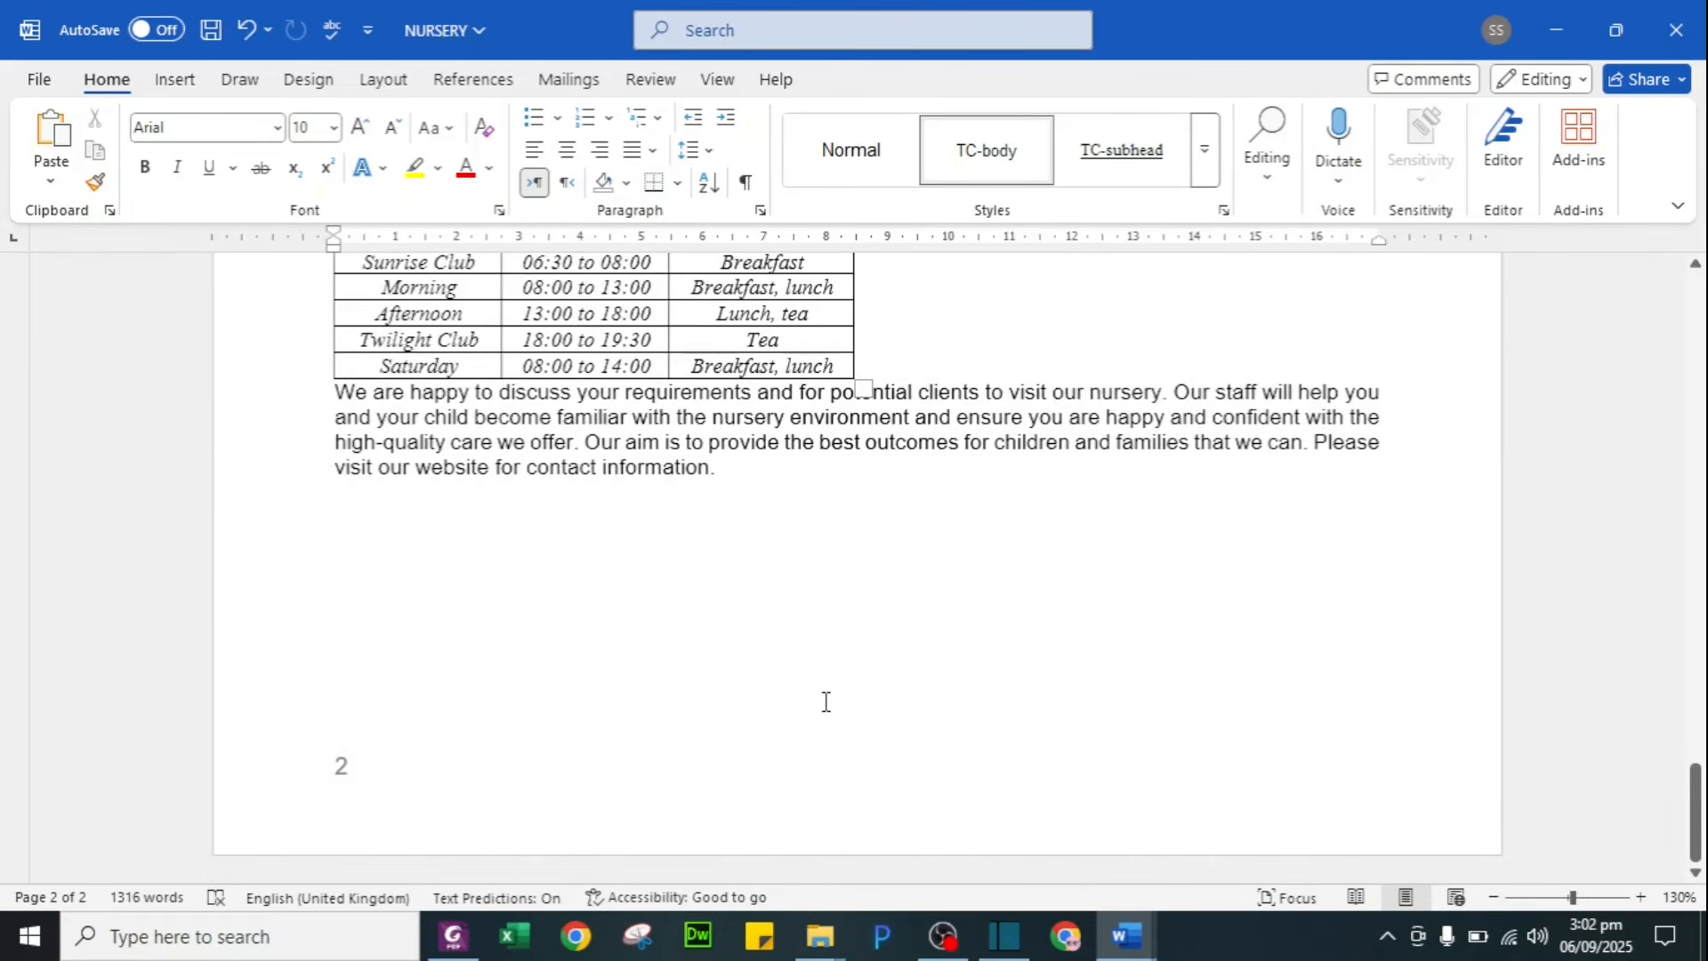
pyautogui.hotkey('ctrl', 'Home')
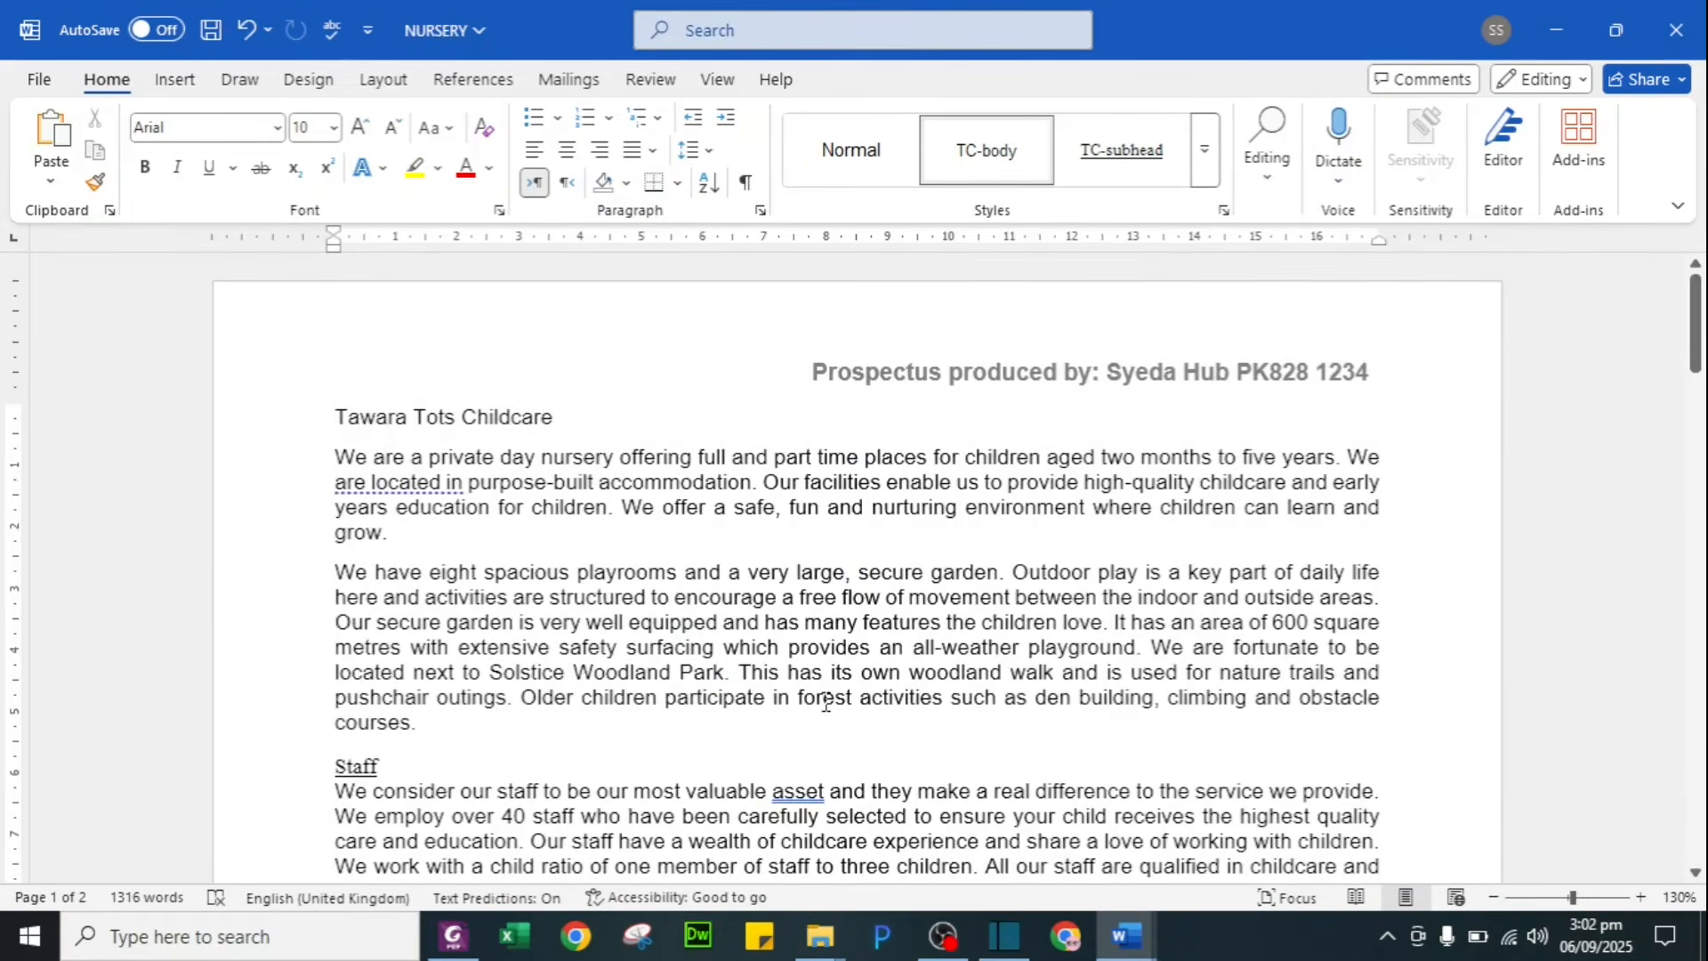
pyautogui.hotkey('alt', 'Tab')
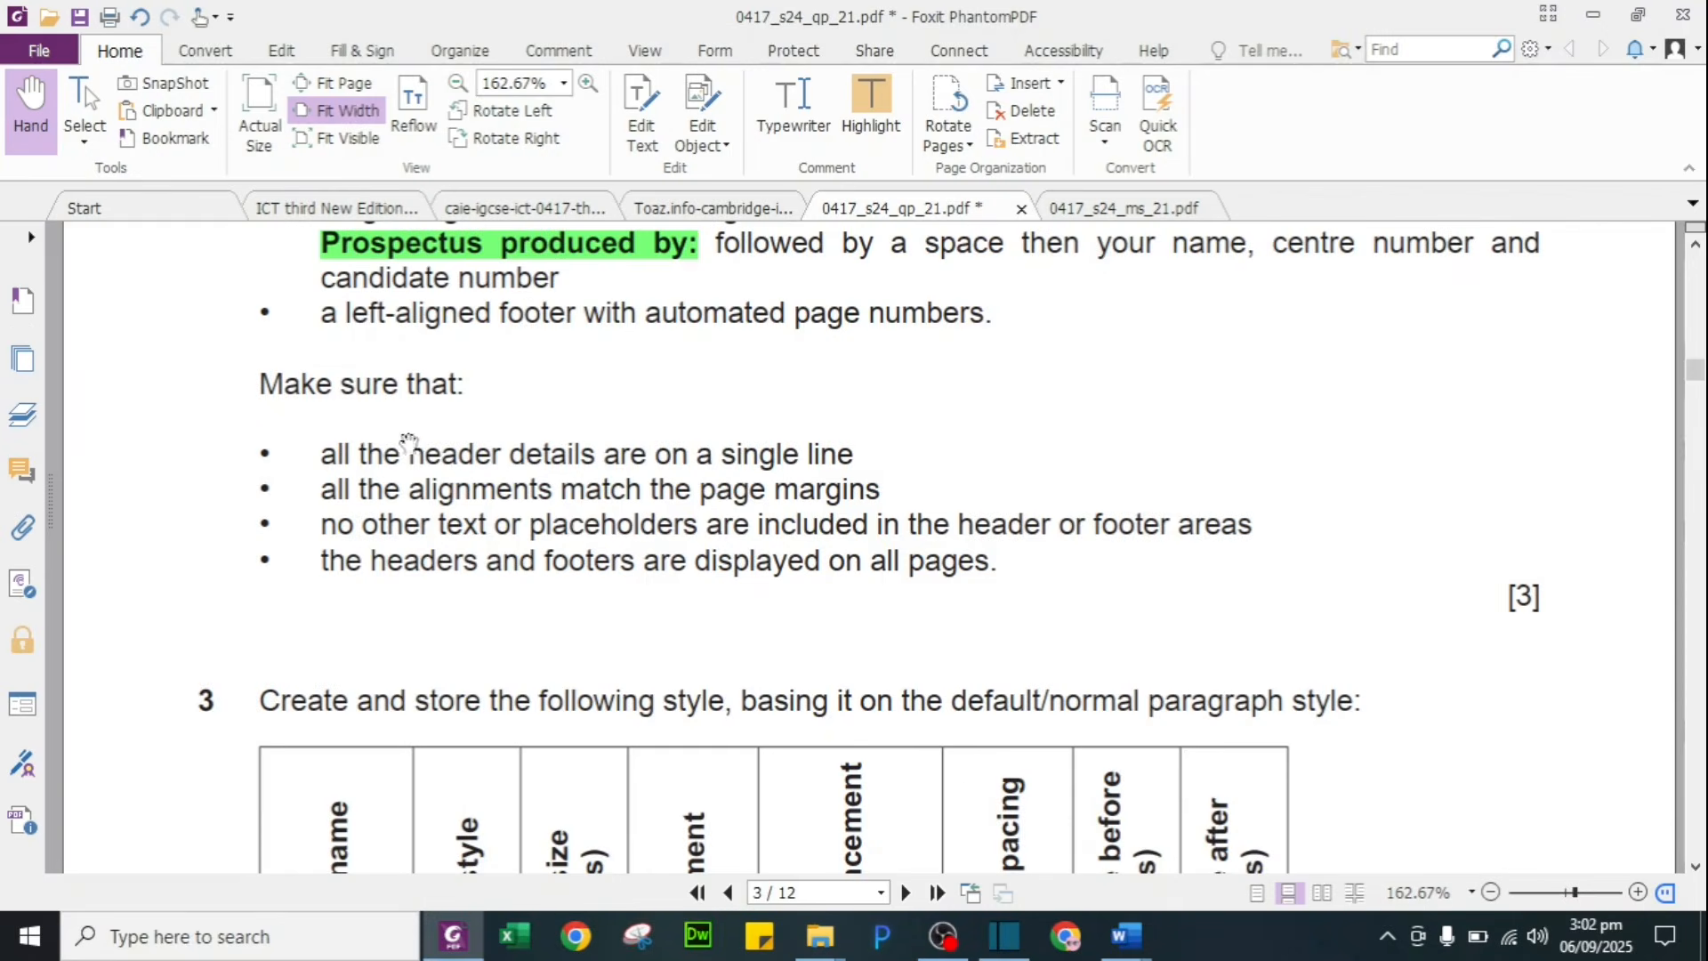
pyautogui.scroll(-4, 659, 626)
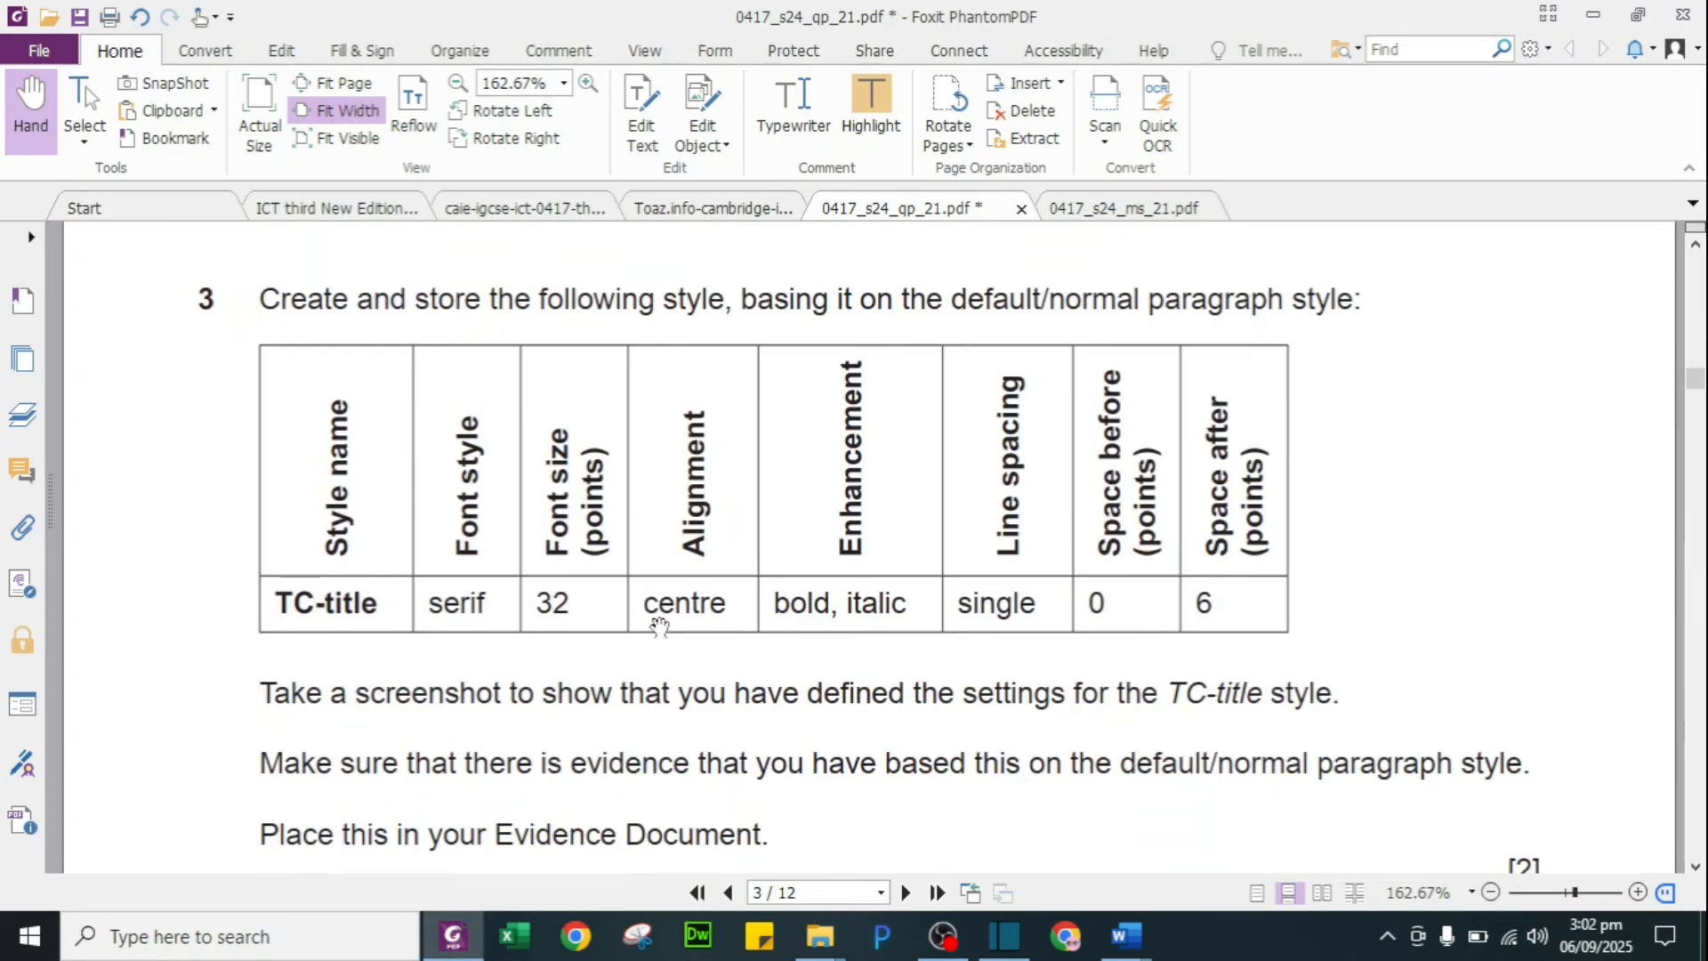
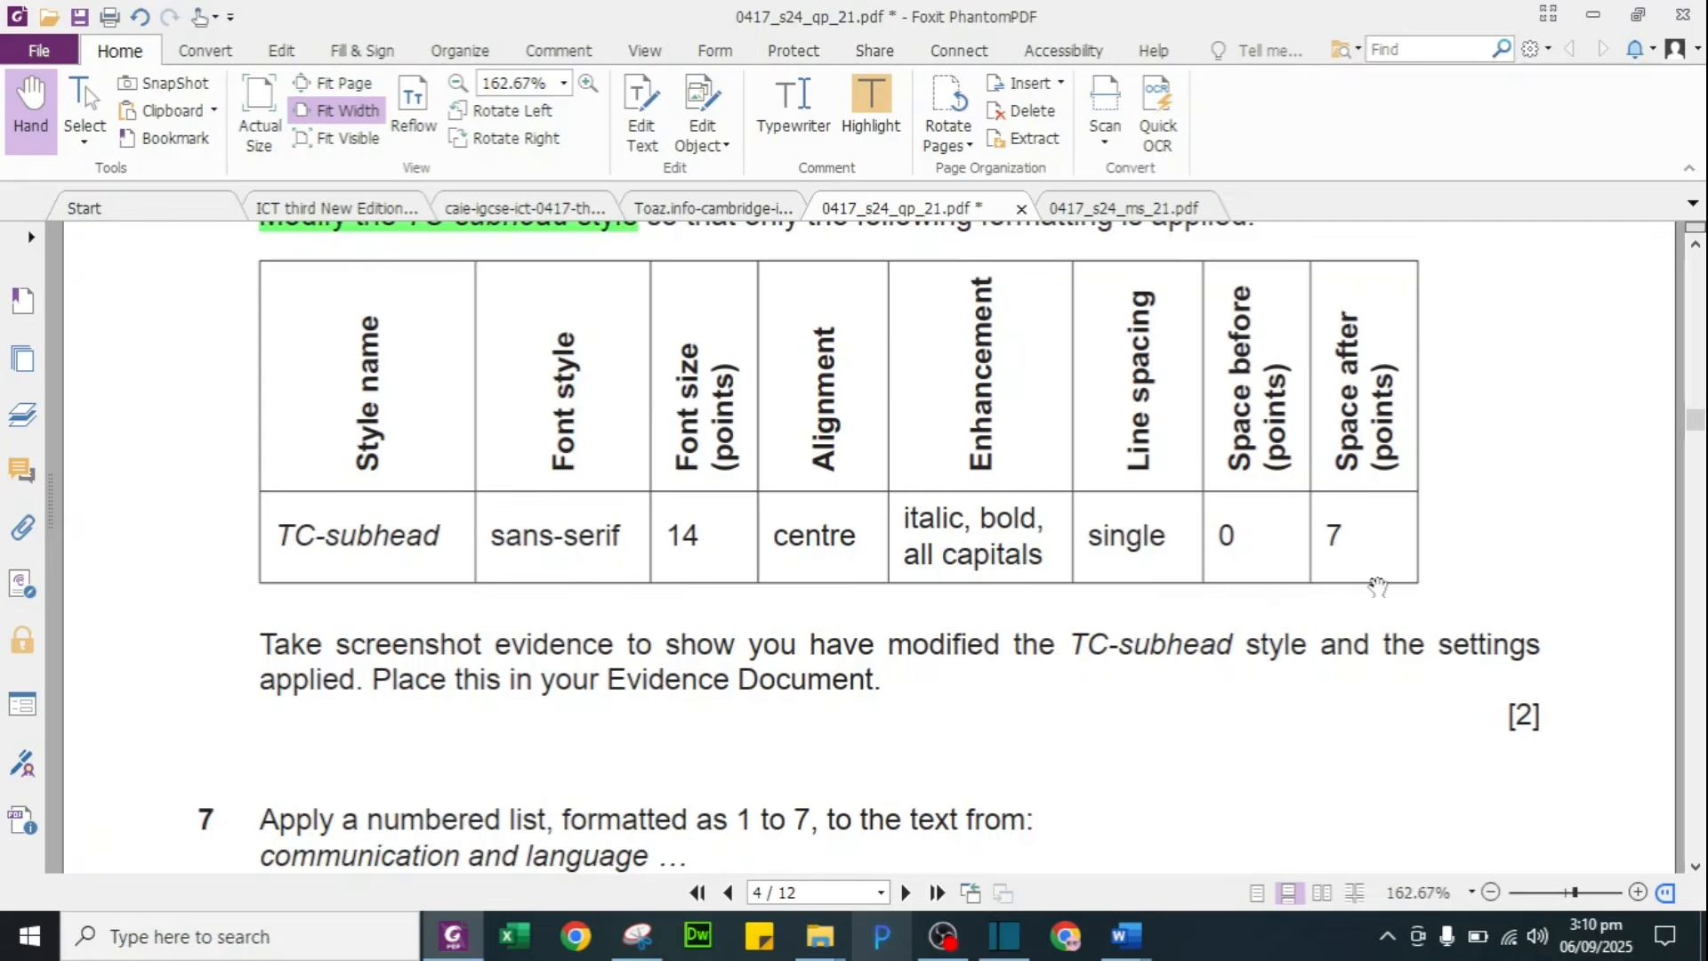
# Step: Set the TC-subhead style's paragraph spacing Before to 0 pt
pyautogui.hotkey('alt', 'Tab')
pyautogui.click(124, 792)
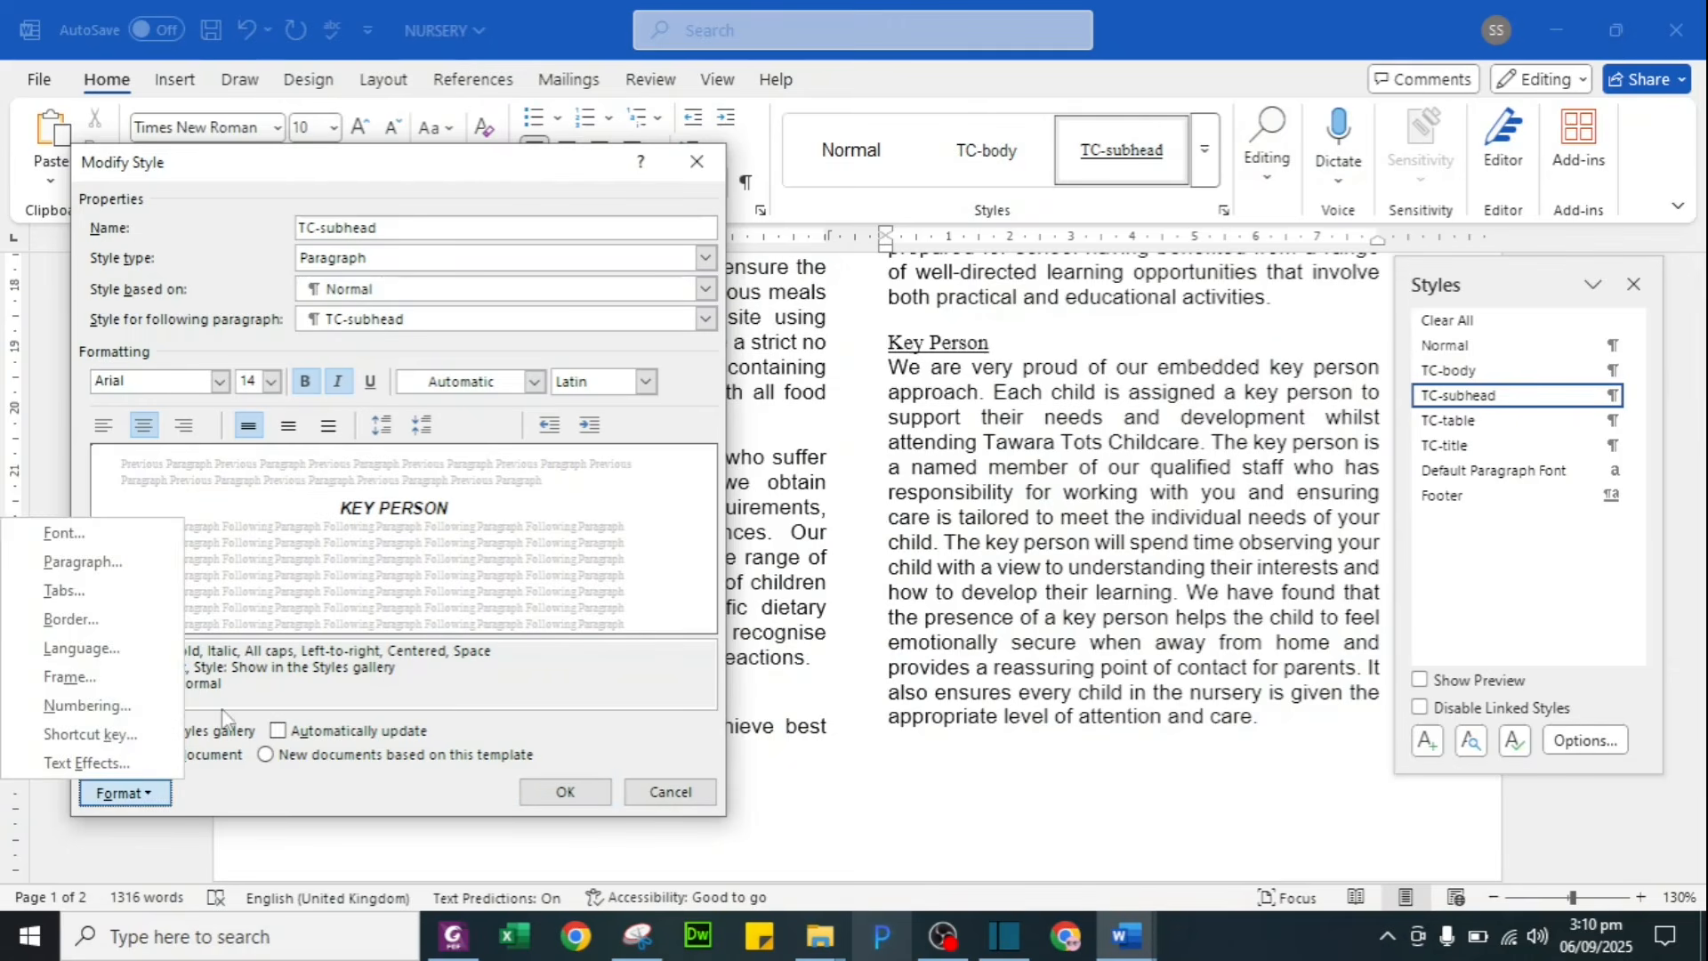
pyautogui.click(93, 567)
pyautogui.moveTo(498, 182); pyautogui.dragTo(1093, 156)
pyautogui.moveTo(890, 511); pyautogui.dragTo(843, 544)
pyautogui.write('0')
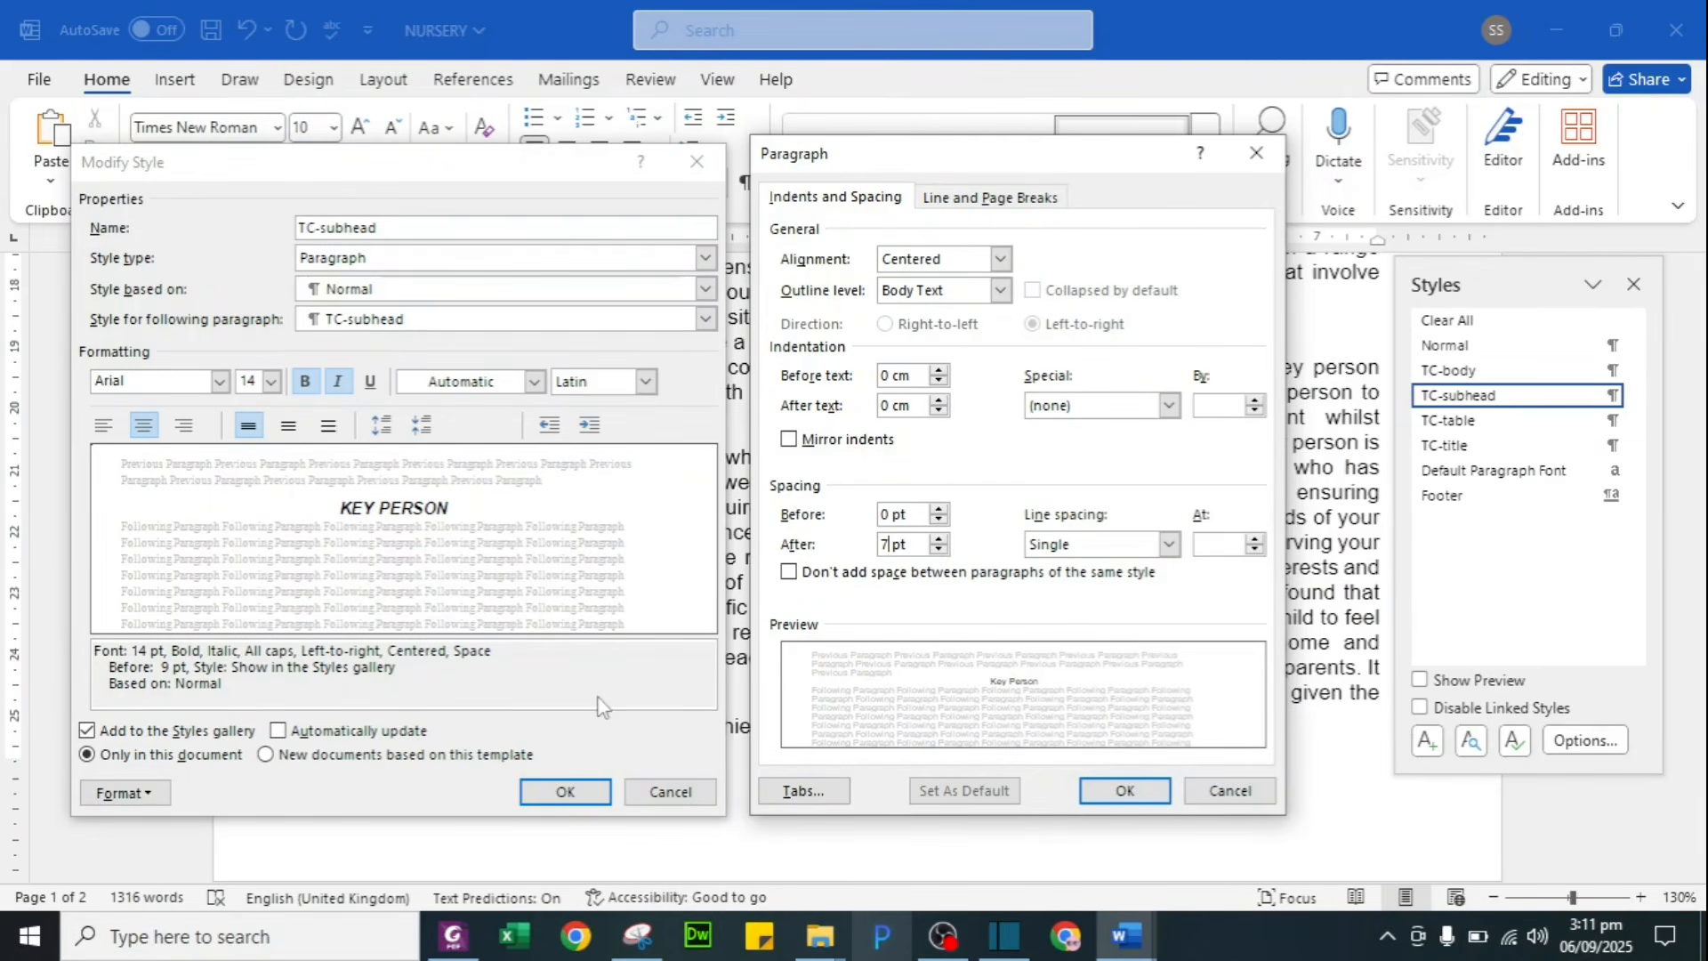
# Step: Snip a screenshot of both the Modify Style and Paragraph dialogs
pyautogui.click(637, 936)
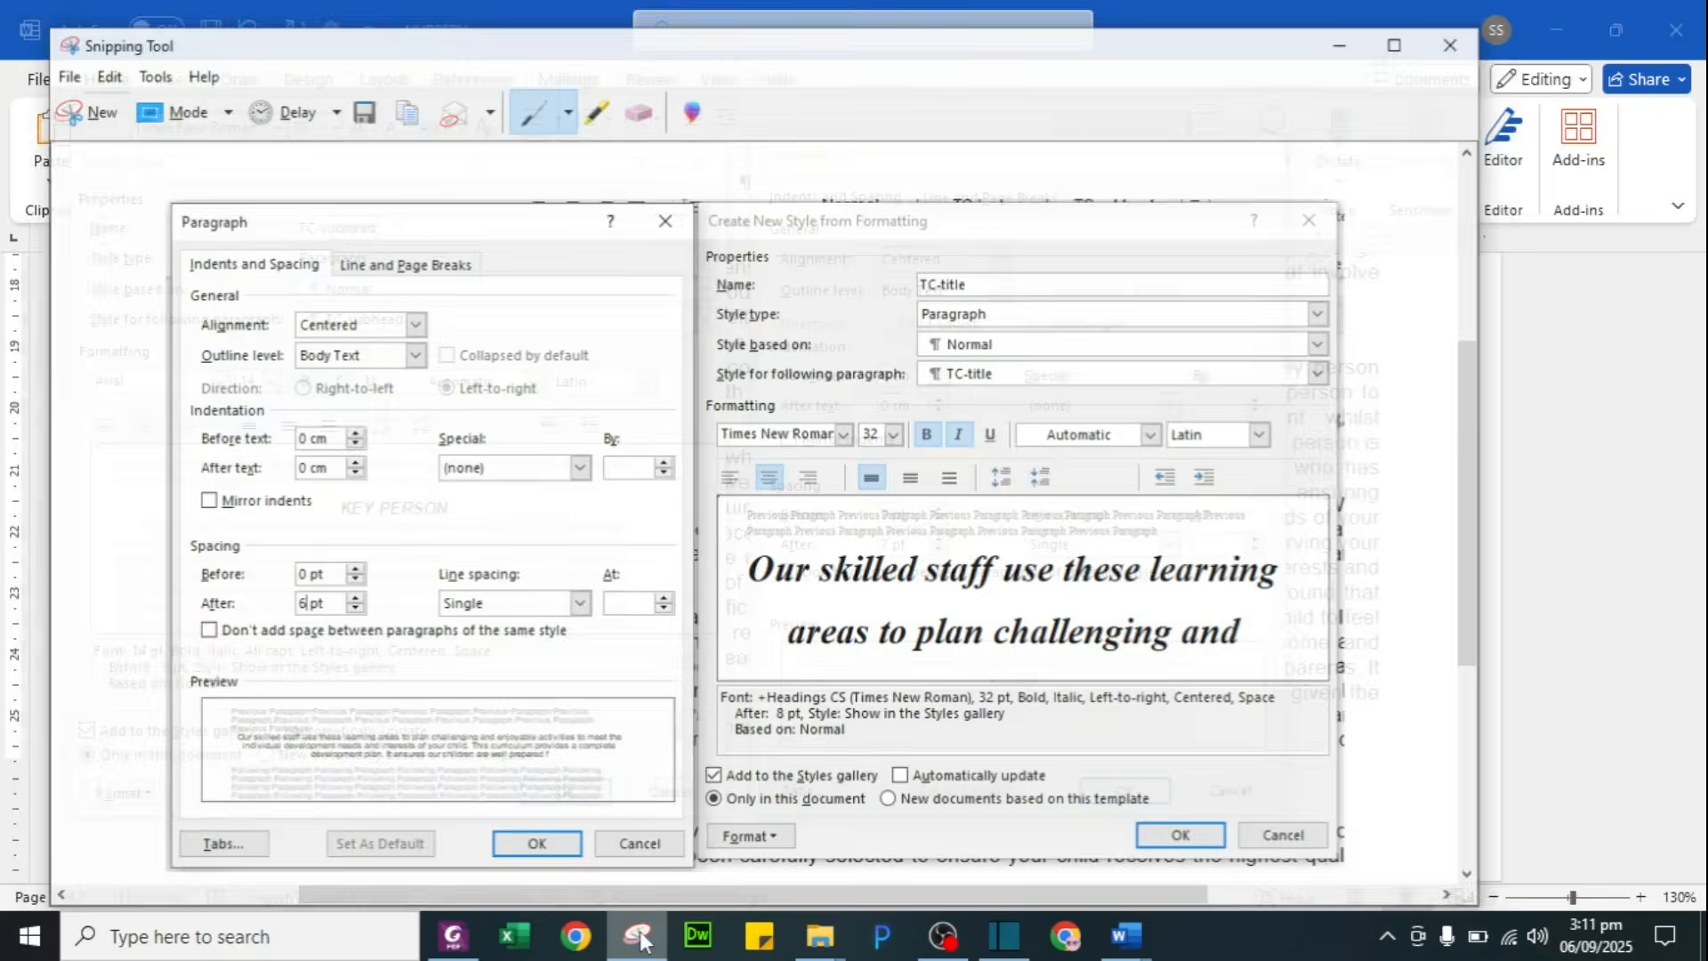
pyautogui.click(85, 92)
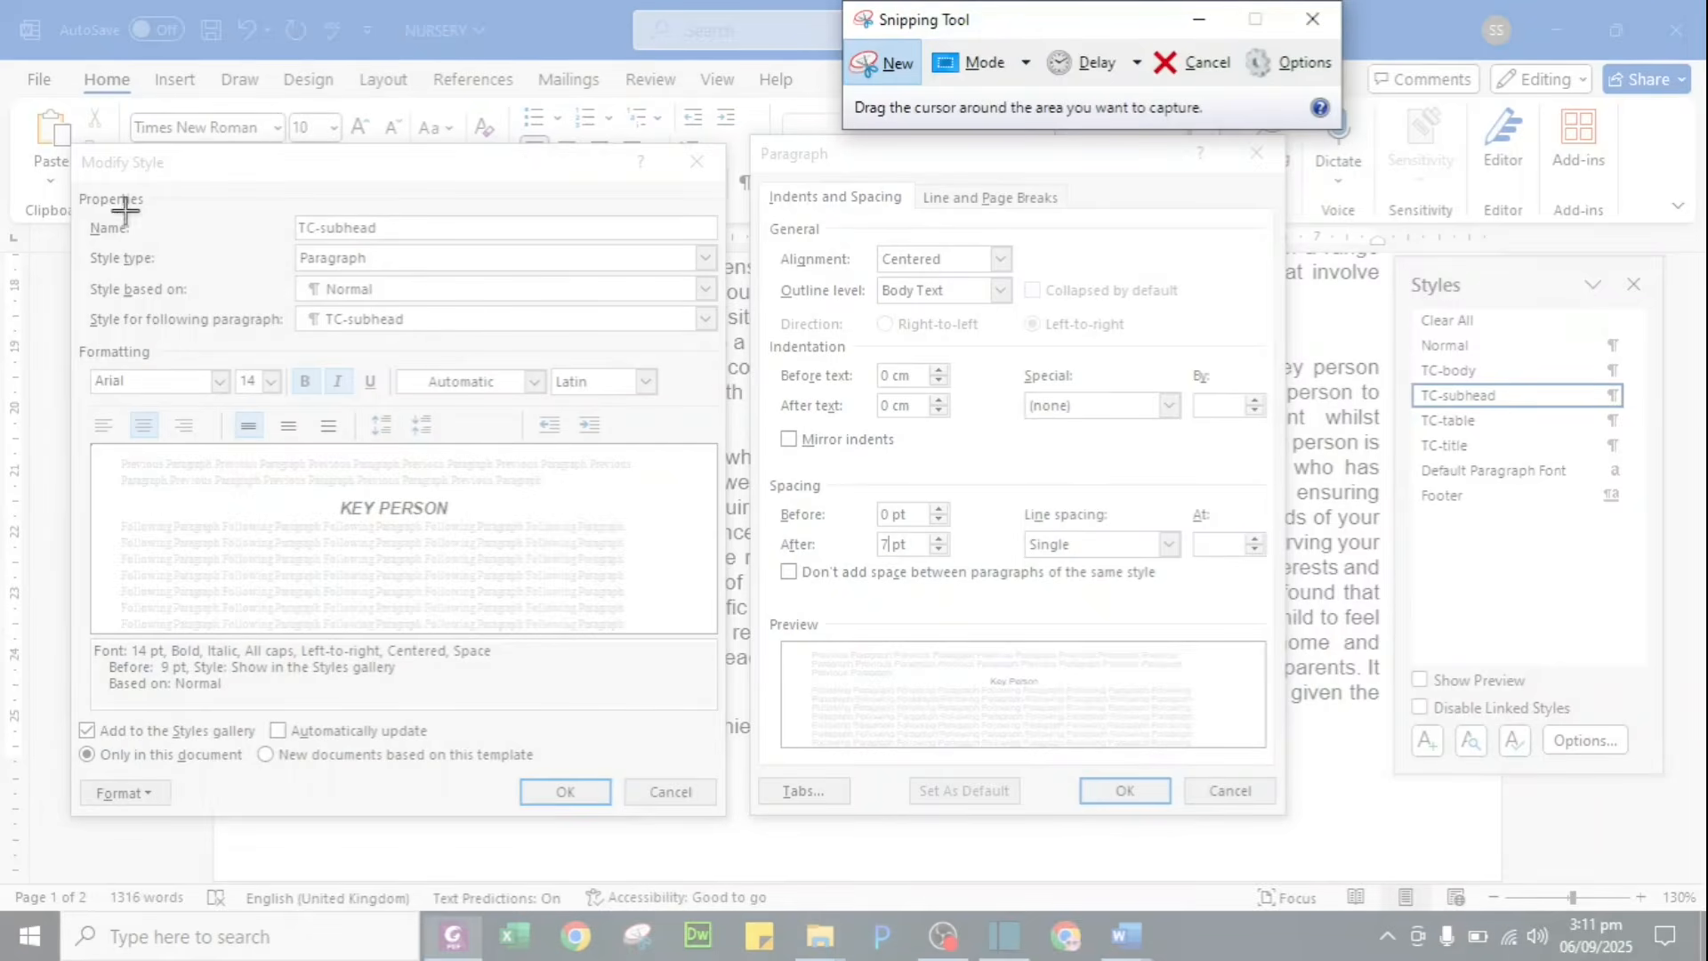
pyautogui.moveTo(69, 142); pyautogui.dragTo(1290, 823)
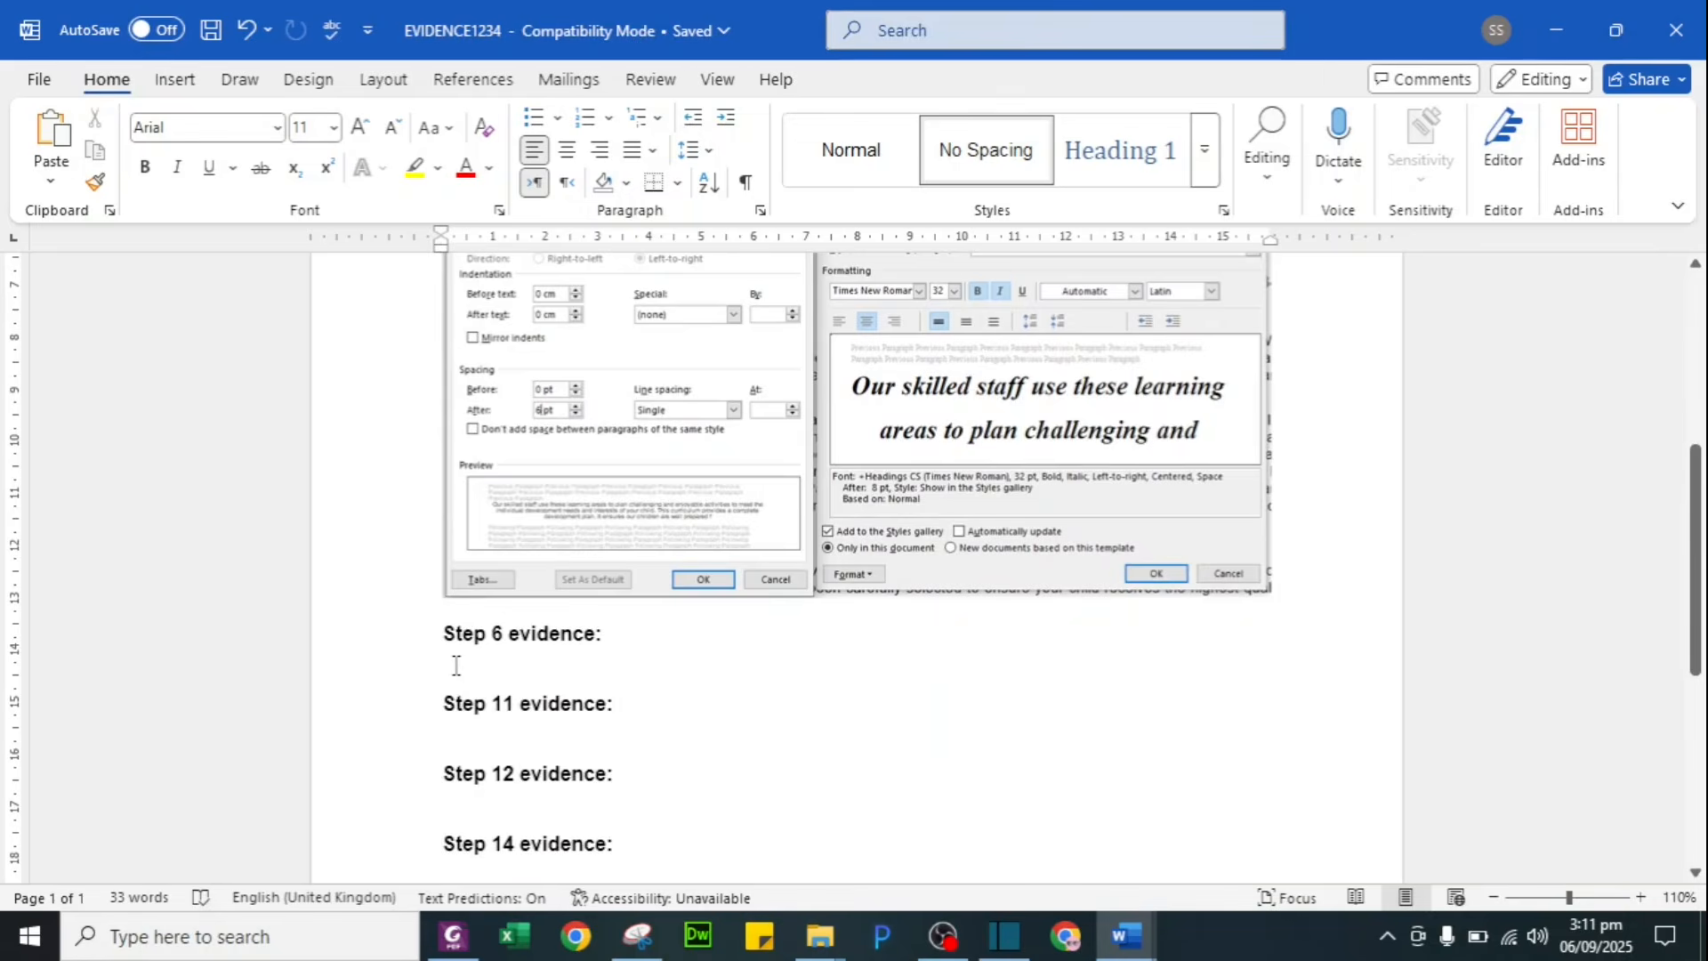
# Step: Paste the TC-subhead settings screenshot under Step 6 evidence in EVIDENCE1234
pyautogui.hotkey('ctrl', 'v')
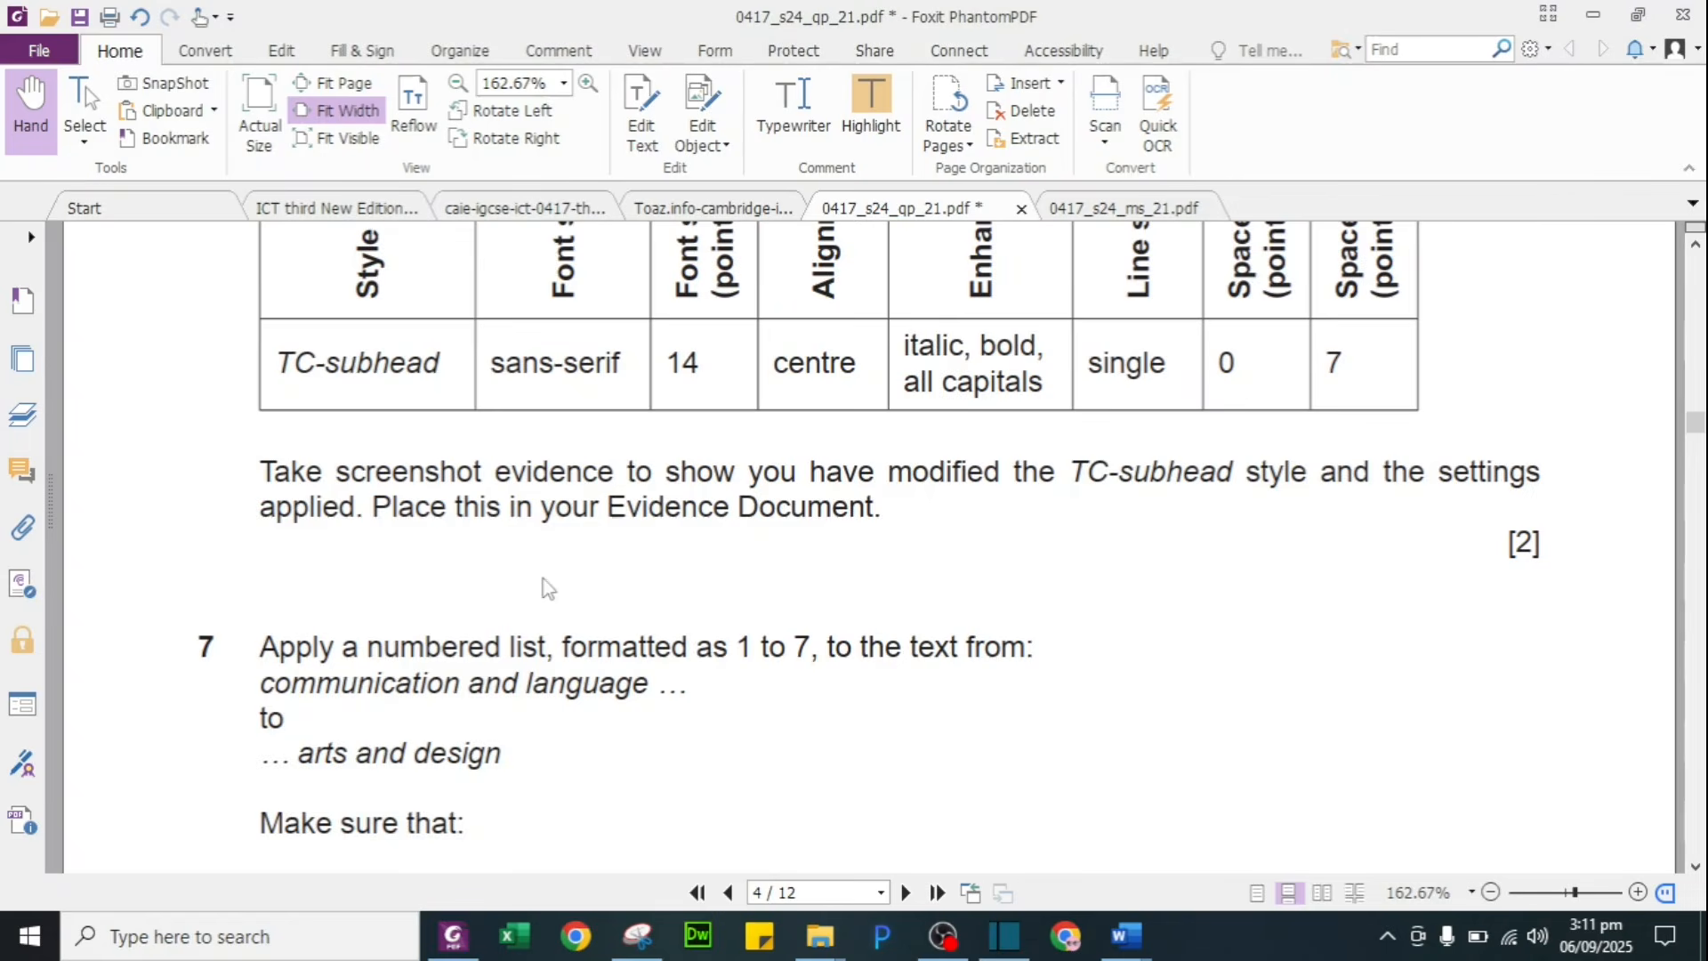
pyautogui.scroll(4, 556, 458)
pyautogui.scroll(-3, 553, 451)
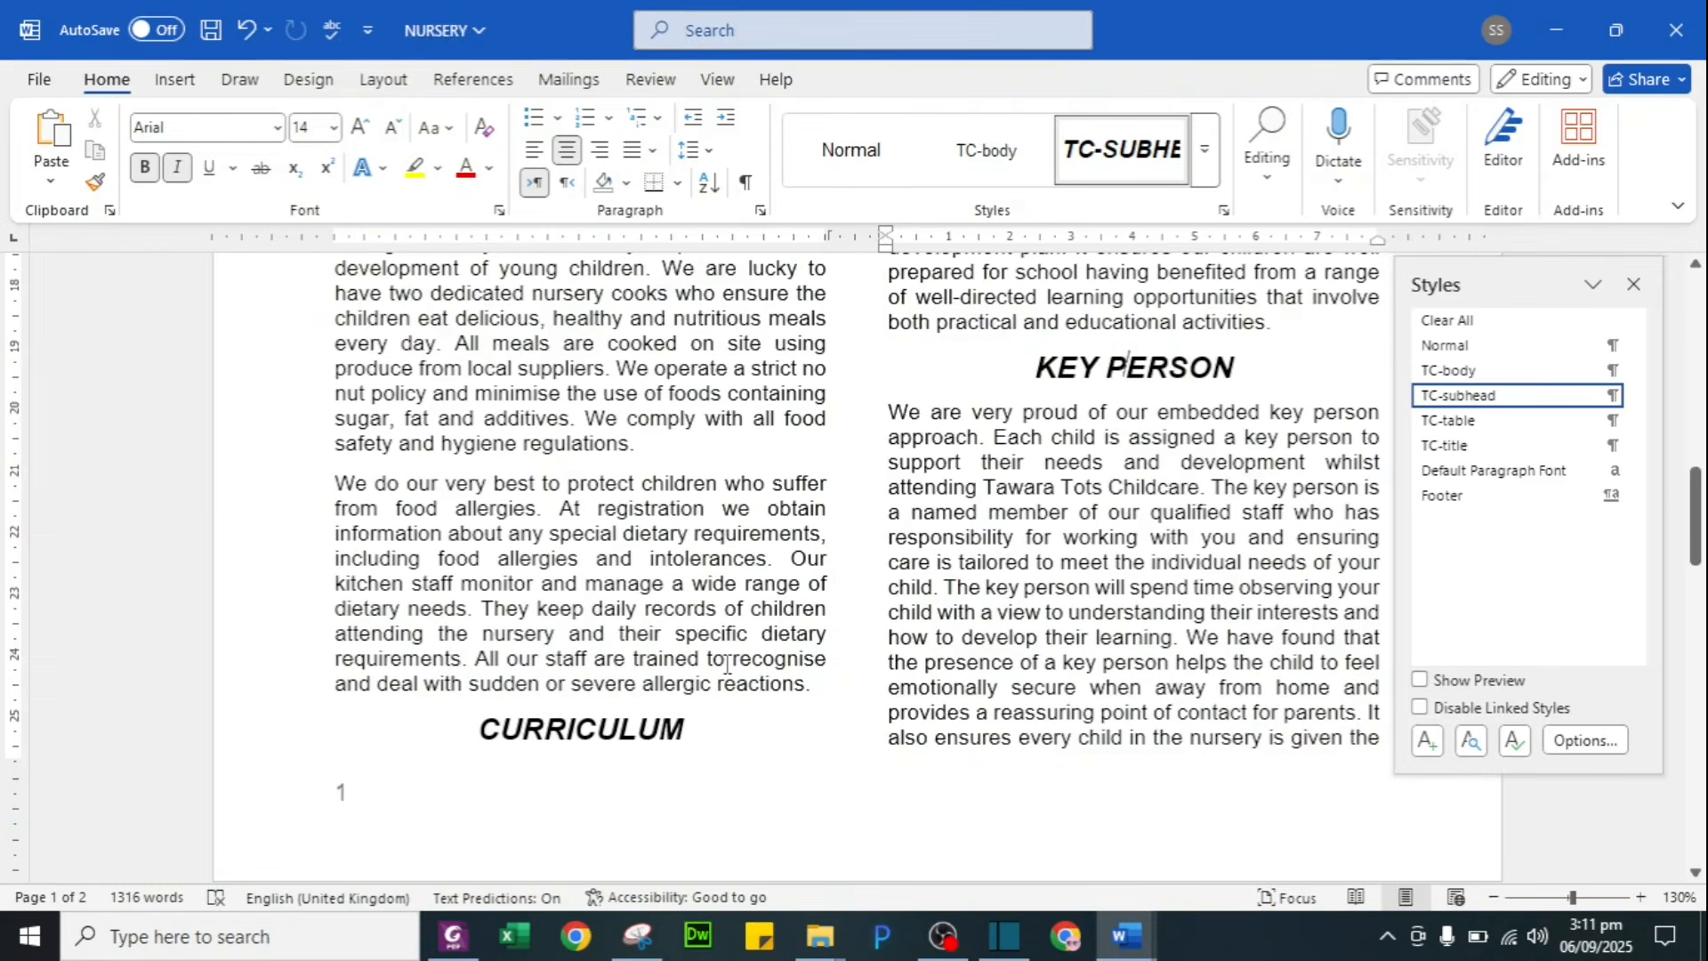
# Step: Switch back to the NURSERY prospectus and then to the question paper's task 7
pyautogui.hotkey('alt', 'Tab')
pyautogui.press('Tab')
pyautogui.scroll(-1, 783, 676)
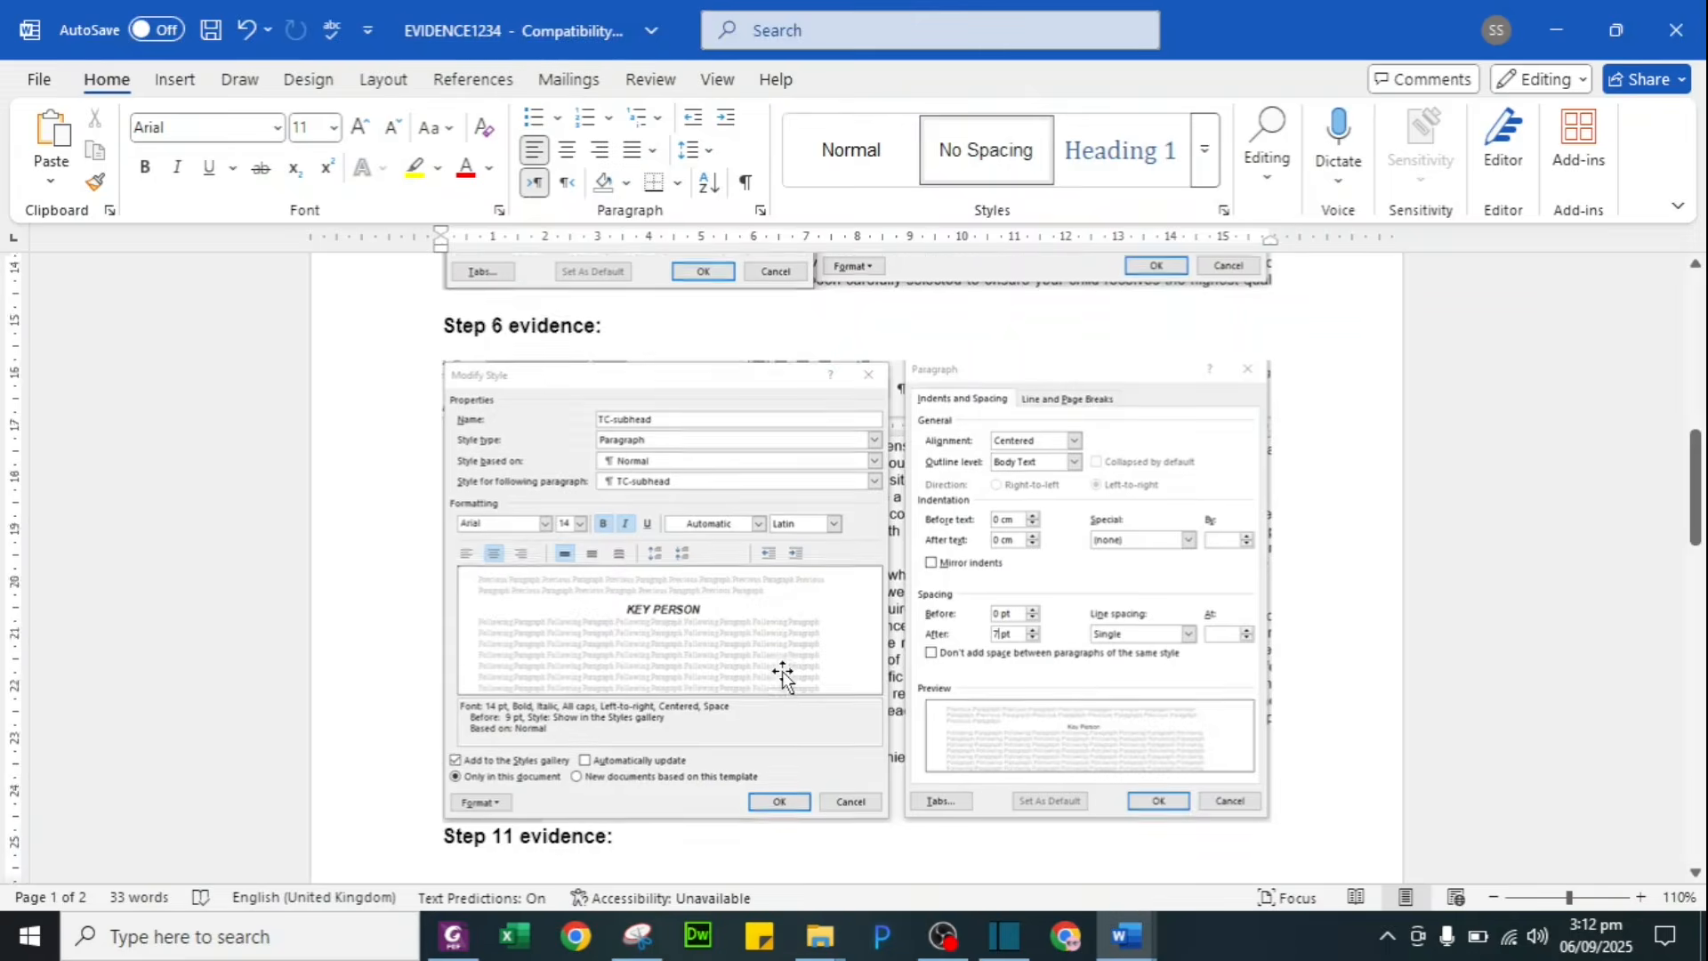
pyautogui.hotkey('alt', 'Tab')
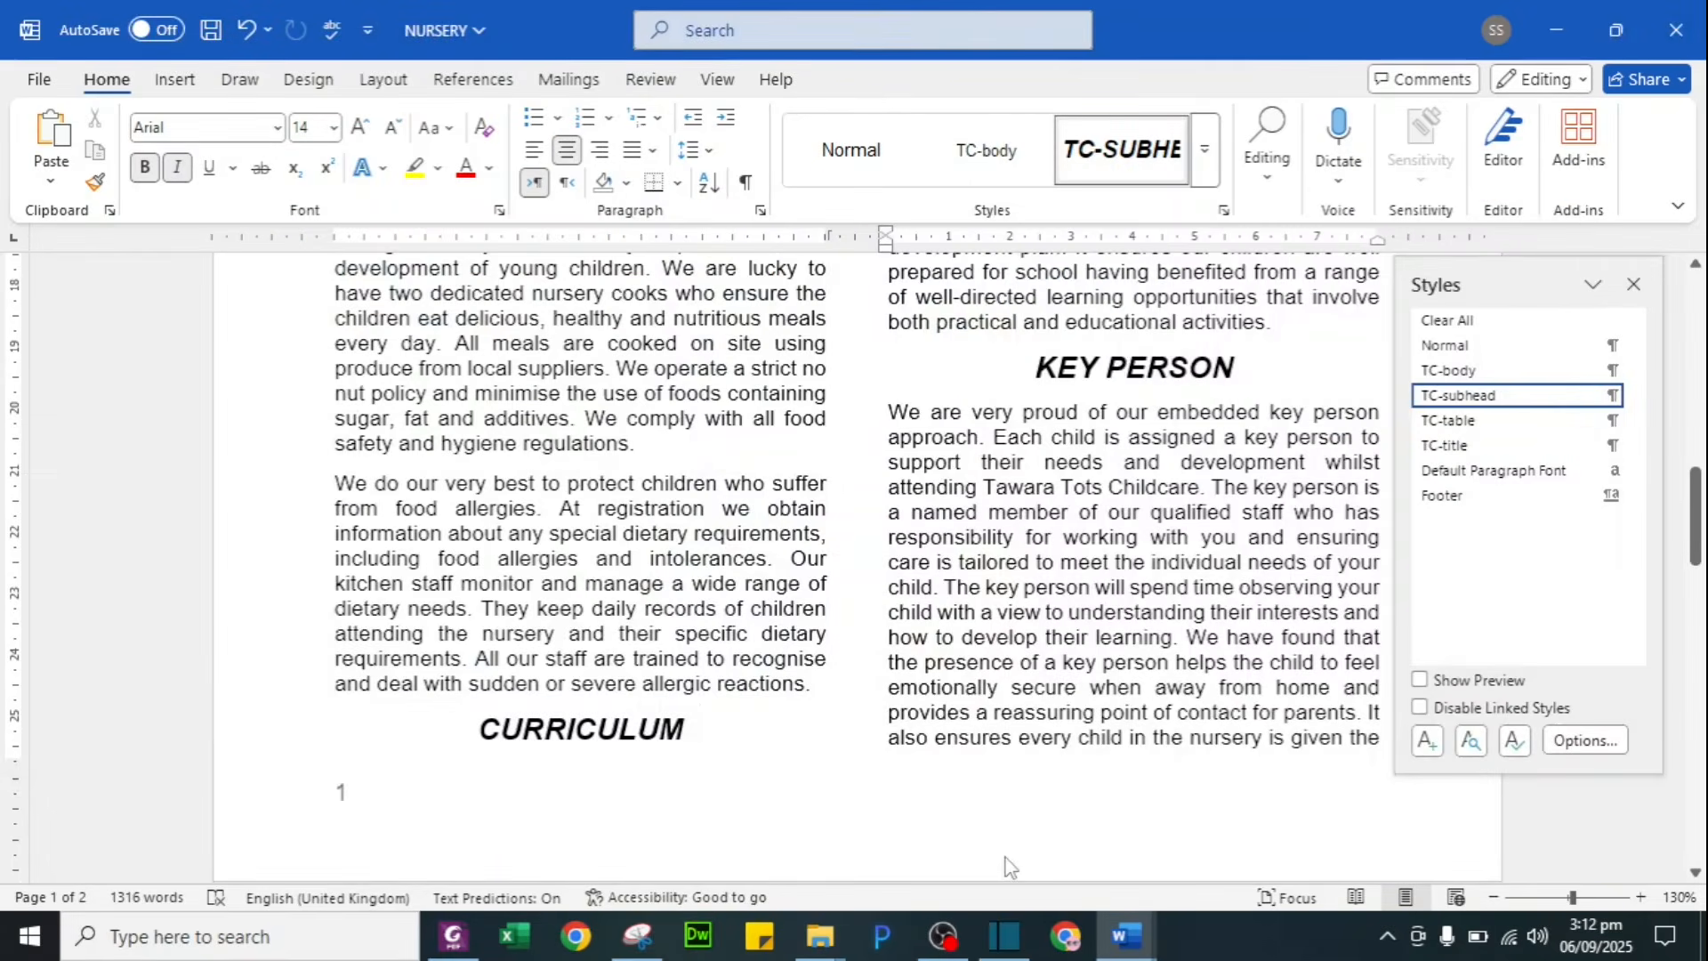
pyautogui.hotkey('alt', 'Tab')
pyautogui.press('Tab')
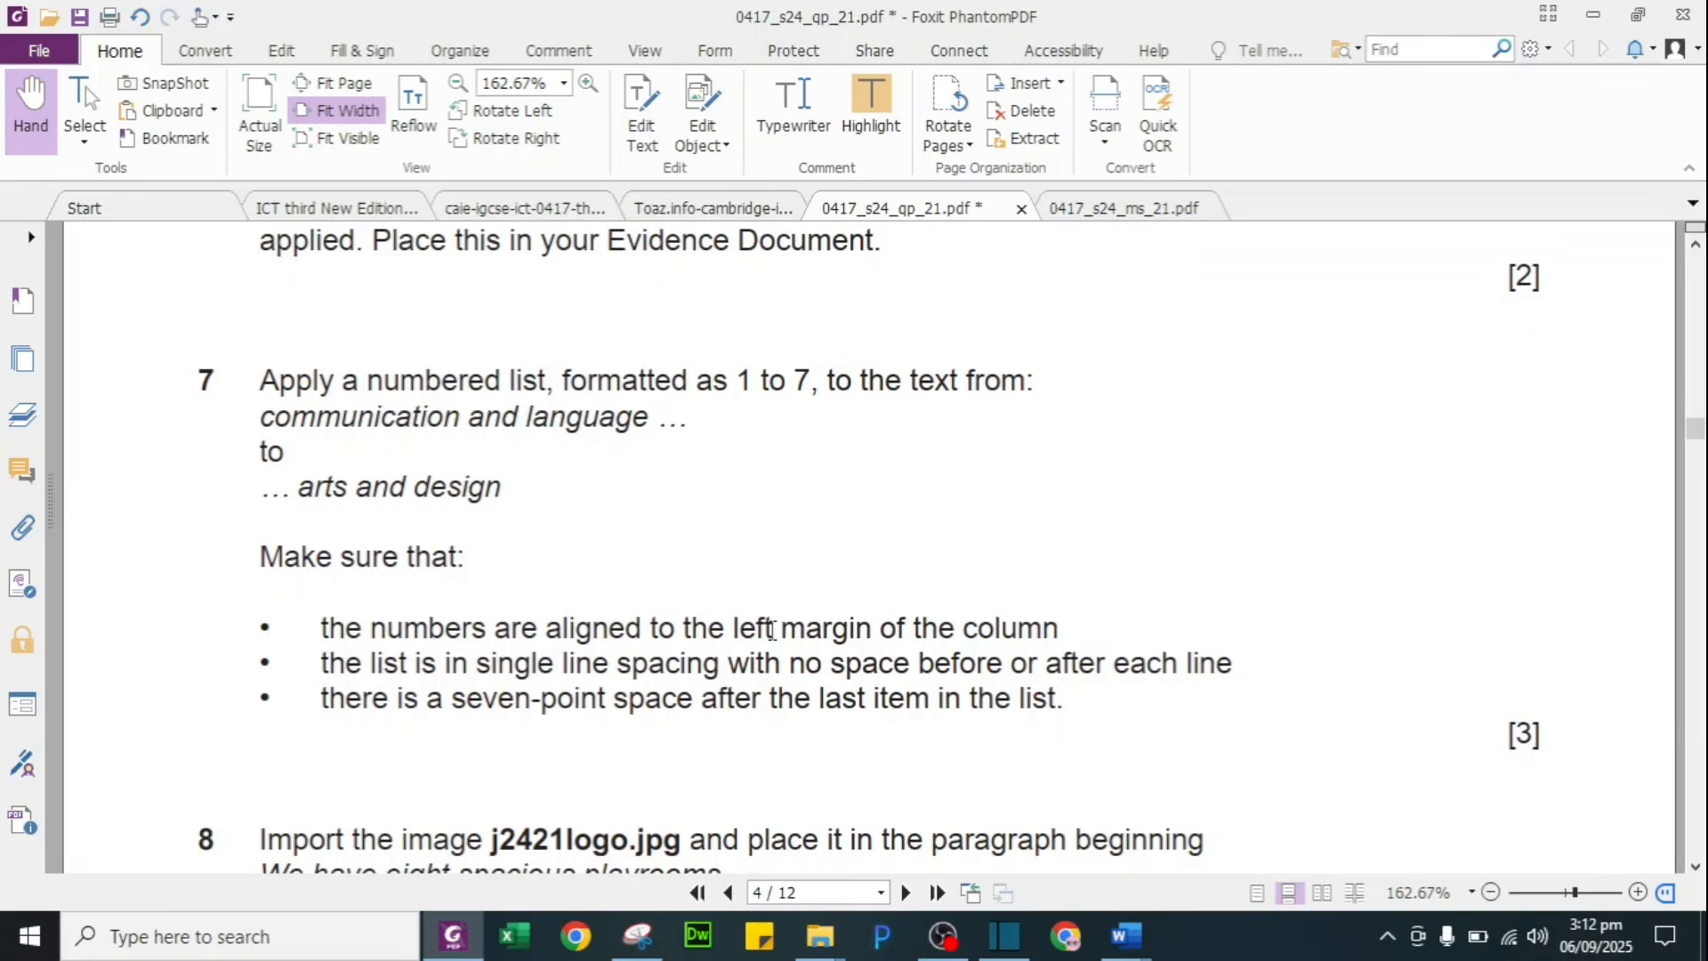
# Step: Highlight task 7's left-margin, single line spacing and no space before/after requirements in green
pyautogui.moveTo(377, 625); pyautogui.dragTo(880, 622)
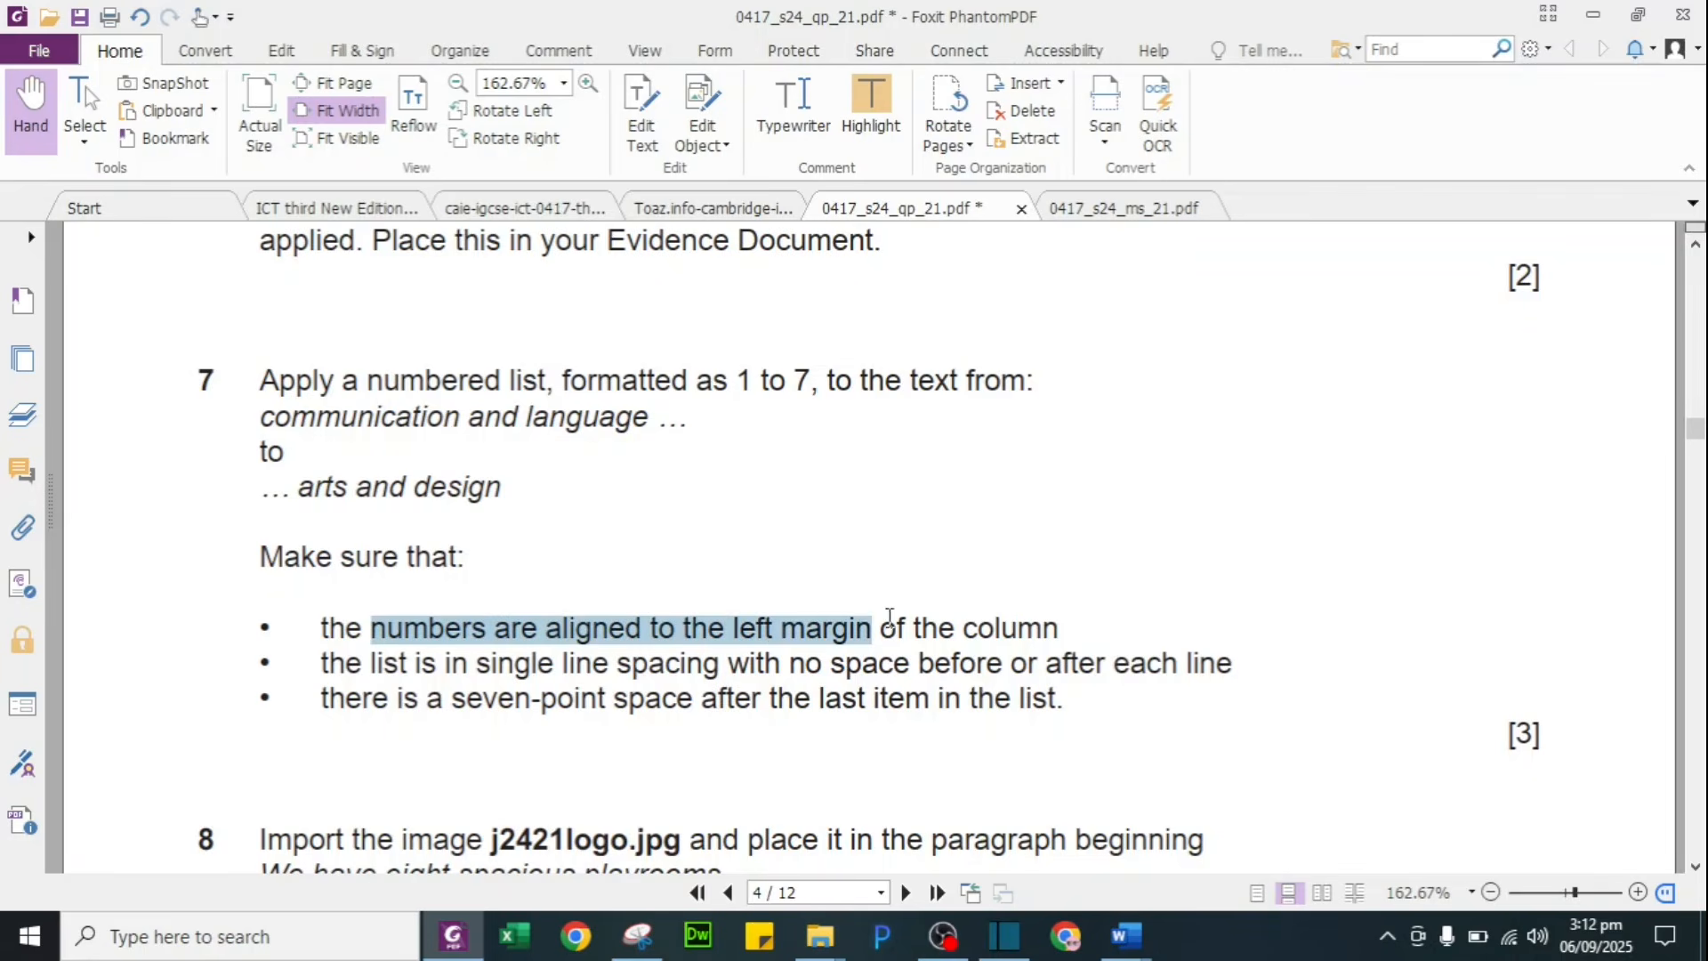
pyautogui.click(930, 580)
pyautogui.moveTo(392, 668); pyautogui.dragTo(1114, 665)
pyautogui.moveTo(805, 666); pyautogui.dragTo(1105, 667)
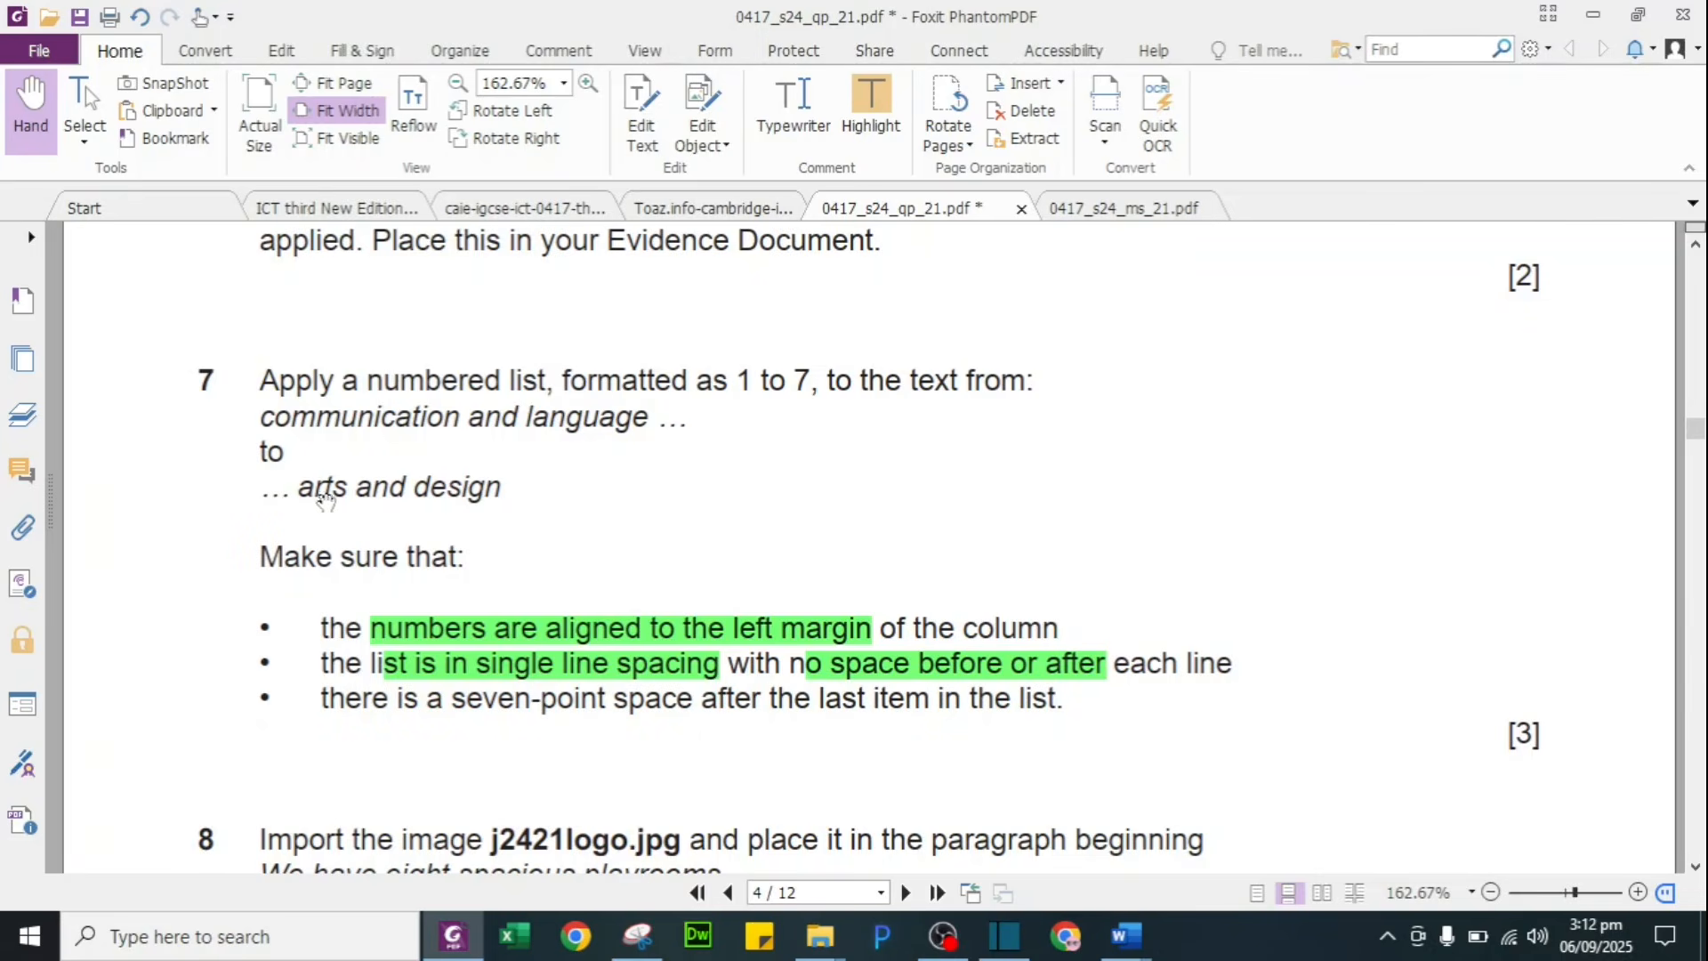
# Step: Return to NURSERY and bring the seven curriculum learning areas into view
pyautogui.hotkey('alt', 'Tab')
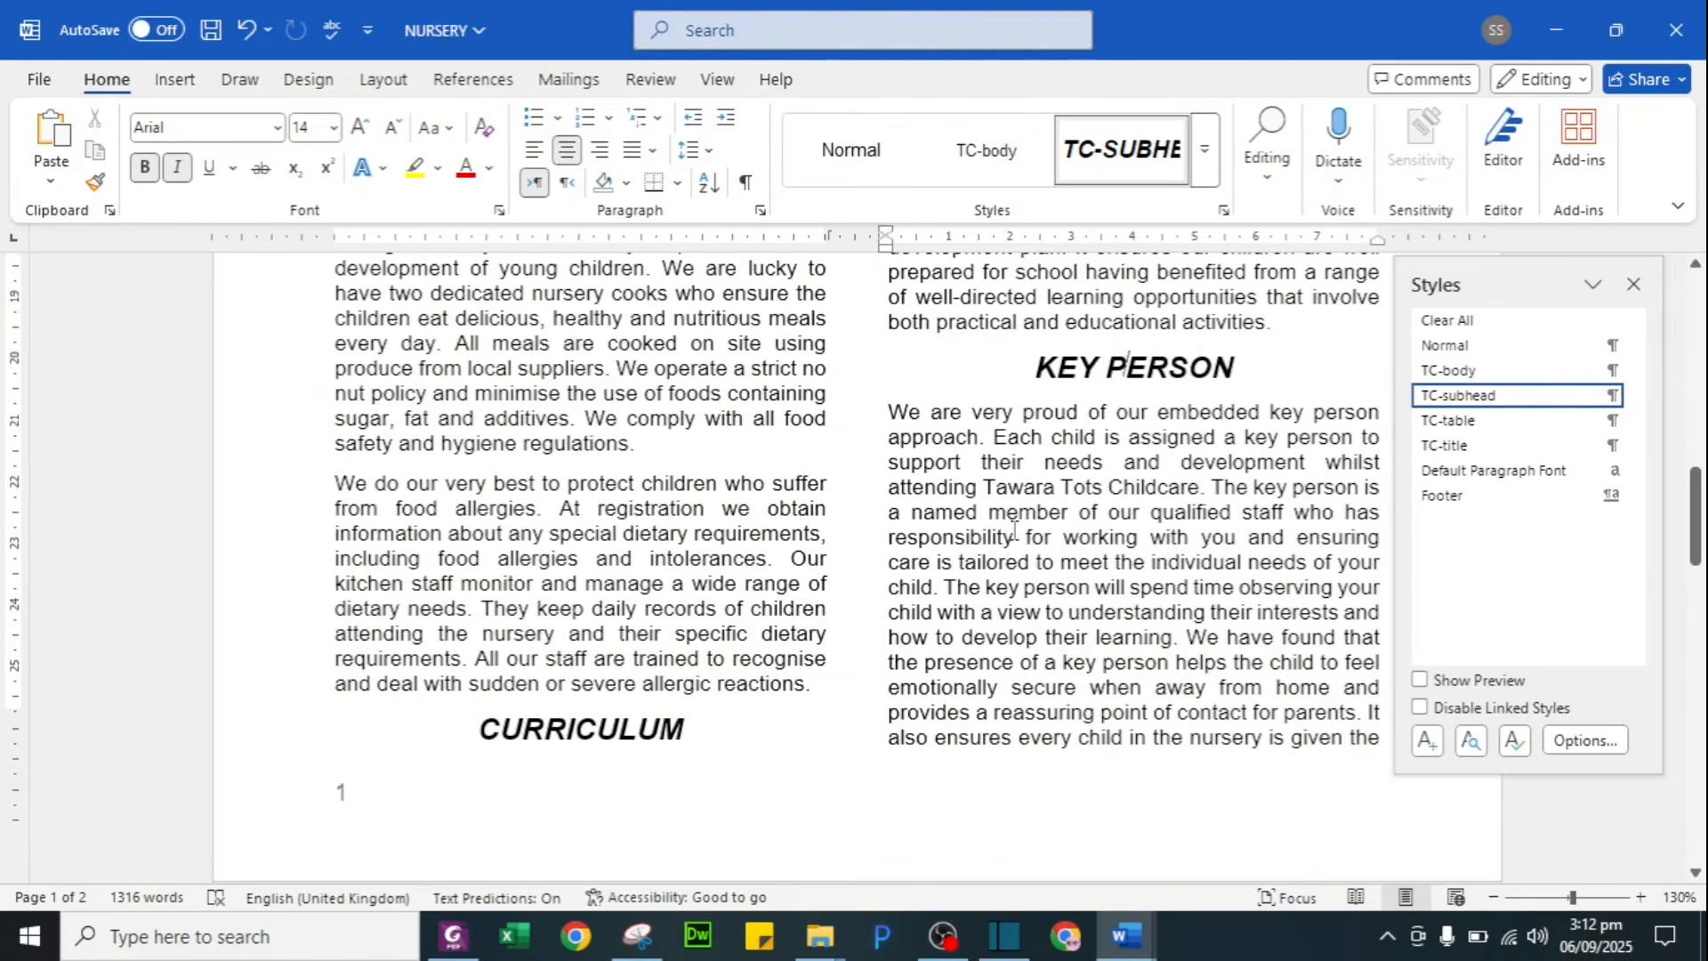
pyautogui.scroll(-12, 1013, 530)
pyautogui.scroll(-3, 1013, 530)
pyautogui.scroll(15, 1013, 530)
pyautogui.scroll(1, 1013, 530)
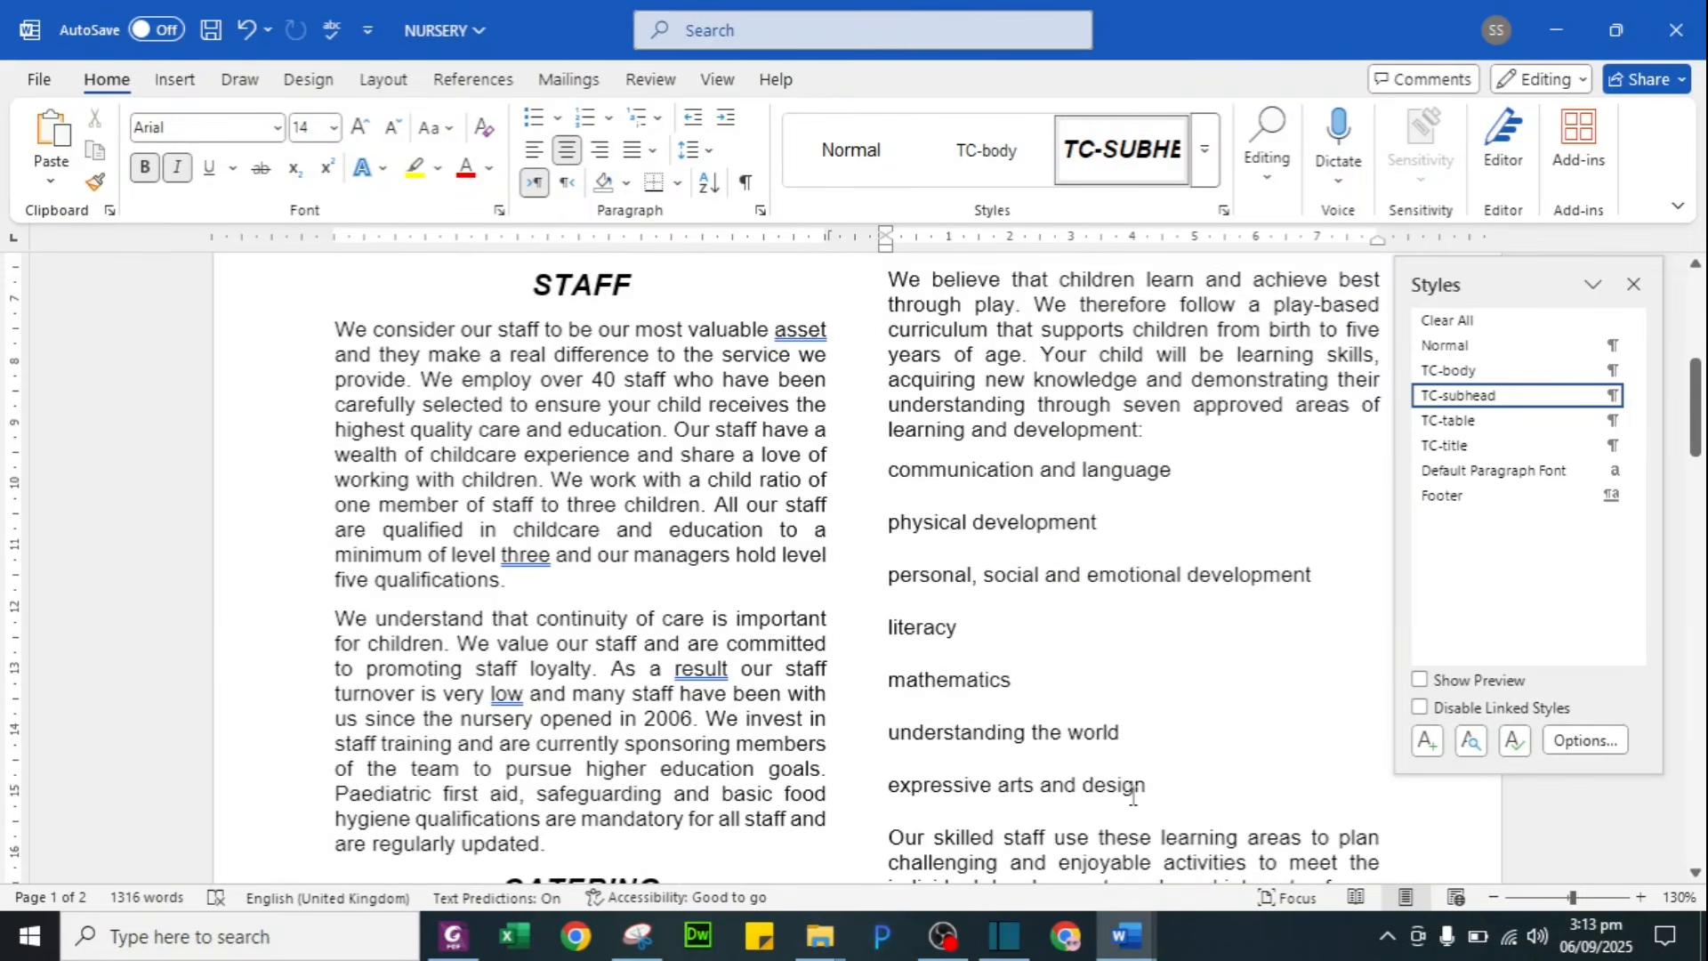
# Step: Number the seven curriculum area lines with the 1. 2. 3. format
pyautogui.moveTo(890, 471); pyautogui.dragTo(1147, 787)
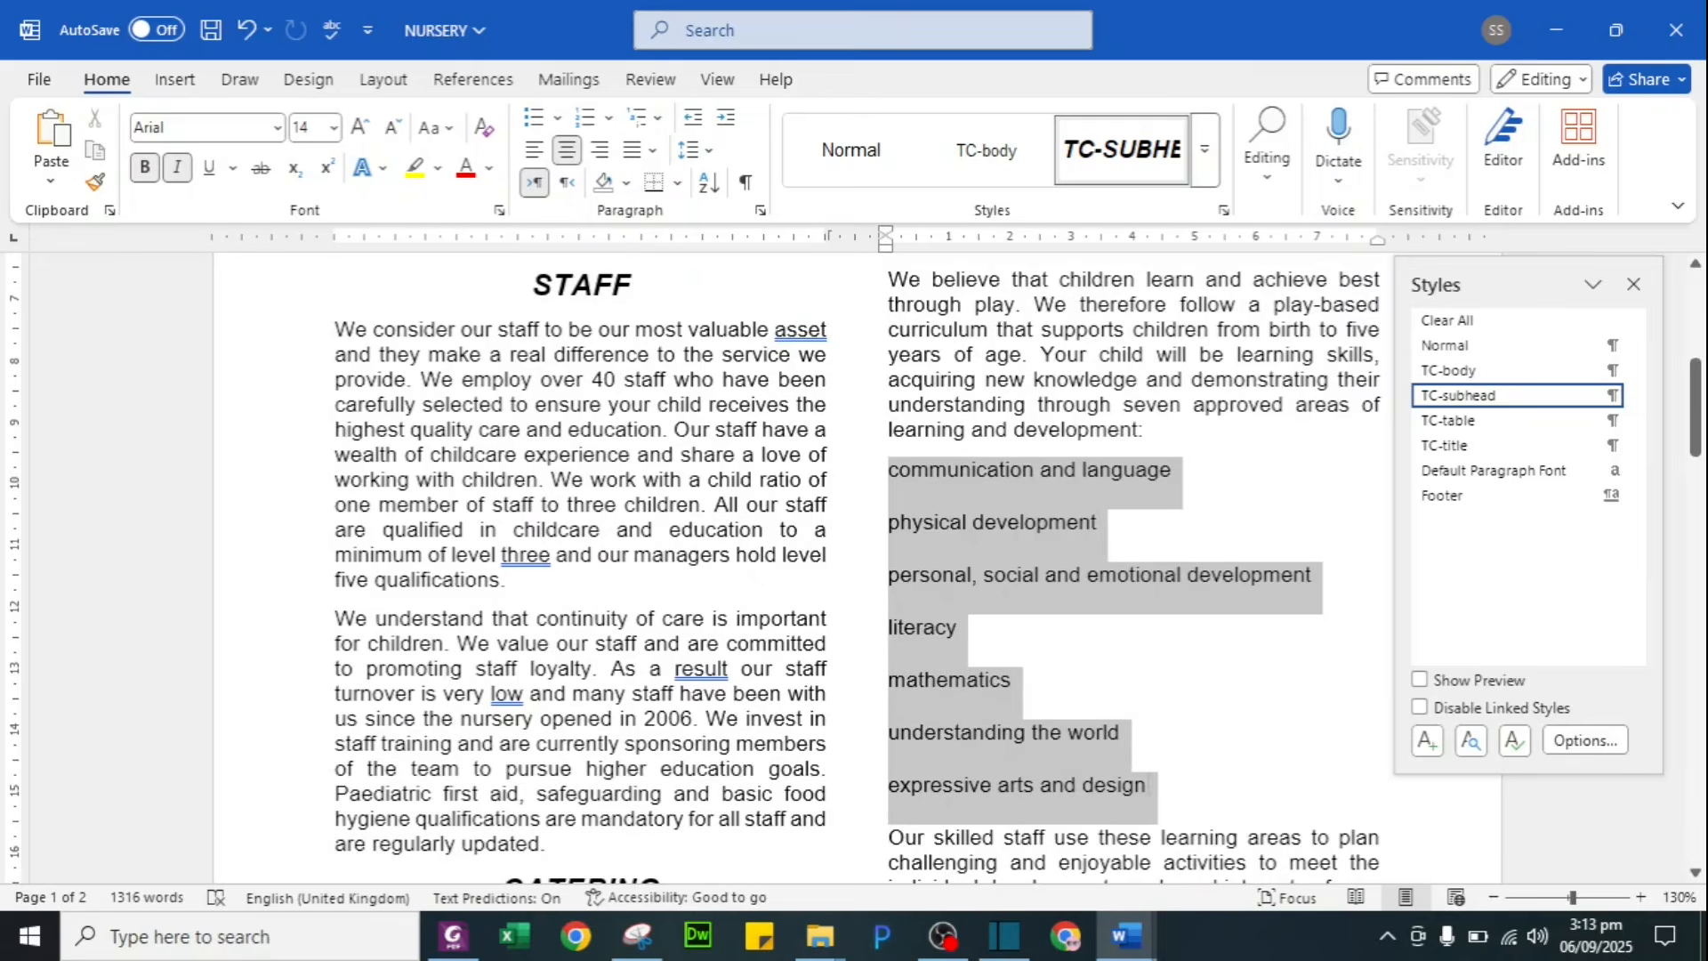
pyautogui.click(608, 118)
pyautogui.click(817, 230)
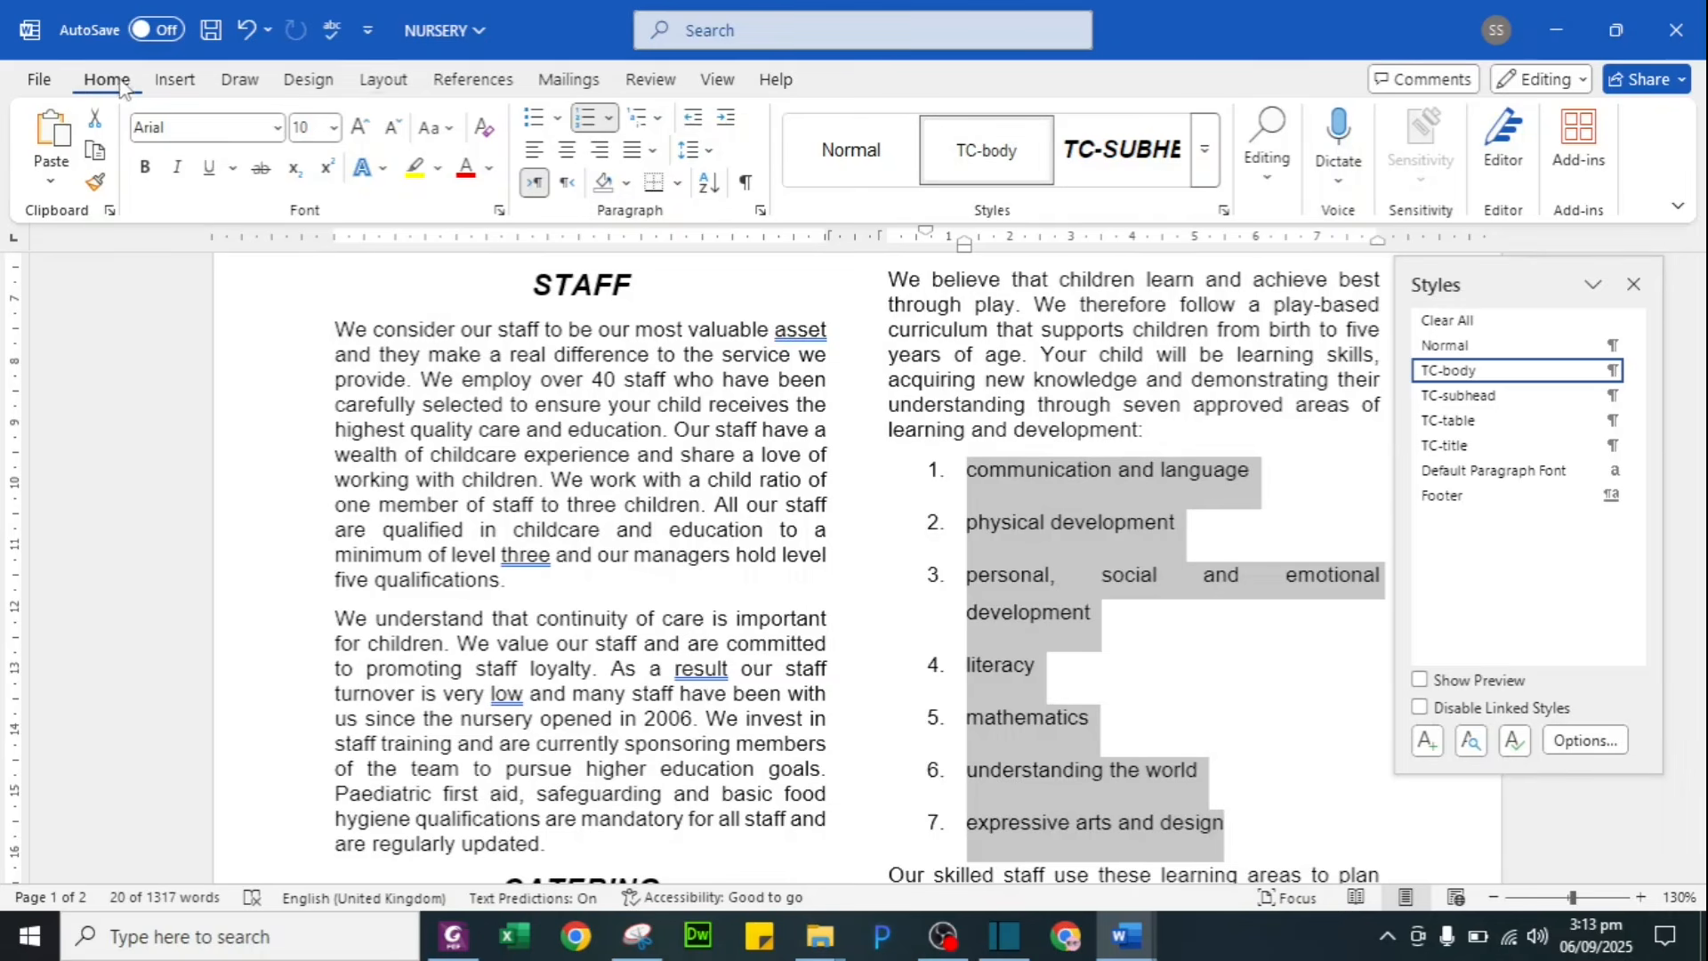
# Step: Set the numbered list's Before text indent to 0 cm
pyautogui.click(758, 214)
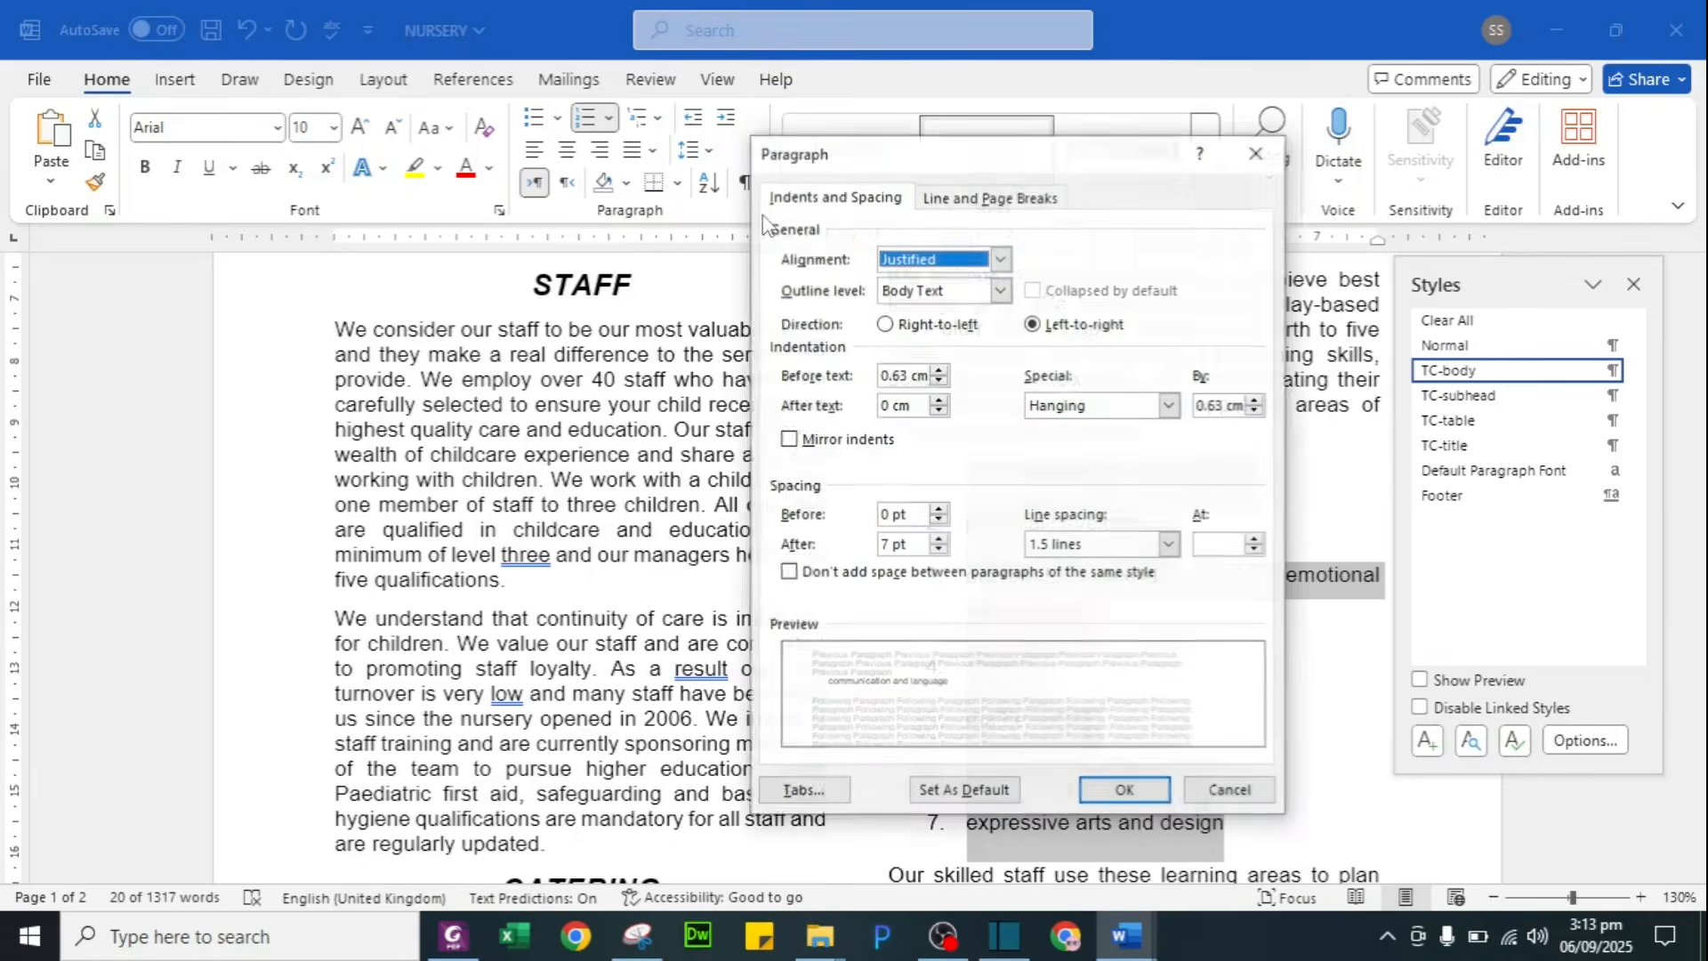
pyautogui.moveTo(981, 160); pyautogui.dragTo(380, 179)
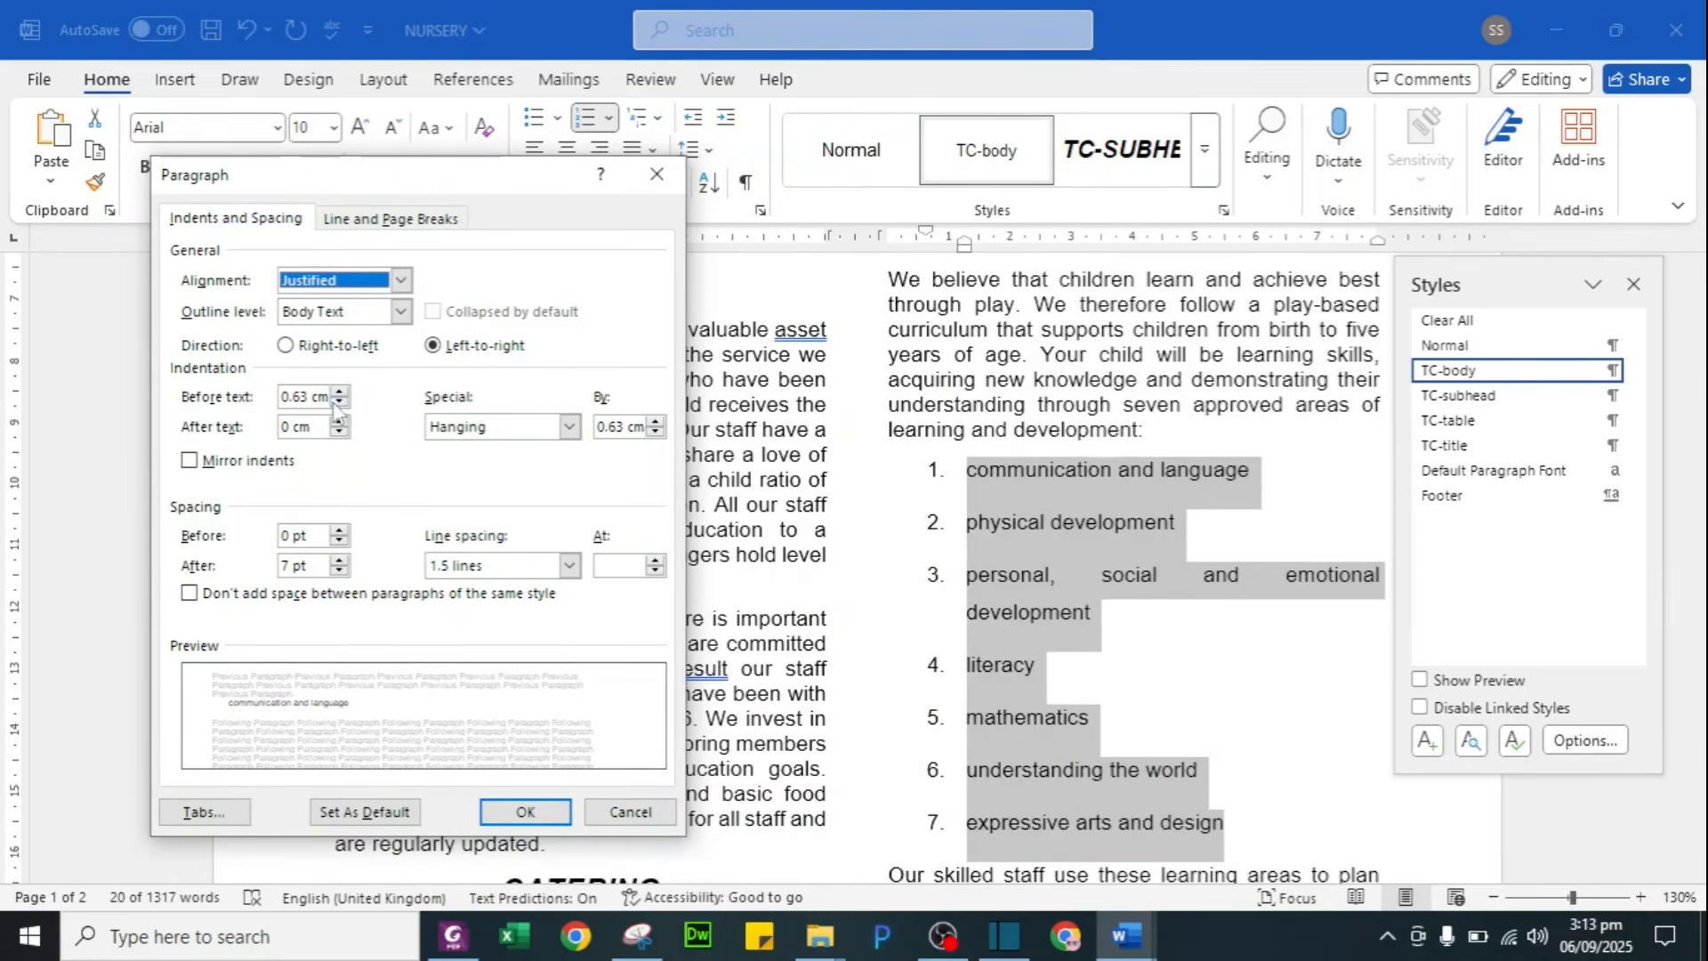
pyautogui.moveTo(309, 396); pyautogui.dragTo(61, 383)
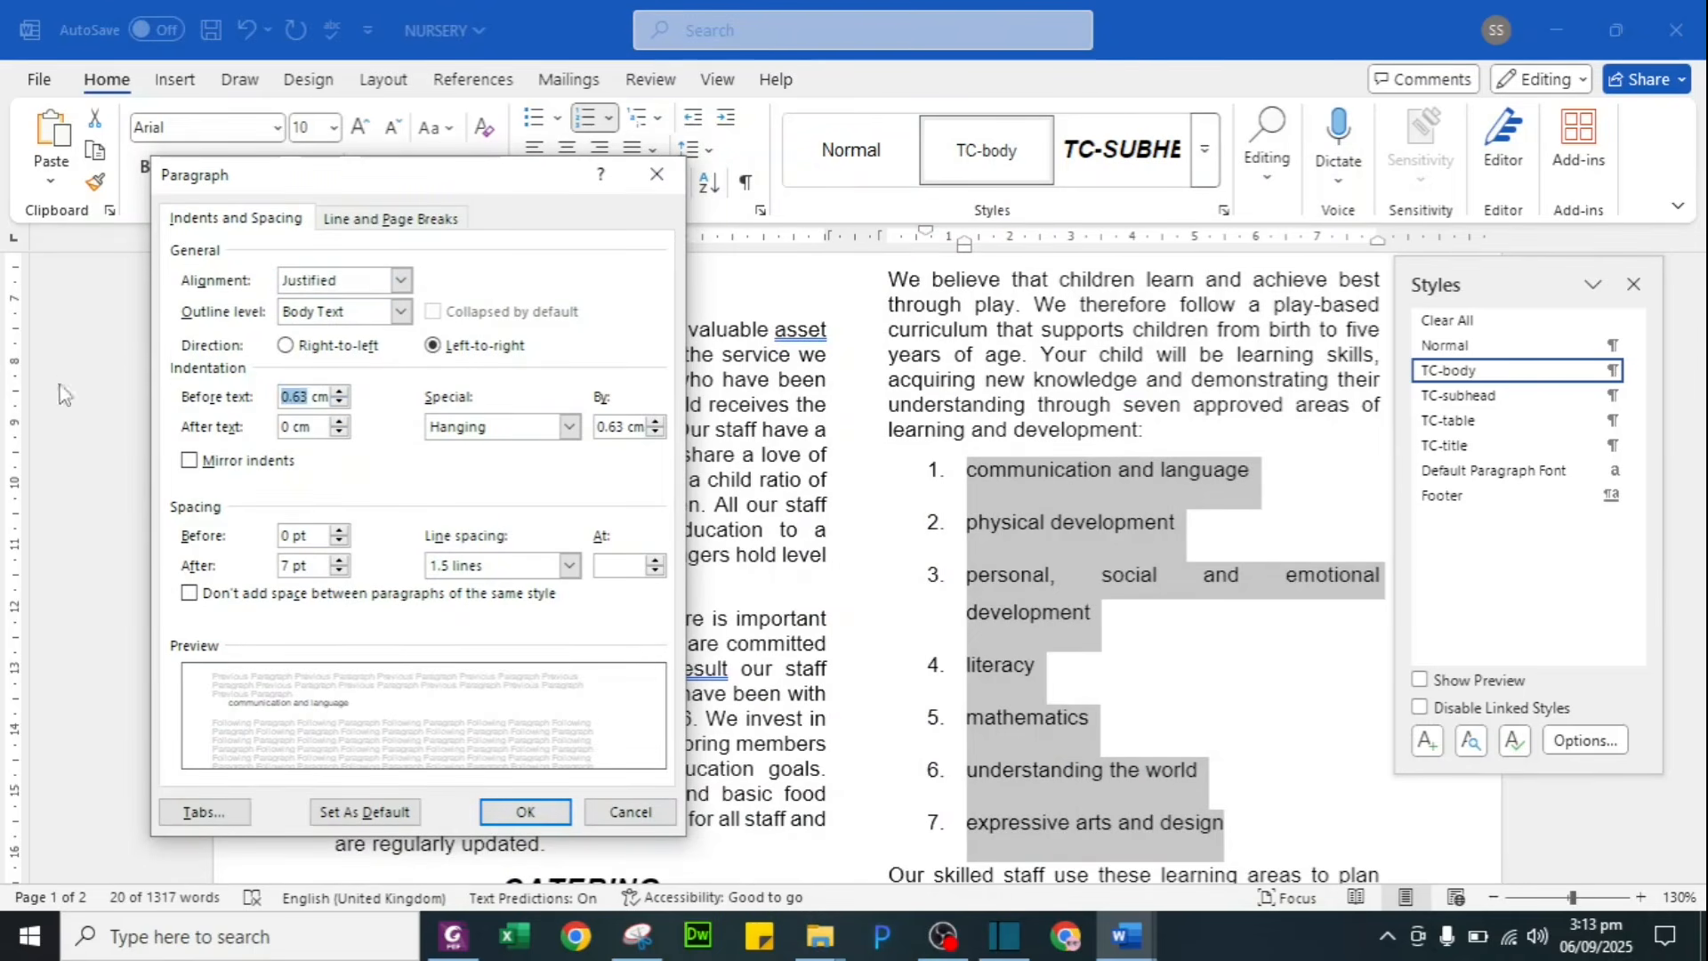
pyautogui.write('0')
pyautogui.click(525, 811)
pyautogui.click(969, 737)
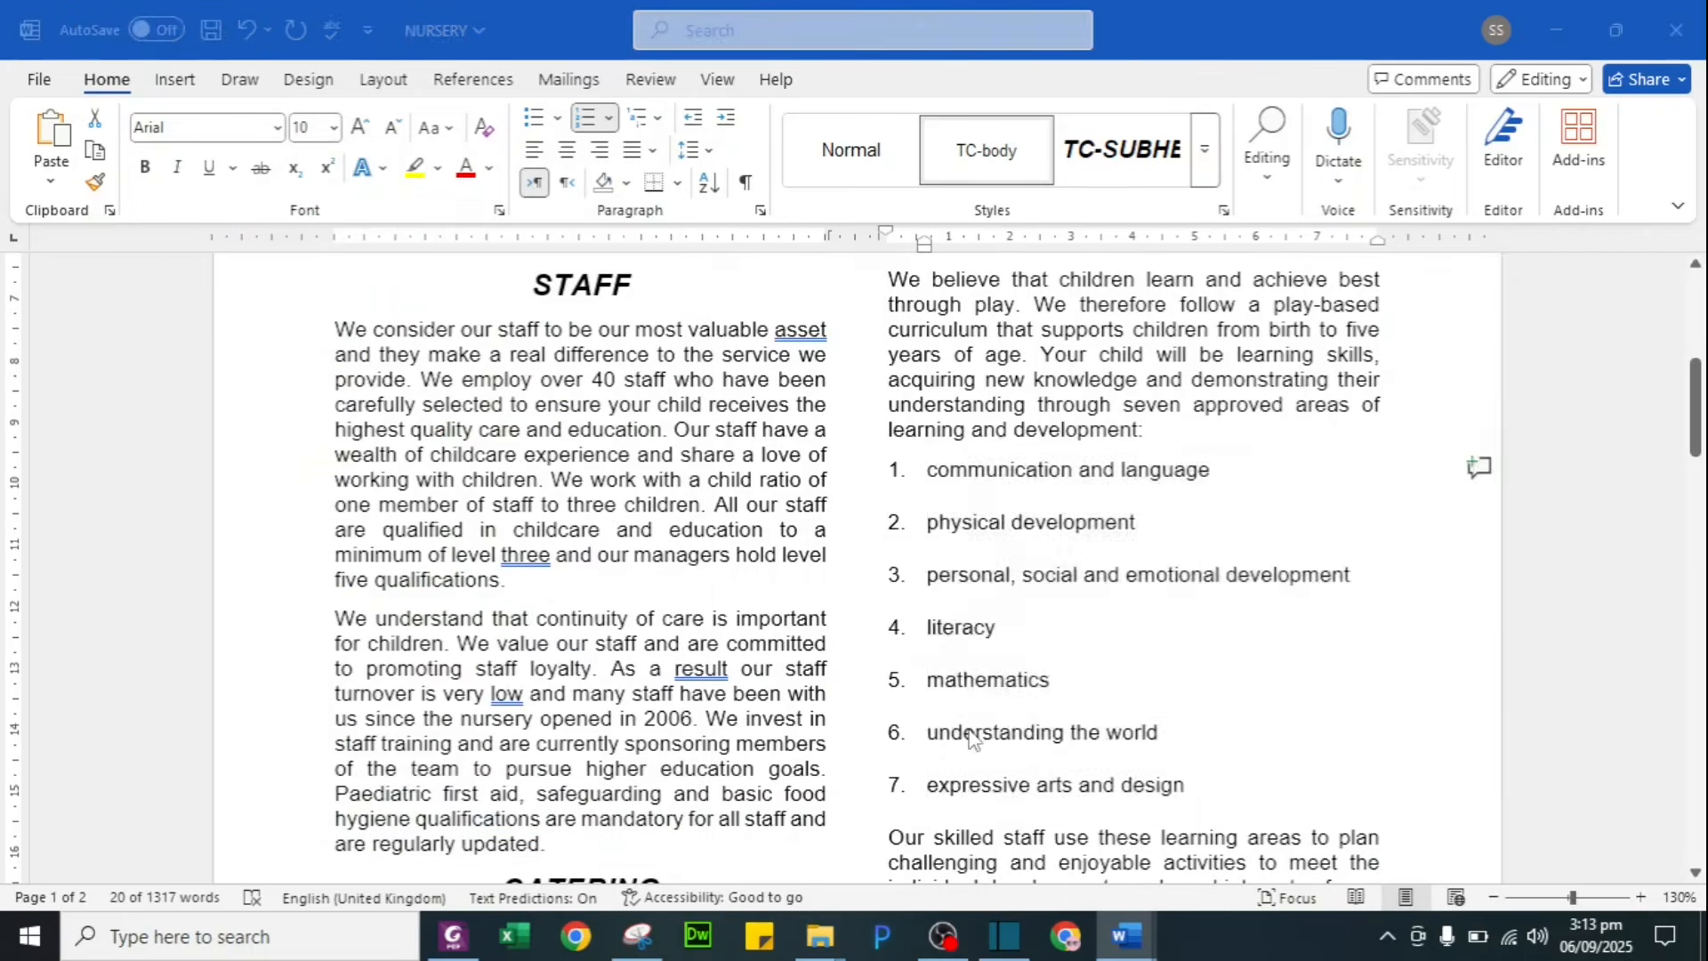
pyautogui.hotkey('alt', 'Tab')
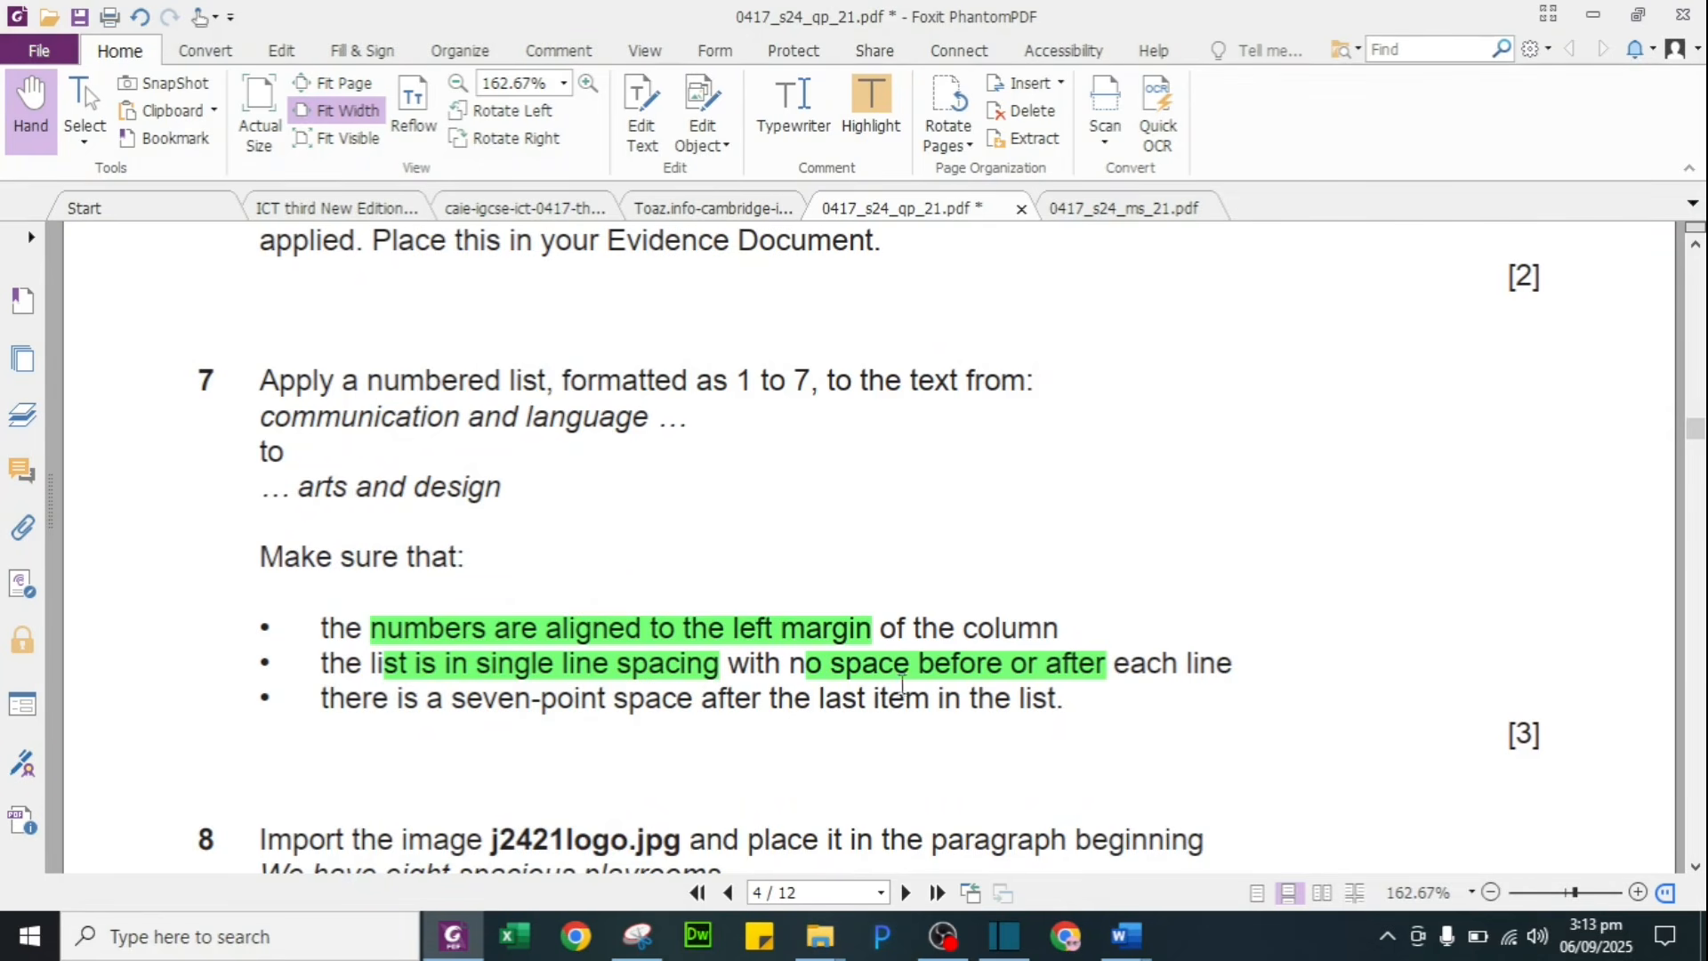
# Step: Give the numbered list 0 pt space after and single line spacing
pyautogui.hotkey('alt', 'Tab')
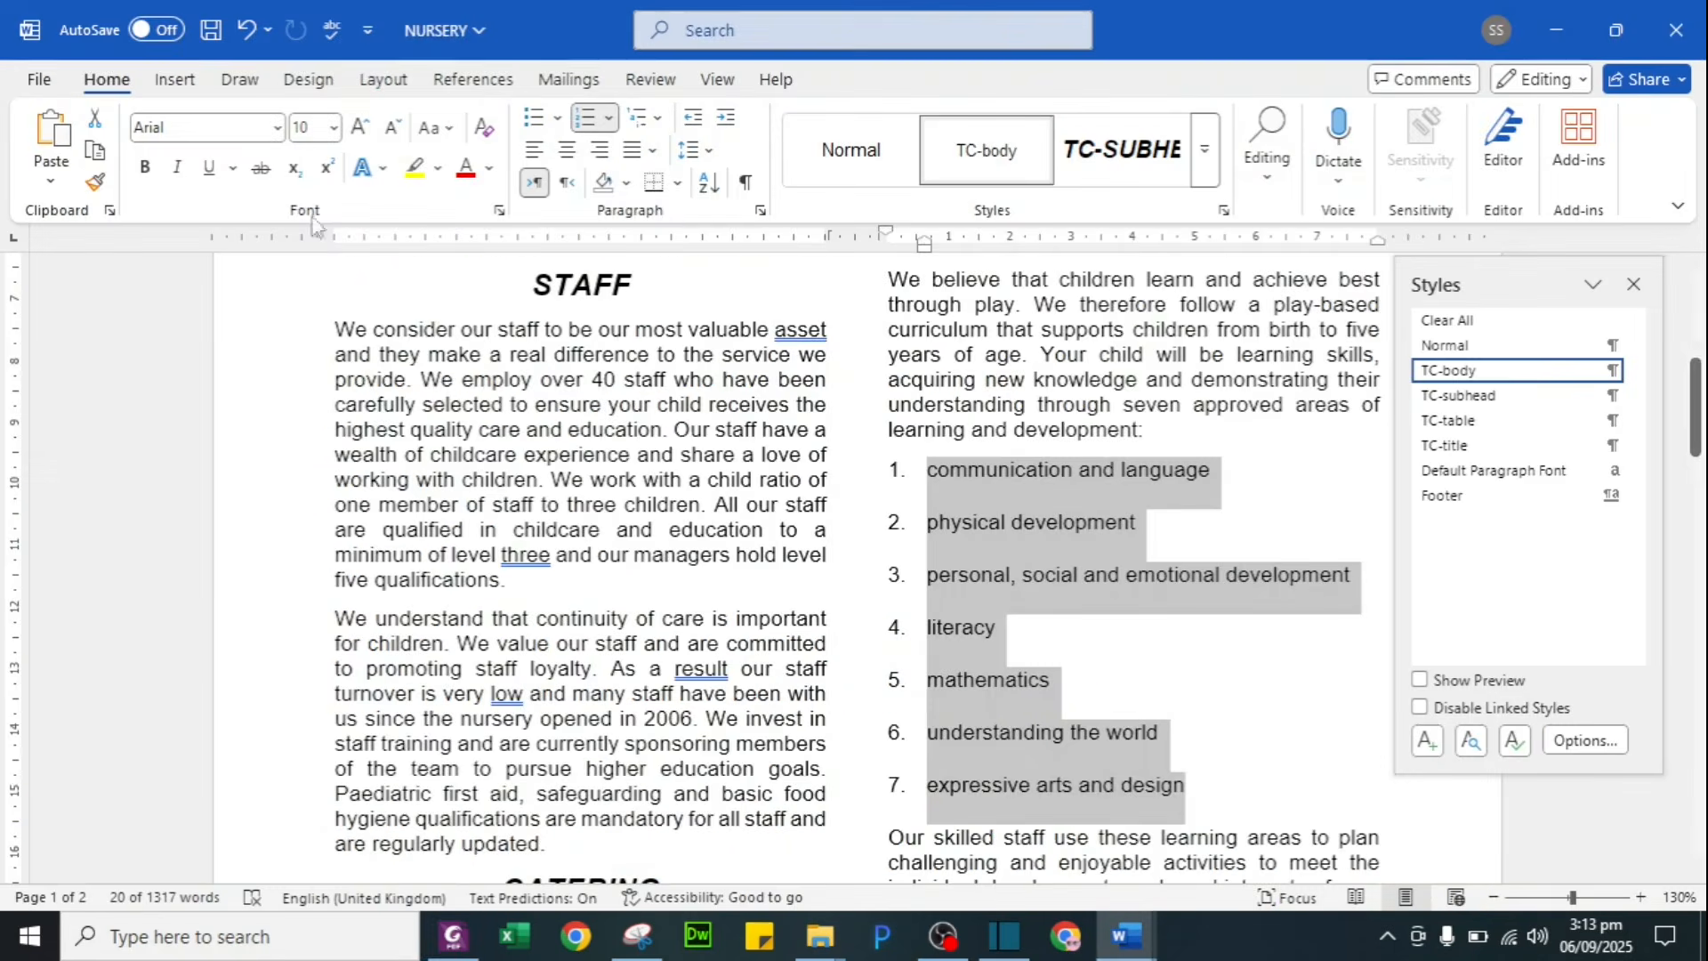
pyautogui.click(761, 212)
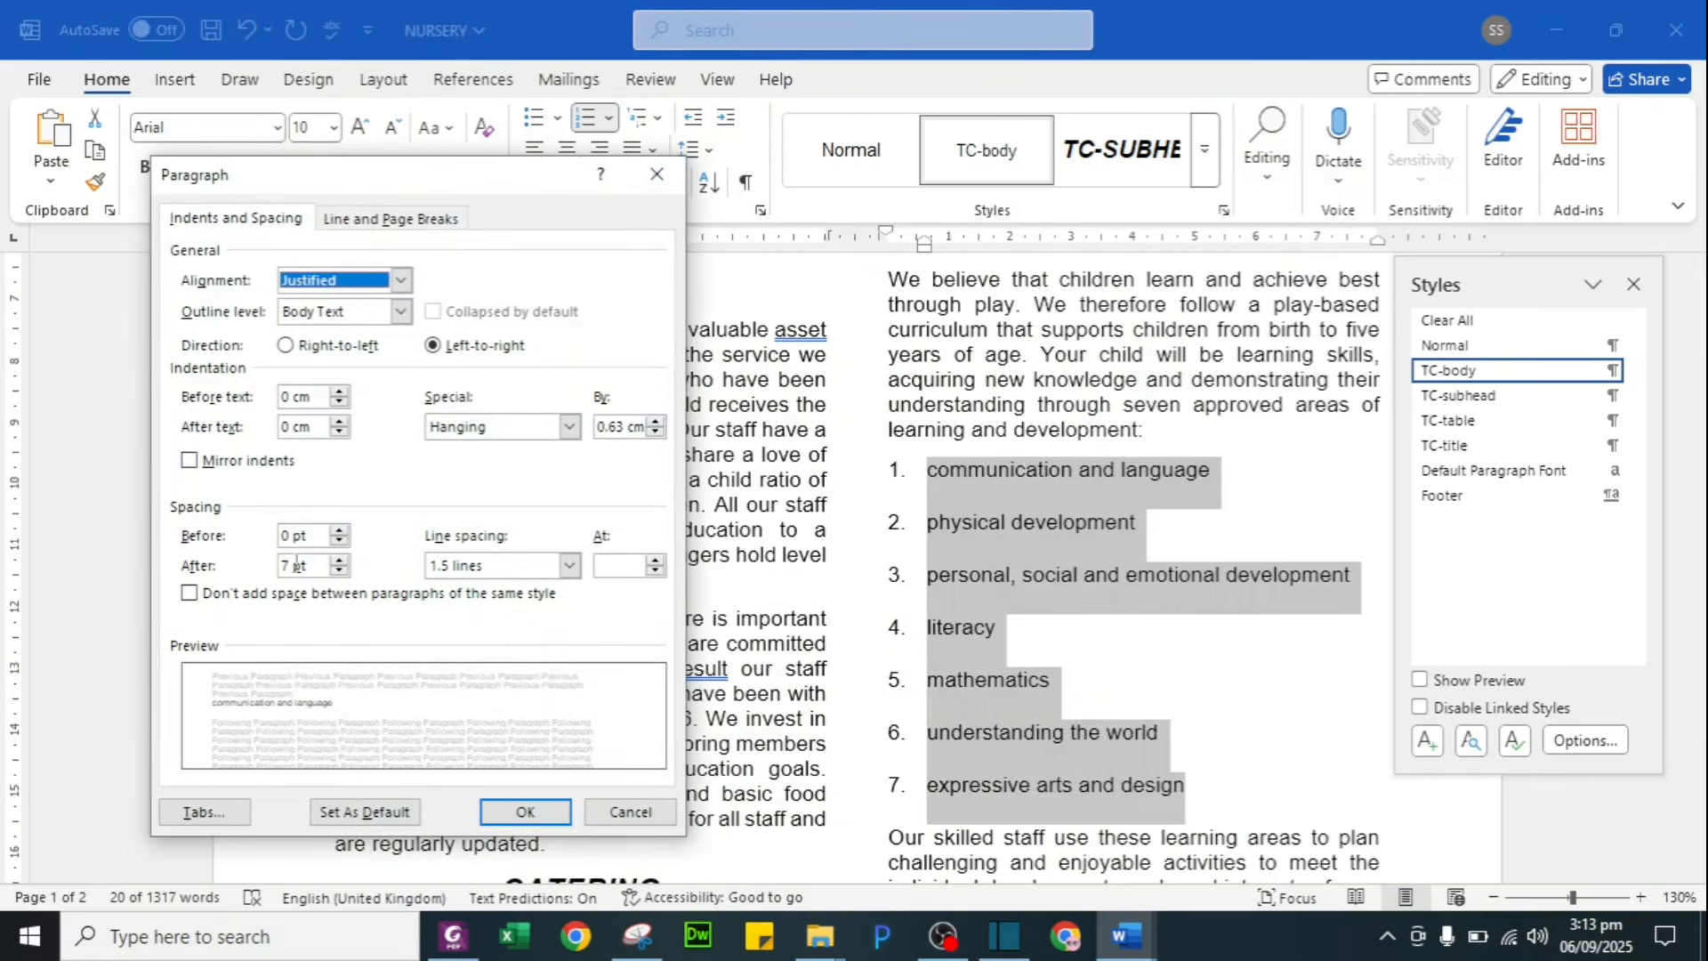
pyautogui.moveTo(287, 565); pyautogui.dragTo(245, 570)
pyautogui.write('0')
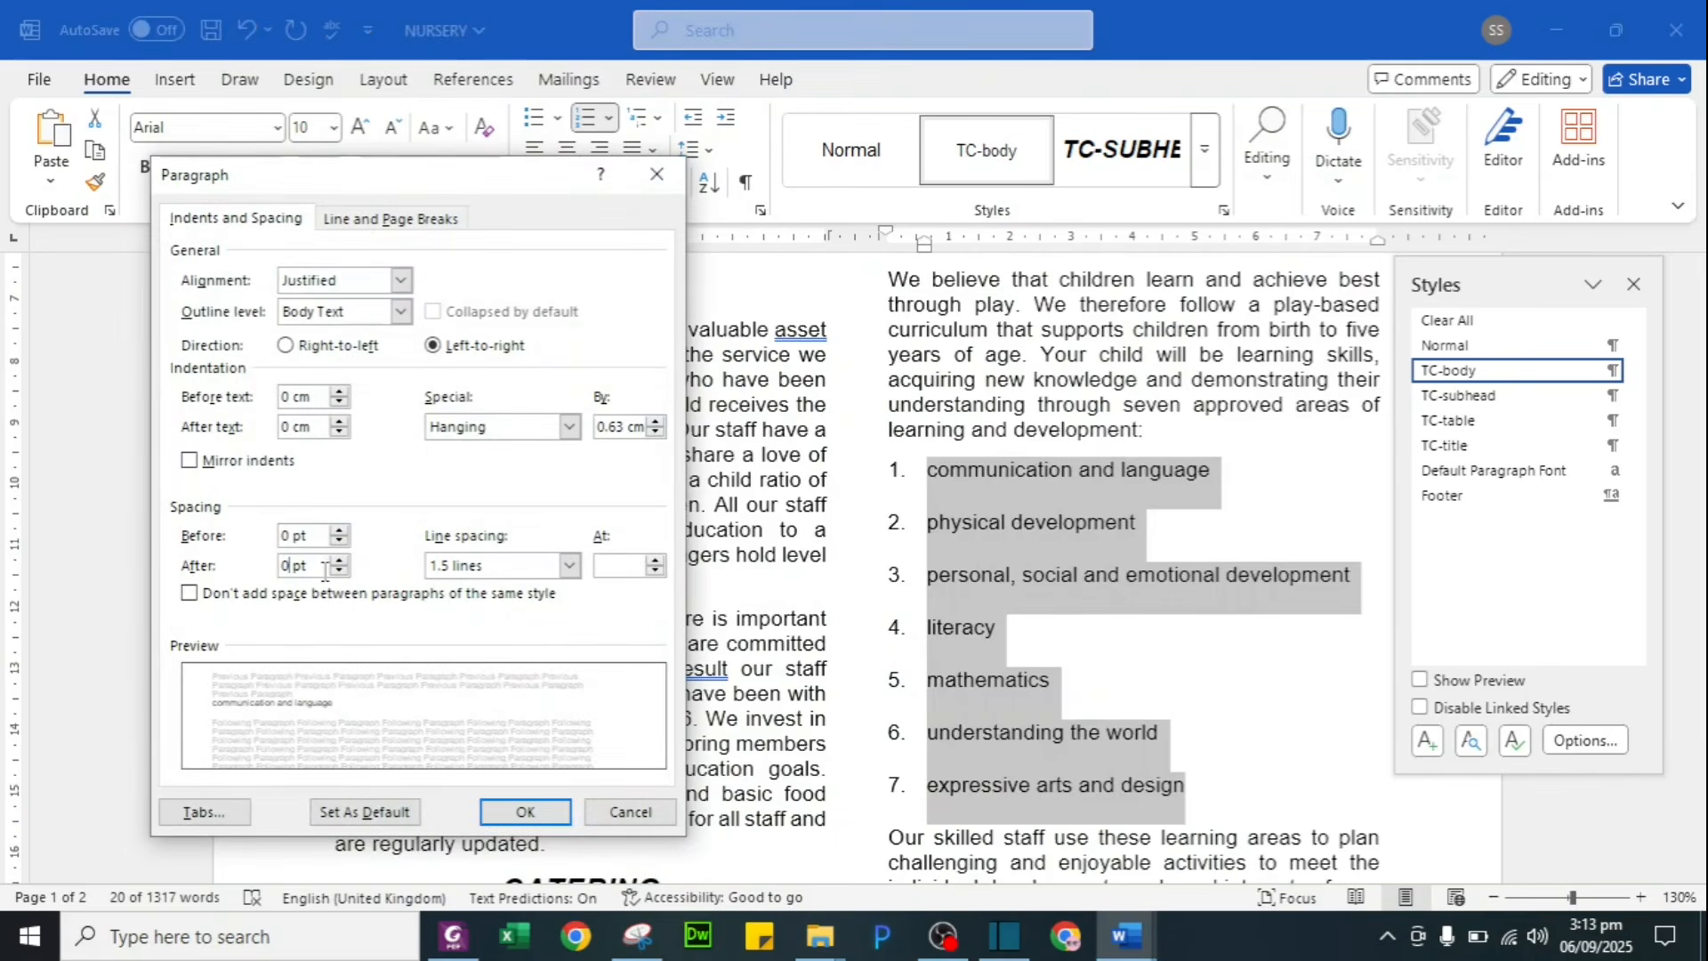
pyautogui.click(536, 566)
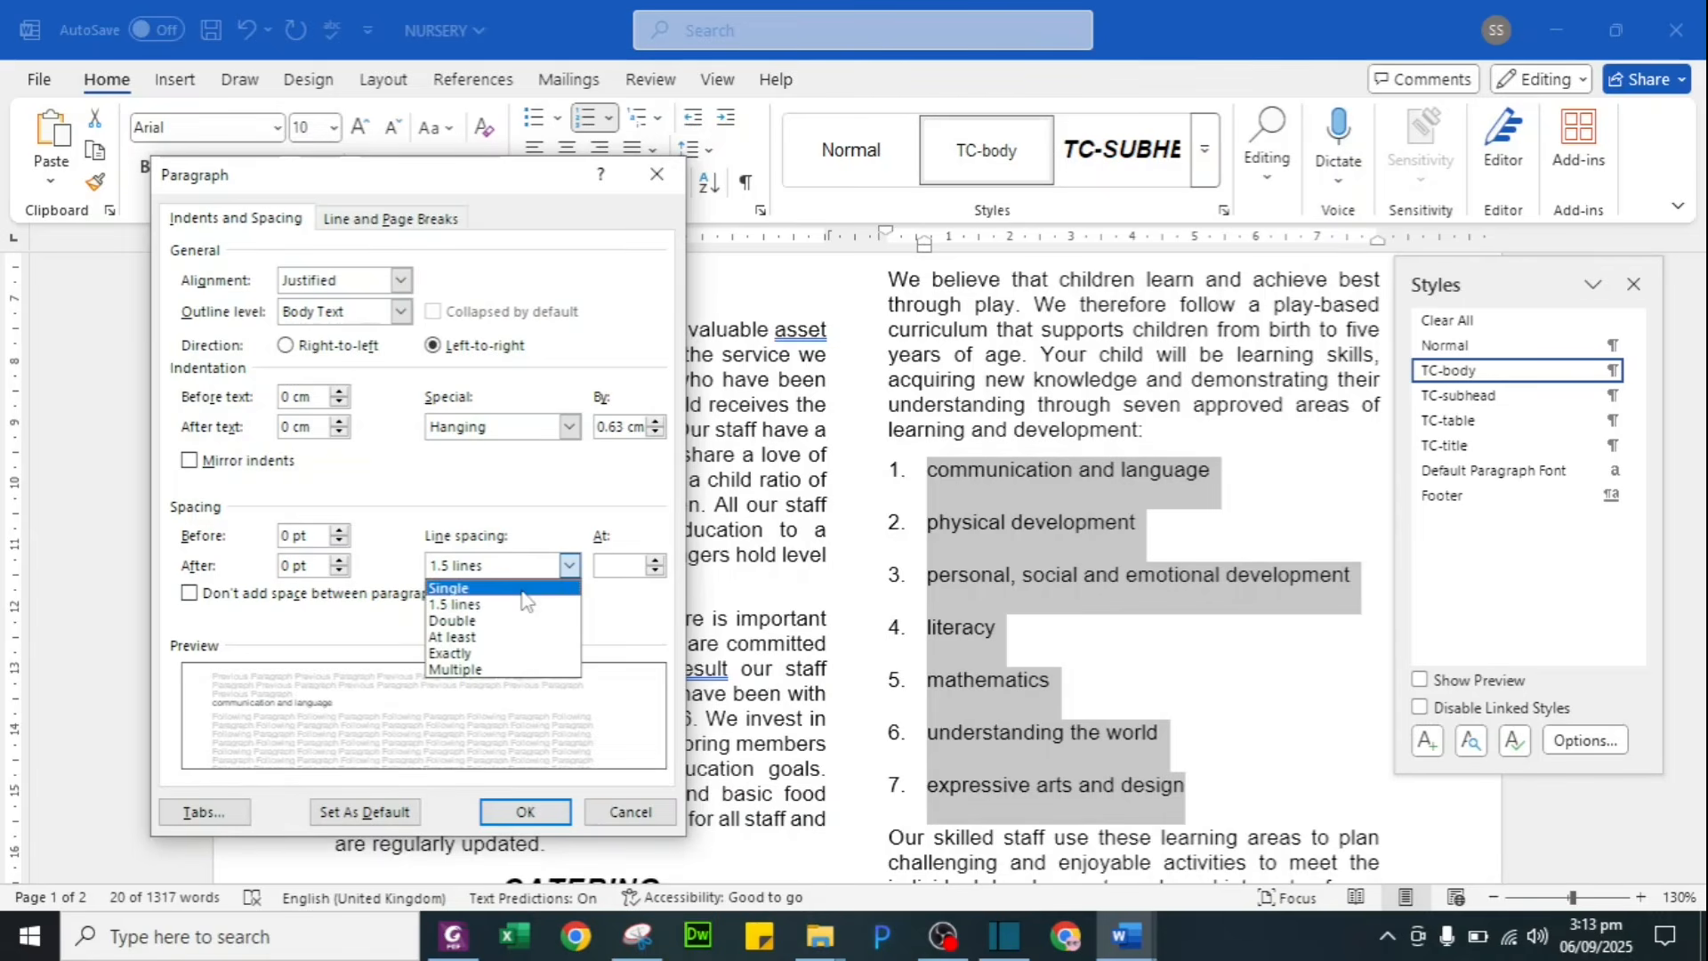
pyautogui.click(525, 589)
pyautogui.click(526, 811)
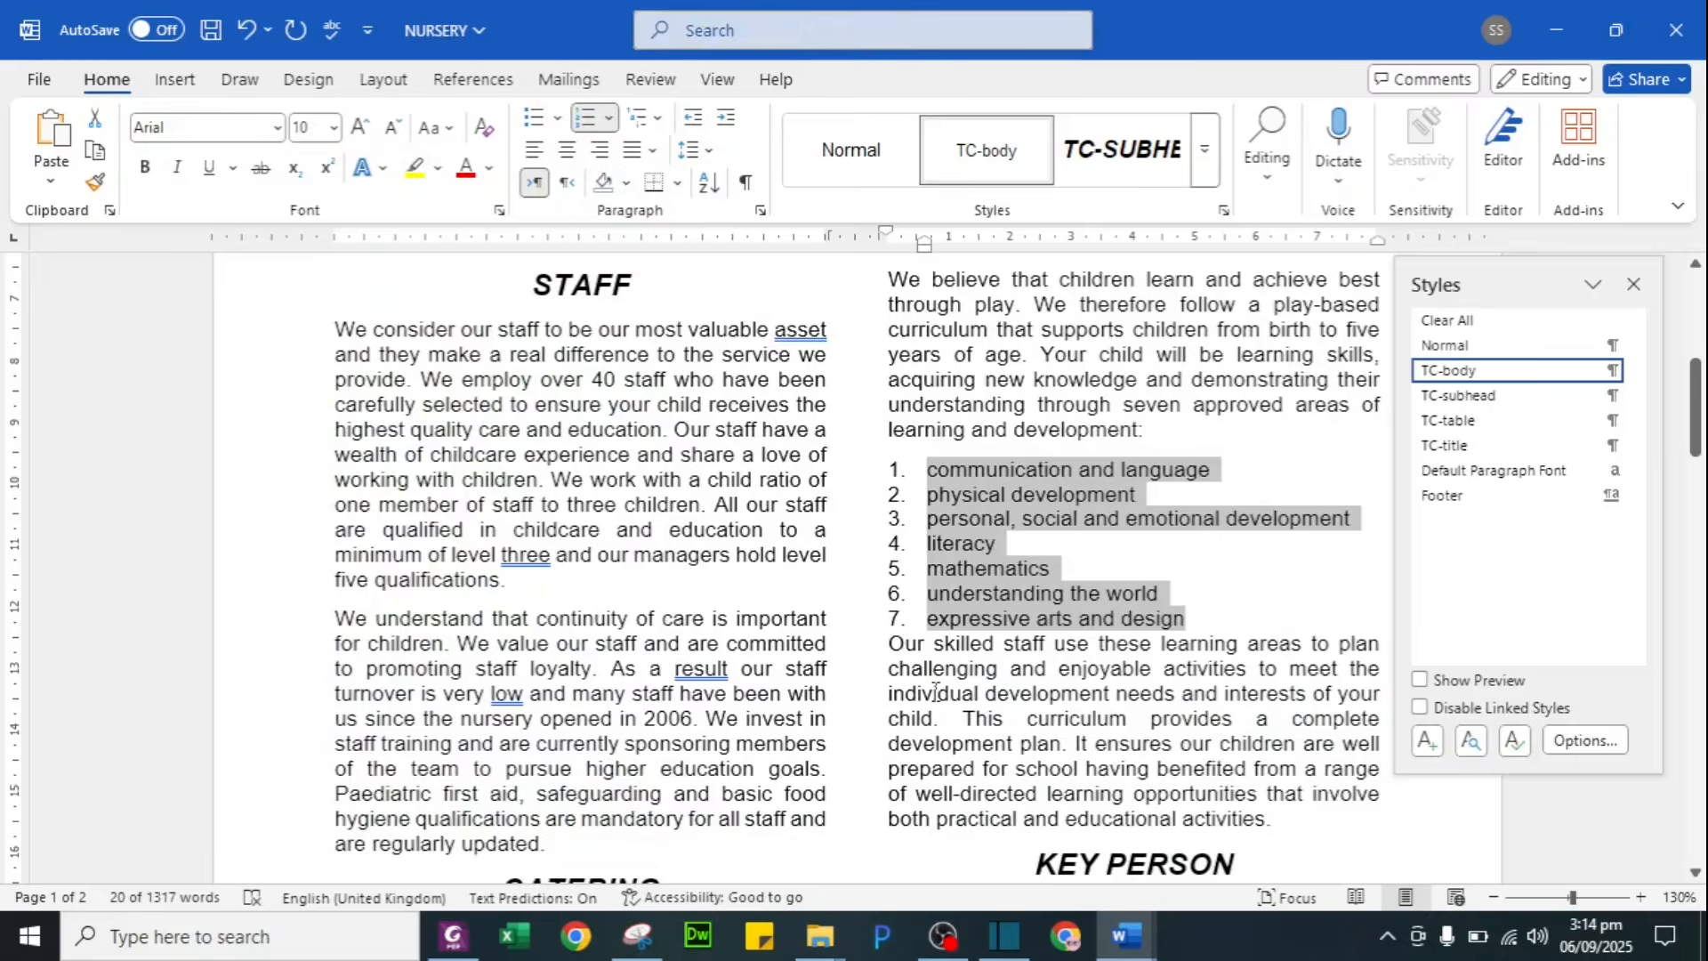
# Step: Set 7 pt space after on list item 7, expressive arts and design
pyautogui.hotkey('alt', 'Tab')
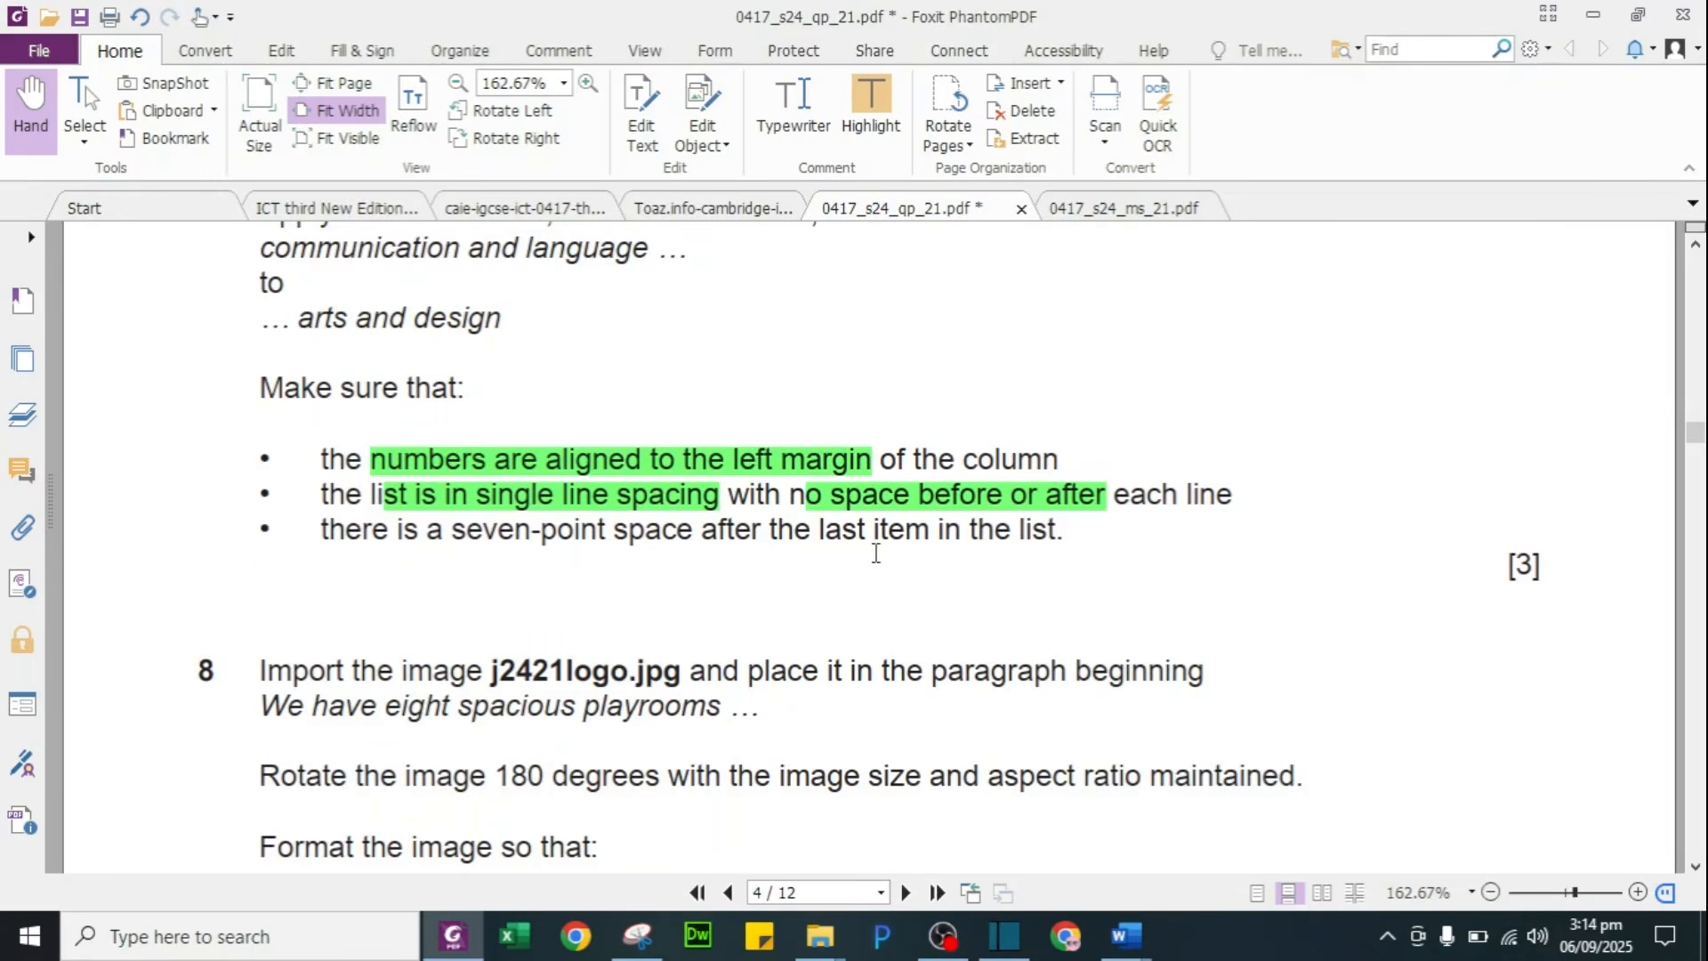
pyautogui.hotkey('alt', 'Tab')
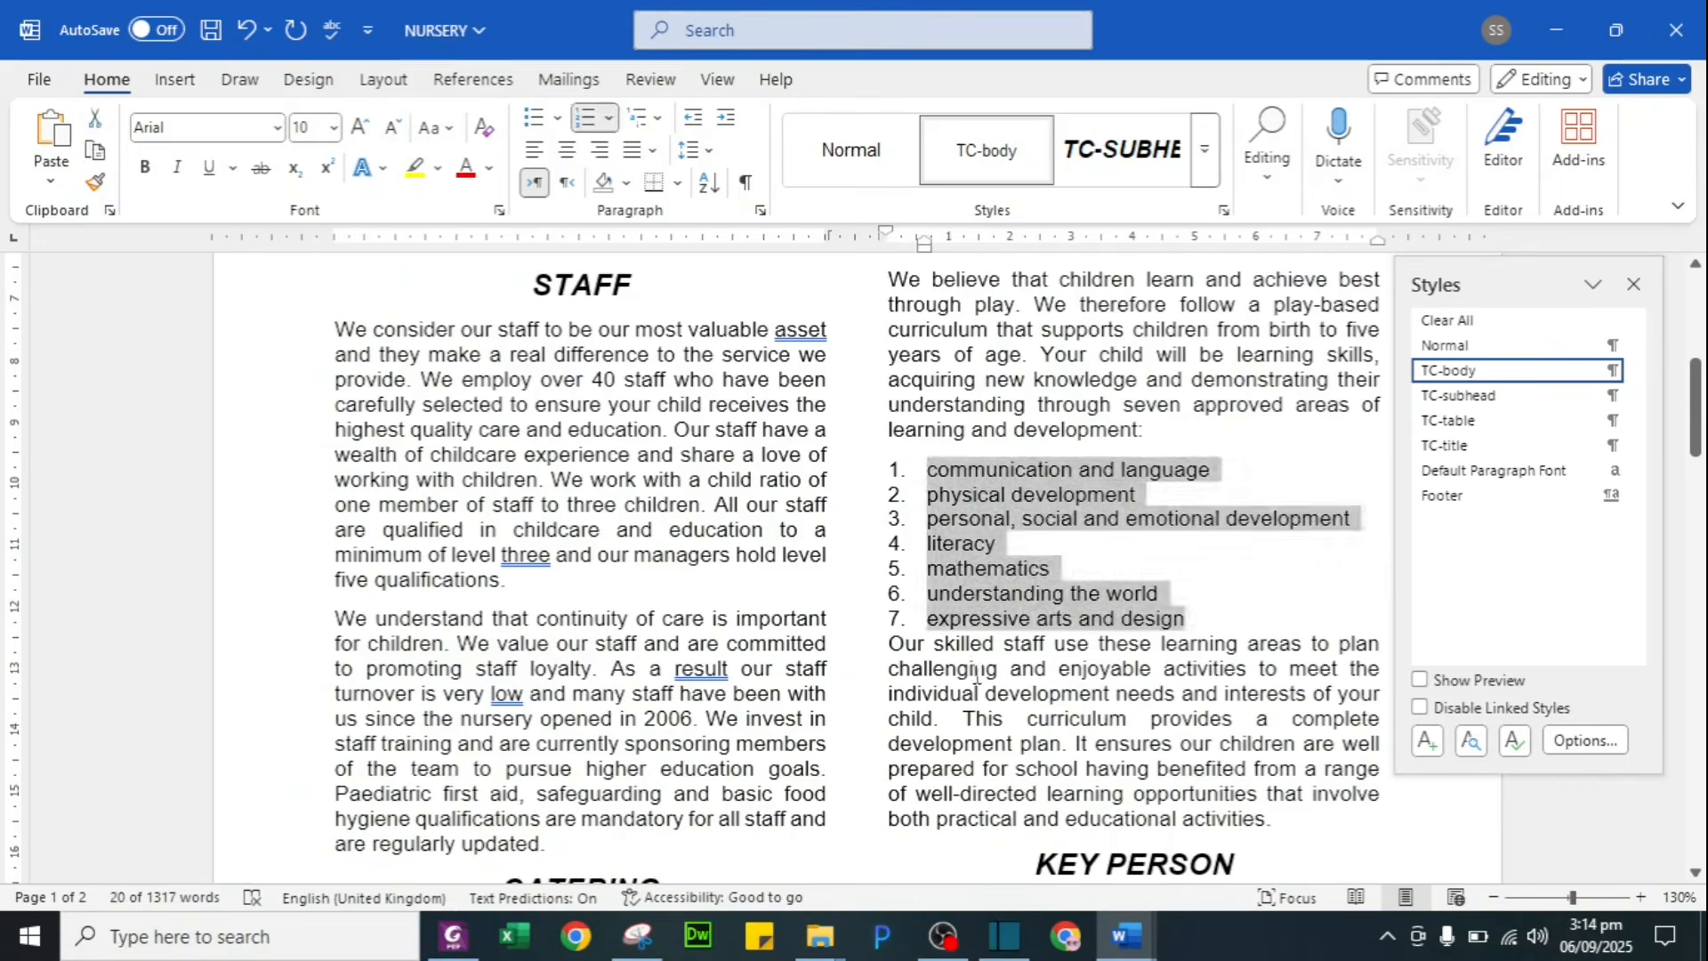
pyautogui.click(954, 616)
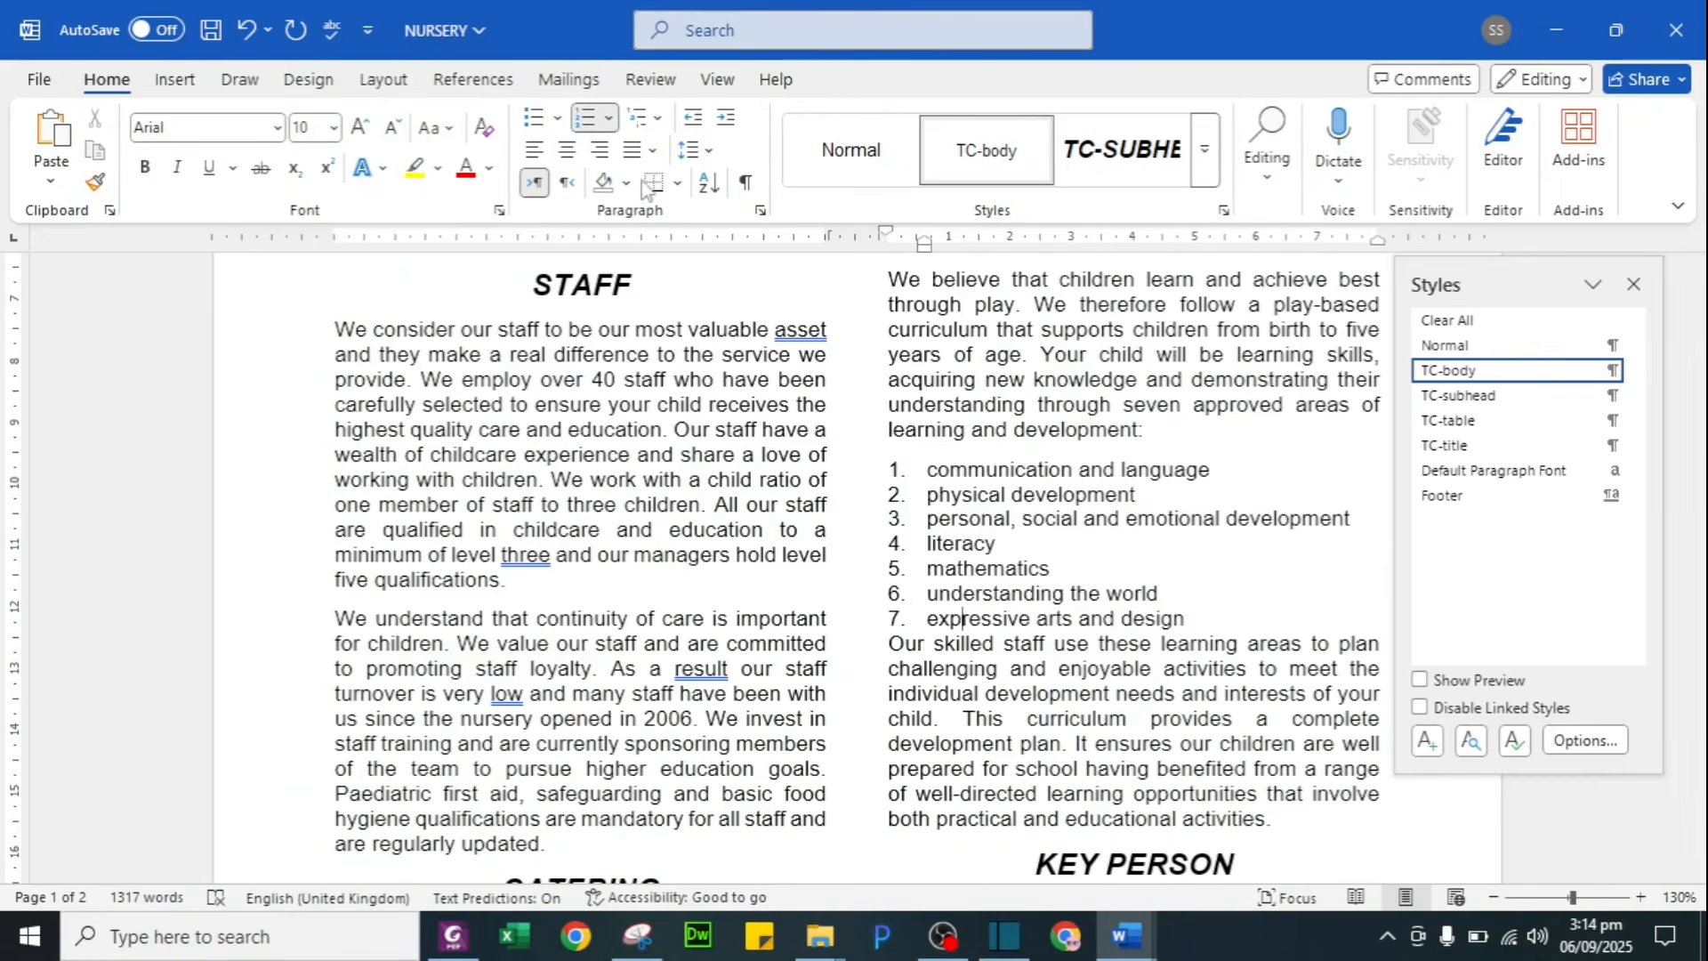
pyautogui.click(760, 211)
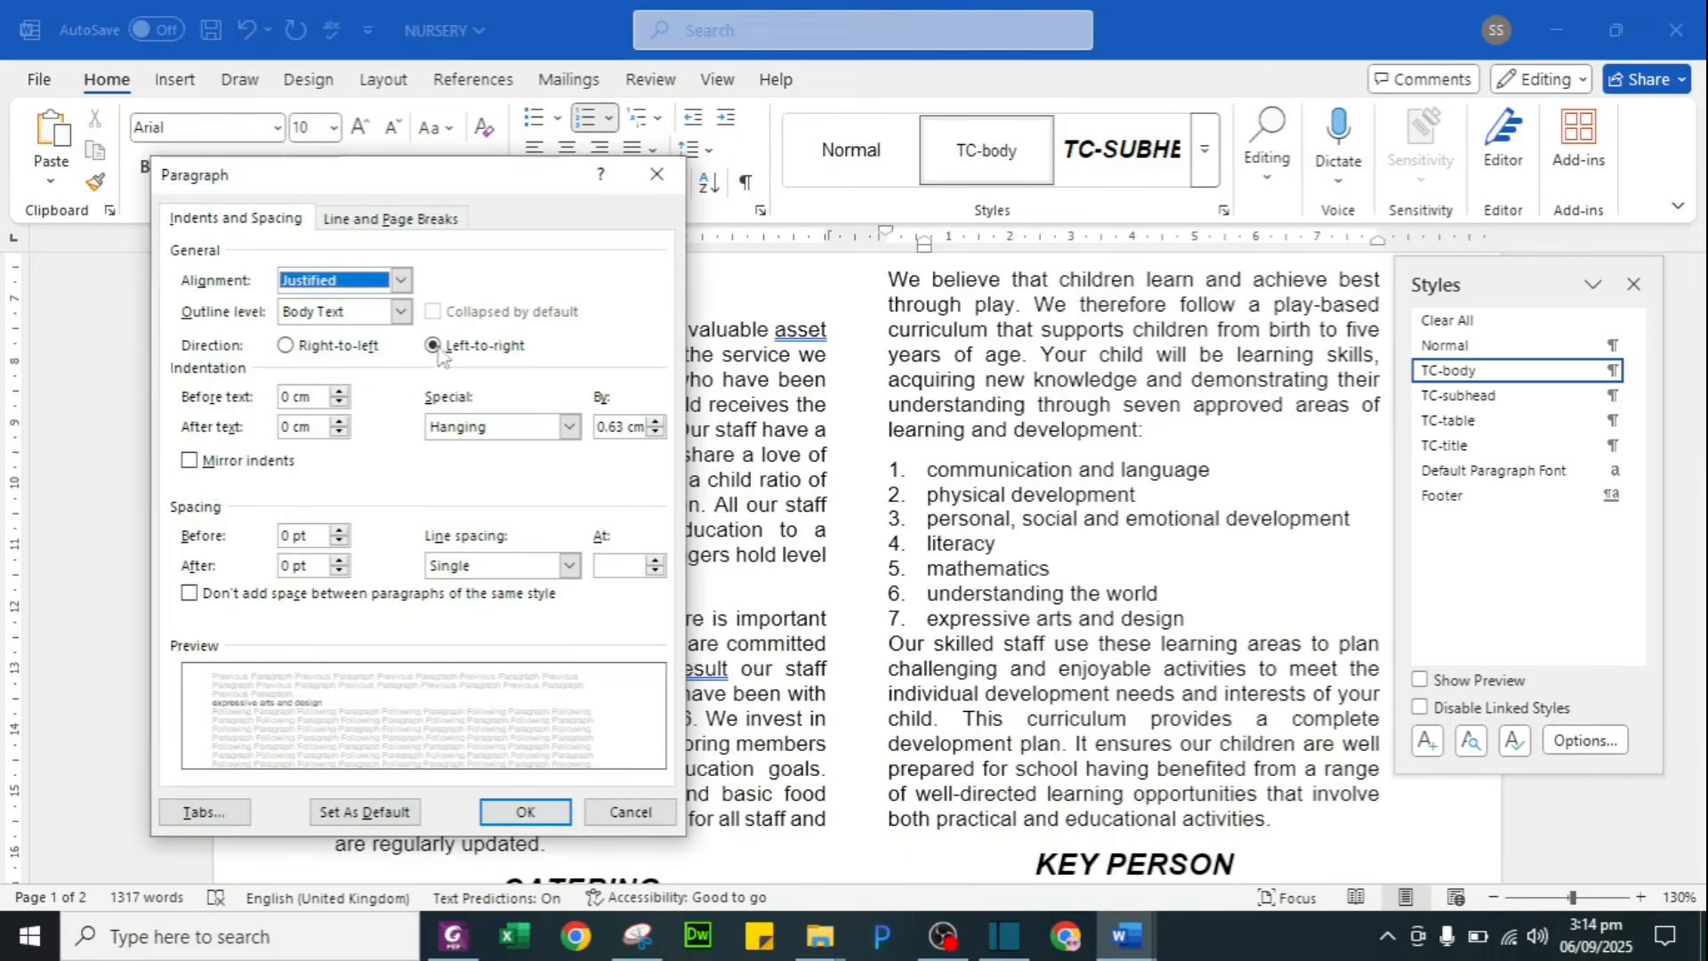
pyautogui.click(284, 568)
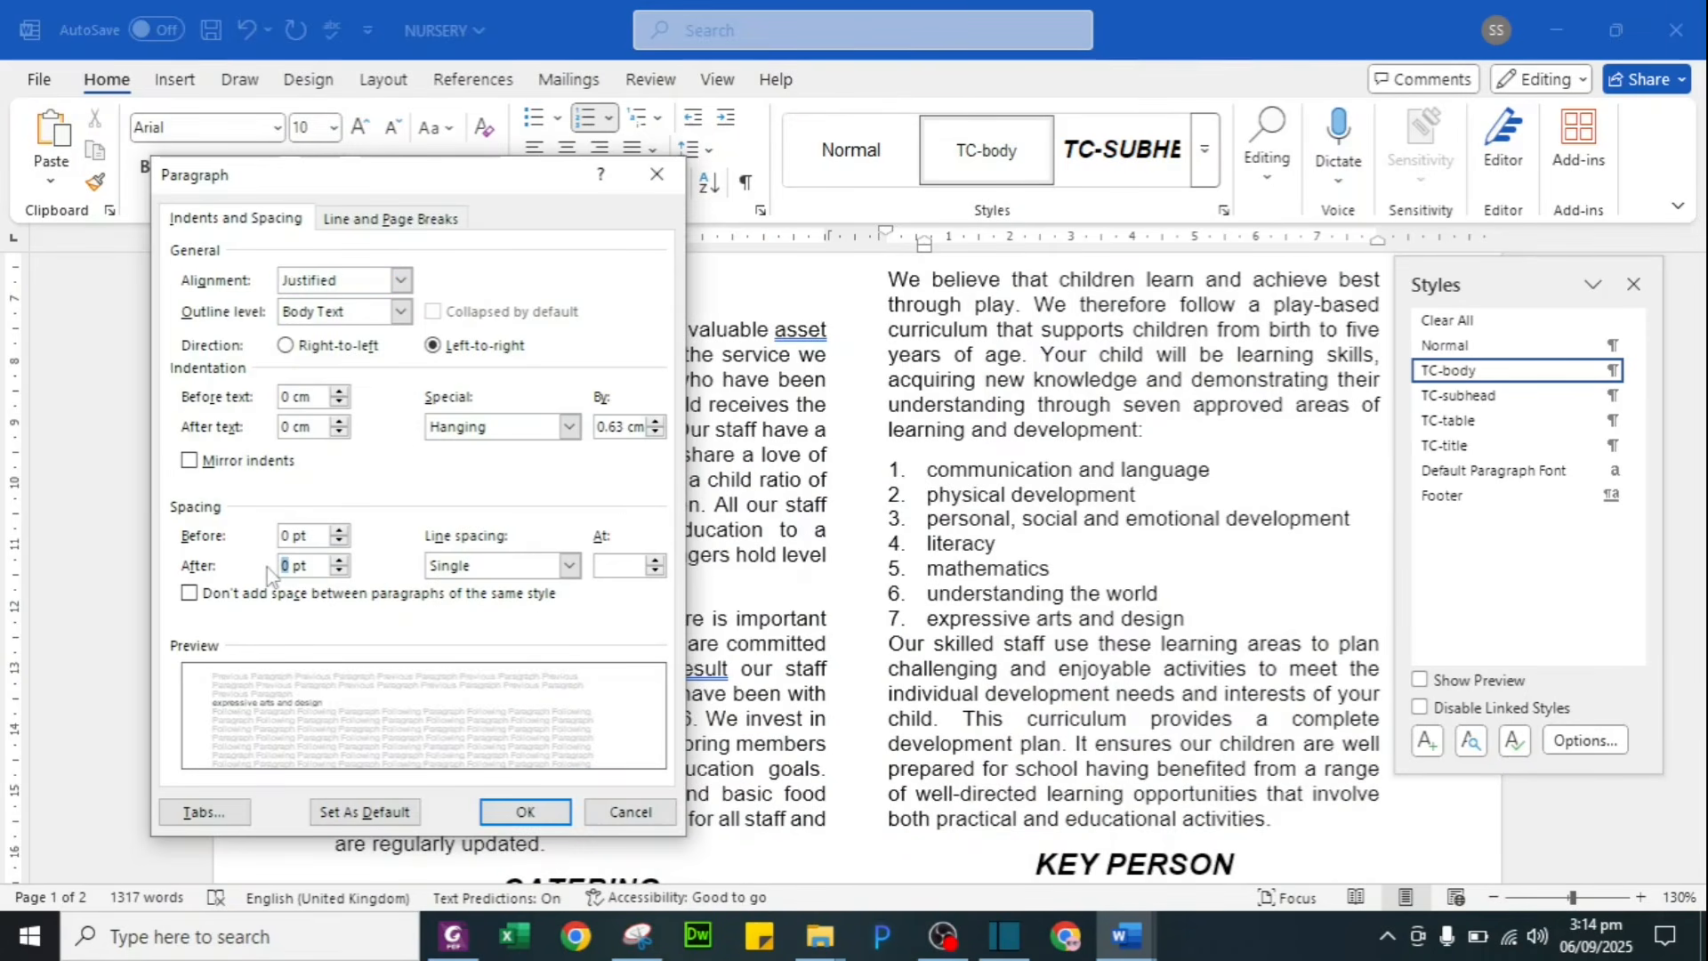
pyautogui.write('7')
pyautogui.click(527, 812)
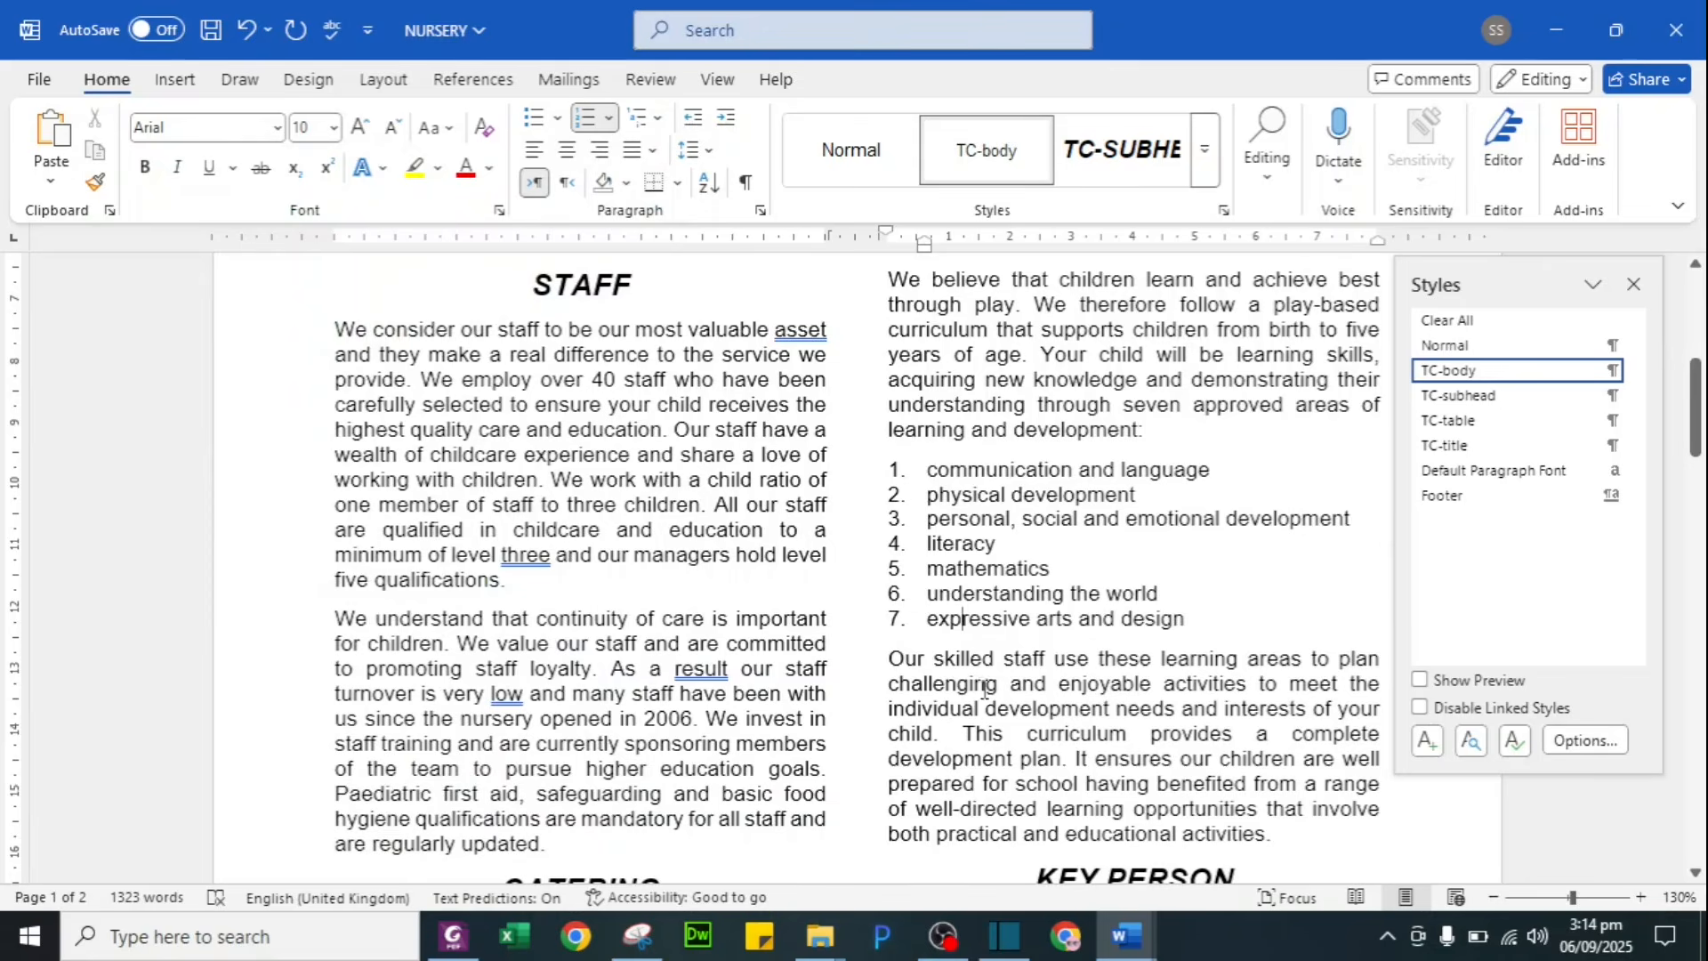
pyautogui.hotkey('alt', 'Tab')
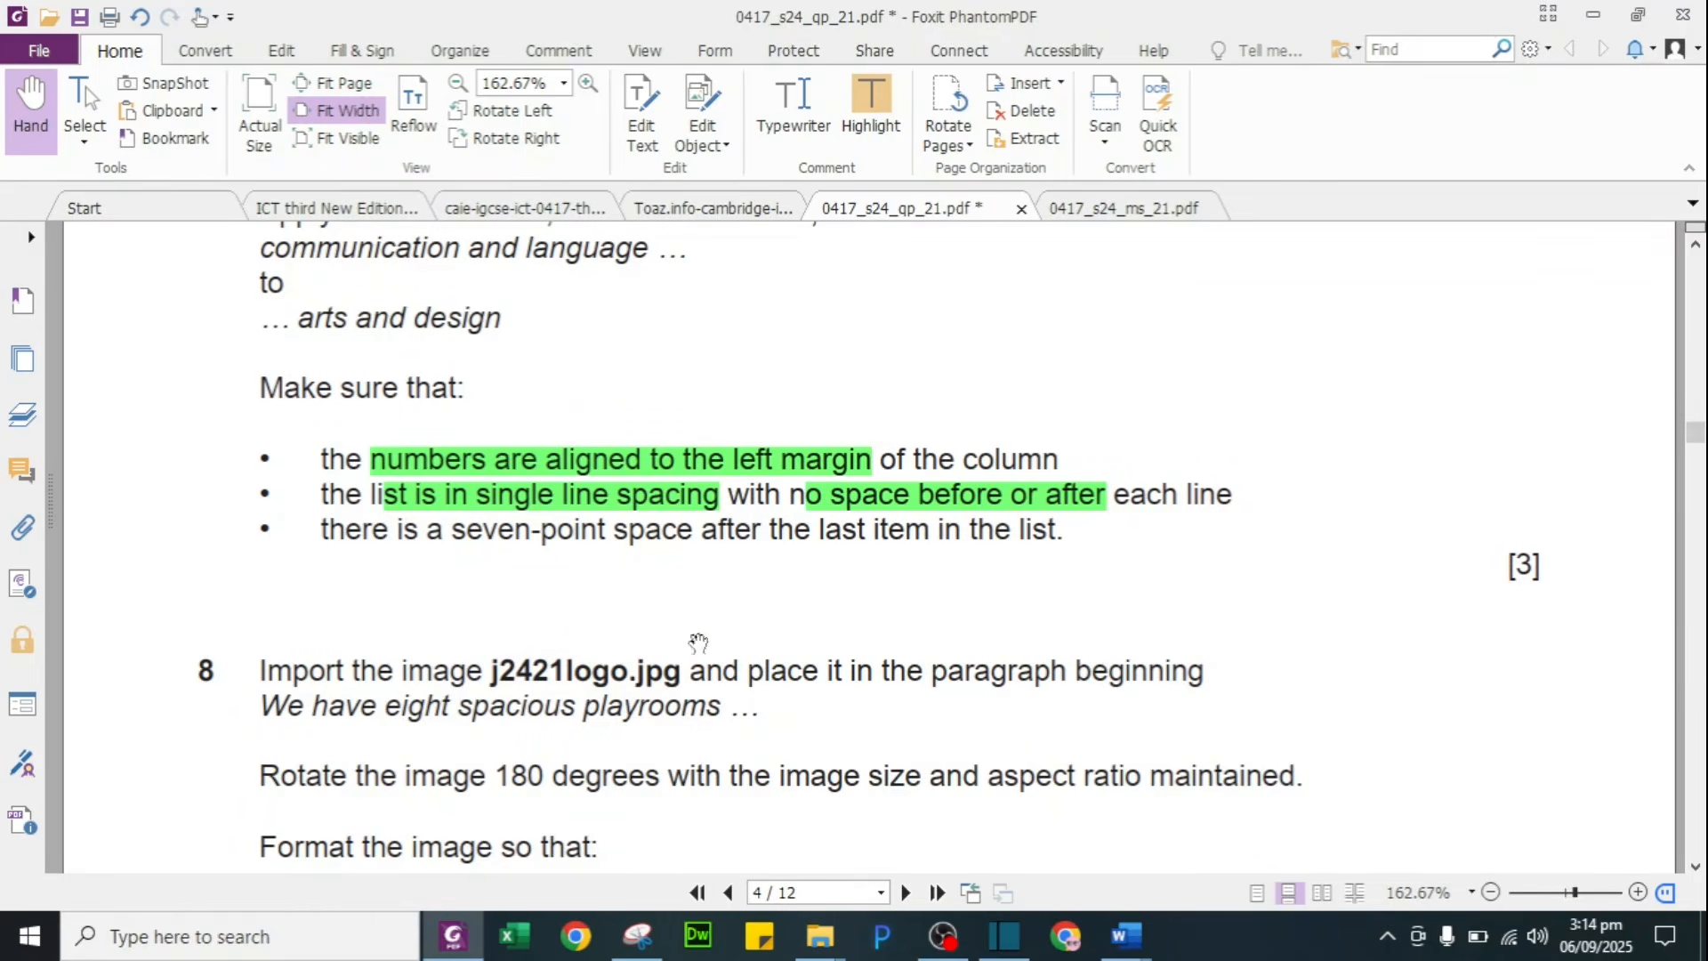
# Step: Green-highlight 'eight spacious playrooms' in task 8, then go back to NURSERY
pyautogui.scroll(-3, 635, 553)
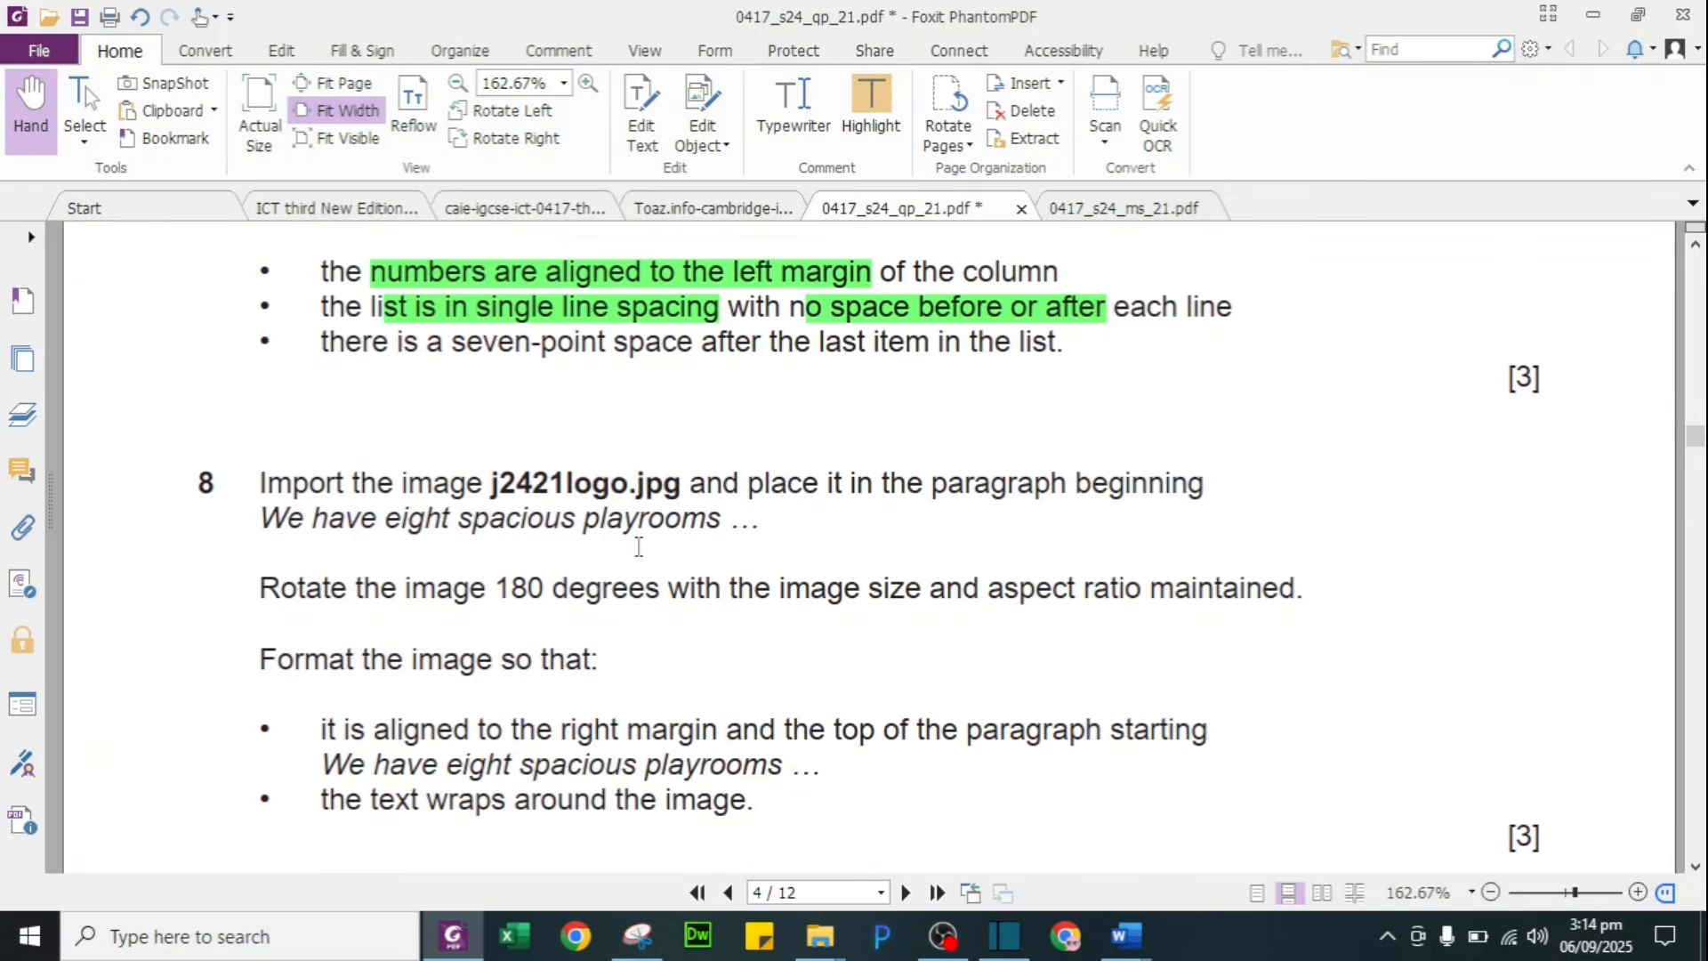
pyautogui.scroll(-1, 638, 546)
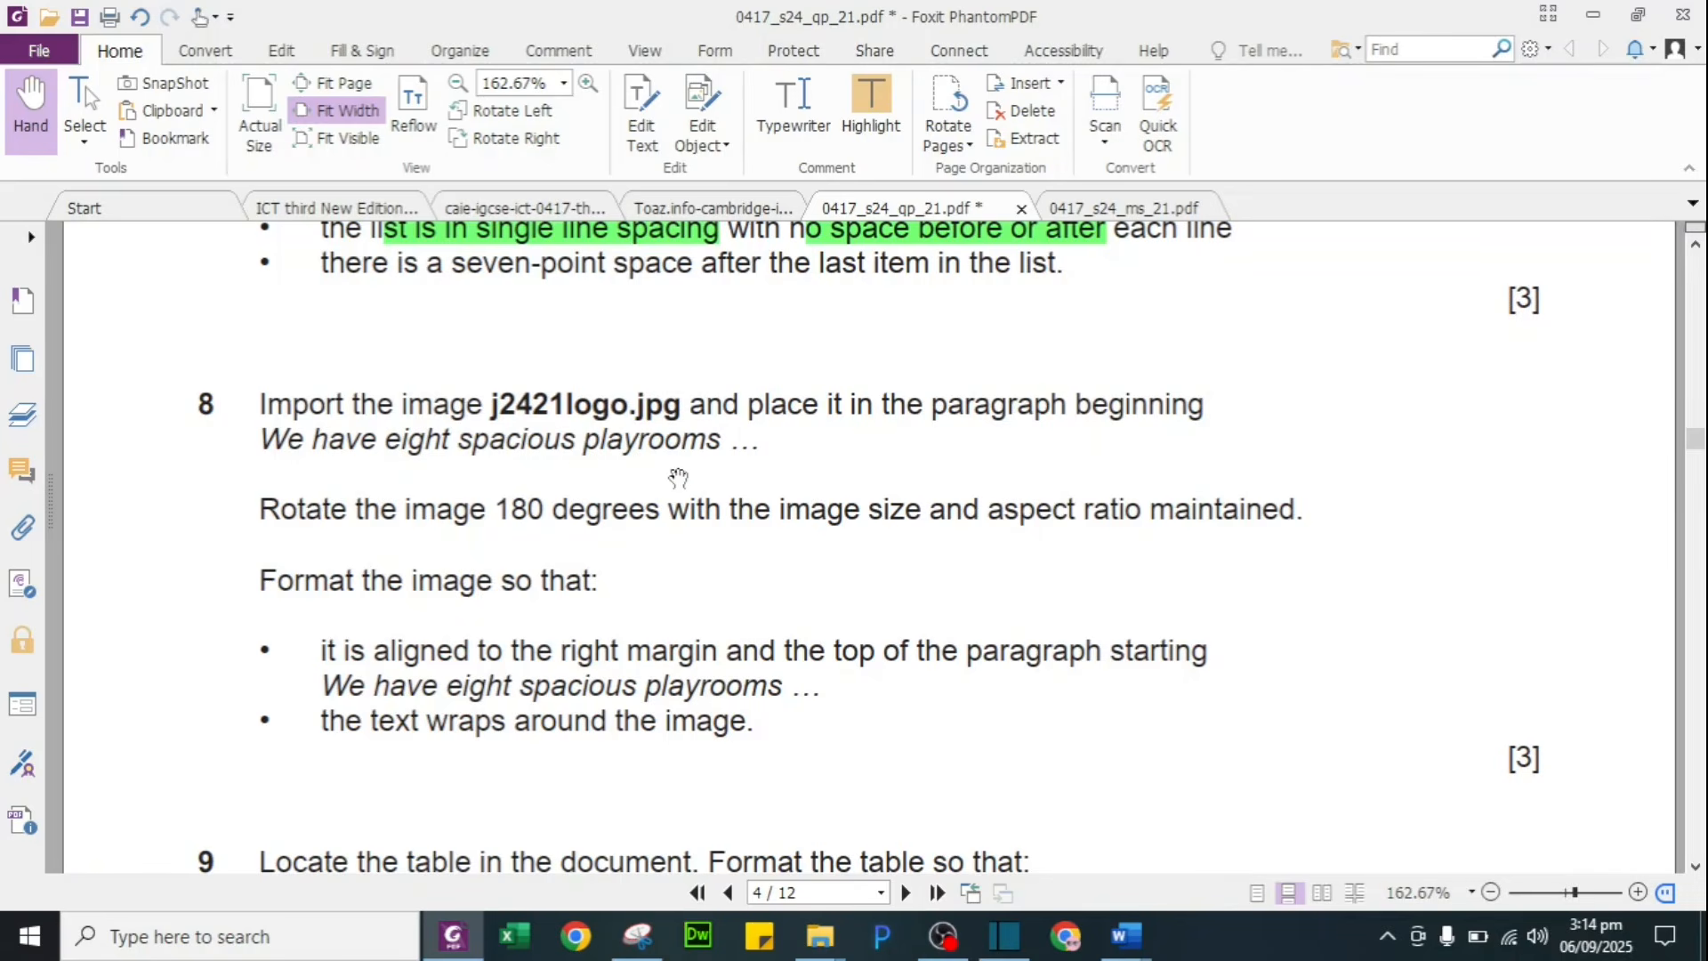
pyautogui.moveTo(429, 442); pyautogui.dragTo(722, 442)
pyautogui.click(893, 108)
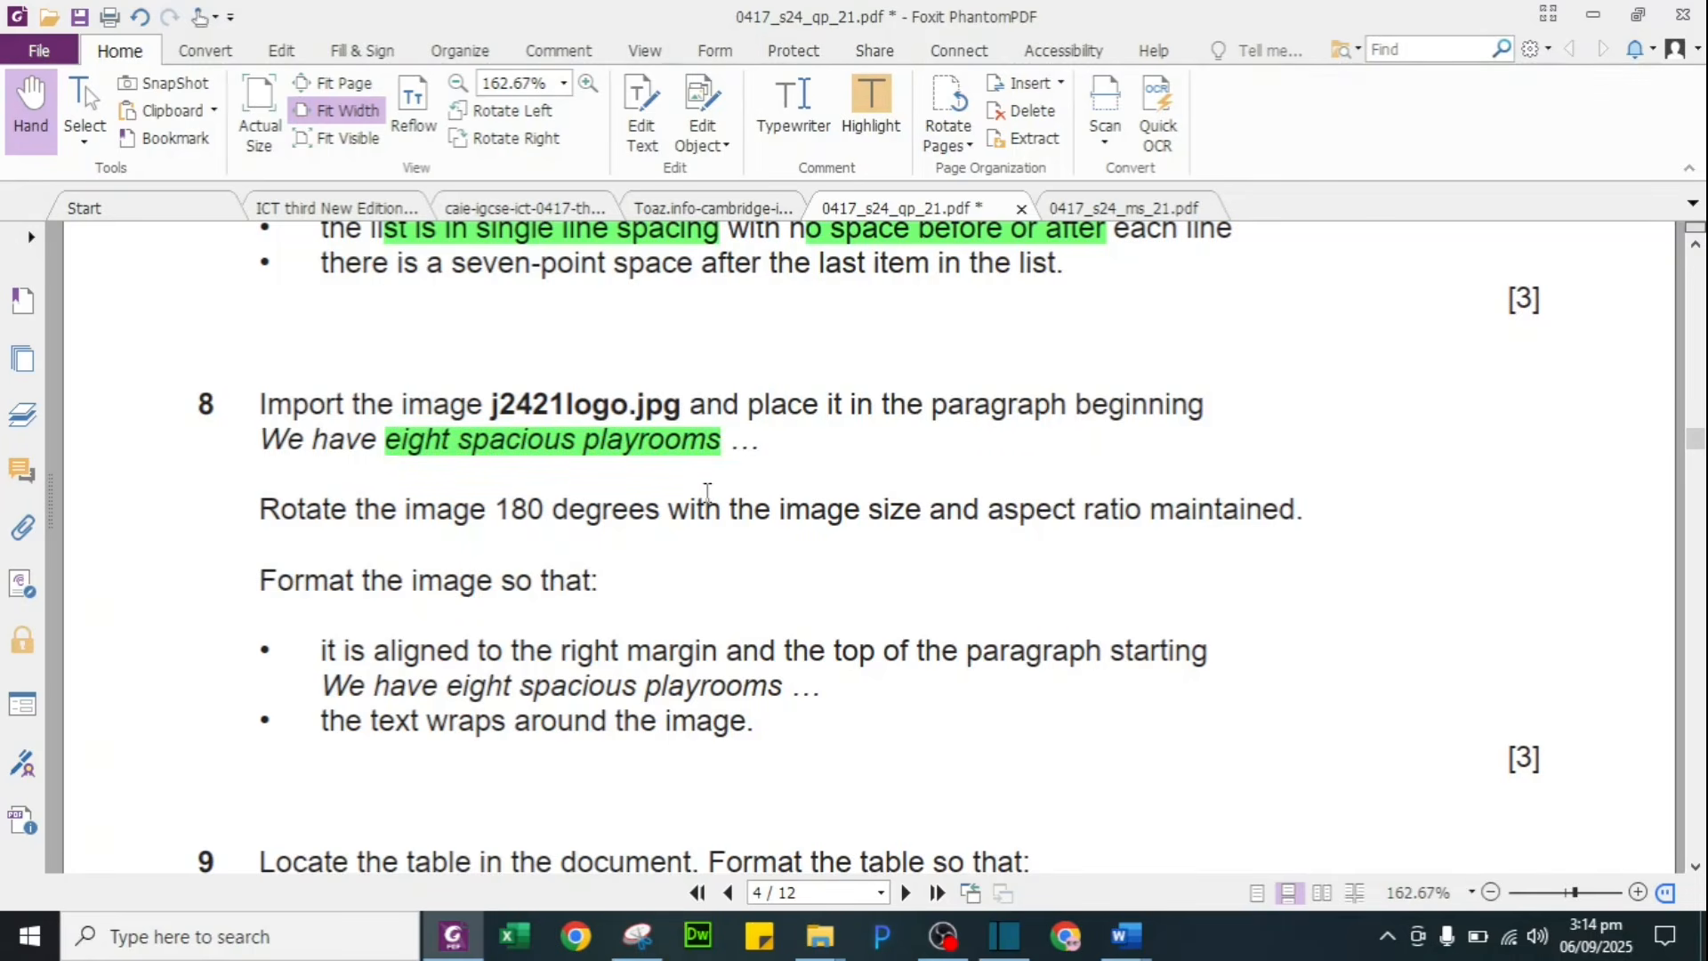
pyautogui.hotkey('alt', 'Tab')
pyautogui.scroll(6, 552, 508)
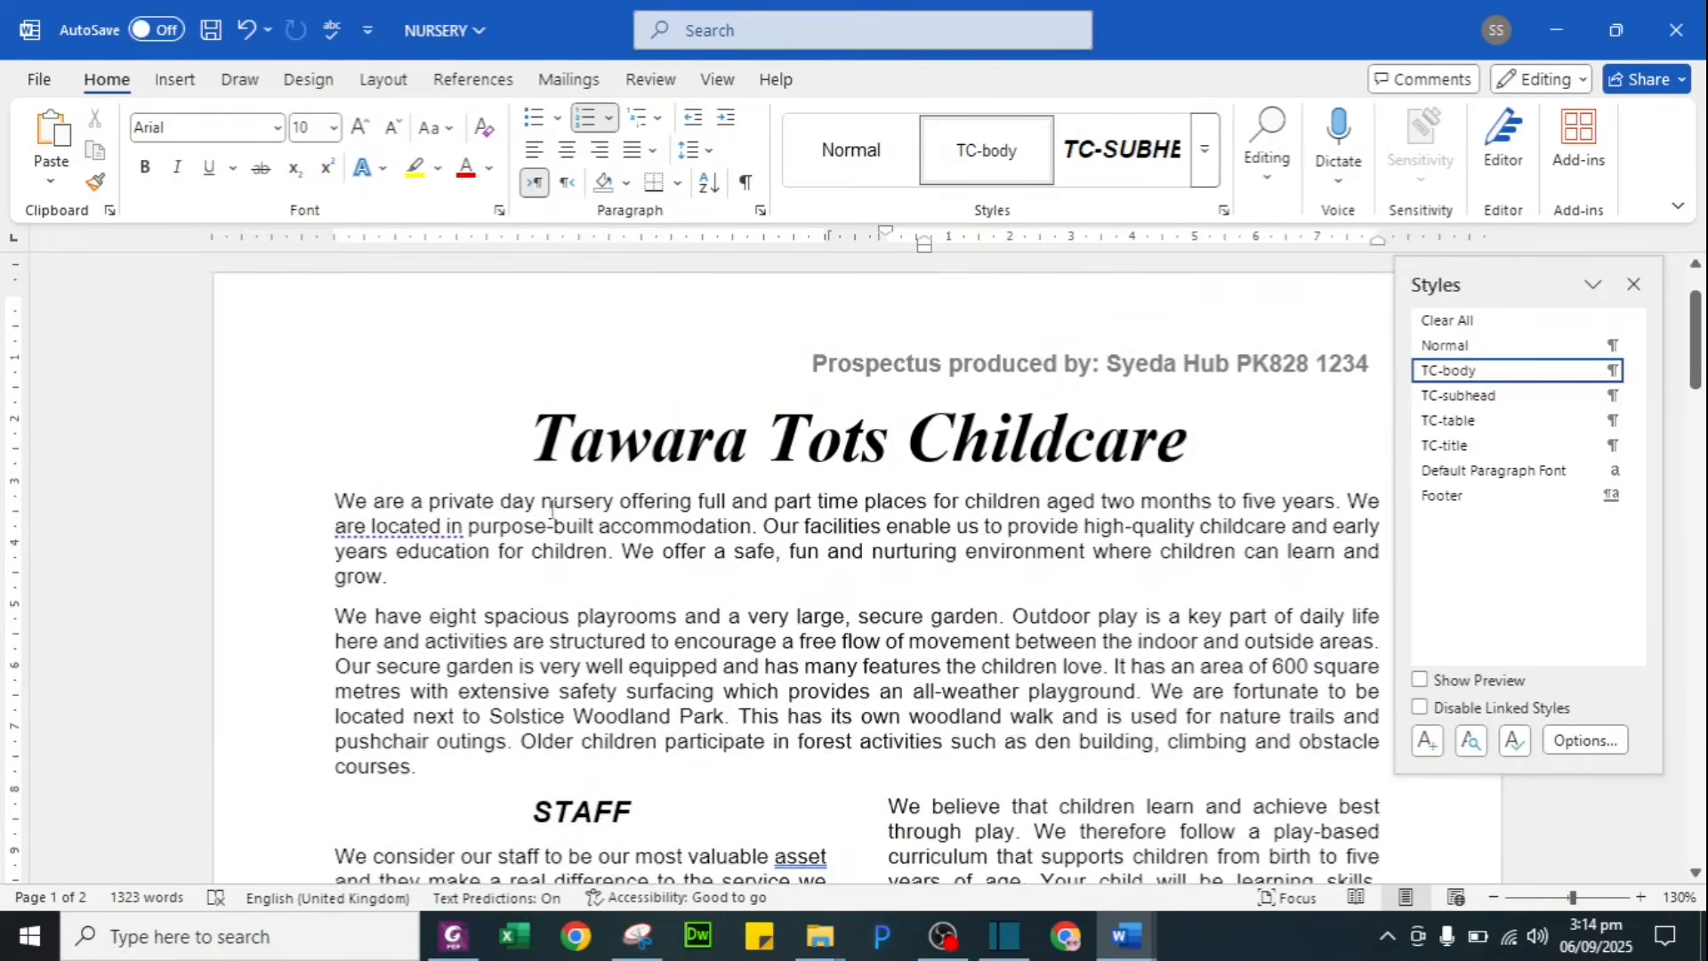
# Step: Search for 'eight' and put the caret before 'We have eight spacious playrooms'
pyautogui.scroll(-1, 551, 508)
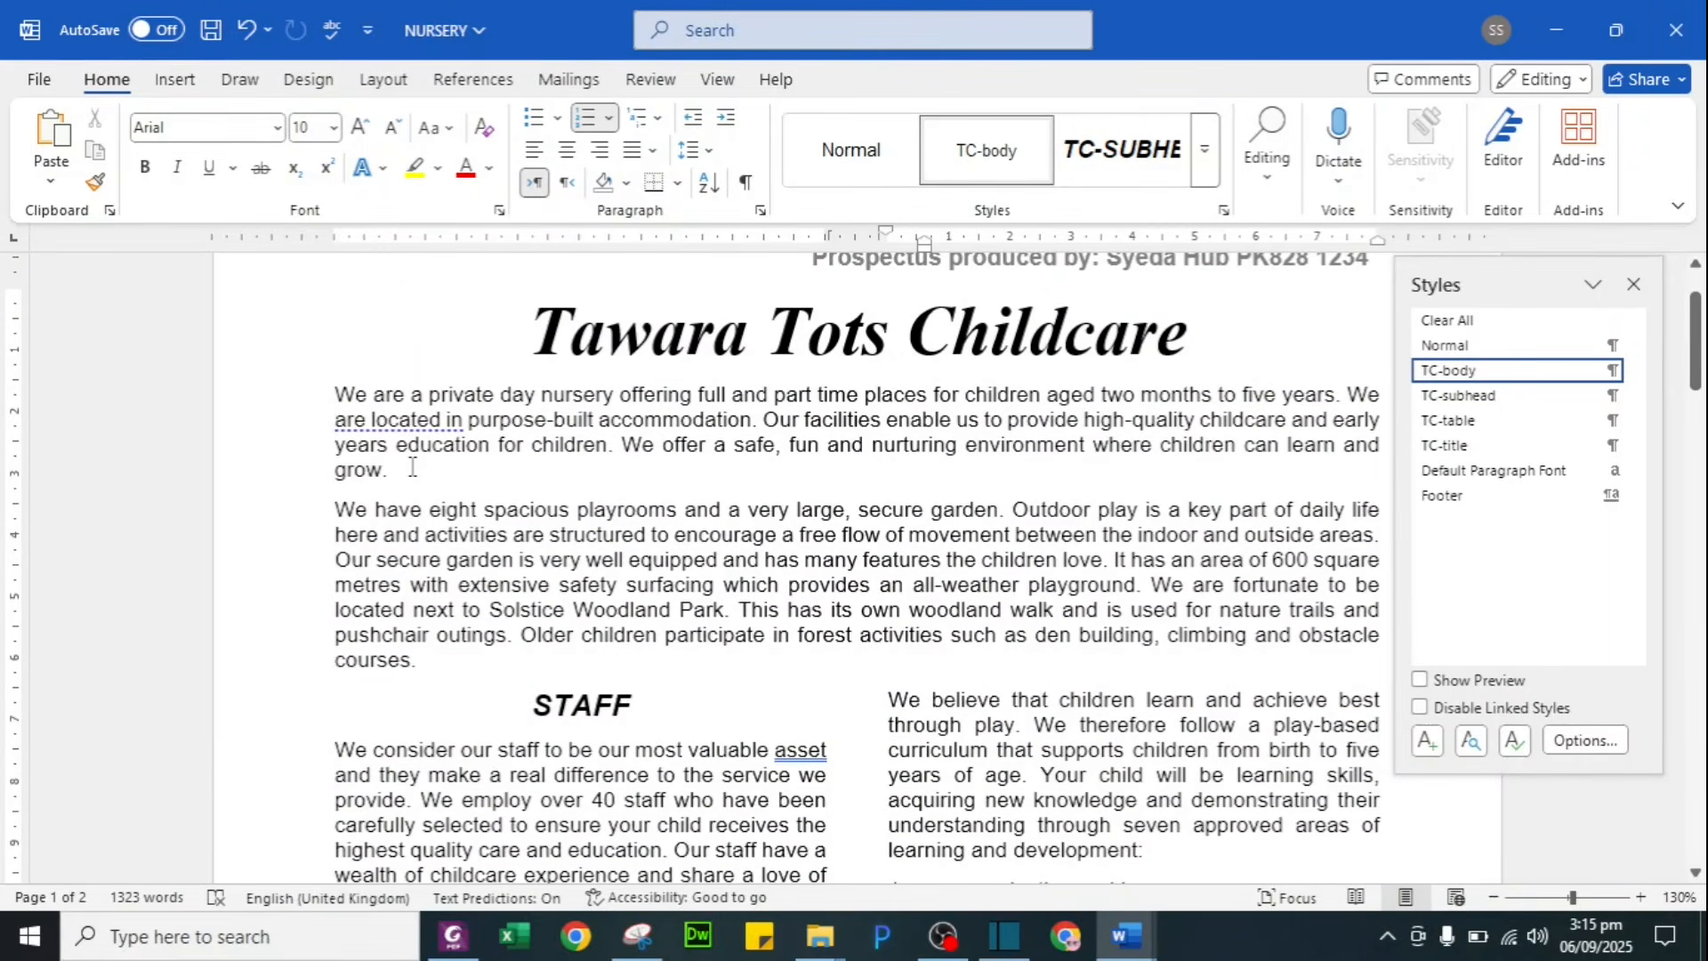
pyautogui.hotkey('ctrl', 'f')
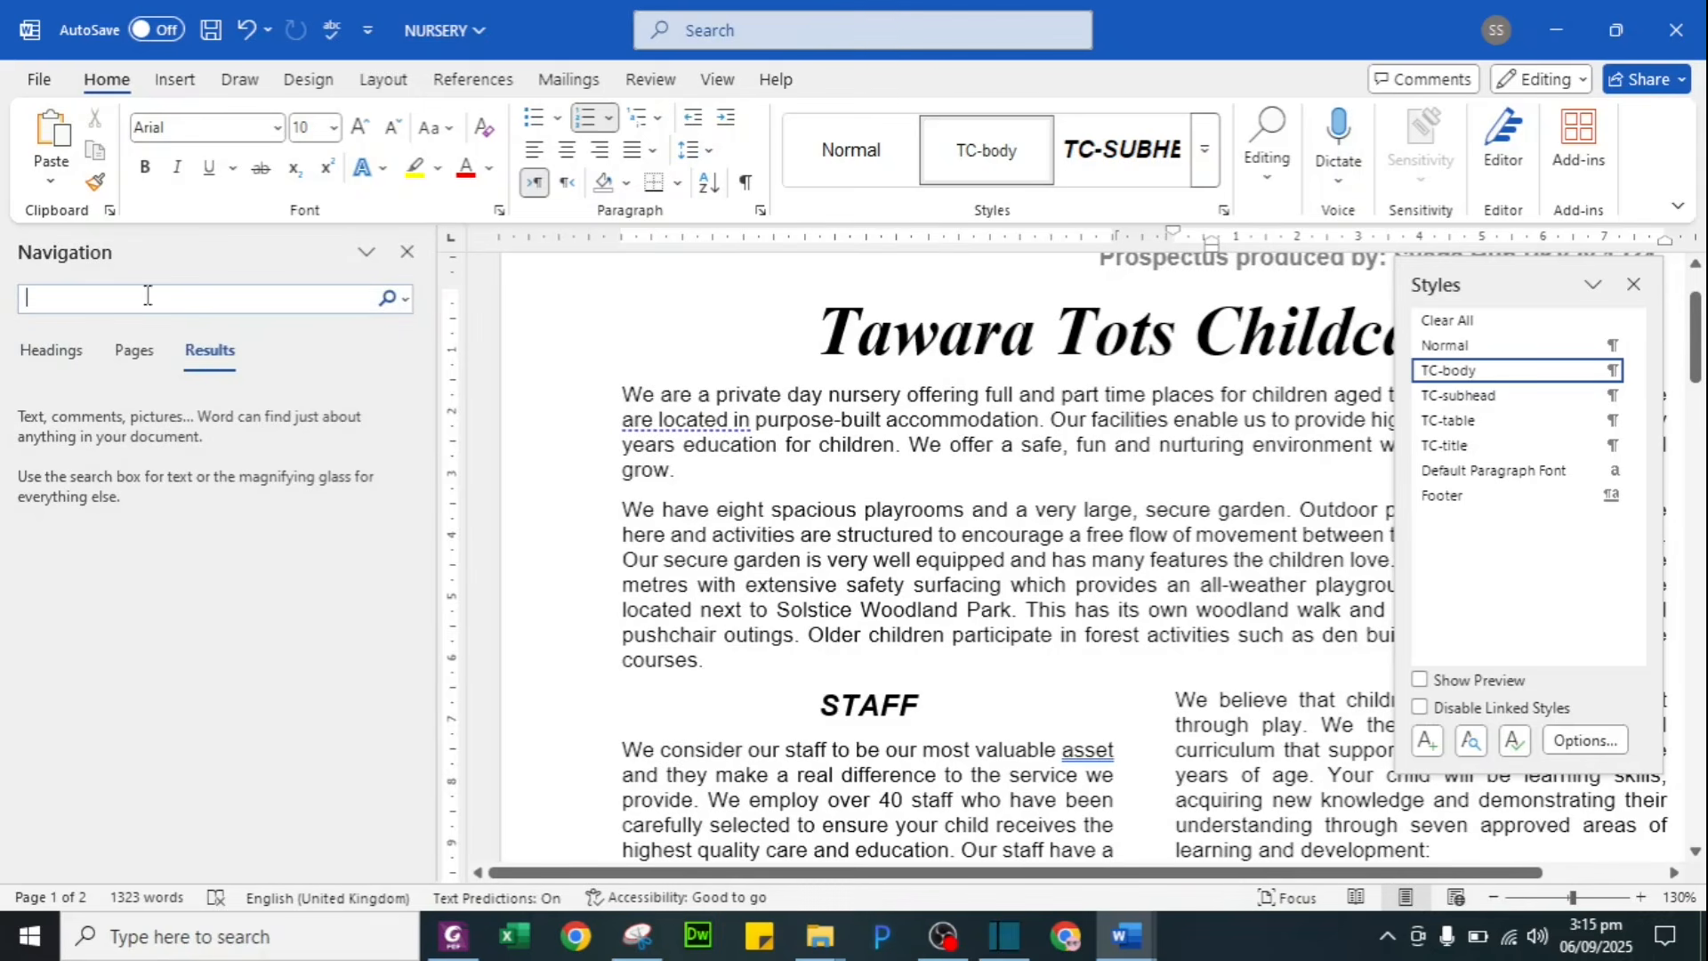
pyautogui.write('eight')
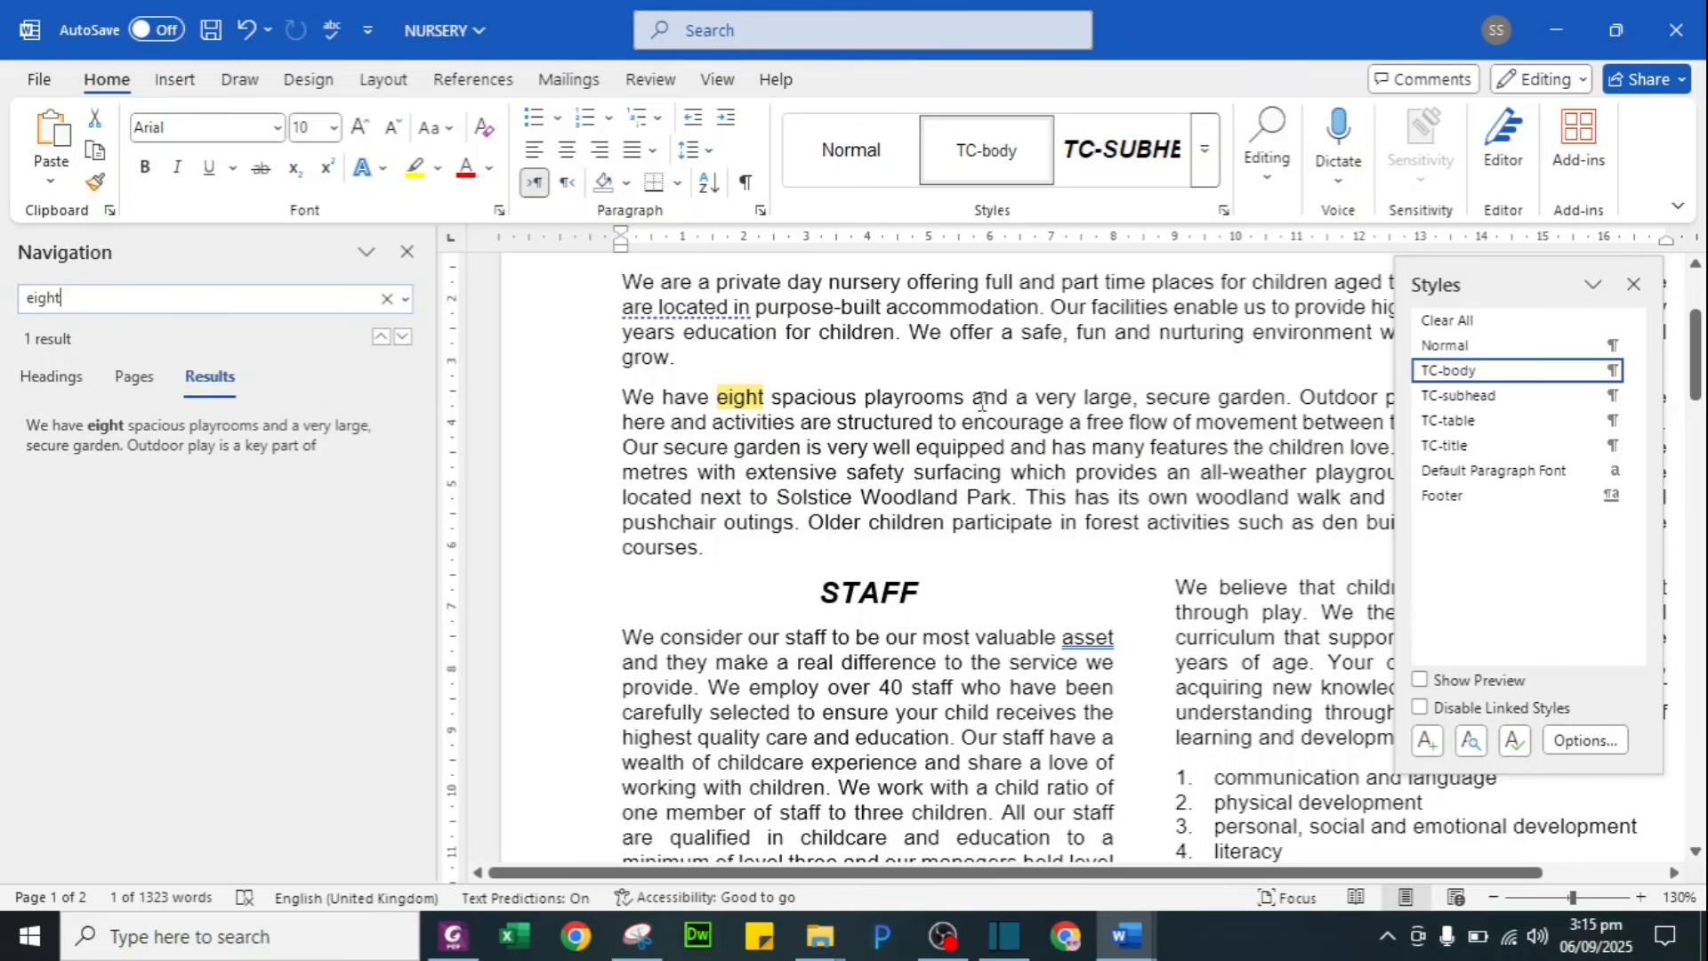
pyautogui.click(624, 398)
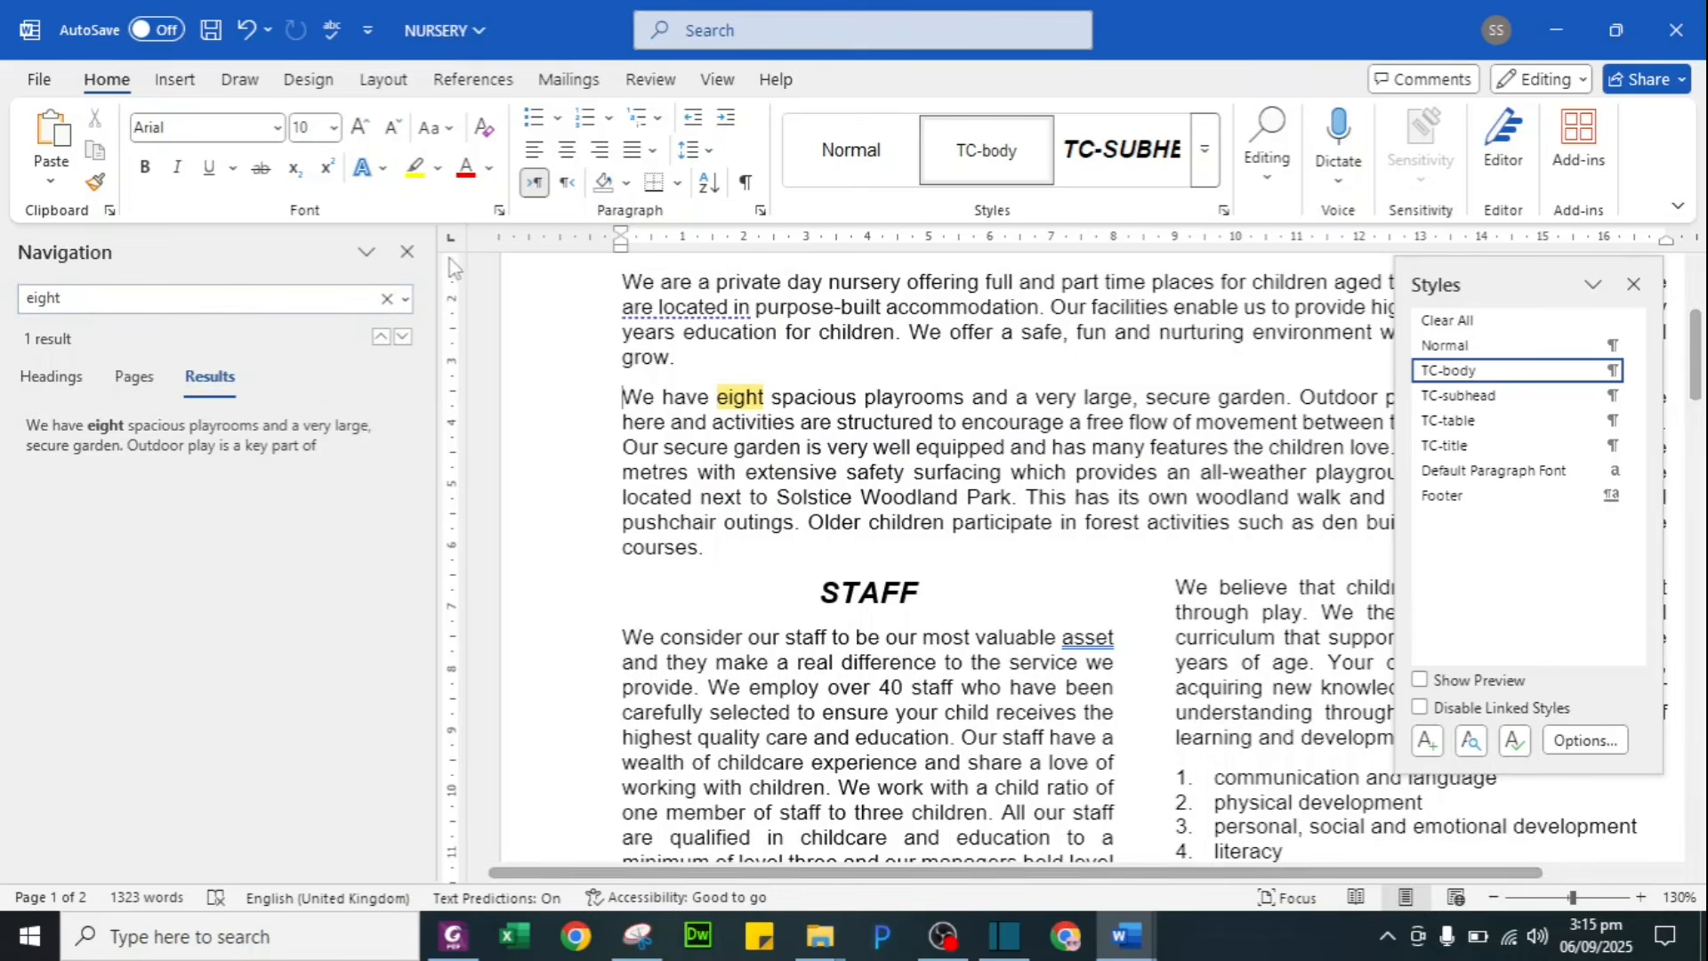
pyautogui.click(407, 252)
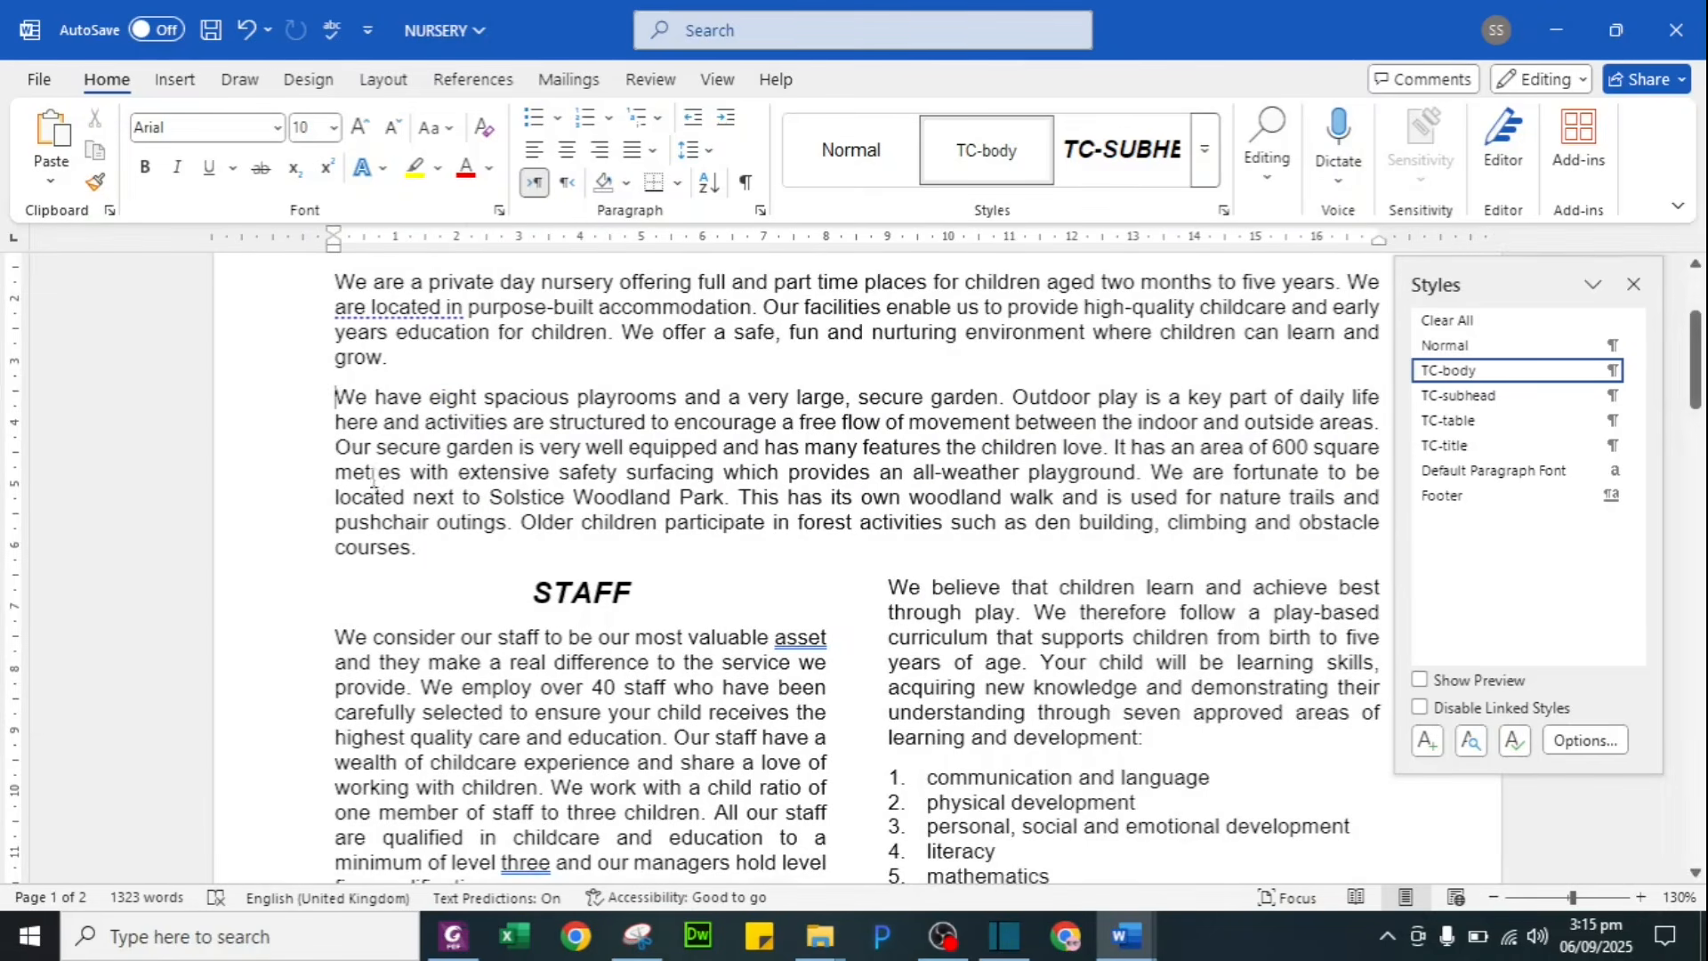
# Step: Insert the j2421logo picture from this device at that paragraph's start
pyautogui.click(176, 82)
pyautogui.click(276, 155)
pyautogui.click(329, 266)
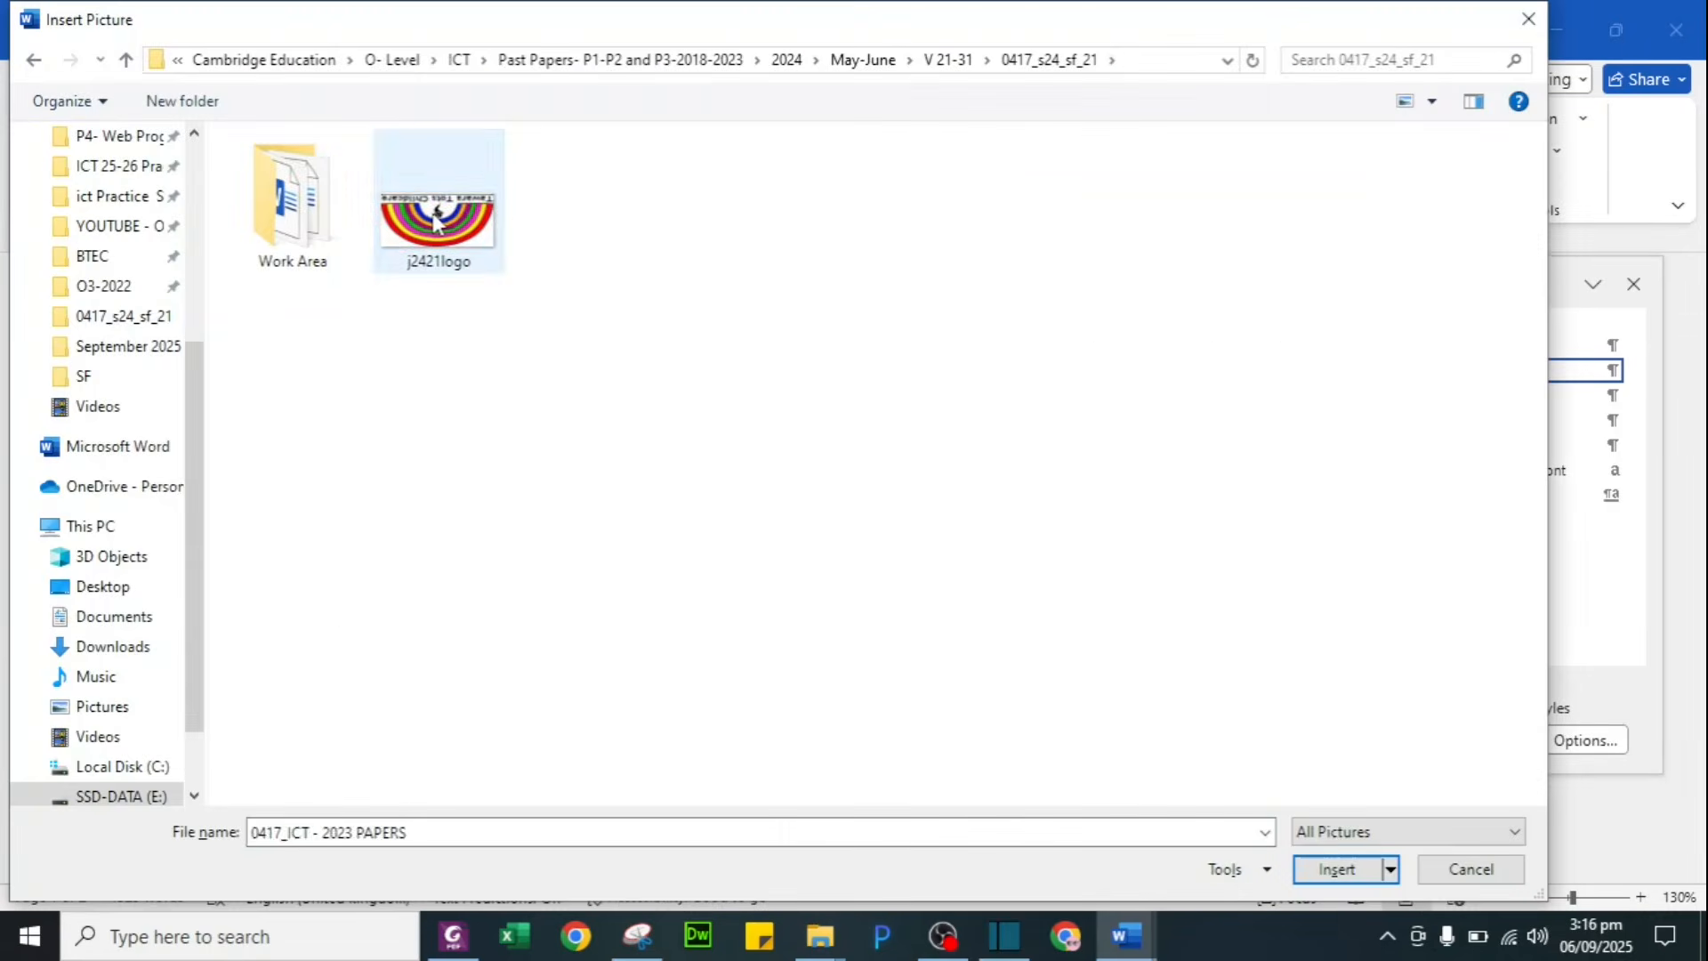
pyautogui.click(435, 220)
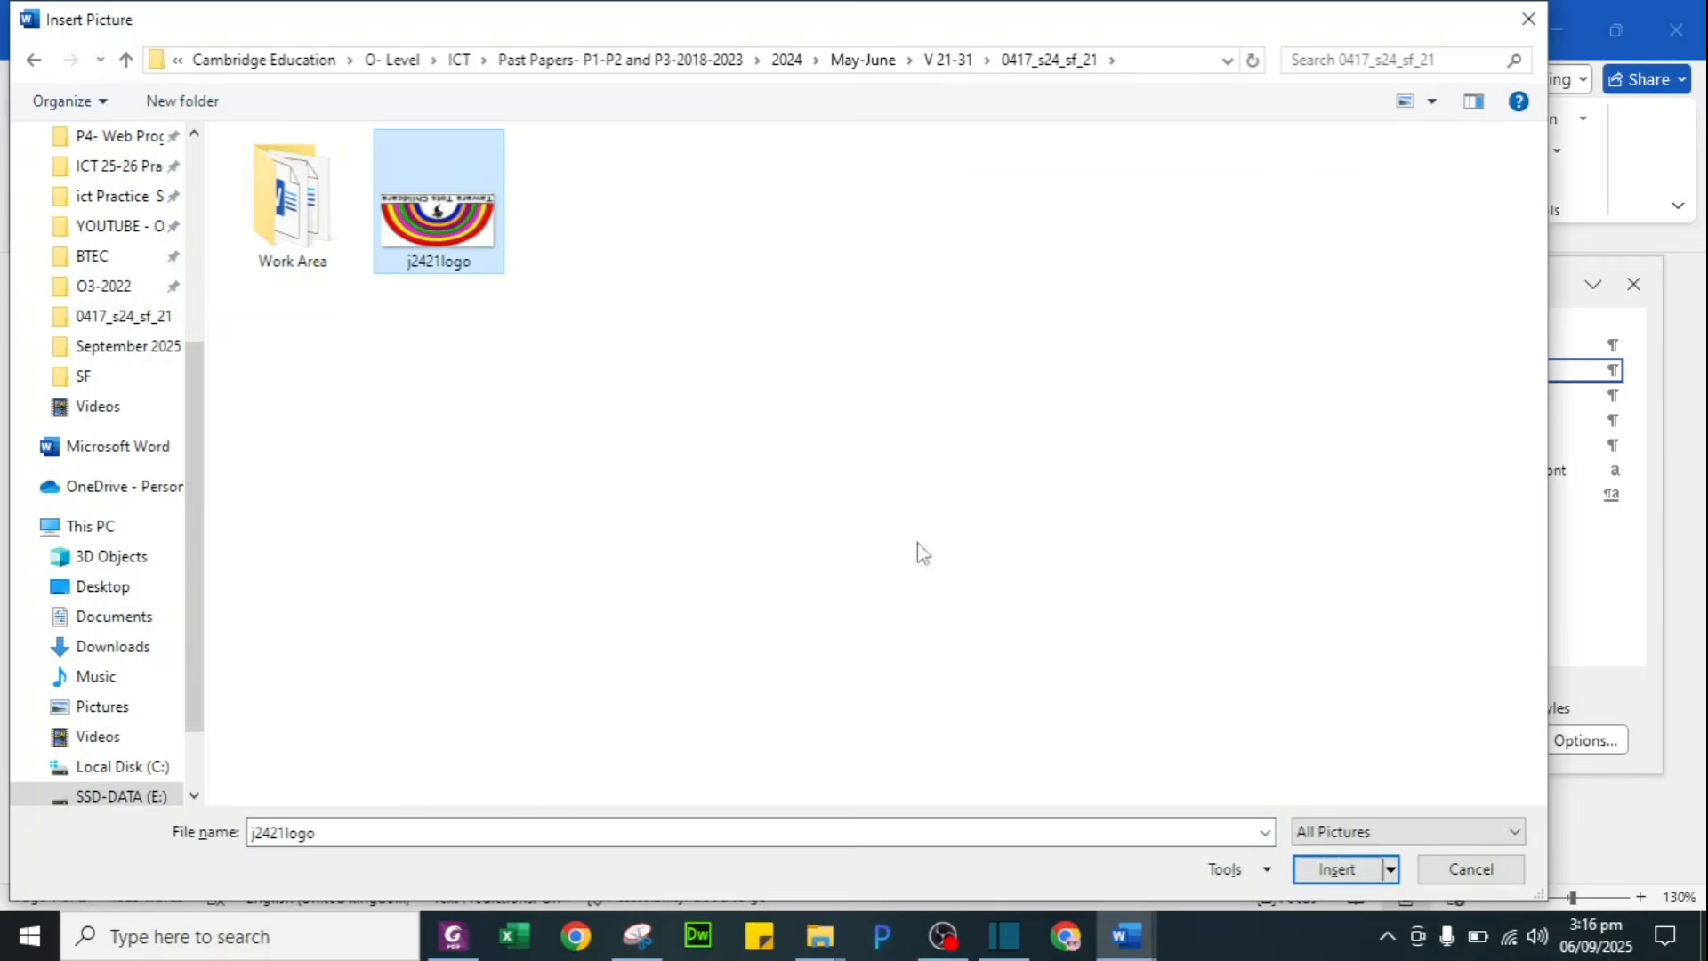
pyautogui.click(1339, 870)
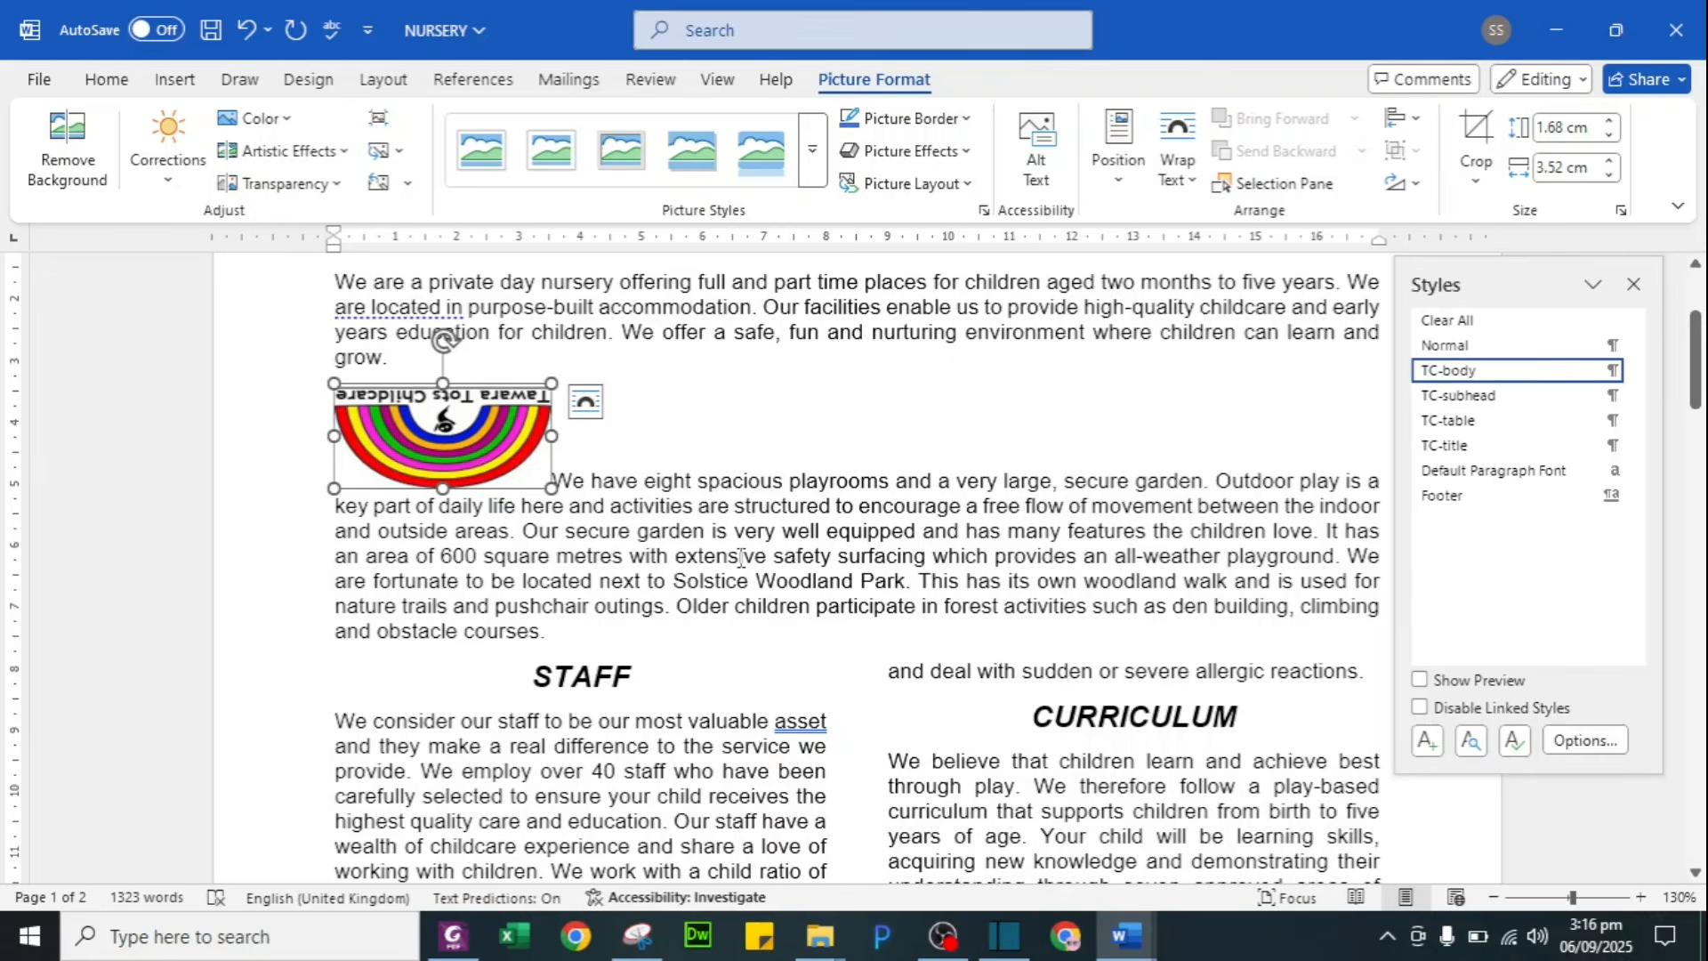
pyautogui.hotkey('alt', 'Tab')
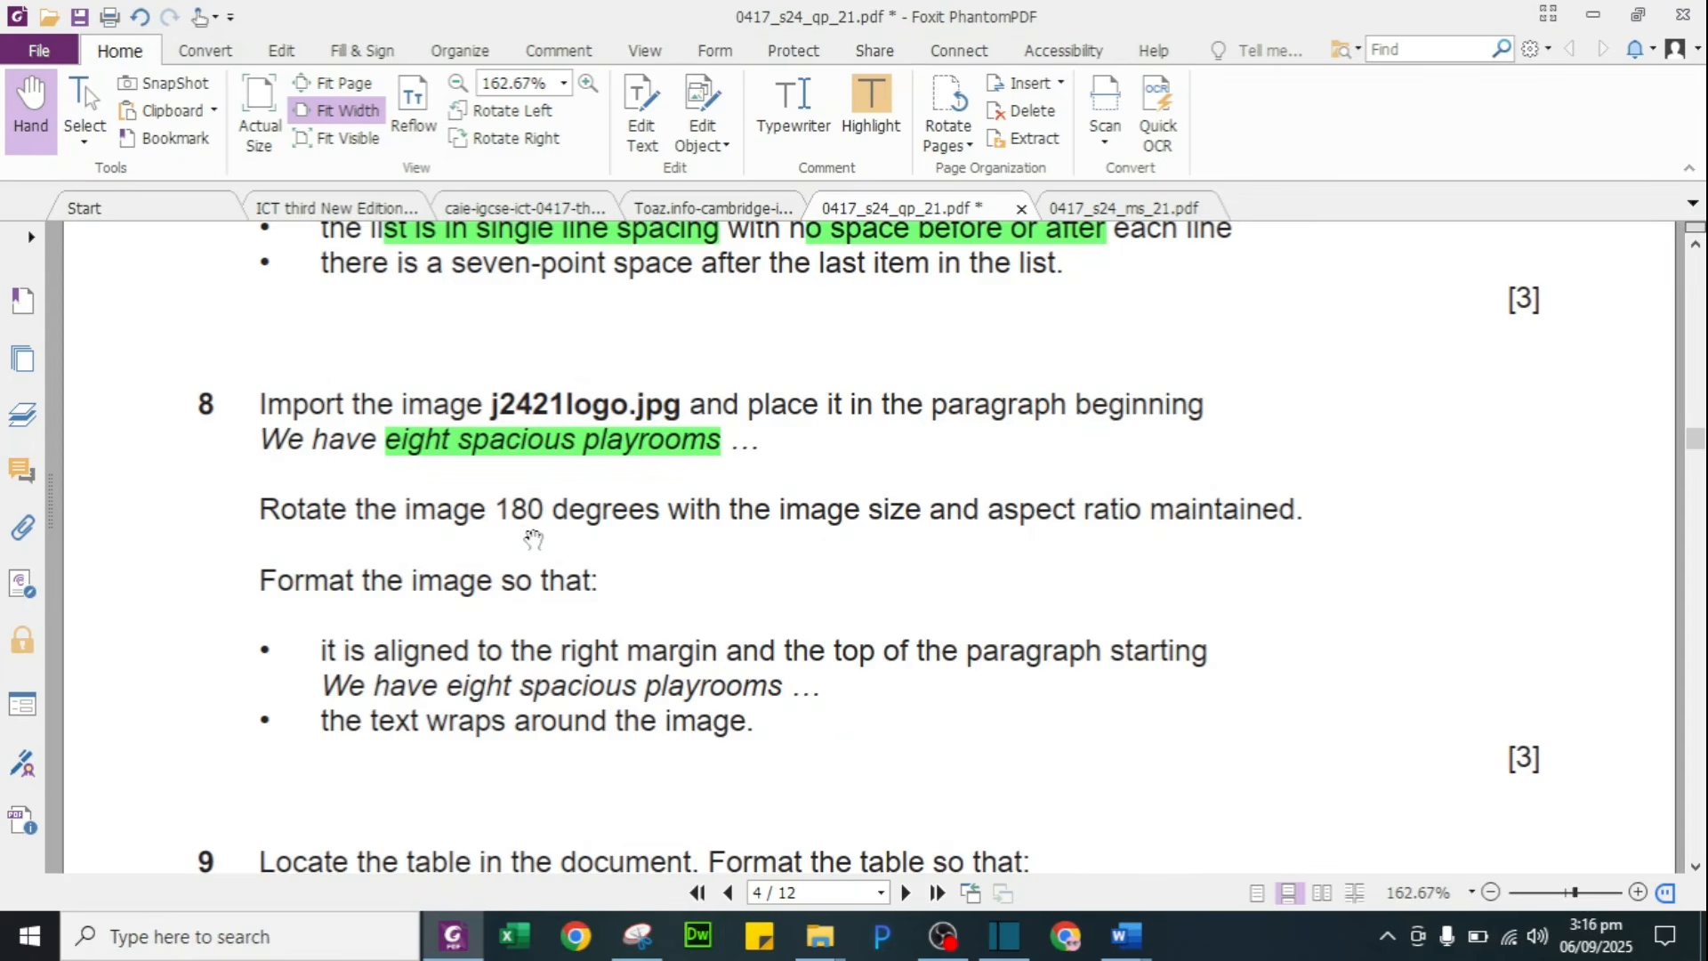
# Step: Highlight question 8's logo rotation requirement in green in the PDF
pyautogui.moveTo(491, 519); pyautogui.dragTo(1306, 496)
pyautogui.click(871, 107)
pyautogui.hotkey('alt', 'Tab')
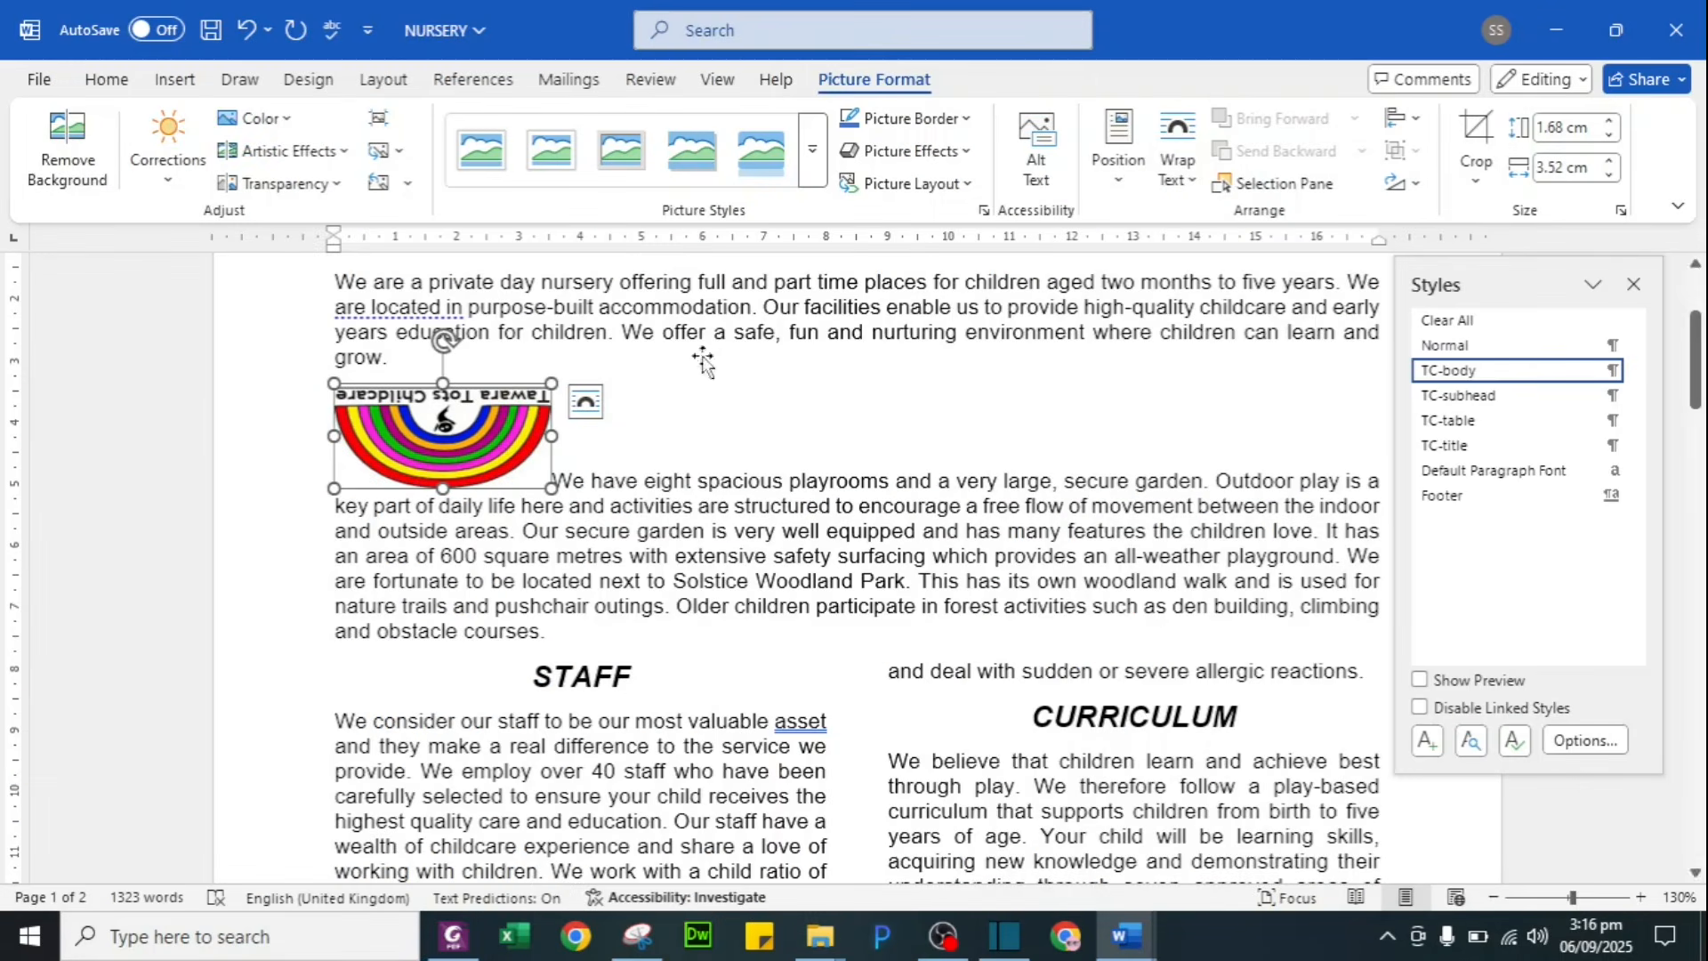
# Step: Rotate the logo right 90° twice so 'Tawara Tots Childcare' reads upright
pyautogui.click(1402, 183)
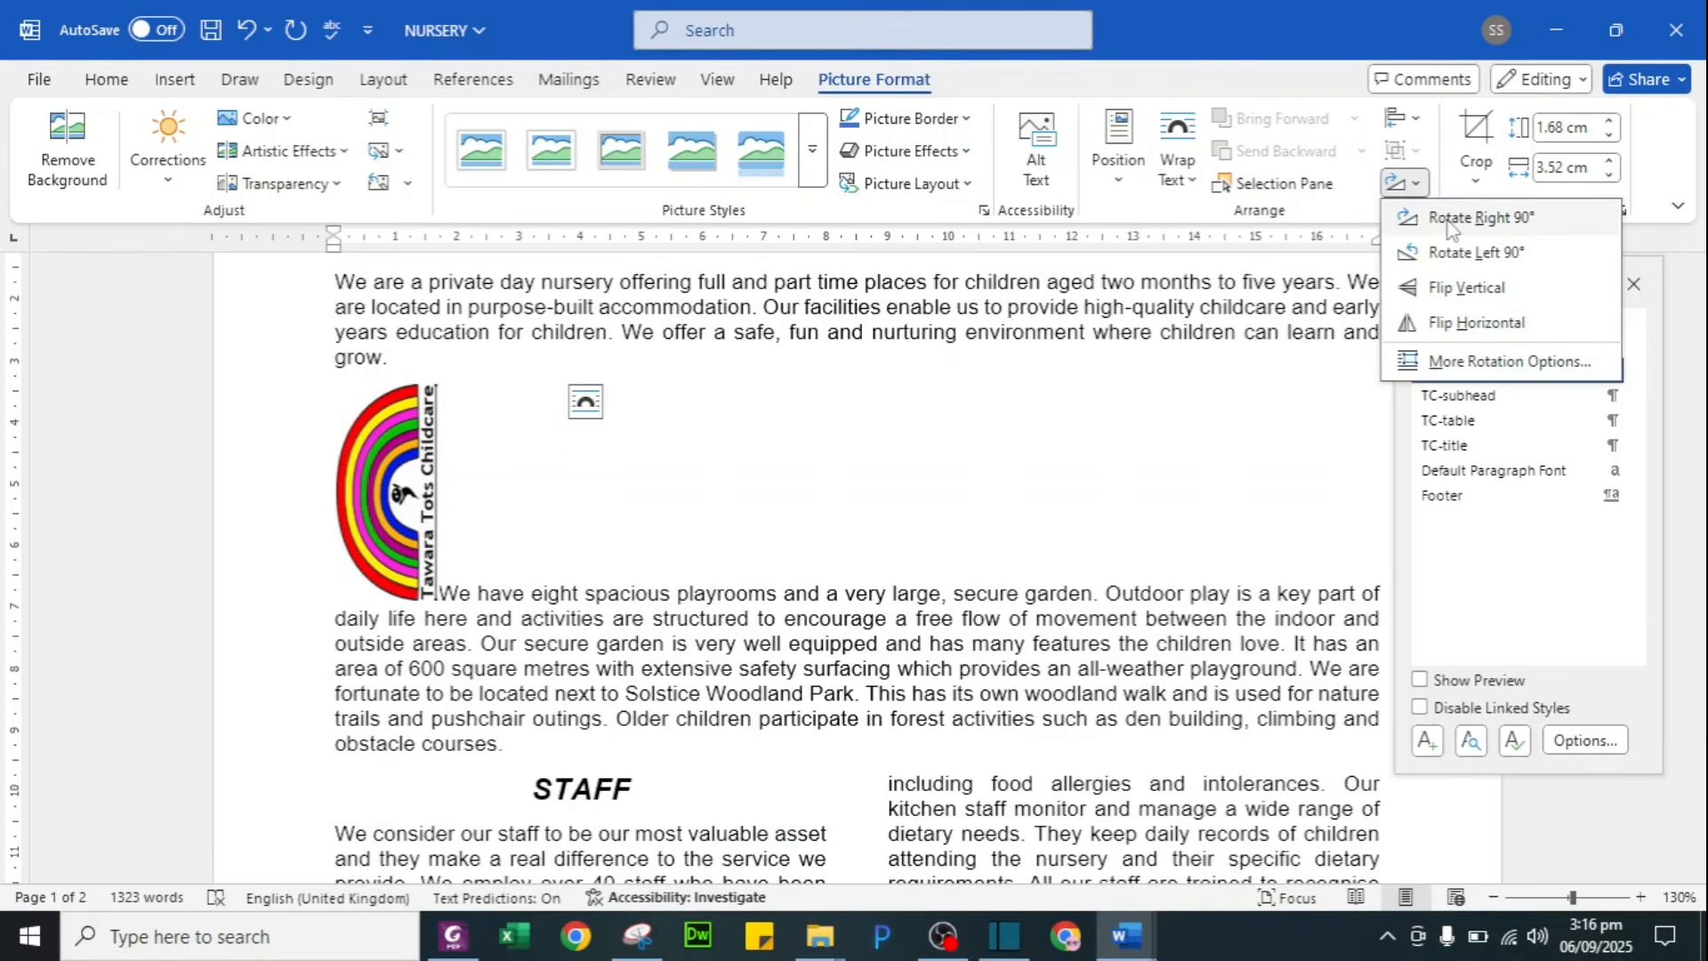
pyautogui.click(1447, 221)
pyautogui.click(1404, 183)
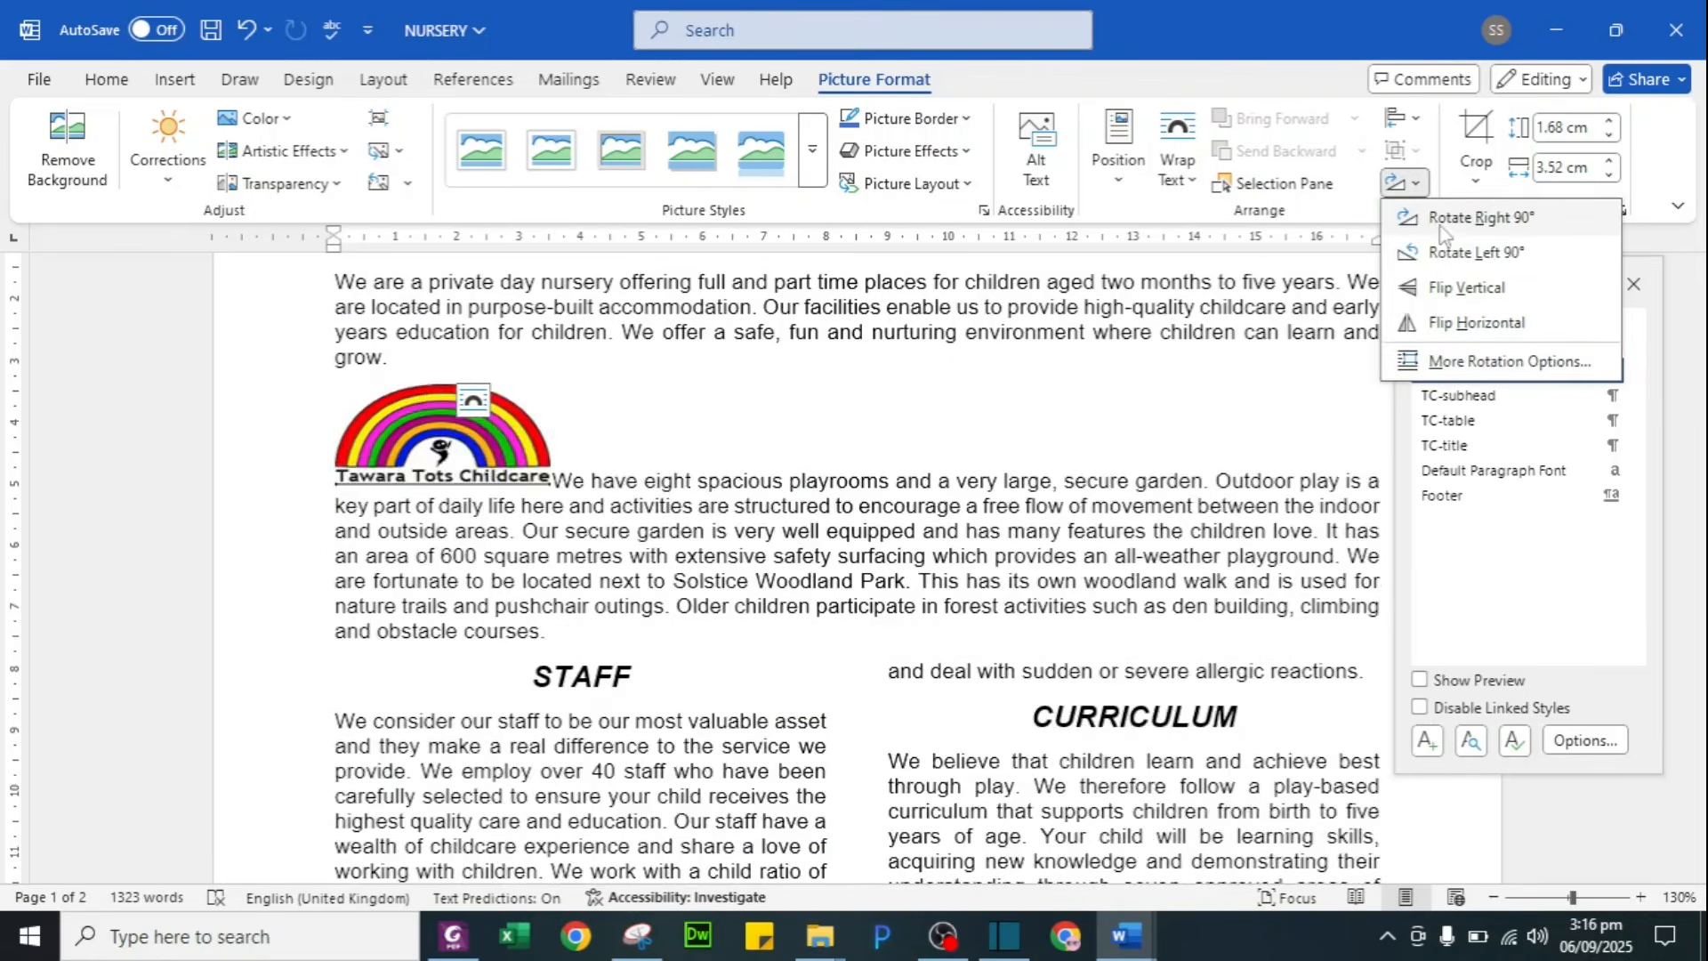
pyautogui.click(1438, 229)
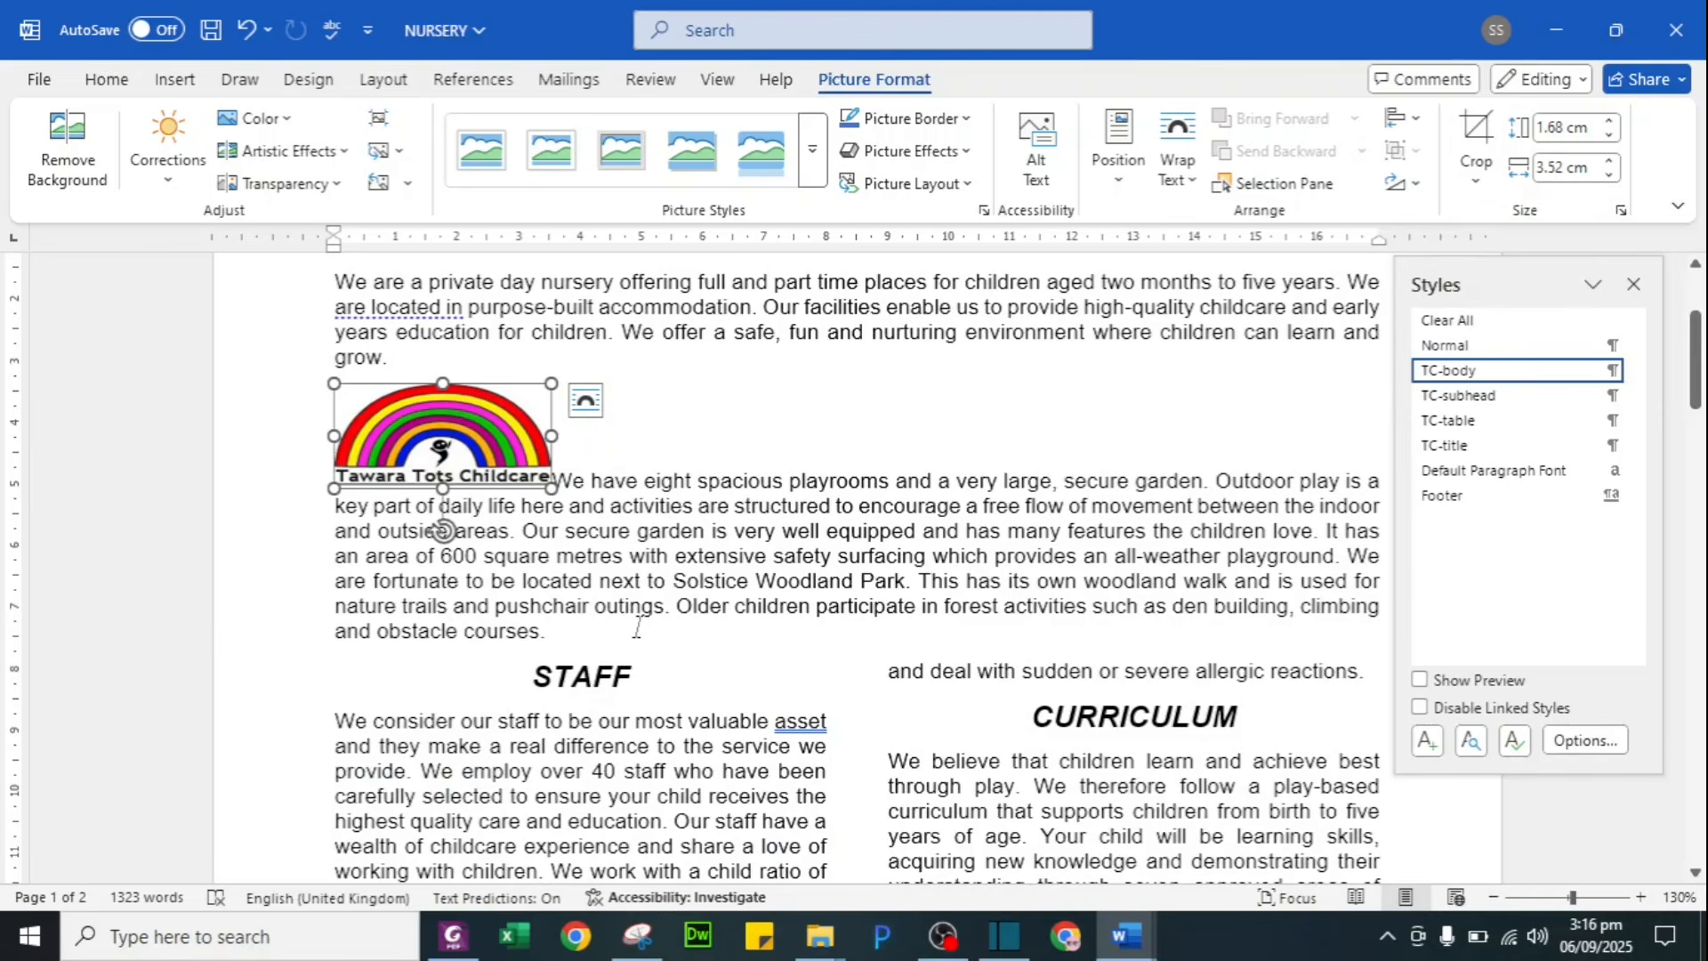
pyautogui.hotkey('alt', 'Tab')
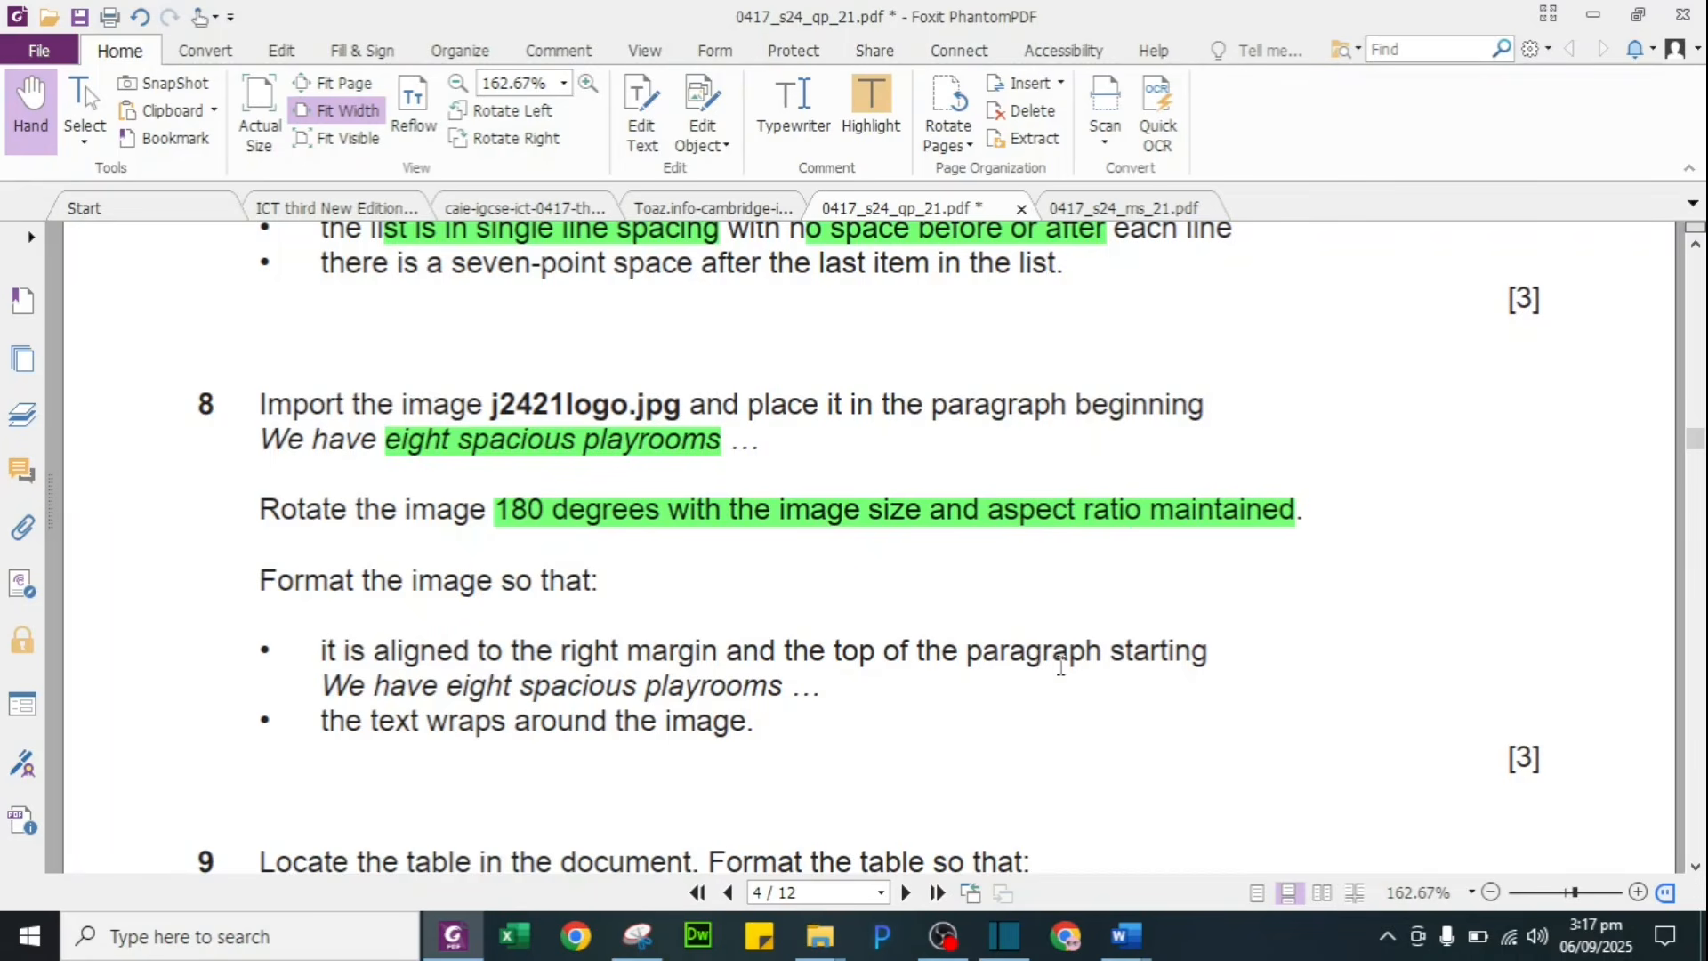
# Step: Set the logo's wrapping to Tight and drag it to the right margin at the paragraph top
pyautogui.hotkey('alt', 'Tab')
pyautogui.moveTo(458, 437)
pyautogui.mouseDown()
pyautogui.moveTo(642, 500)
pyautogui.moveTo(790, 507)
pyautogui.moveTo(471, 418)
pyautogui.mouseUp()
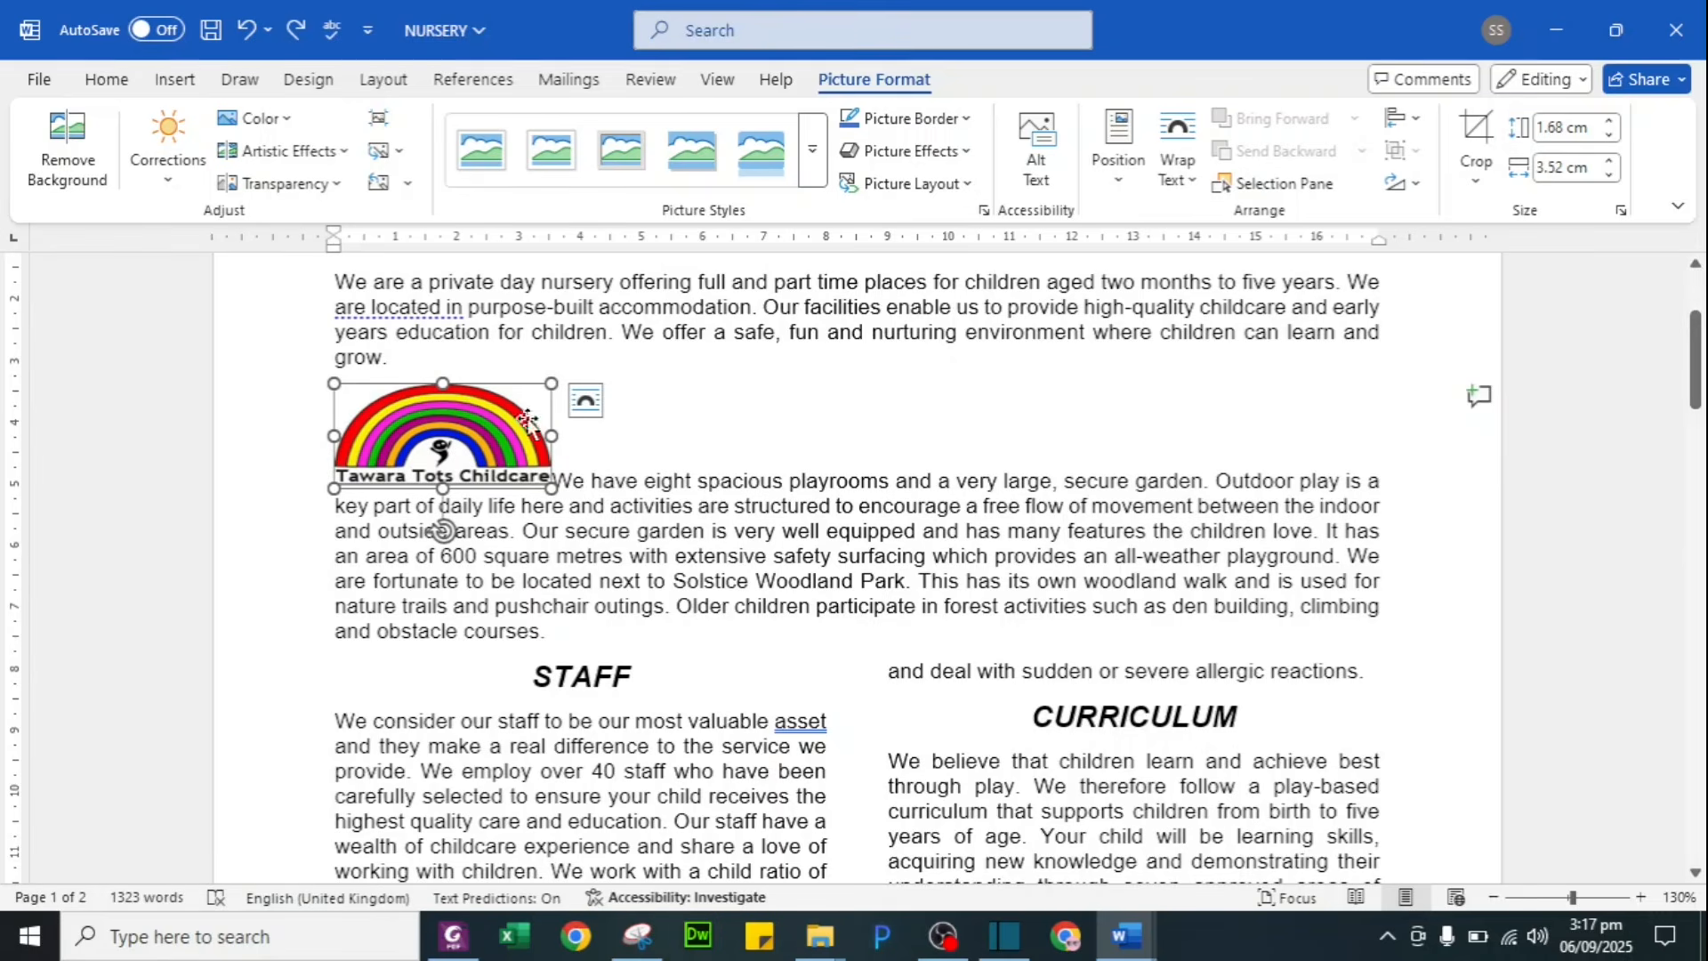
pyautogui.click(1183, 169)
pyautogui.click(1227, 292)
pyautogui.moveTo(442, 525); pyautogui.dragTo(1274, 538)
pyautogui.click(750, 483)
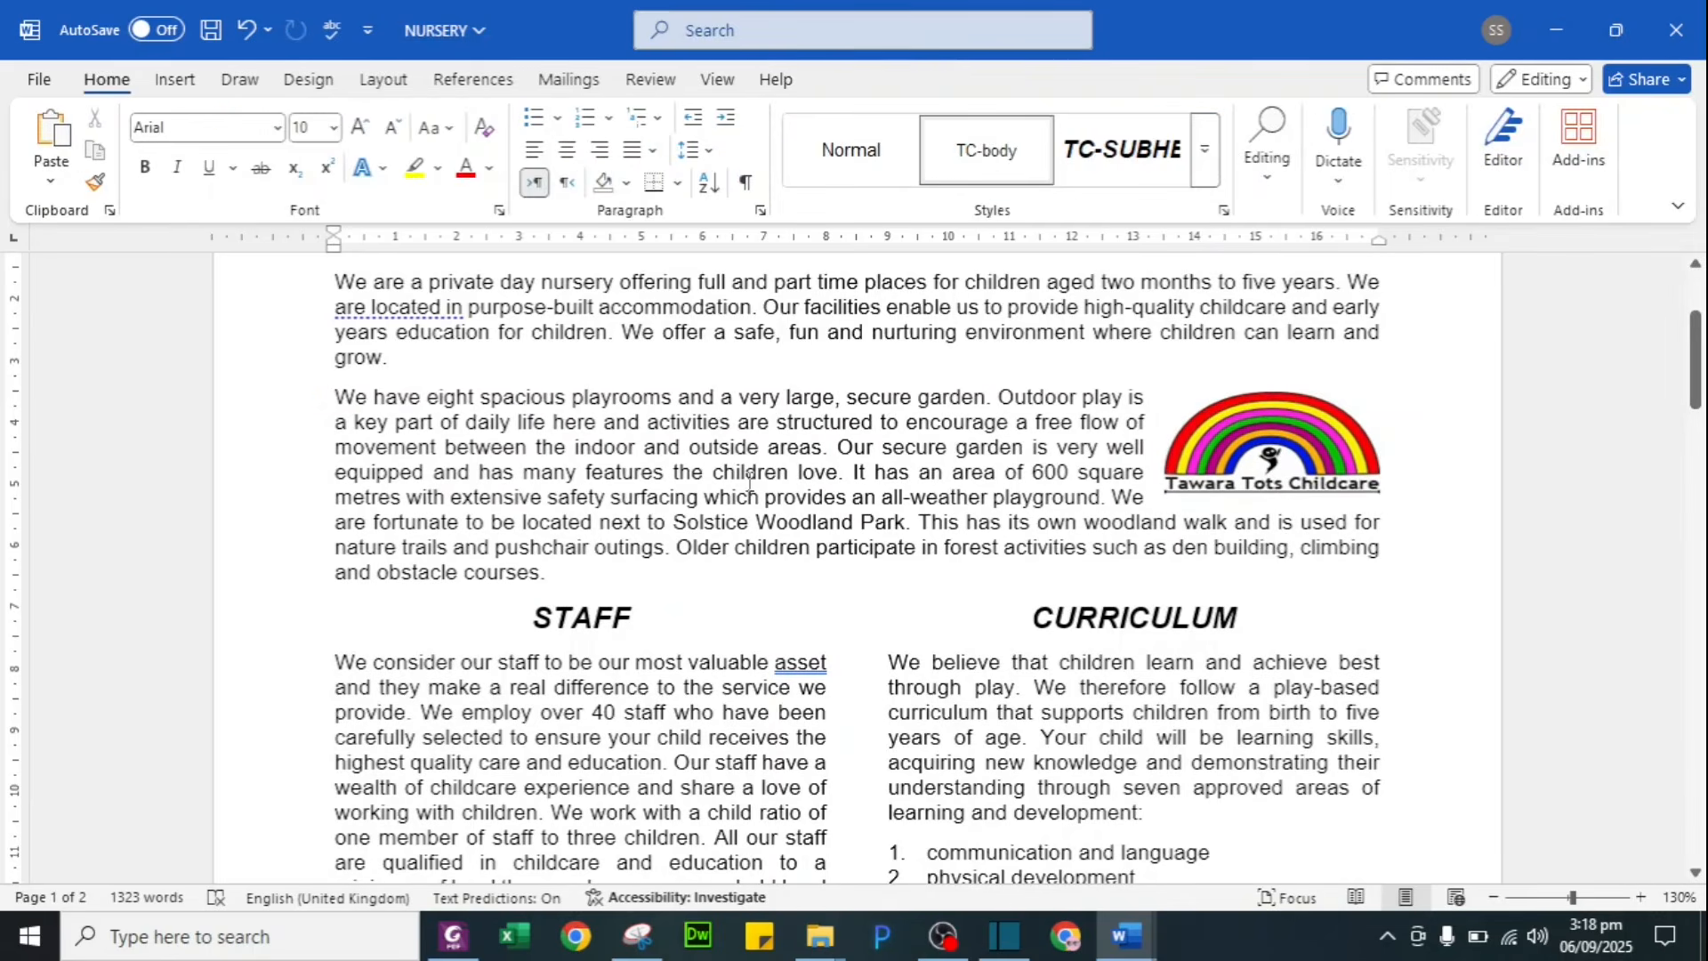
pyautogui.hotkey('alt', 'Tab')
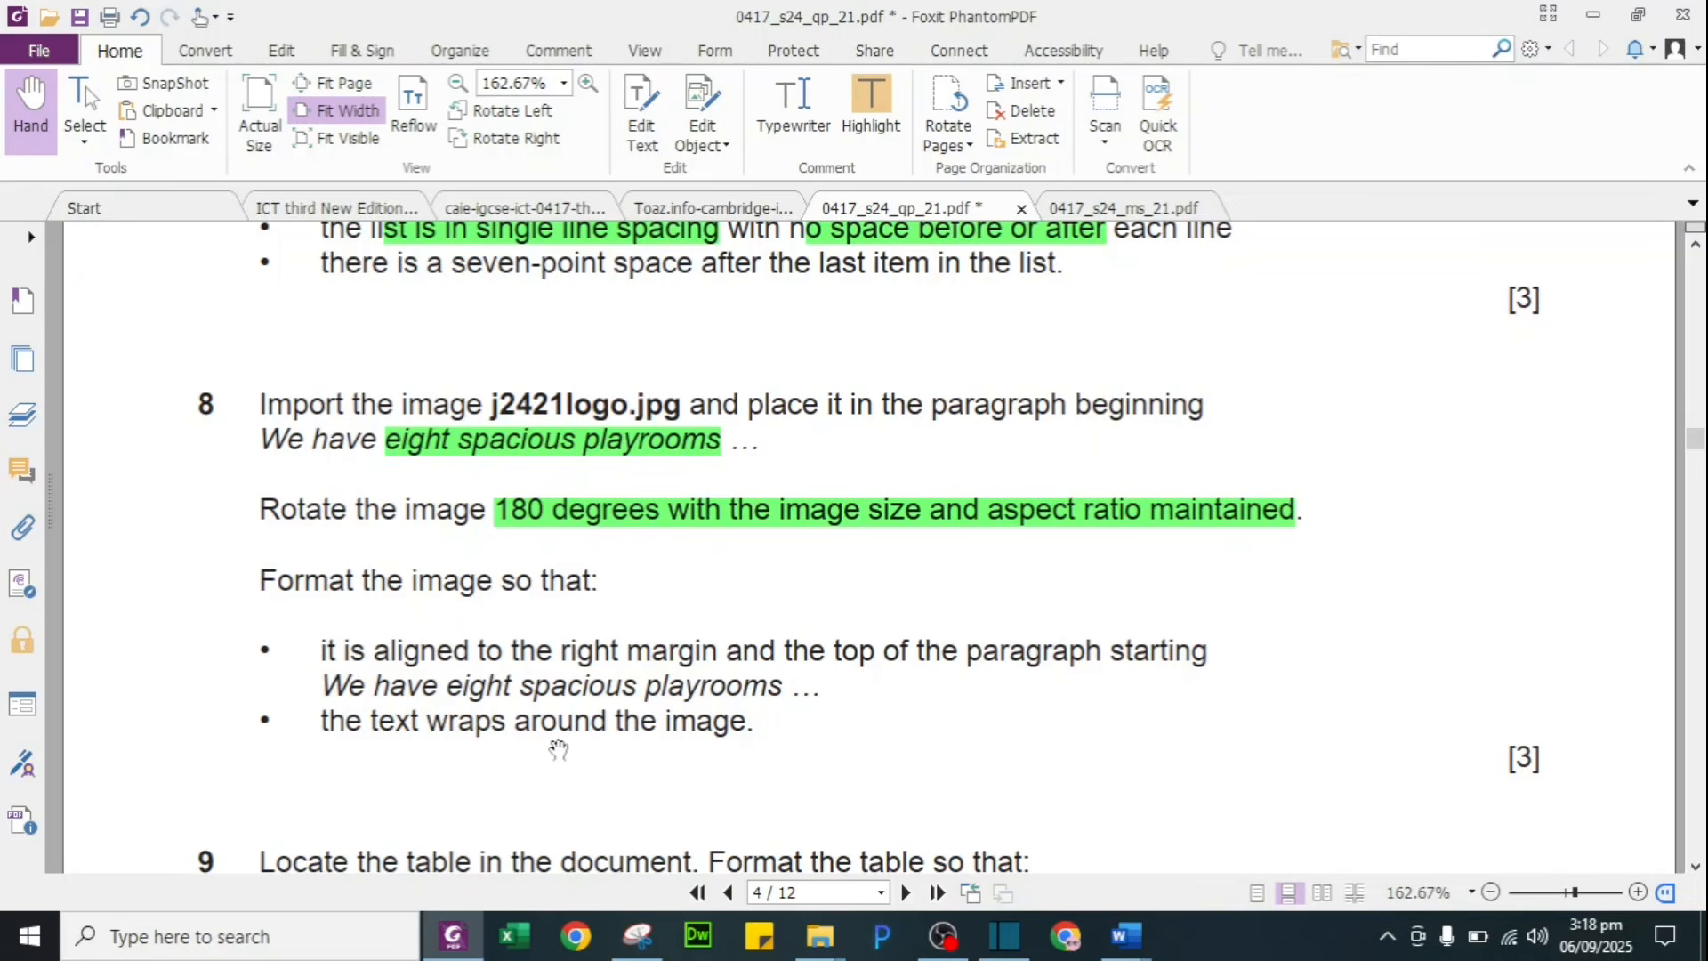
# Step: Highlight the remaining question 8 requirements green in Foxit PhantomPDF
pyautogui.scroll(-3, 679, 747)
pyautogui.scroll(-5, 681, 743)
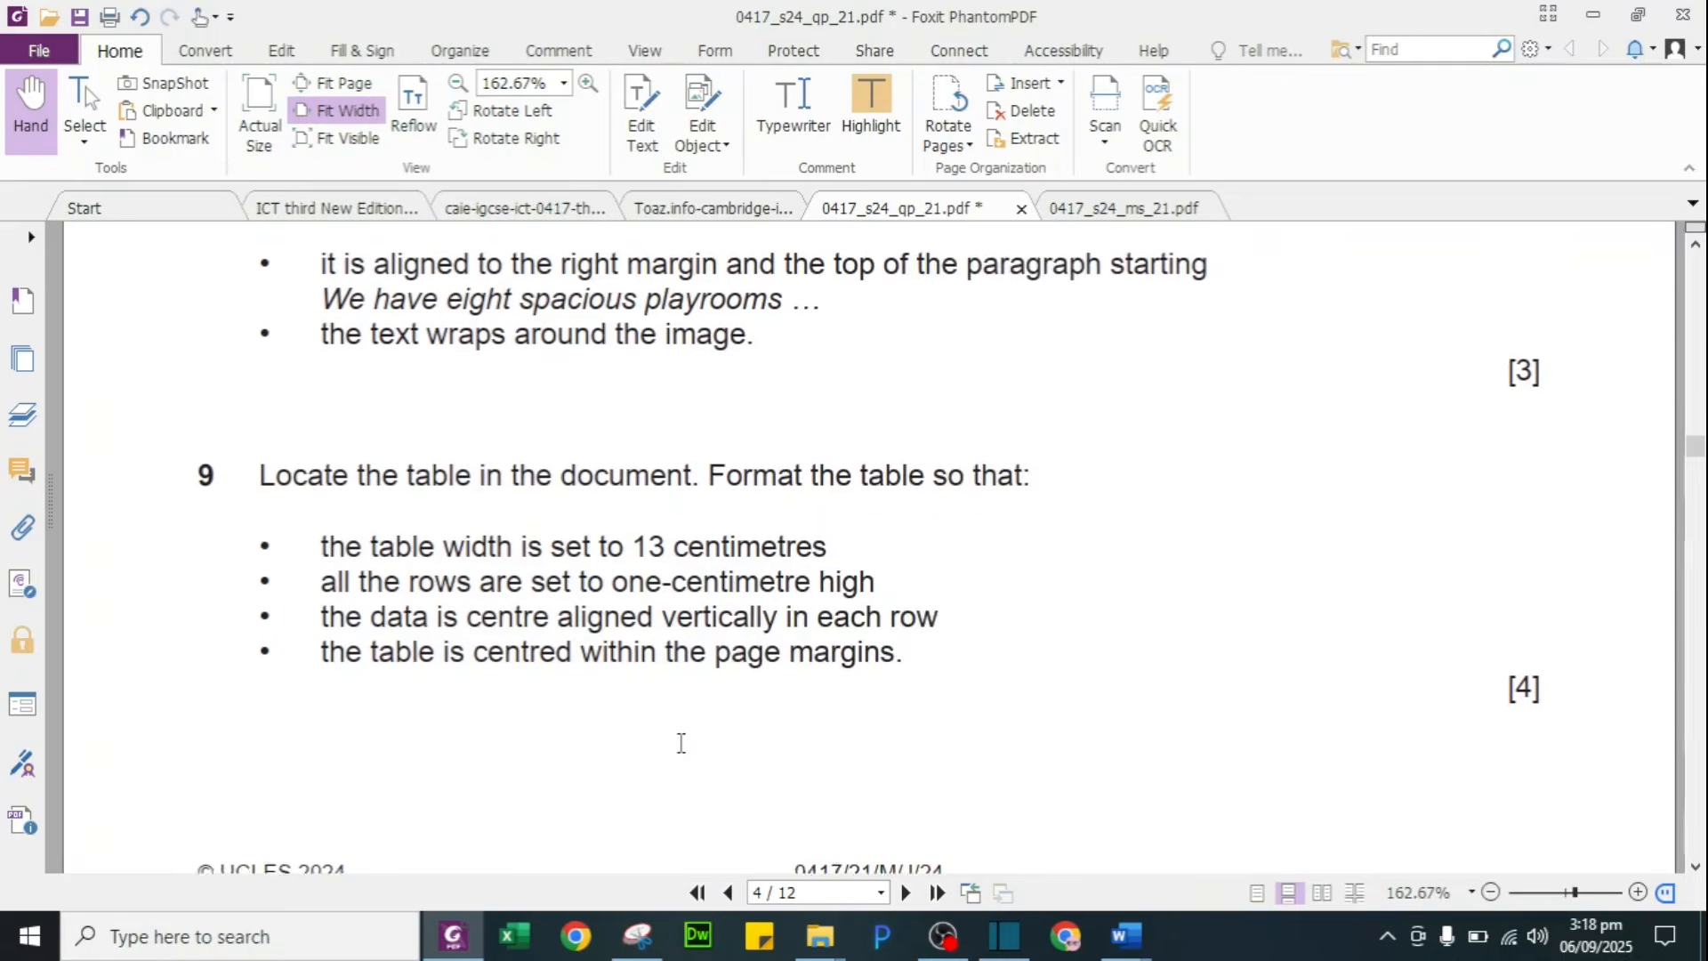
pyautogui.moveTo(523, 274); pyautogui.dragTo(690, 370)
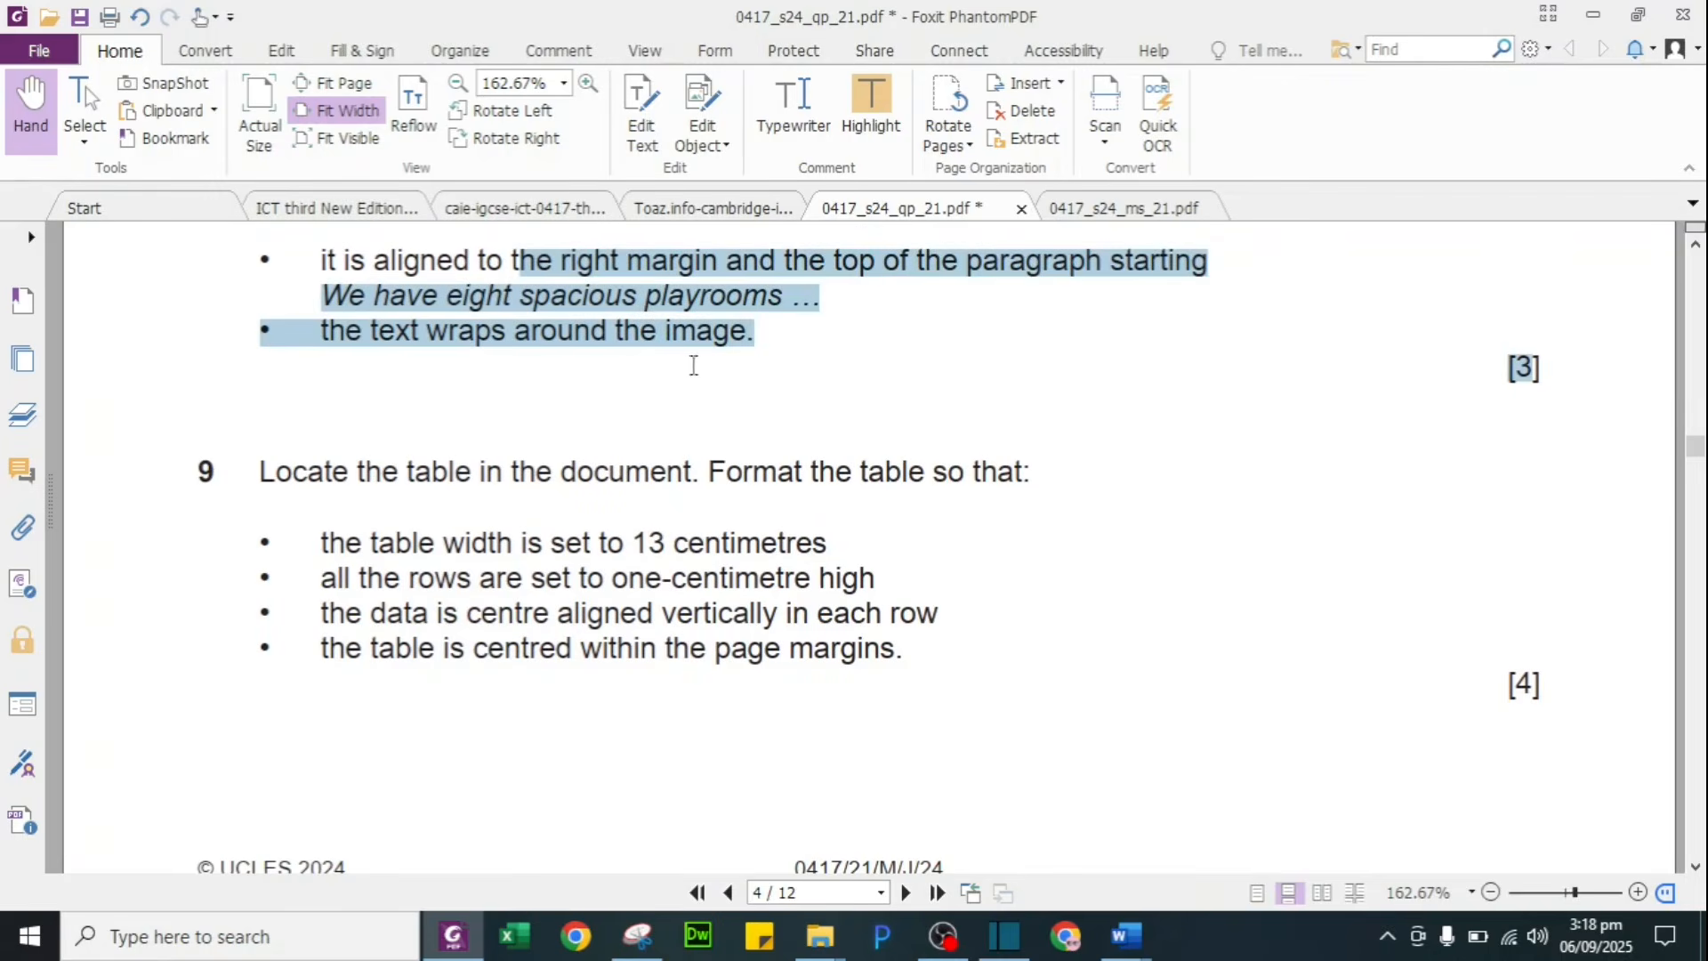
pyautogui.click(868, 129)
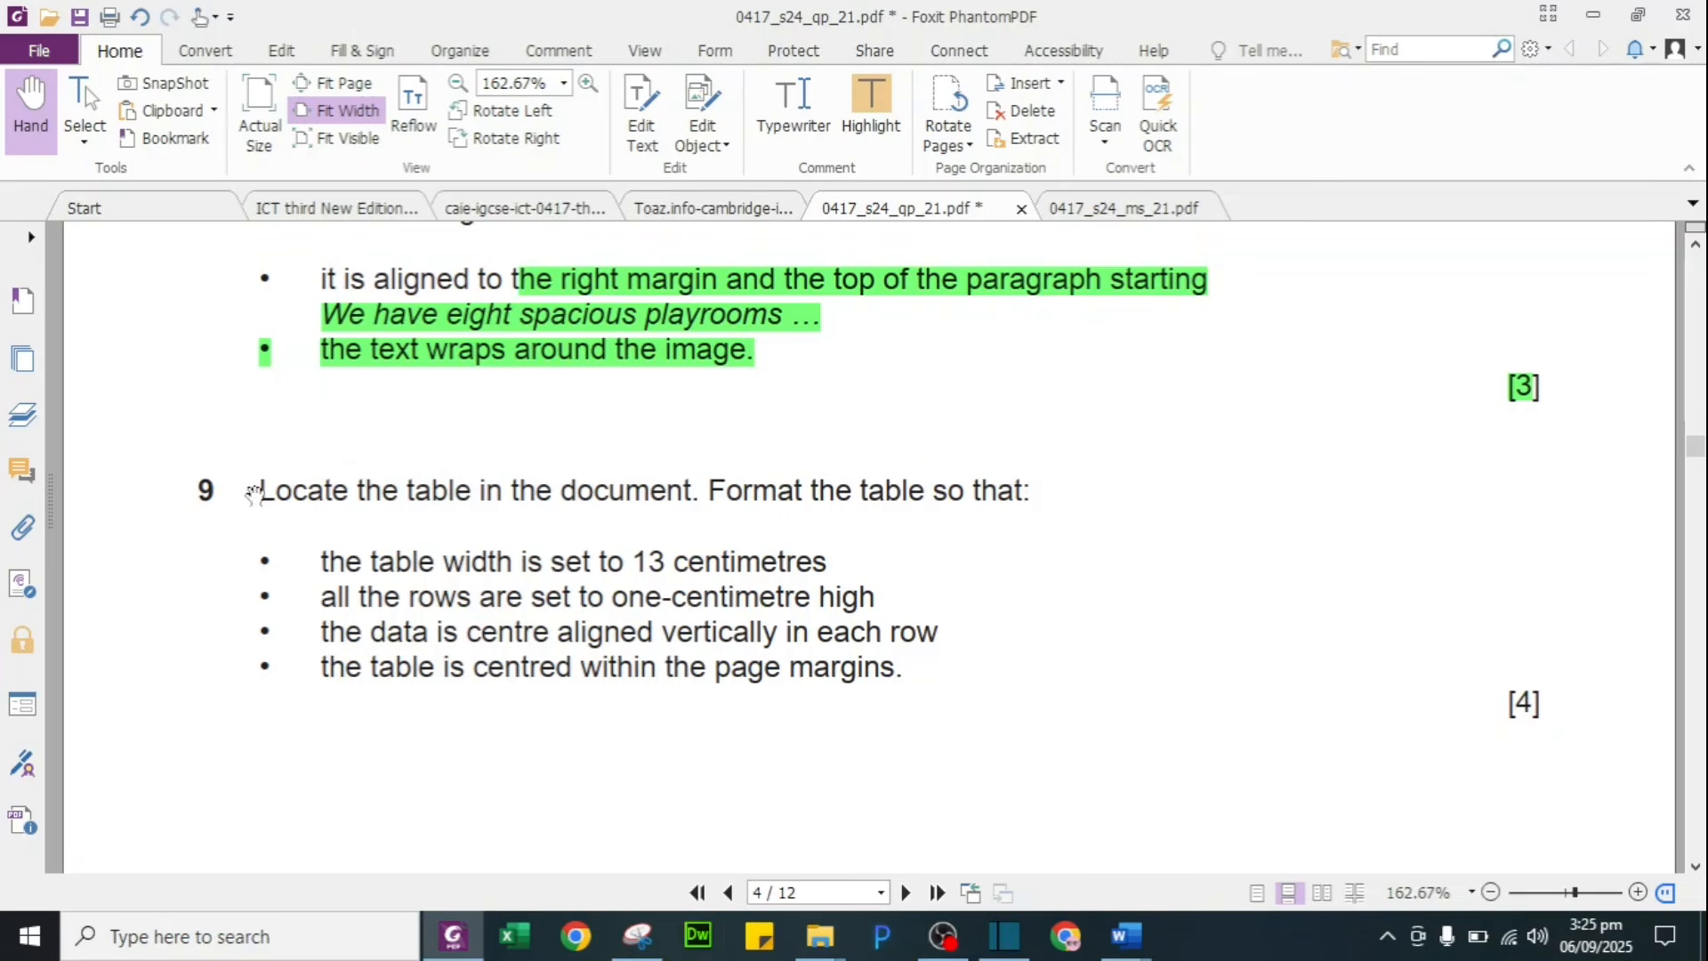
# Step: Highlight question 9's table-locating and 13 cm width requirements green, then return to the NURSERY document
pyautogui.moveTo(257, 489); pyautogui.dragTo(709, 490)
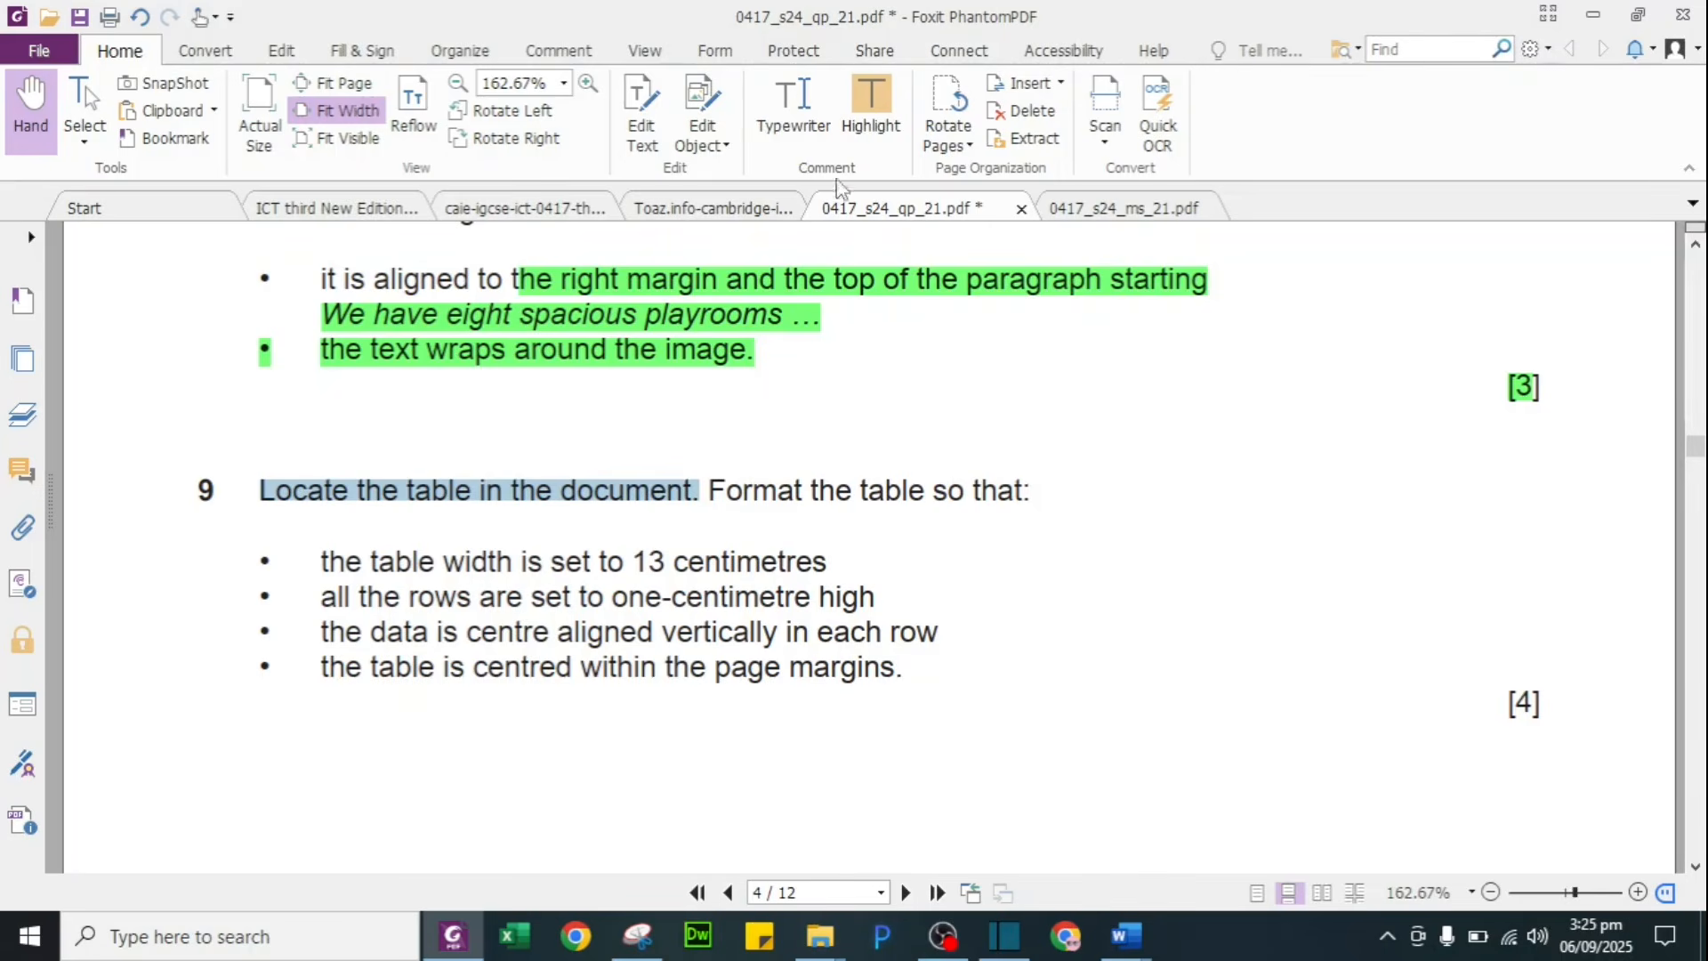
pyautogui.click(868, 114)
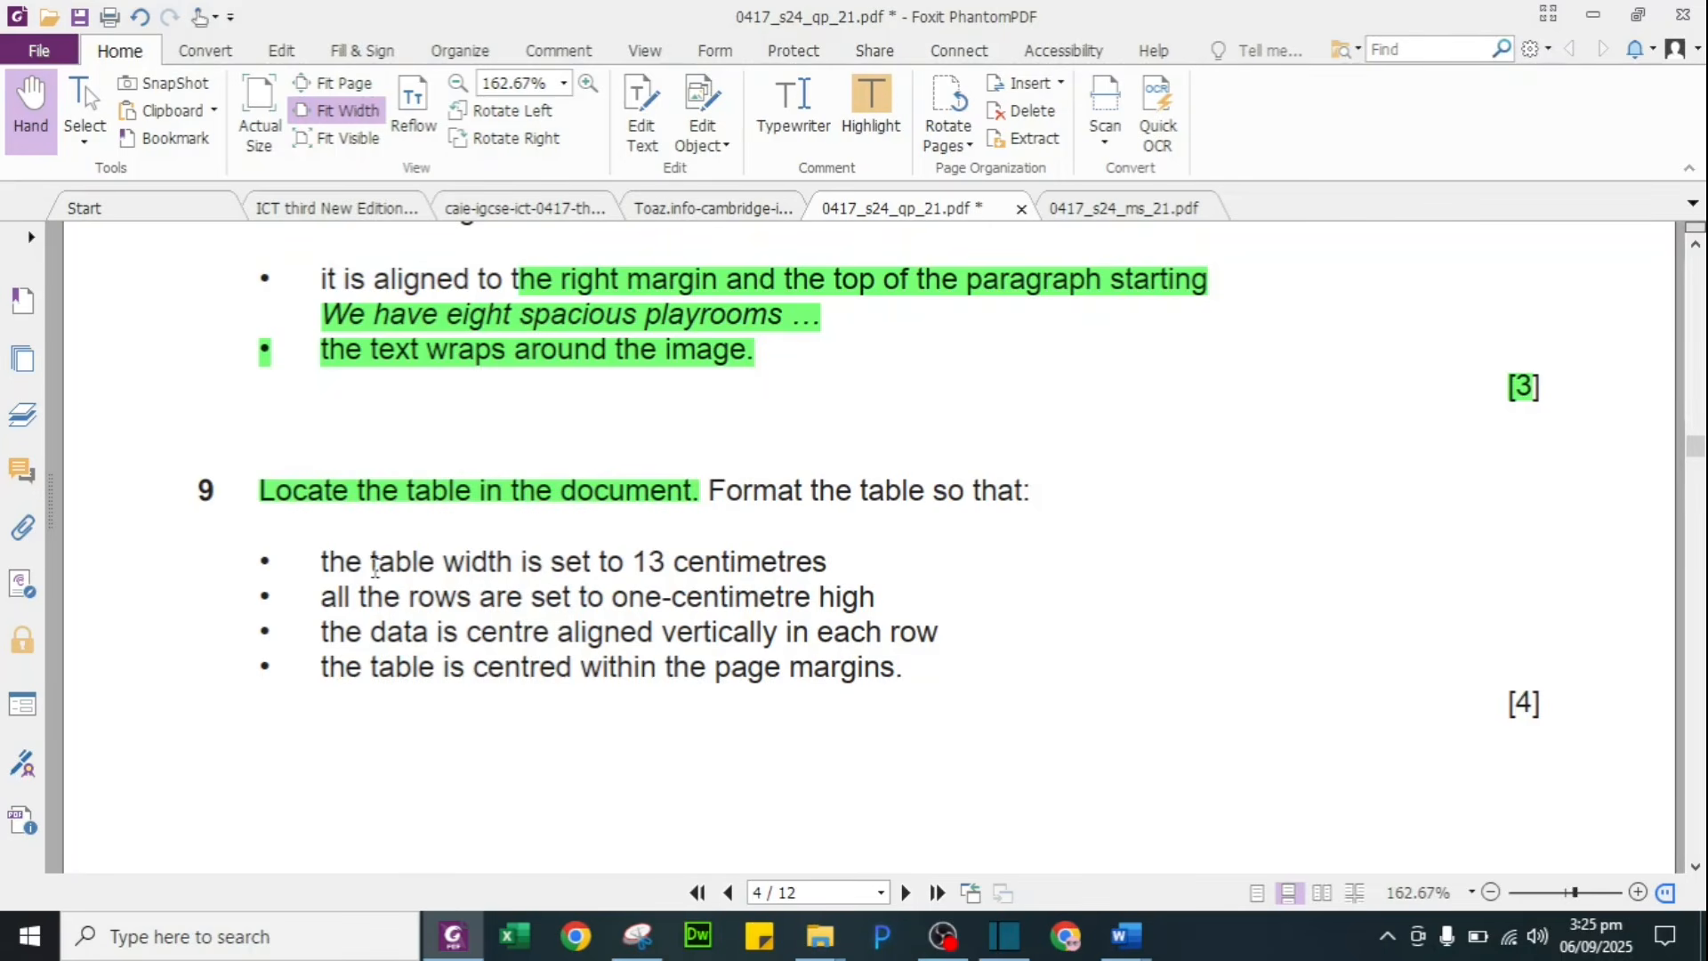
pyautogui.moveTo(372, 559); pyautogui.dragTo(831, 560)
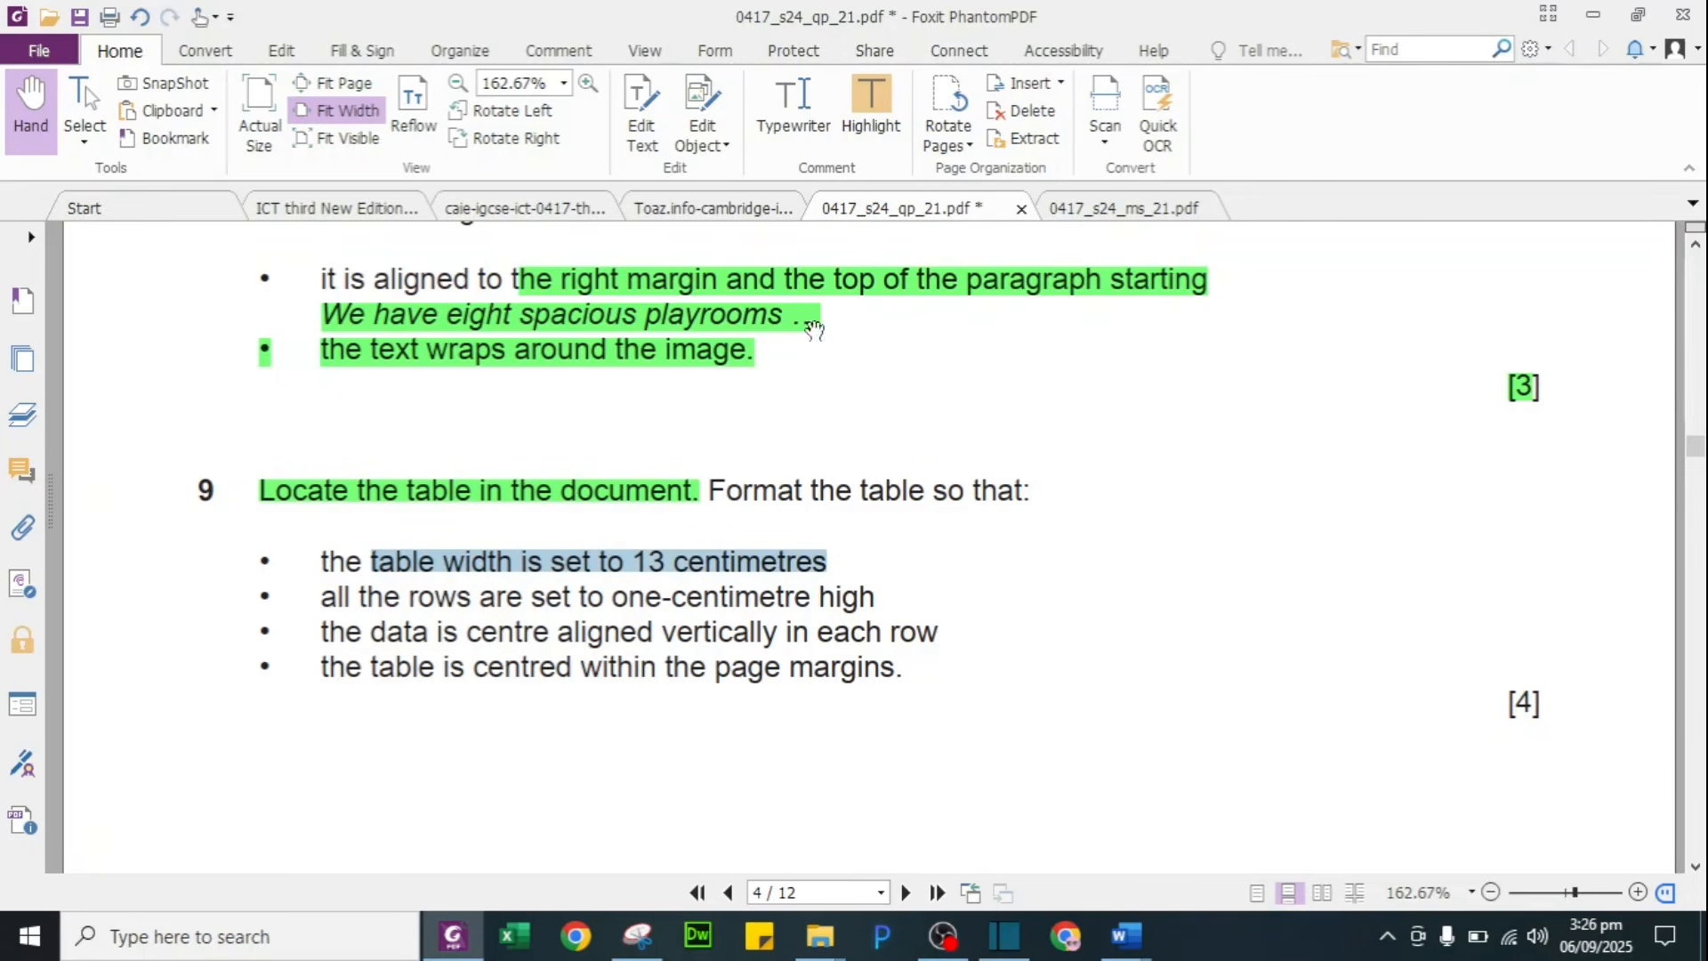
pyautogui.click(859, 107)
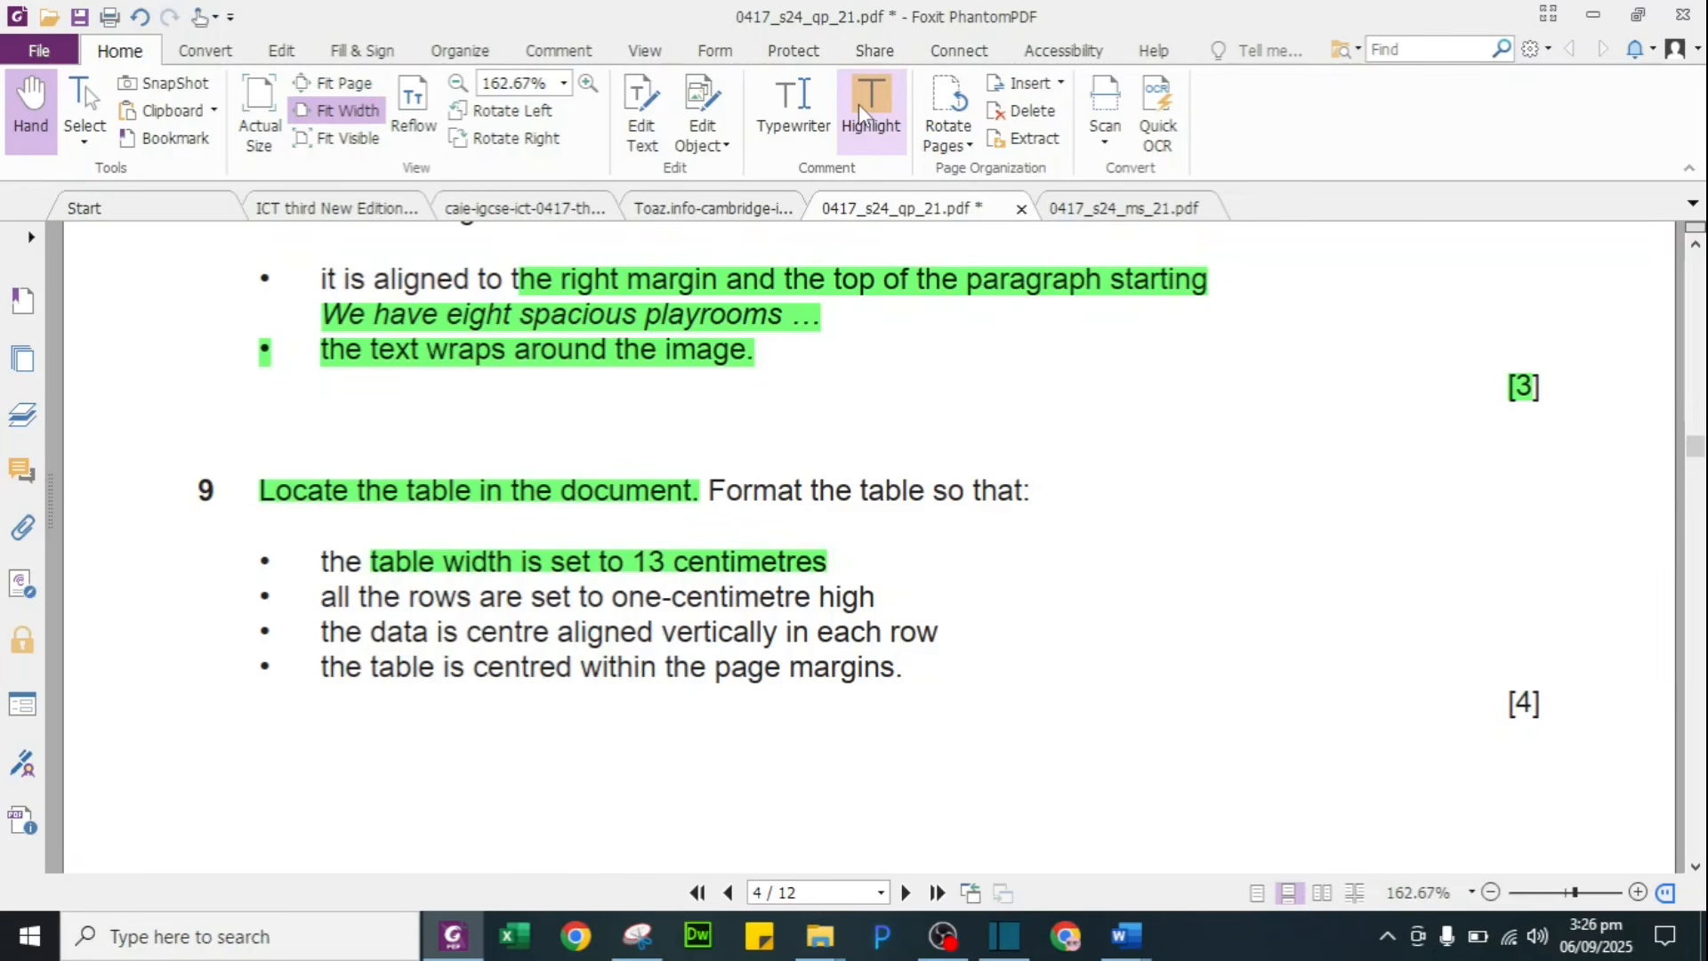
pyautogui.hotkey('alt', 'Tab')
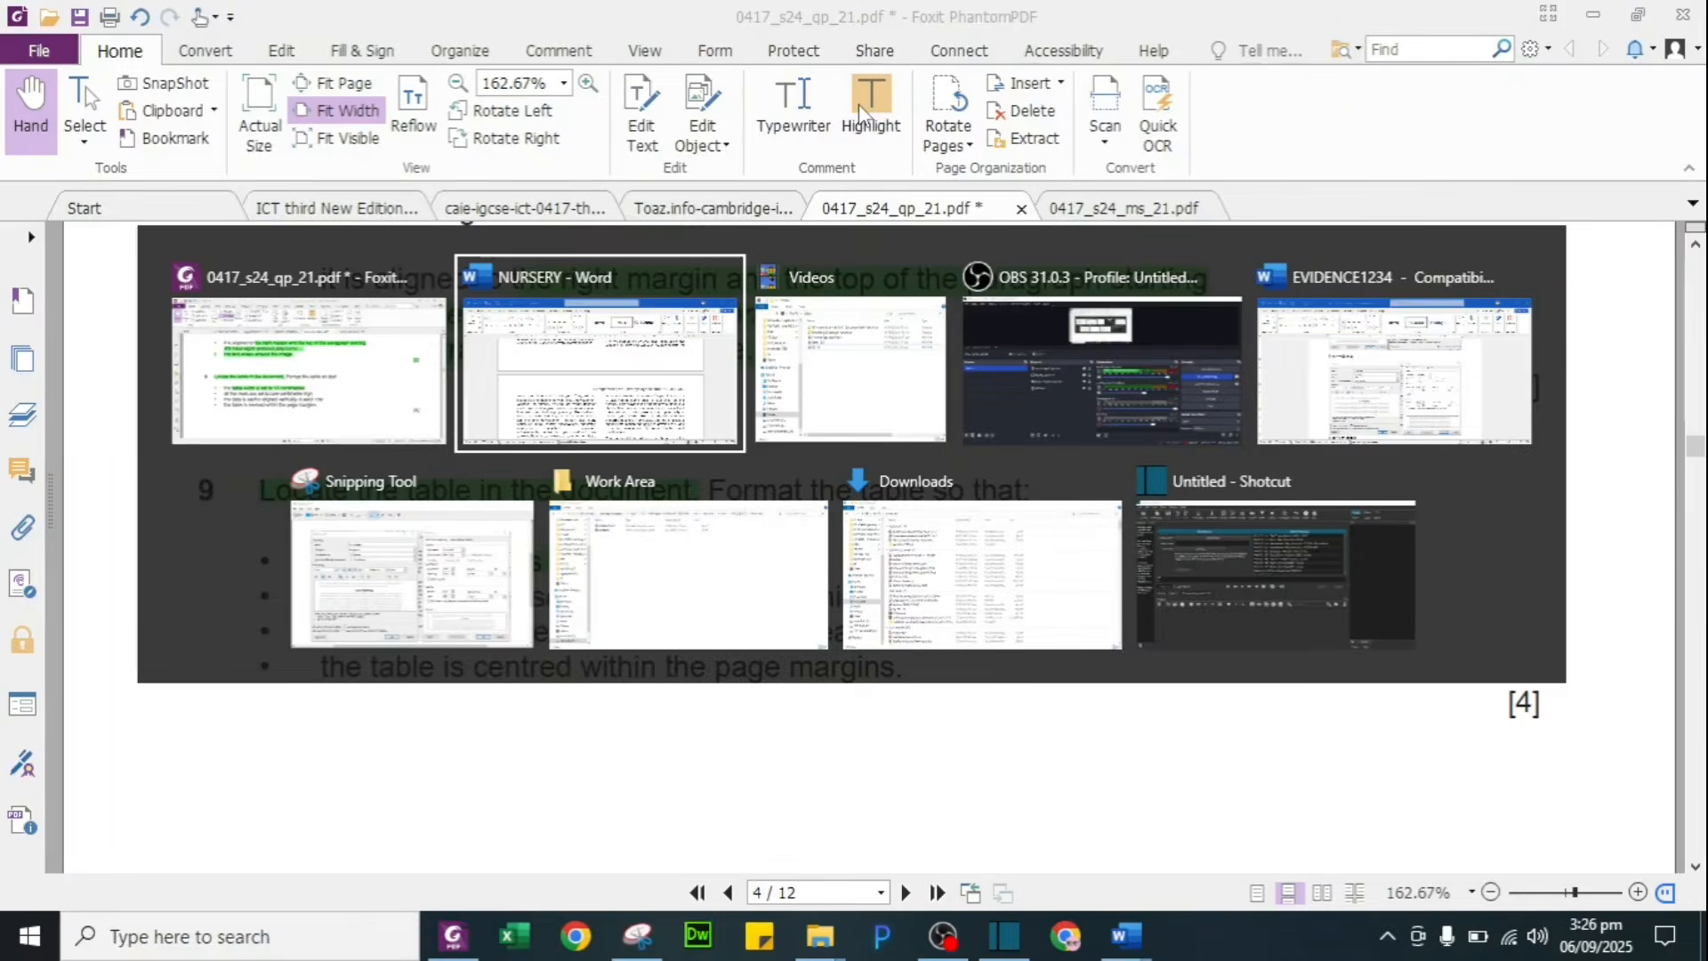
pyautogui.scroll(-10, 868, 419)
pyautogui.scroll(1, 868, 420)
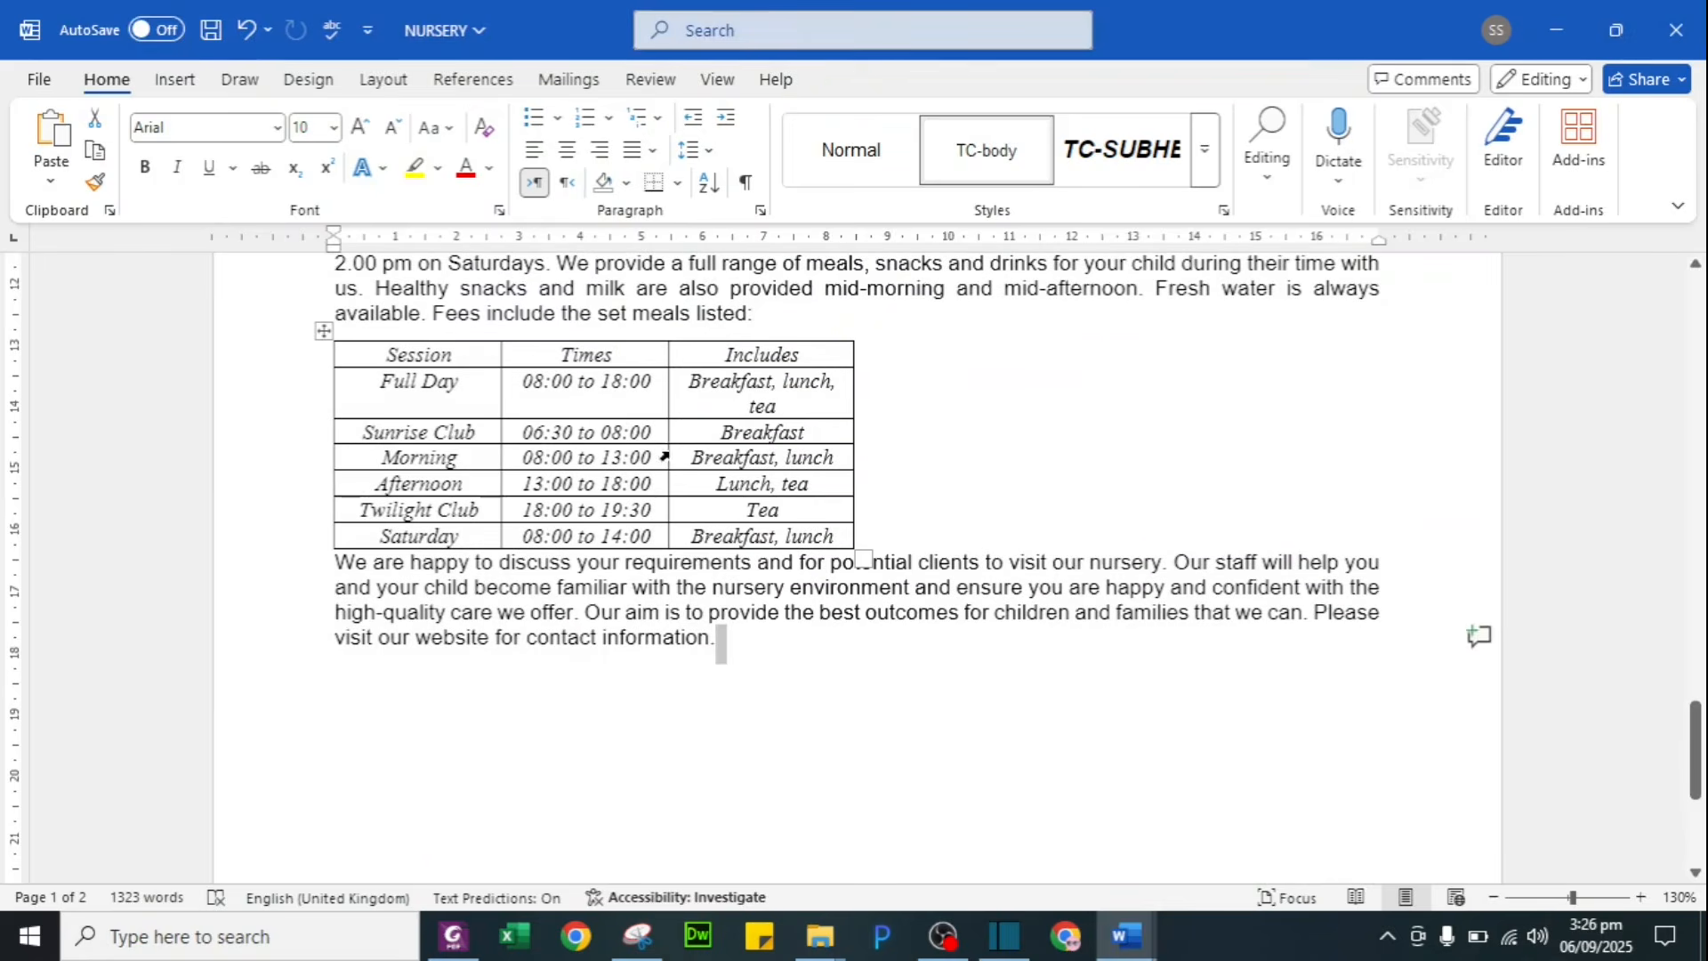
# Step: Select the entire fees table in the NURSERY document
pyautogui.click(658, 459)
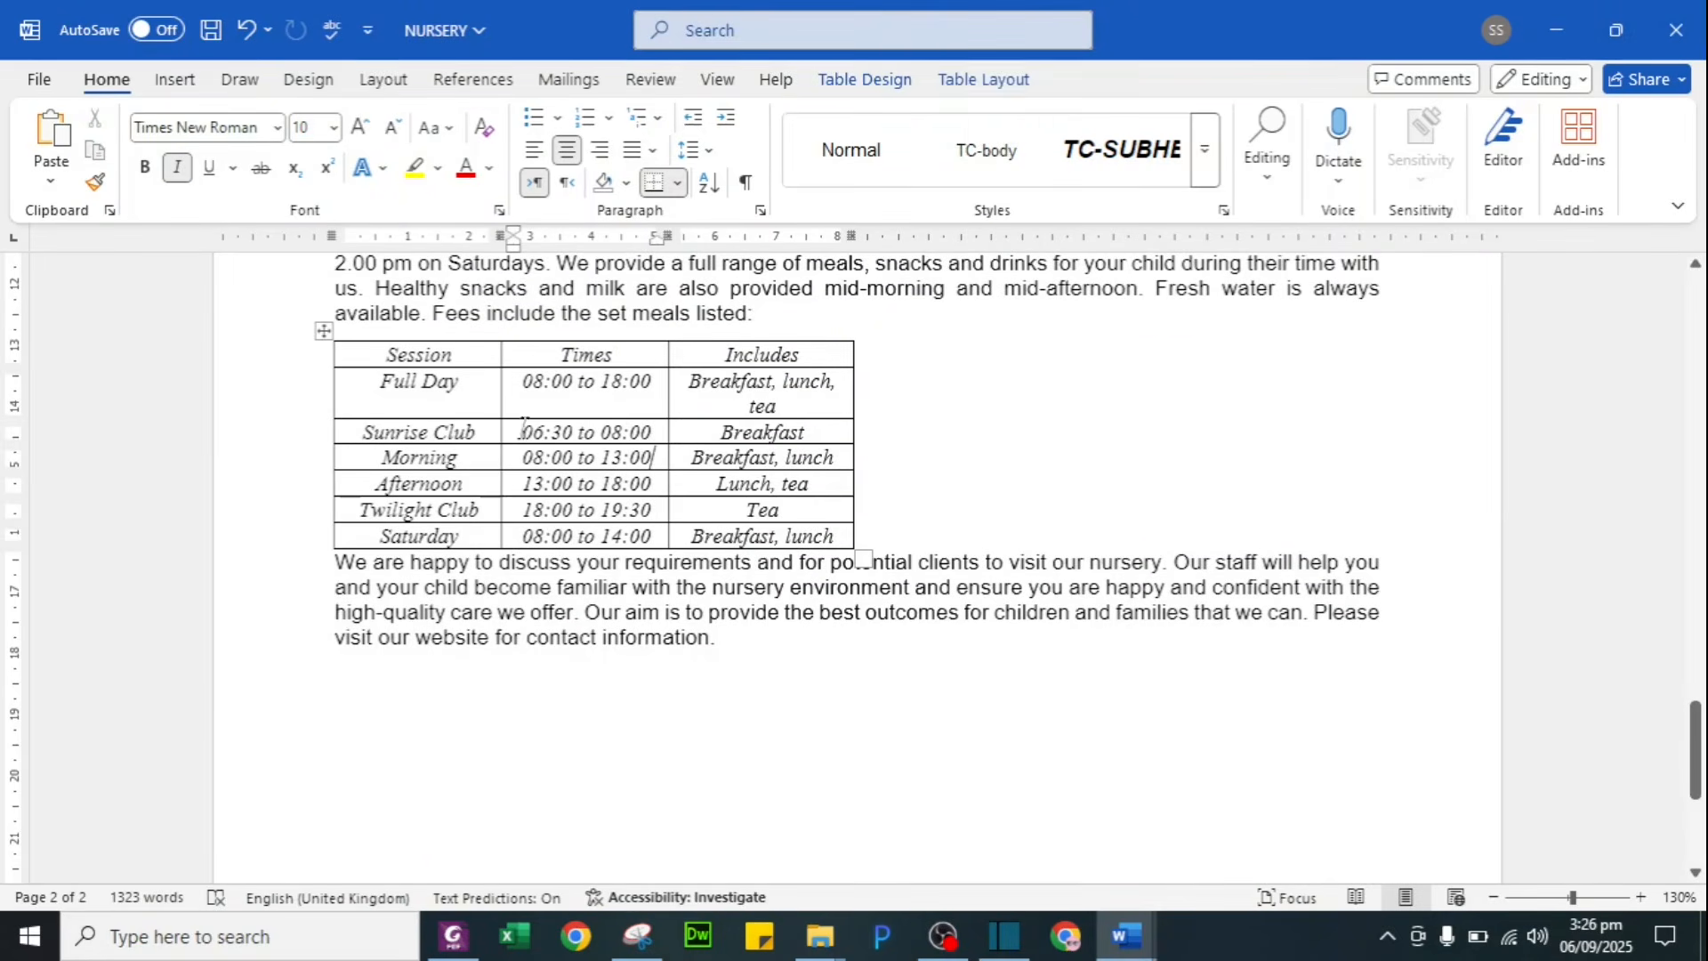
pyautogui.moveTo(401, 358); pyautogui.dragTo(765, 365)
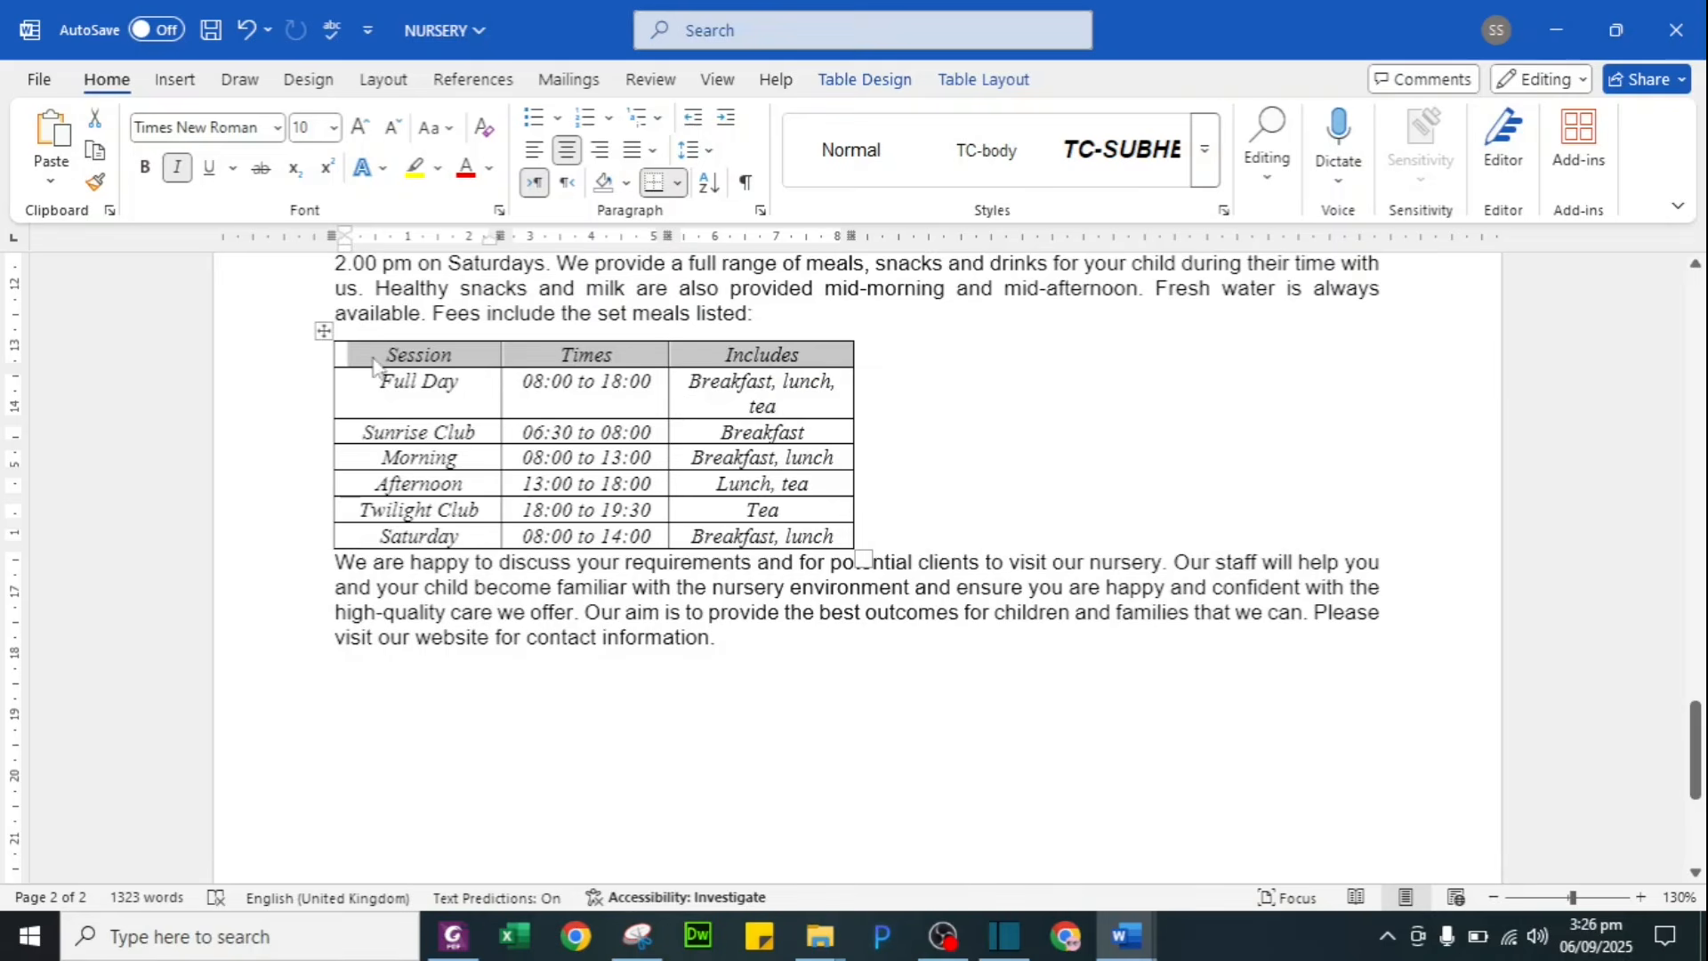
pyautogui.moveTo(417, 361)
pyautogui.mouseDown()
pyautogui.moveTo(801, 392)
pyautogui.moveTo(873, 349)
pyautogui.mouseUp()
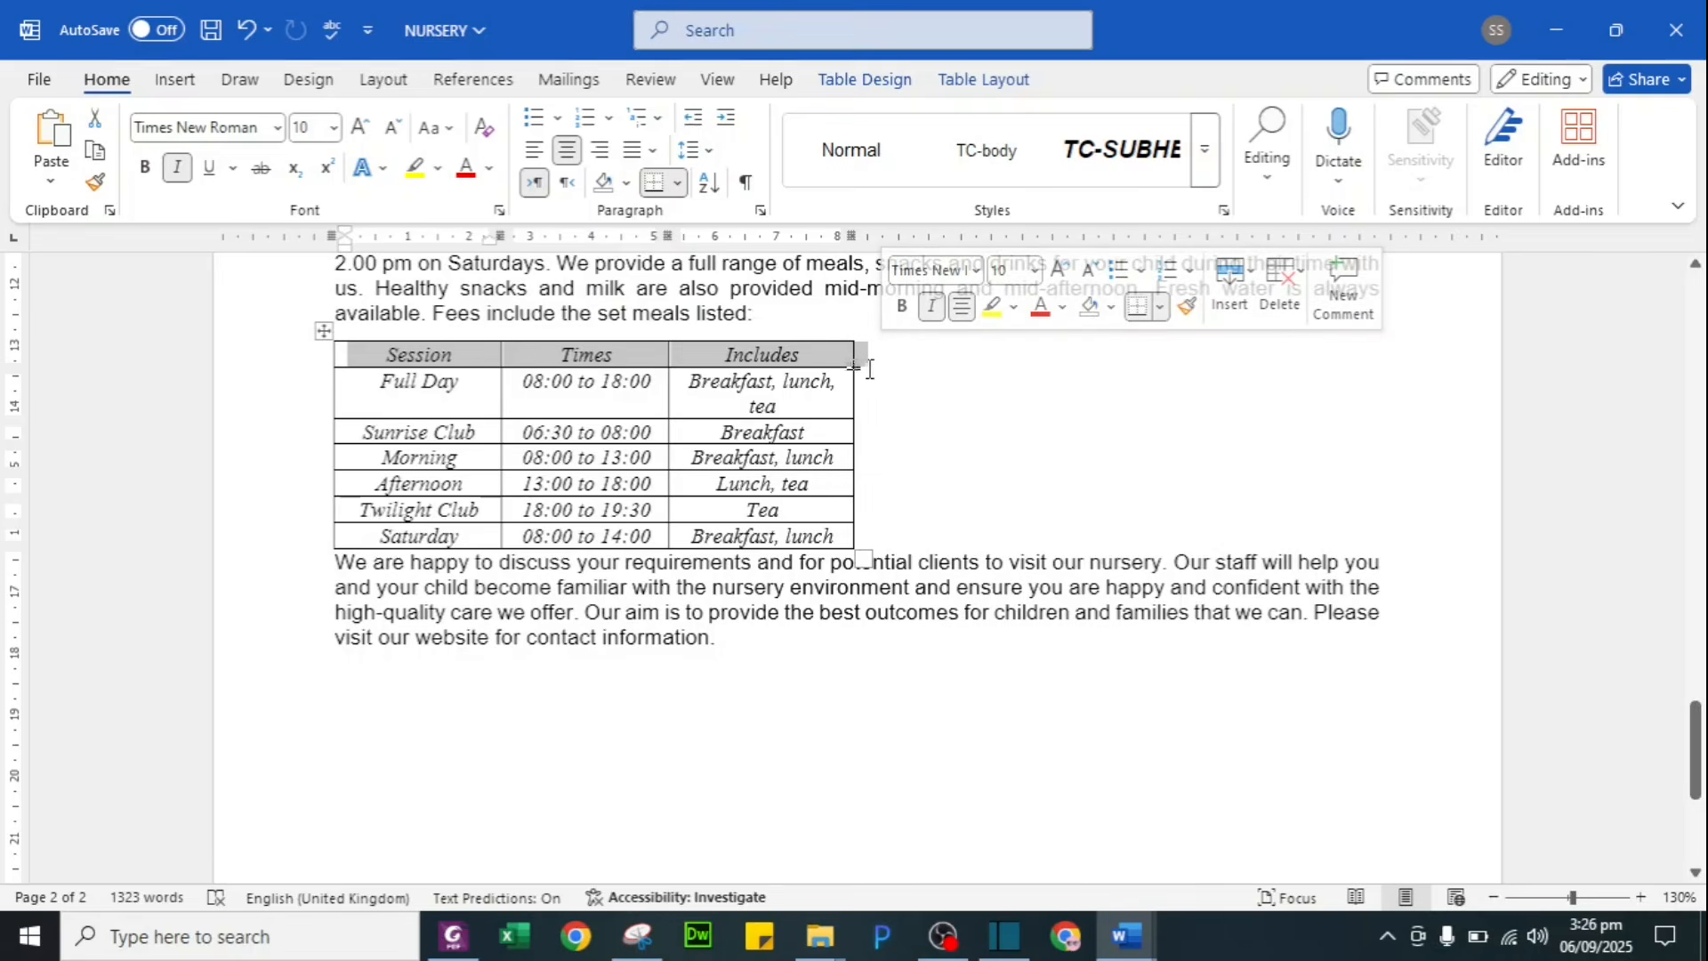
pyautogui.click(322, 333)
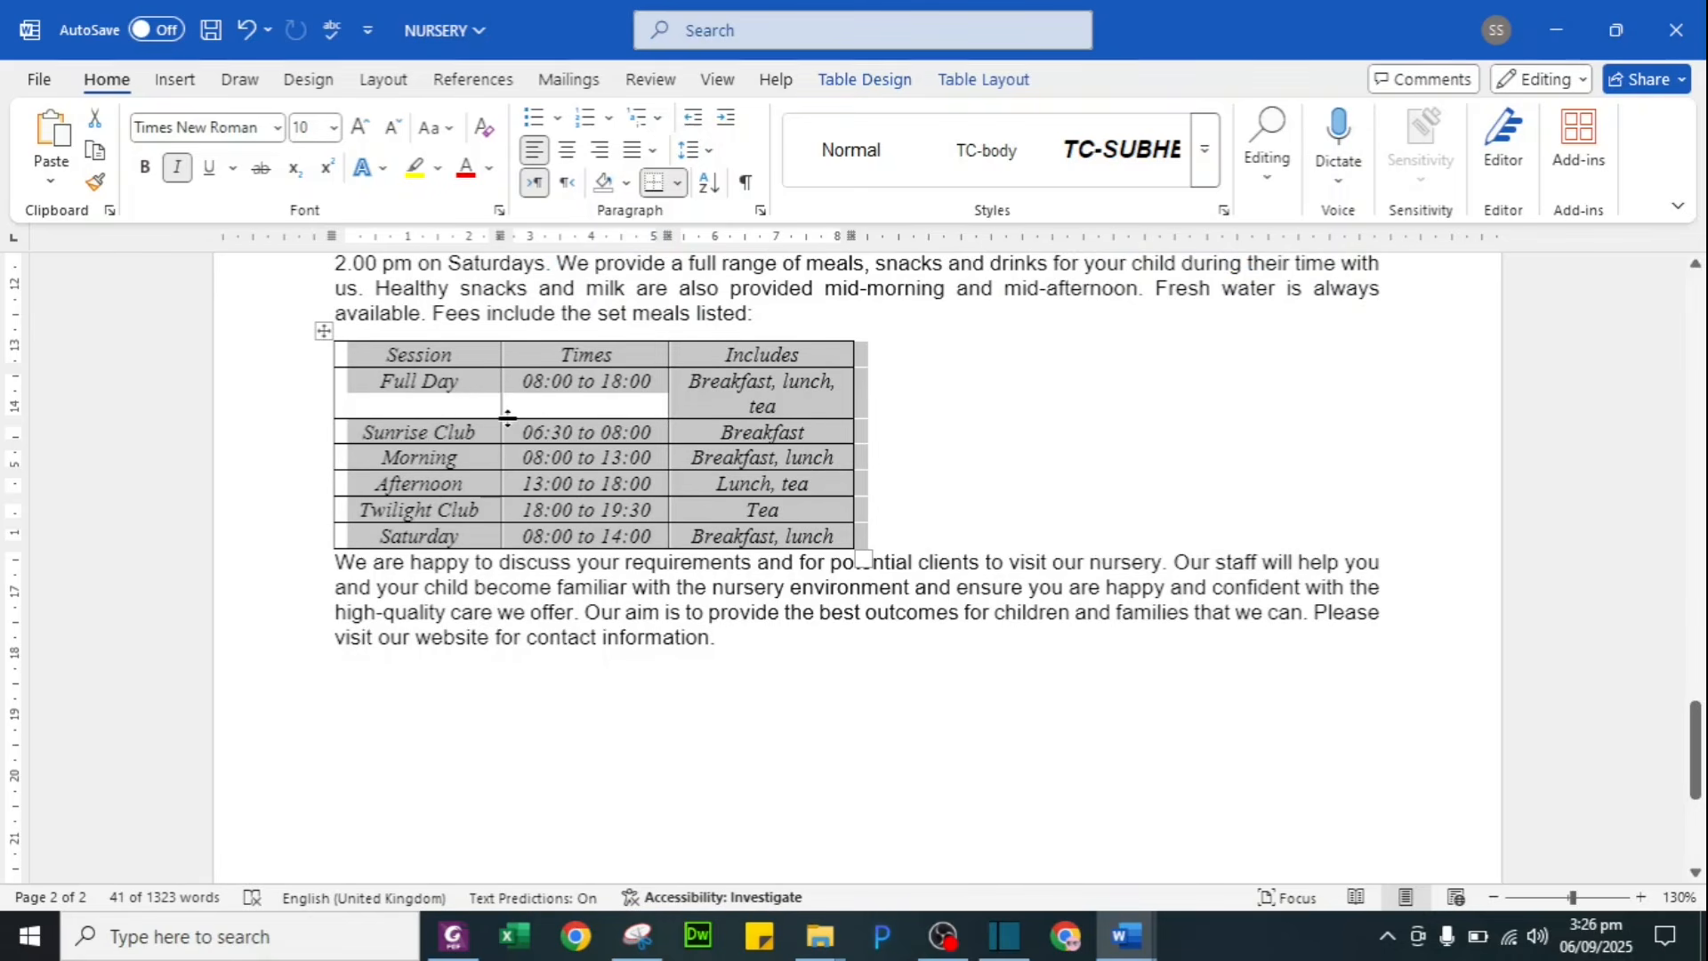
# Step: Give the fees table a preferred width of 13 cm in Table Properties
pyautogui.click(958, 85)
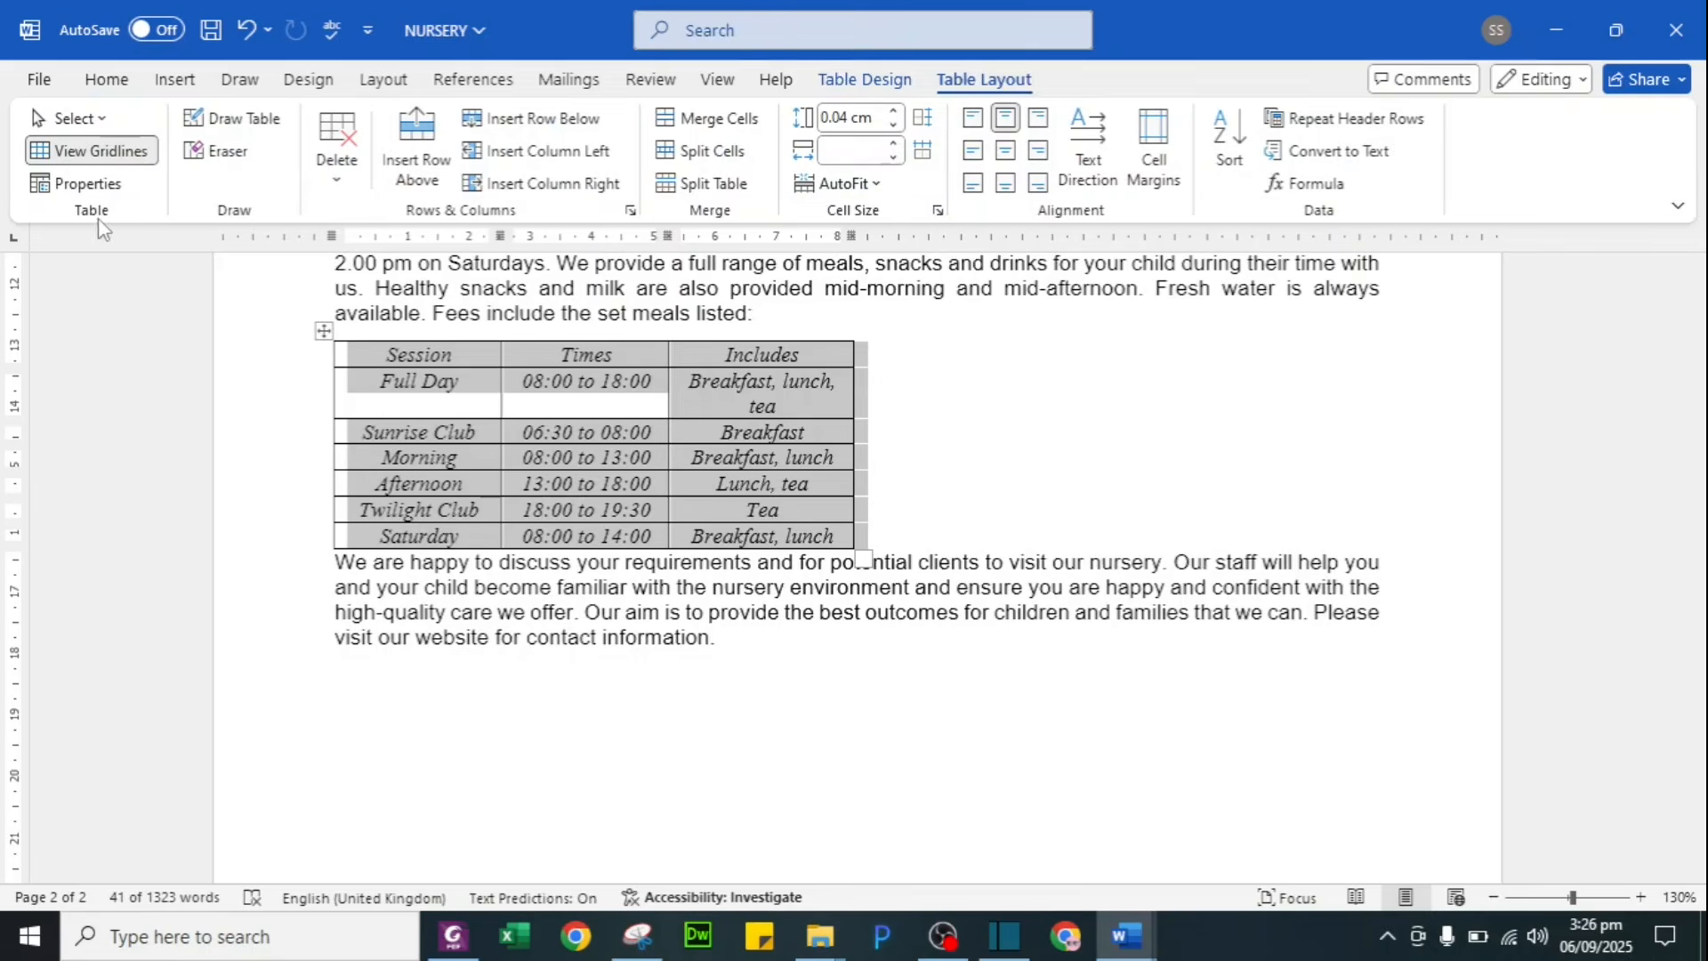
pyautogui.click(78, 184)
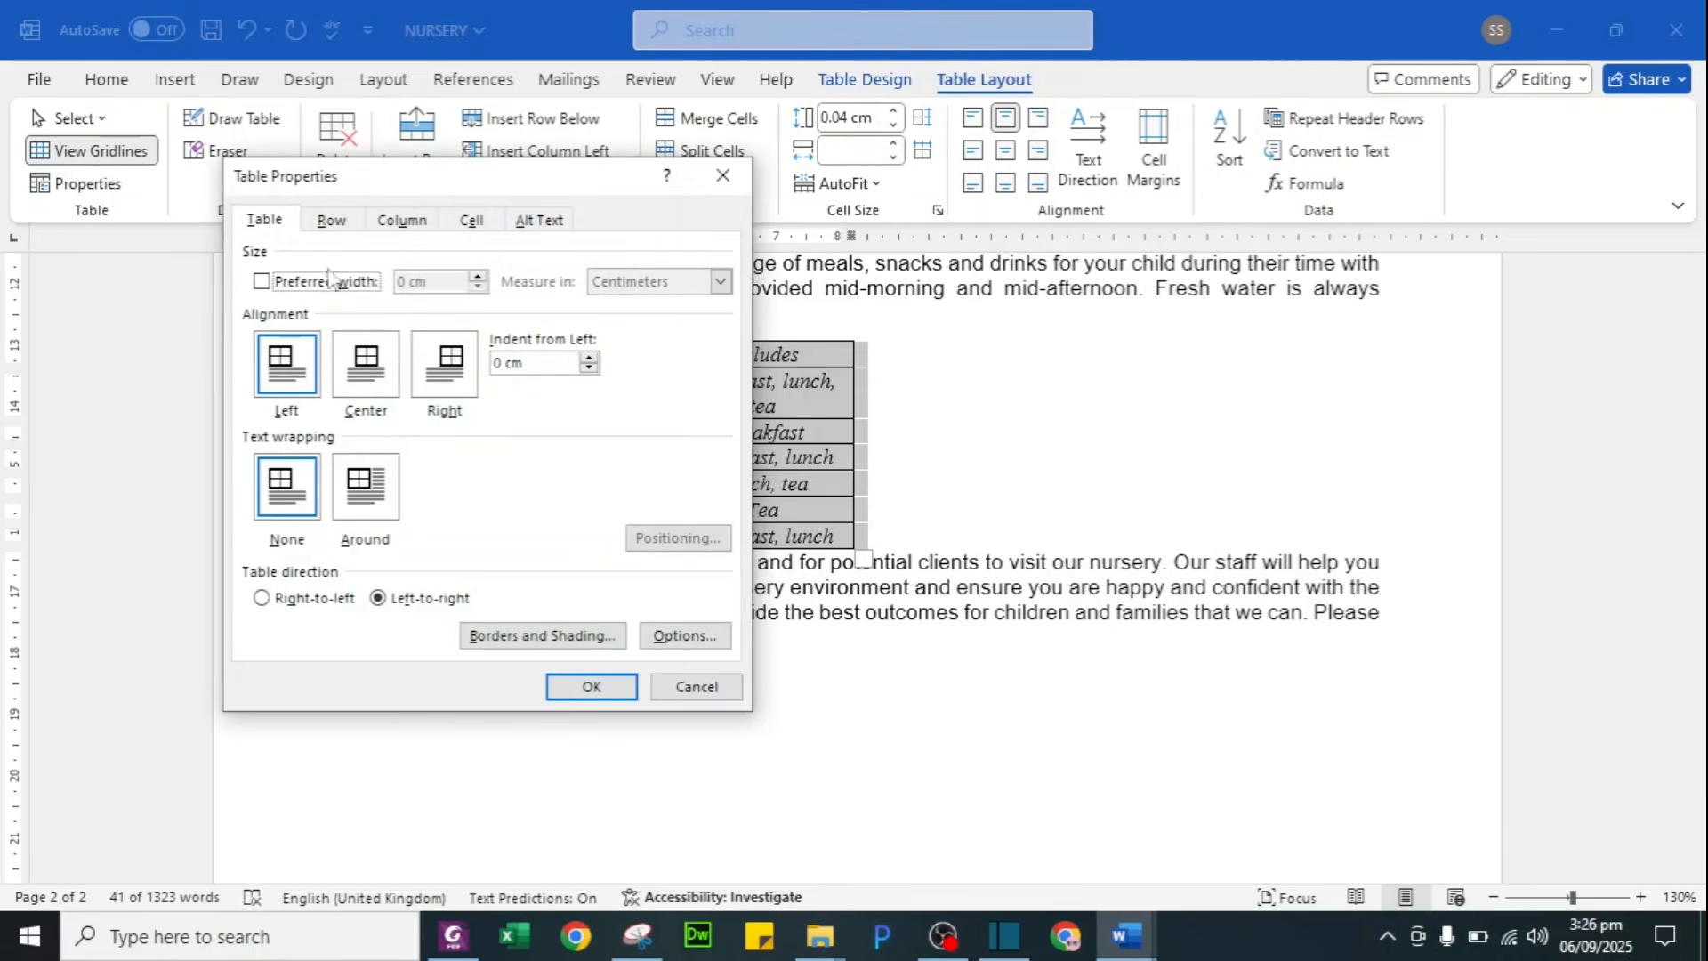
pyautogui.moveTo(436, 197); pyautogui.dragTo(1311, 269)
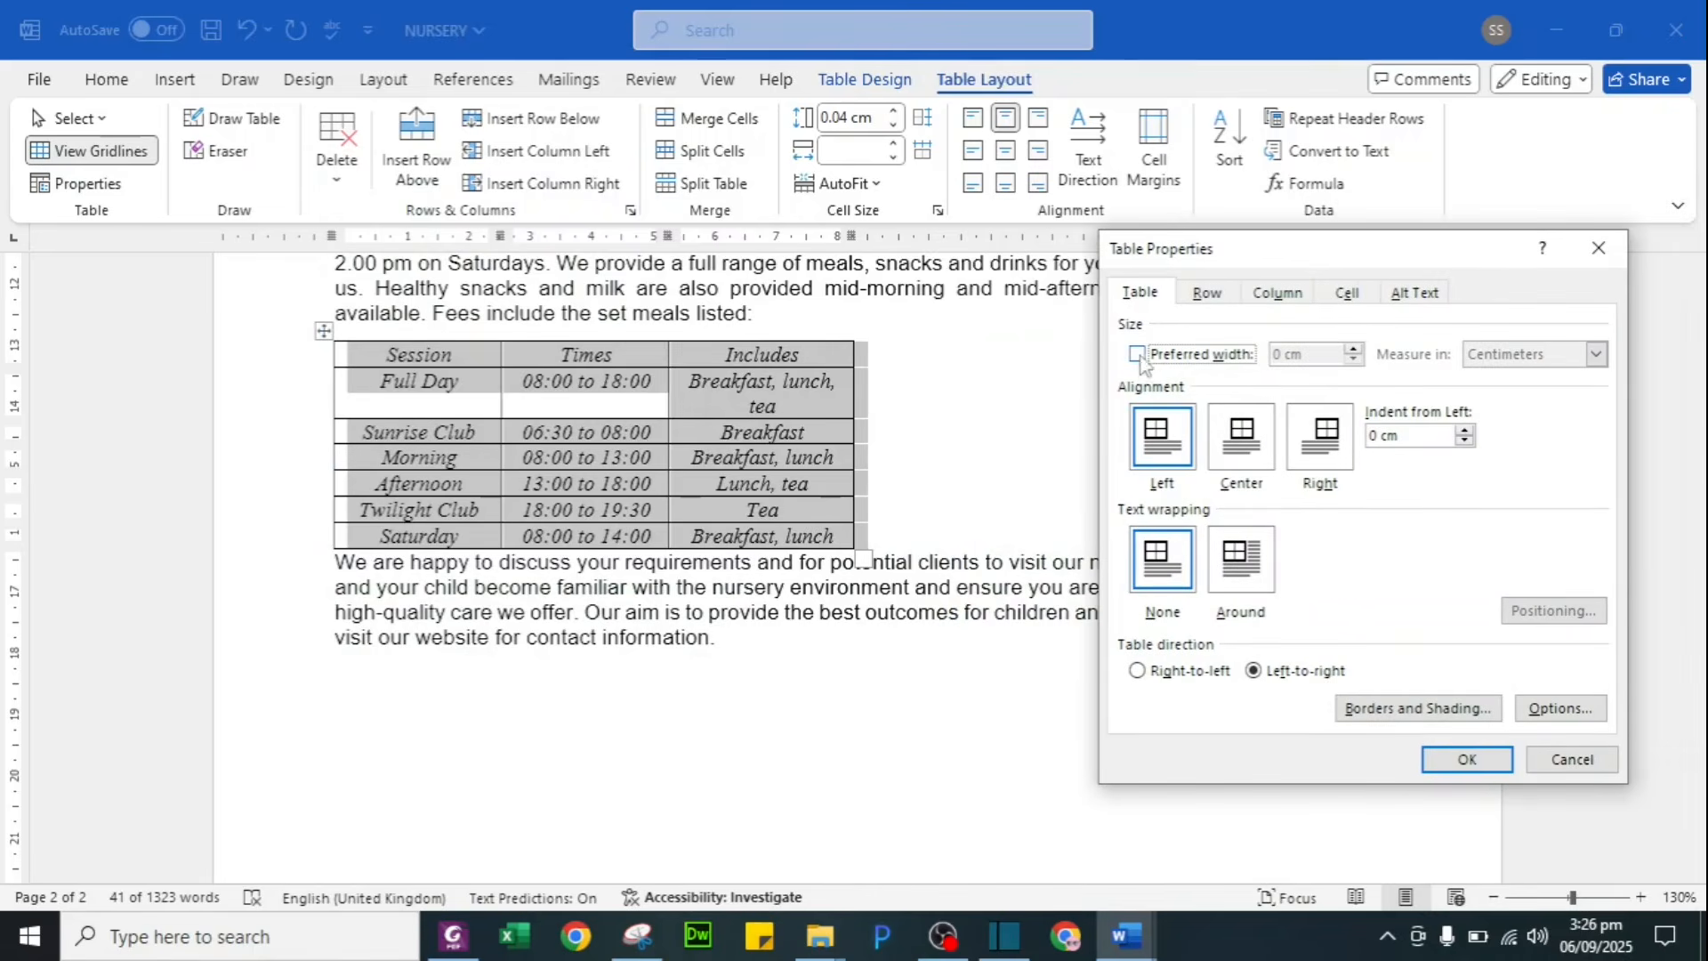
pyautogui.click(1206, 293)
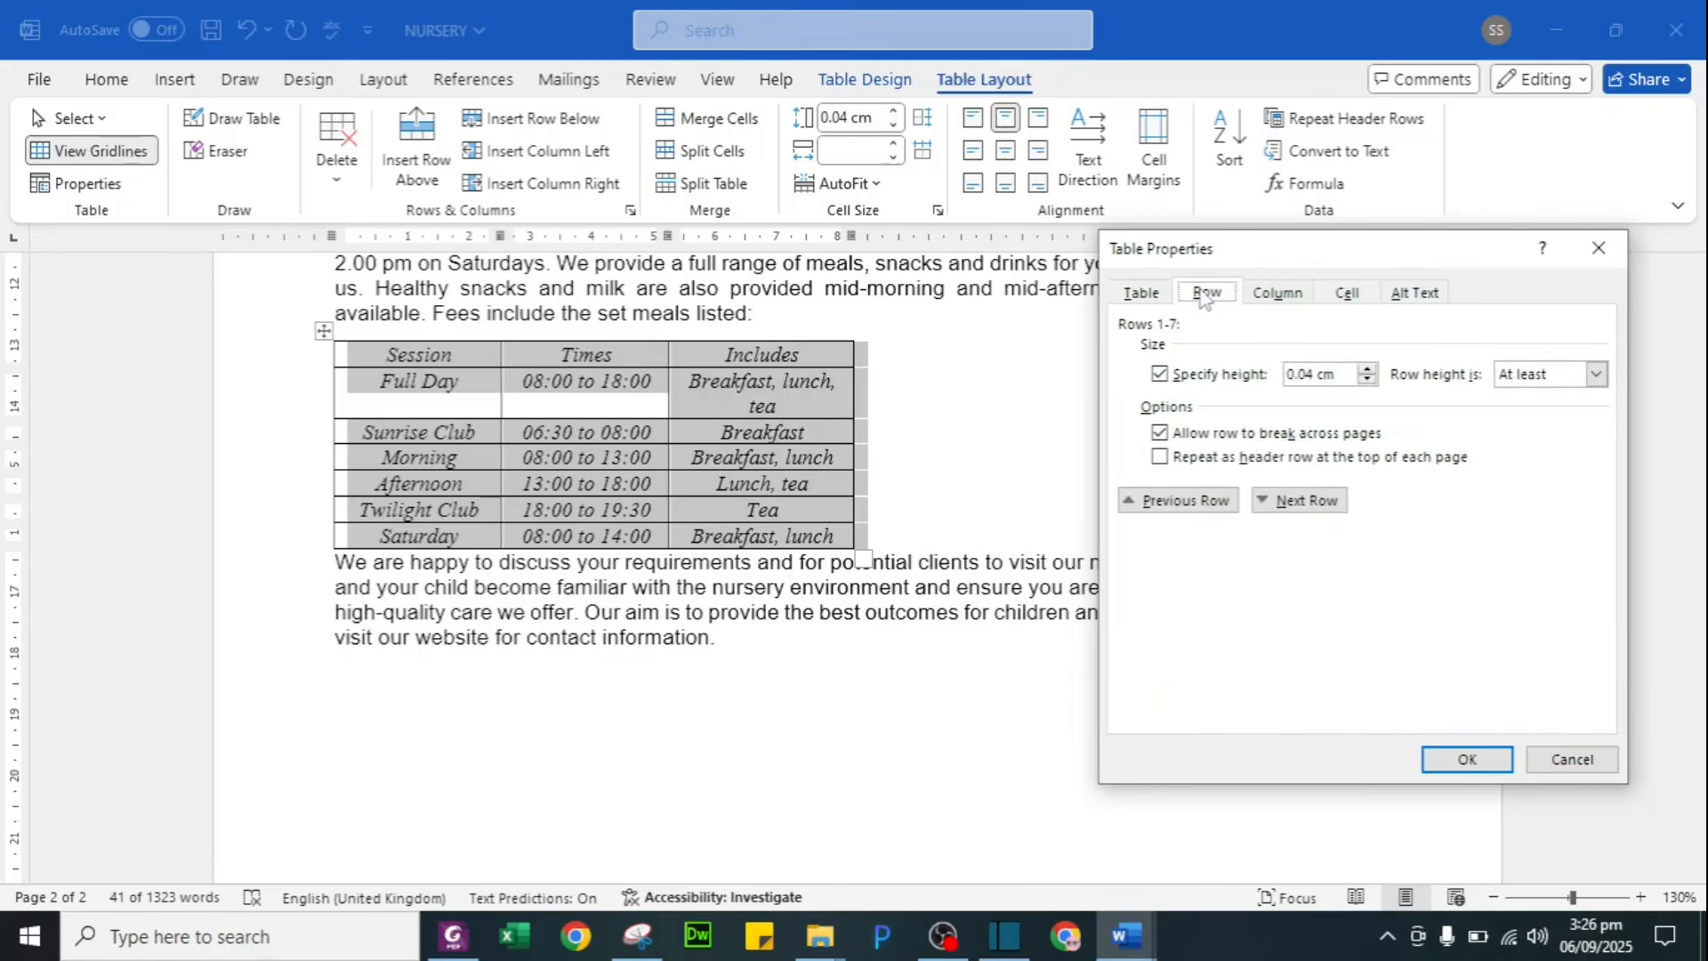
pyautogui.click(1277, 294)
pyautogui.click(1347, 296)
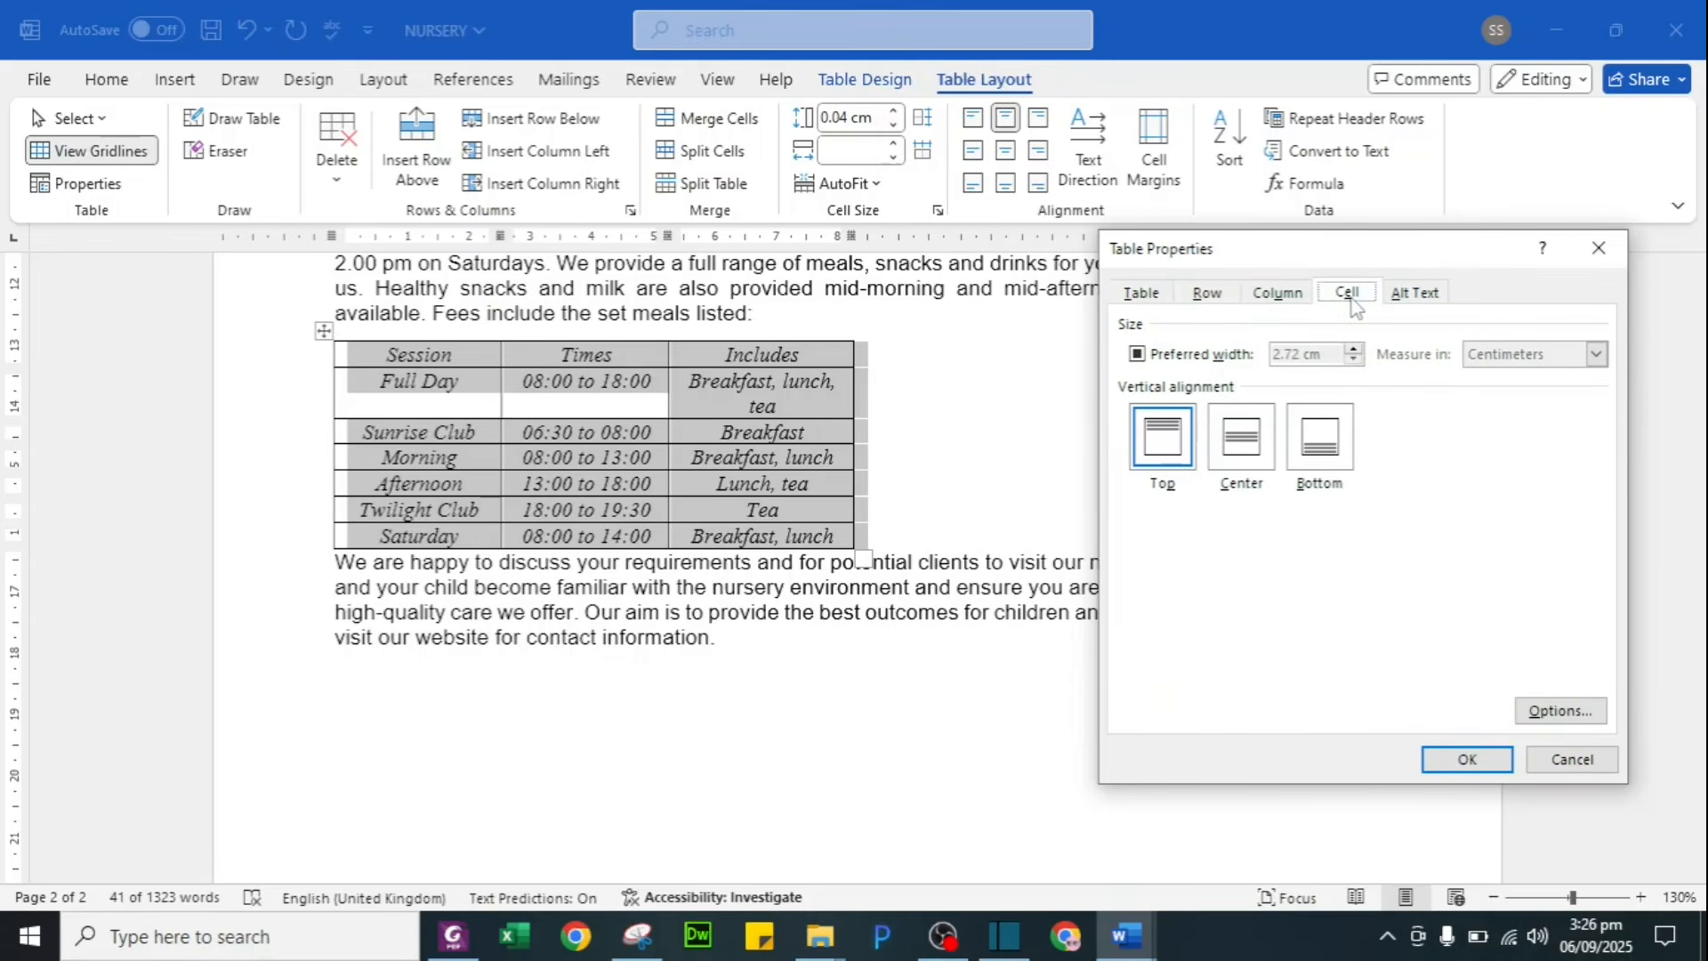
pyautogui.click(1146, 297)
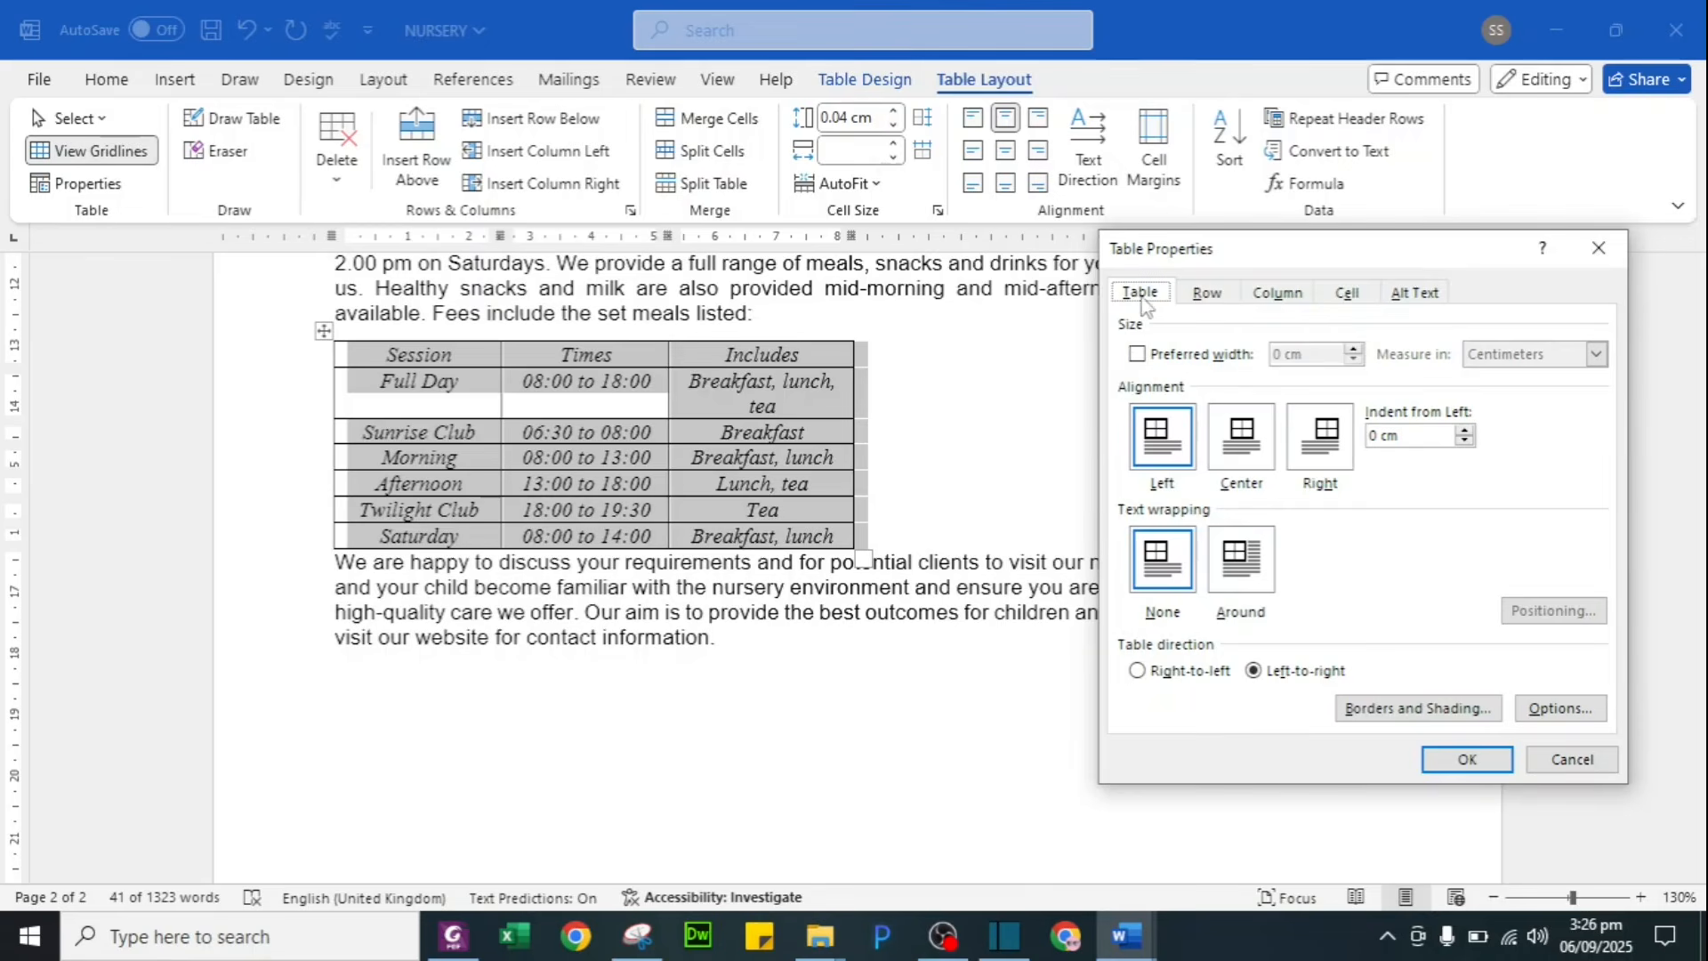
pyautogui.click(1209, 356)
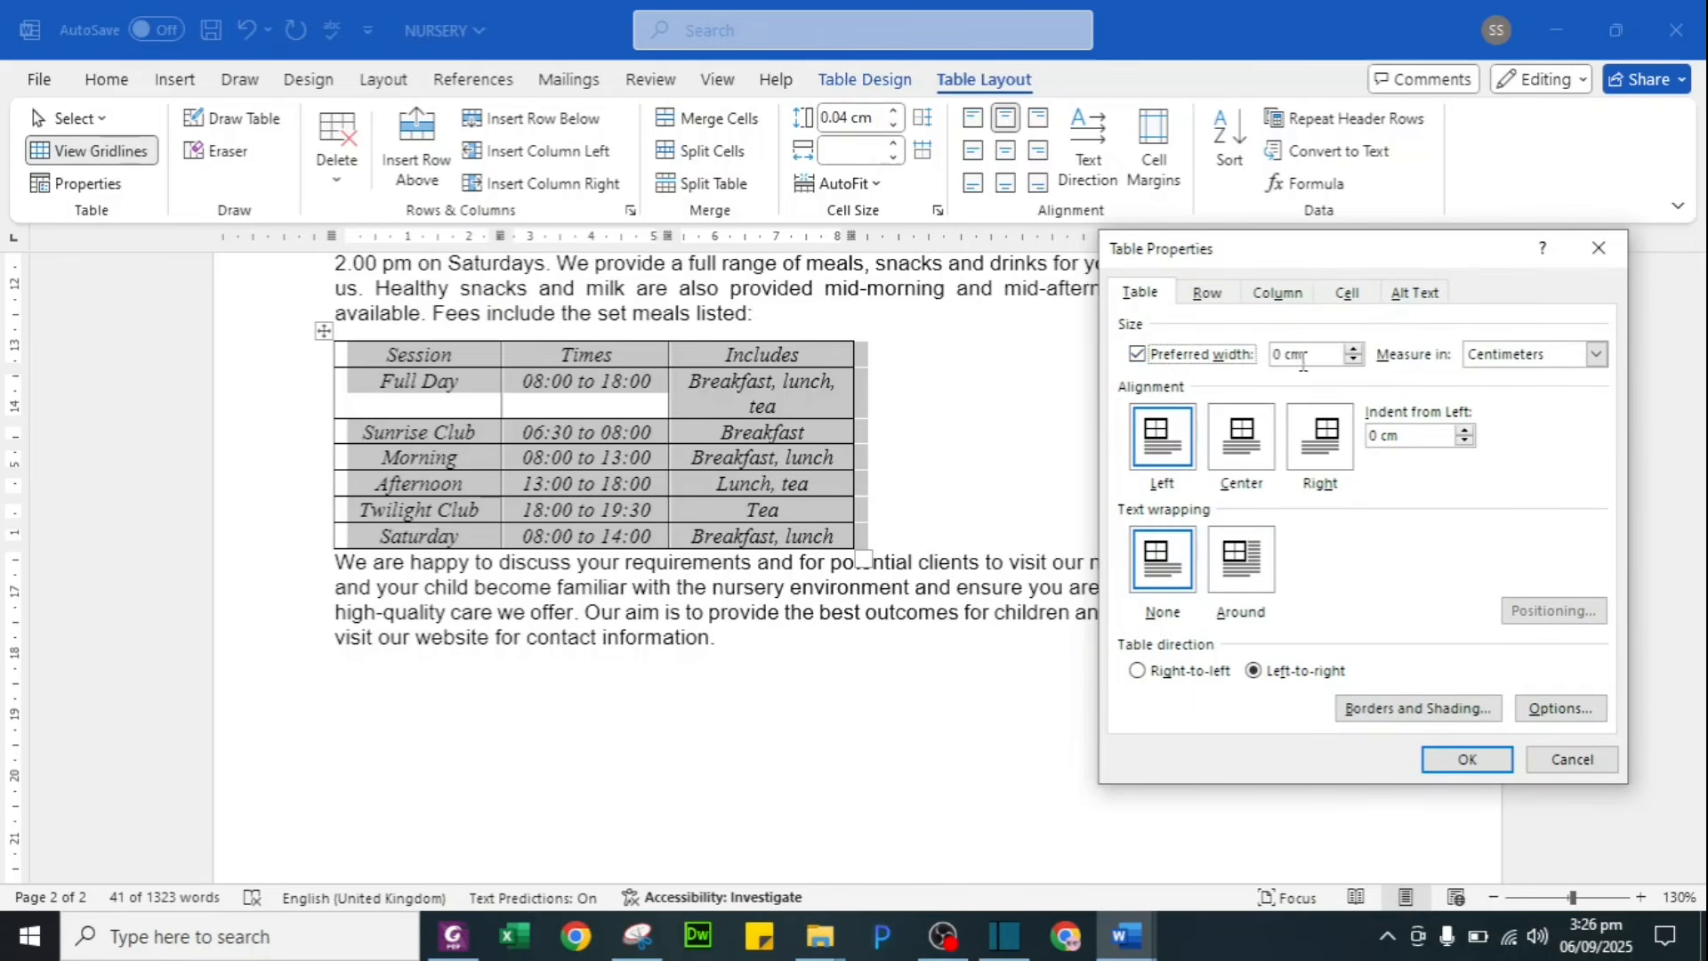
pyautogui.moveTo(1283, 352); pyautogui.dragTo(1235, 352)
pyautogui.write('13')
pyautogui.click(1466, 759)
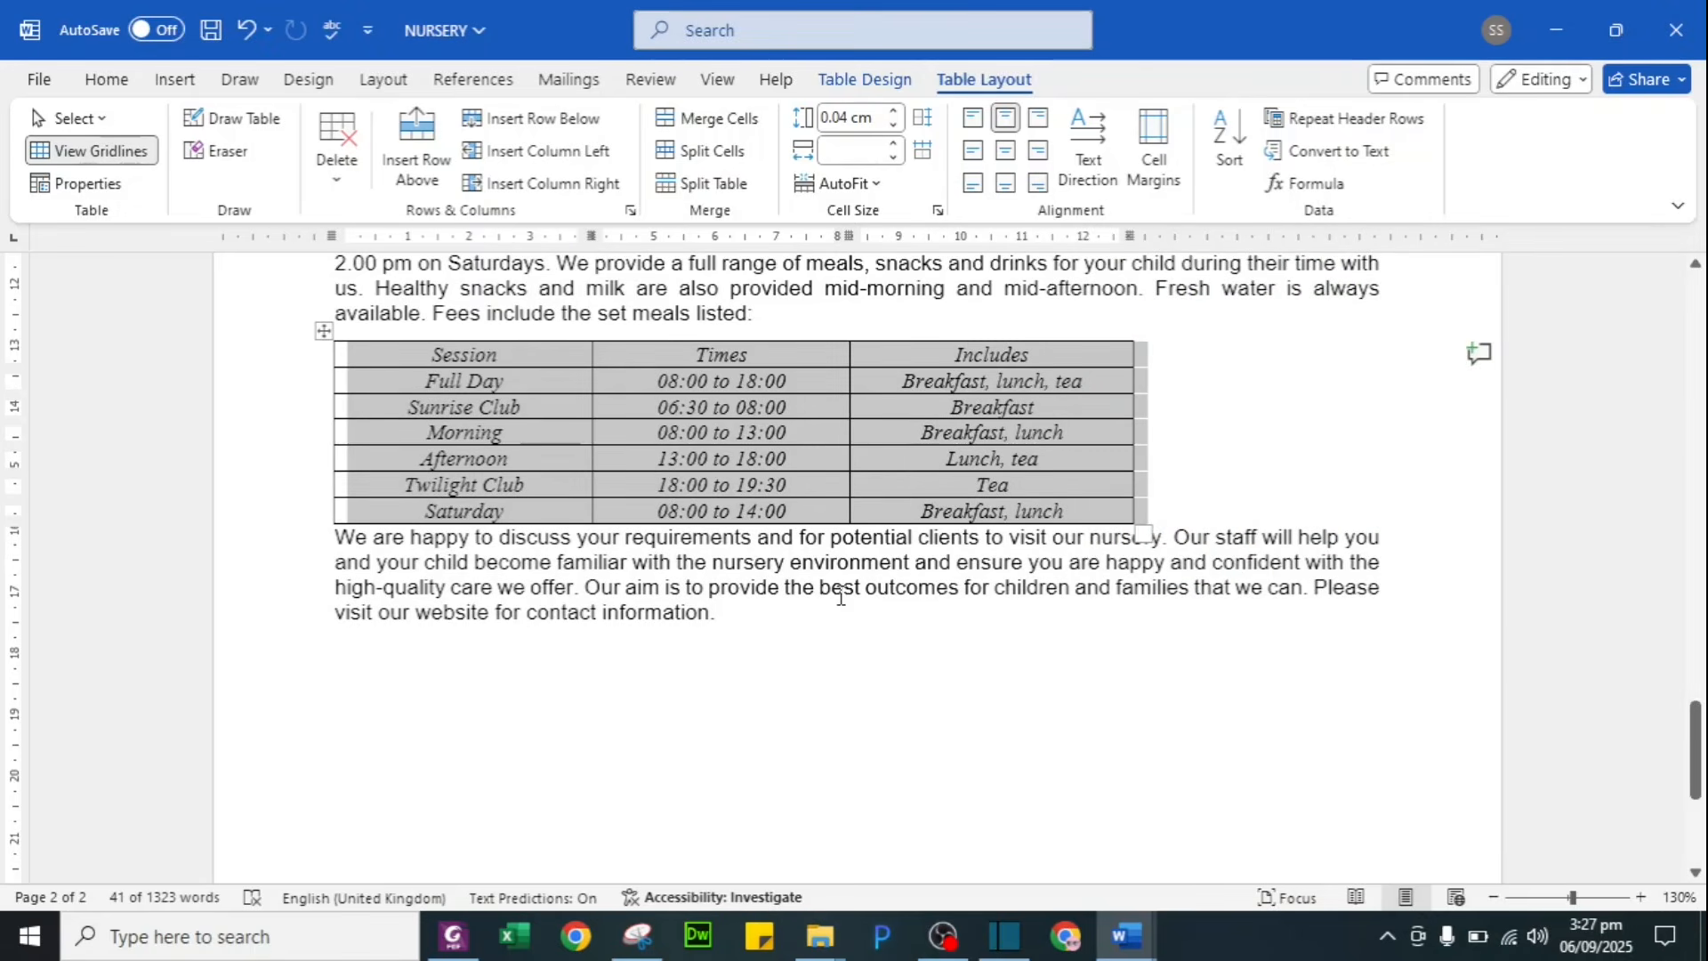
# Step: Specify a 1 cm row height for every fees table row, then return to the question paper
pyautogui.hotkey('alt', 'Tab')
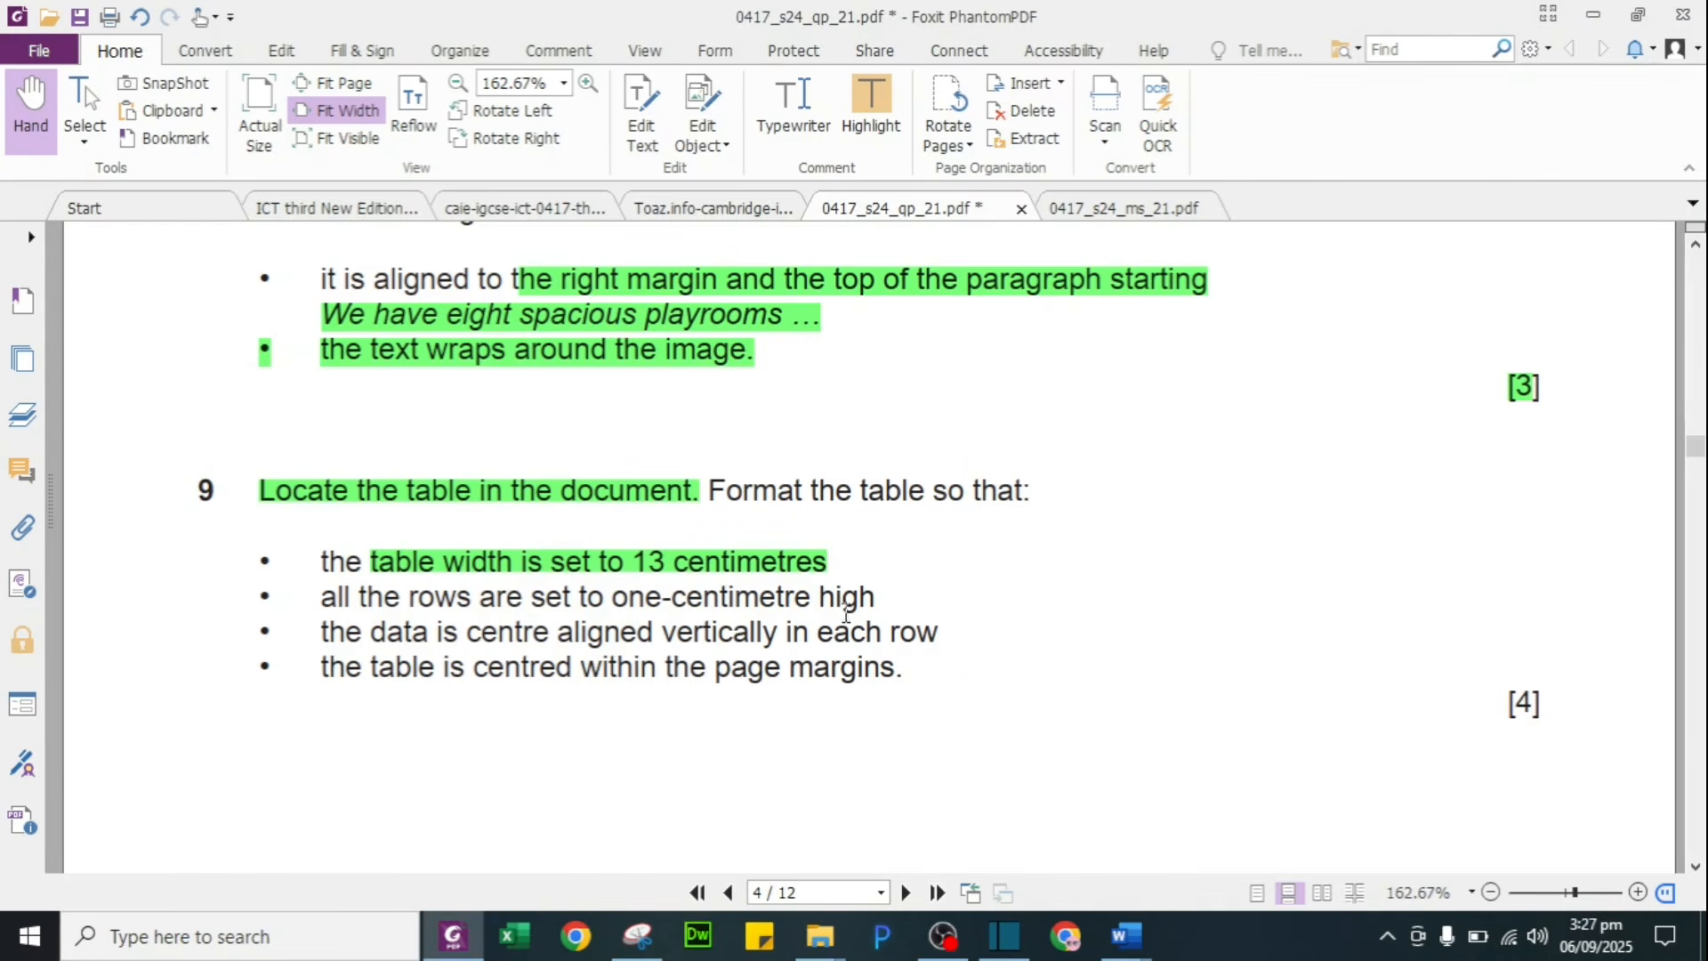
pyautogui.hotkey('alt', 'Tab')
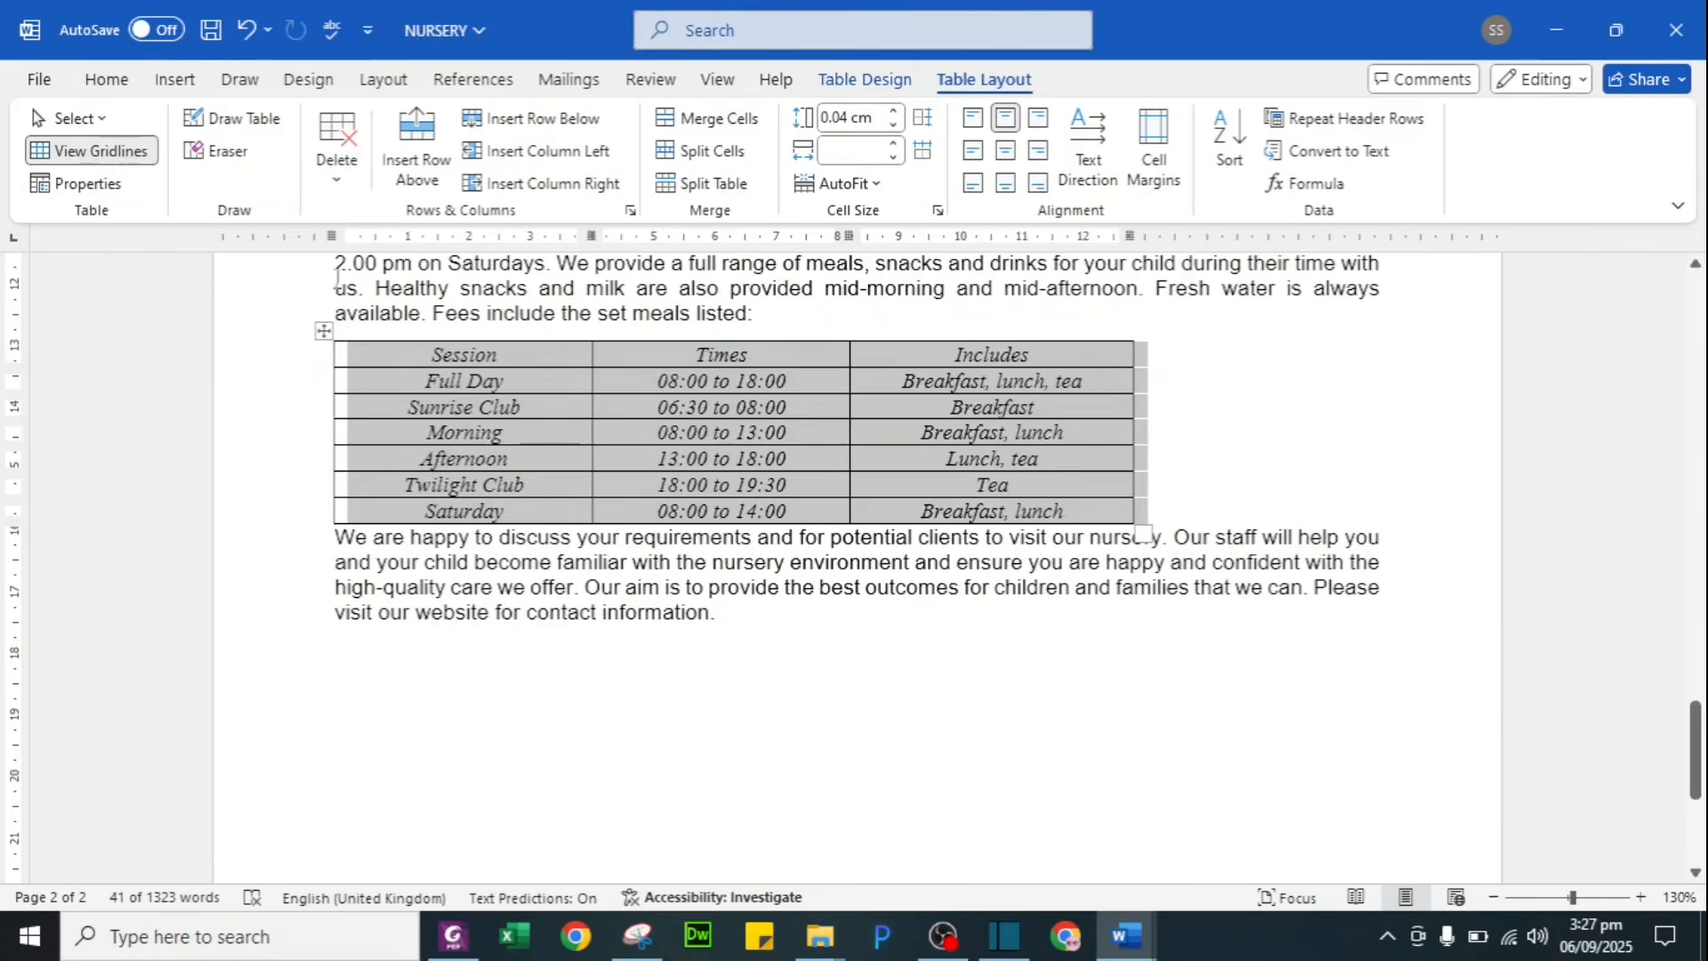
pyautogui.click(96, 182)
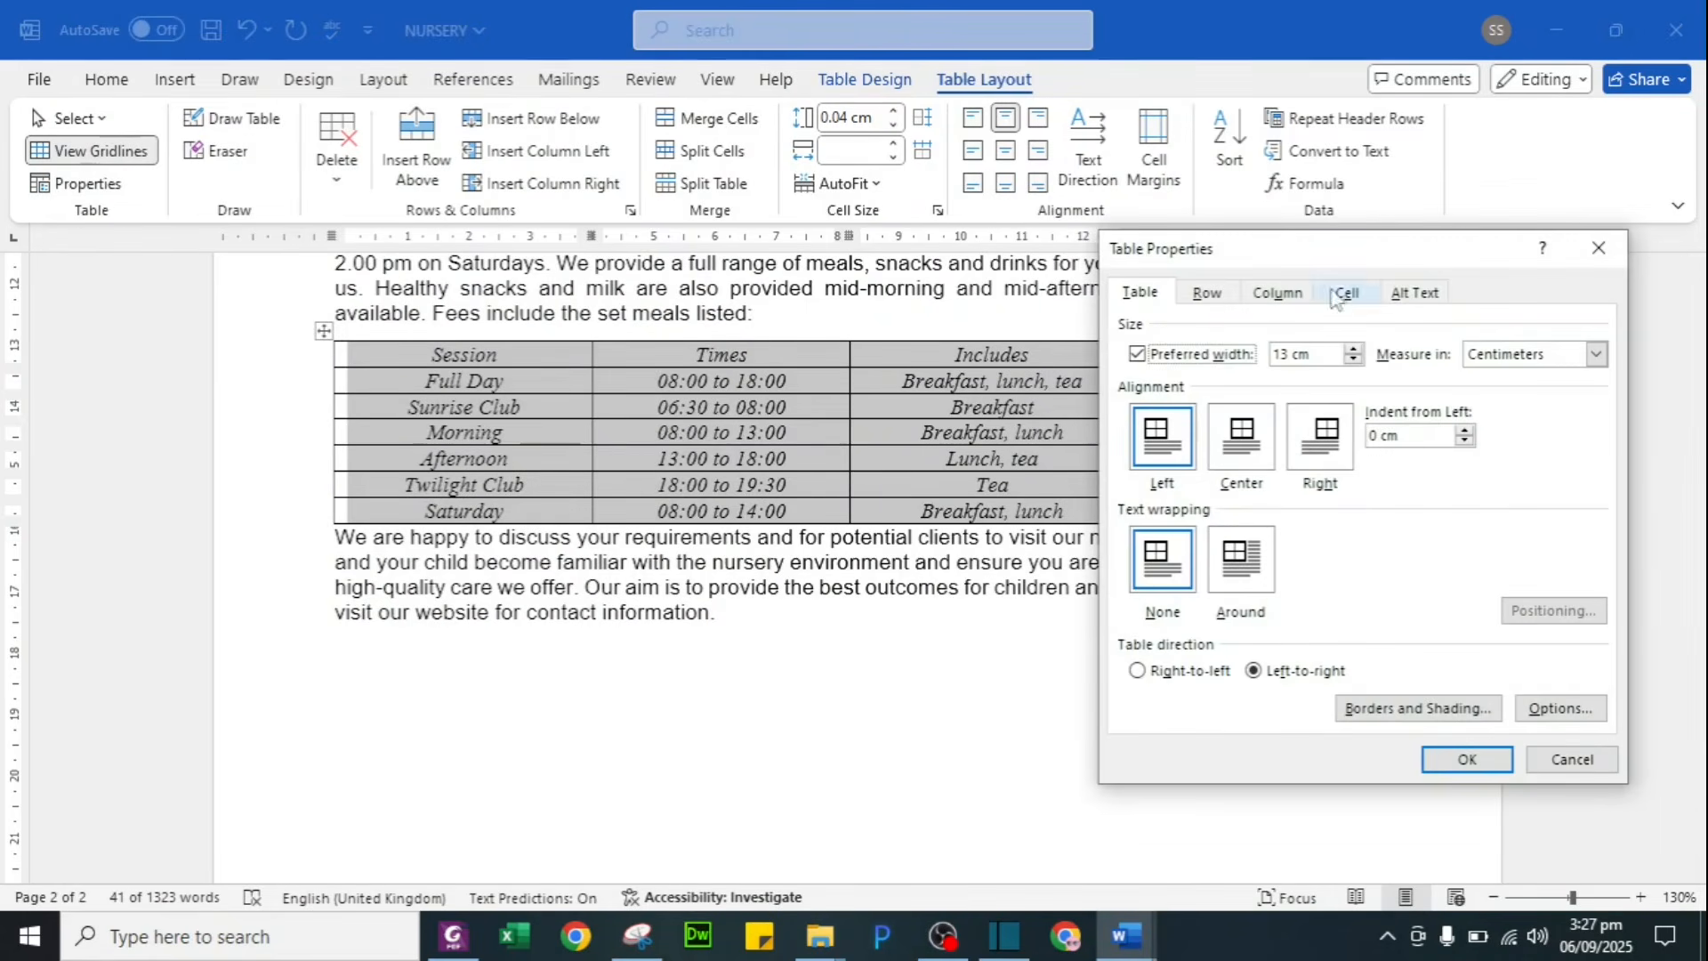
pyautogui.moveTo(1339, 265); pyautogui.dragTo(1428, 275)
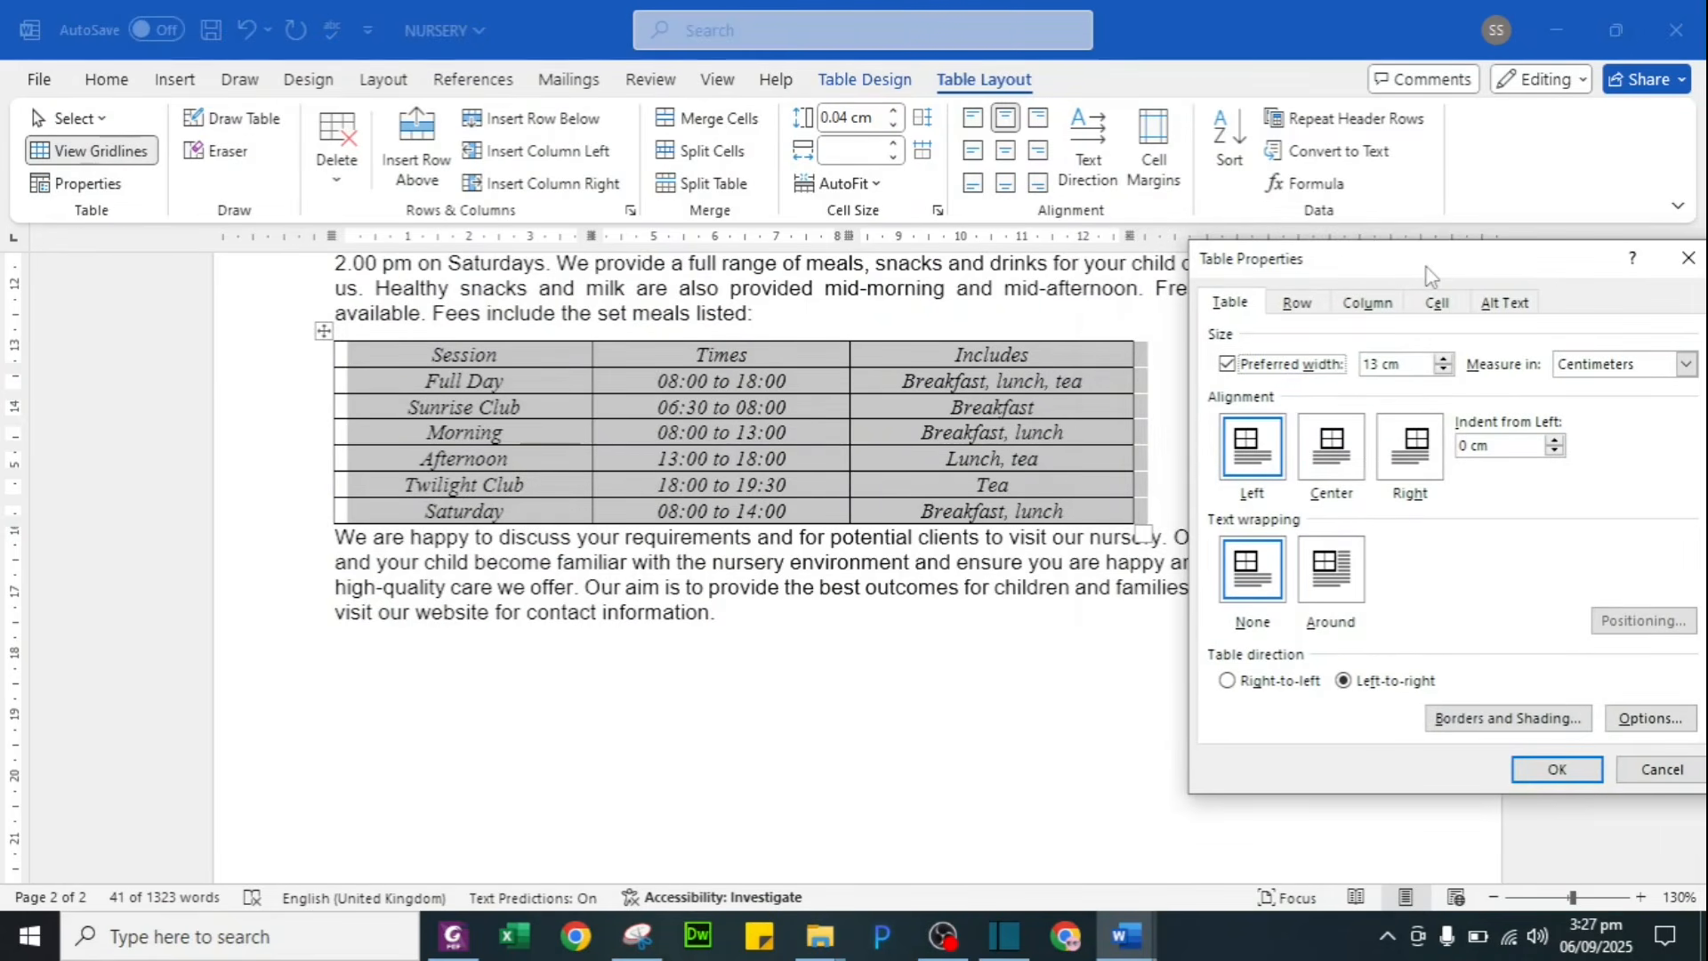
pyautogui.click(1317, 305)
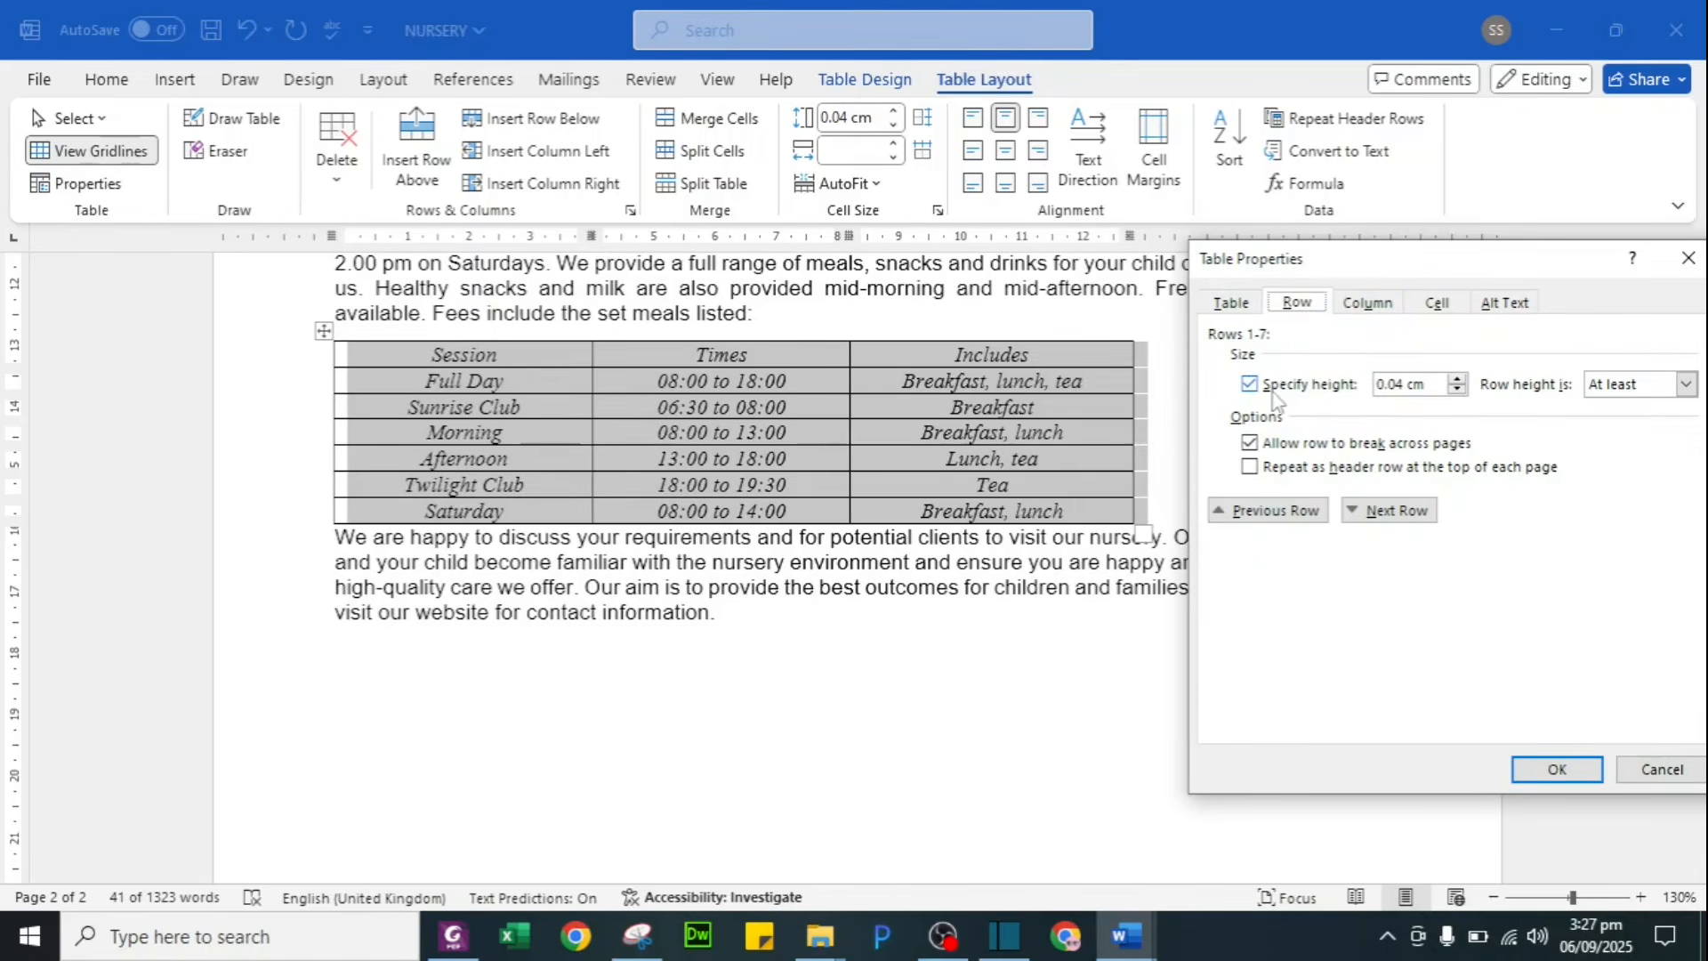
pyautogui.click(1401, 384)
pyautogui.press('BackSpace')
pyautogui.press('BackSpace')
pyautogui.press('BackSpace')
pyautogui.press('BackSpace')
pyautogui.press('BackSpace')
pyautogui.write('1')
pyautogui.click(1557, 768)
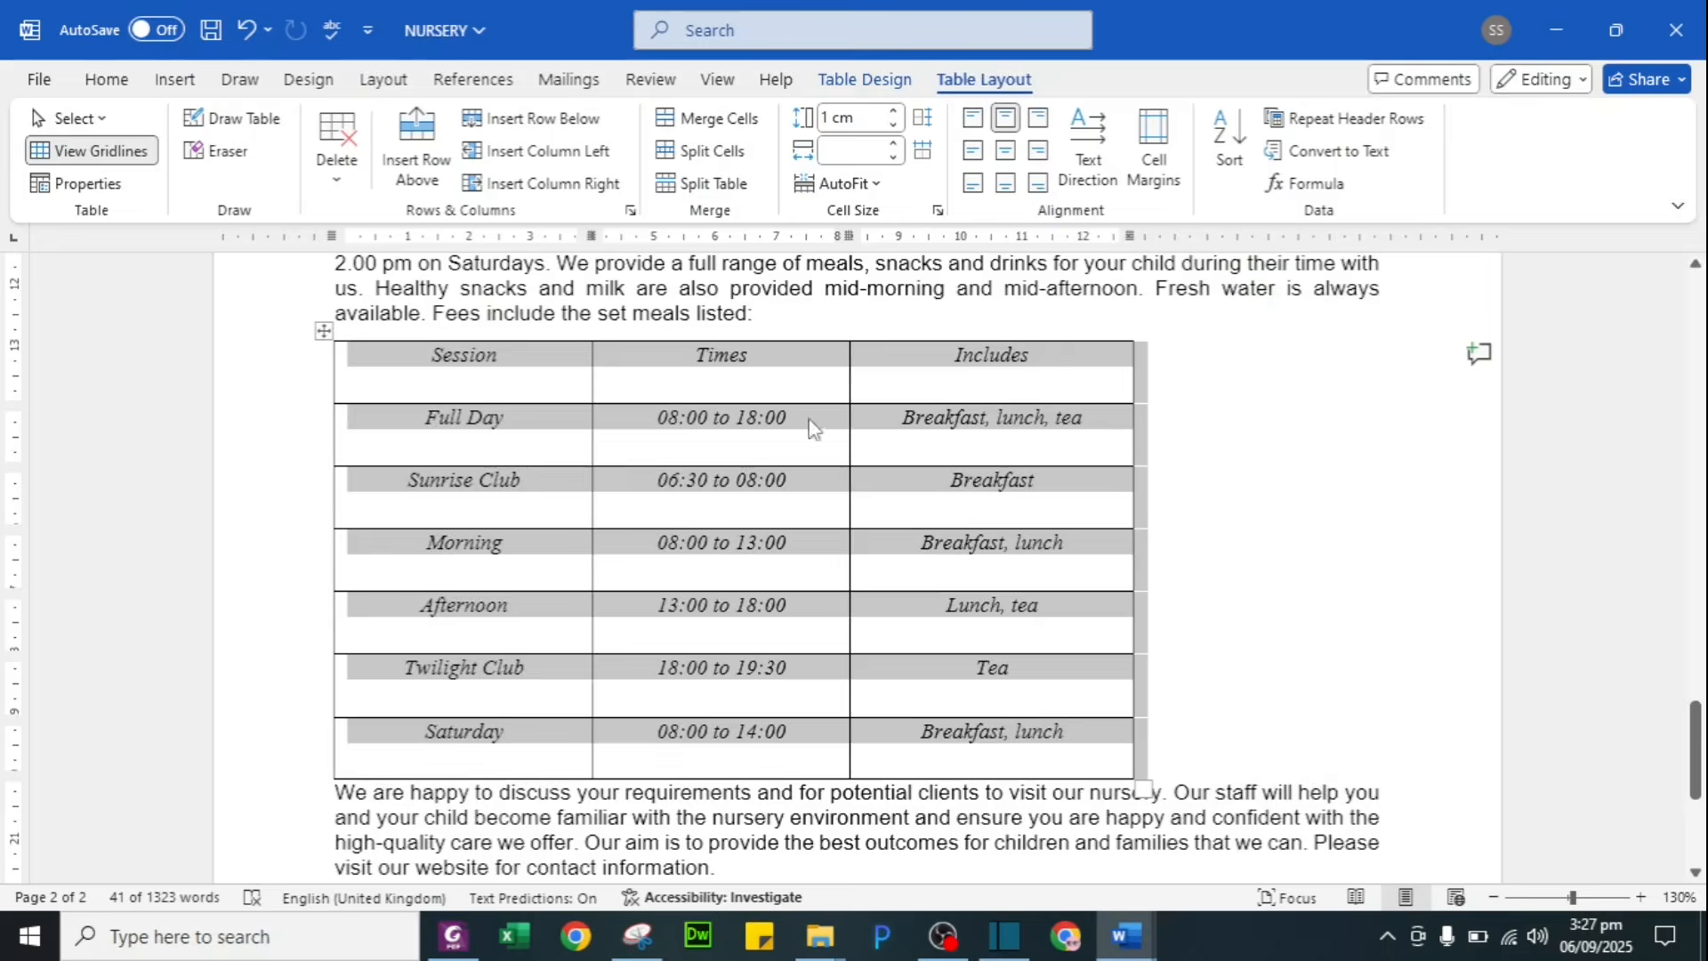
pyautogui.hotkey('alt', 'Tab')
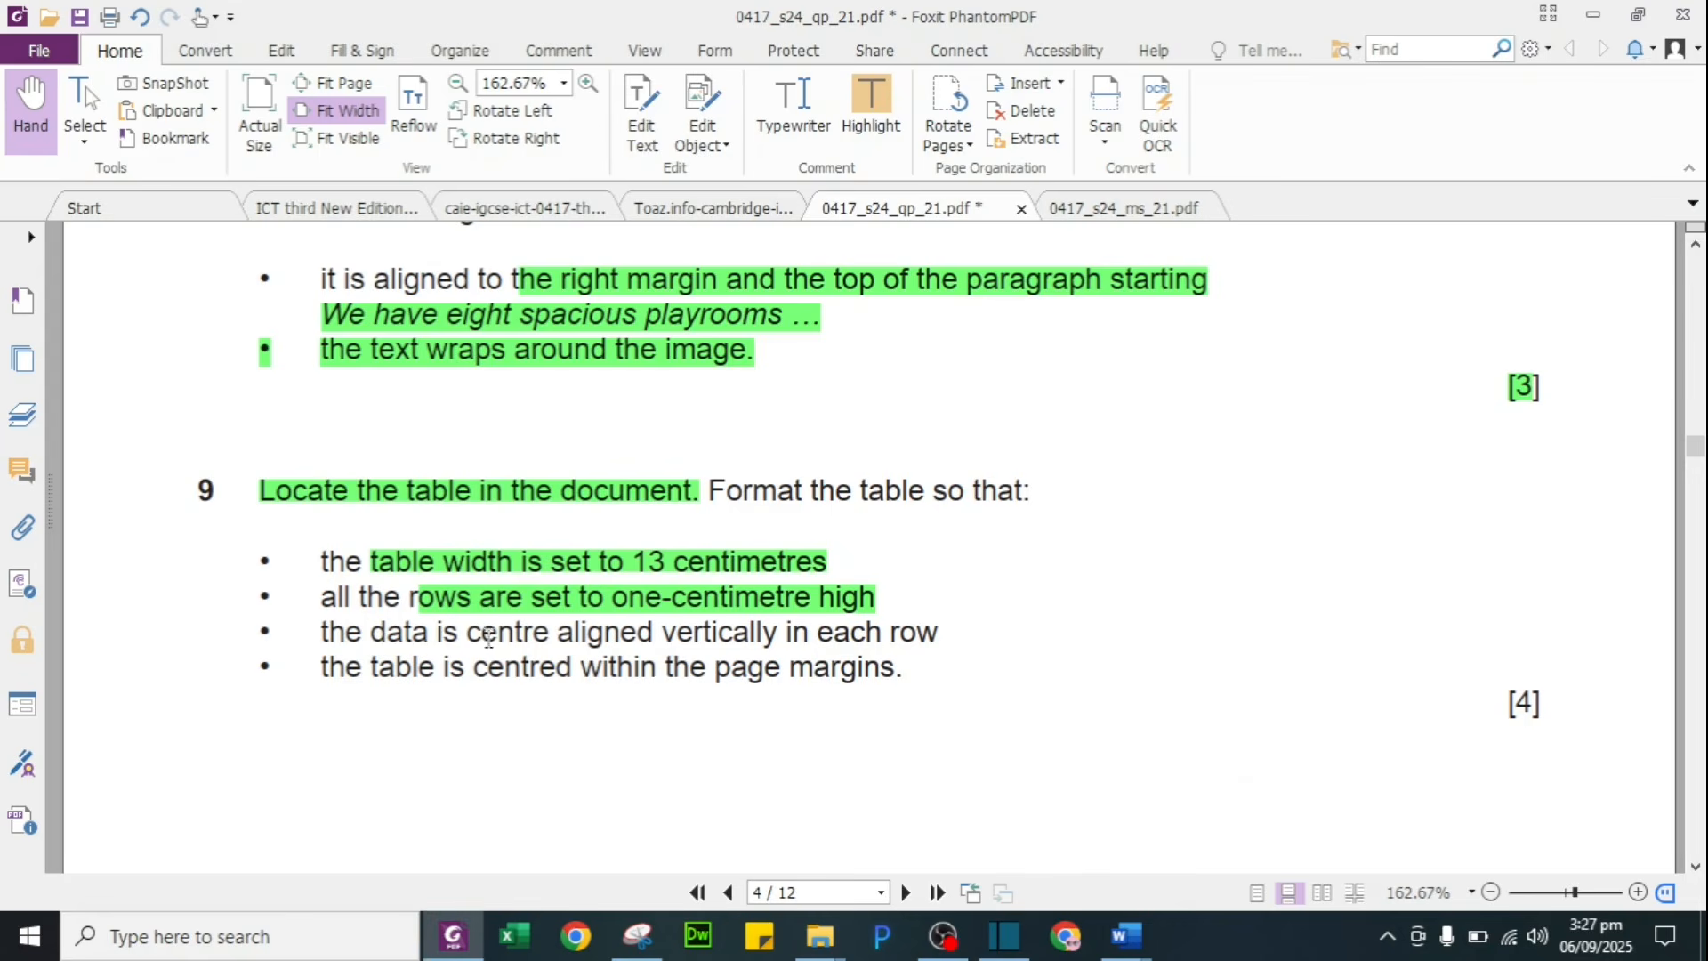
# Step: Select question 9's 'centre aligned vertically in each row' requirement, then go back to the Word table
pyautogui.moveTo(469, 631); pyautogui.dragTo(948, 633)
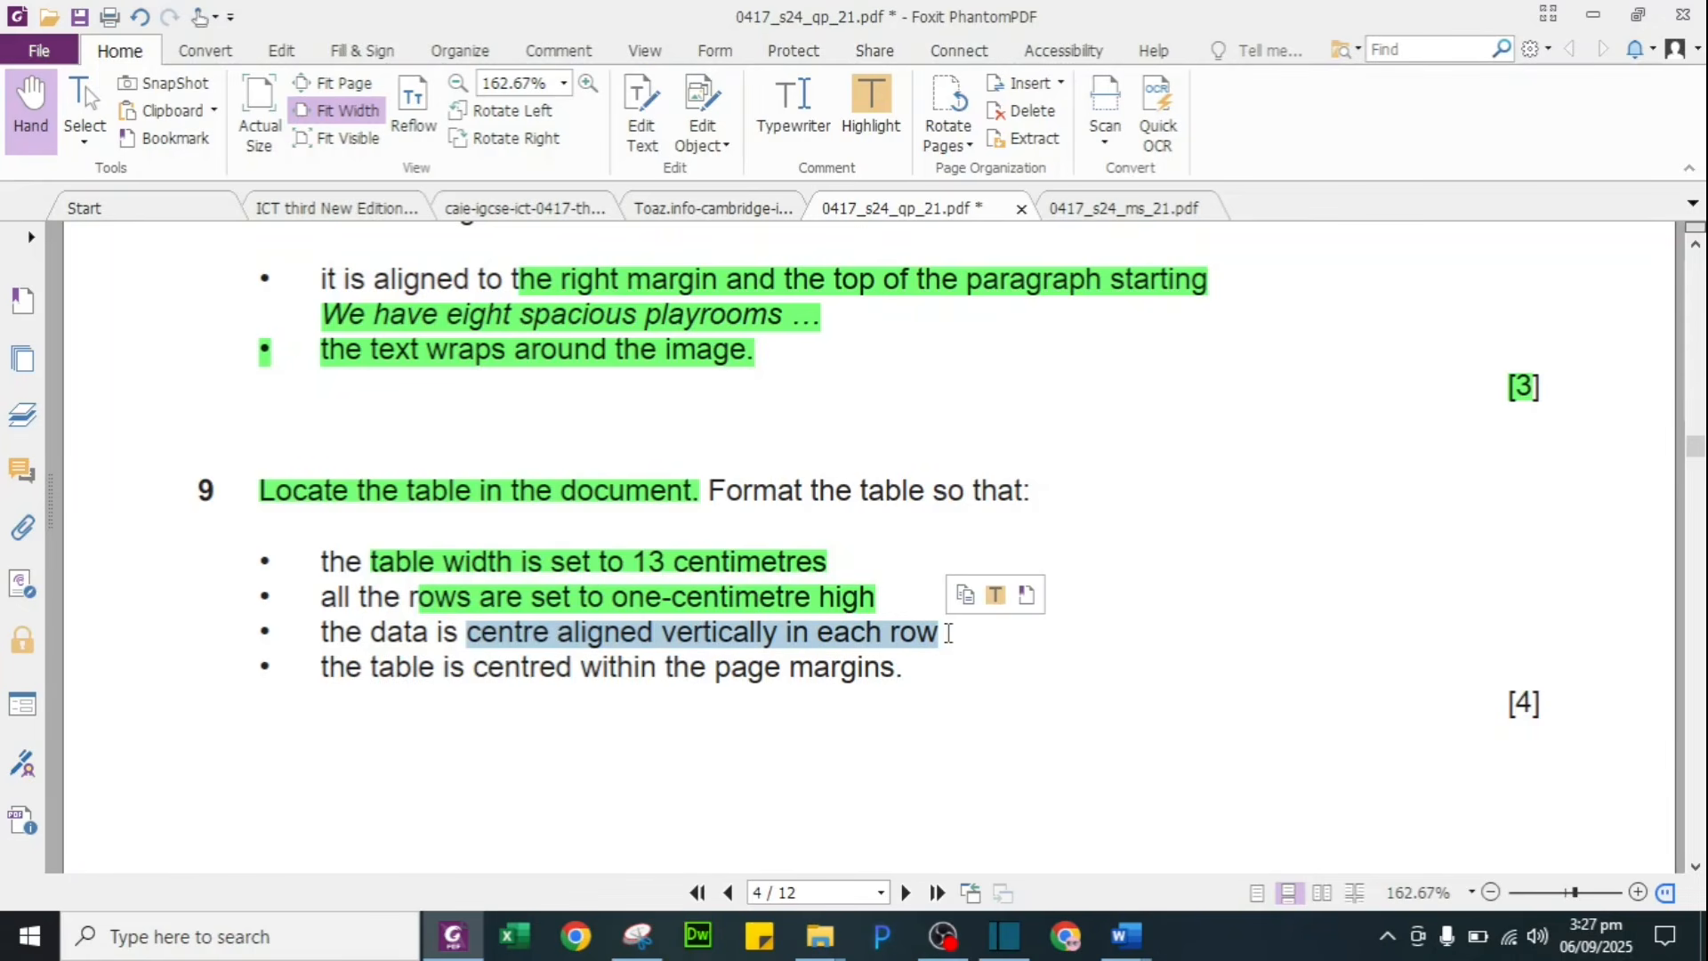
pyautogui.hotkey('alt', 'Tab')
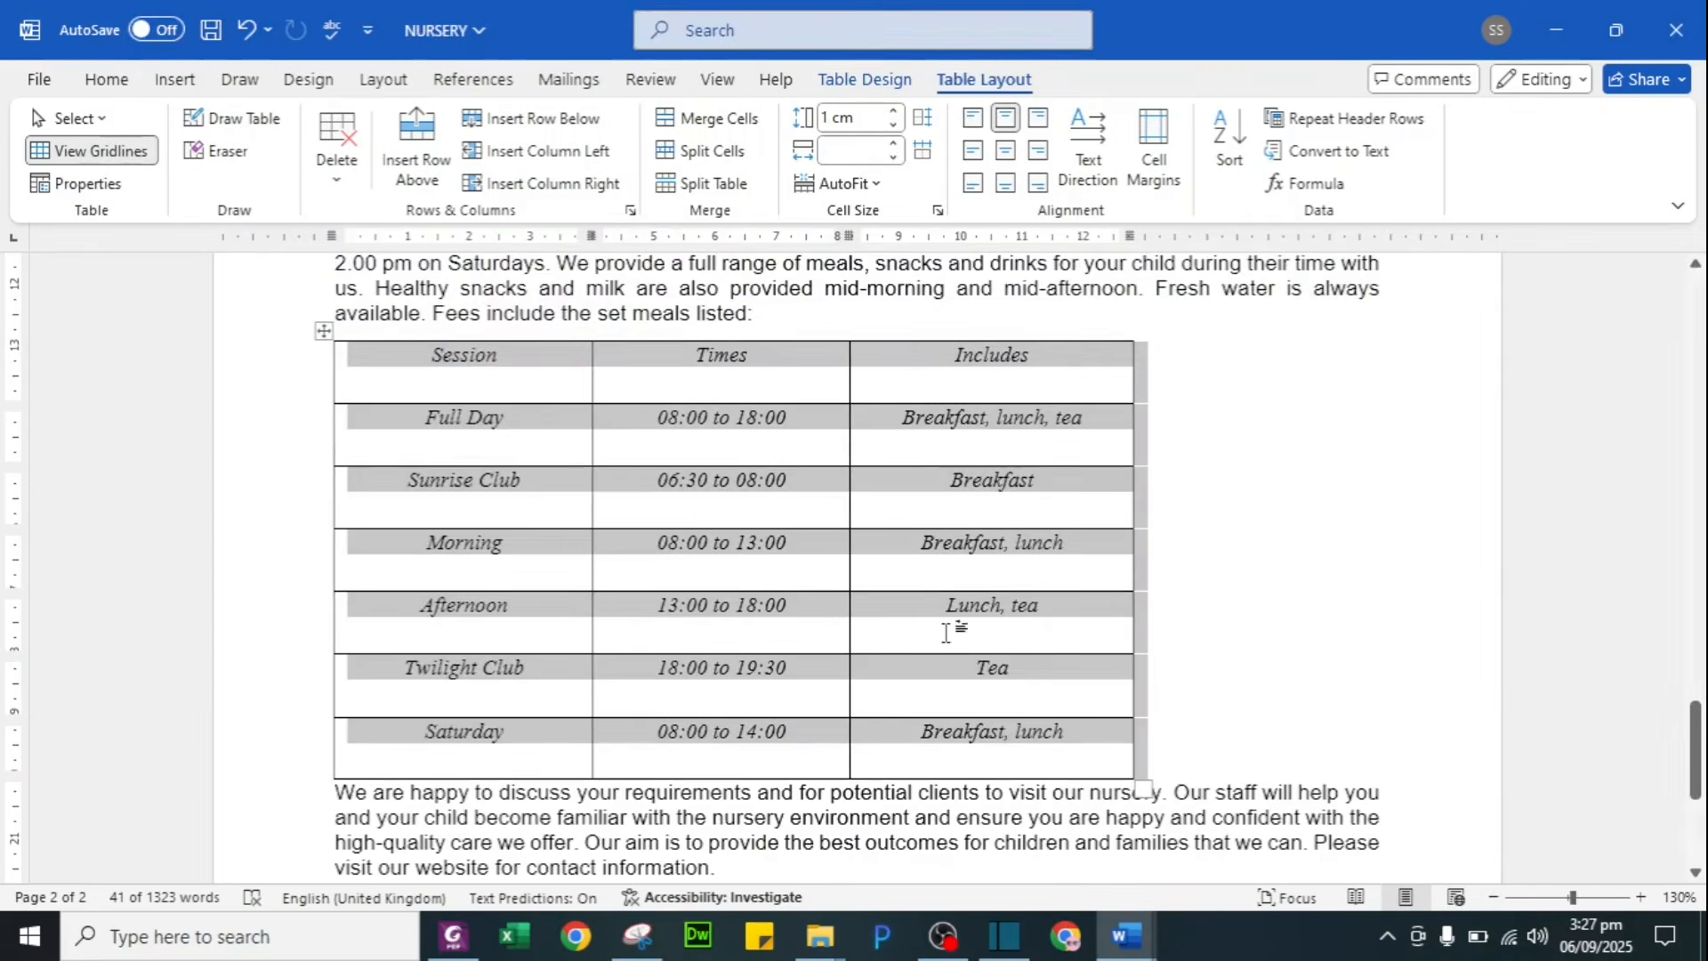
pyautogui.click(736, 581)
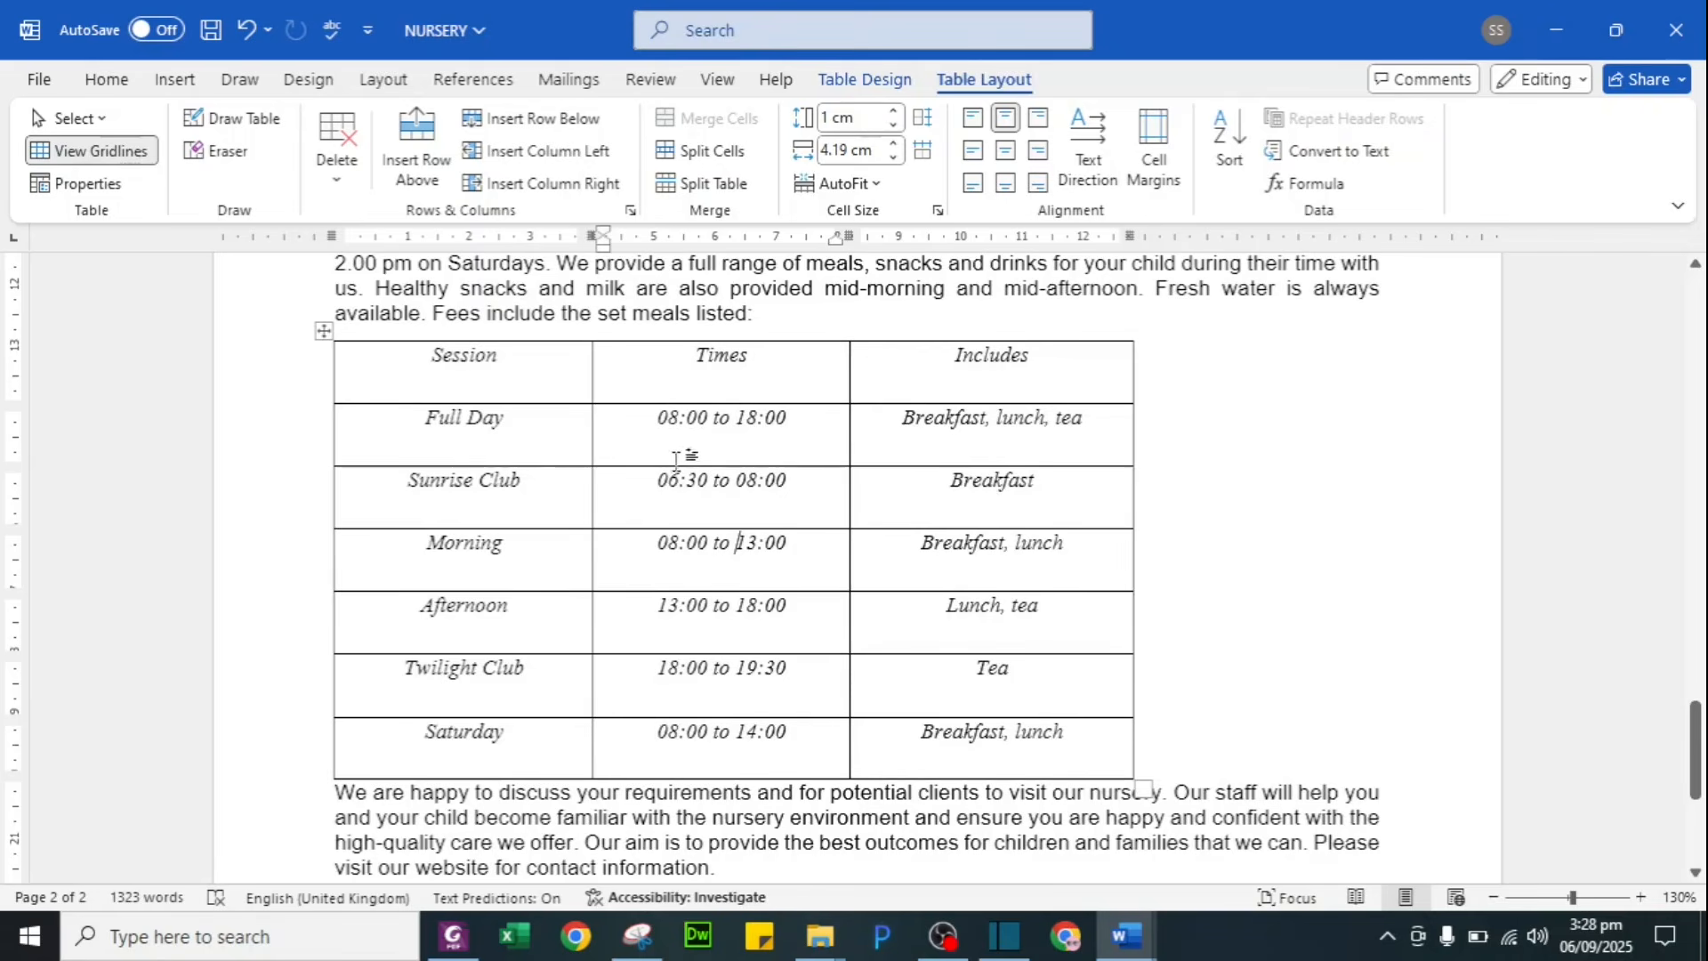
# Step: Apply Align Center to the fees table's cells, then switch to the exam question PDF
pyautogui.click(1005, 151)
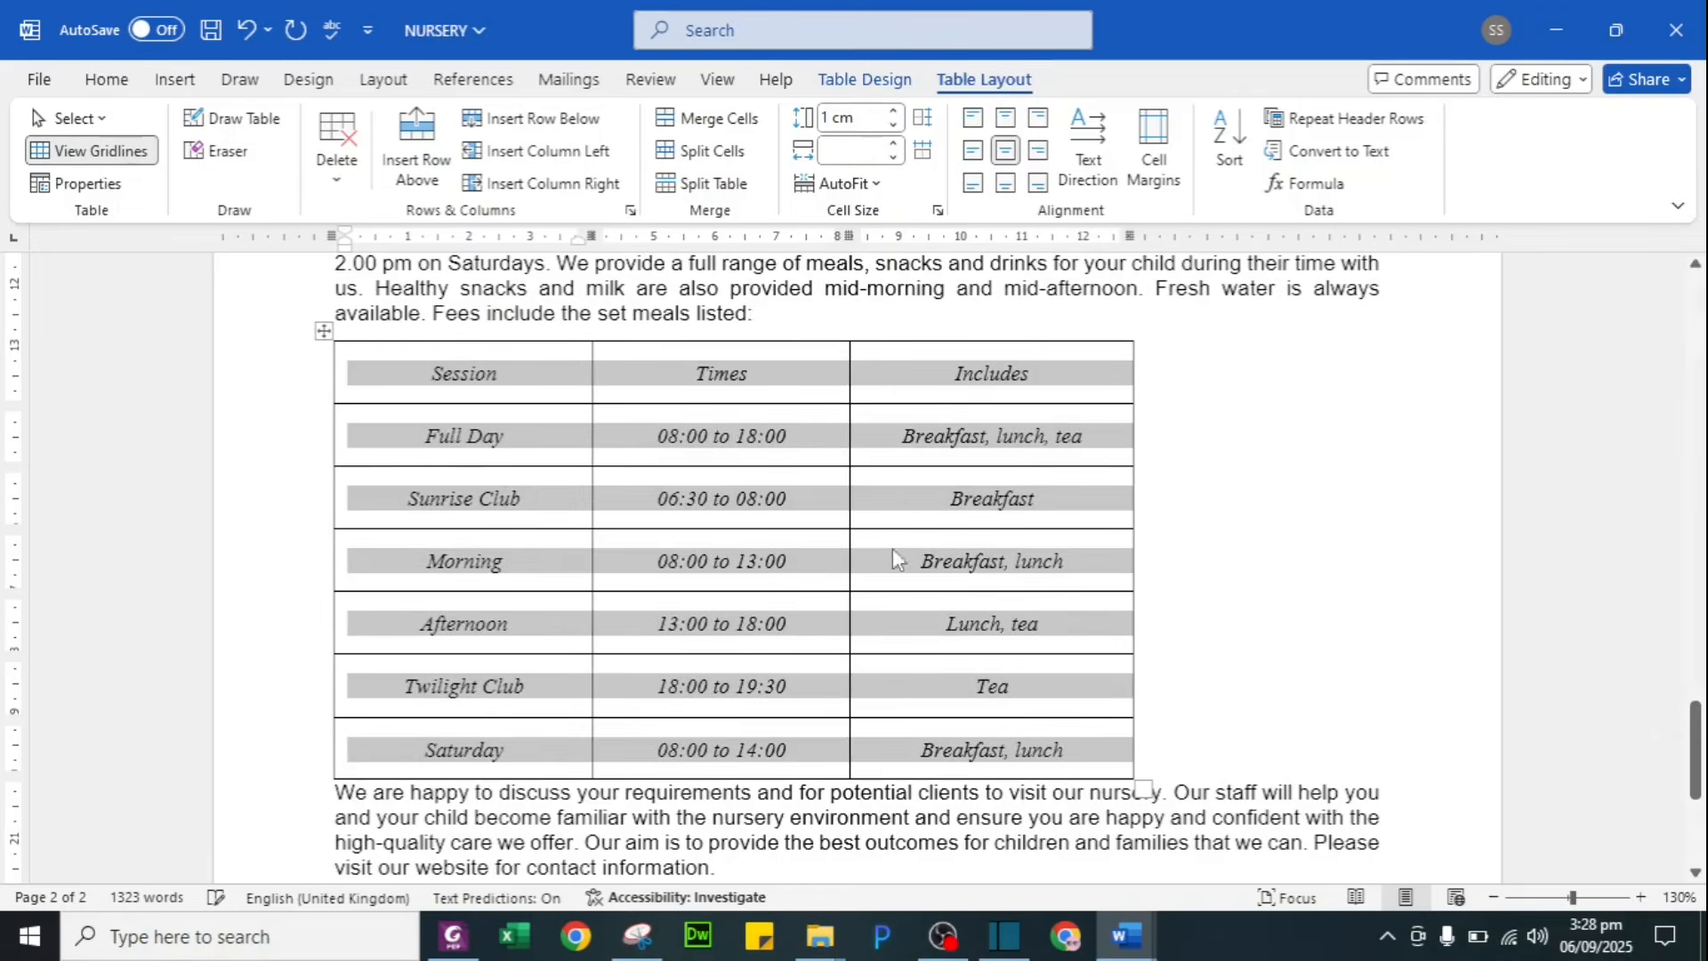
pyautogui.click(893, 445)
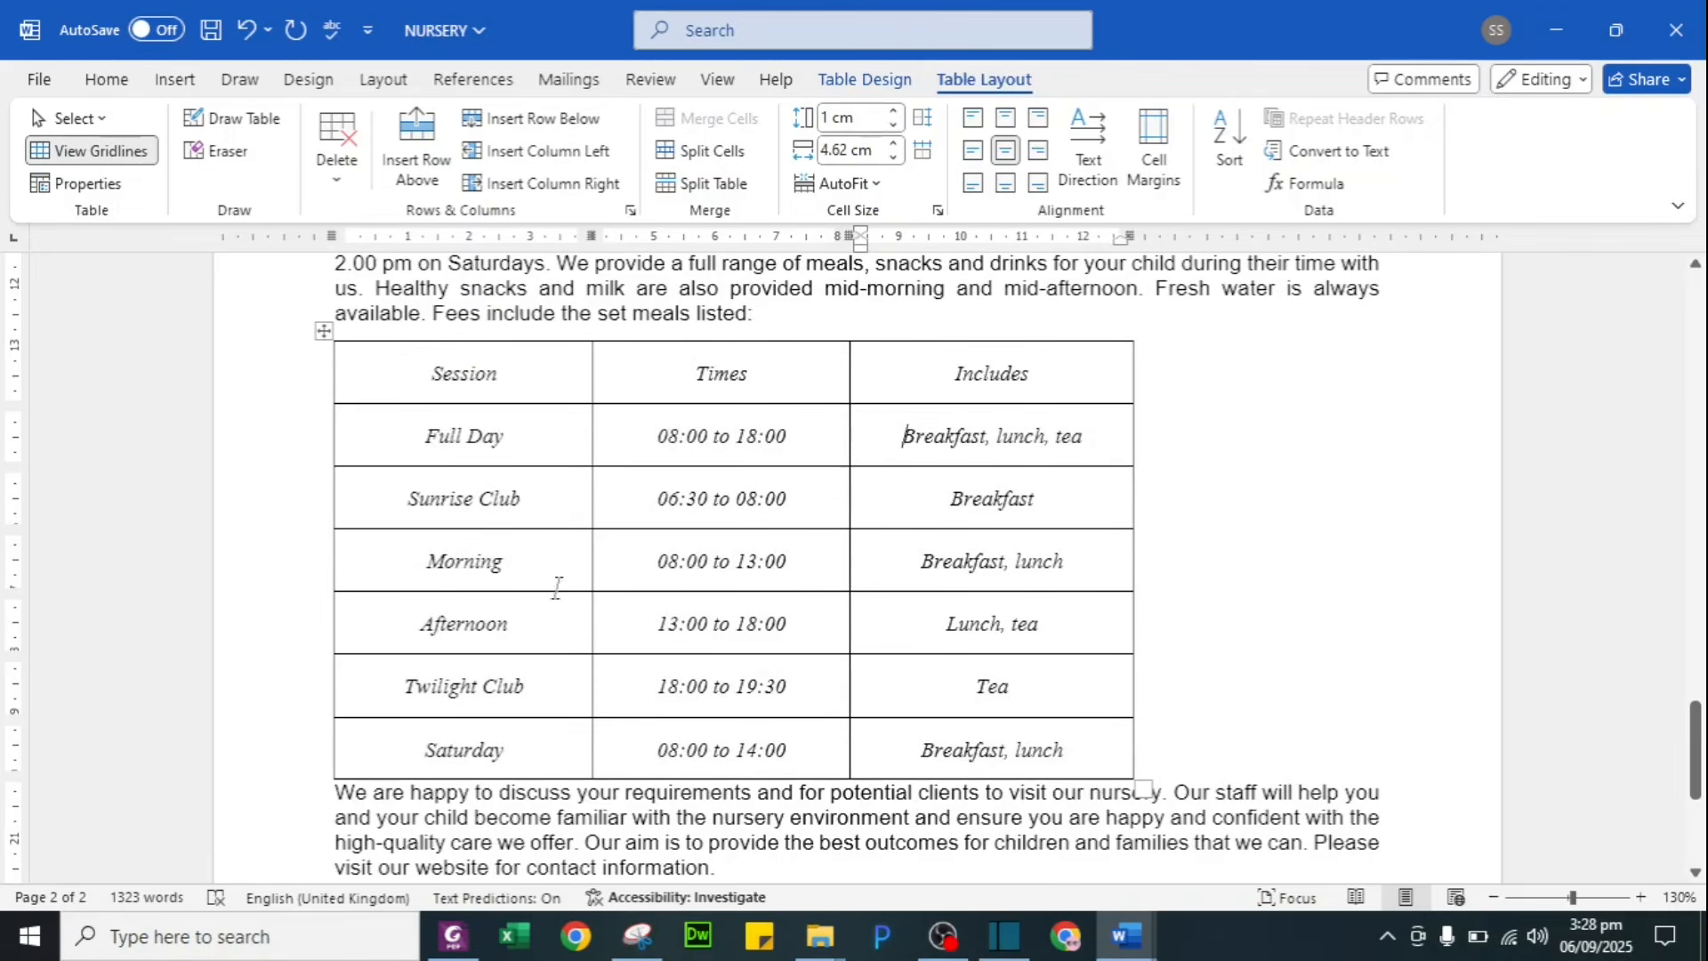
pyautogui.hotkey('alt', 'Tab')
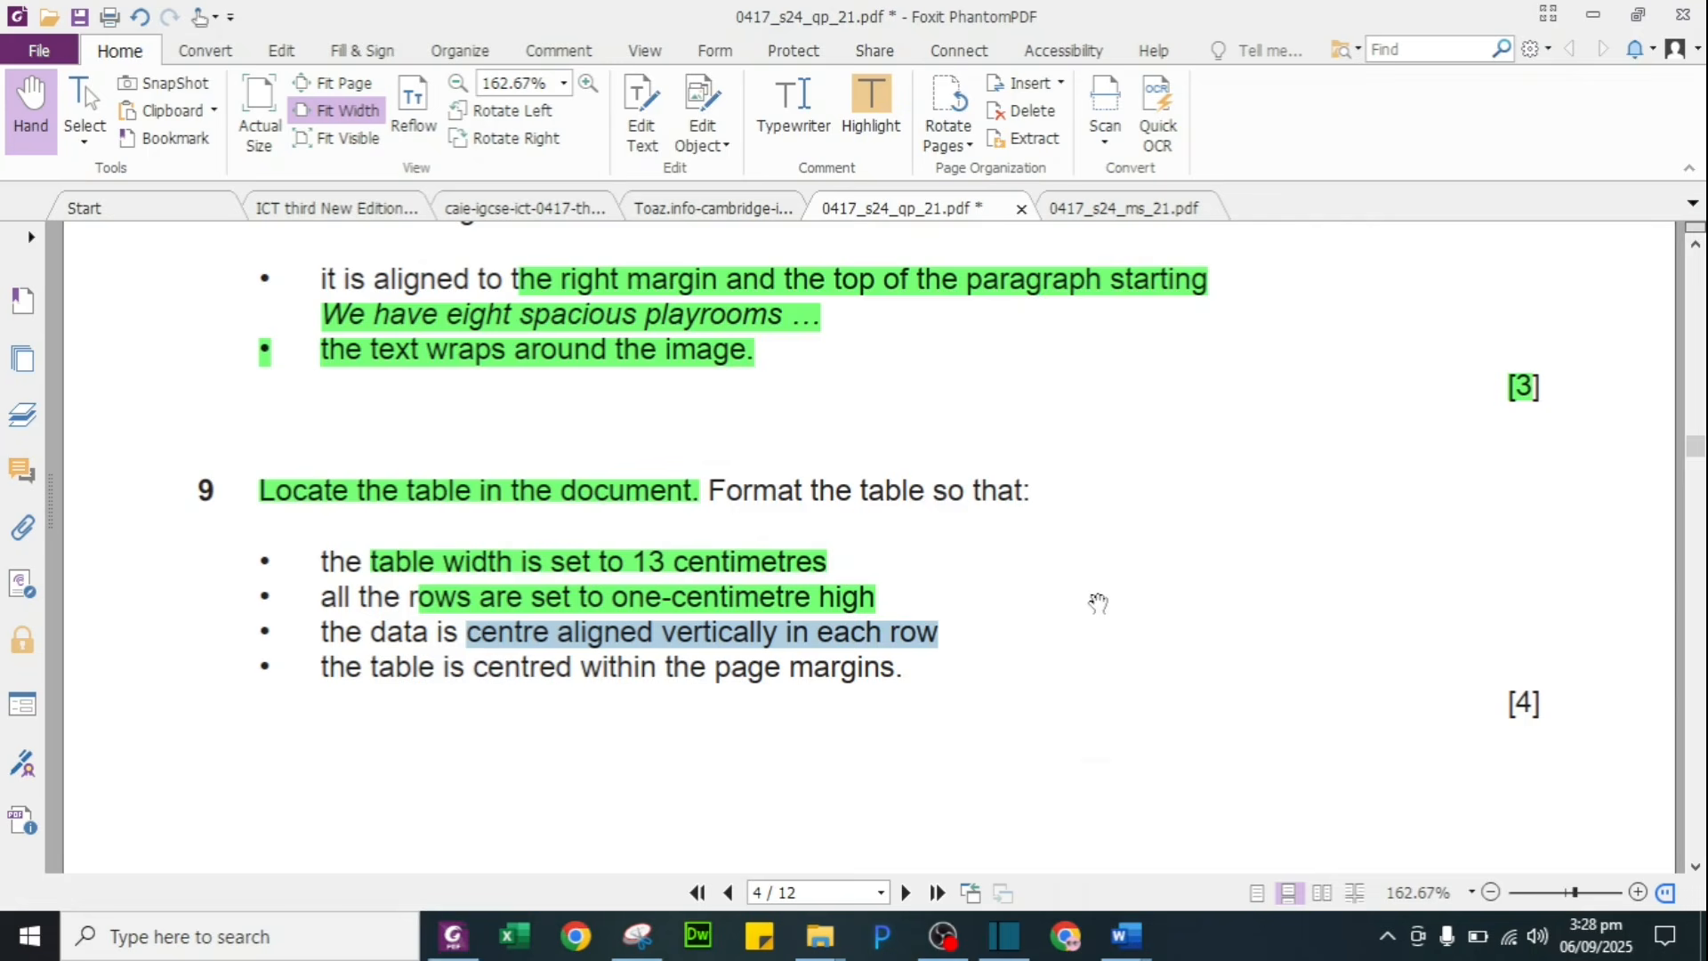
# Step: Highlight question 9's vertical-centring and table-centring lines green, then reopen Word's Table Properties
pyautogui.click(878, 85)
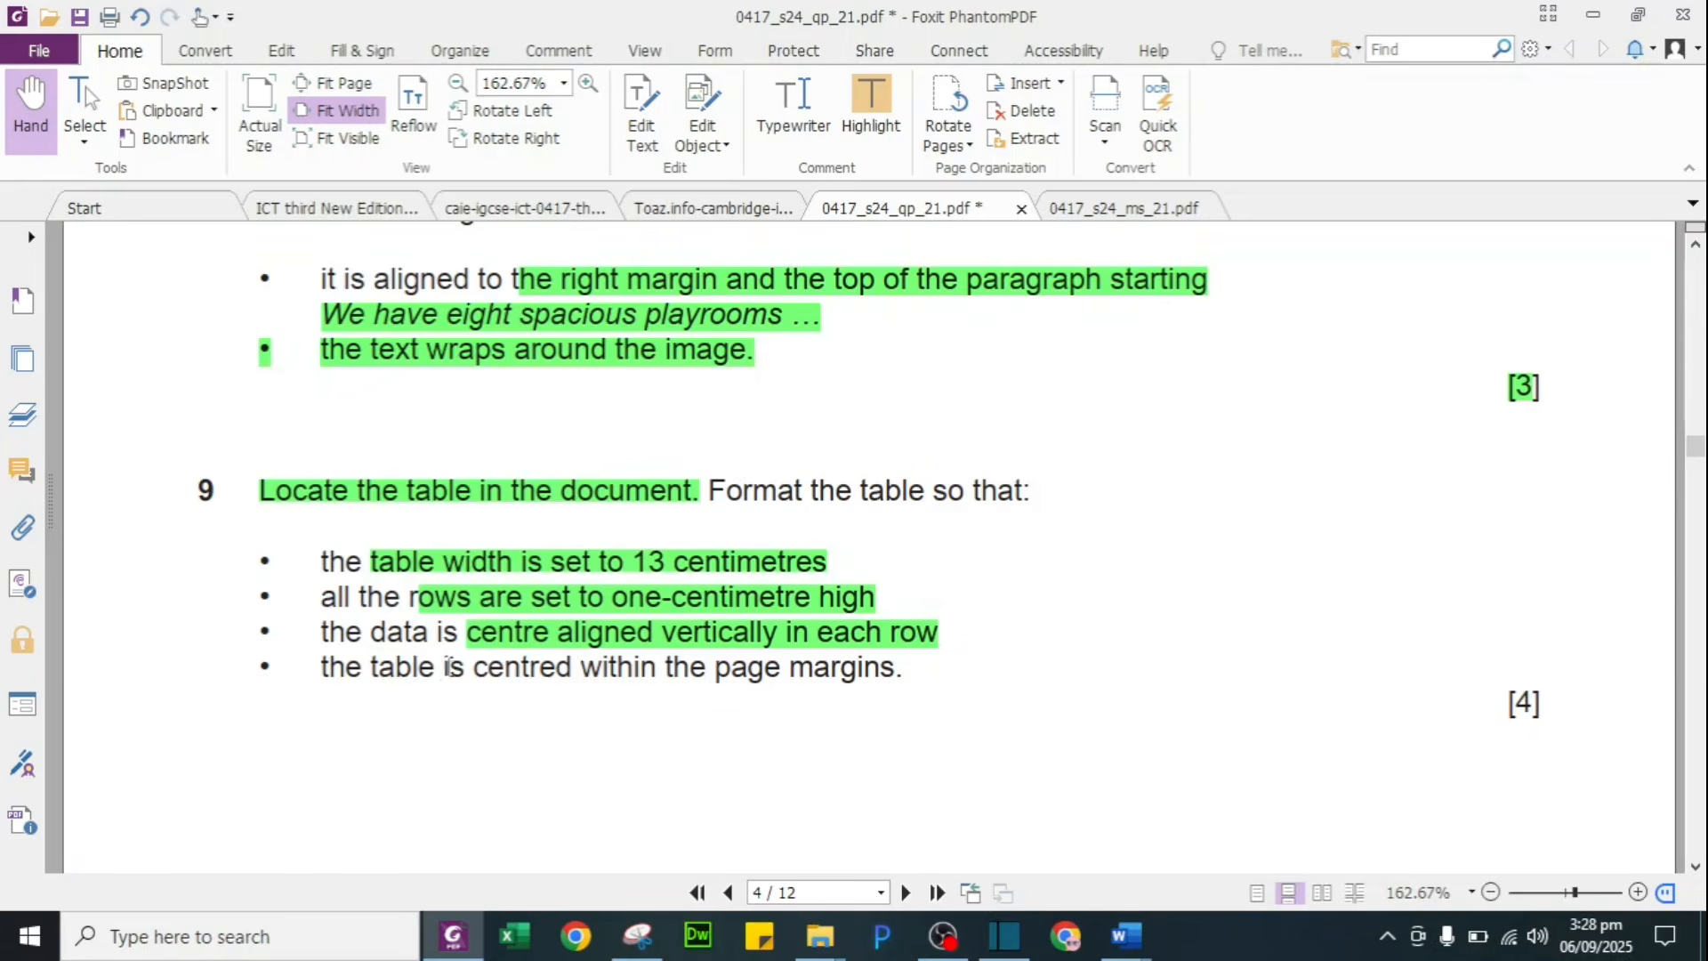
pyautogui.moveTo(421, 669); pyautogui.dragTo(707, 674)
pyautogui.click(876, 111)
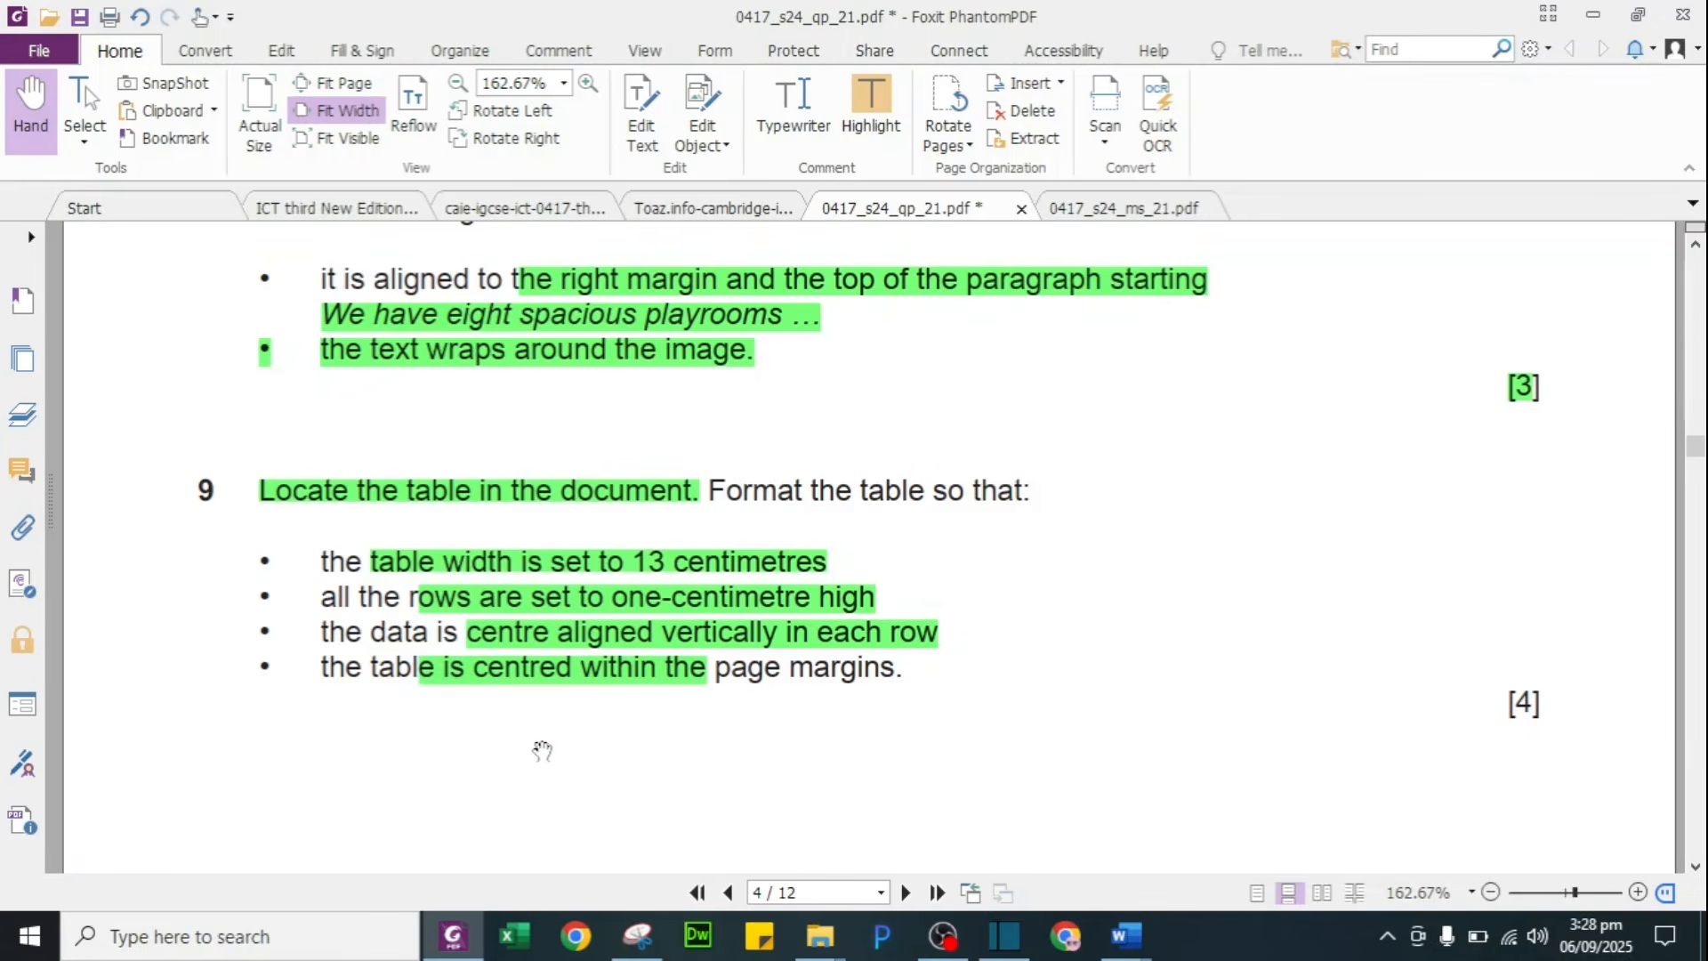
pyautogui.hotkey('alt', 'Tab')
pyautogui.click(87, 185)
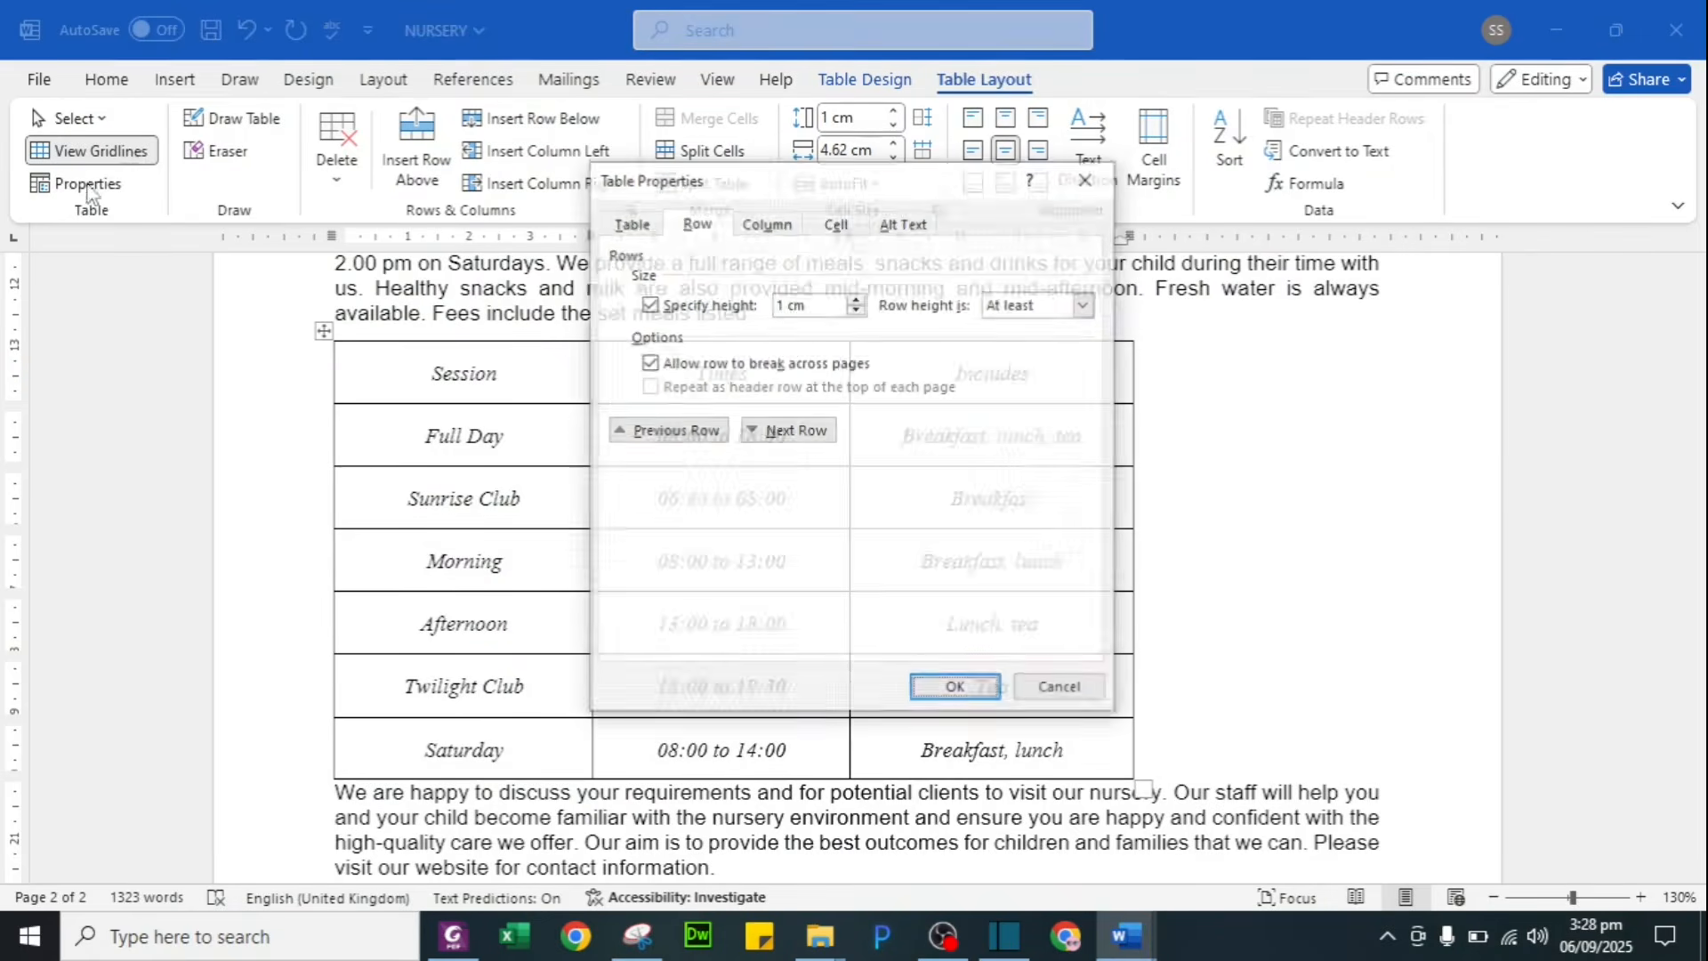
# Step: Set the fees table's alignment to Center in Table Properties, then switch to the exam paper
pyautogui.moveTo(889, 187); pyautogui.dragTo(1525, 282)
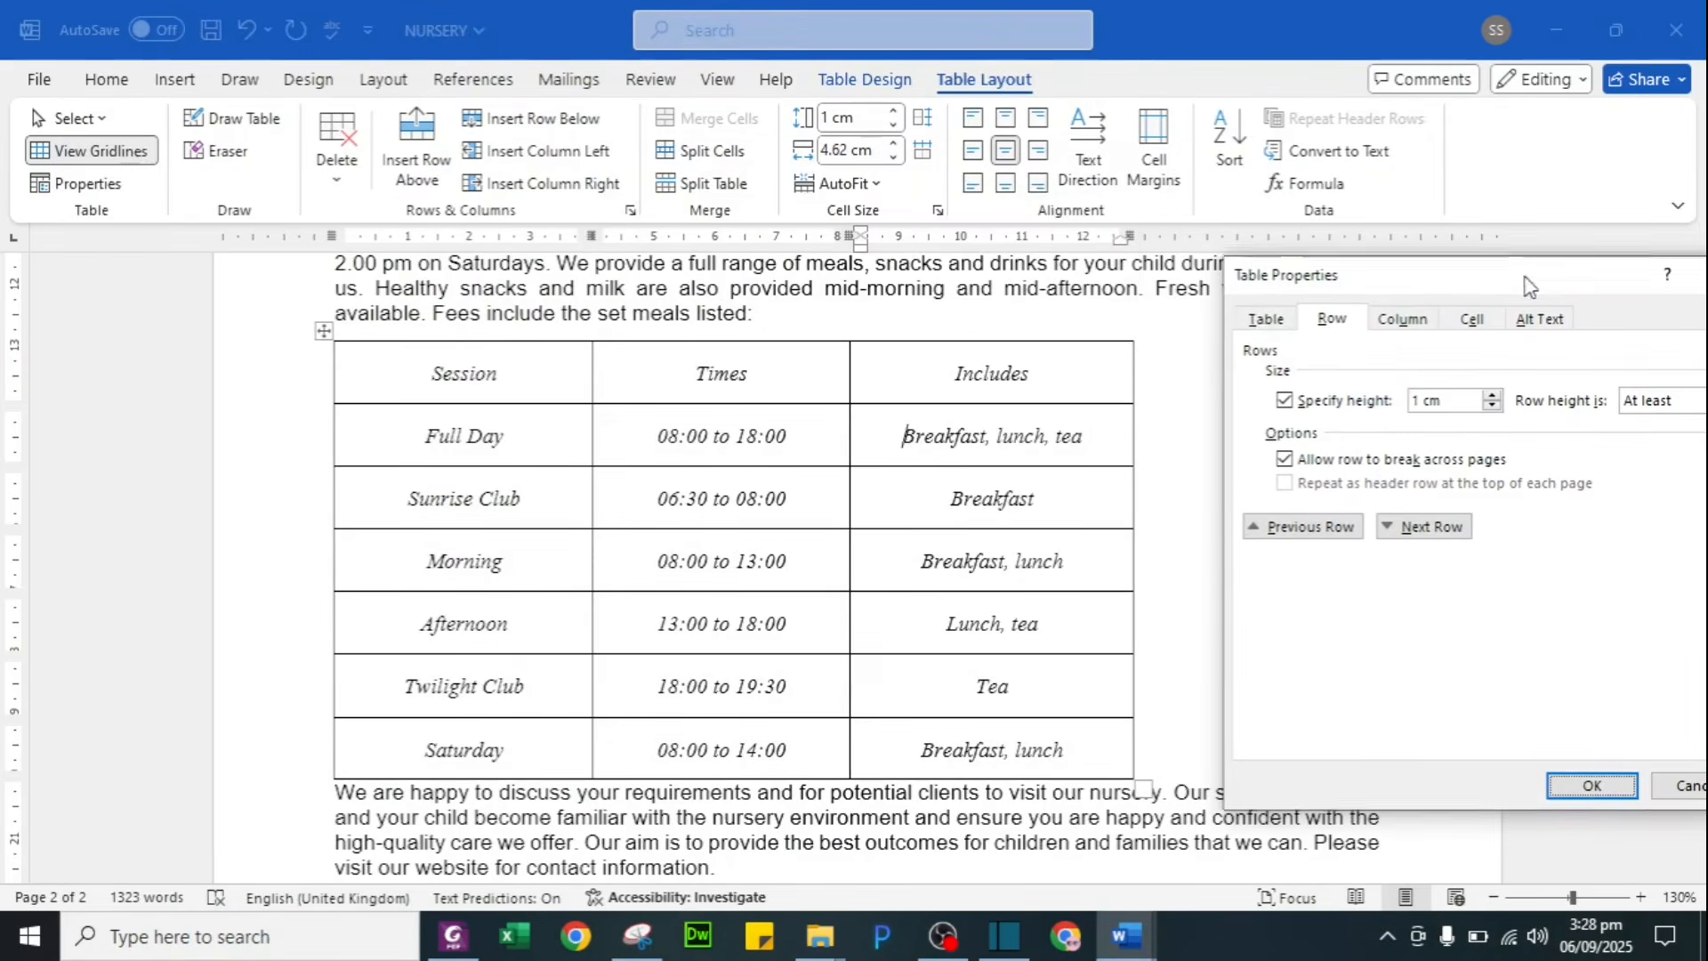
pyautogui.click(1265, 318)
pyautogui.moveTo(1383, 272); pyautogui.dragTo(1303, 232)
pyautogui.click(1289, 421)
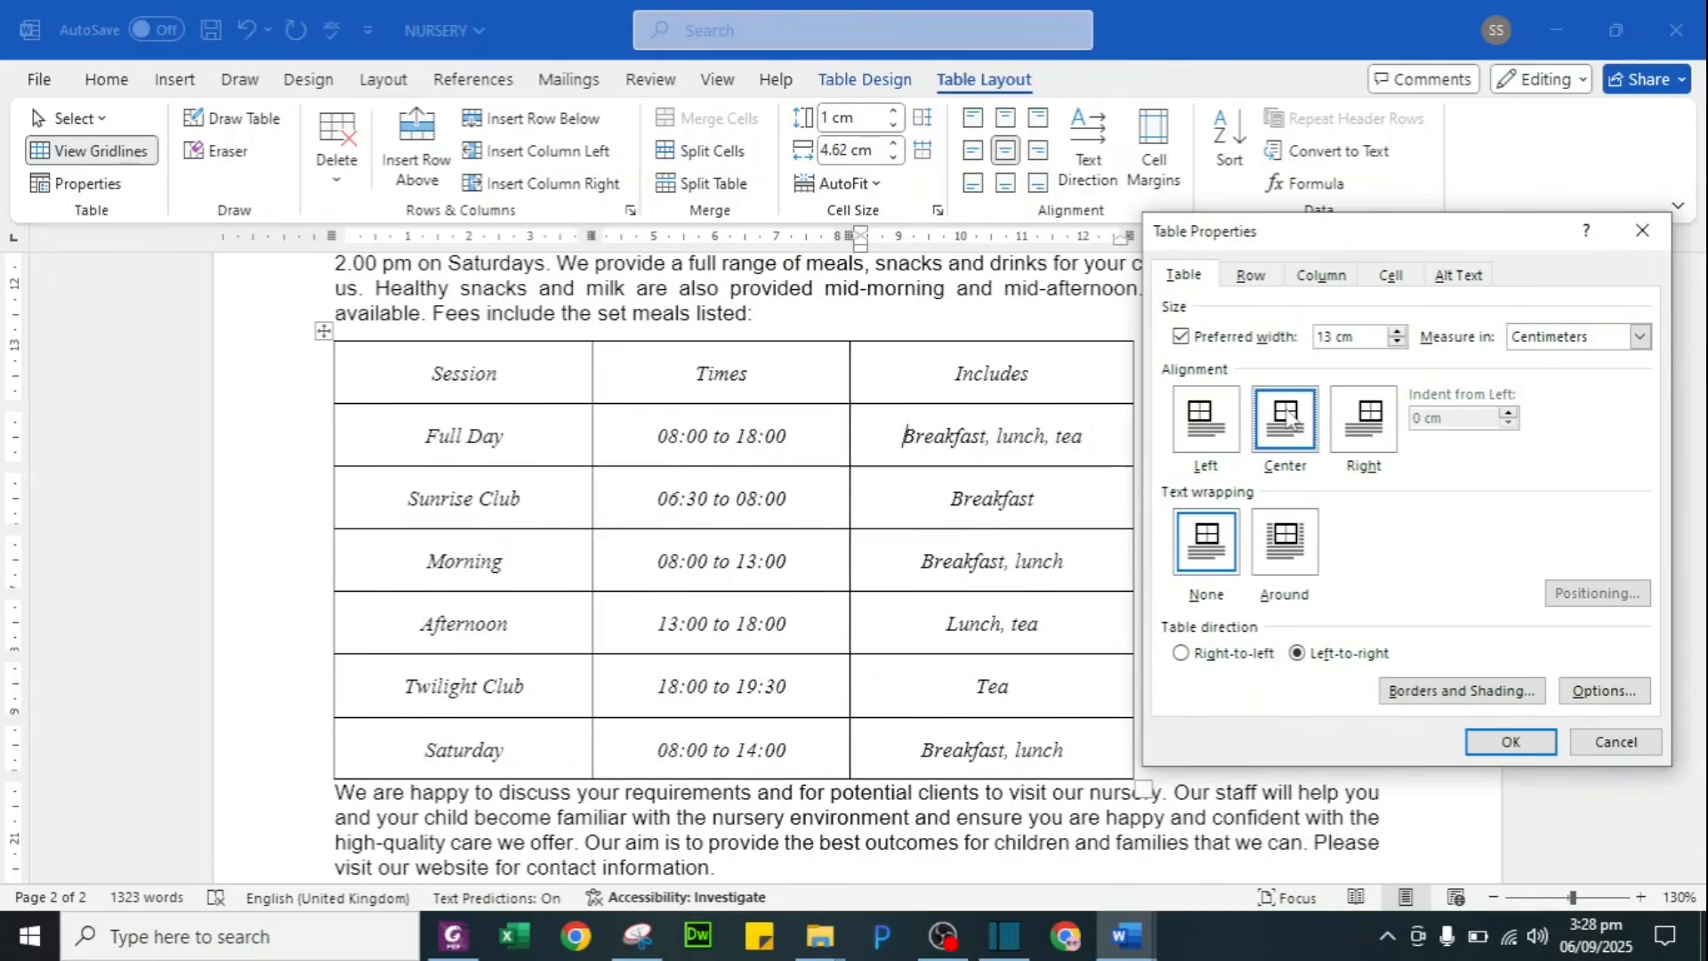
pyautogui.click(1510, 741)
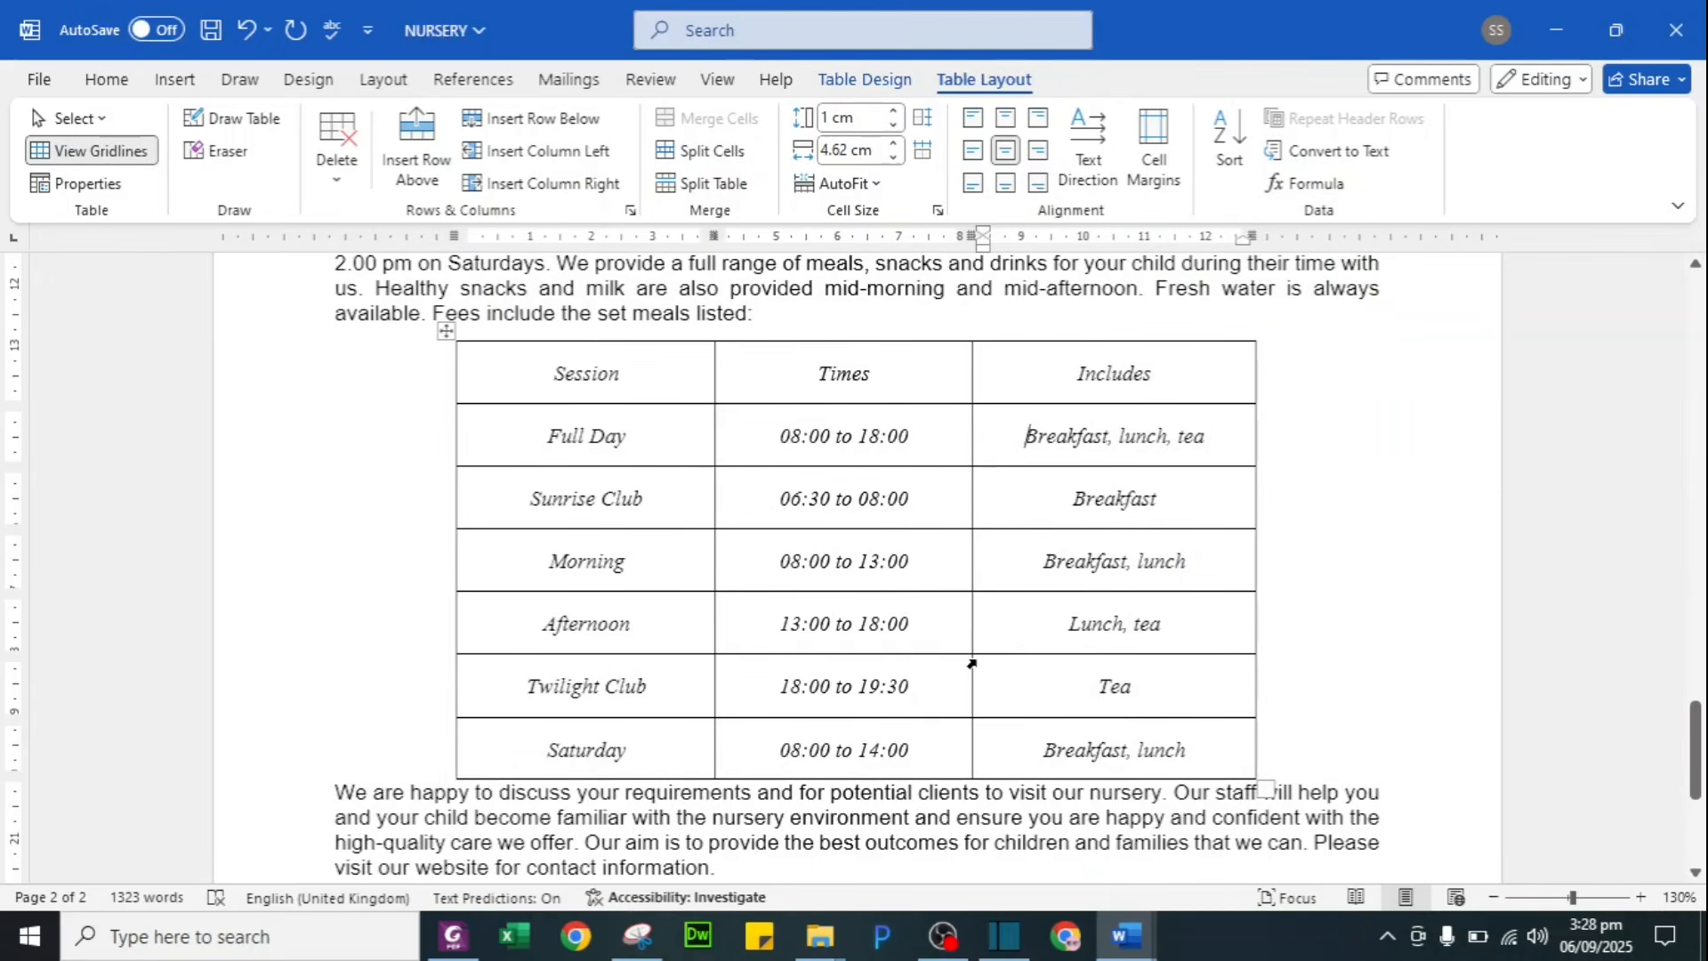
pyautogui.scroll(-1, 971, 662)
pyautogui.hotkey('alt', 'Tab')
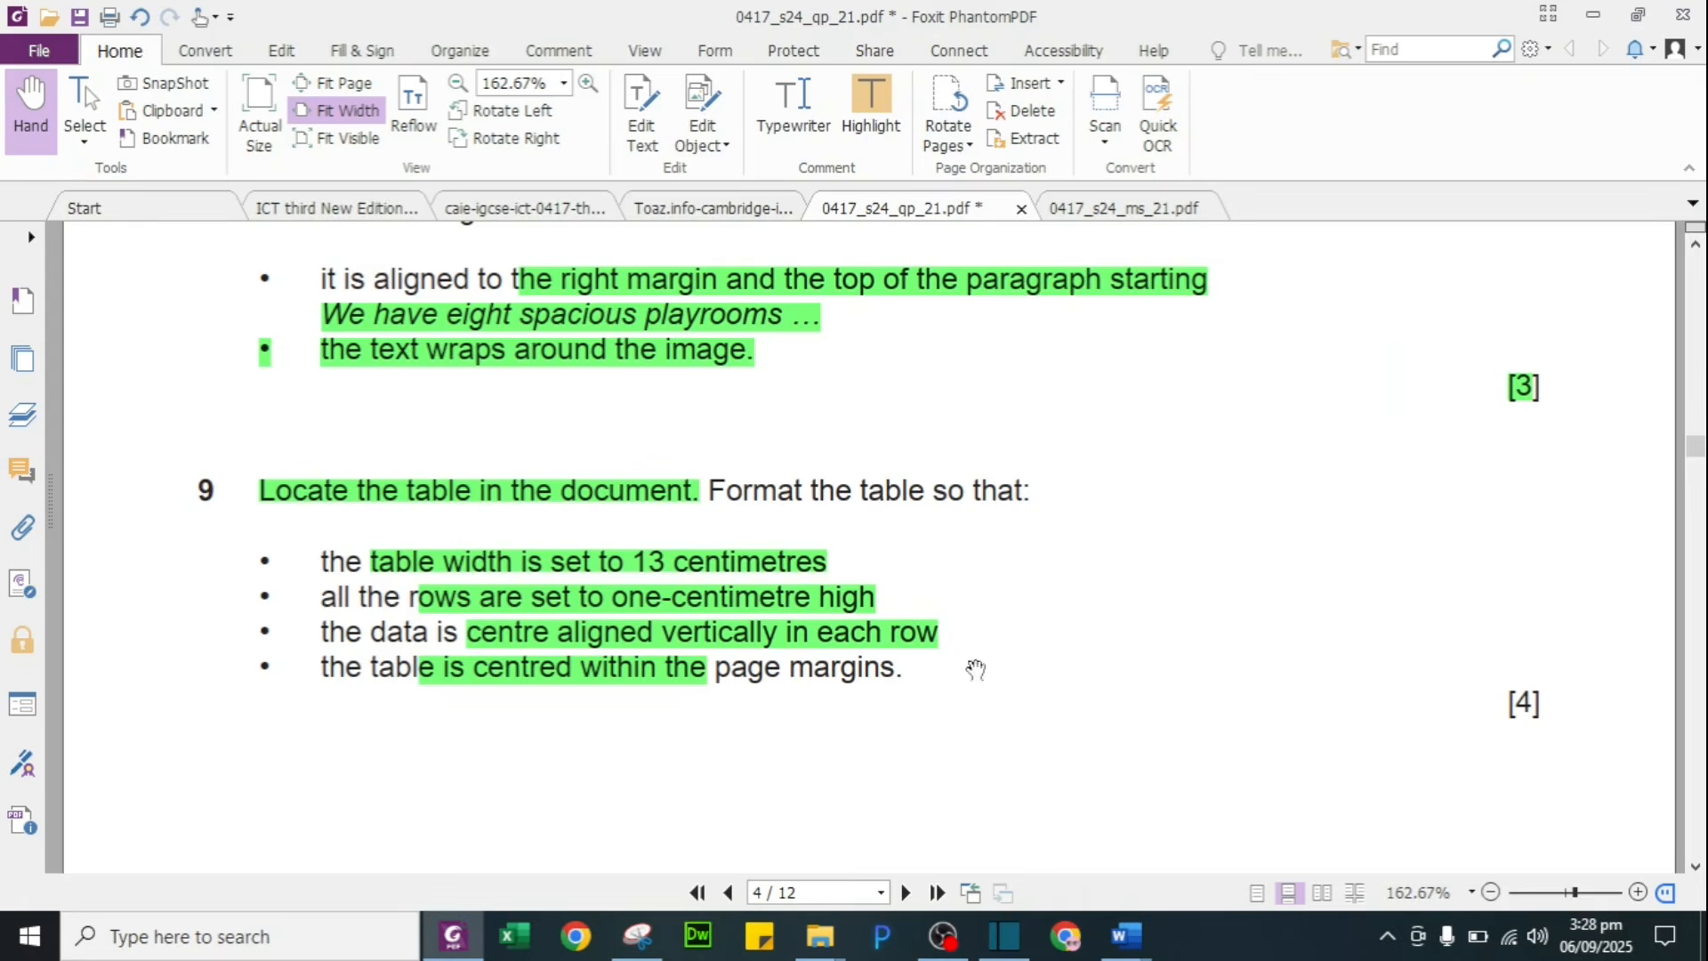
# Step: Highlight question 10's 'Spell check and proofread the document' instruction green, then return to Word
pyautogui.scroll(-6, 1051, 727)
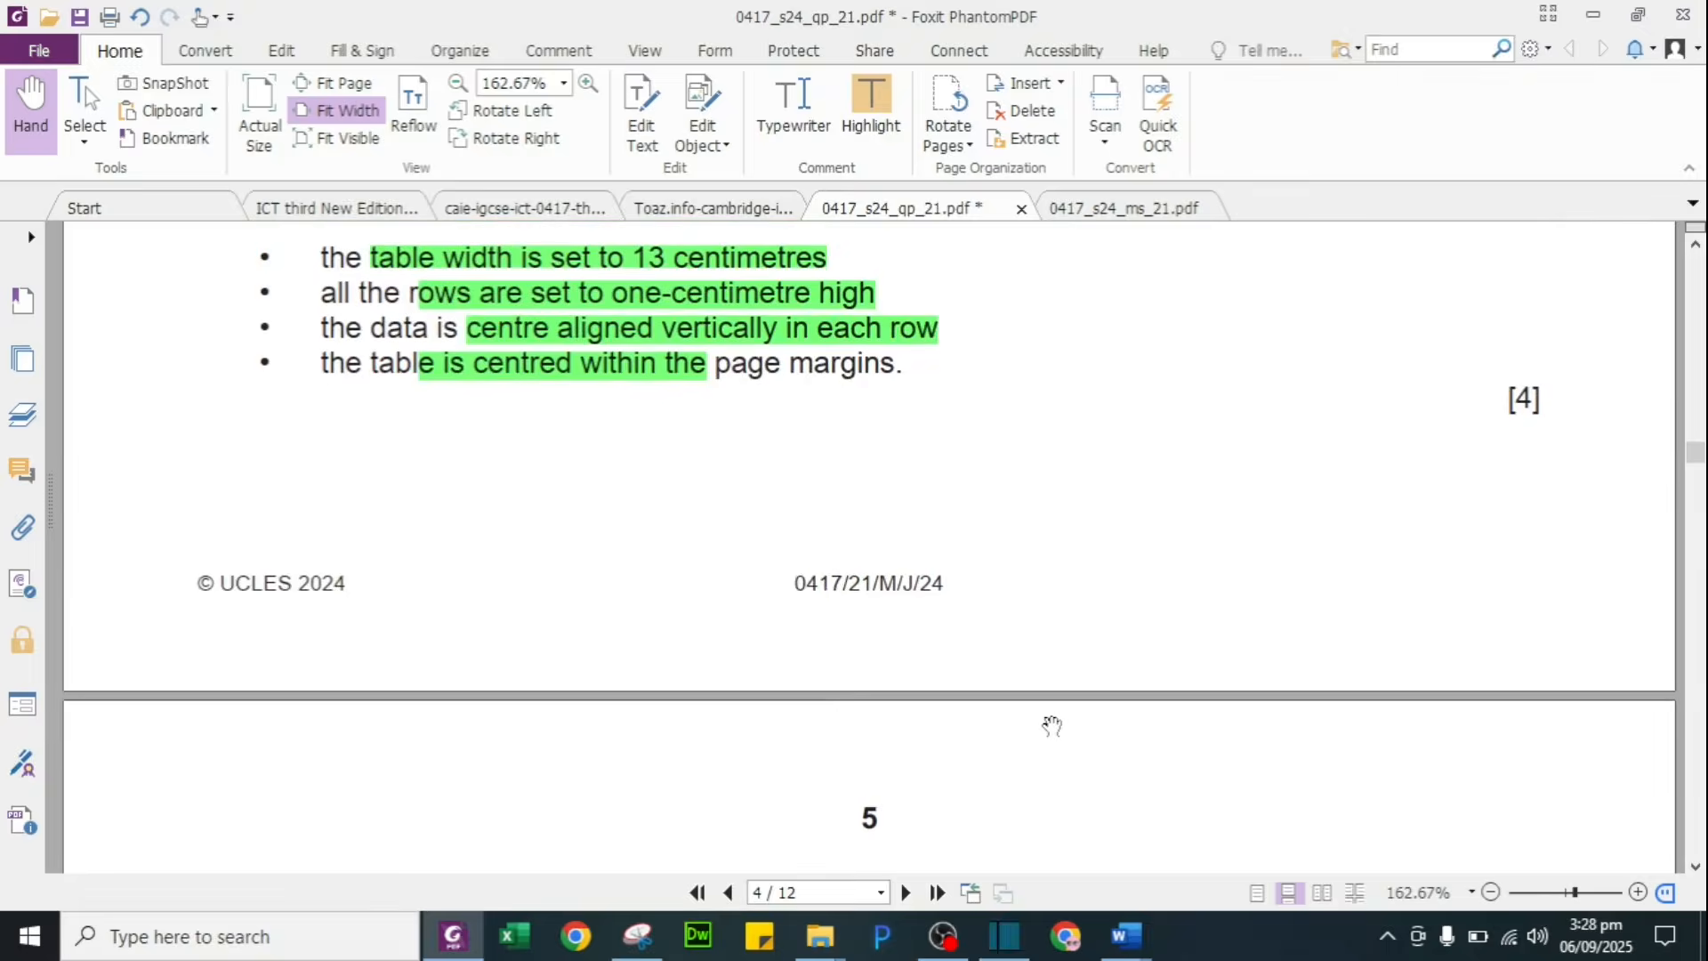
pyautogui.scroll(-3, 1051, 727)
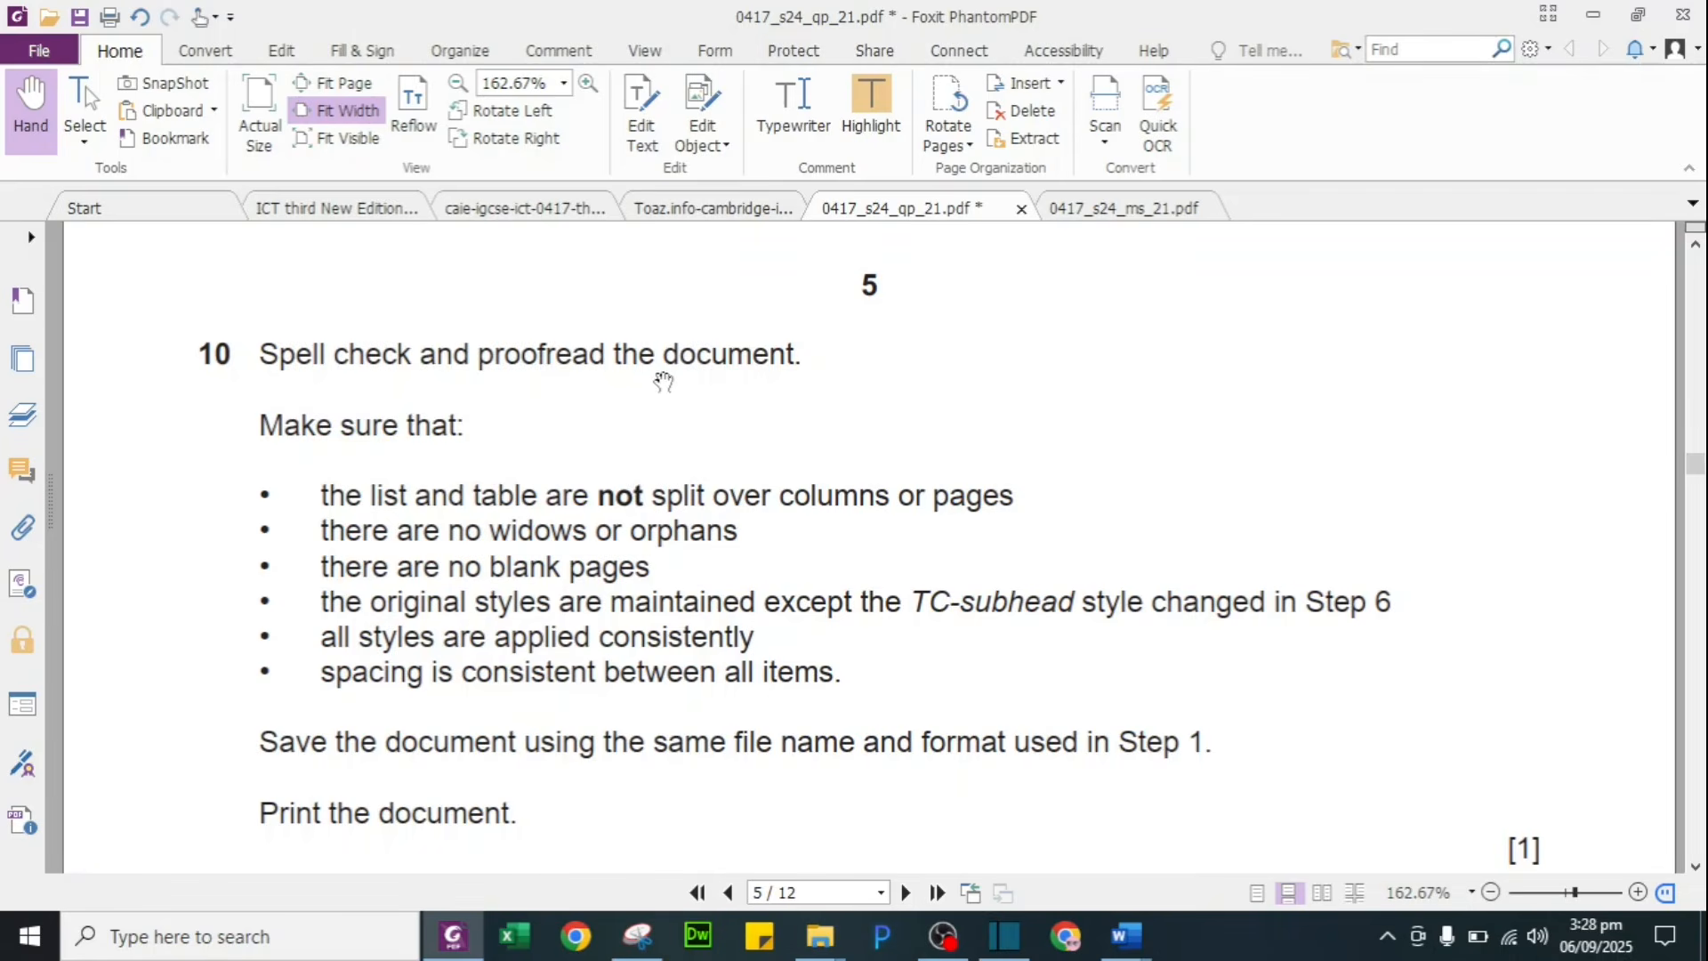
pyautogui.moveTo(340, 358); pyautogui.dragTo(795, 358)
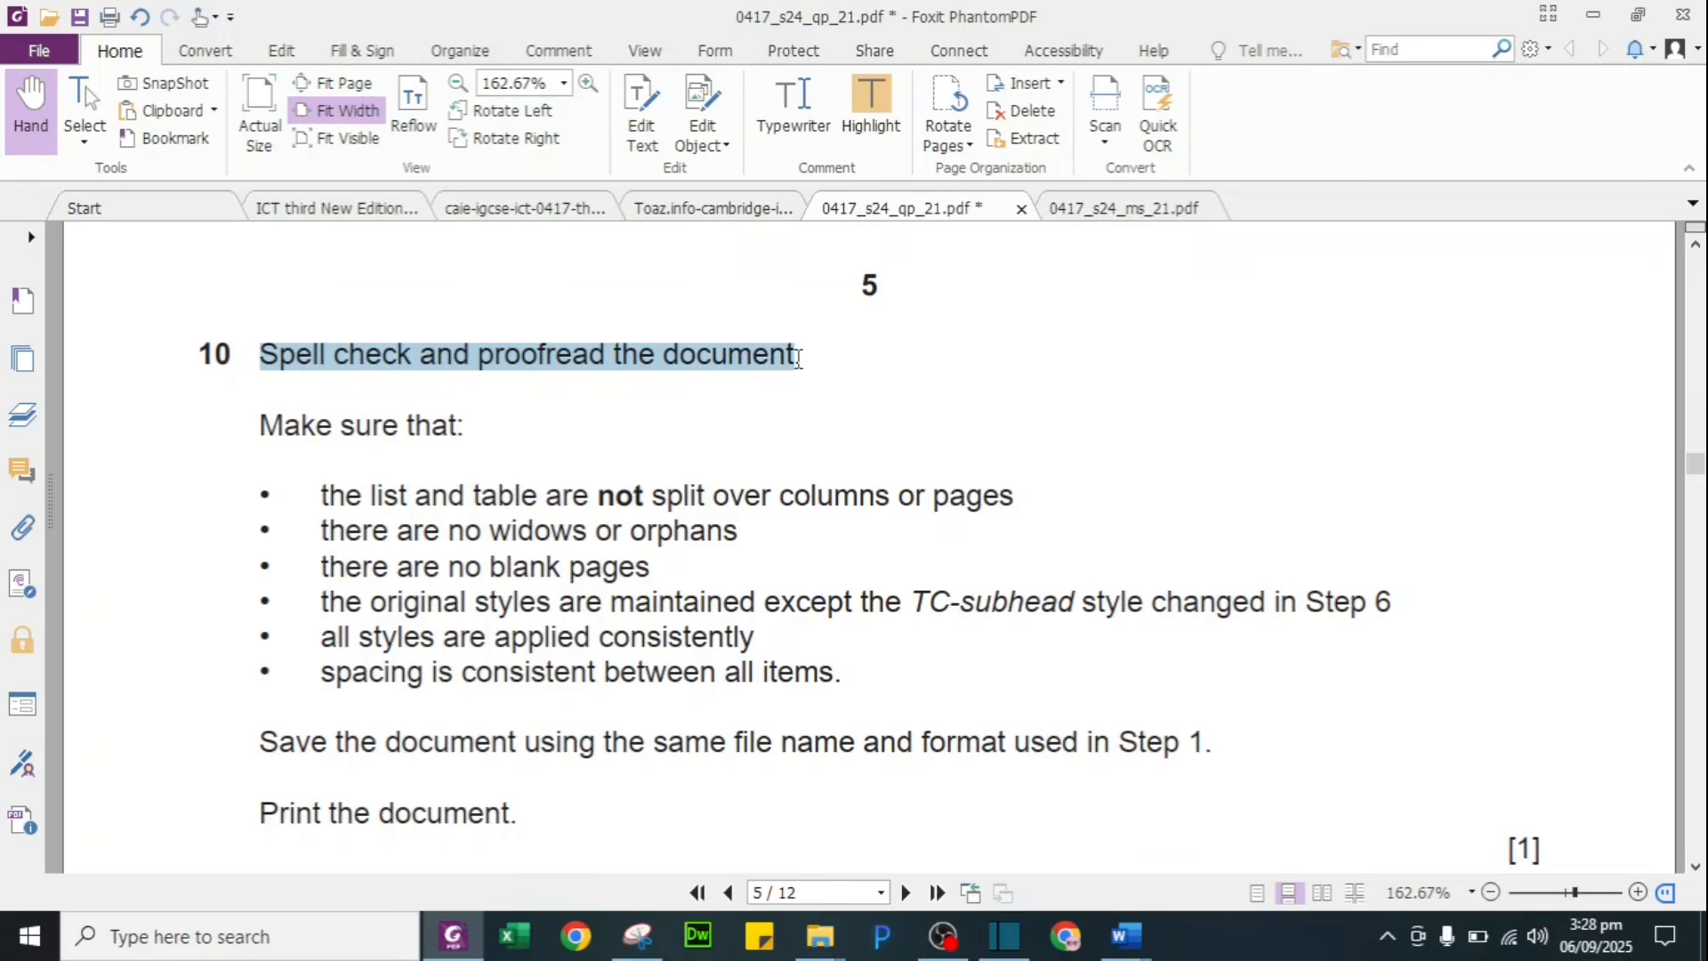
pyautogui.click(859, 98)
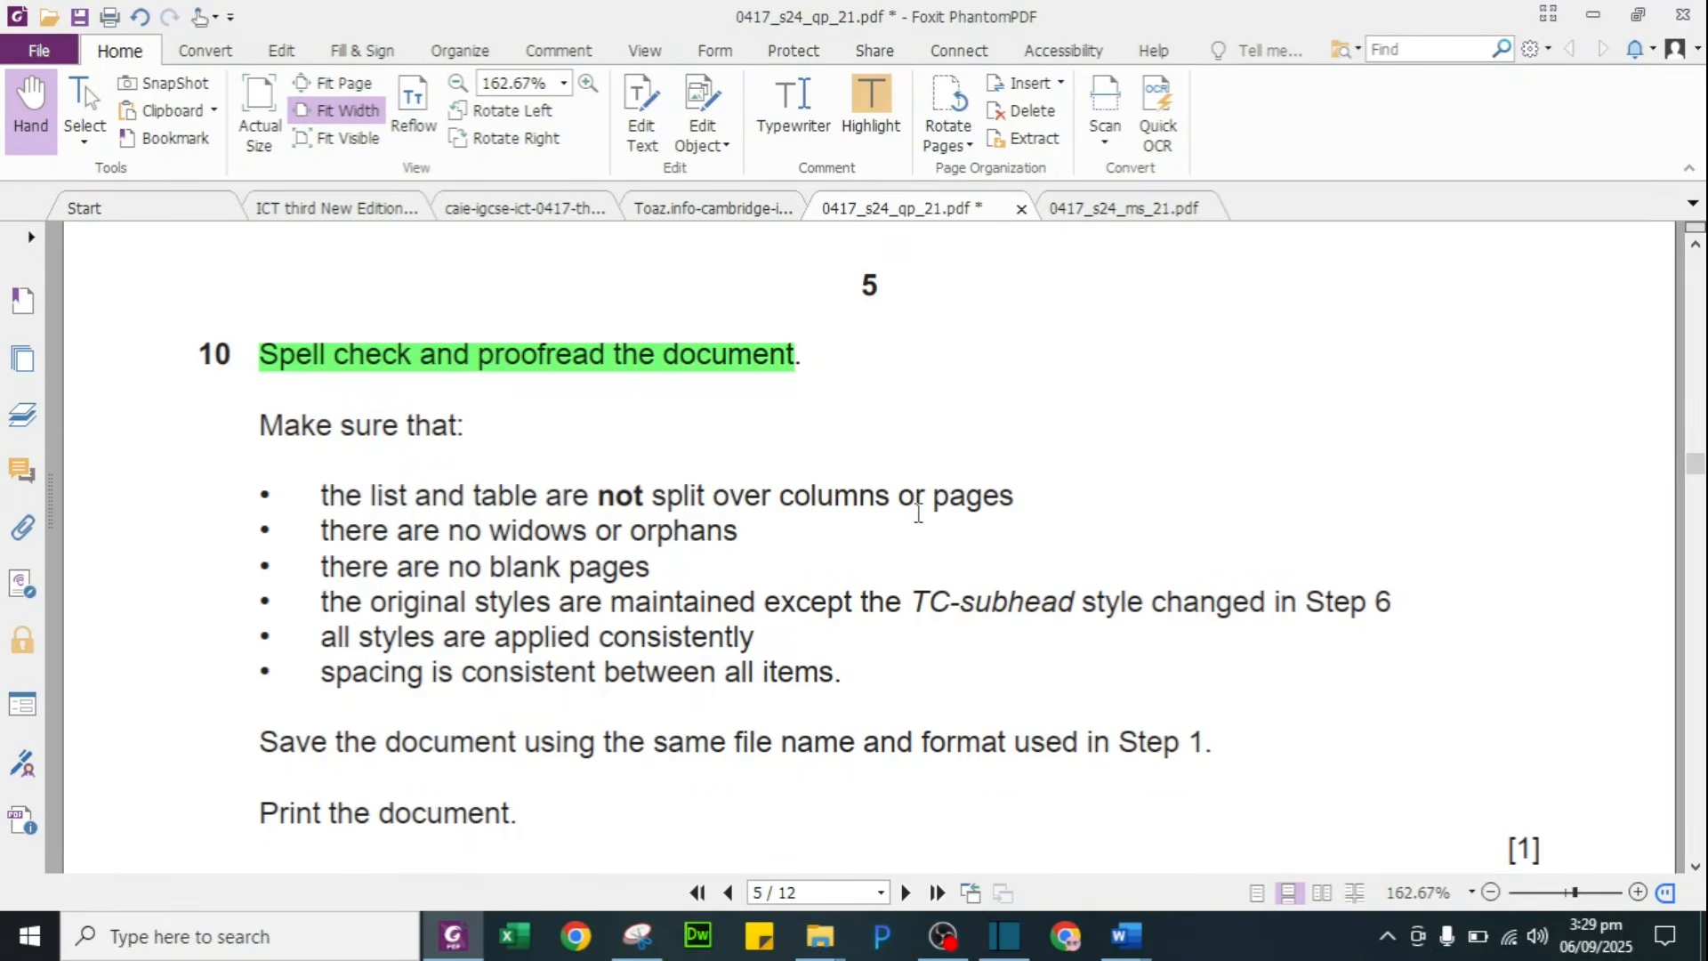
pyautogui.hotkey('alt', 'Tab')
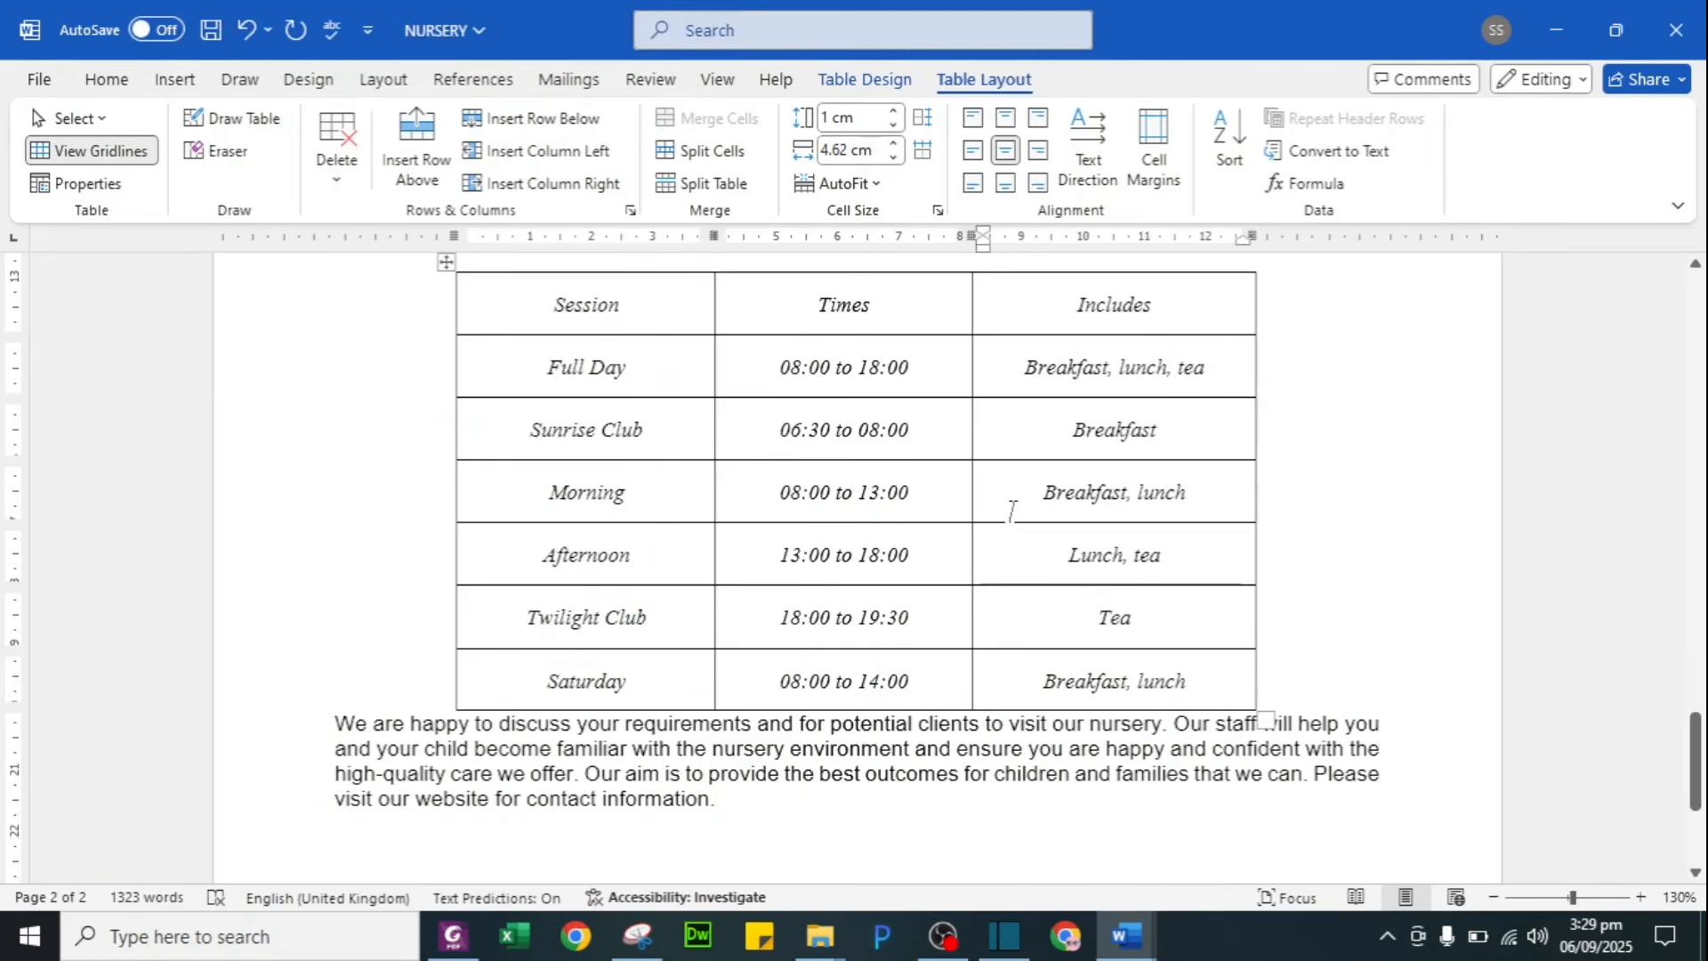
# Step: Confirm no lists or tables split across columns, then highlight that question 10 requirement green
pyautogui.scroll(3, 1052, 542)
pyautogui.scroll(6, 1052, 543)
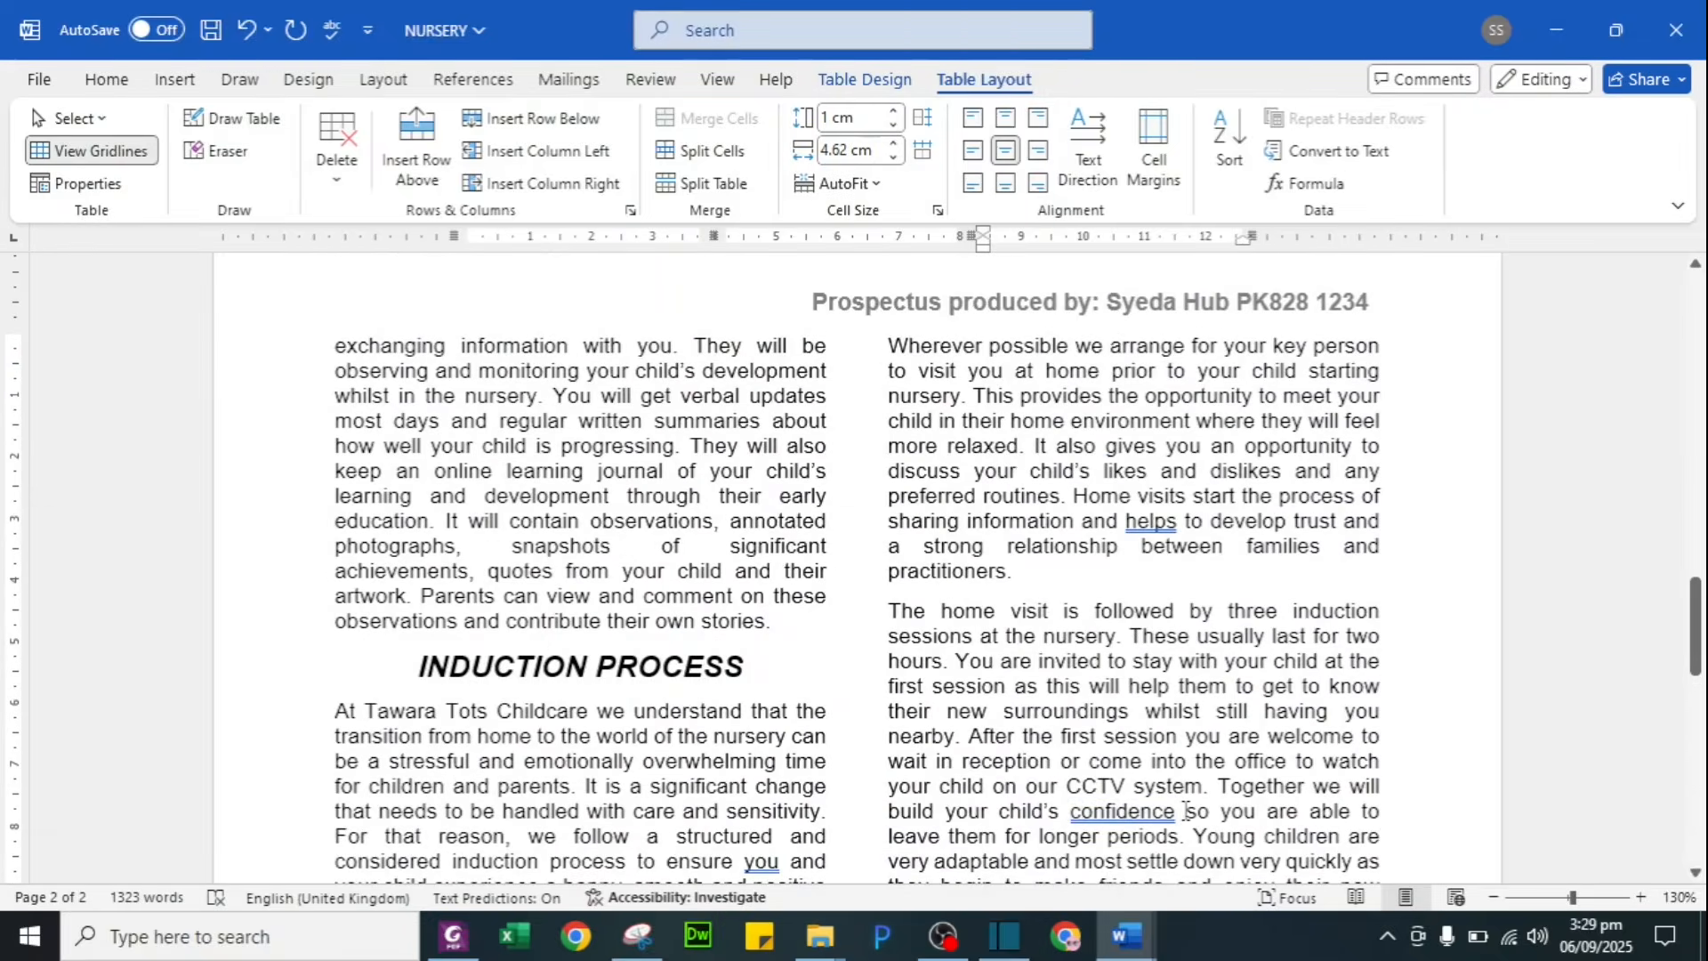
pyautogui.scroll(8, 1148, 602)
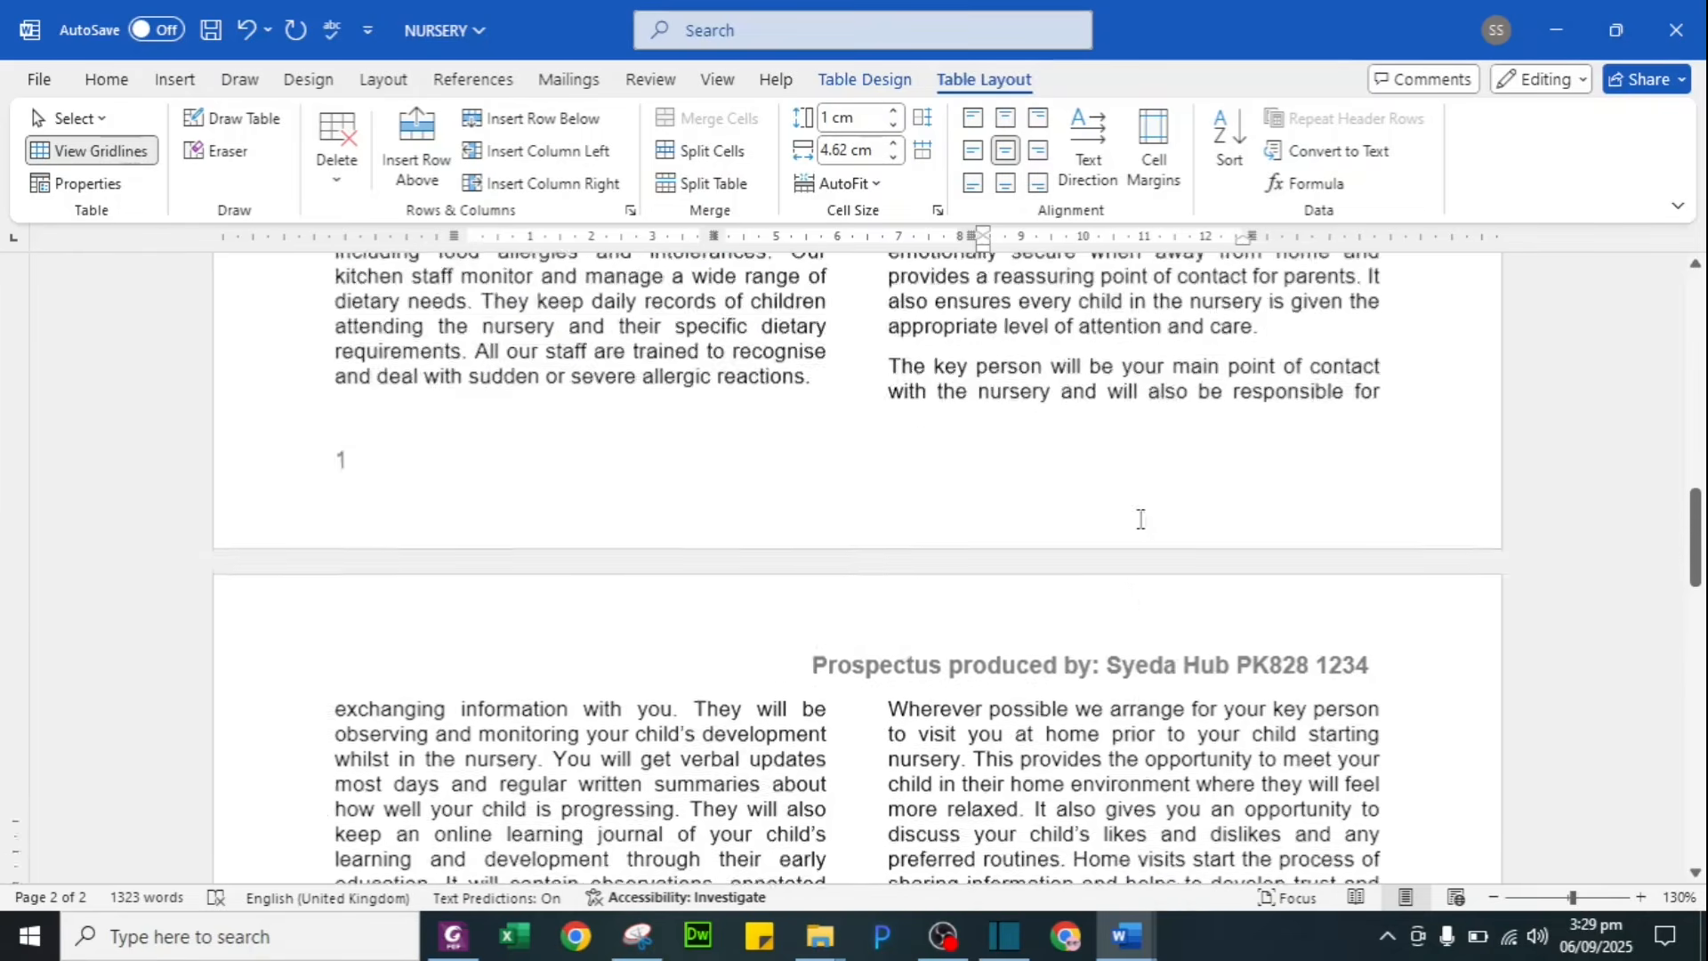
pyautogui.scroll(6, 1136, 519)
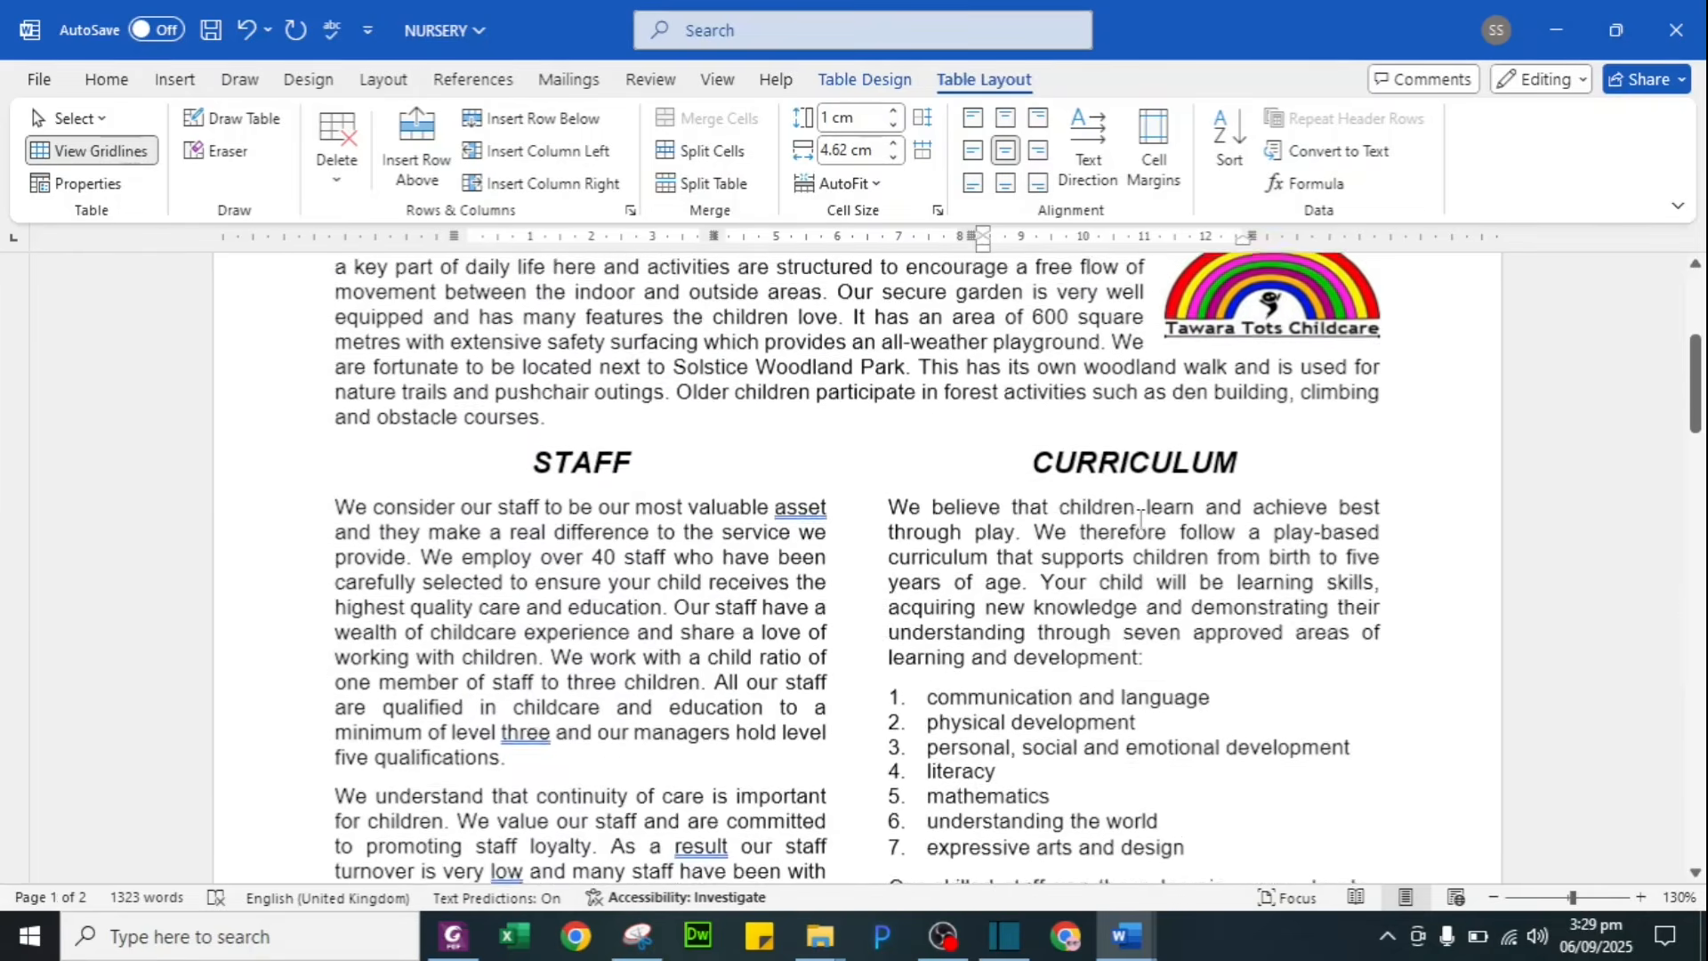
pyautogui.scroll(3, 1142, 519)
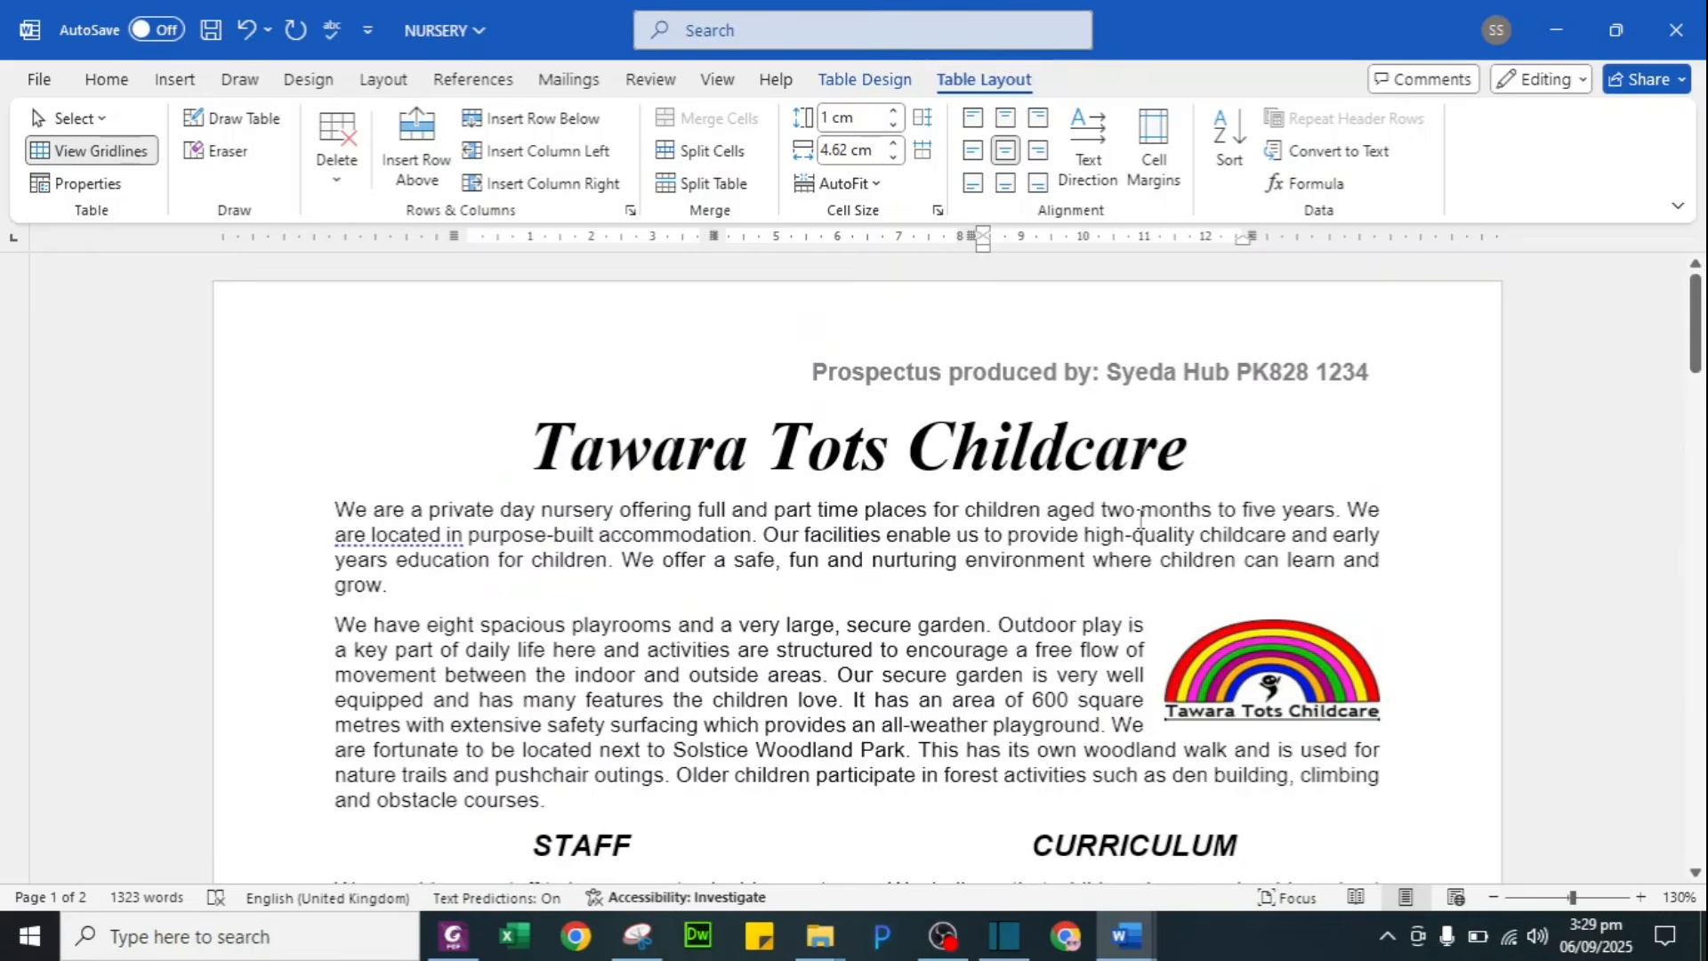
pyautogui.scroll(-12, 1141, 518)
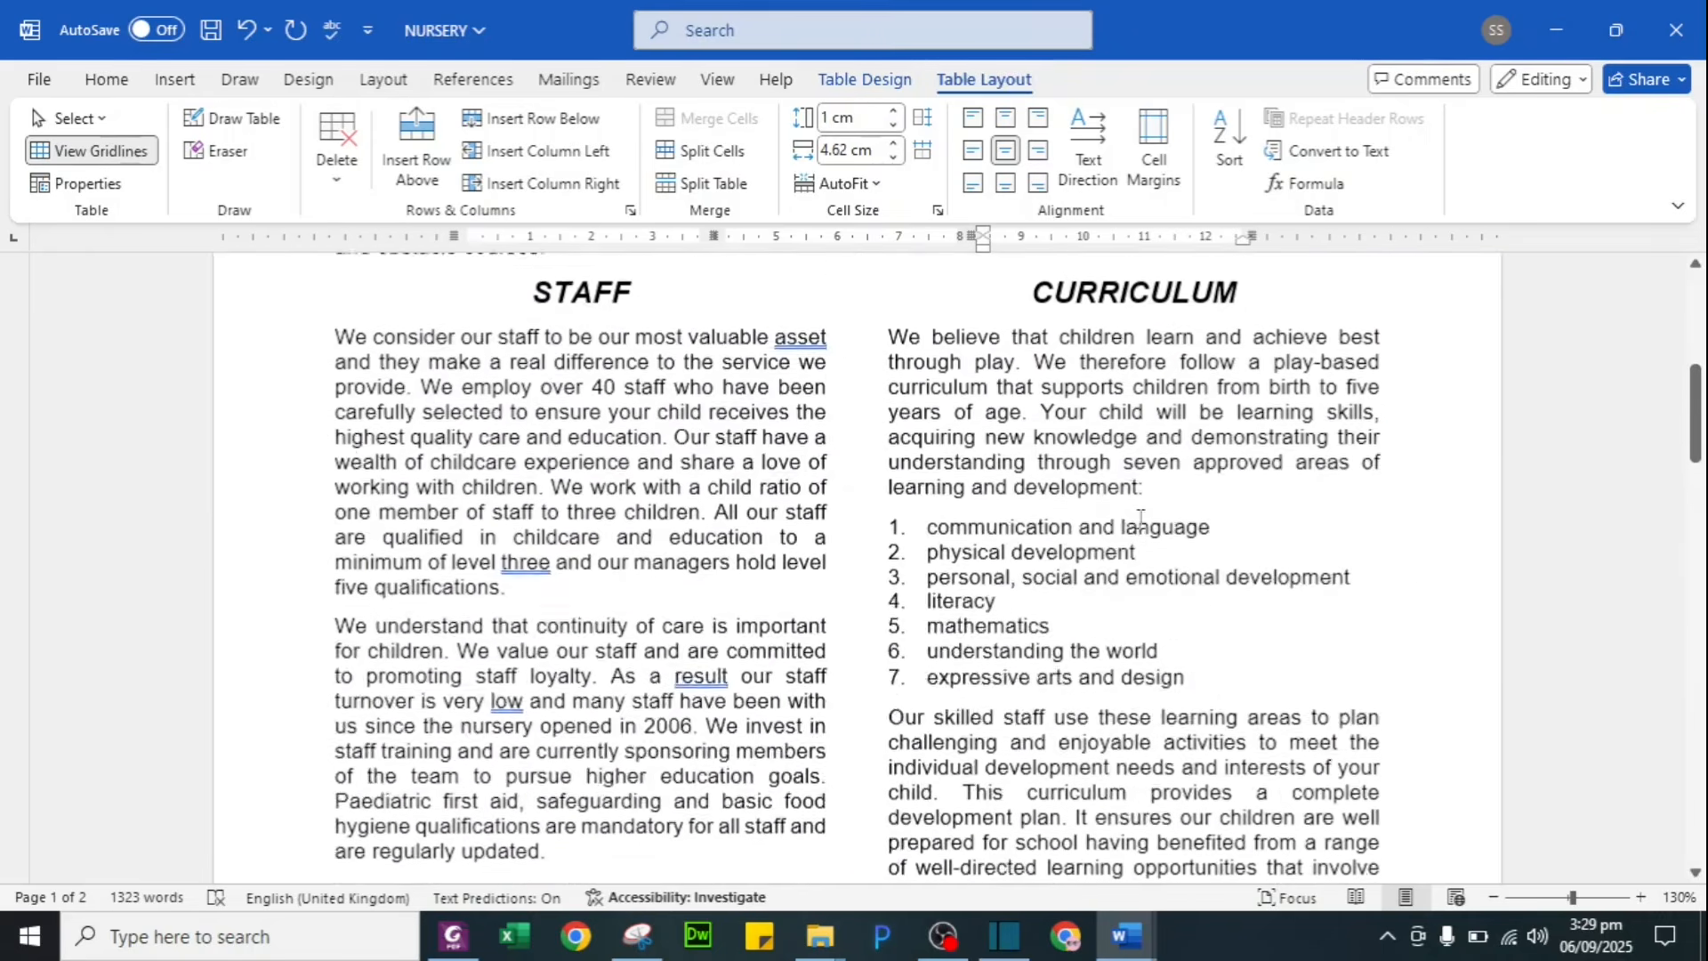
pyautogui.scroll(-4, 1141, 519)
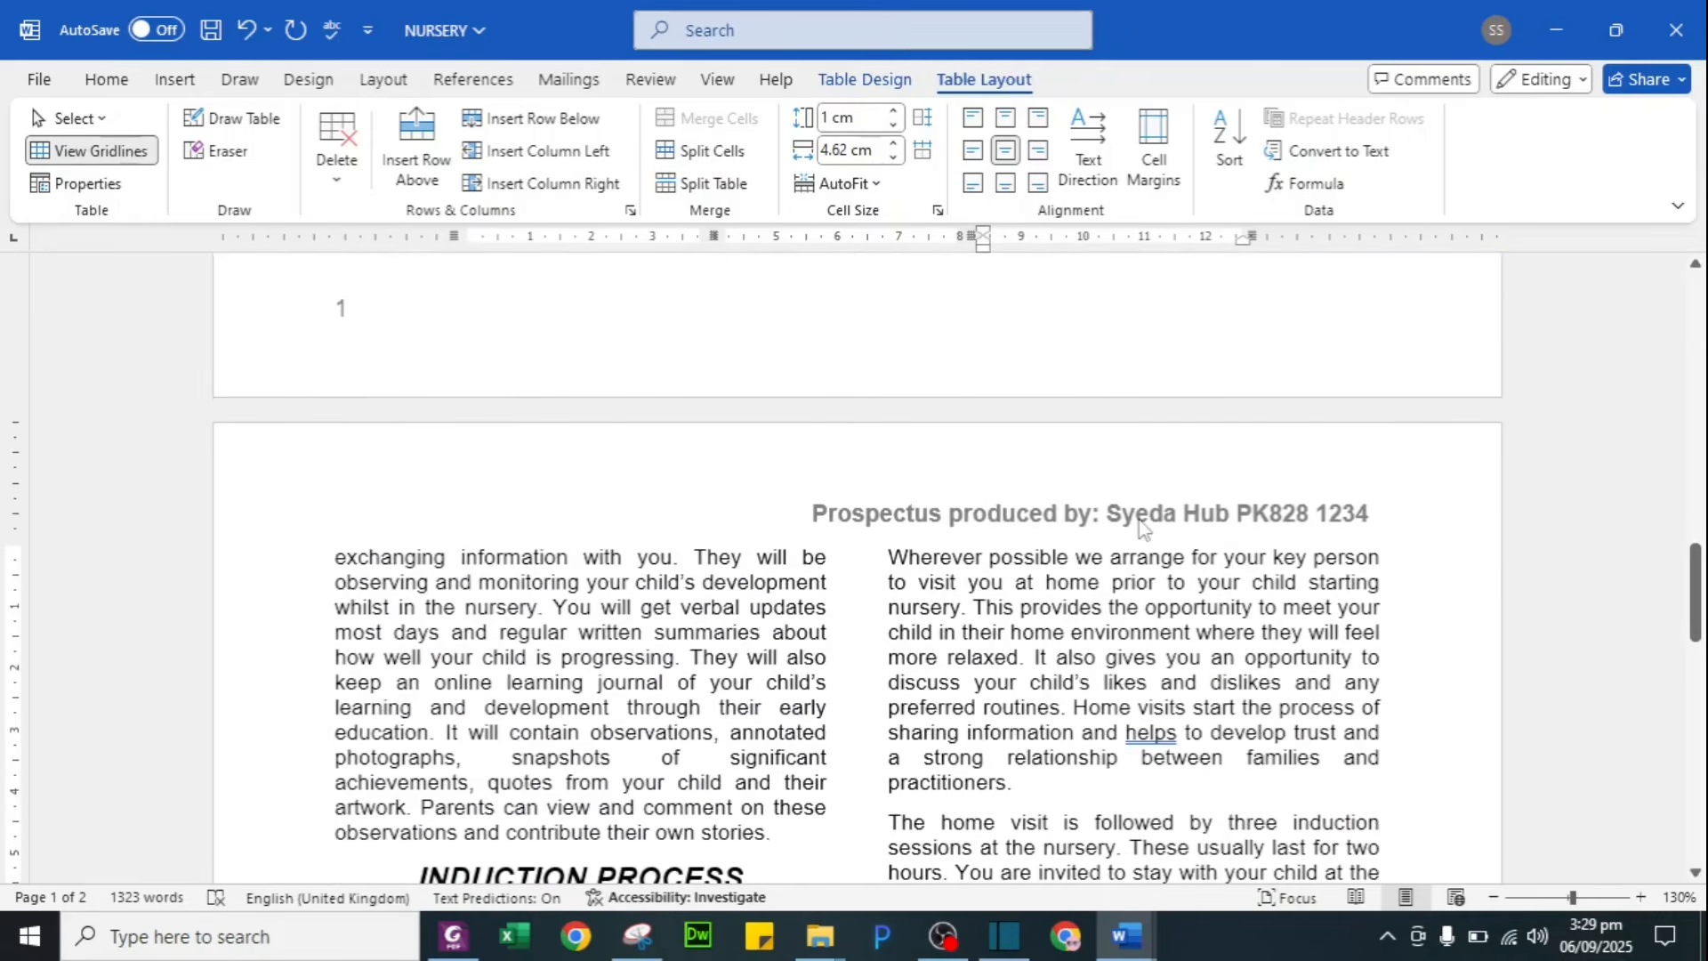
pyautogui.hotkey('alt', 'Tab')
pyautogui.moveTo(372, 495); pyautogui.dragTo(889, 494)
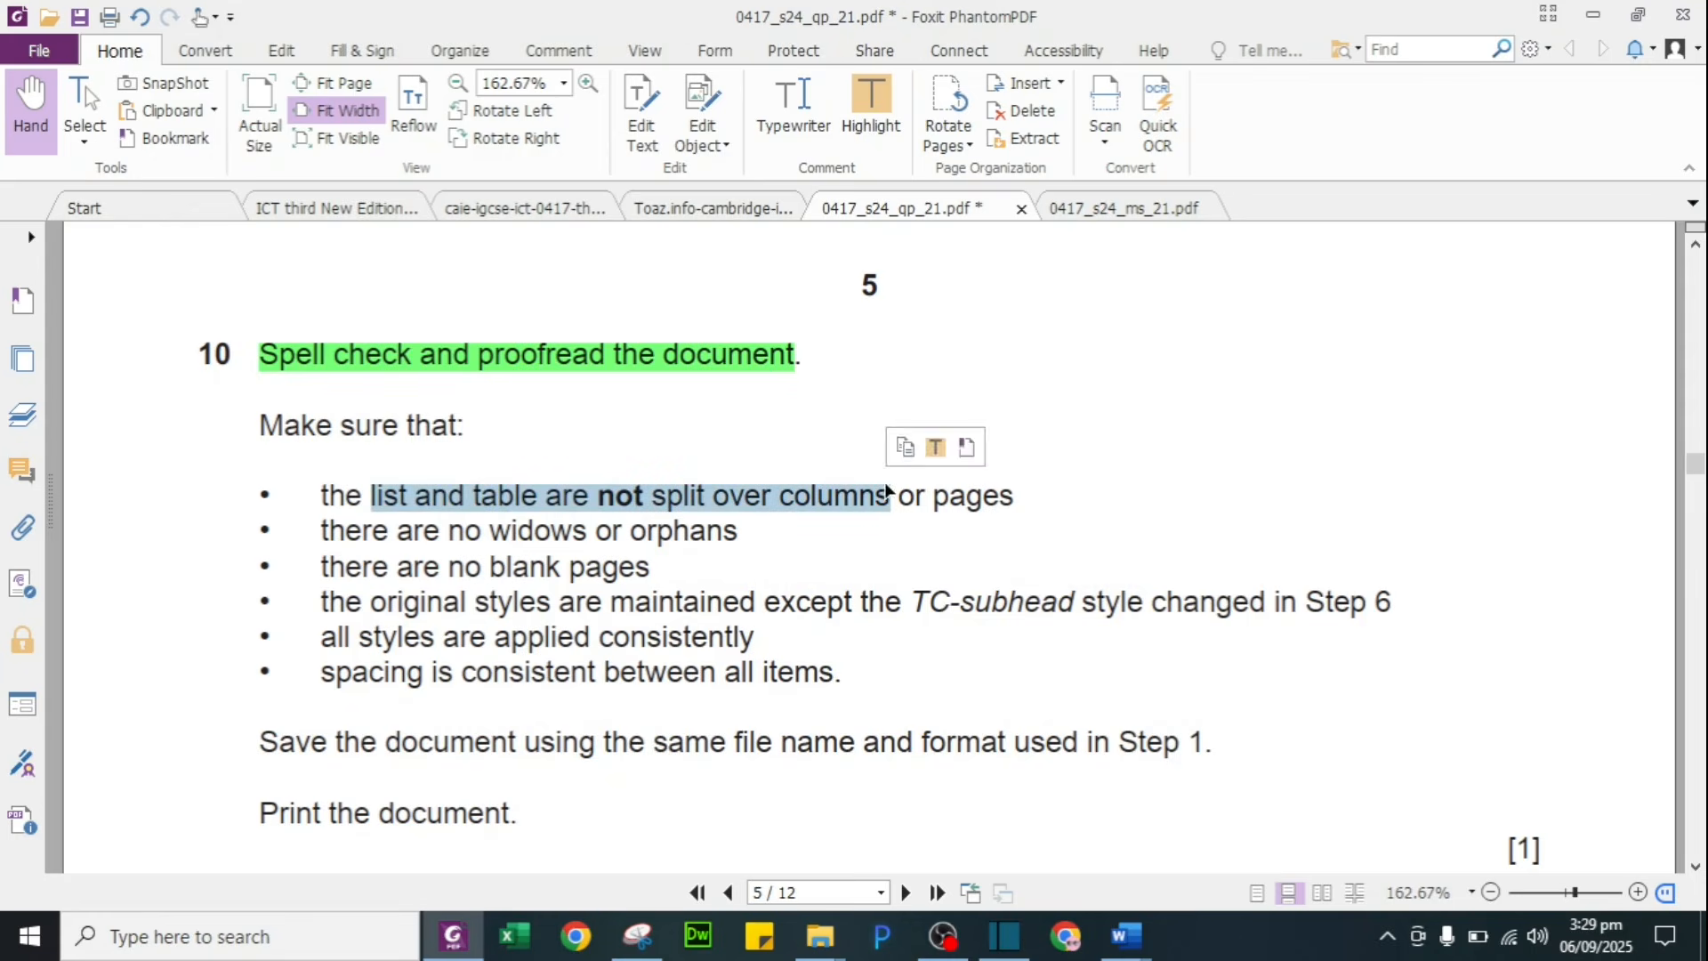
pyautogui.click(861, 108)
# Step: Recheck both pages for widows and orphans, marking that question 10 requirement before returning to Word
pyautogui.hotkey('alt', 'Tab')
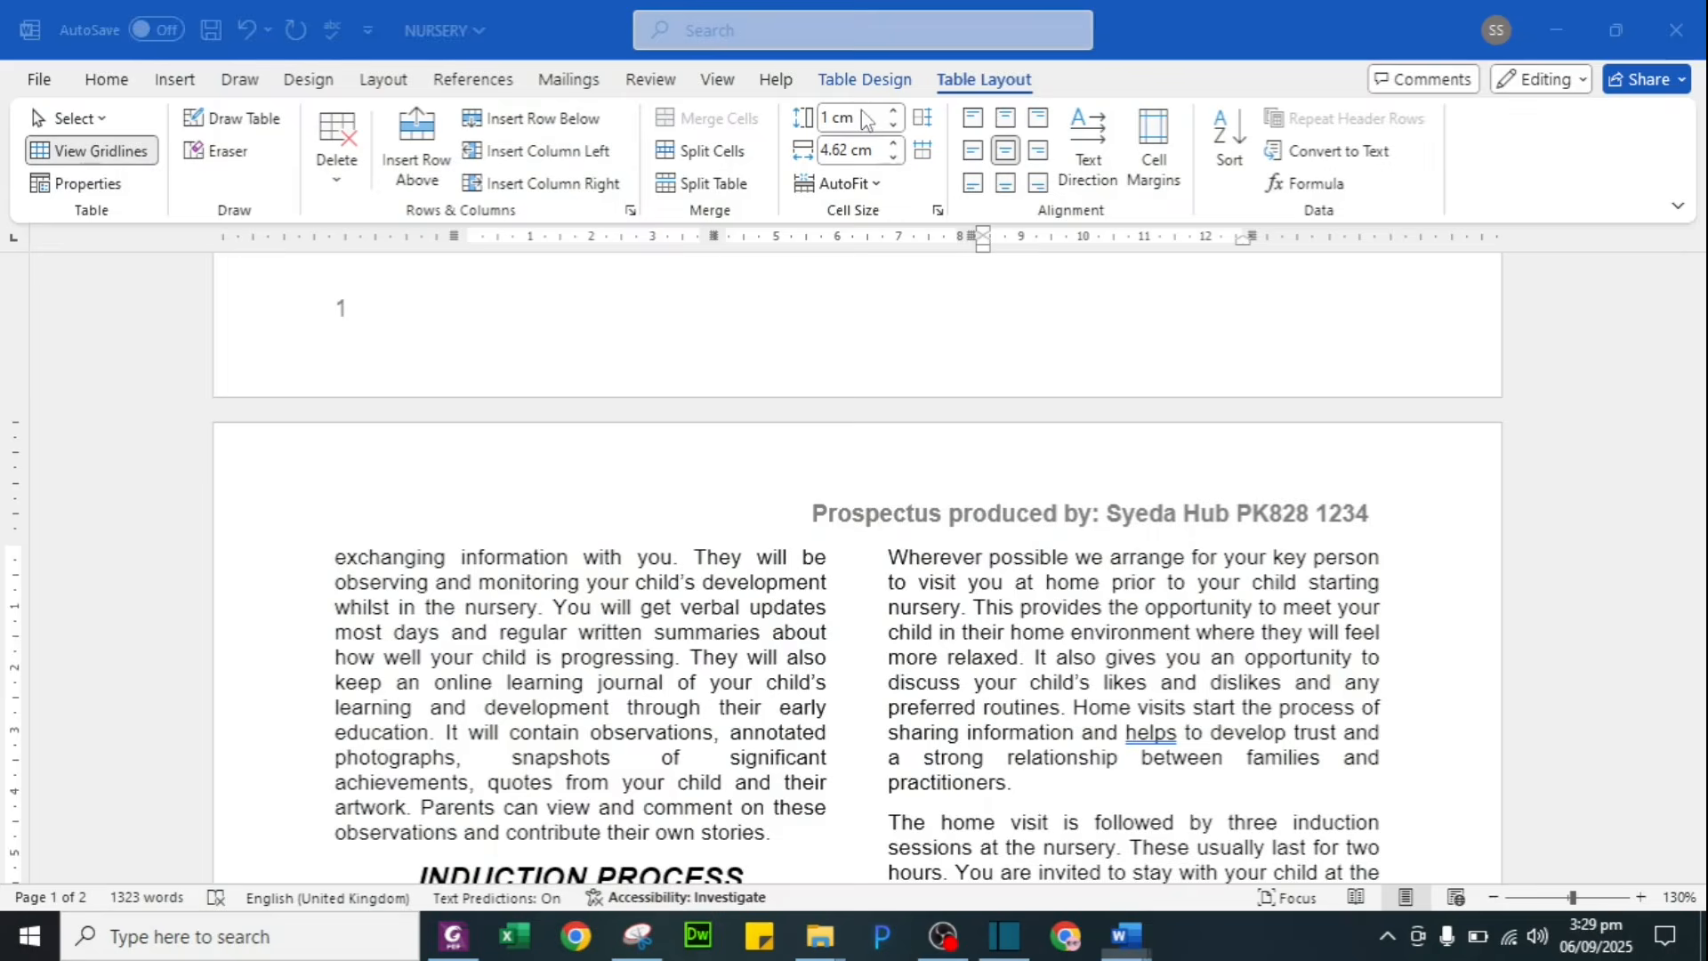
pyautogui.scroll(5, 950, 427)
pyautogui.scroll(8, 950, 428)
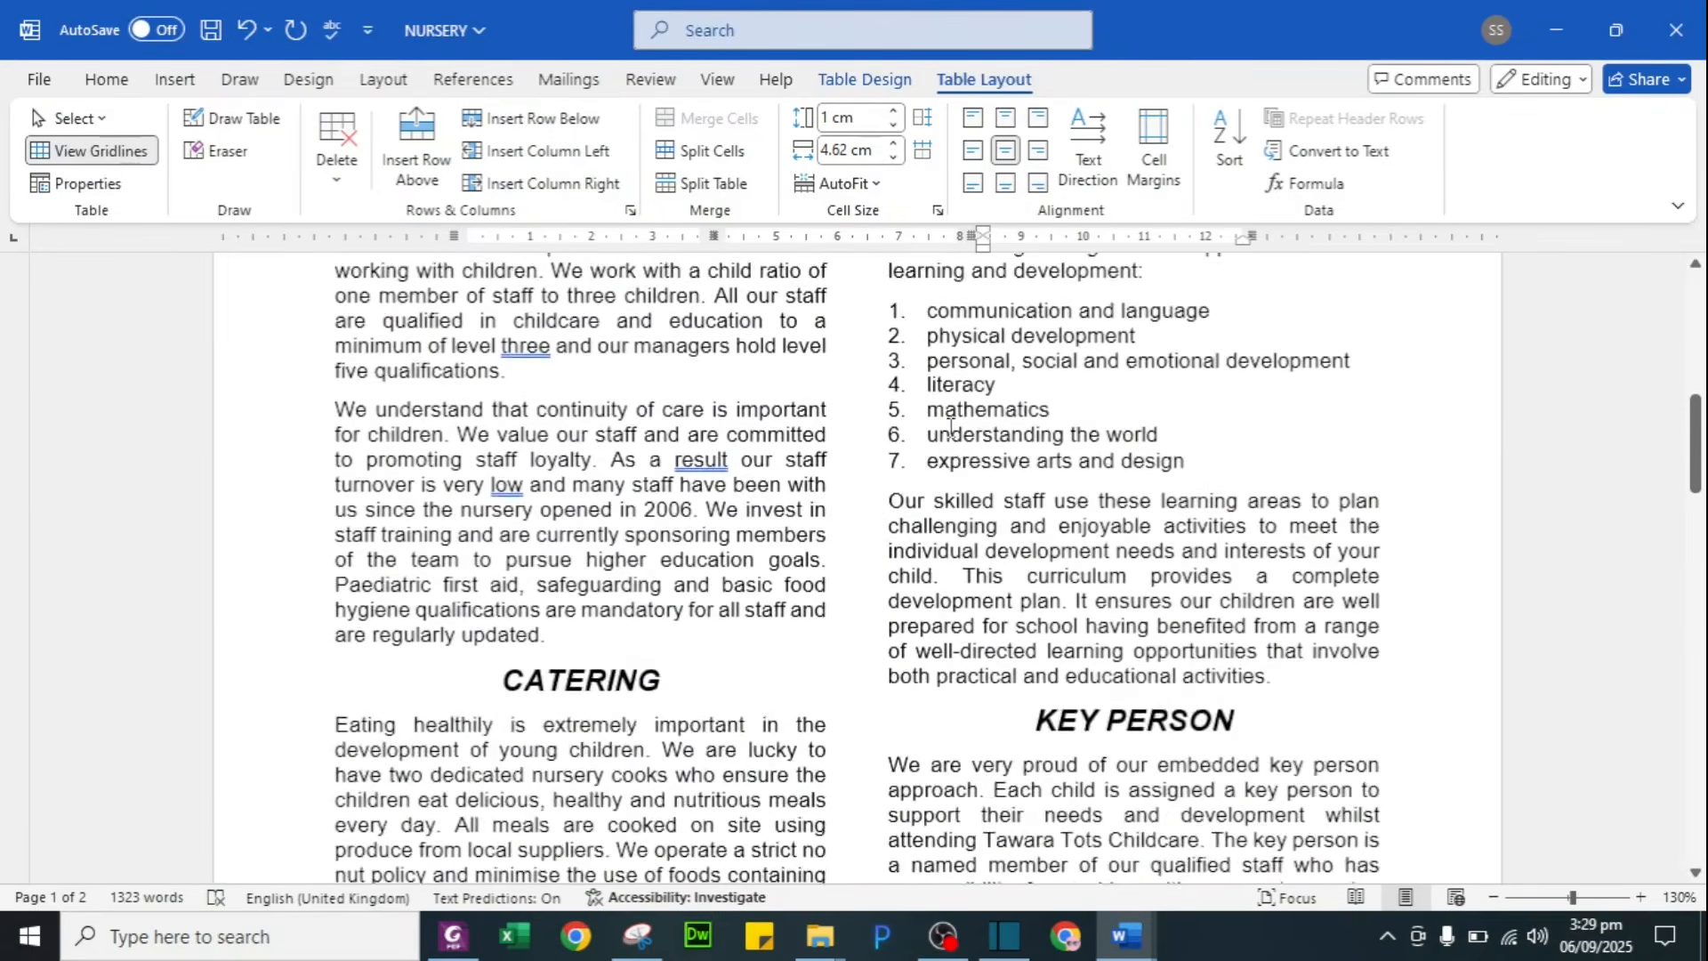
pyautogui.scroll(-15, 1041, 612)
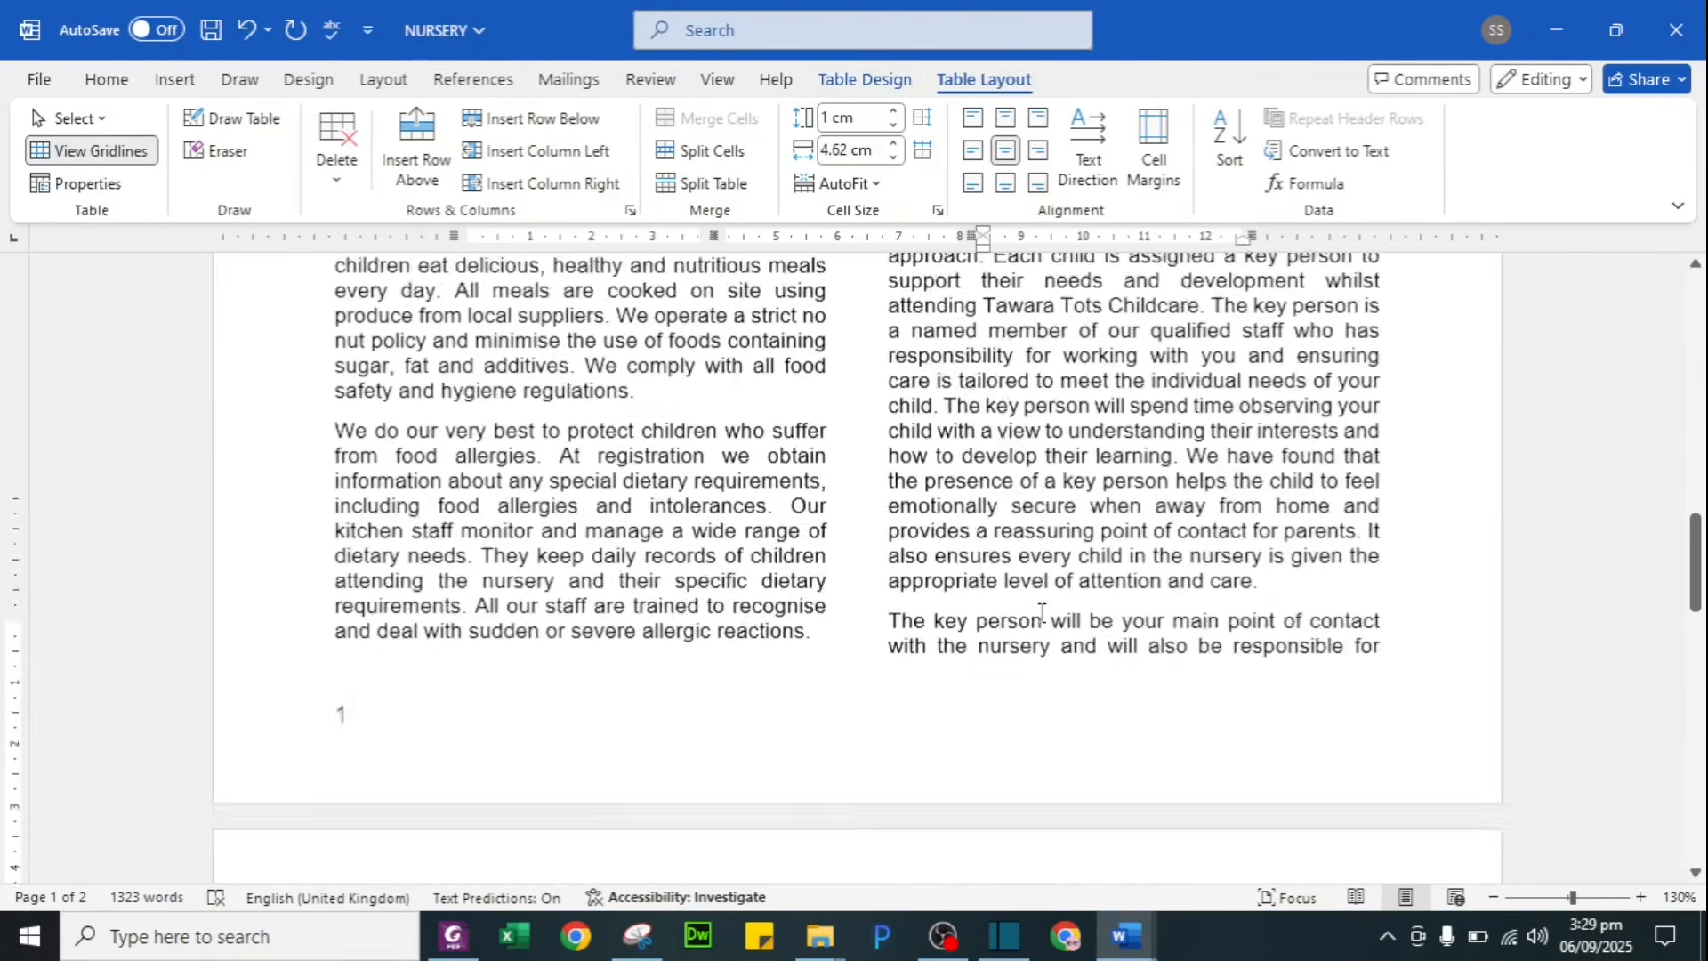
pyautogui.scroll(-4, 1042, 612)
pyautogui.scroll(3, 988, 484)
pyautogui.hotkey('alt', 'Tab')
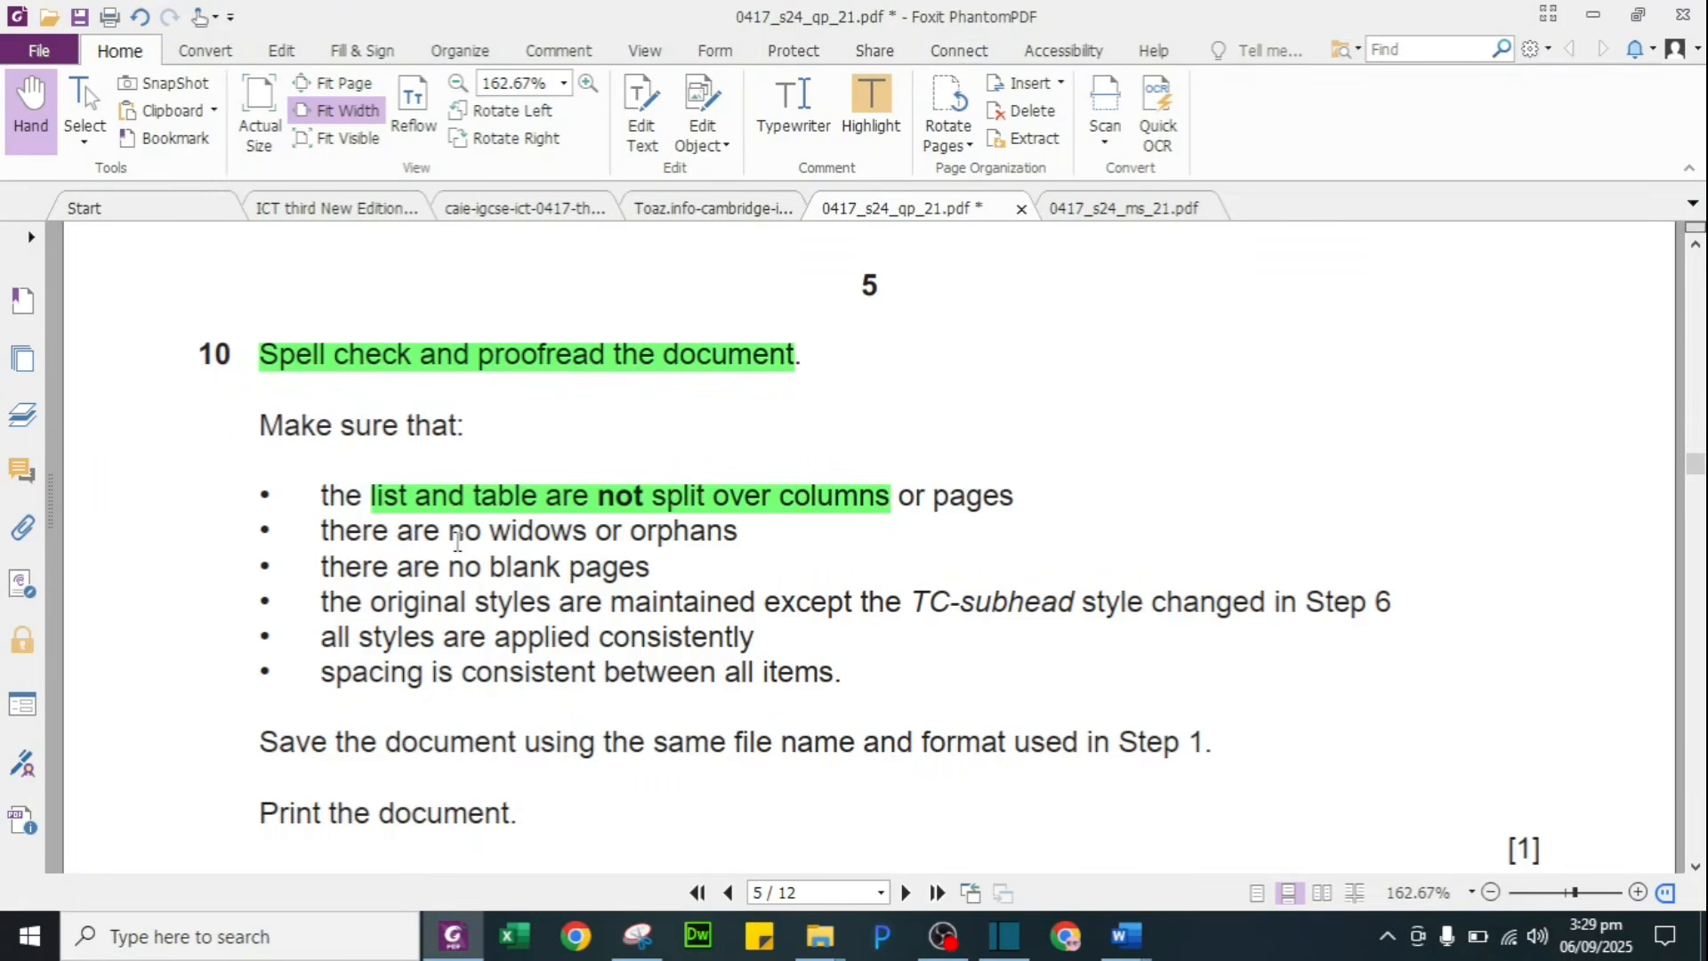
pyautogui.moveTo(461, 539); pyautogui.dragTo(713, 531)
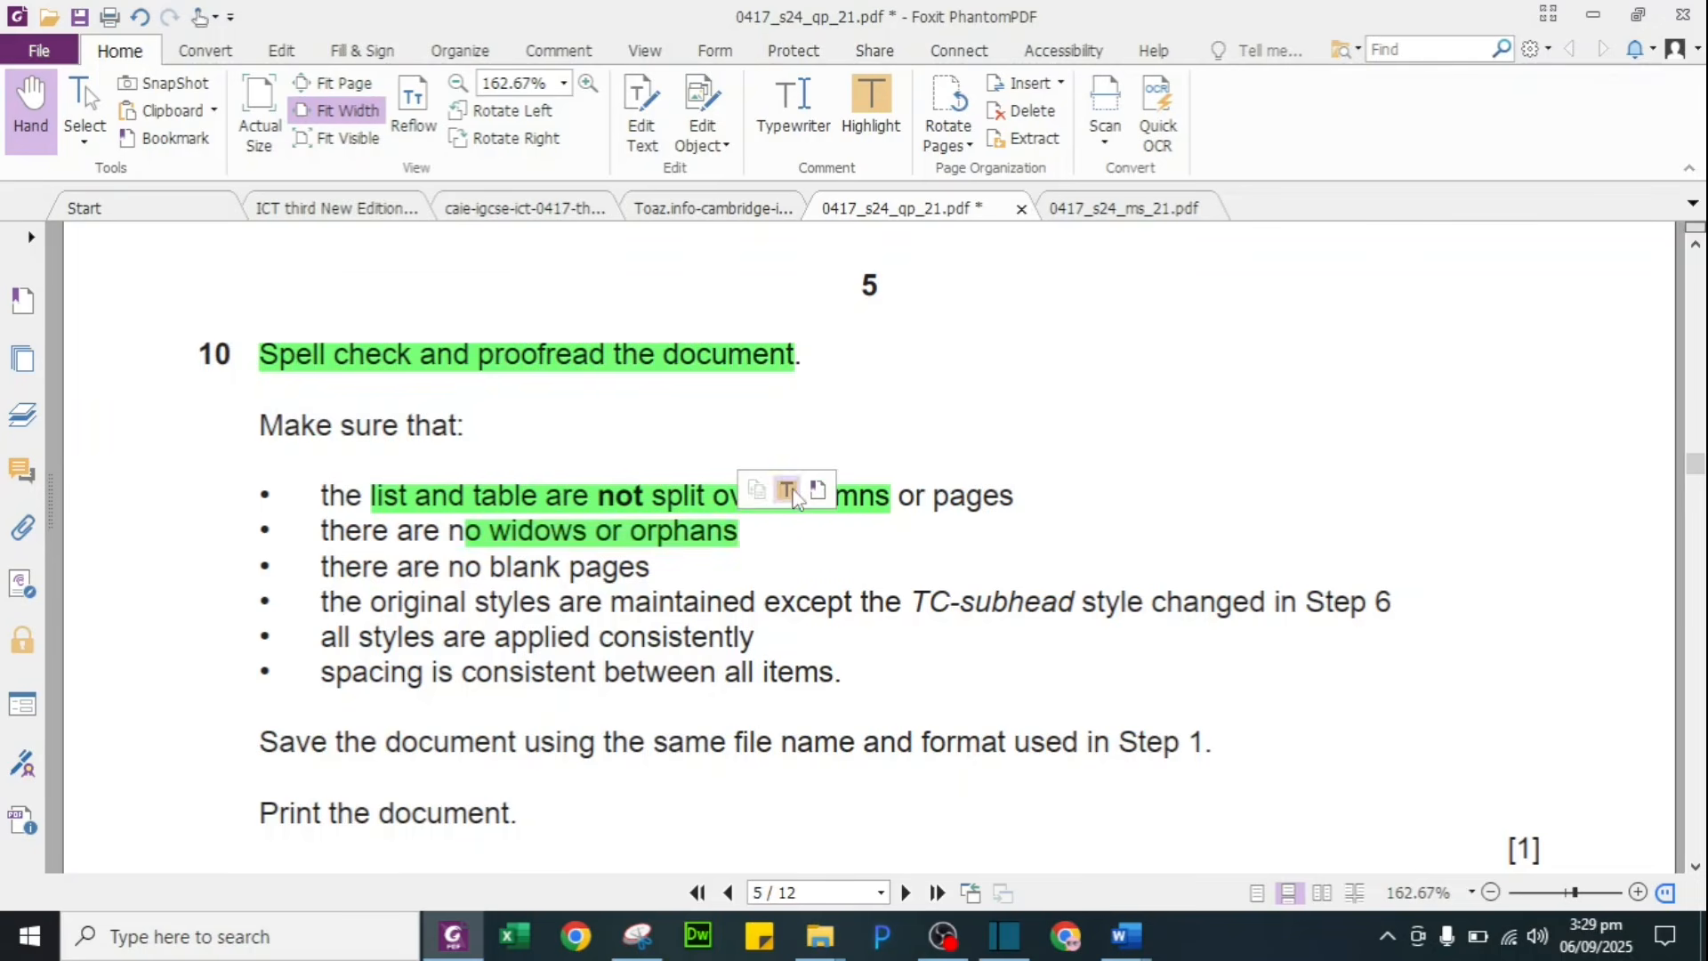
pyautogui.hotkey('alt', 'Tab')
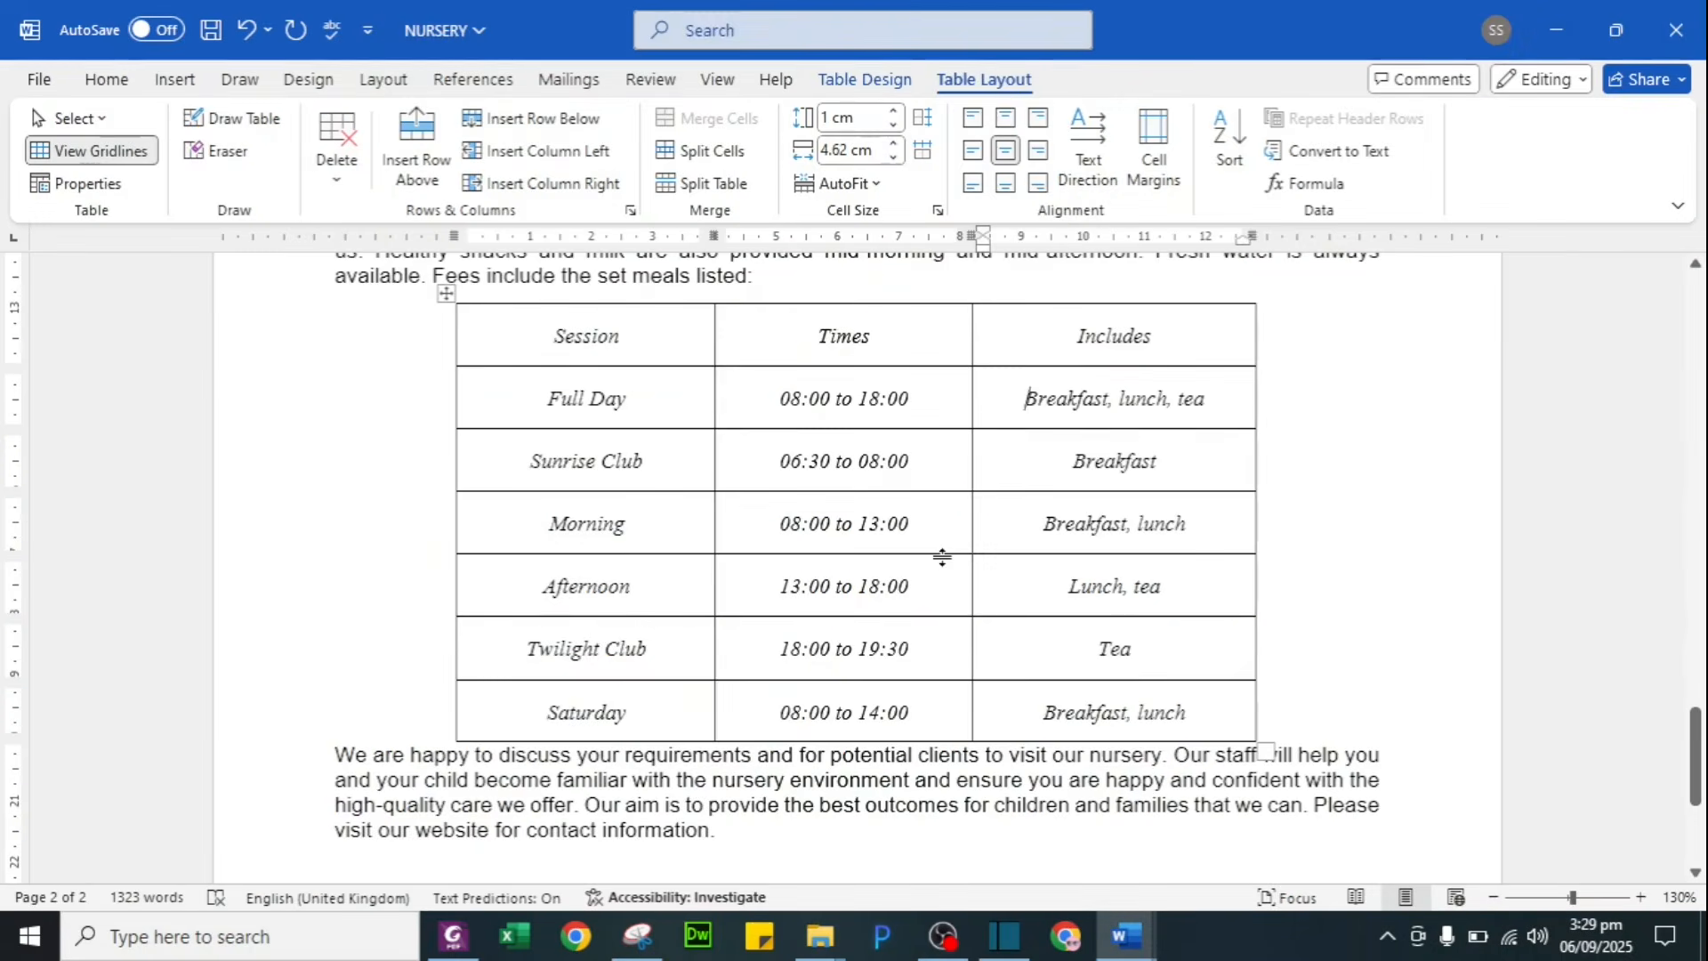
# Step: Insert a page break before 'The key person will be your main point of contact' with Ctrl+Enter
pyautogui.scroll(20, 942, 557)
pyautogui.scroll(-6, 944, 557)
pyautogui.scroll(-3, 1004, 585)
pyautogui.scroll(-6, 822, 583)
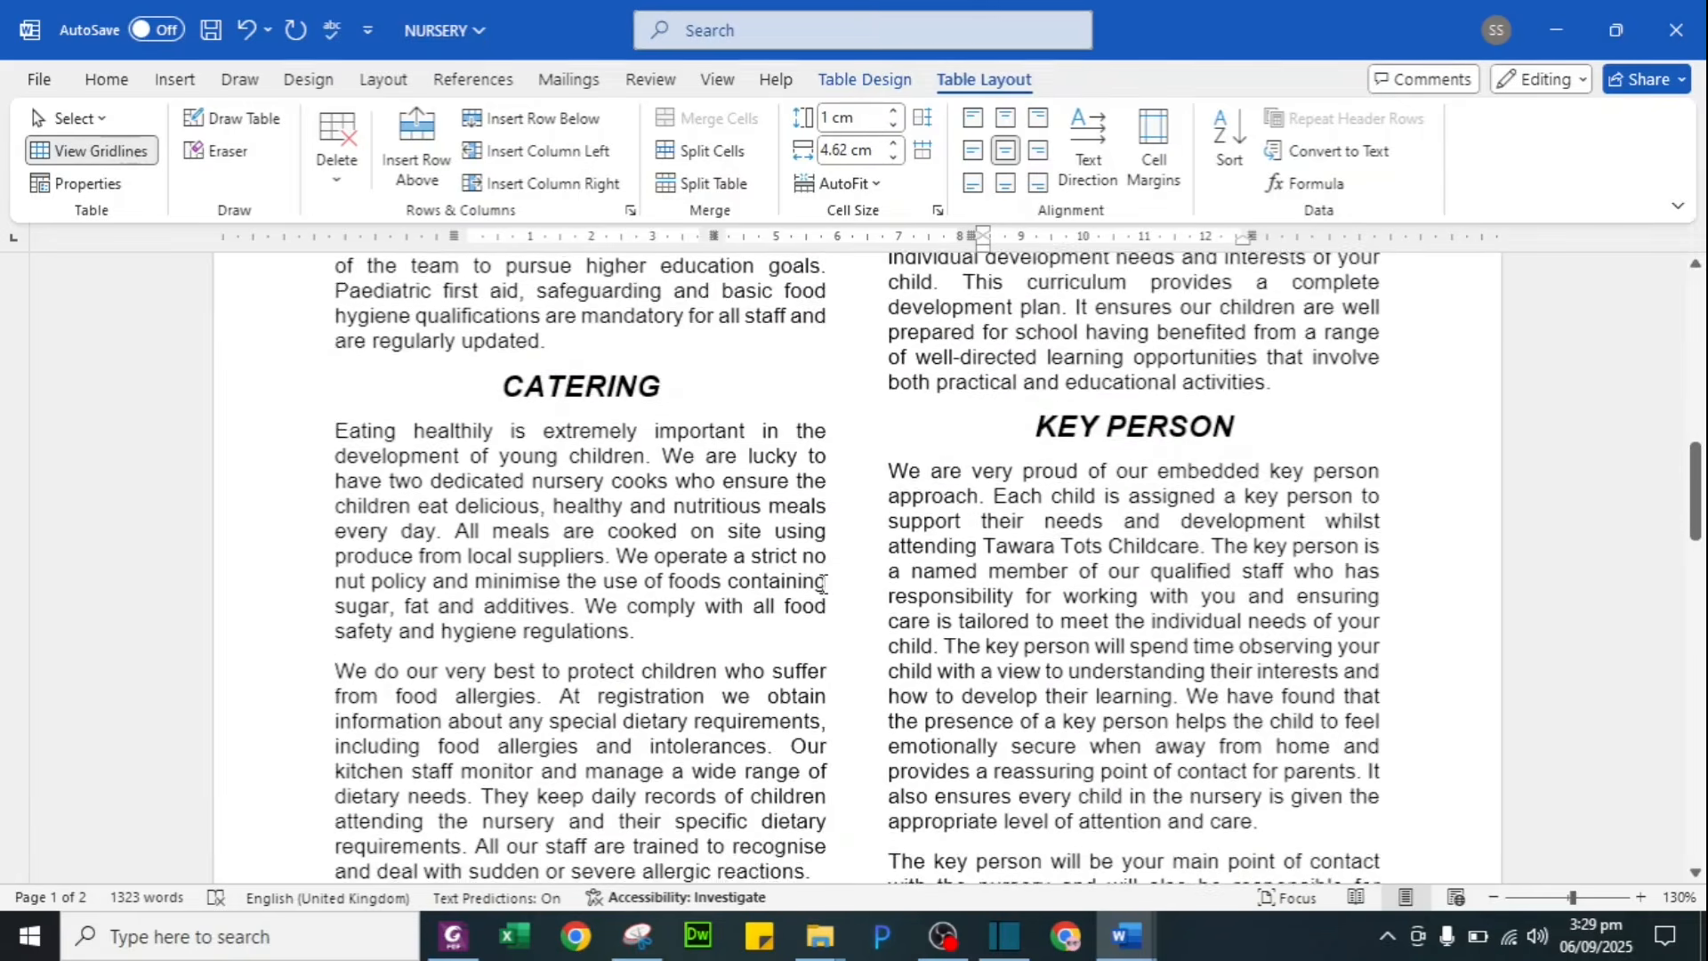
pyautogui.scroll(-3, 823, 583)
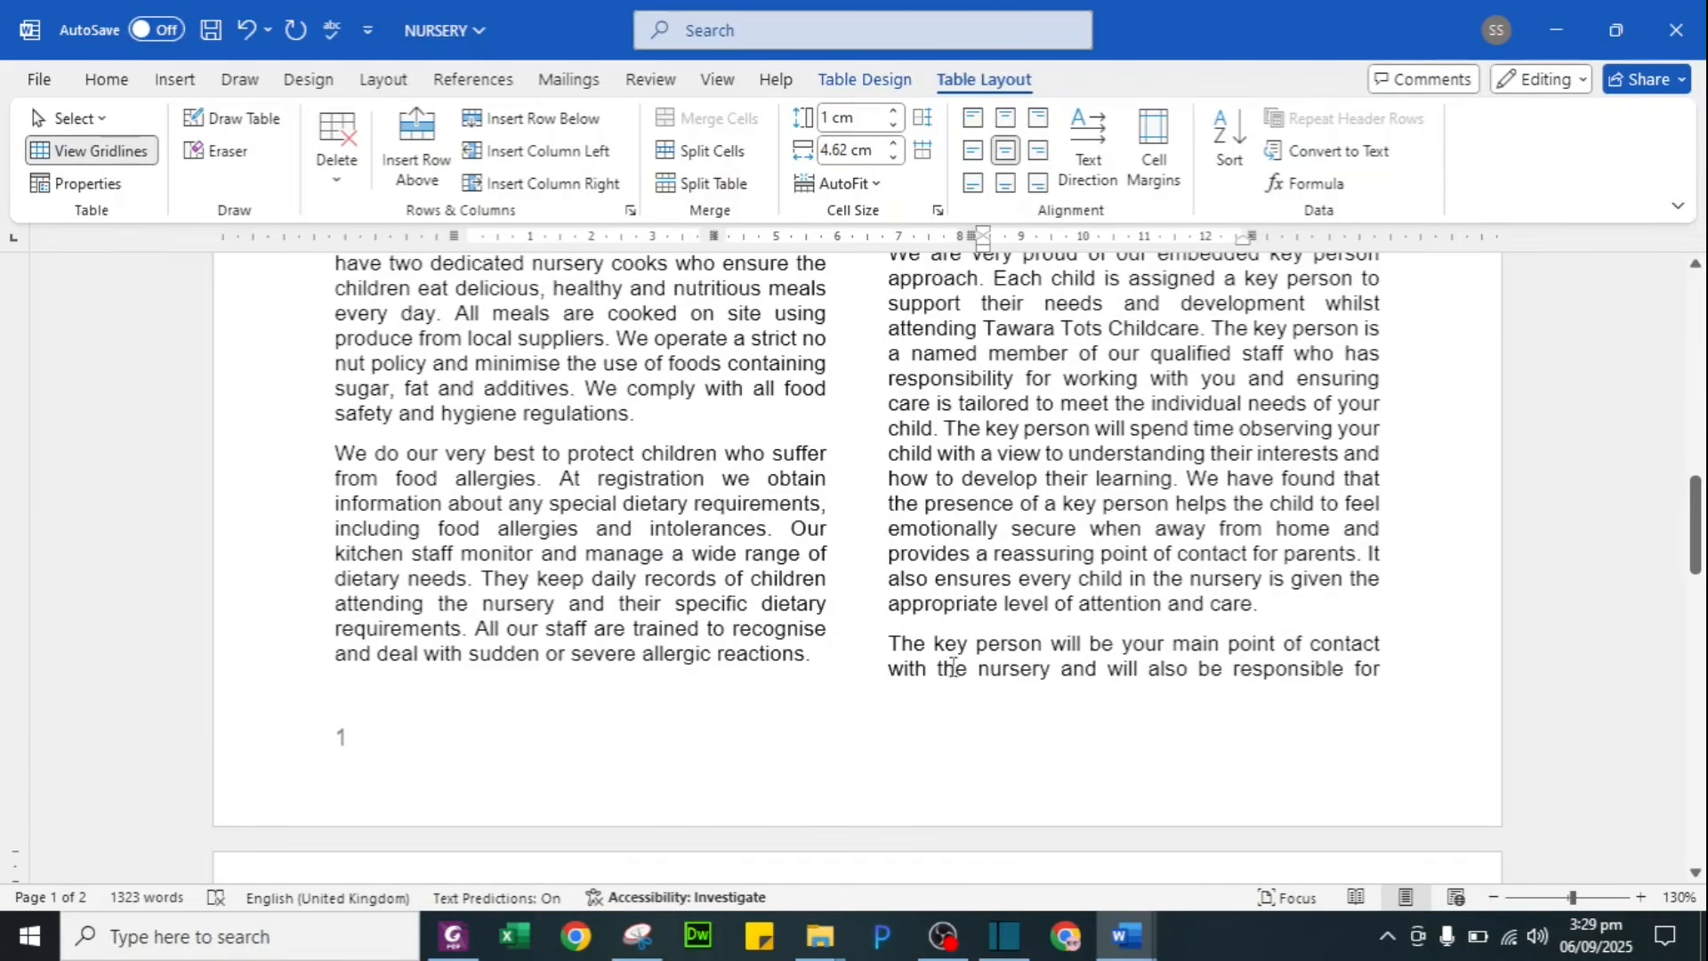
pyautogui.click(892, 641)
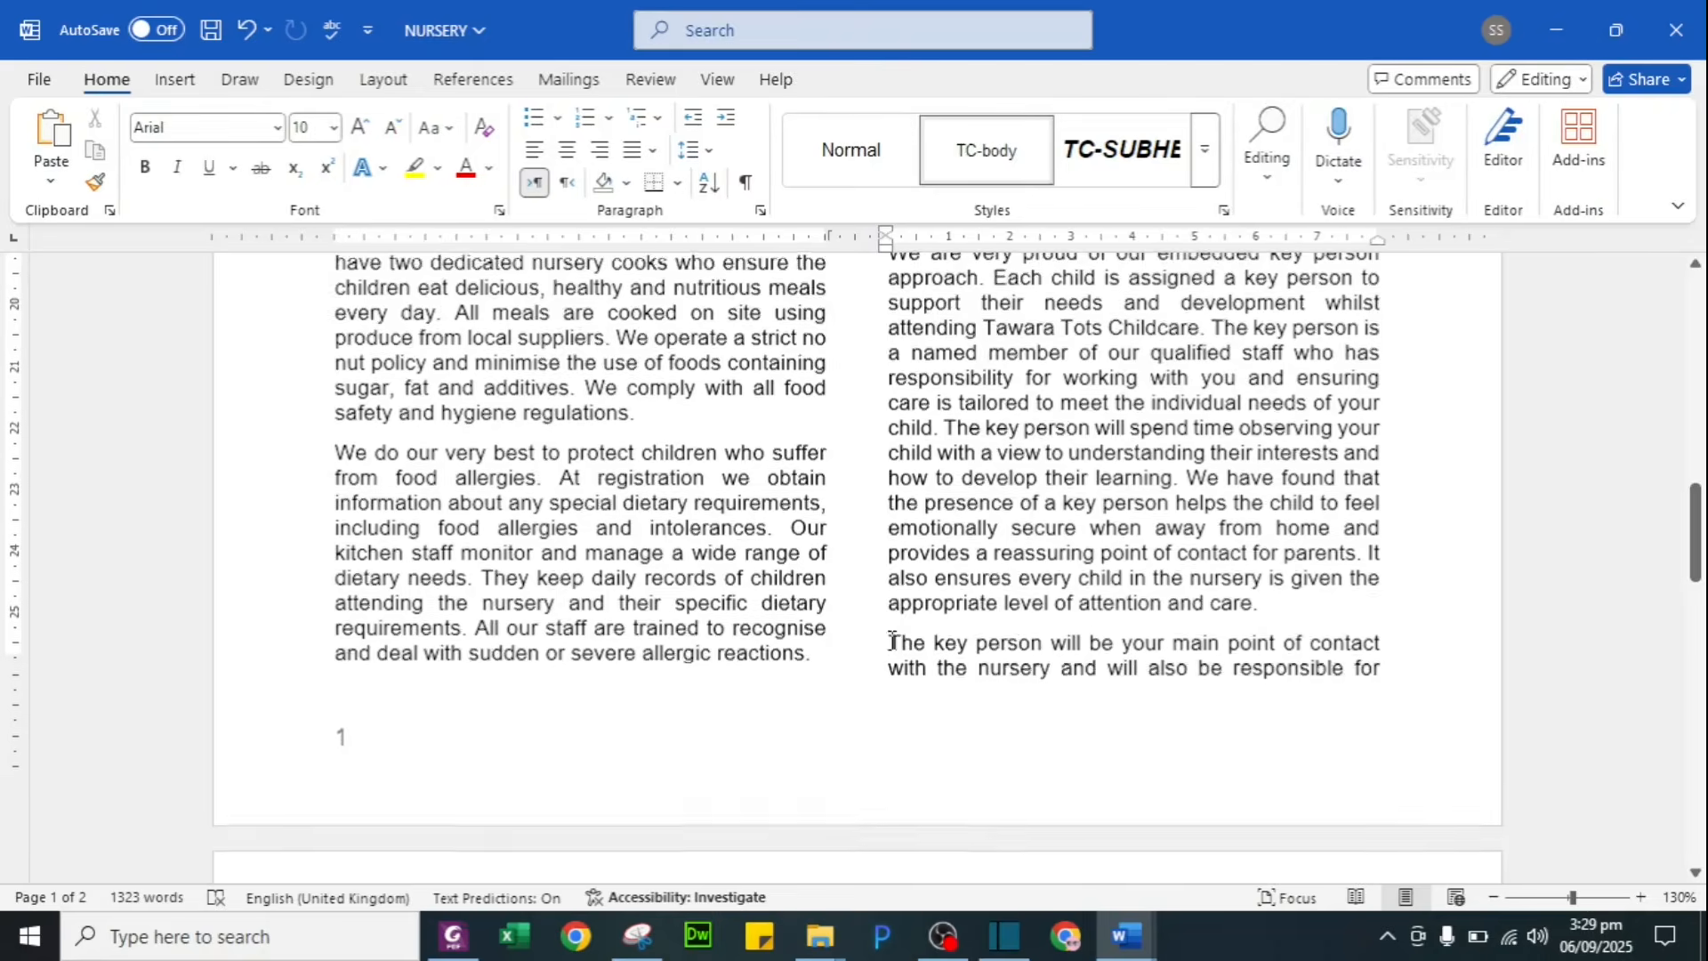
pyautogui.scroll(-4, 892, 641)
pyautogui.scroll(-5, 892, 641)
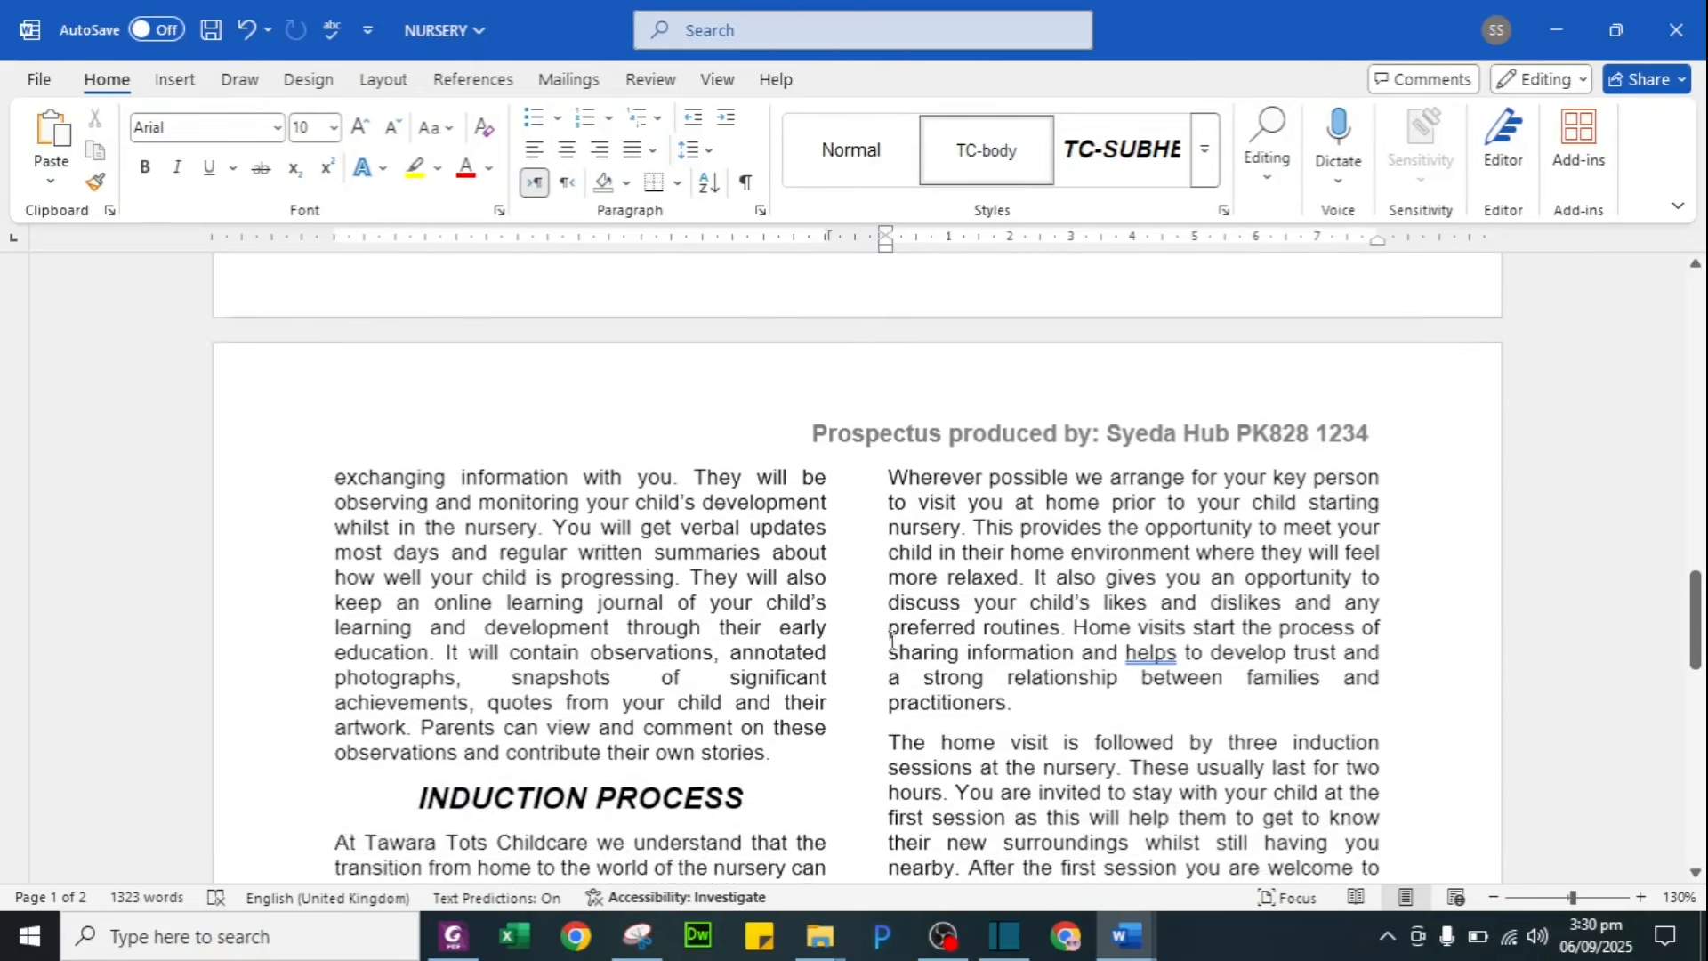
pyautogui.scroll(10, 892, 641)
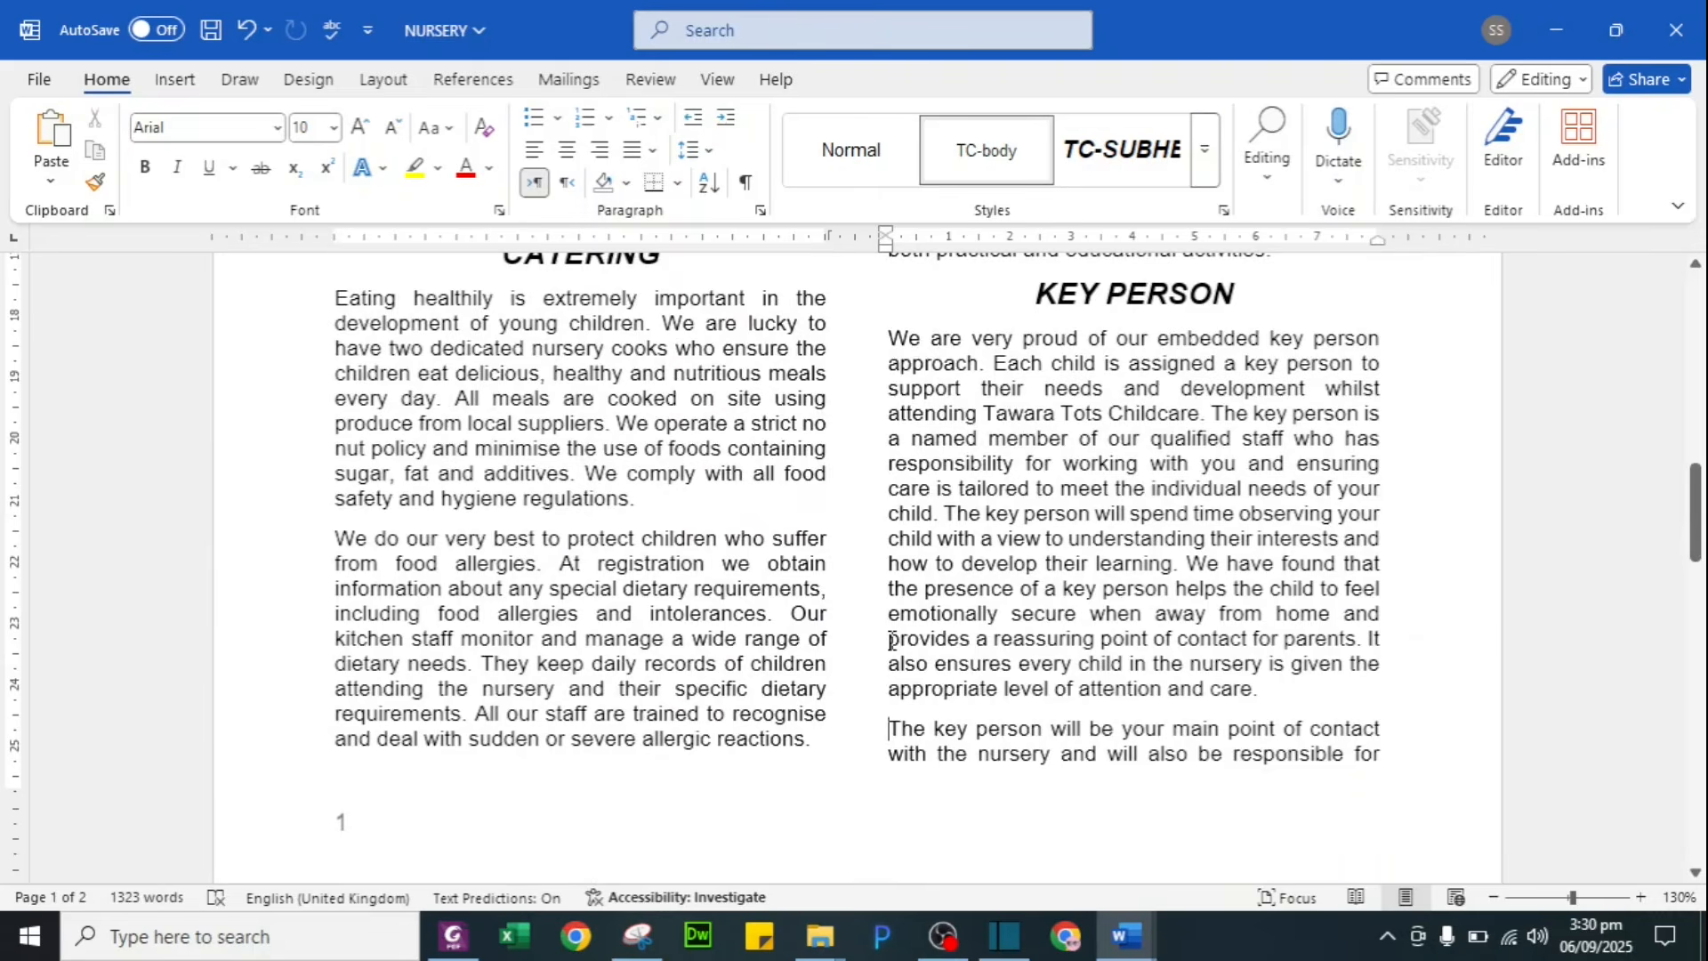
pyautogui.hotkey('ctrl', 'Return')
# Step: Scroll through the prospectus to check the new page 2 layout, then switch to the question paper PDF
pyautogui.scroll(-5, 892, 641)
pyautogui.scroll(-5, 892, 640)
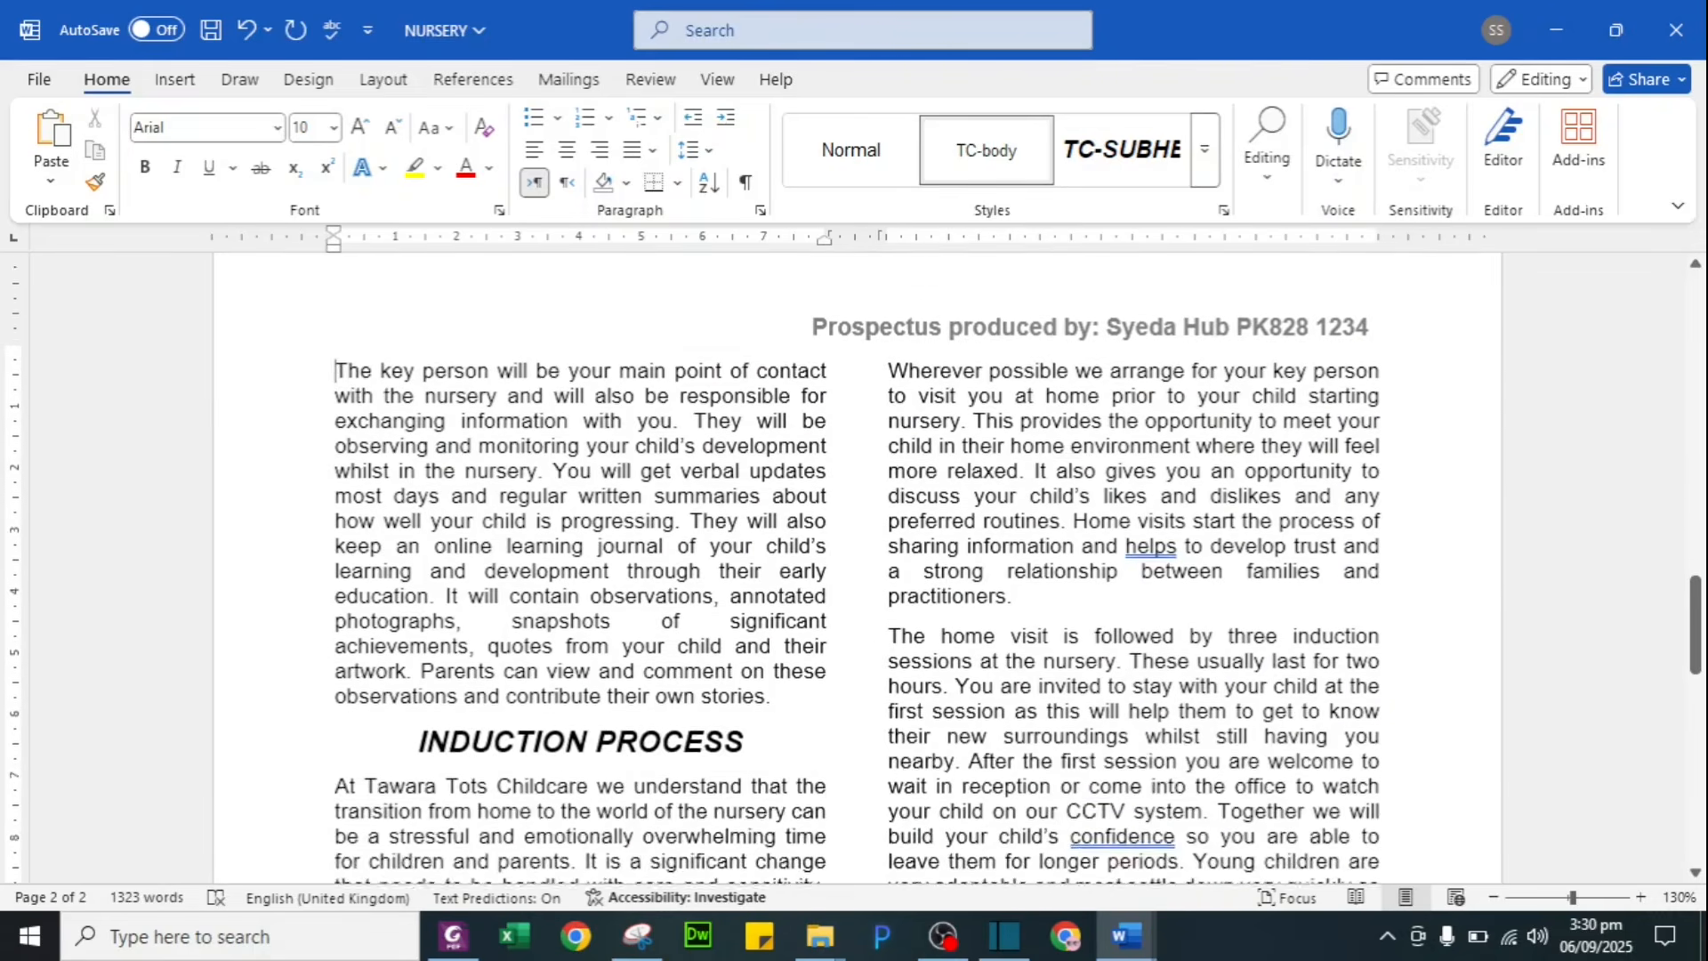
pyautogui.scroll(-3, 816, 543)
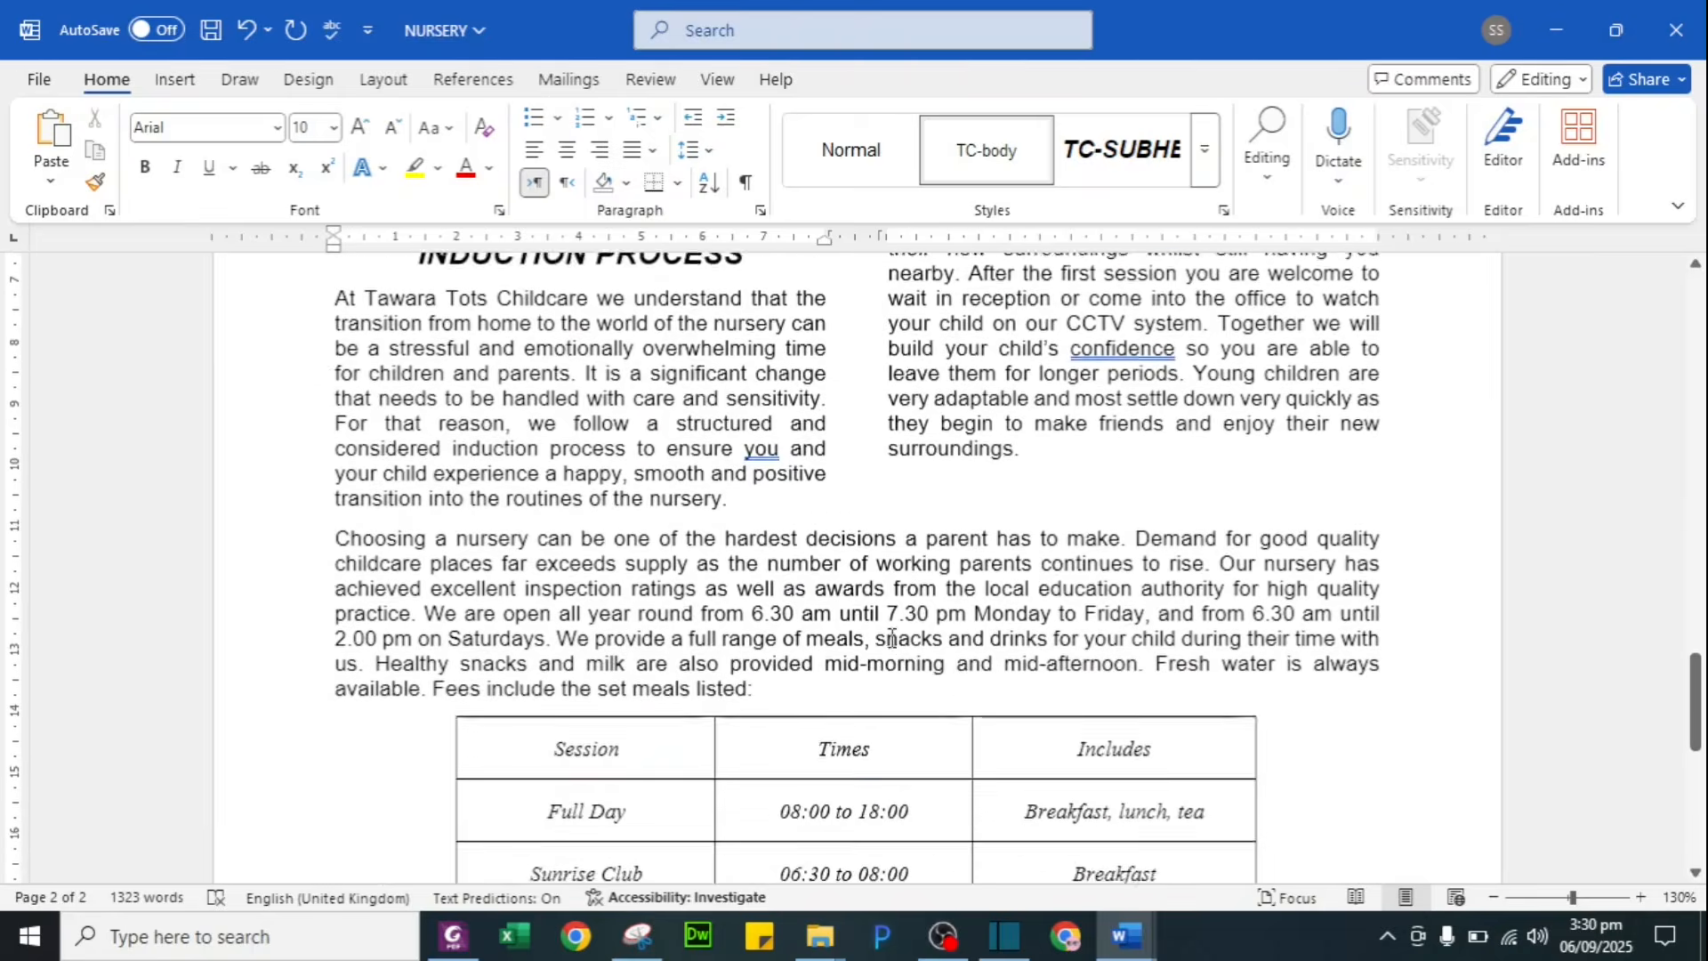
pyautogui.scroll(-10, 939, 791)
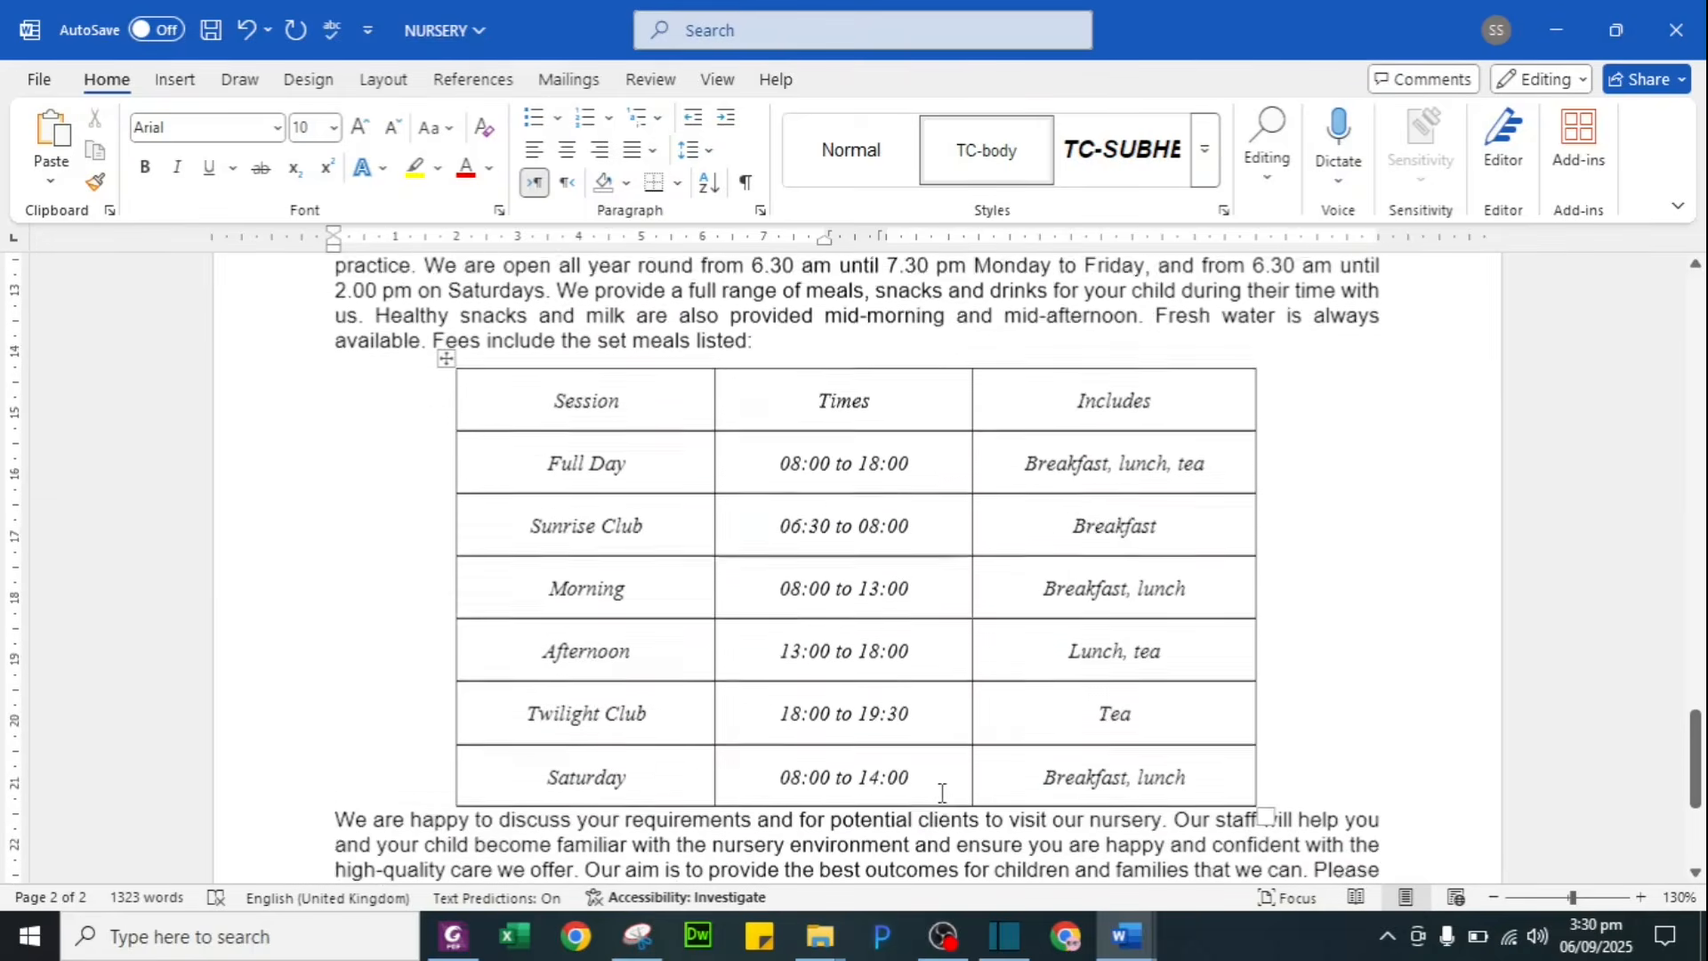
pyautogui.scroll(15, 946, 803)
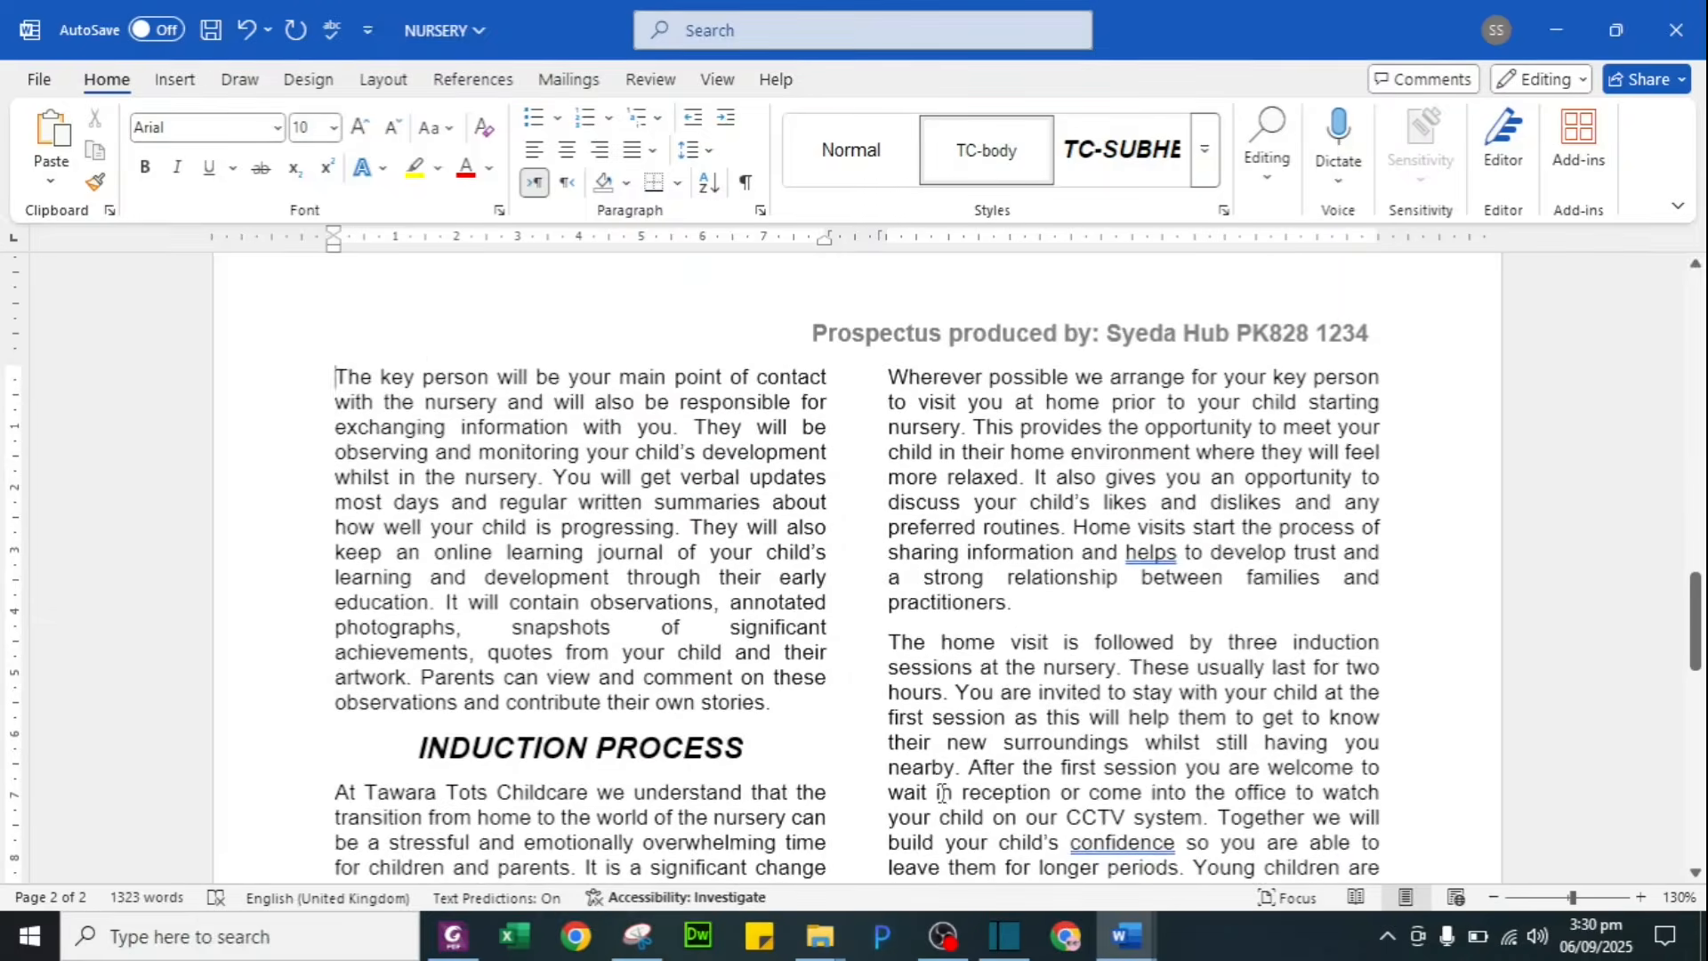
pyautogui.hotkey('alt', 'Tab')
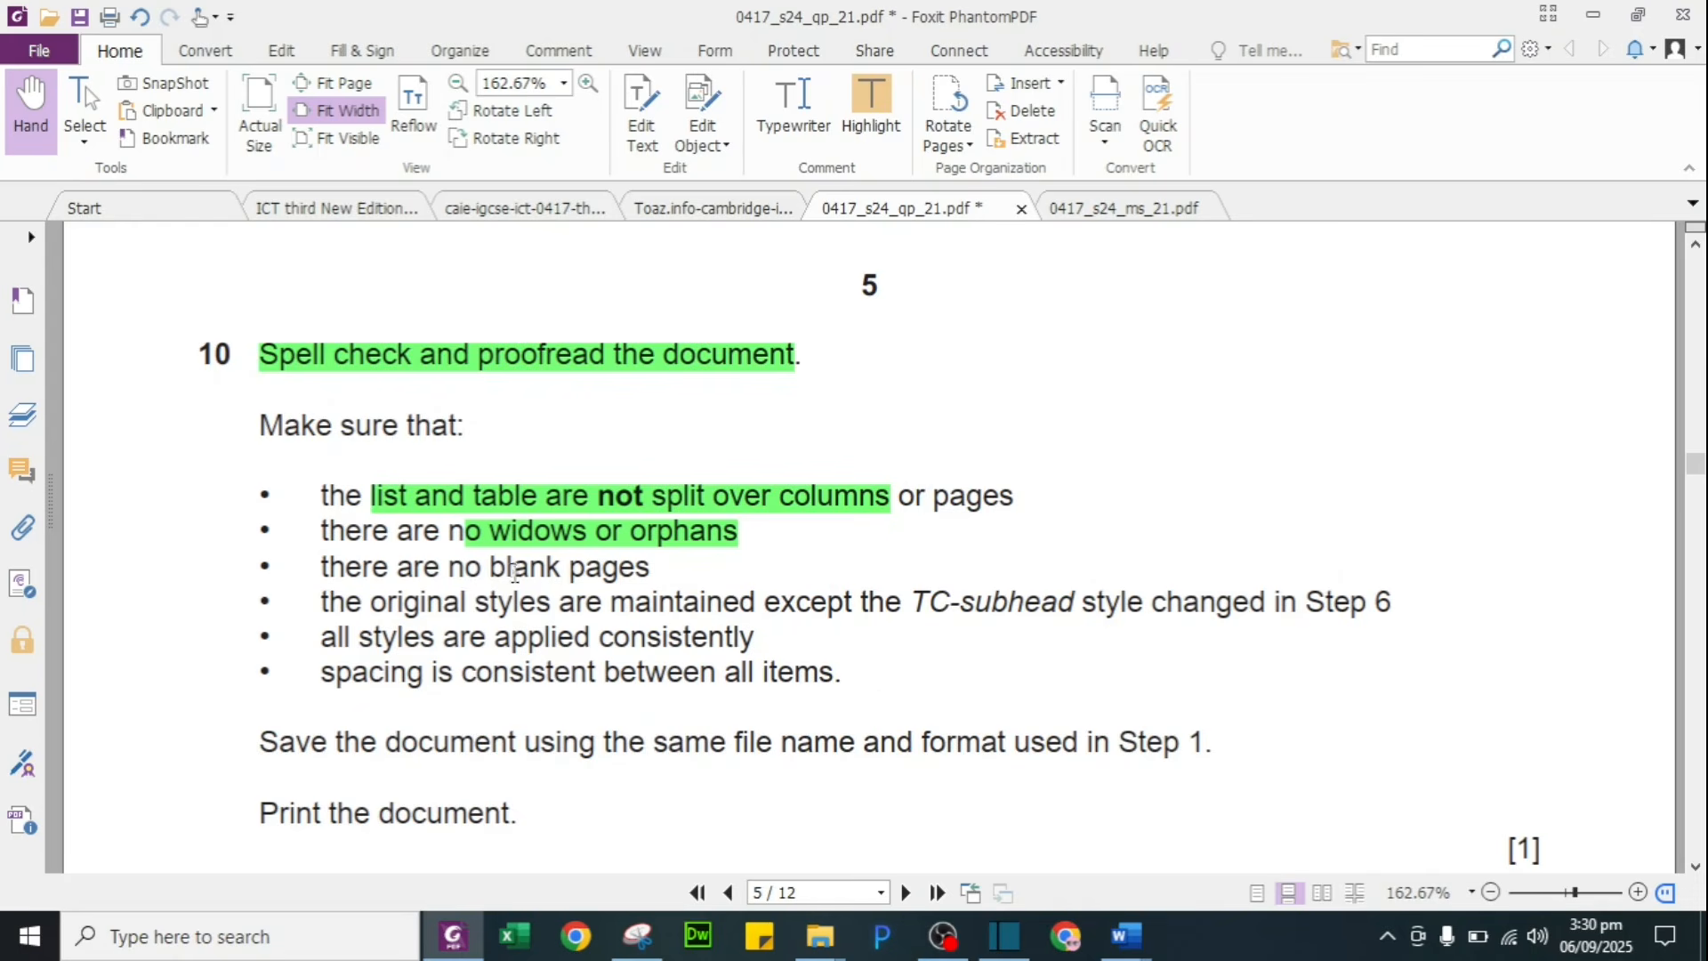
# Step: Highlight 'no blank pages' and 'original styles are maintained except' in green in question 10
pyautogui.moveTo(440, 566); pyautogui.dragTo(663, 570)
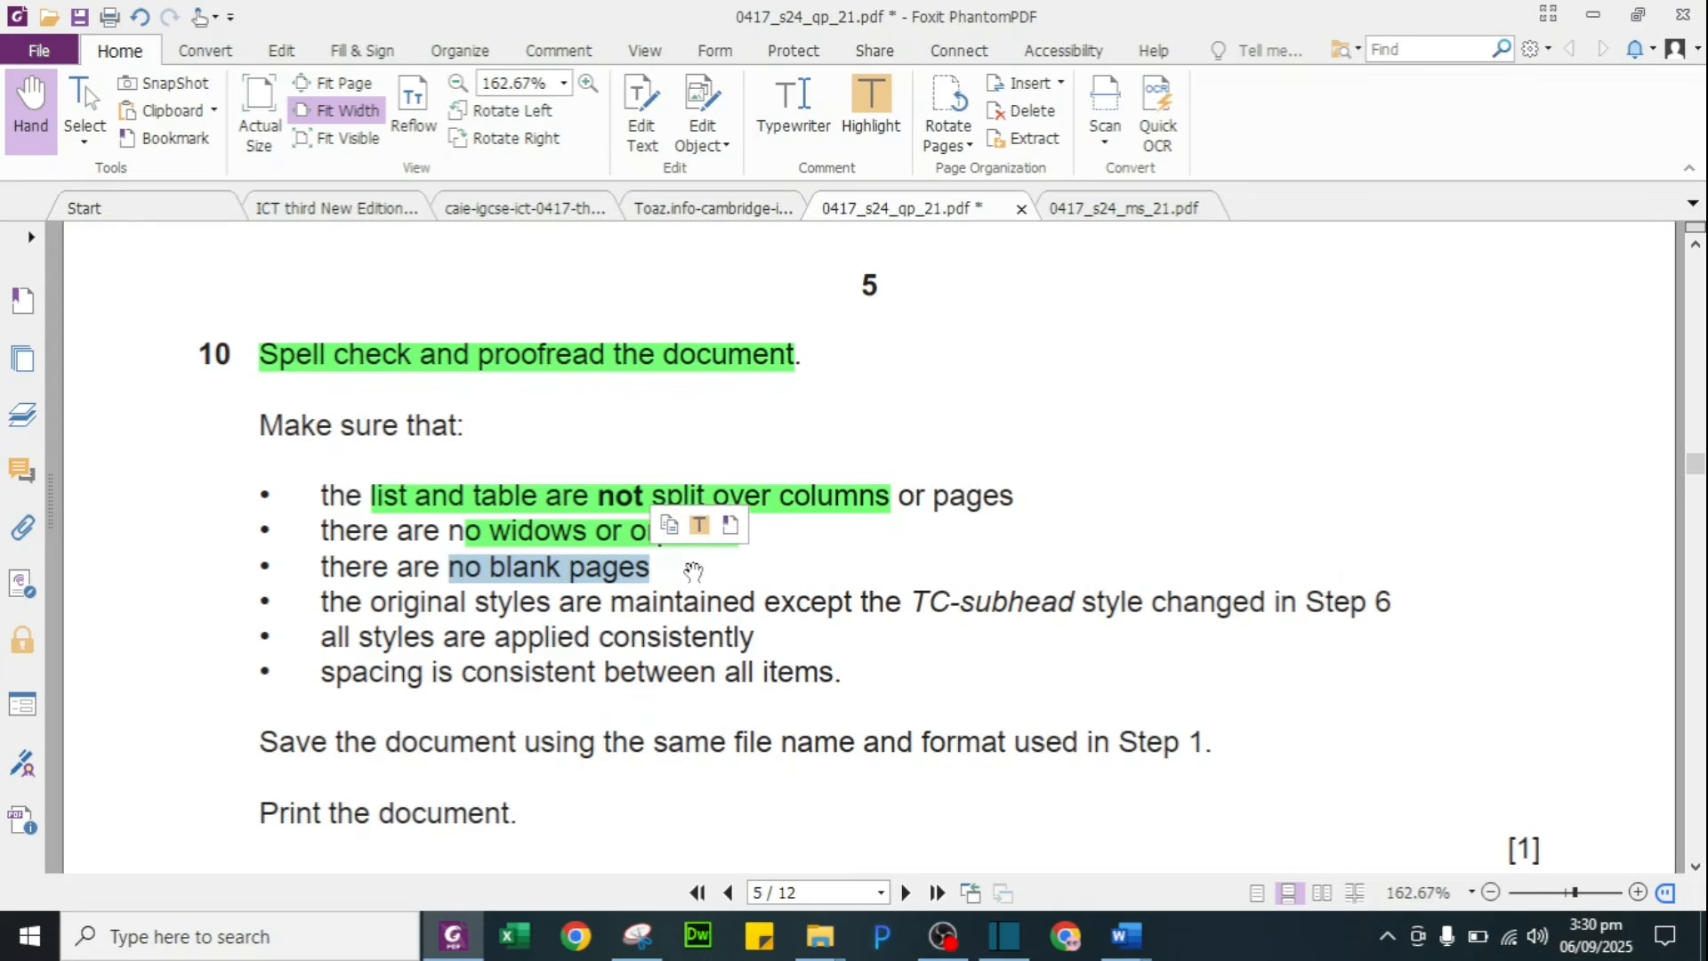
pyautogui.click(700, 526)
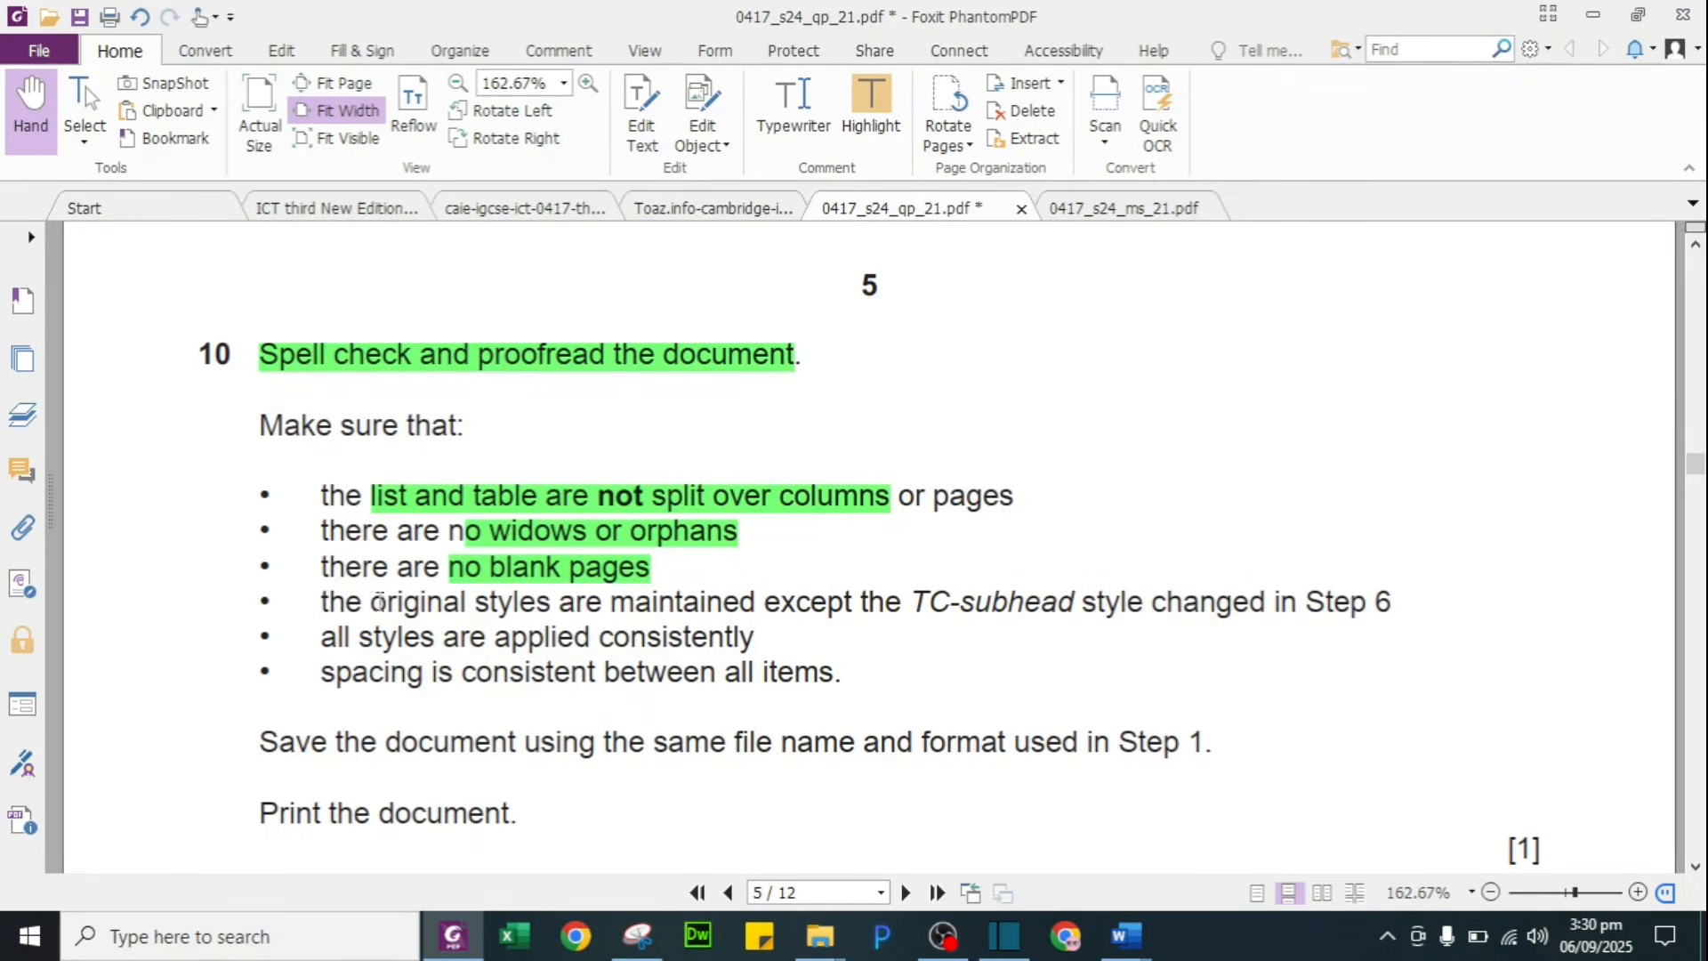
pyautogui.moveTo(370, 603); pyautogui.dragTo(851, 604)
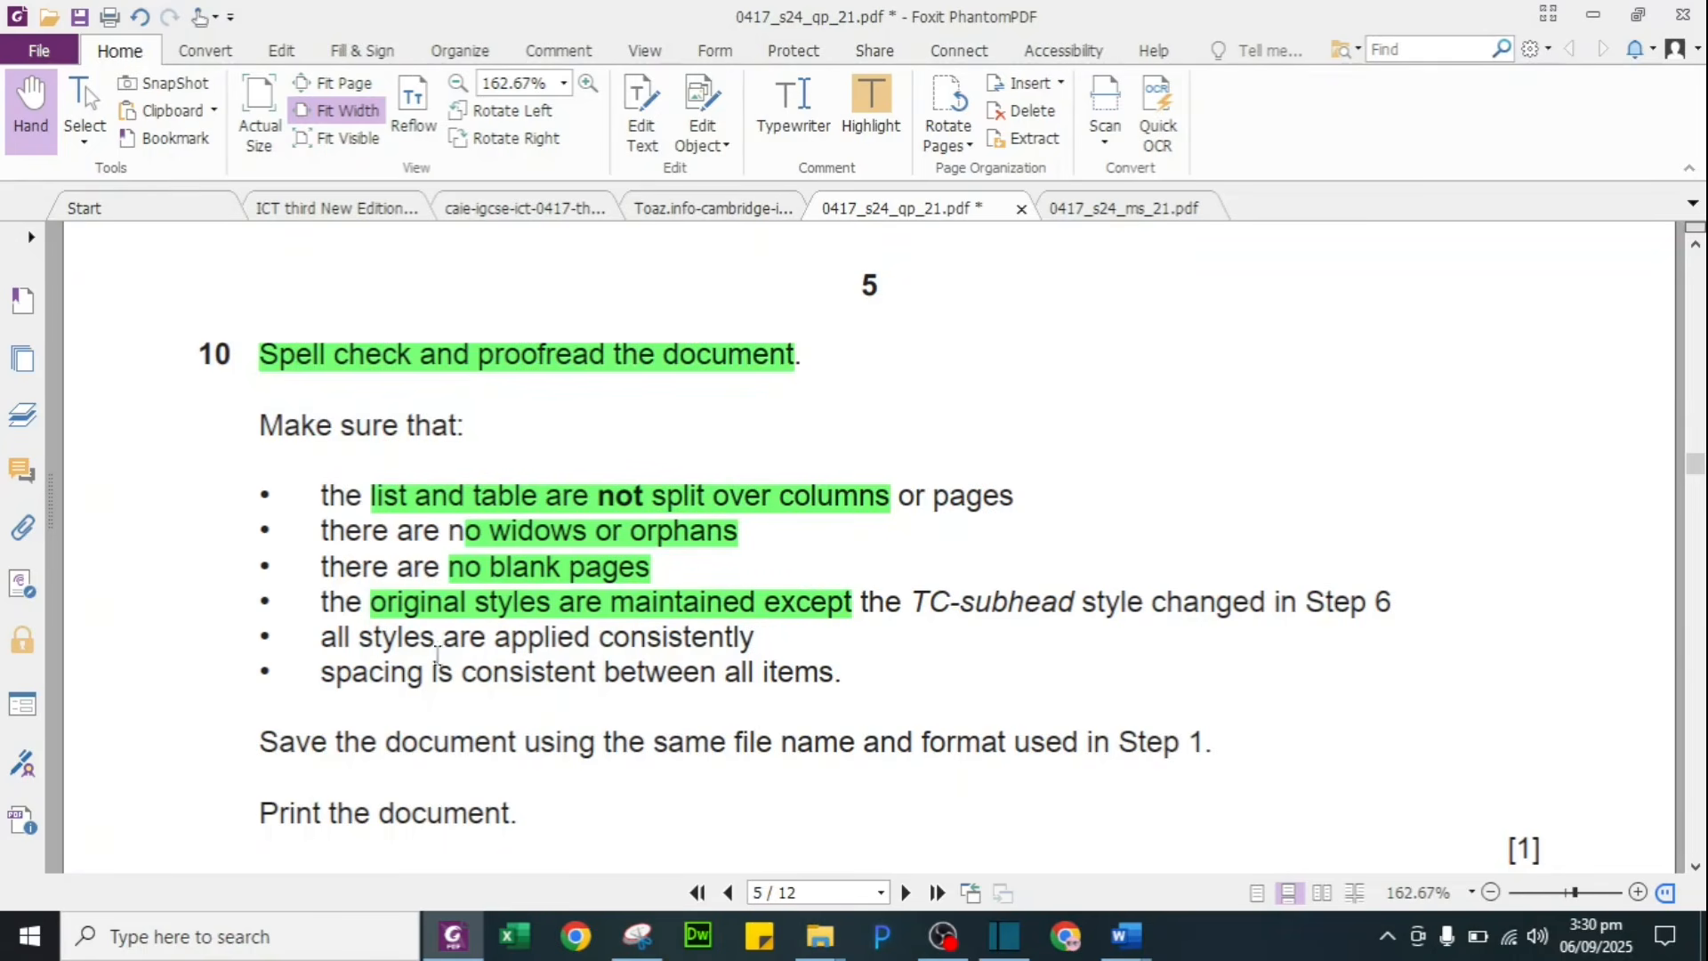
pyautogui.hotkey('alt', 'Tab')
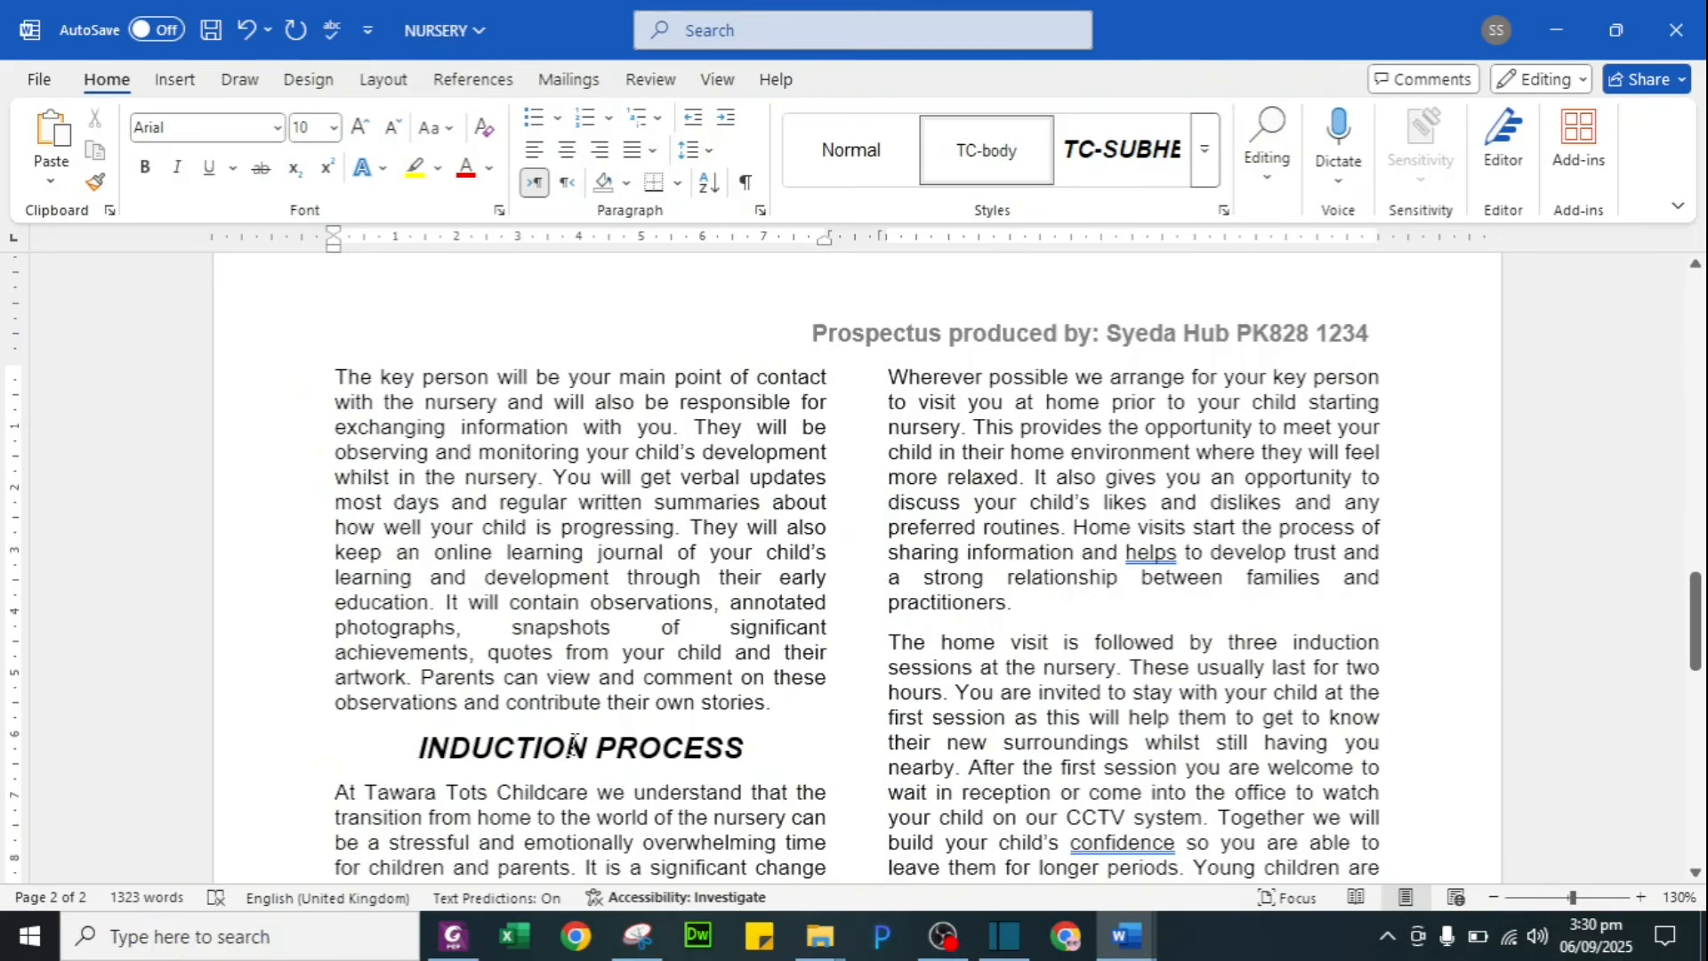
pyautogui.scroll(10, 904, 505)
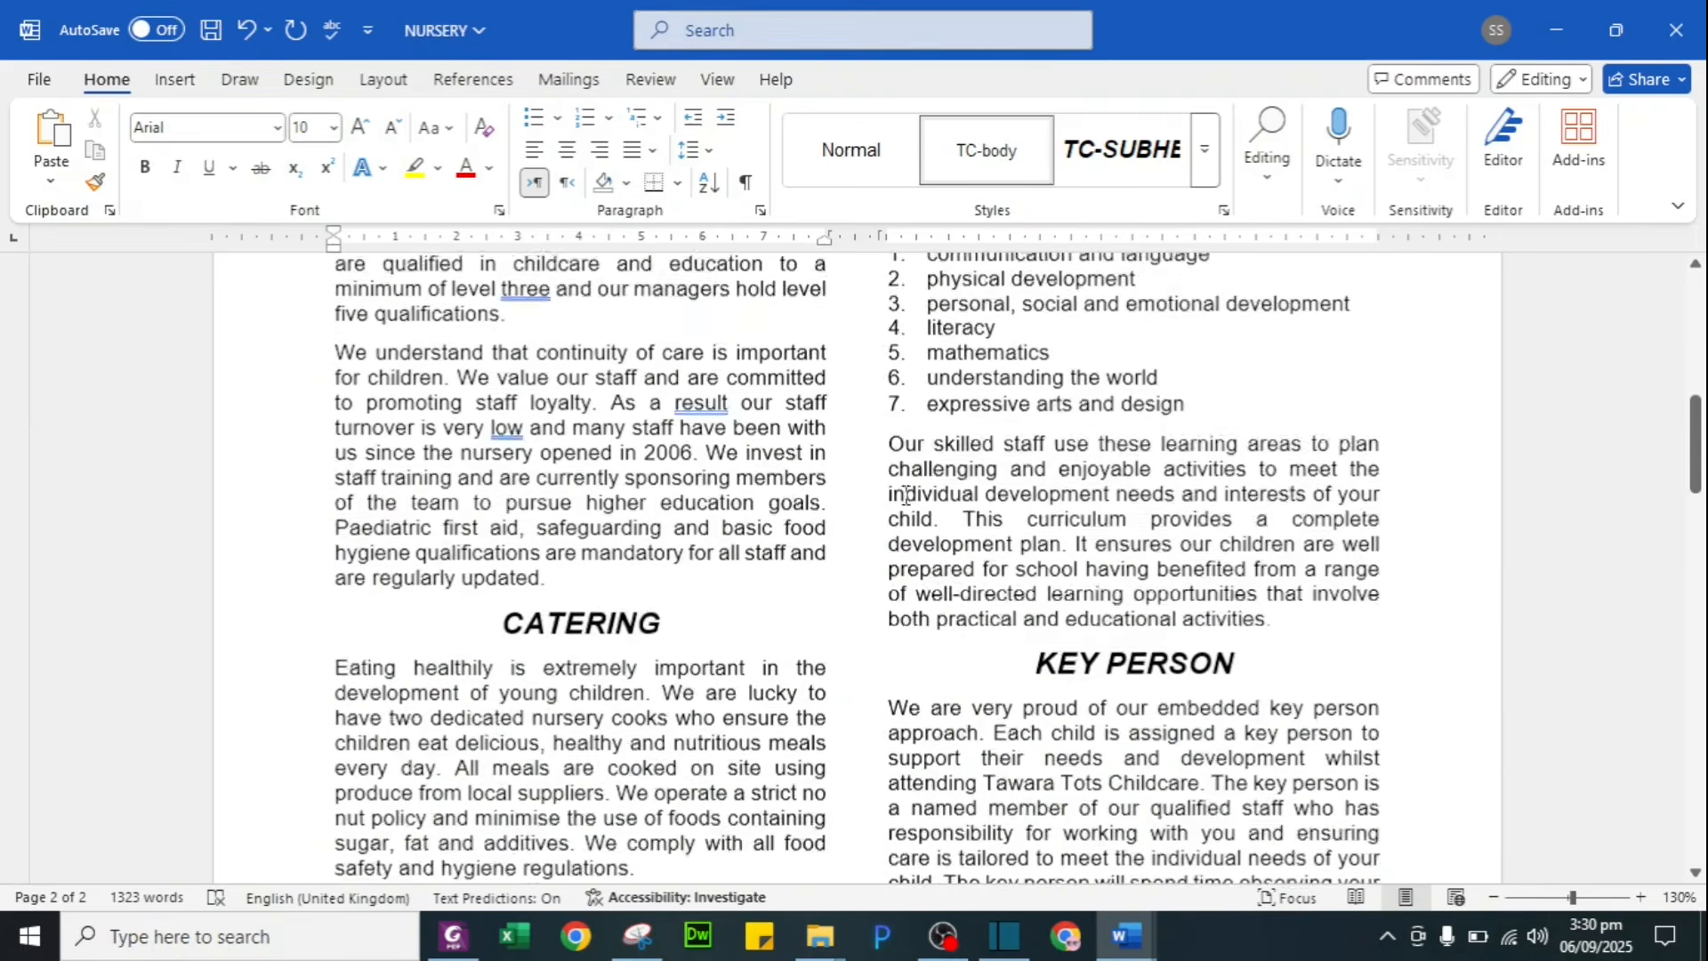
pyautogui.hotkey('alt', 'Tab')
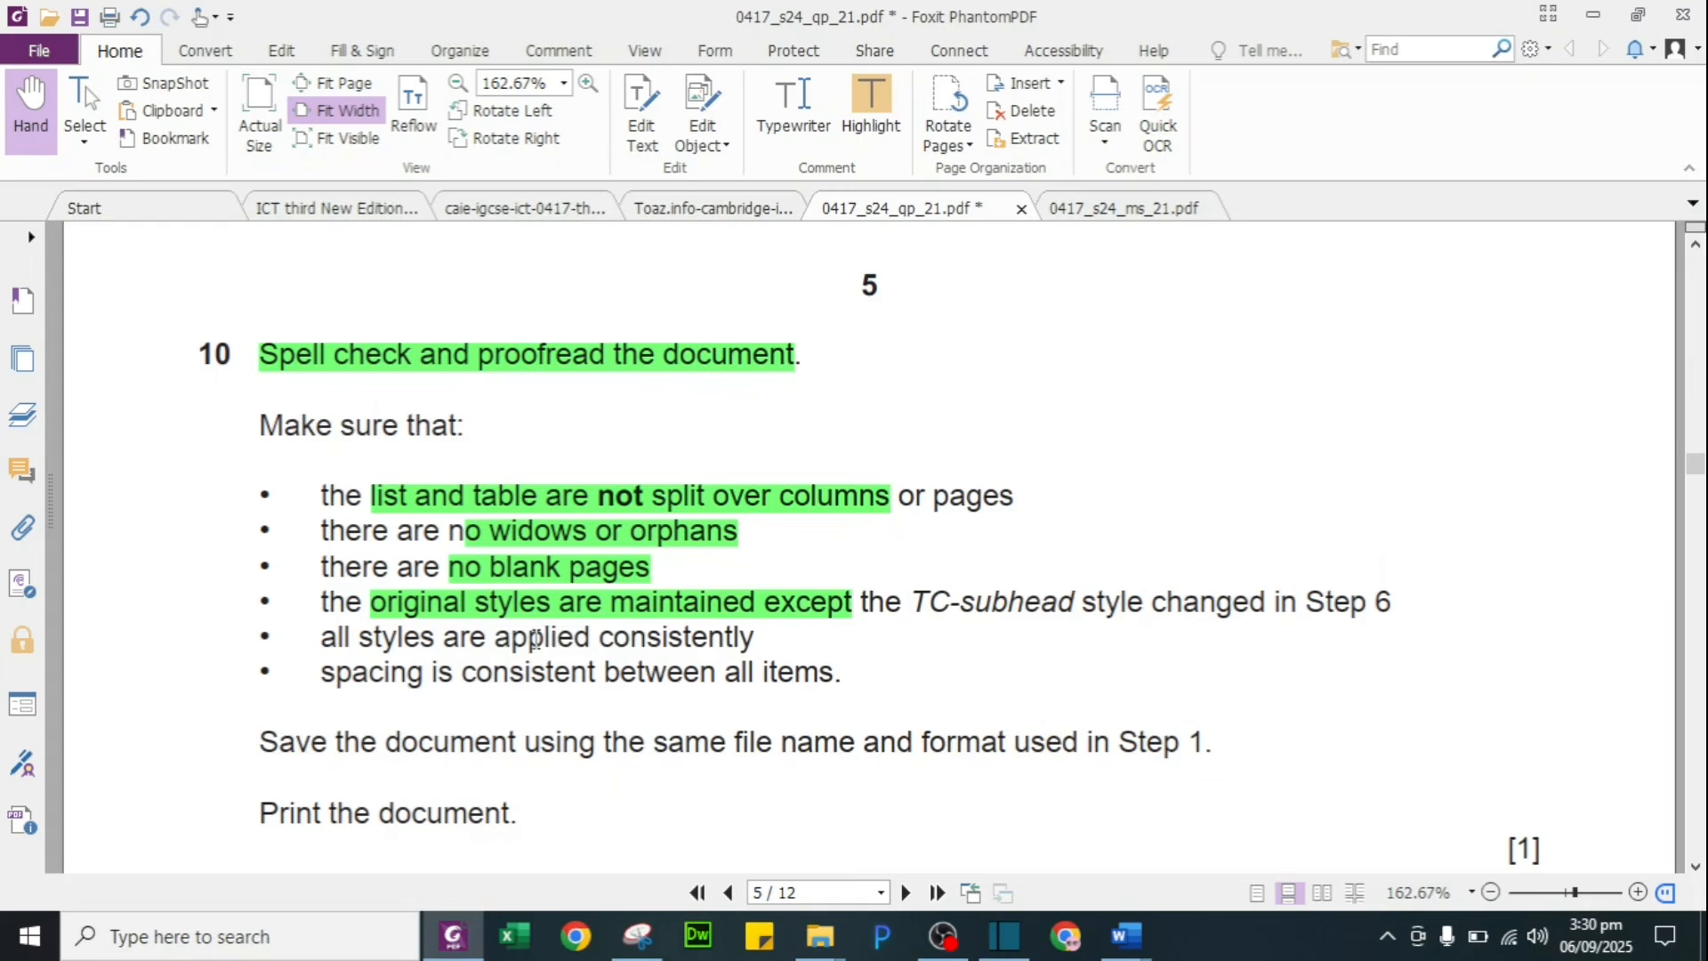
# Step: Highlight the 'applied consistently' and spacing requirement phrases in green, then return to the prospectus
pyautogui.moveTo(498, 636); pyautogui.dragTo(782, 637)
pyautogui.click(870, 107)
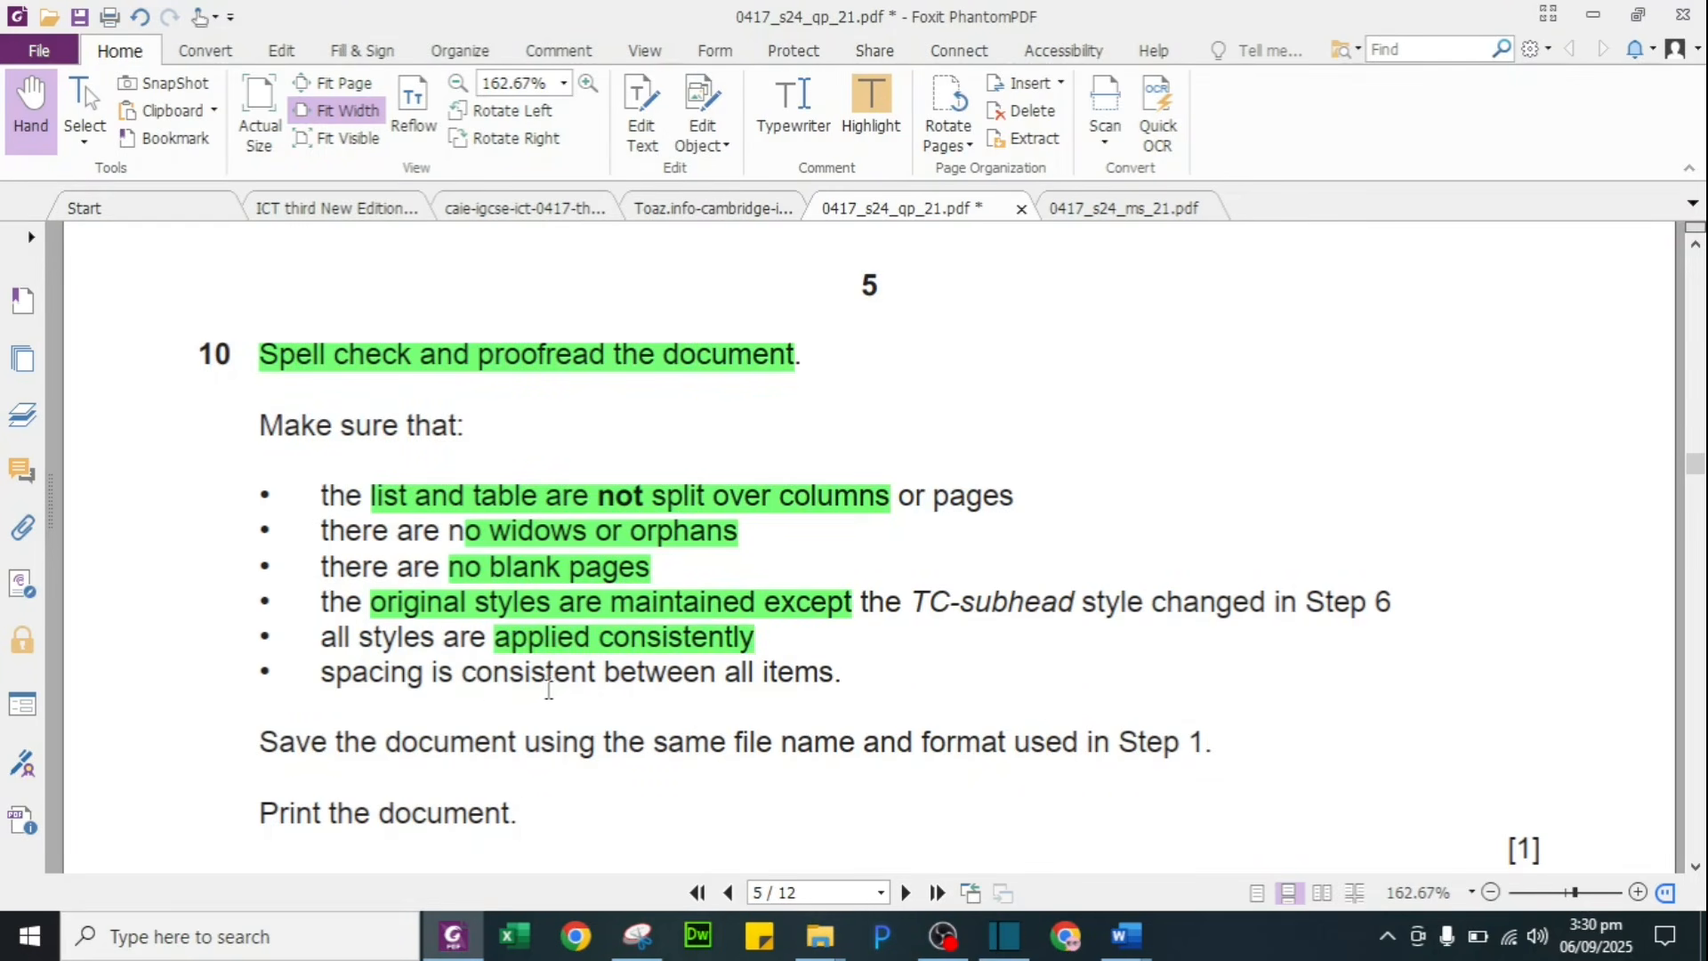
pyautogui.moveTo(570, 673); pyautogui.dragTo(841, 673)
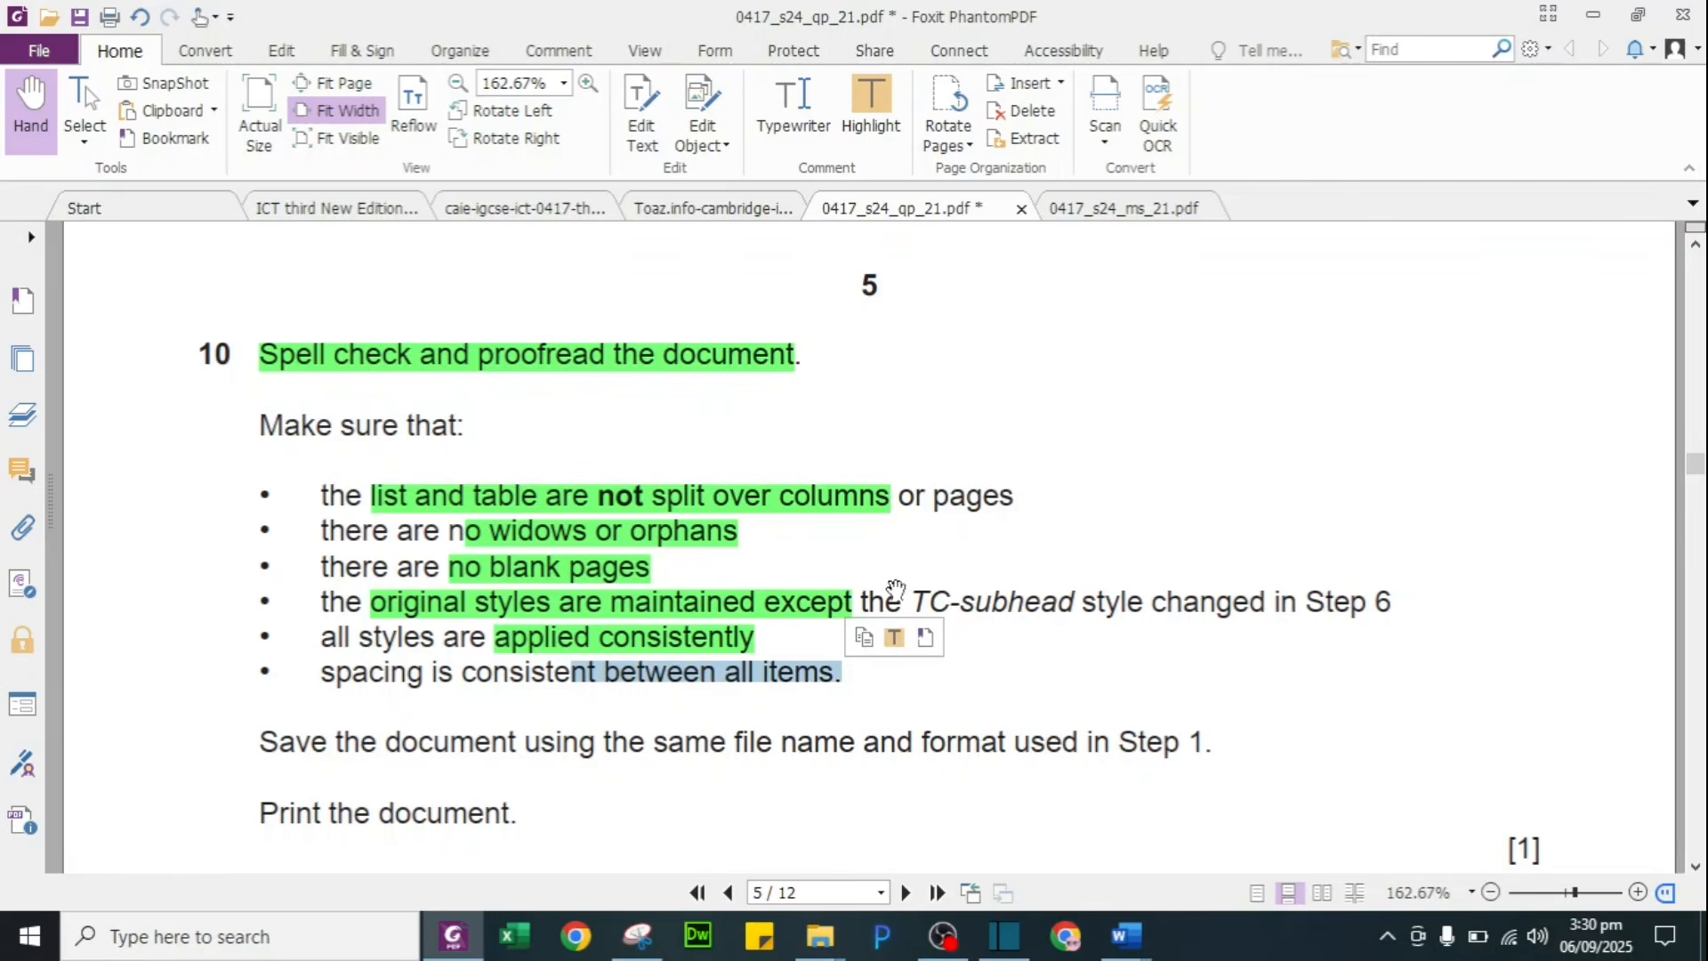
pyautogui.click(894, 636)
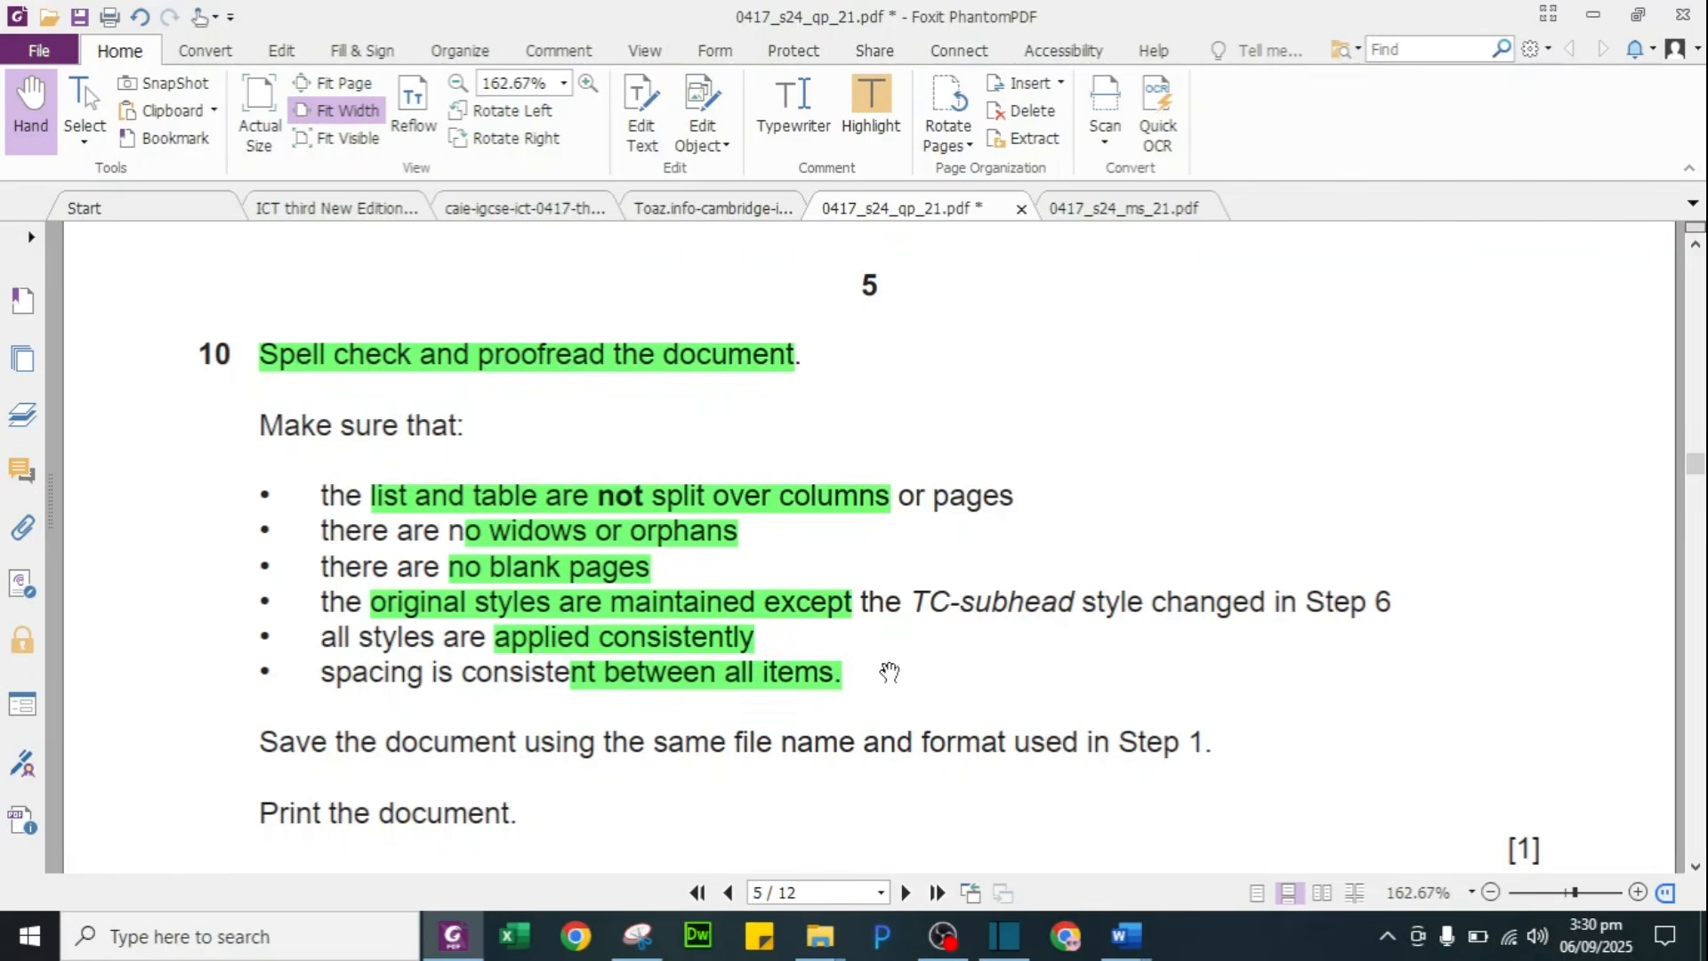
pyautogui.hotkey('alt', 'Tab')
pyautogui.scroll(3, 774, 543)
pyautogui.scroll(-2, 1010, 534)
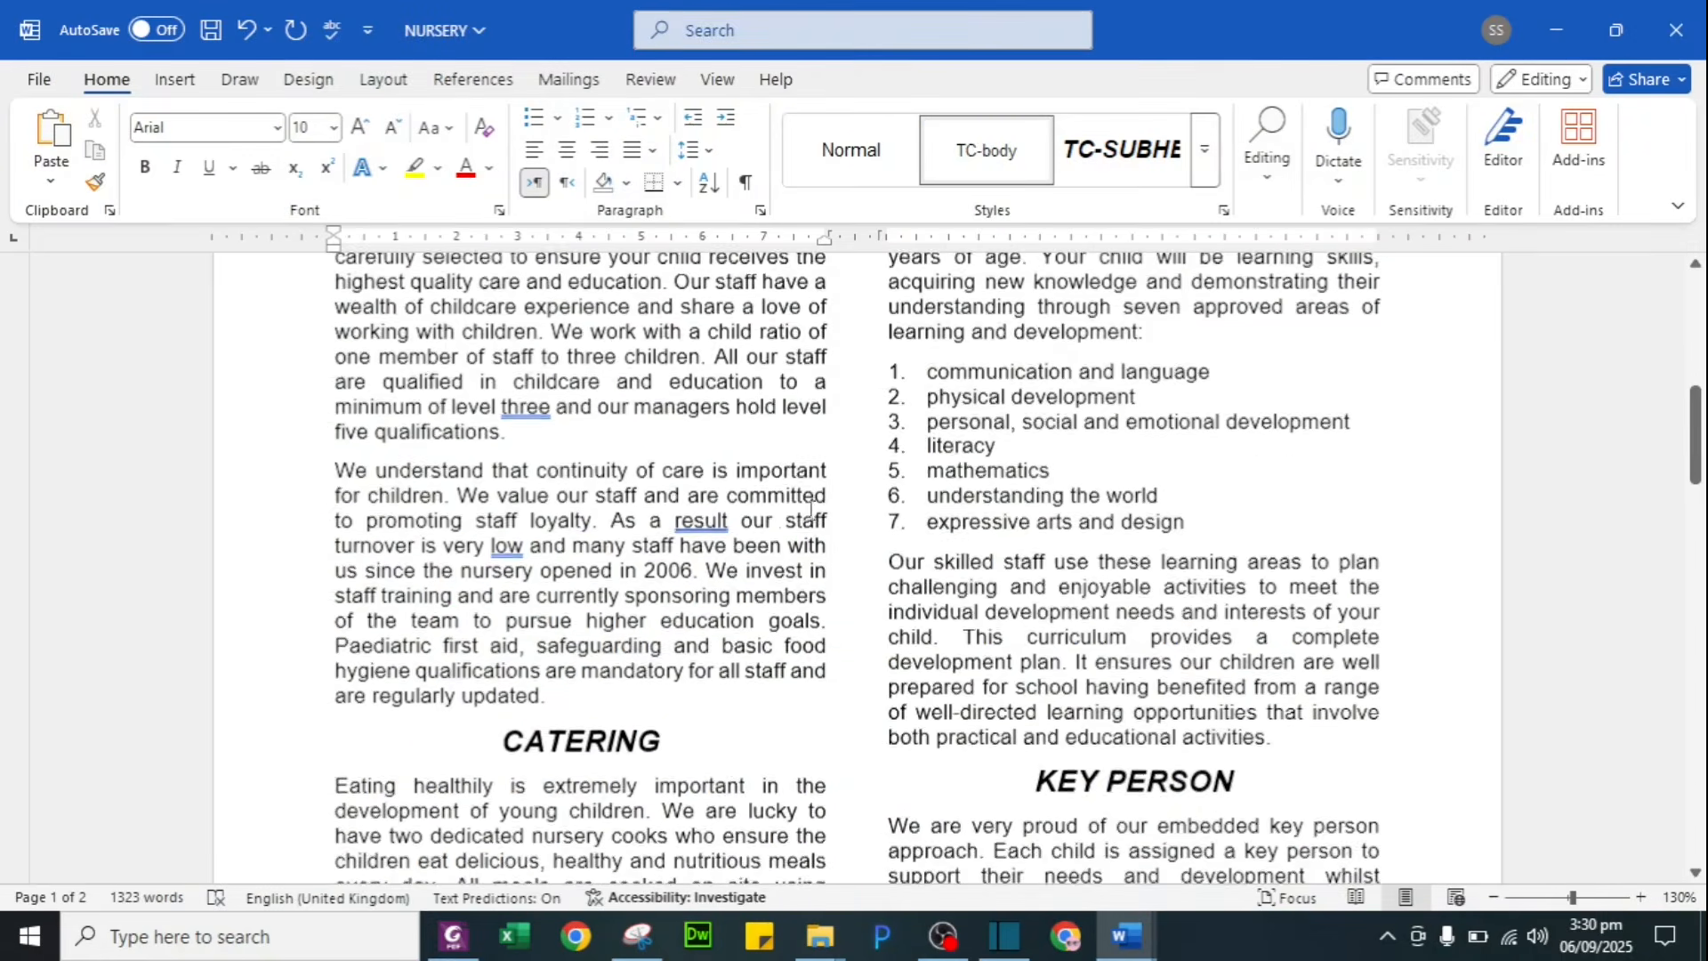
pyautogui.scroll(-15, 1011, 536)
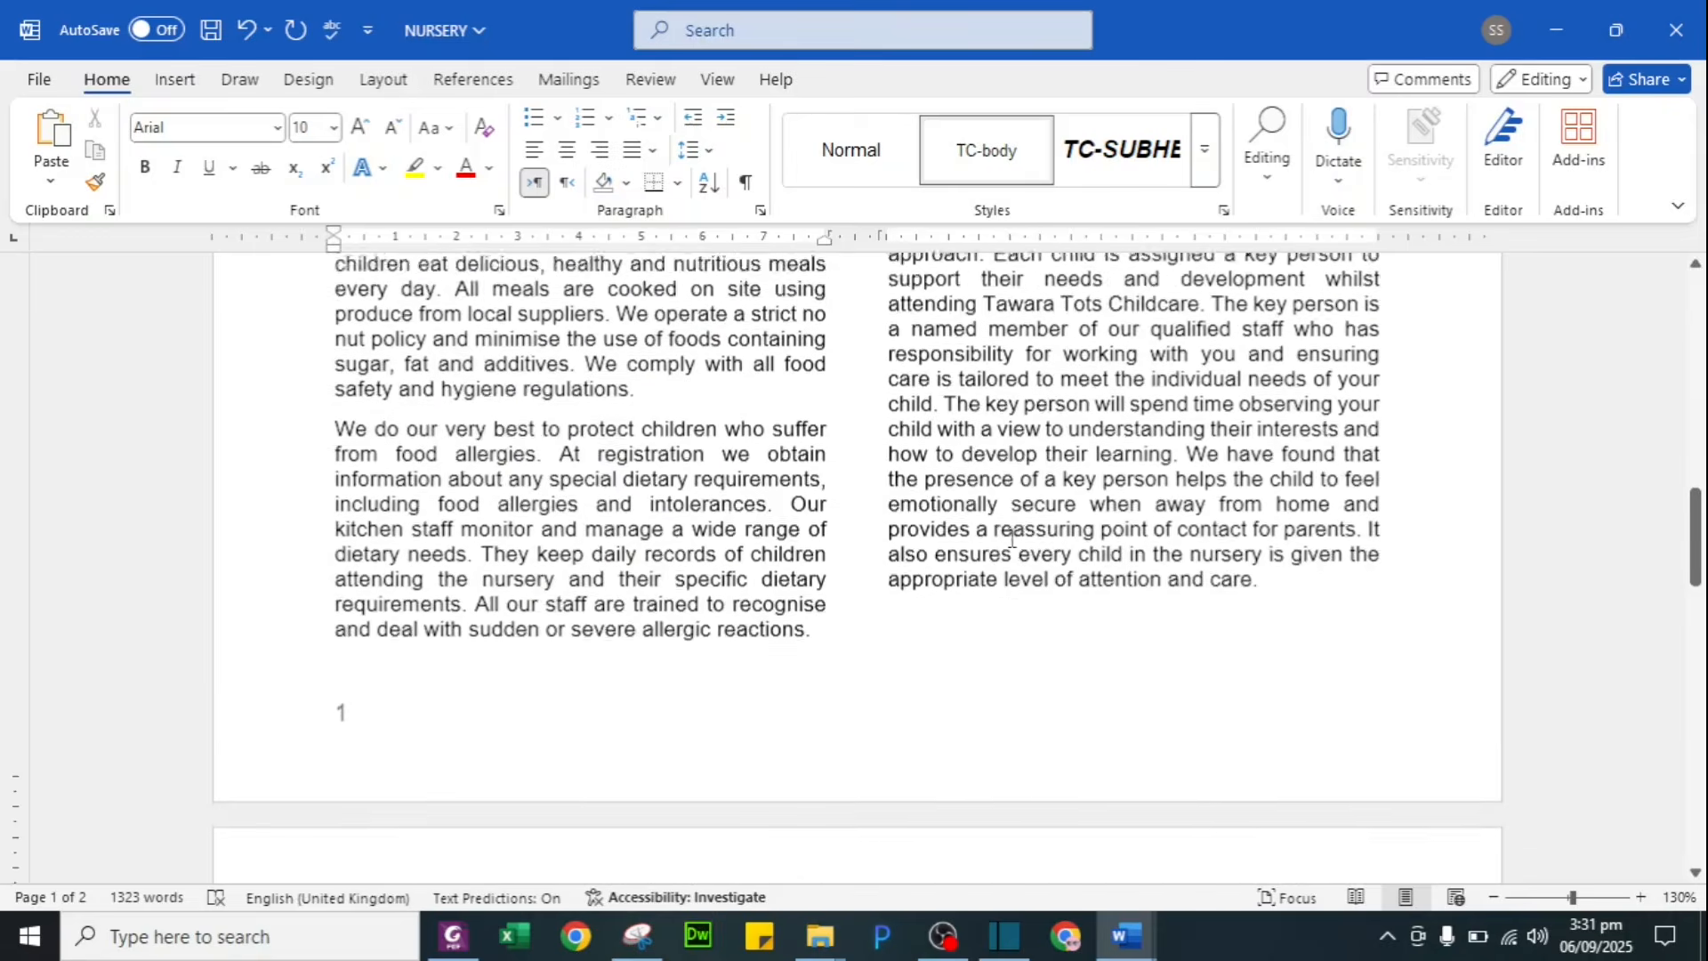
pyautogui.scroll(4, 1011, 537)
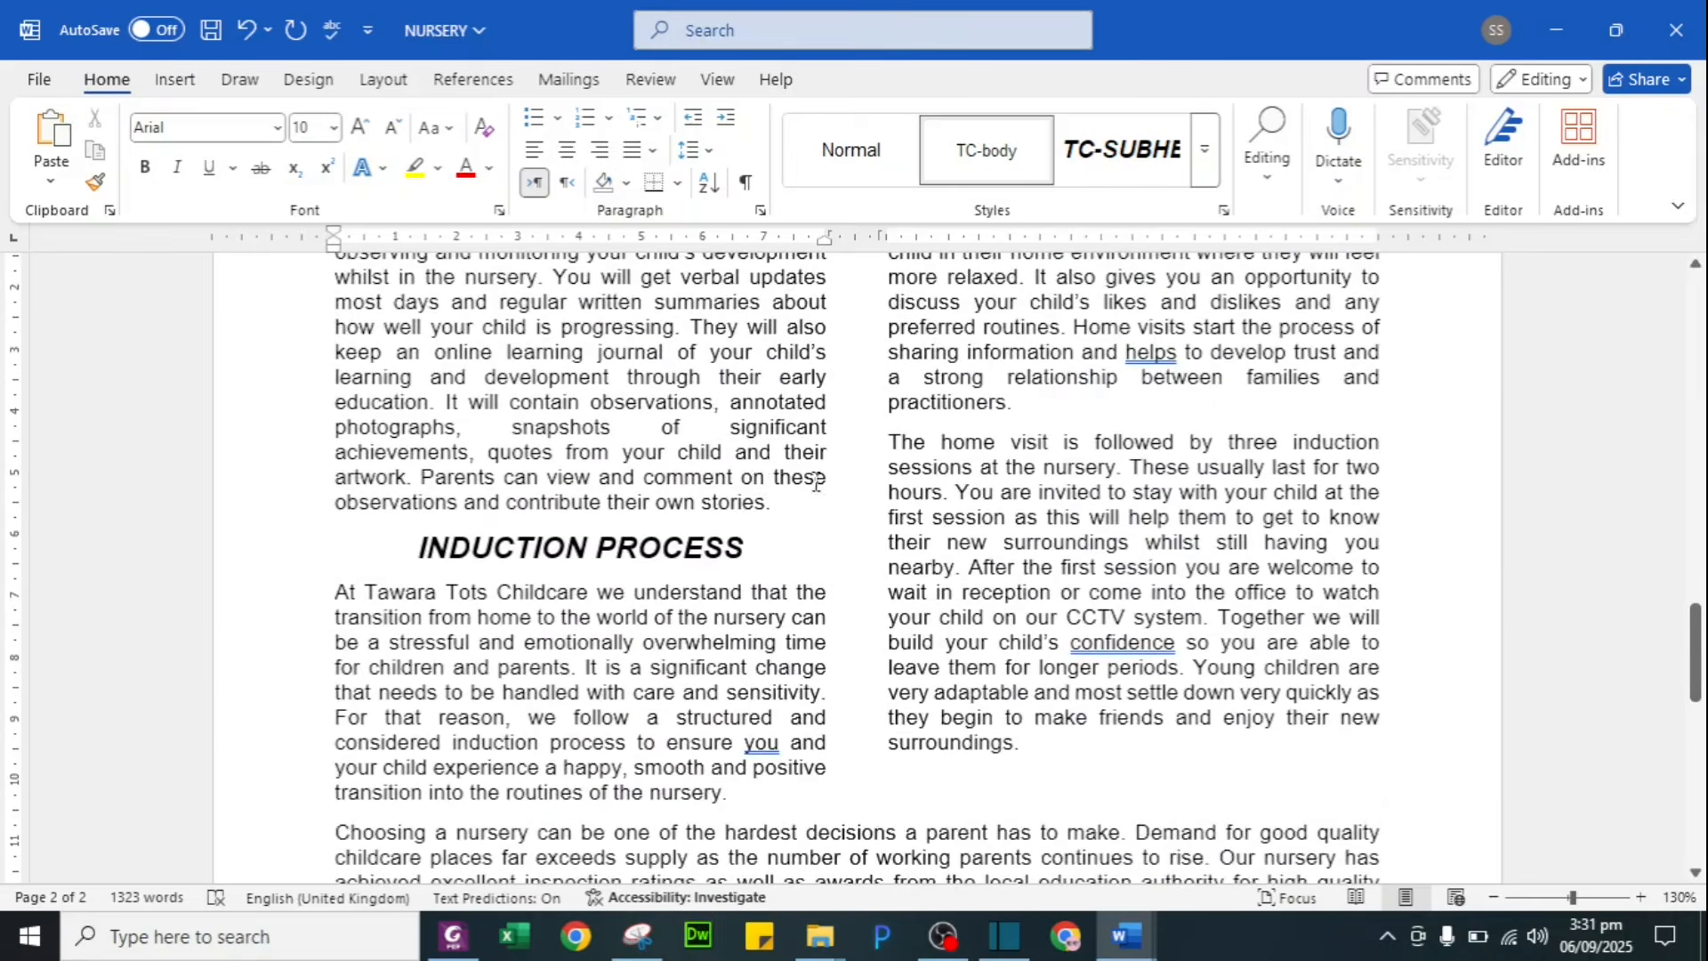
pyautogui.hotkey('alt', 'Tab')
pyautogui.scroll(-3, 678, 556)
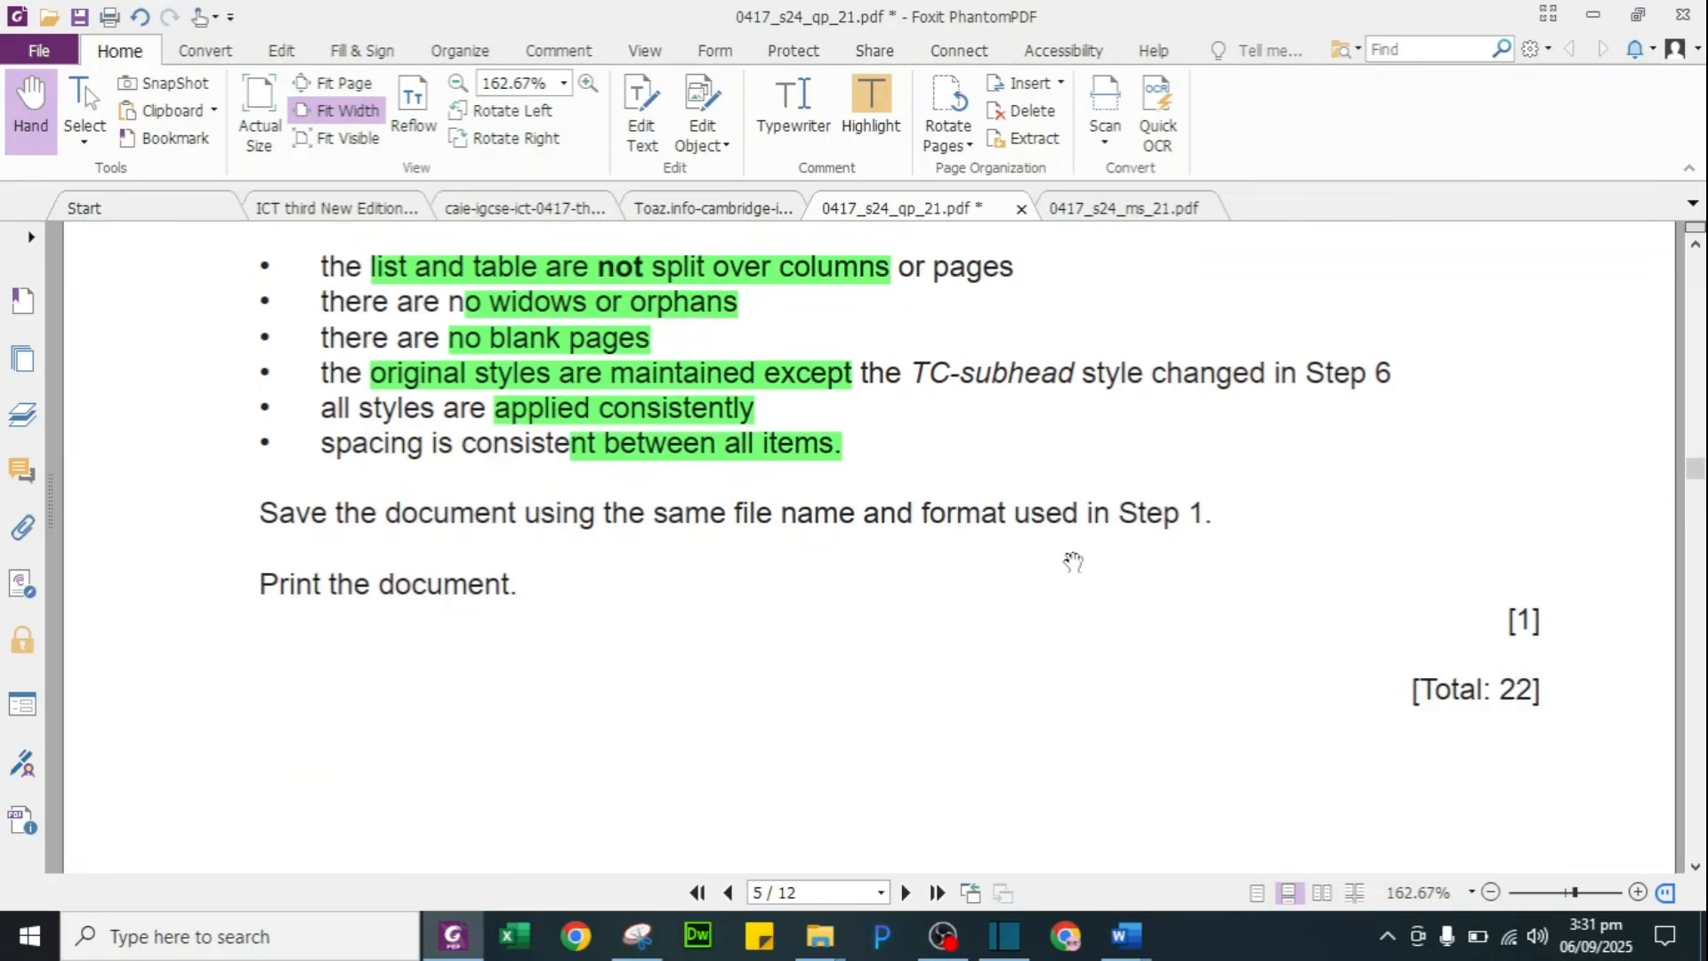
pyautogui.hotkey('alt', 'Tab')
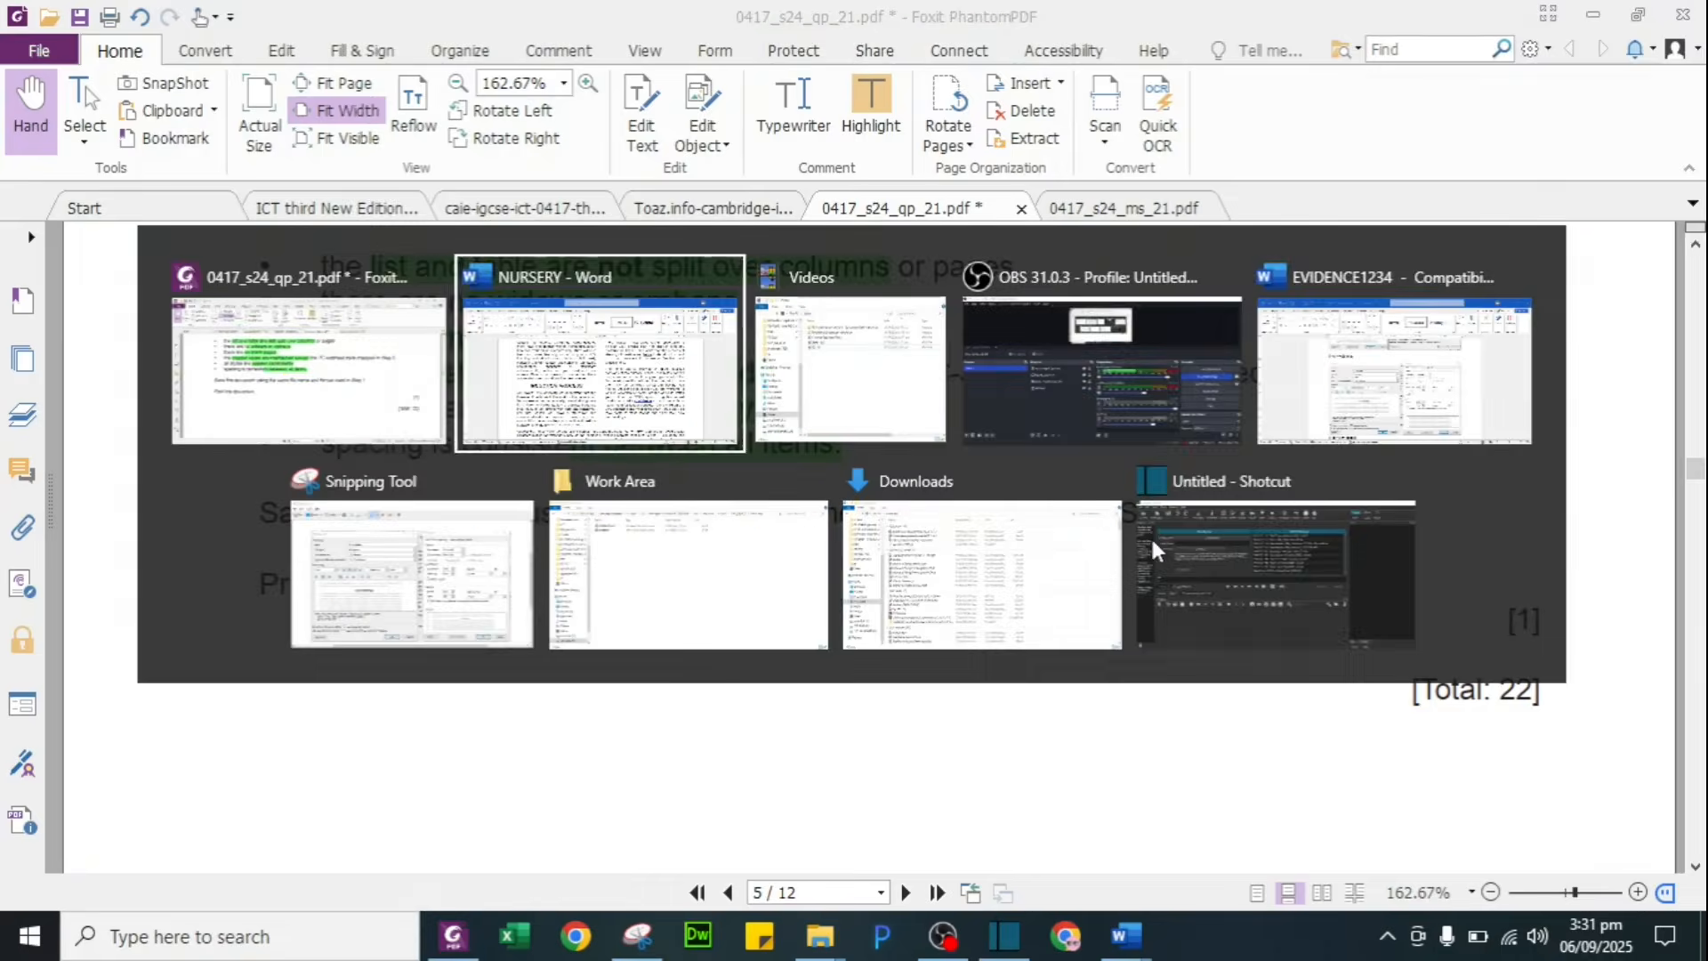
pyautogui.scroll(3, 855, 678)
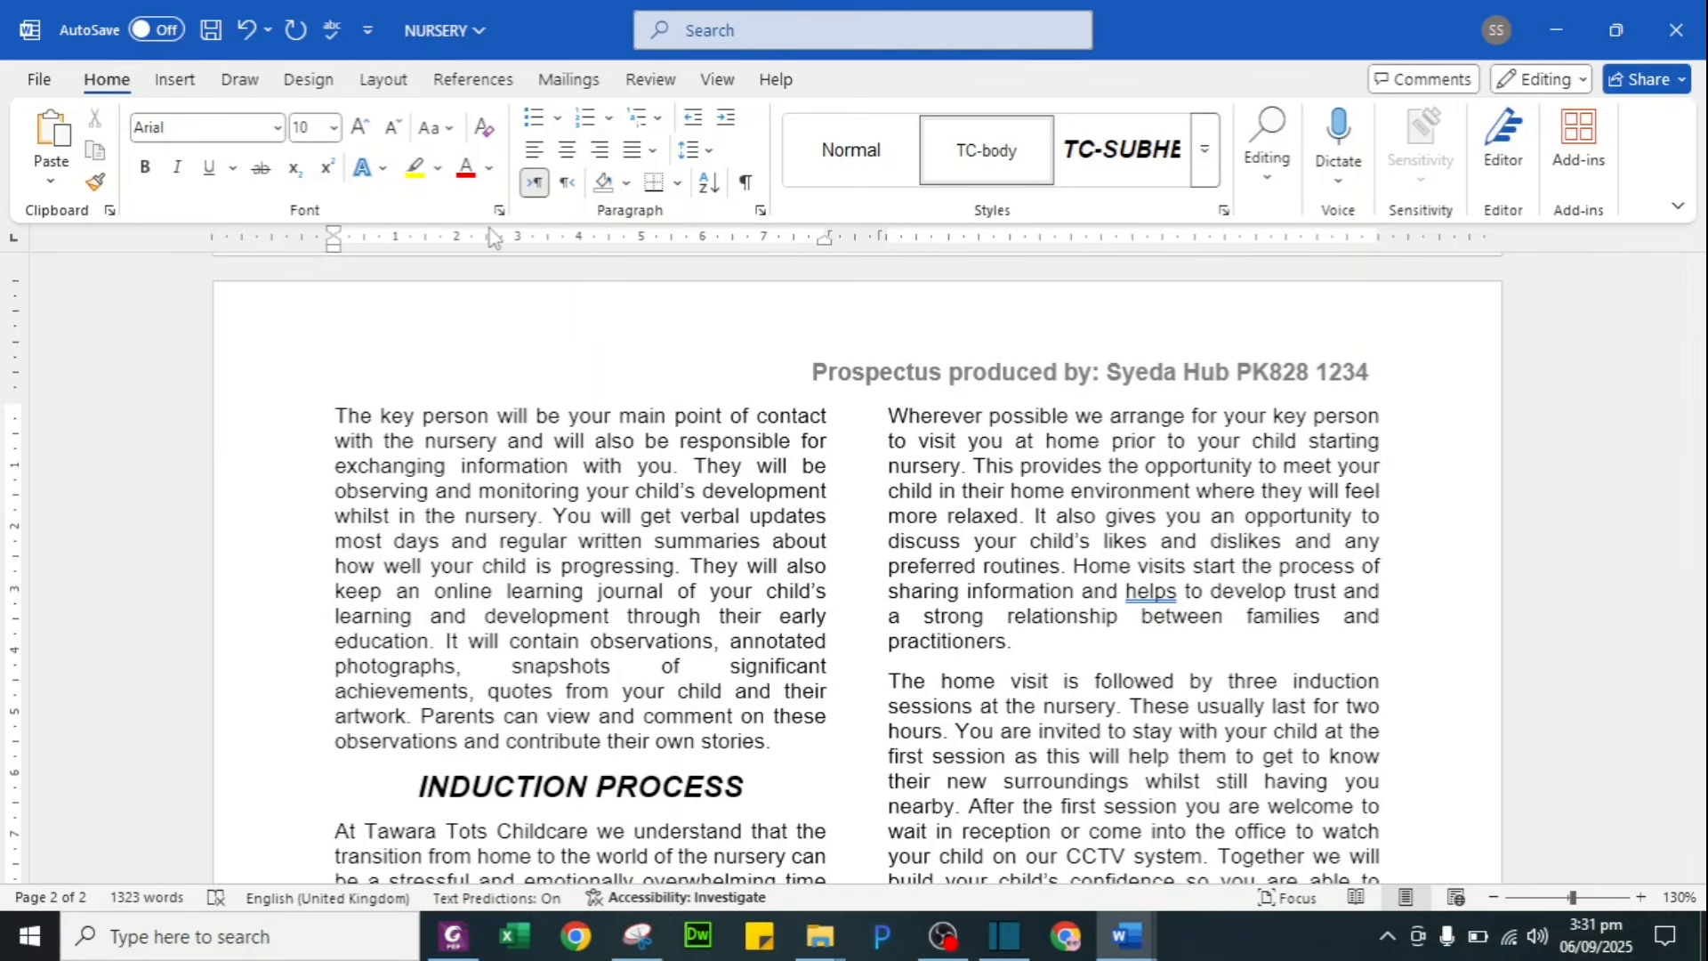
# Step: Save the prospectus as NURSERY in PDF format into the Work Area folder
pyautogui.press('F12')
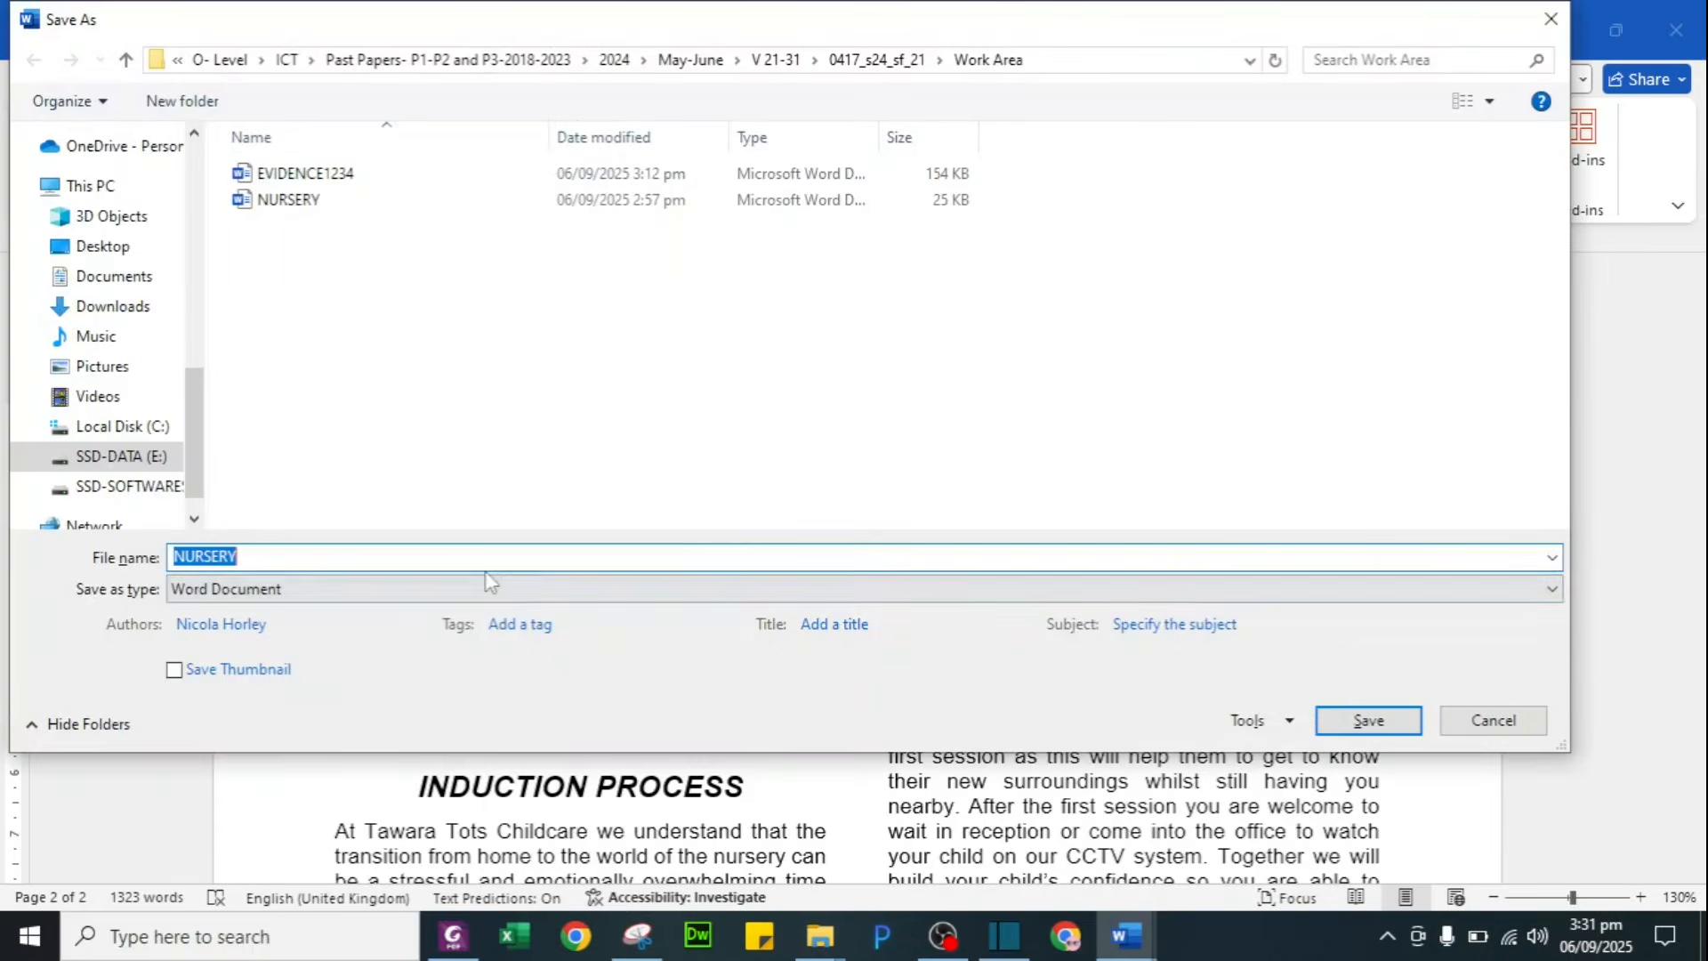
pyautogui.click(489, 591)
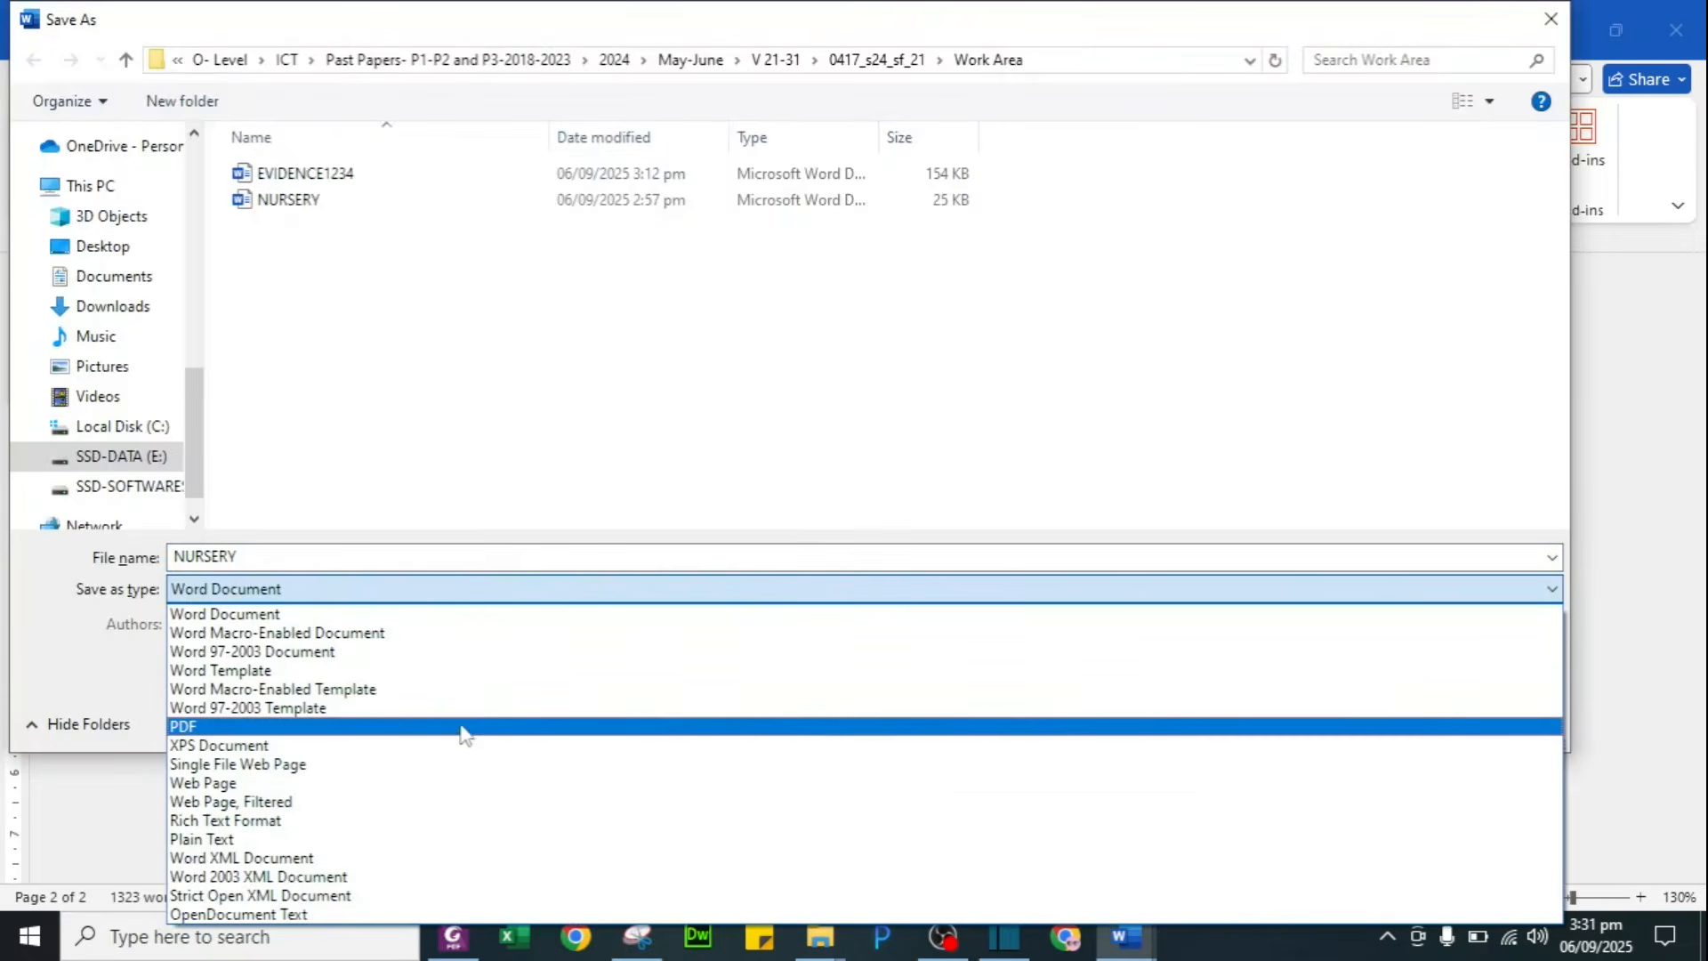
pyautogui.click(461, 726)
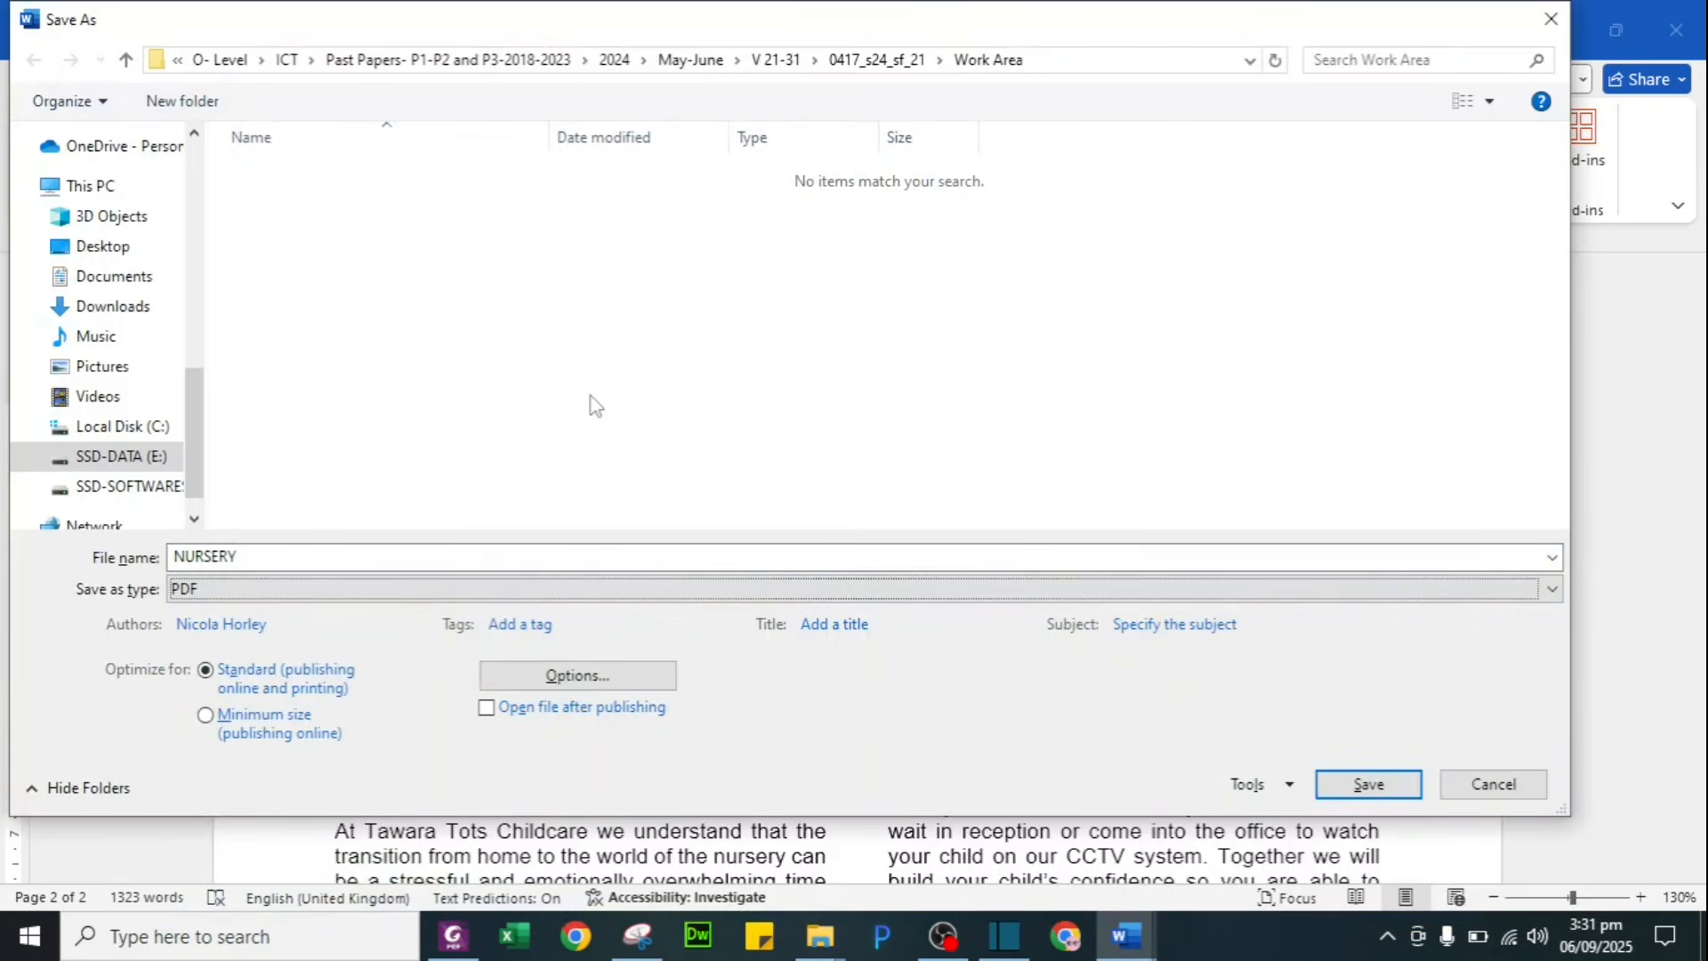
pyautogui.click(1365, 783)
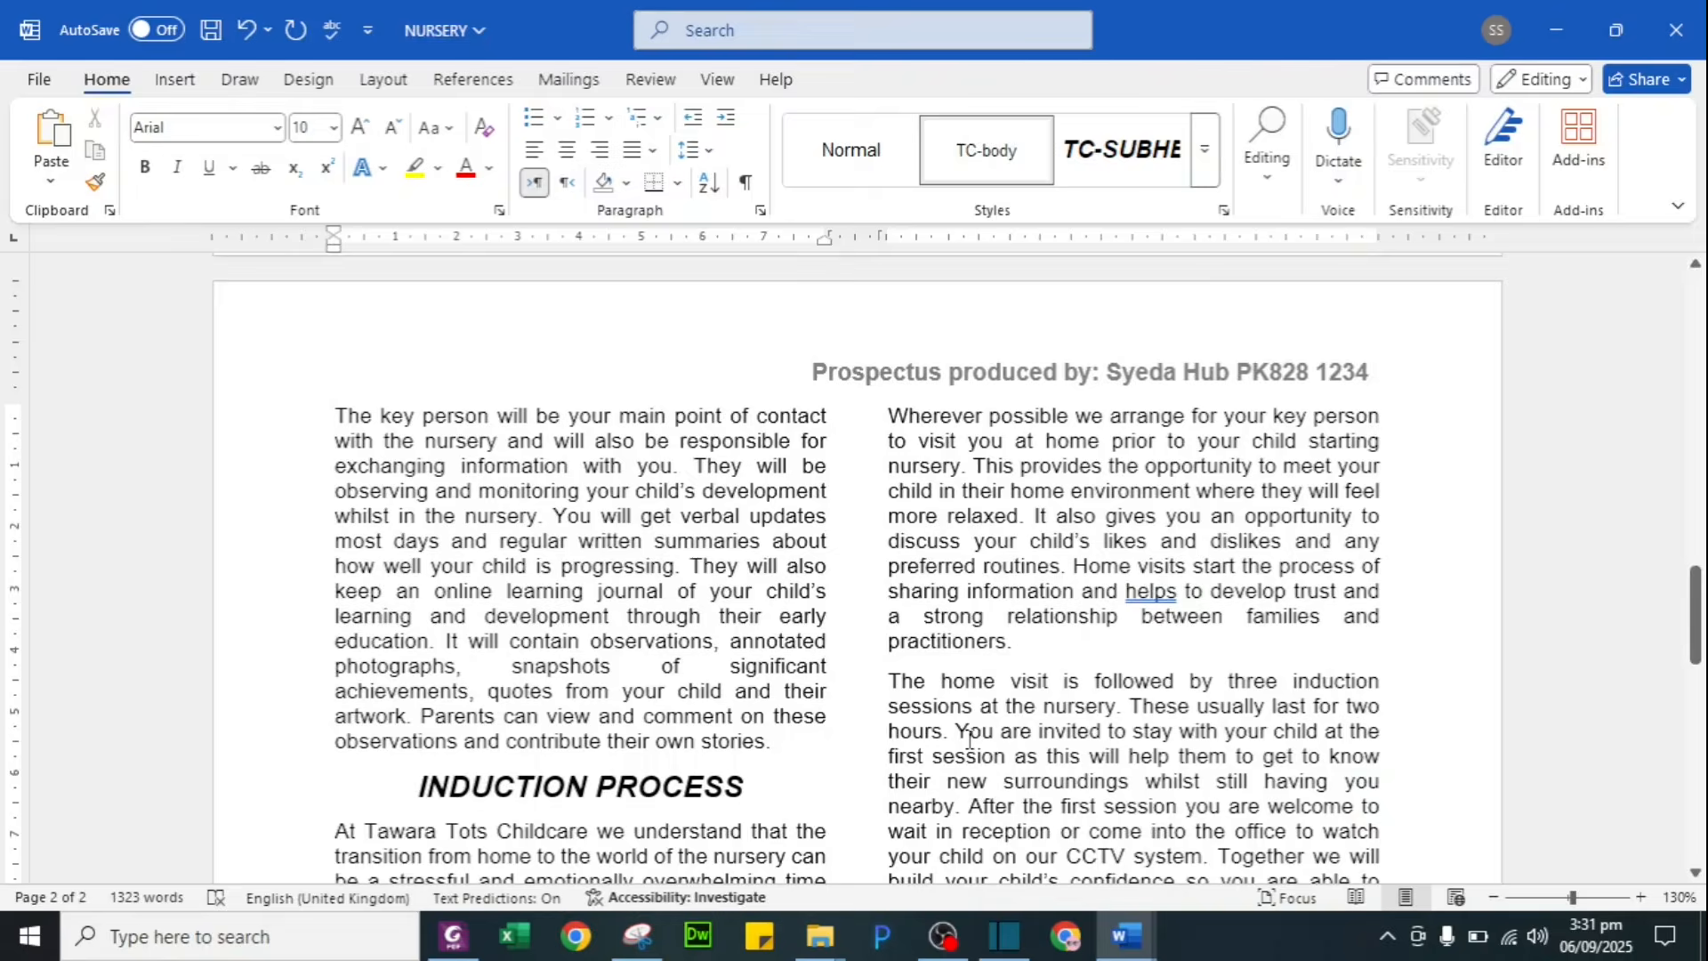
pyautogui.hotkey('ctrl', 'p')
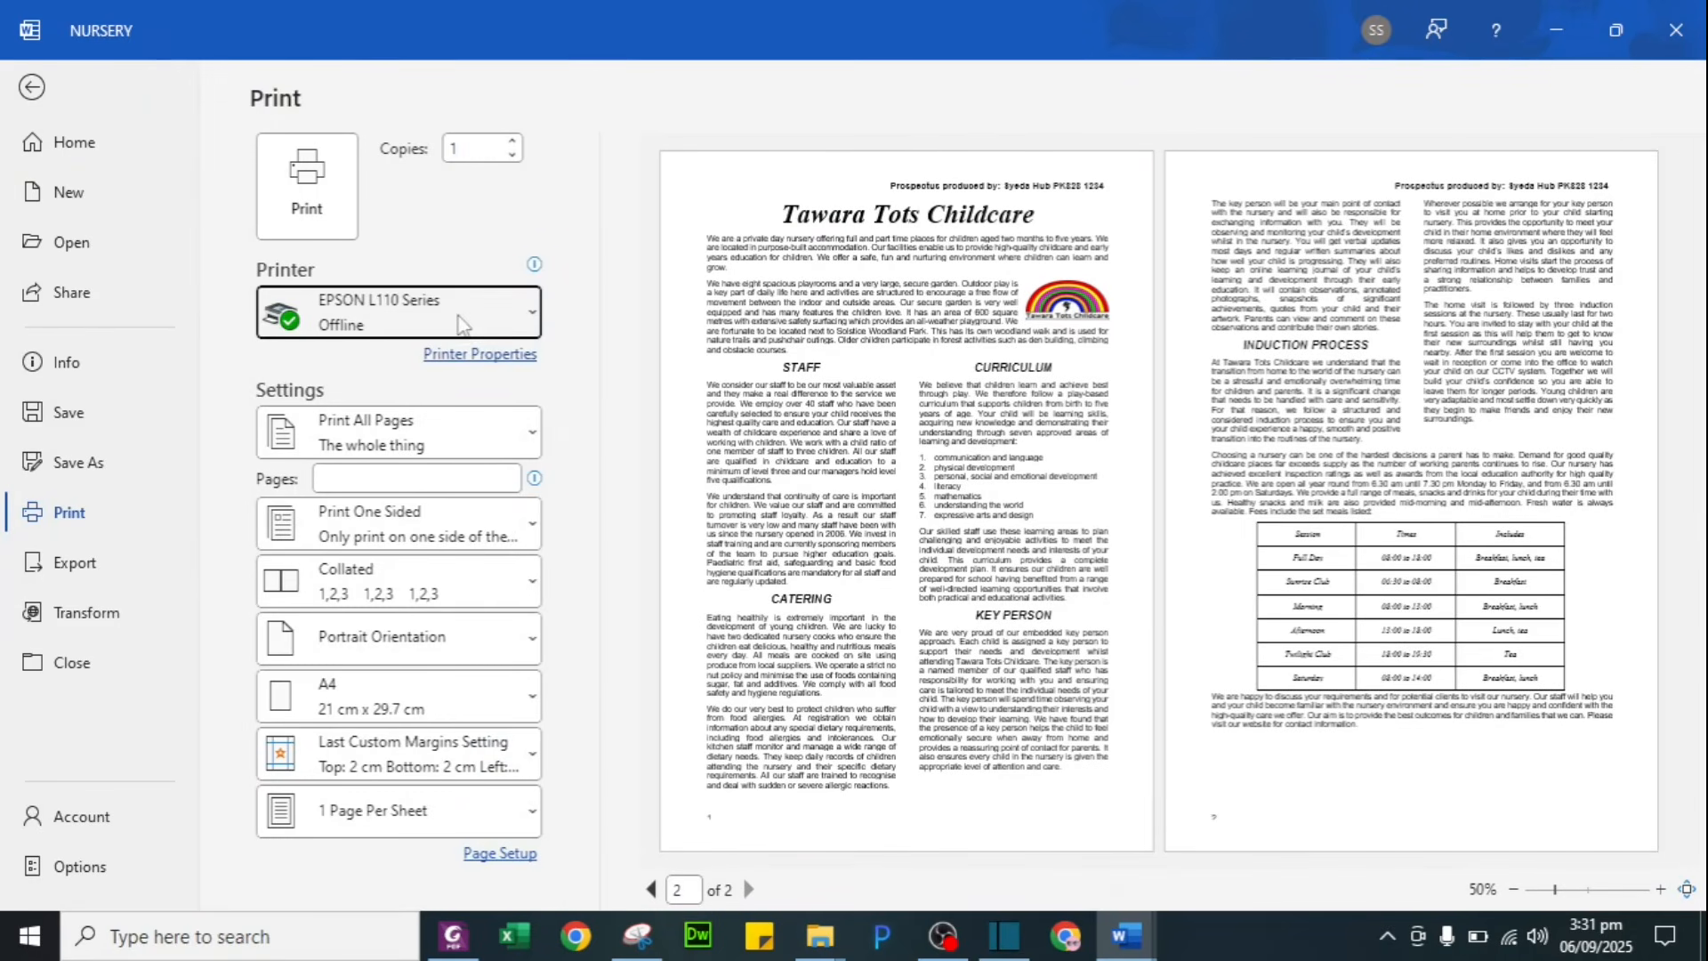
# Step: Choose Foxit PhantomPDF Printer as the prospectus's printer and leave the Print view
pyautogui.click(461, 323)
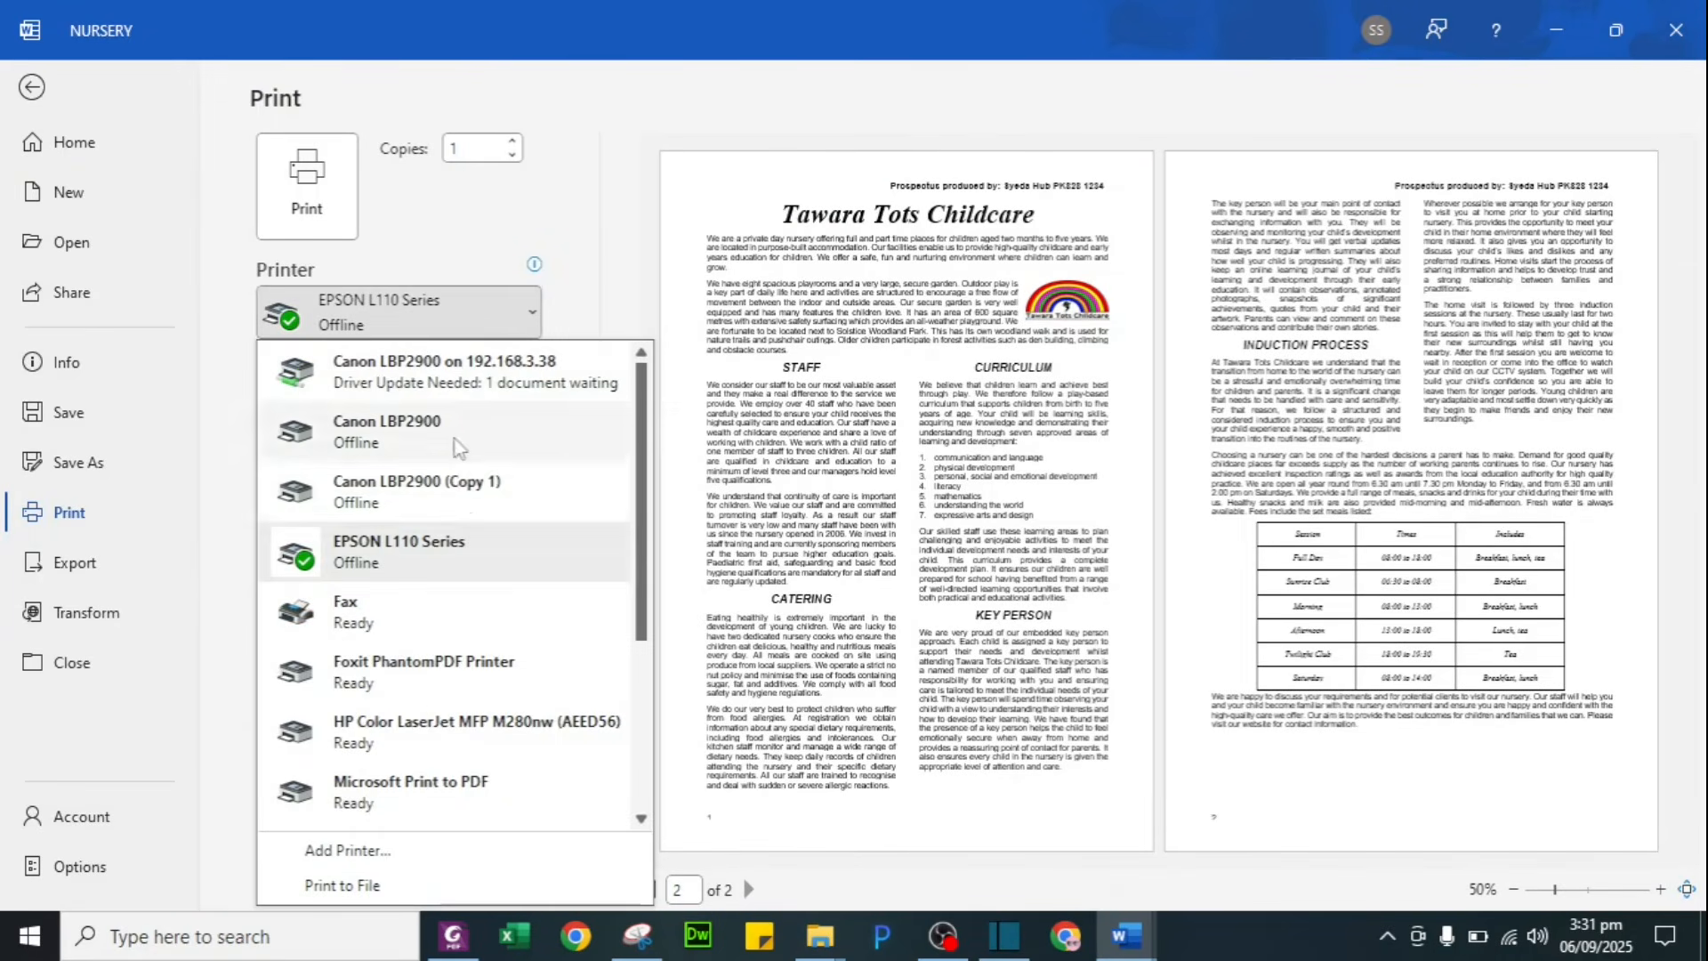
pyautogui.click(418, 673)
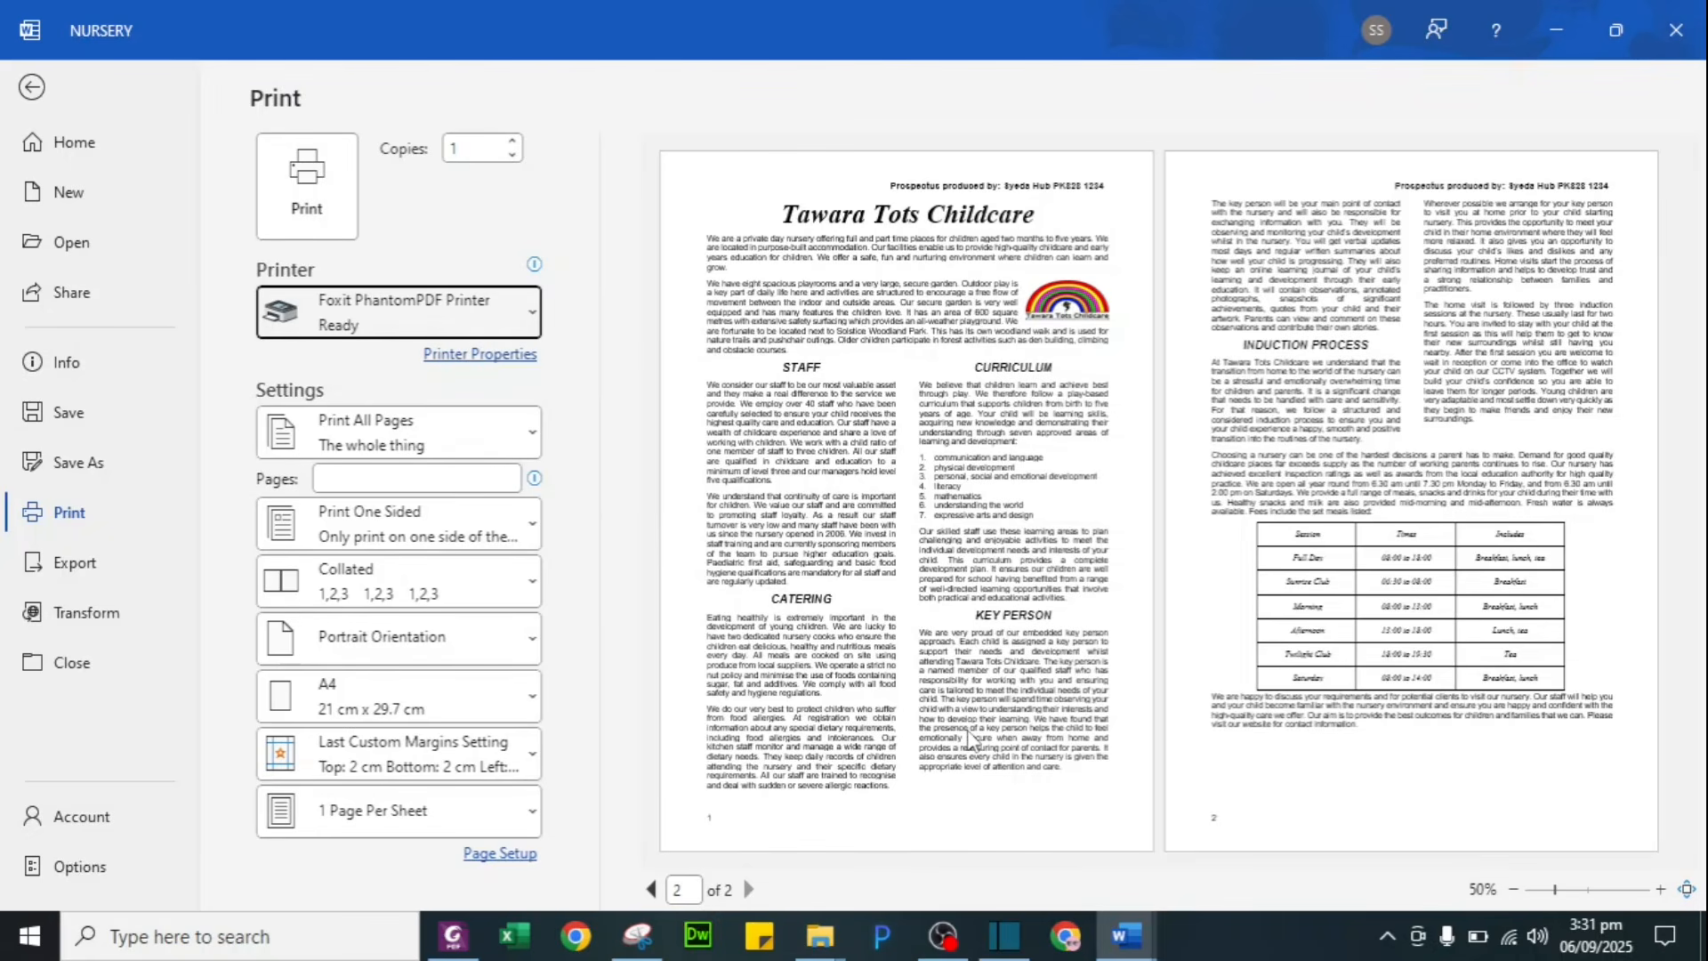
pyautogui.press('Escape')
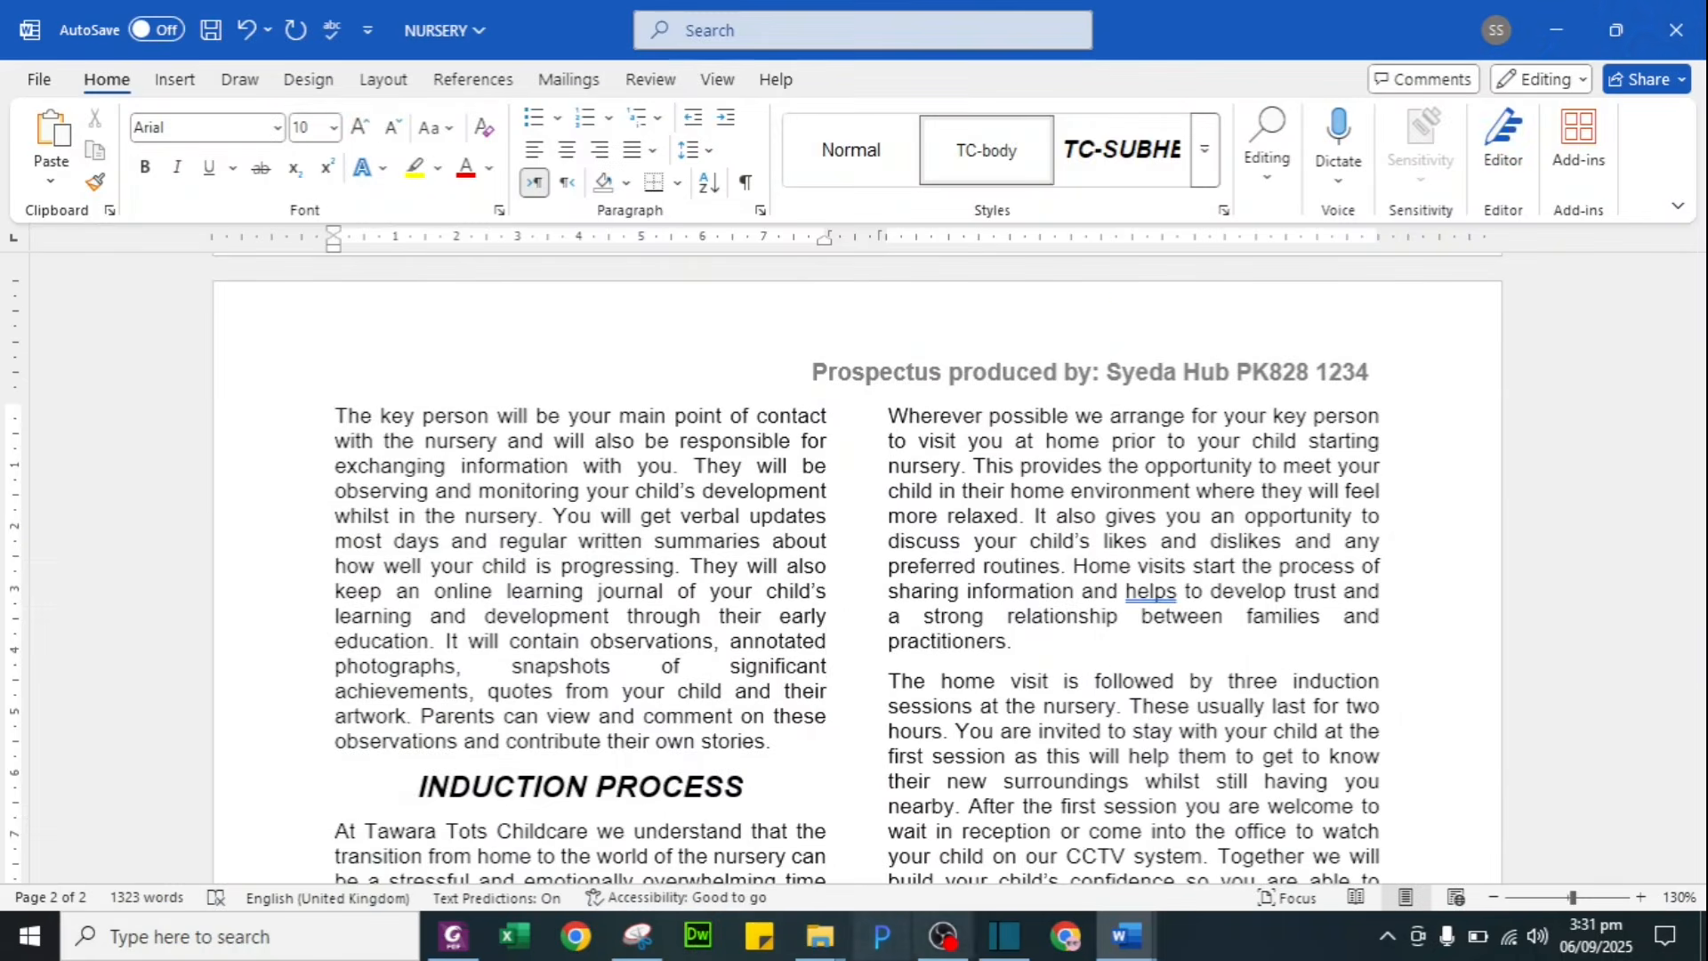
# Step: Open NURSERY.pdf from the Work Area folder in Foxit PhantomPDF
pyautogui.click(819, 936)
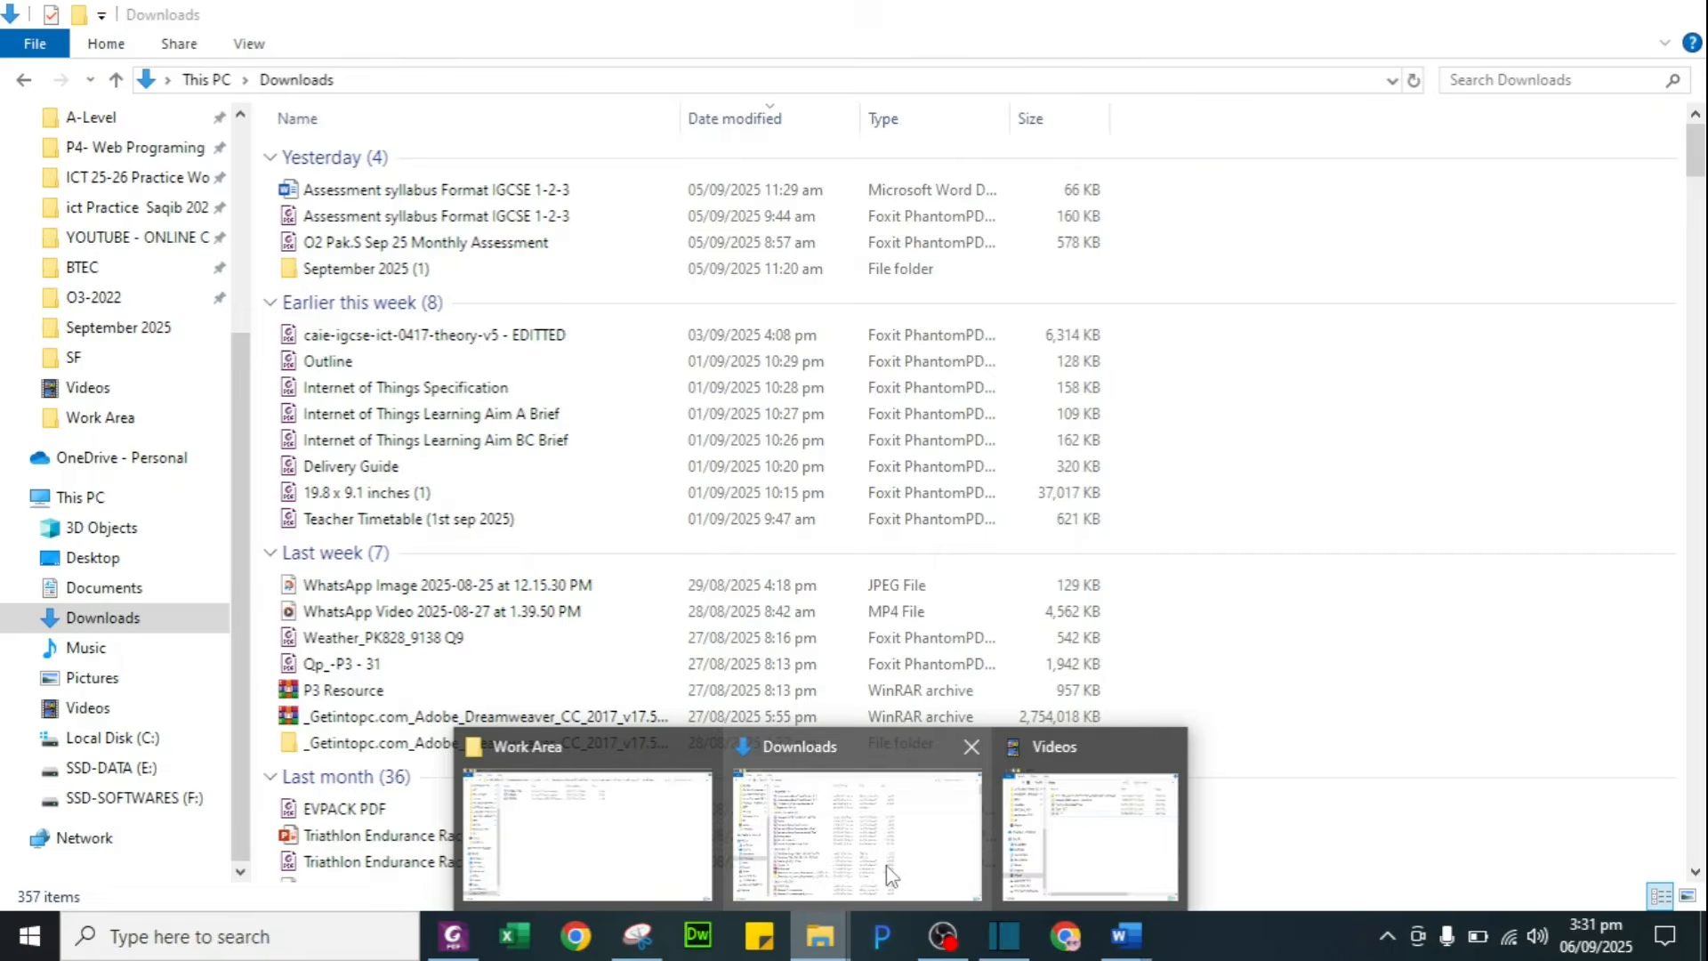
pyautogui.click(564, 854)
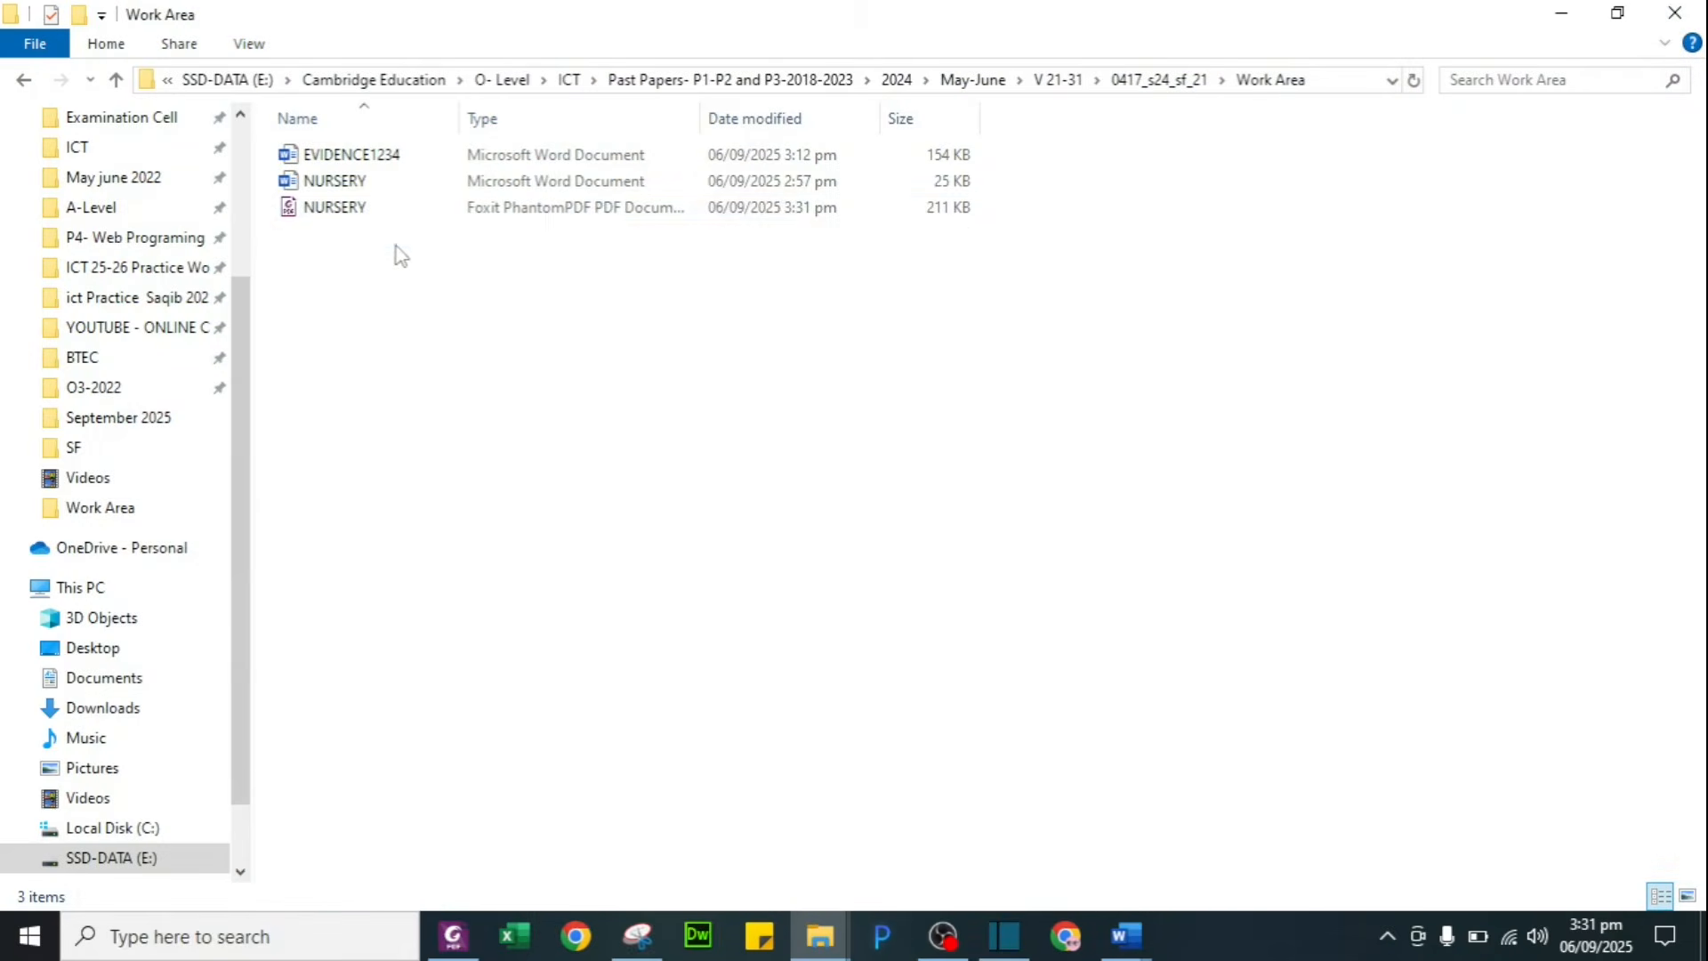
pyautogui.doubleClick(374, 219)
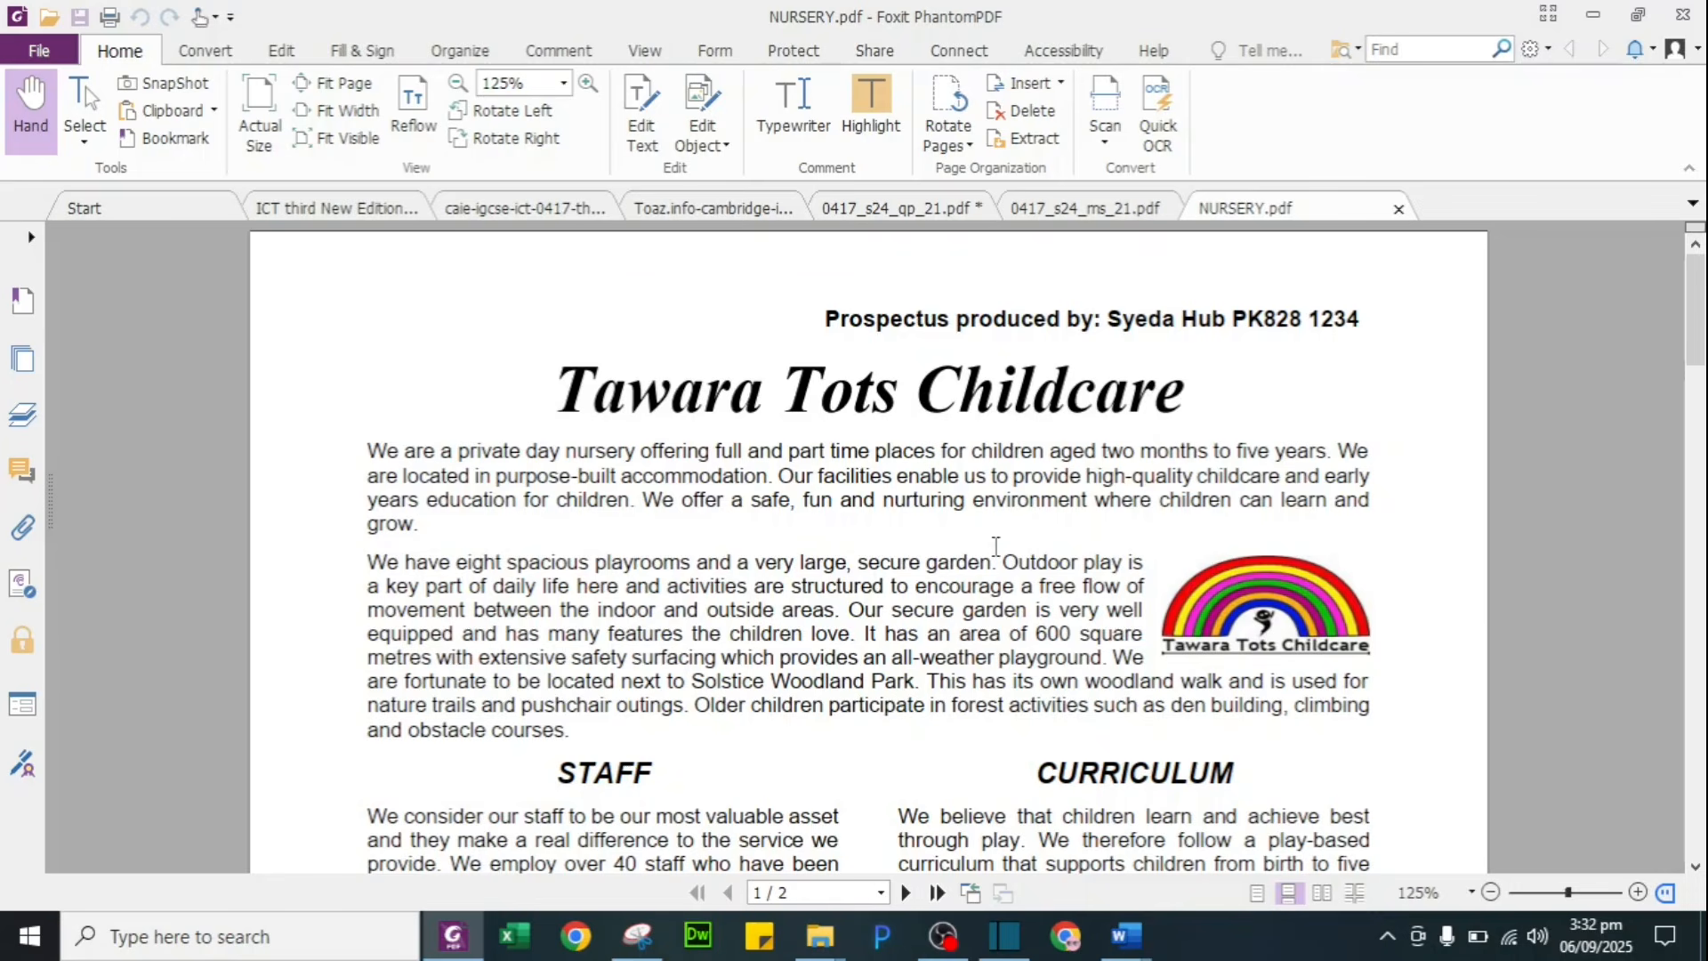
pyautogui.scroll(-4, 995, 545)
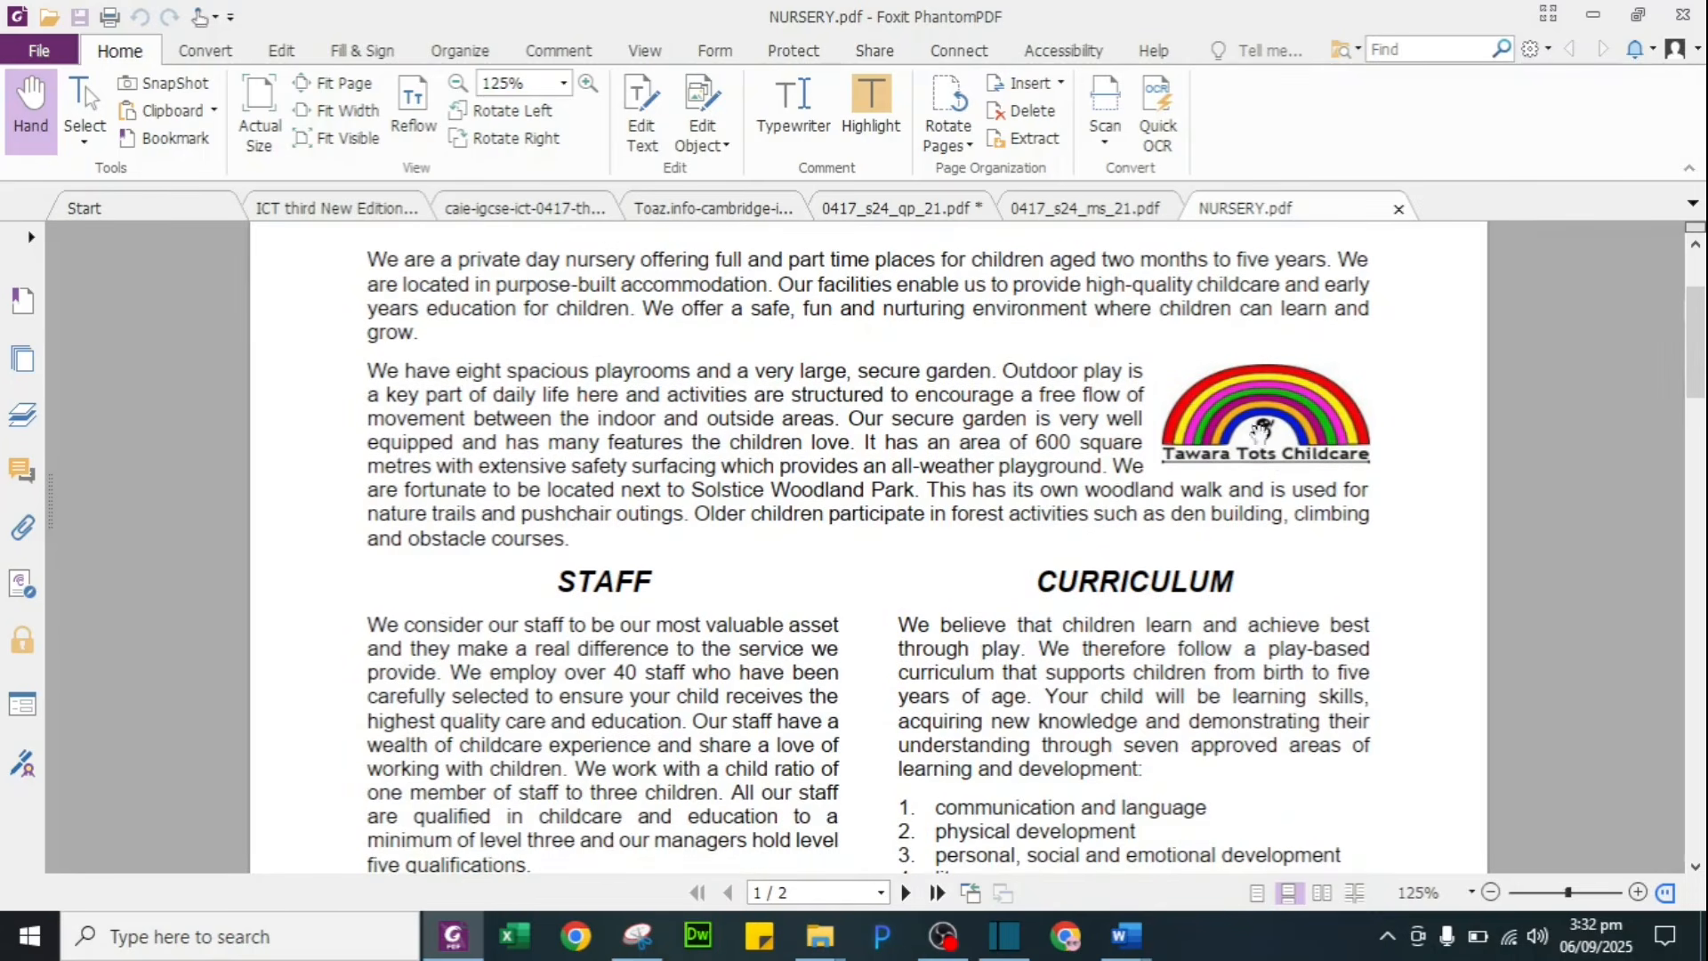
# Step: Review both prospectus pages and the table in the PDF, then switch back to Word
pyautogui.scroll(-3, 909, 613)
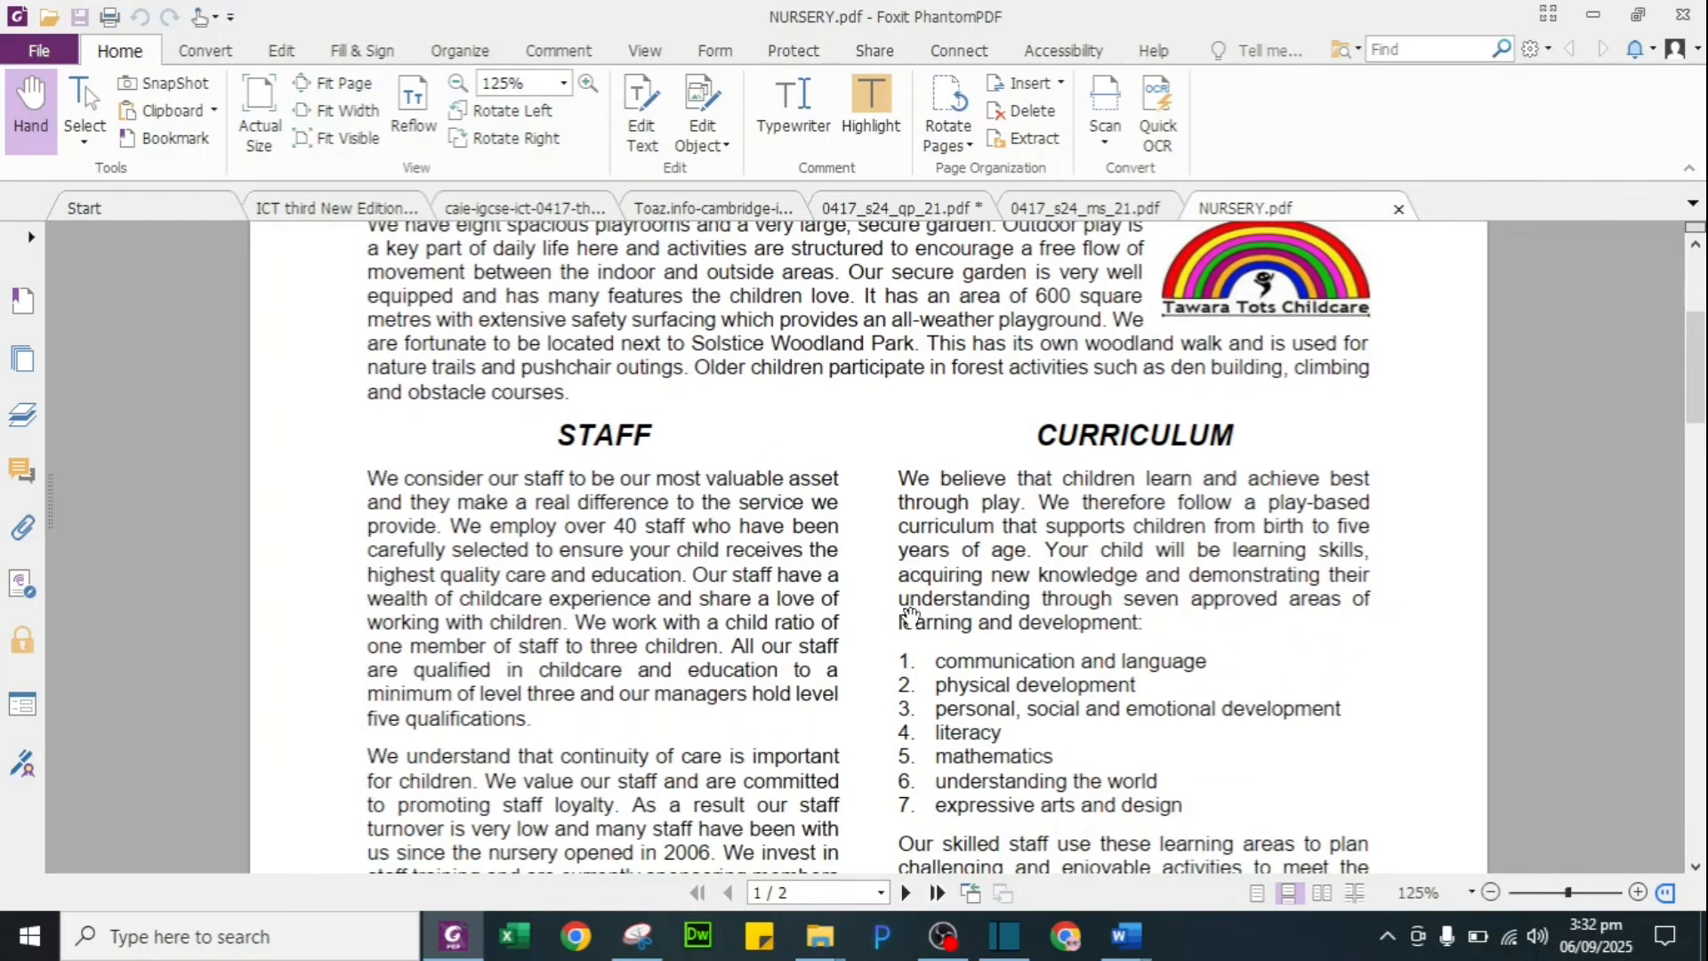
pyautogui.scroll(-2, 909, 613)
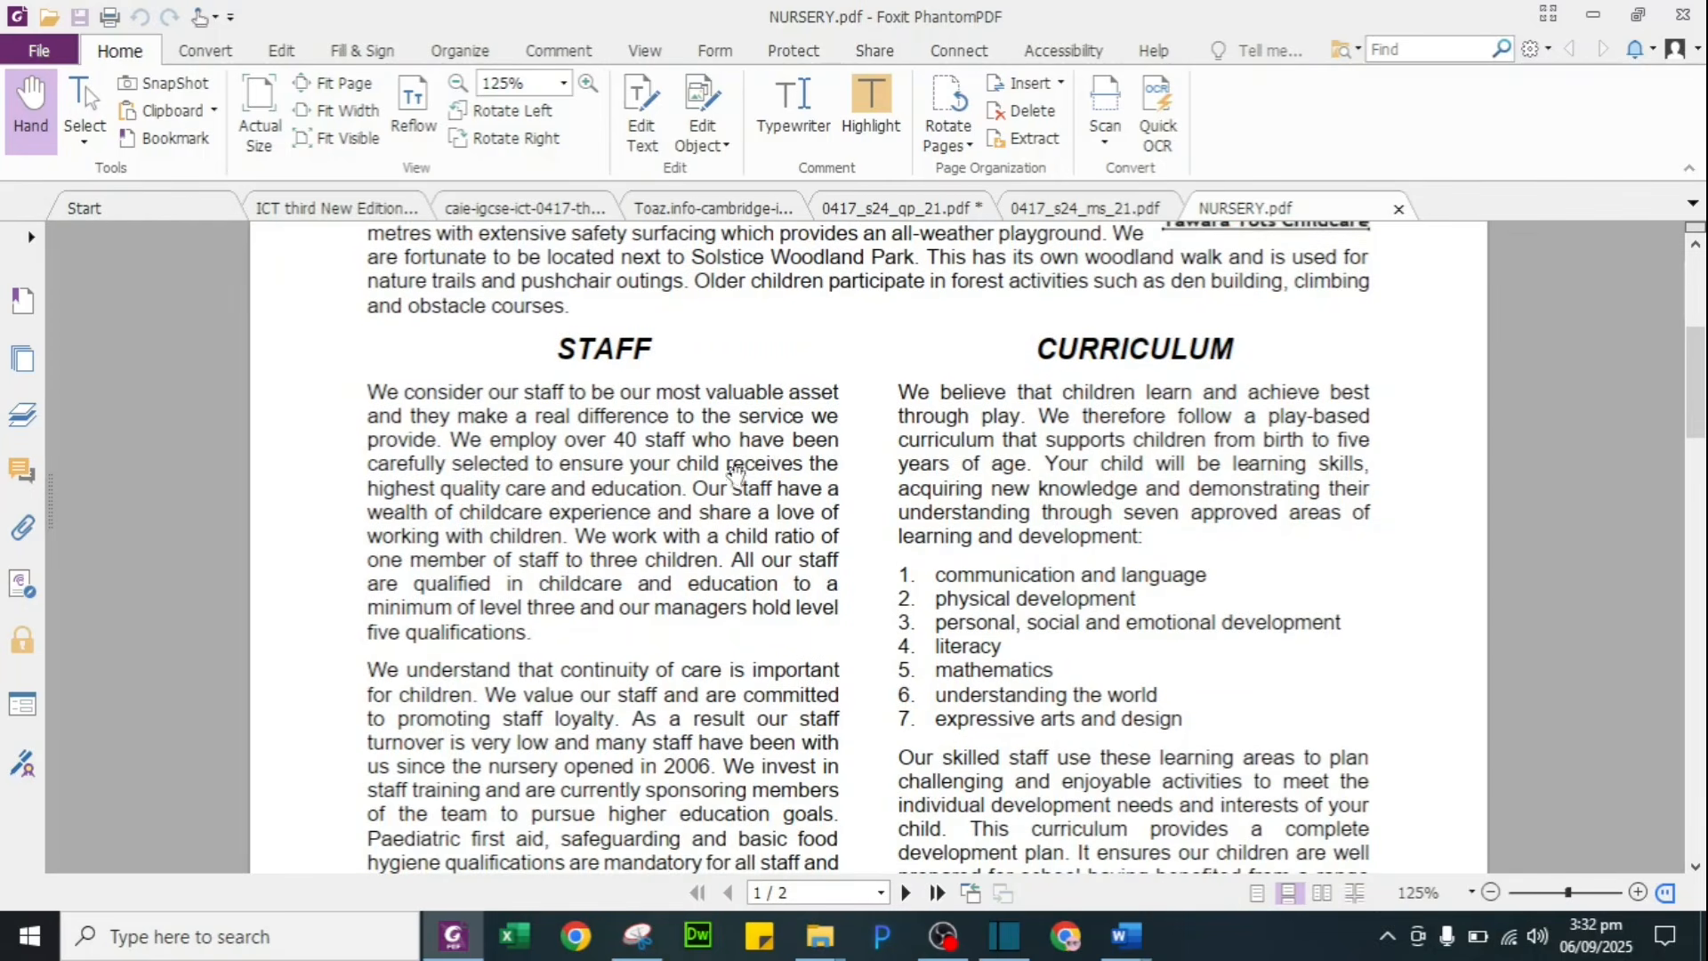
pyautogui.scroll(-3, 958, 684)
pyautogui.scroll(-8, 960, 518)
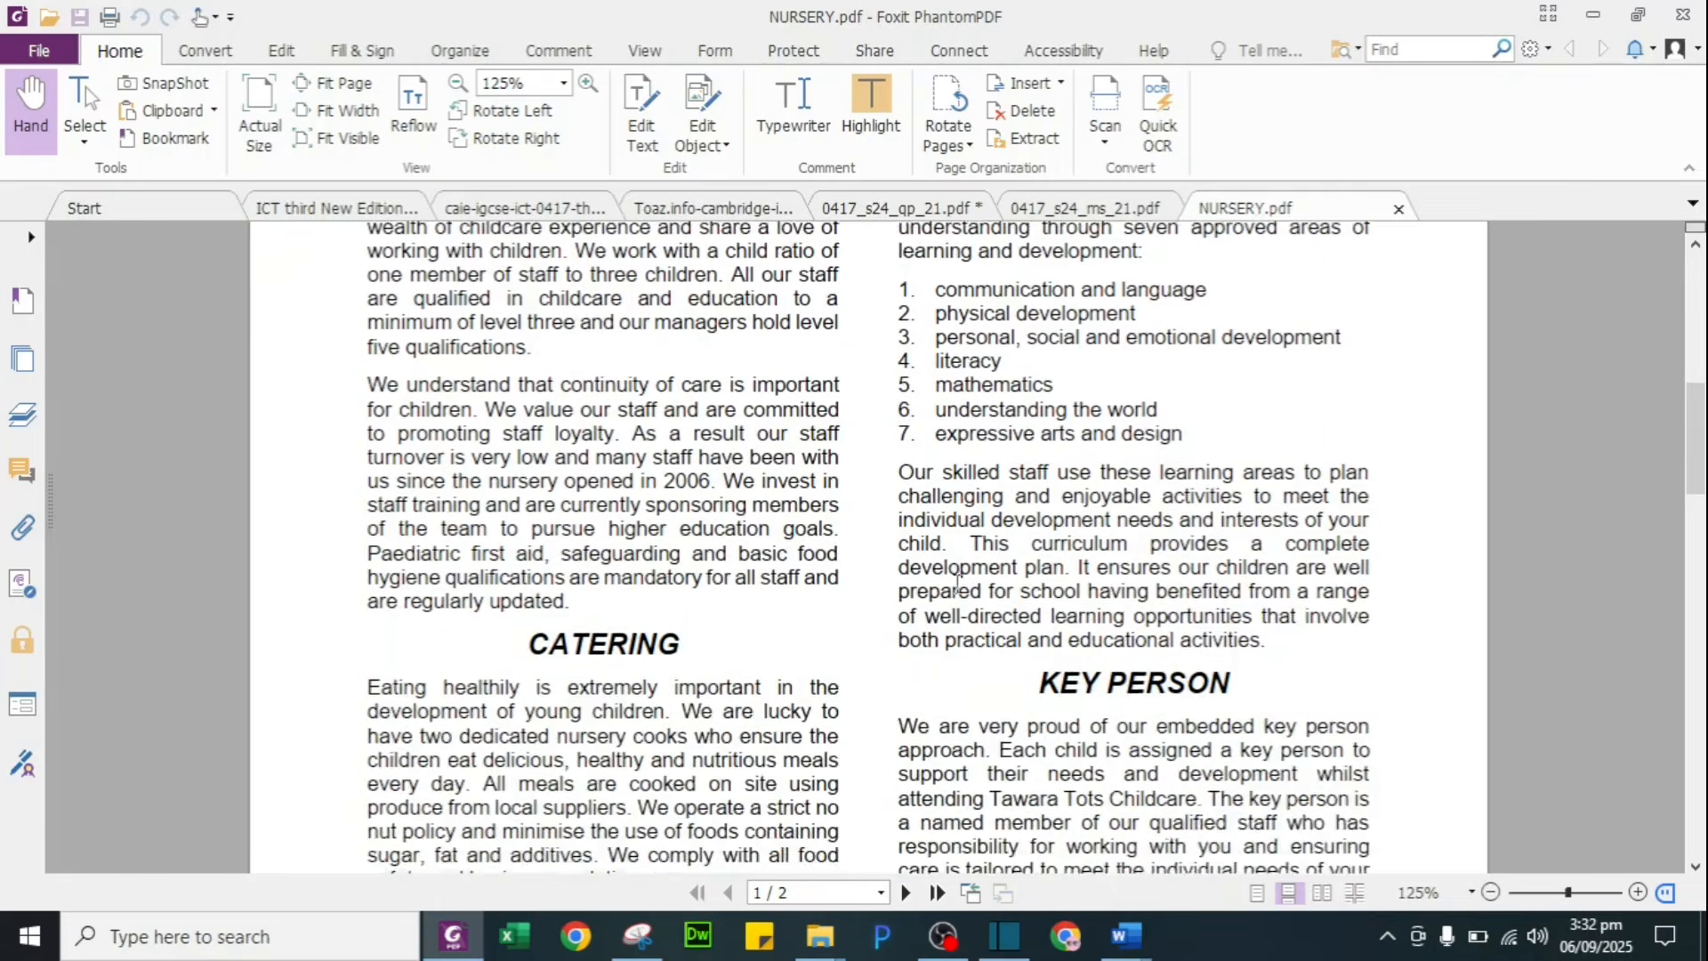
pyautogui.scroll(-5, 908, 766)
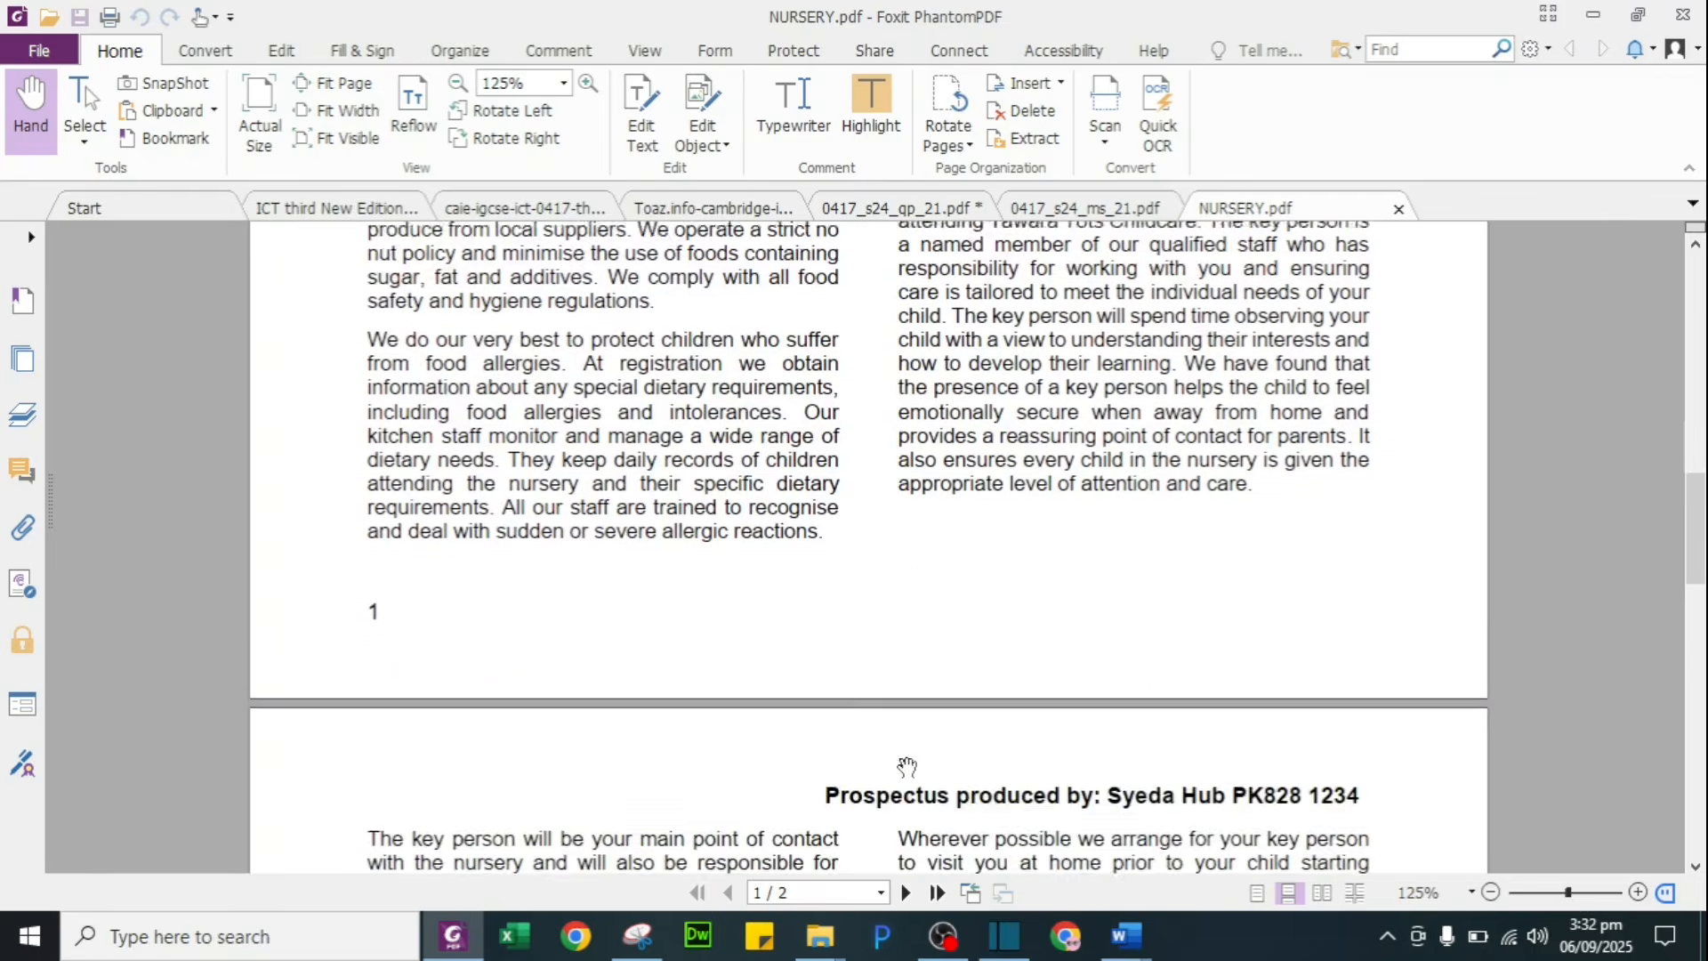
pyautogui.scroll(-10, 845, 754)
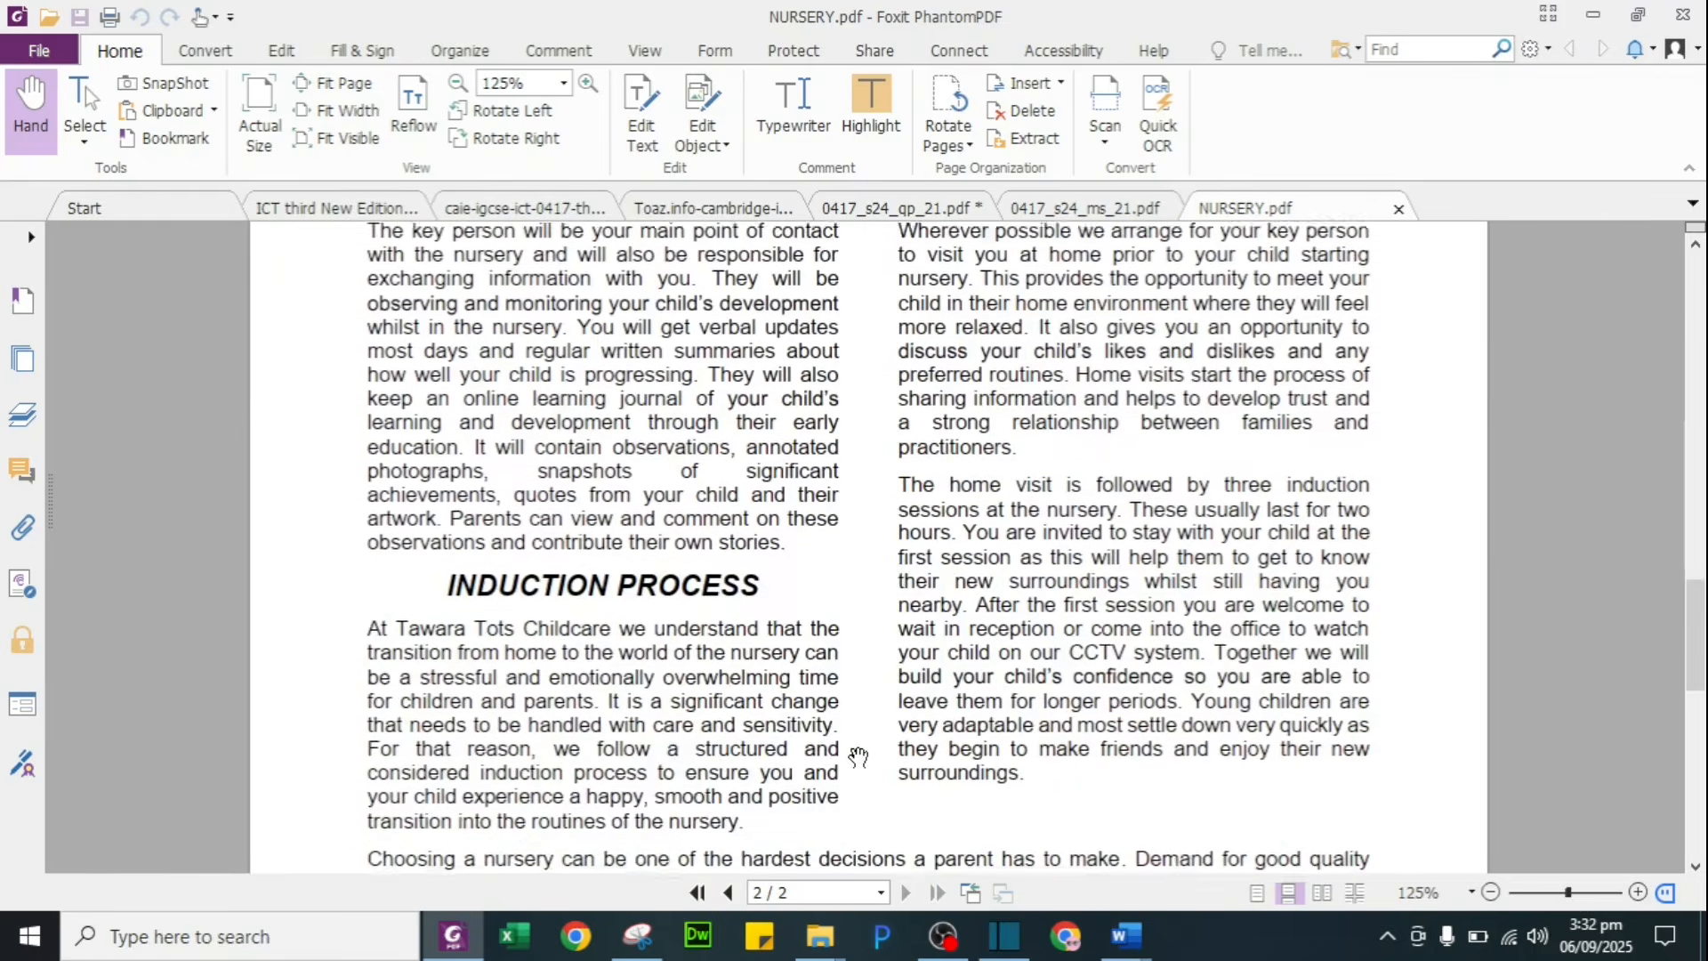
pyautogui.scroll(-6, 858, 756)
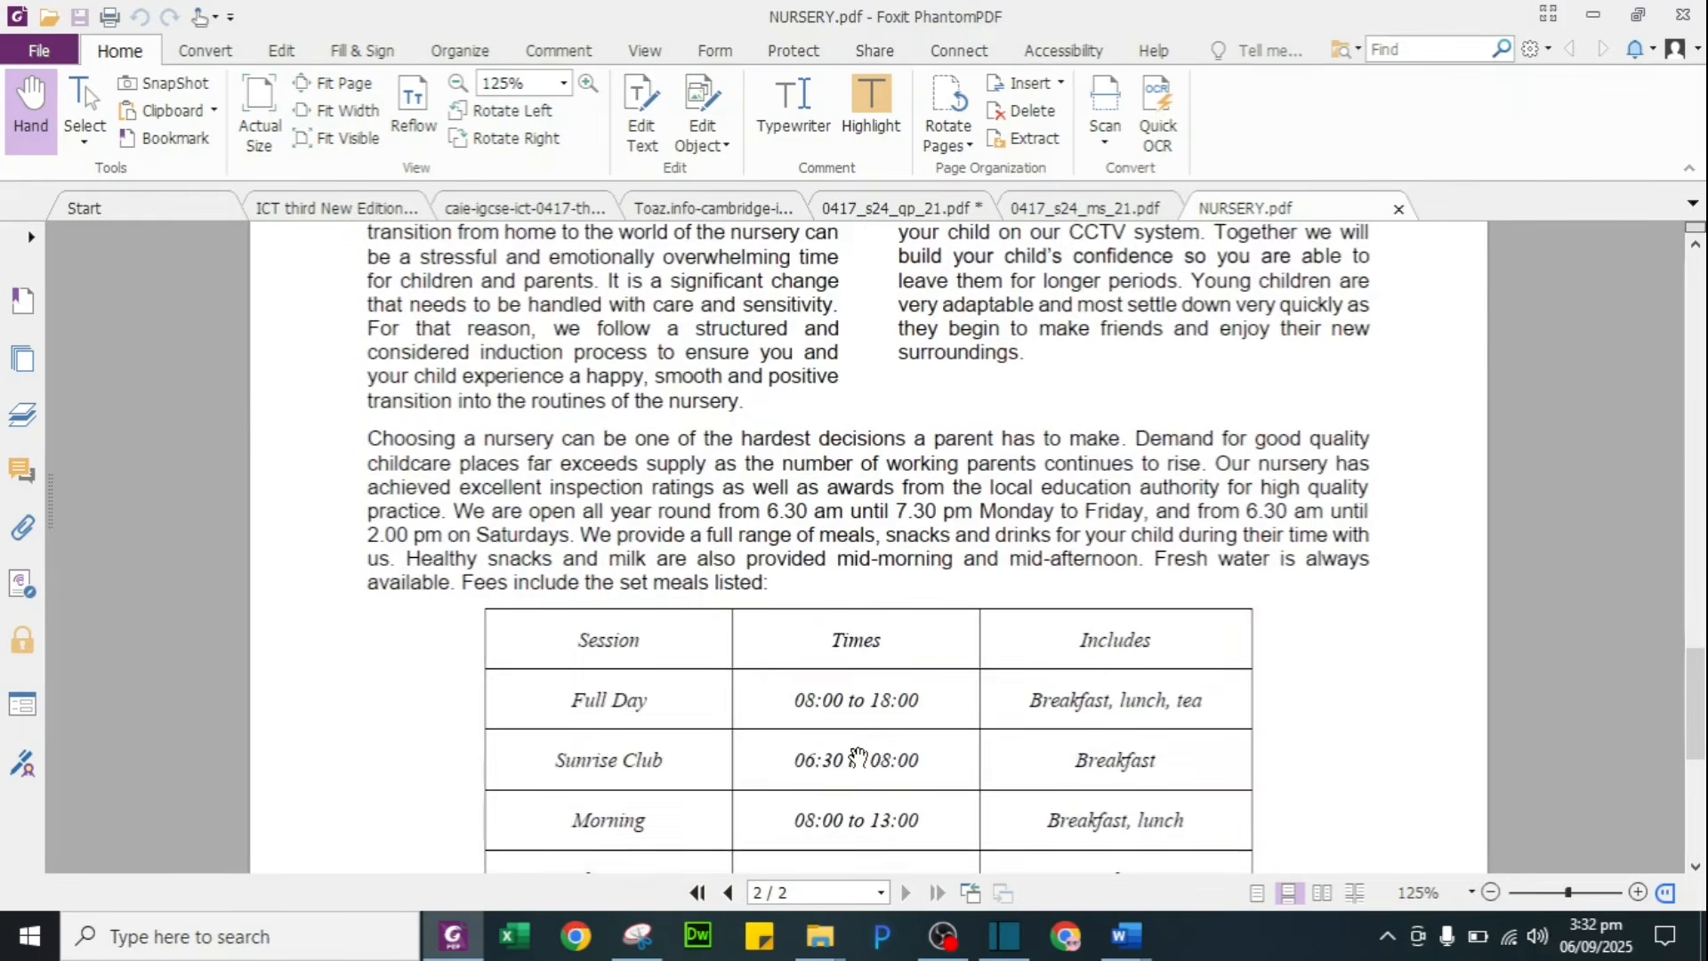
pyautogui.scroll(-3, 1209, 782)
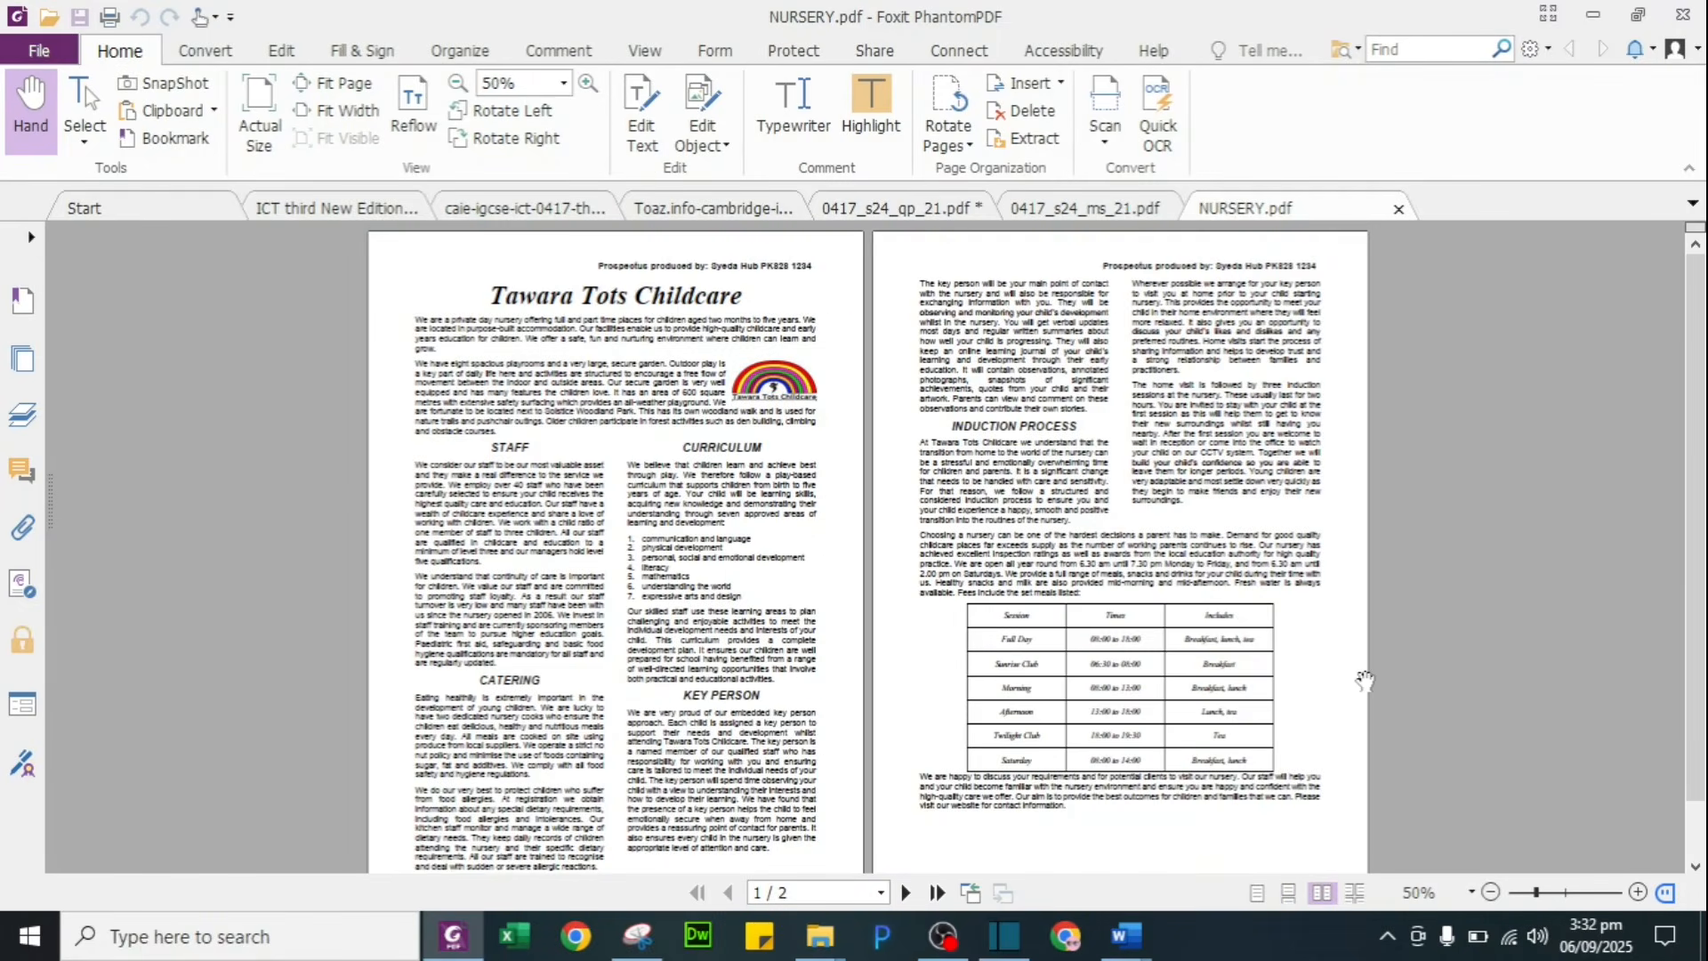
pyautogui.scroll(-1, 1364, 680)
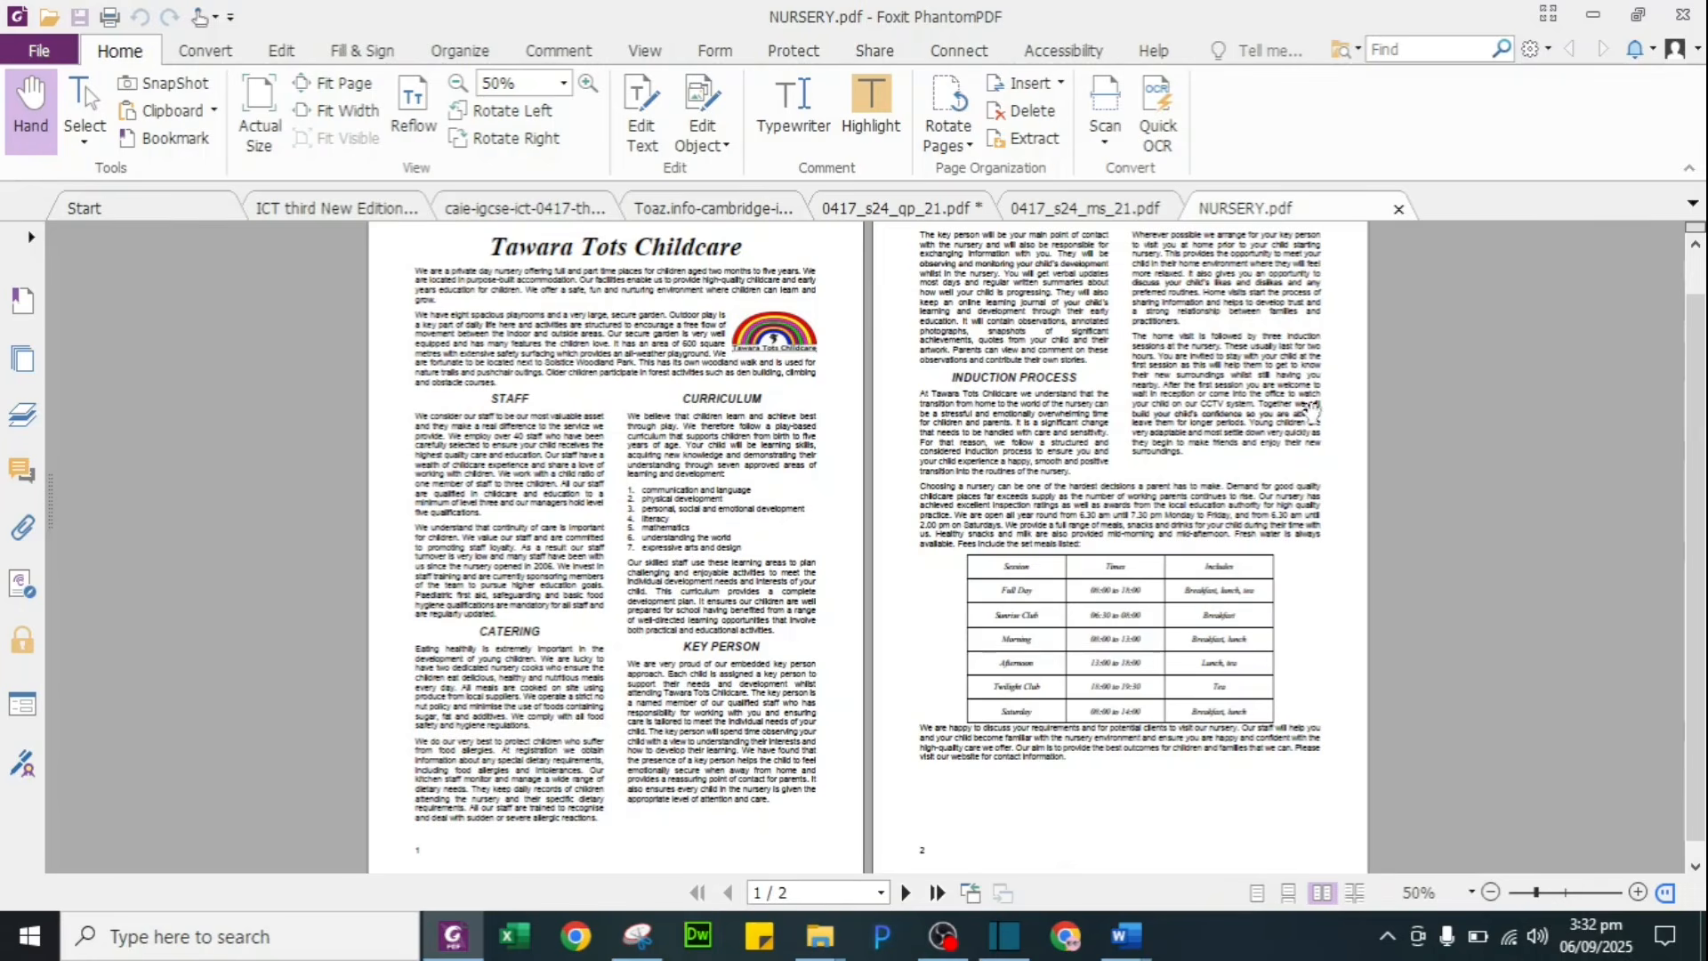
pyautogui.hotkey('alt', 'Tab')
pyautogui.hotkey('alt', 'Tab')
pyautogui.press('Tab')
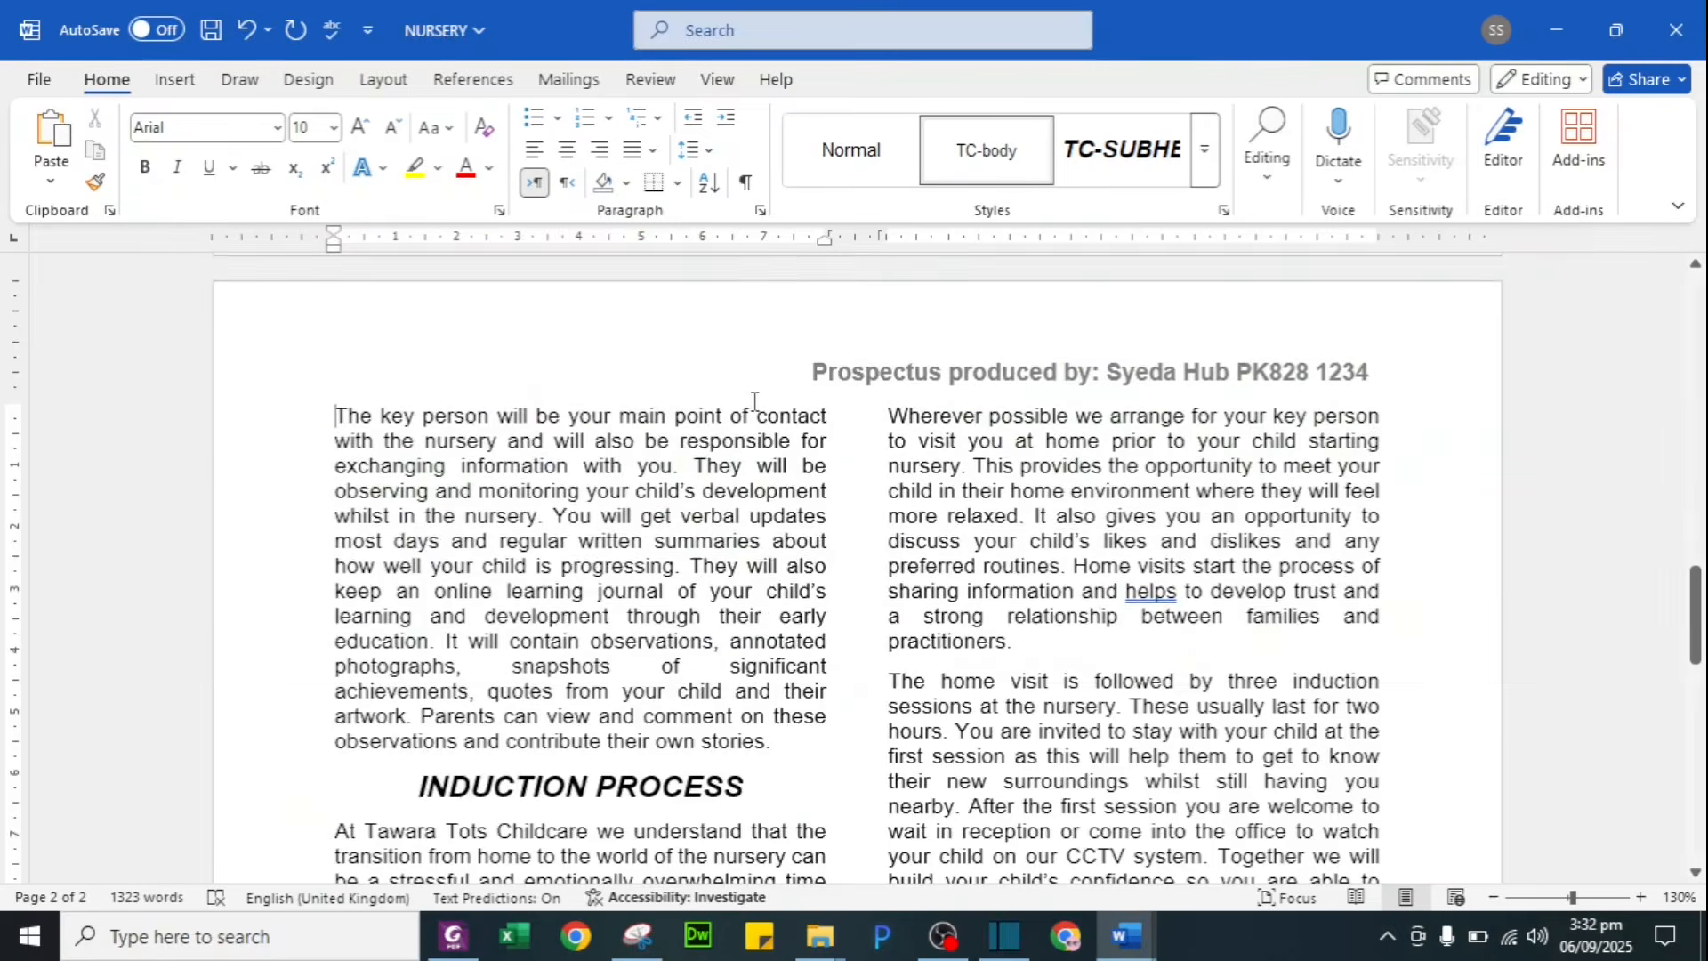
# Step: Show question 10's proofreading checklist on page 5 of 0417_s24_qp_21.pdf
pyautogui.scroll(-3, 770, 601)
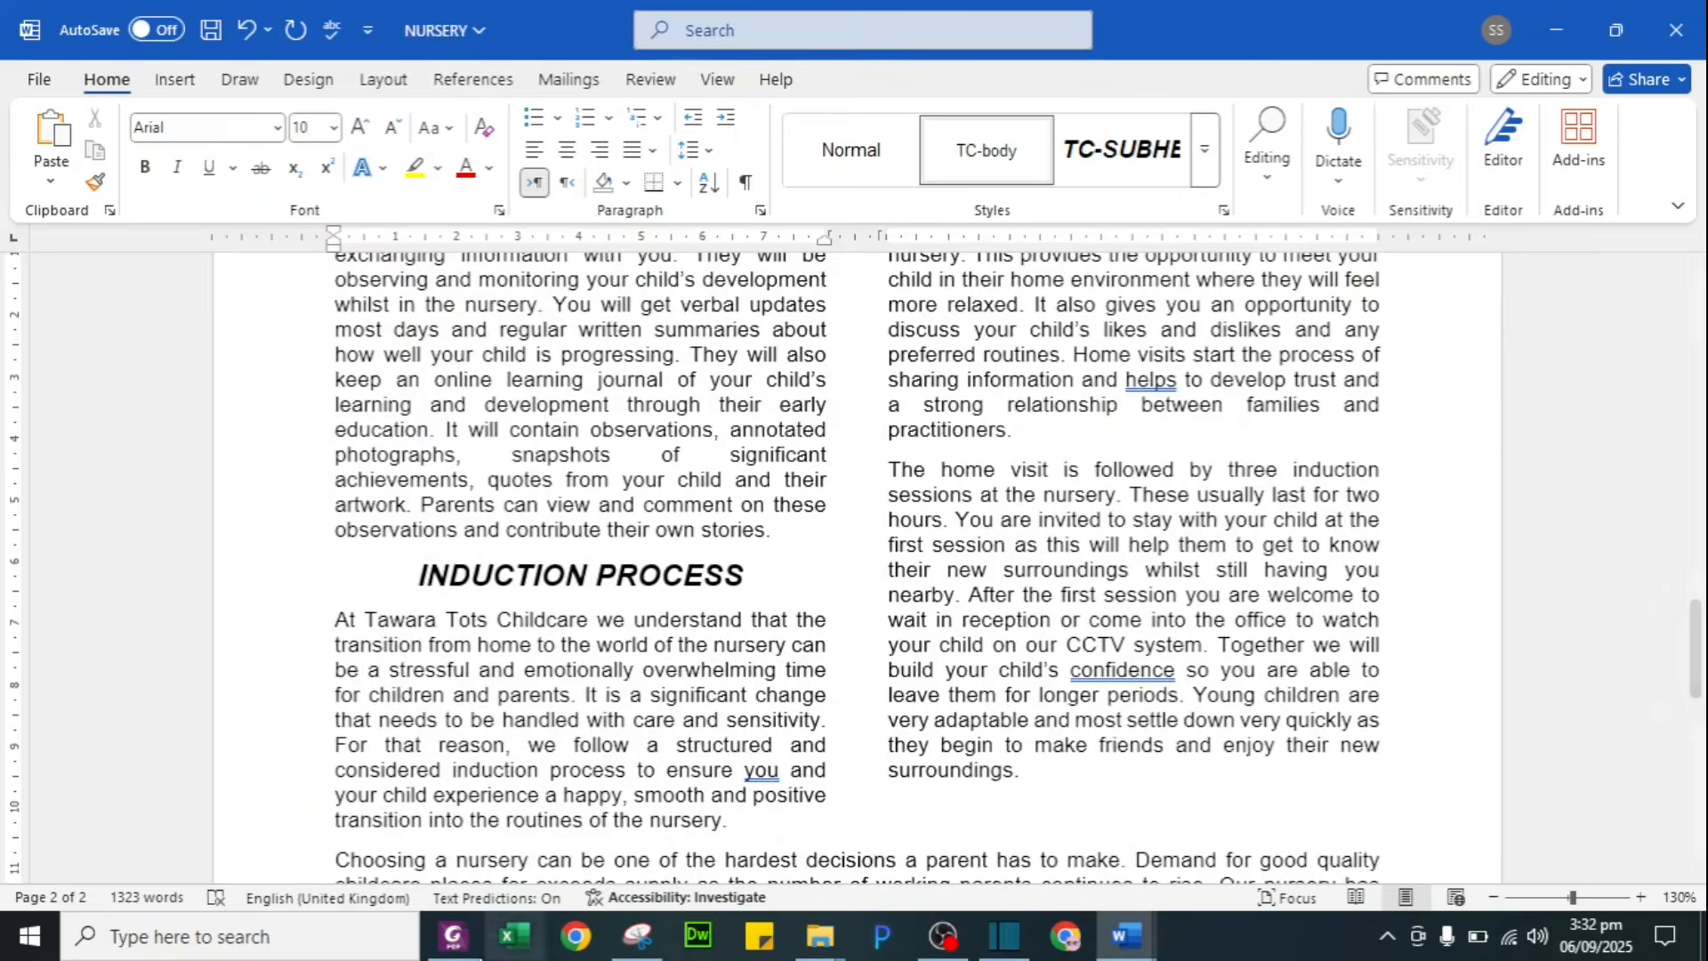
pyautogui.click(438, 942)
pyautogui.click(943, 209)
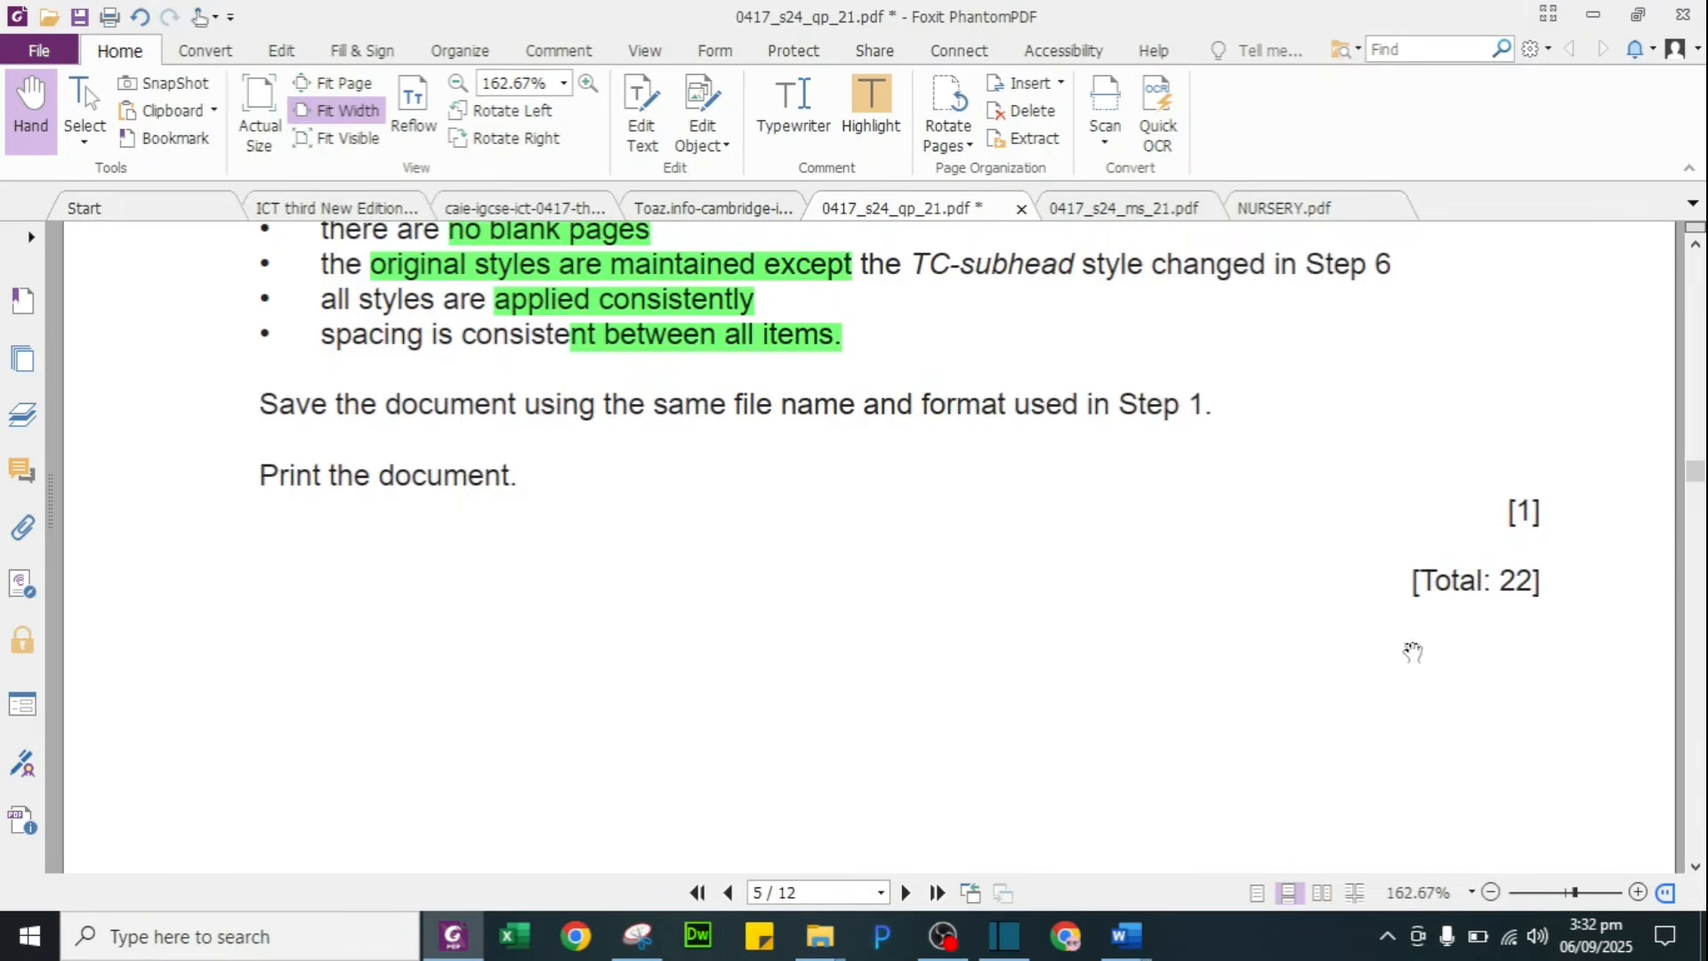
pyautogui.scroll(-10, 899, 732)
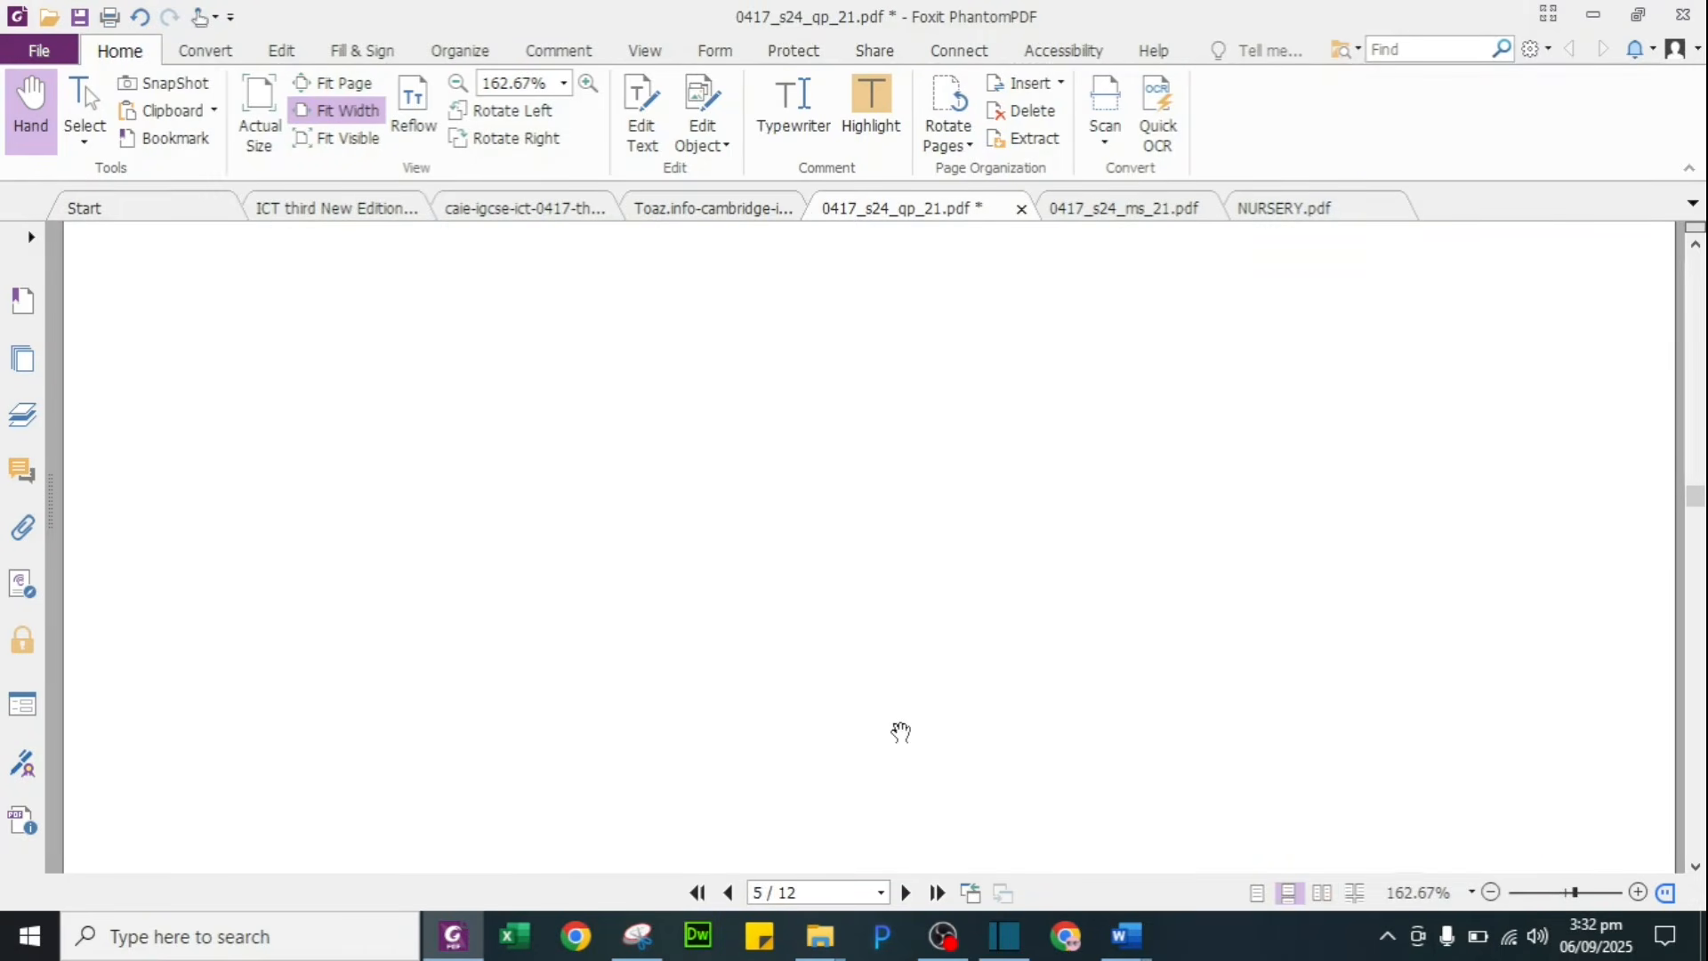
pyautogui.scroll(-5, 899, 732)
pyautogui.scroll(12, 900, 732)
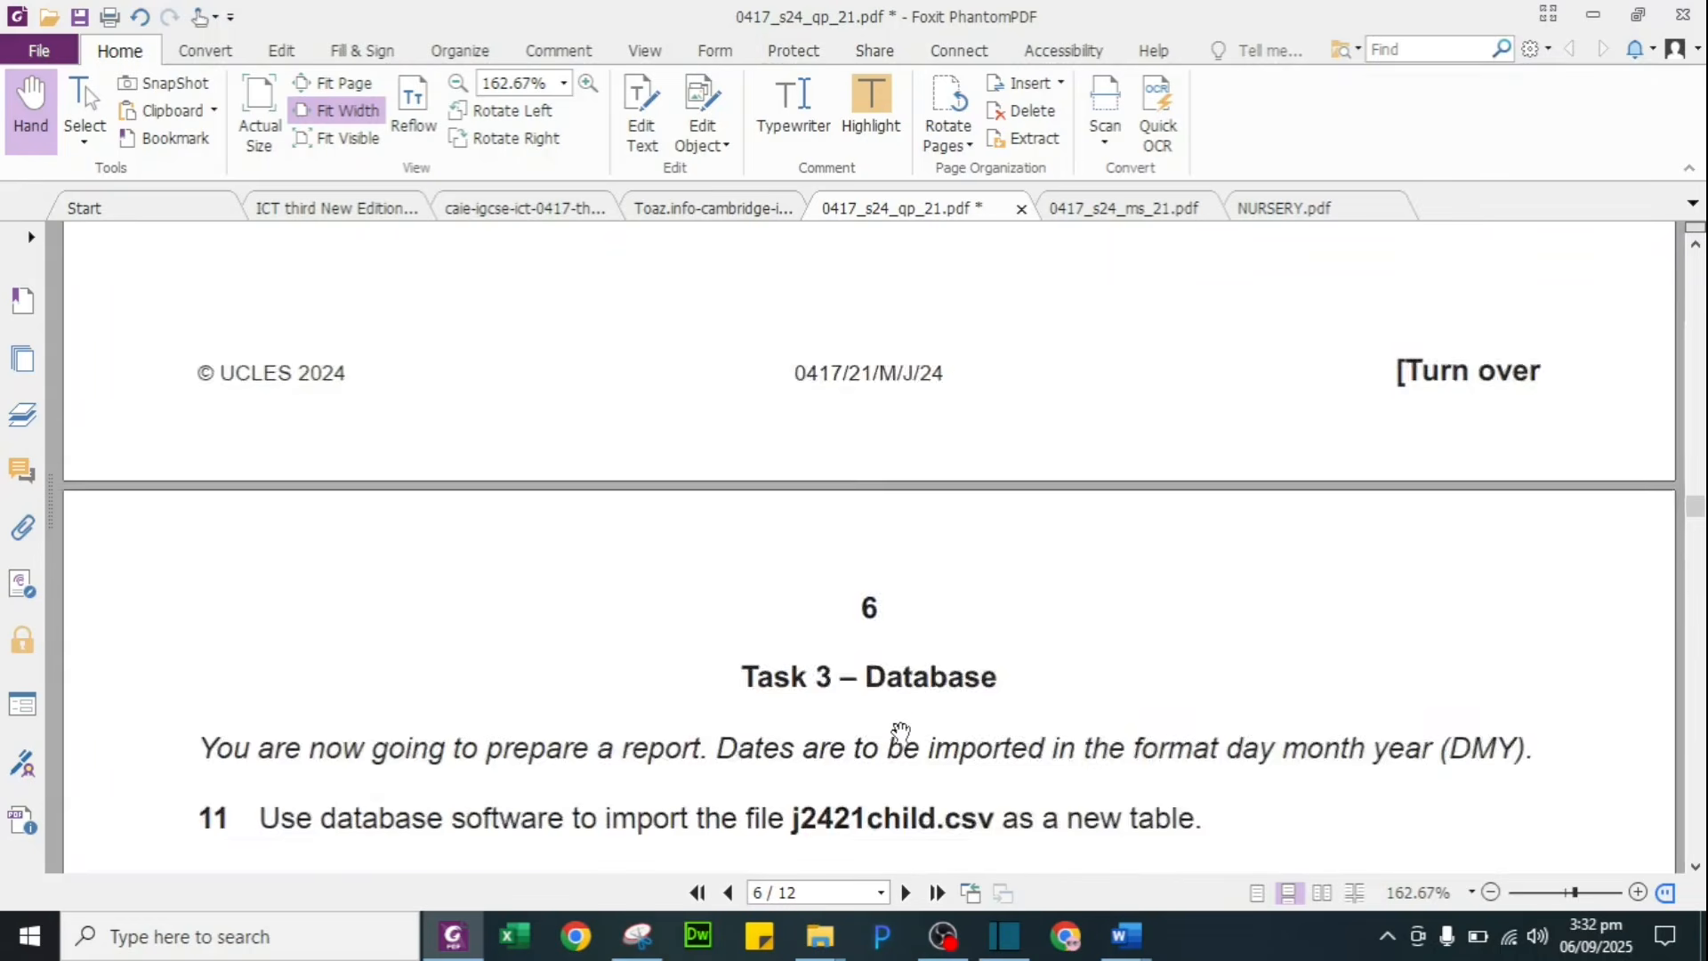
pyautogui.scroll(8, 900, 732)
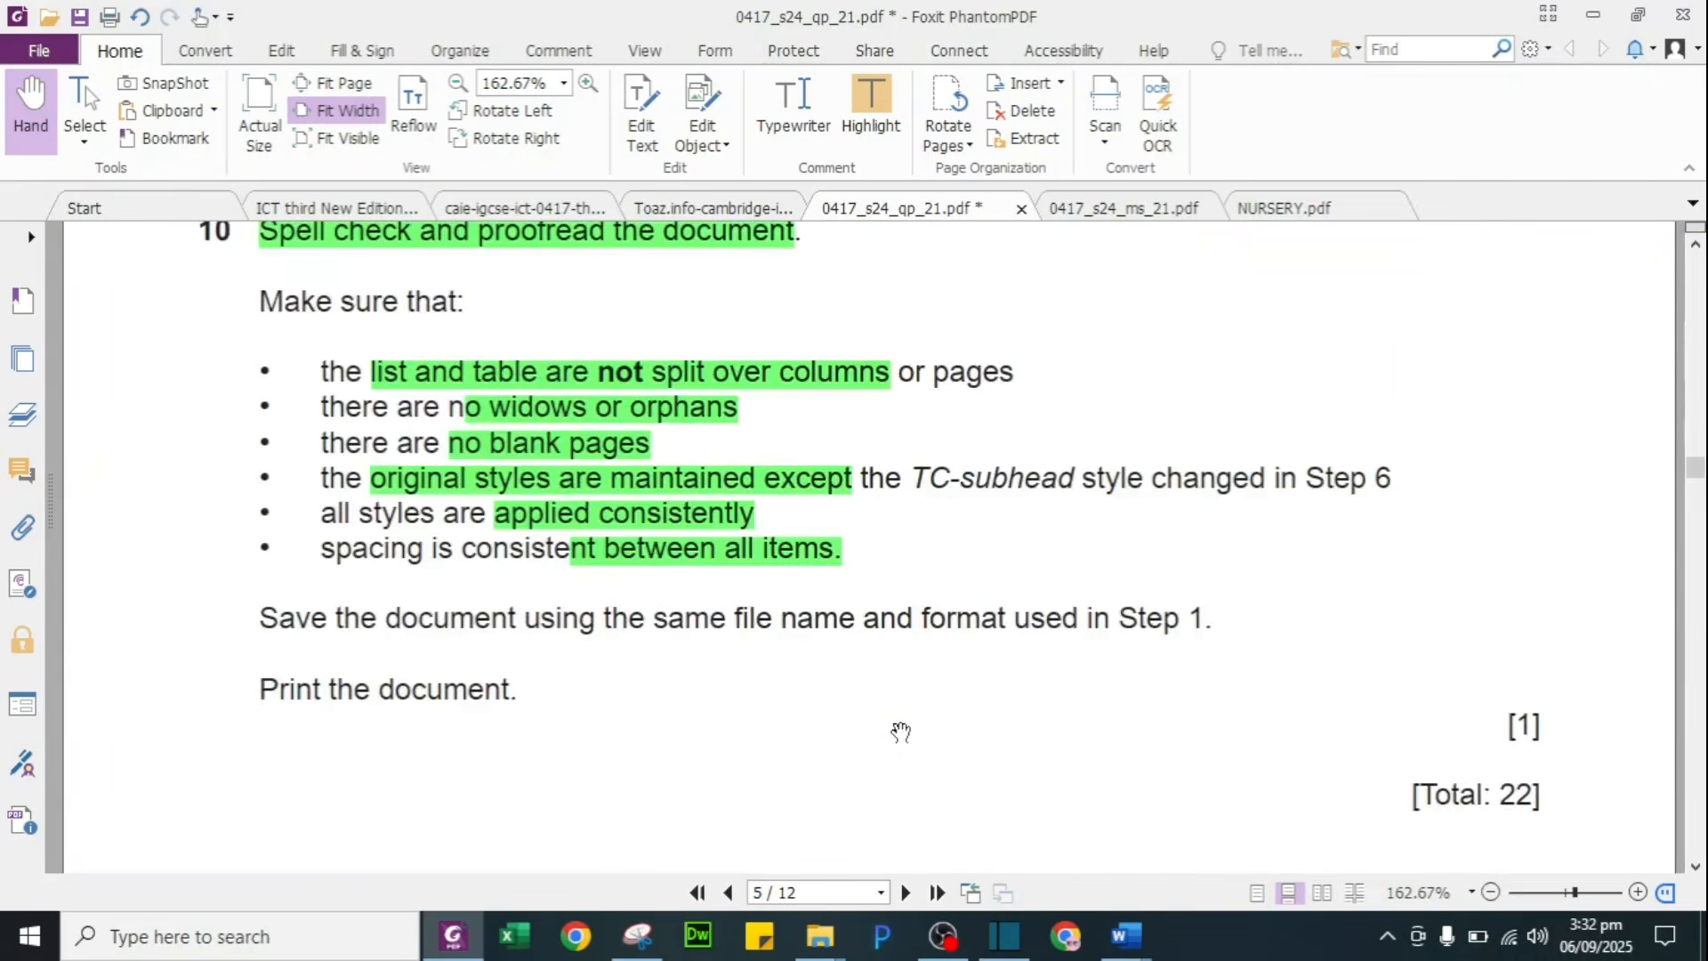
pyautogui.scroll(-1, 900, 732)
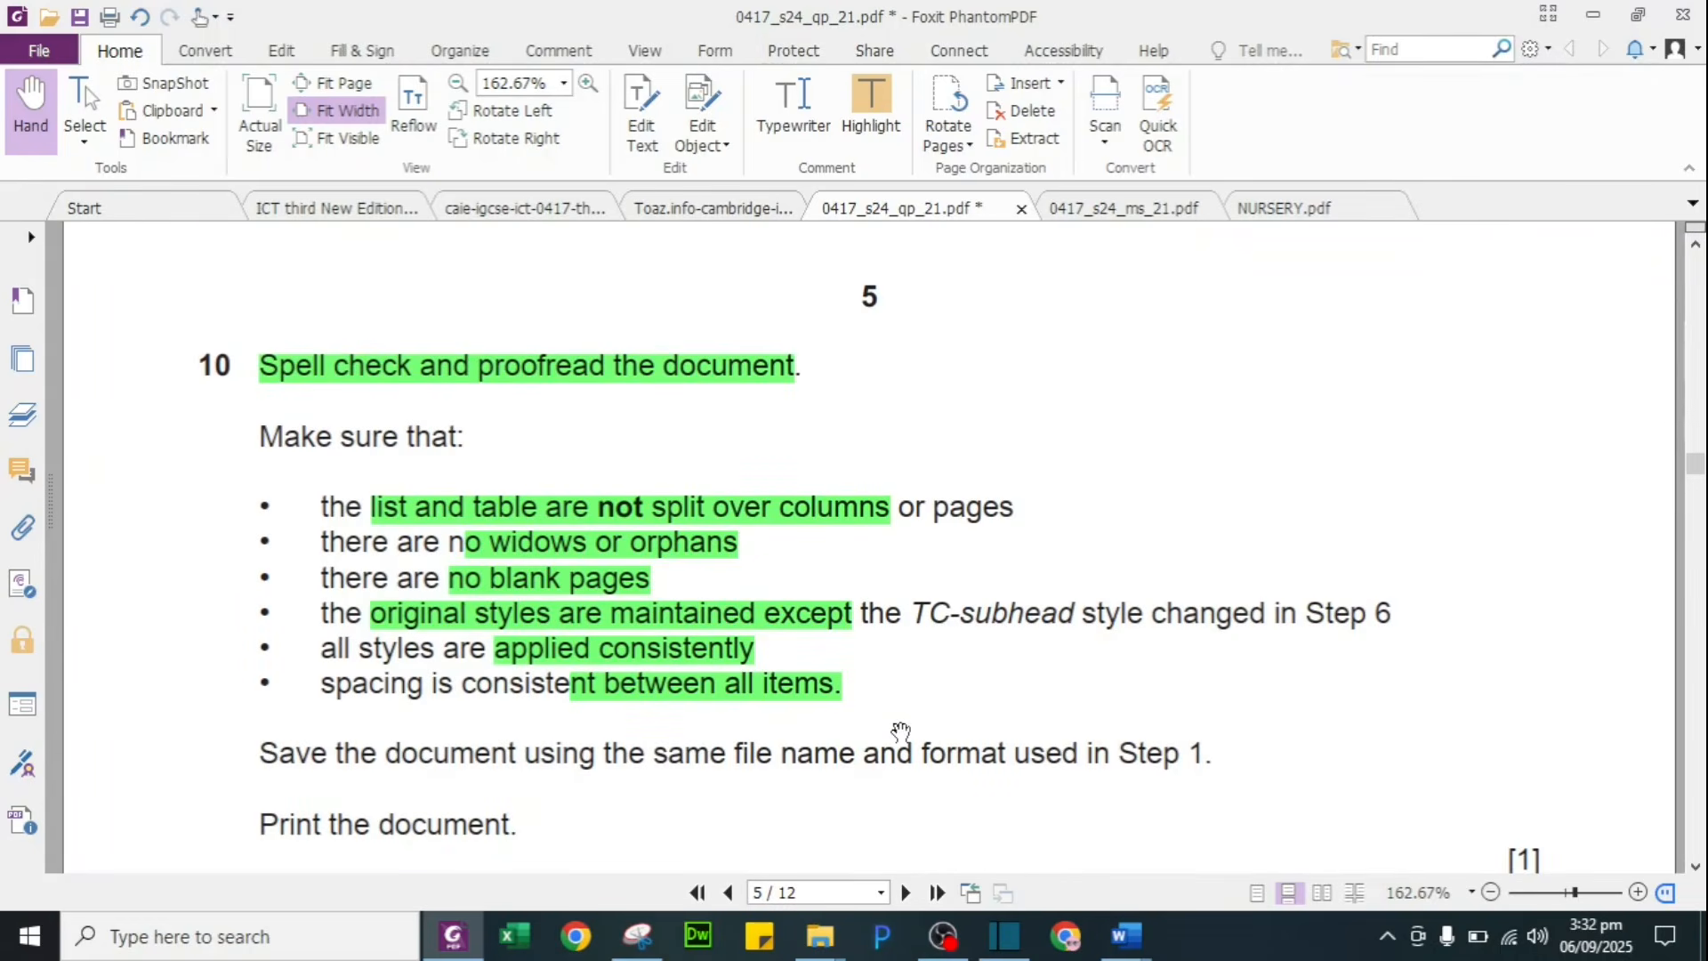